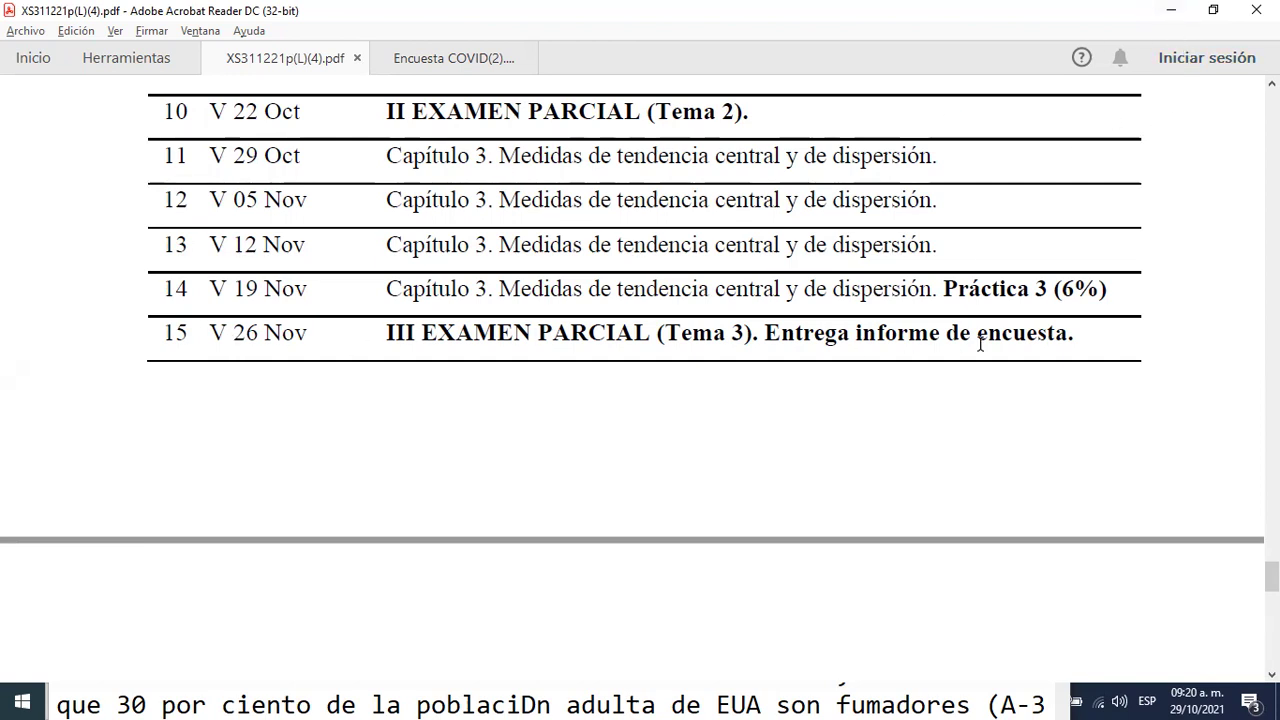
- Put away the open PDF and Word documents to return to the course page in the browser
{"action": "scroll", "coordinate": [866, 341], "scroll_direction": "up", "scroll_amount": 4}
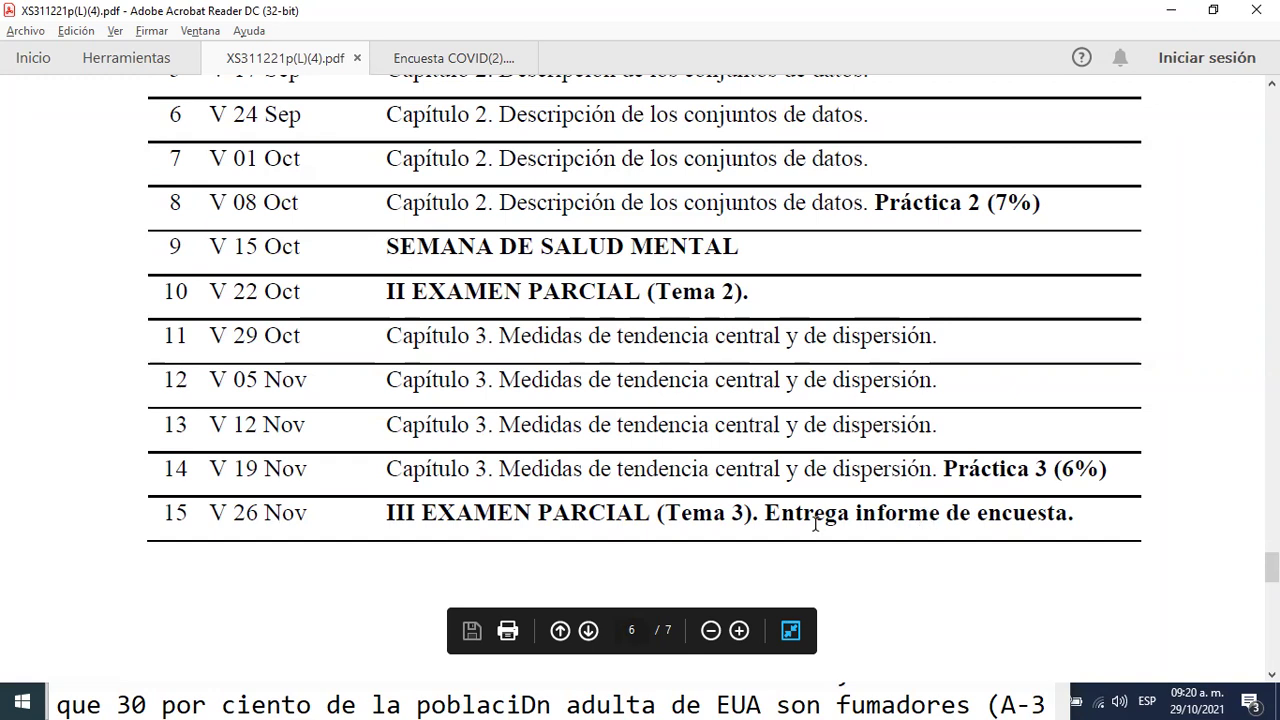
{"action": "left_click", "coordinate": [1172, 10]}
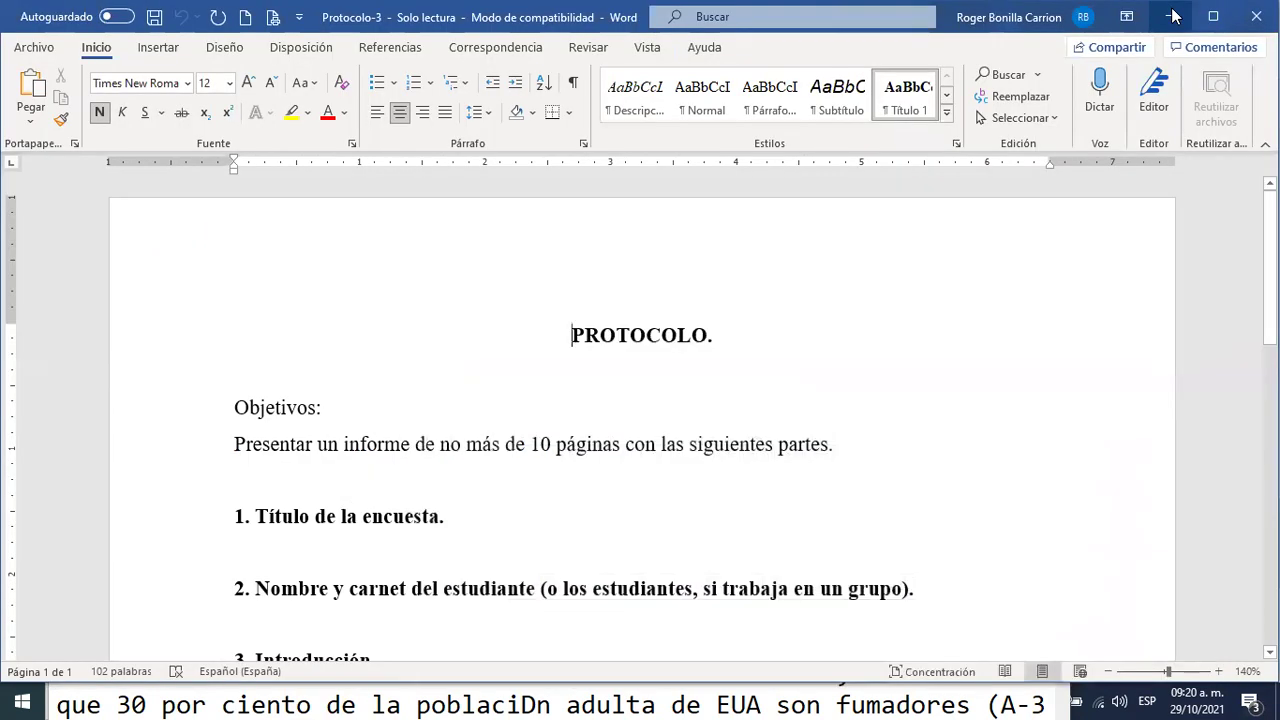
{"action": "left_click", "coordinate": [1172, 15]}
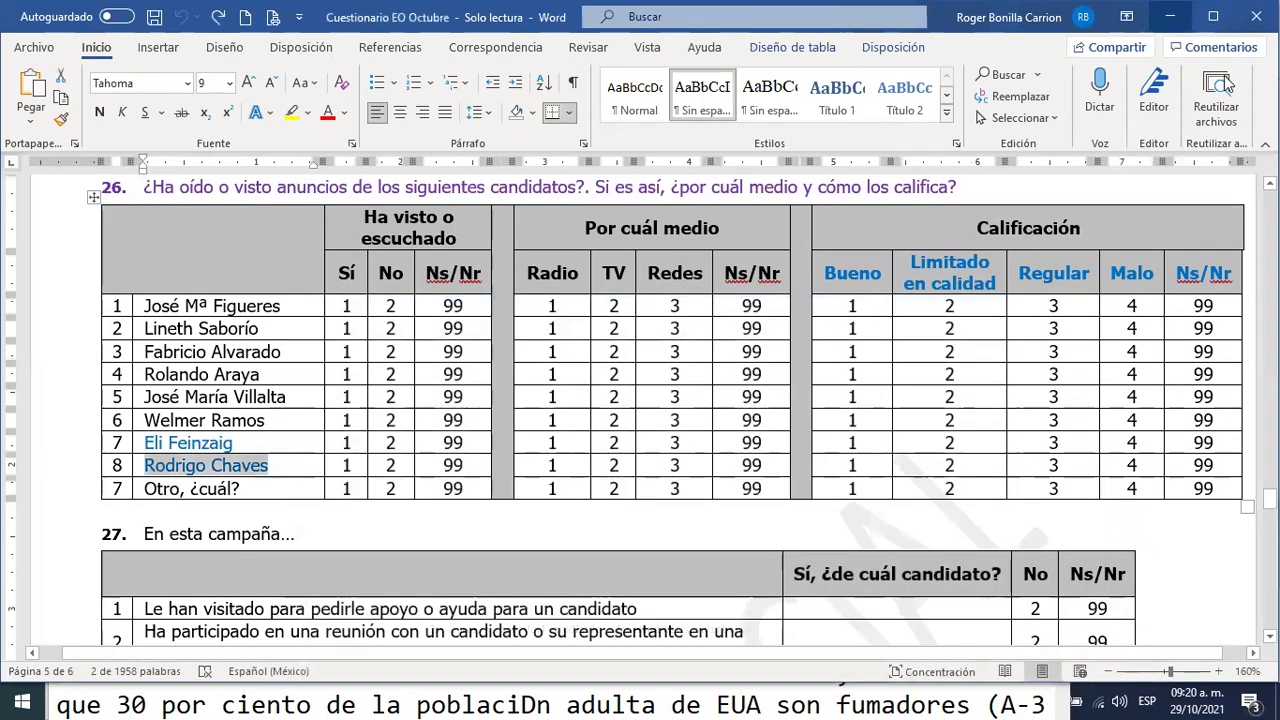
{"action": "left_click", "coordinate": [1170, 16]}
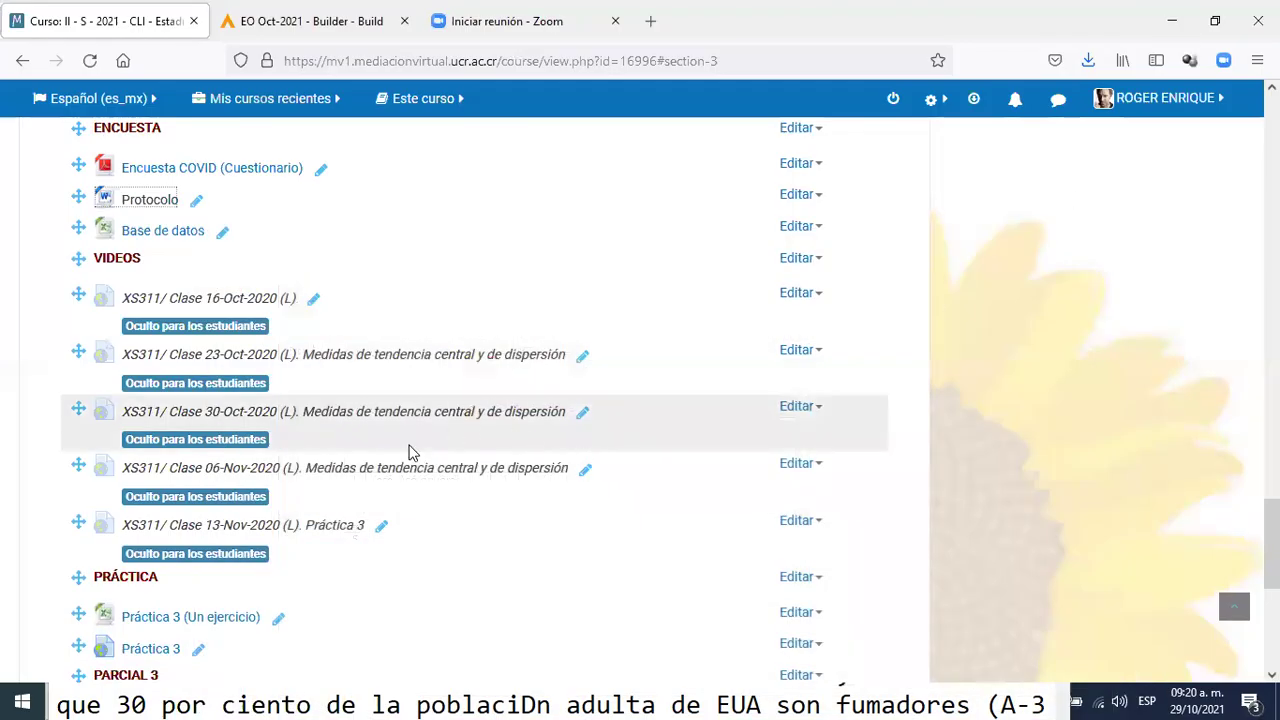
- Open the survey's "Base de datos" file, COVID19 Frases.xlsx, from the course page in Excel and enable editing
{"action": "scroll", "coordinate": [317, 442], "scroll_direction": "up", "scroll_amount": 1}
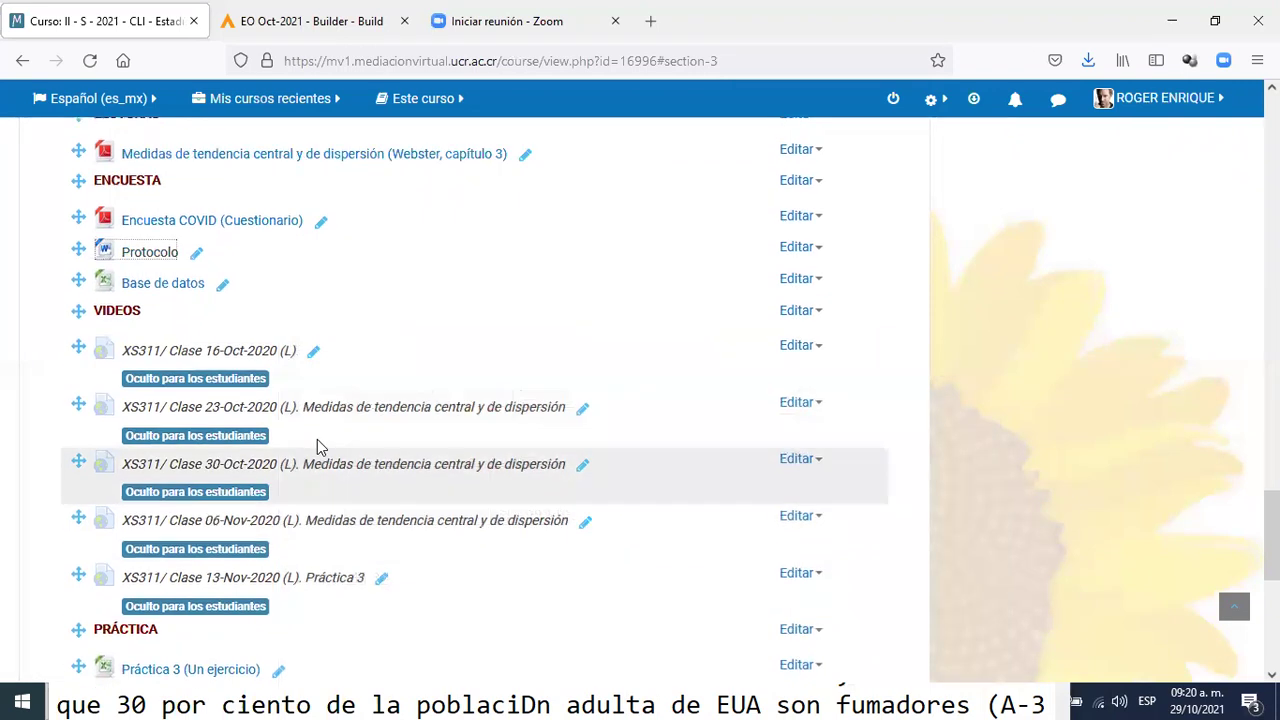
{"action": "scroll", "coordinate": [317, 439], "scroll_direction": "up", "scroll_amount": 3}
{"action": "left_click", "coordinate": [173, 428]}
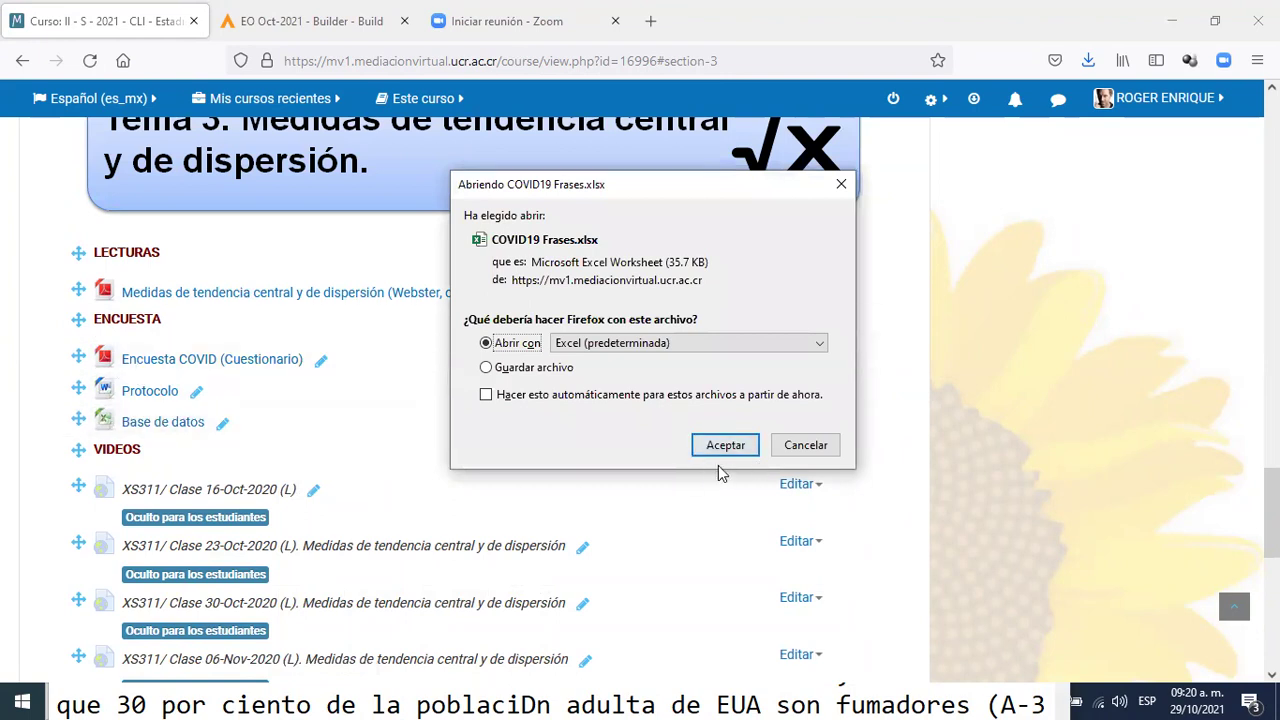
{"action": "left_click", "coordinate": [722, 448]}
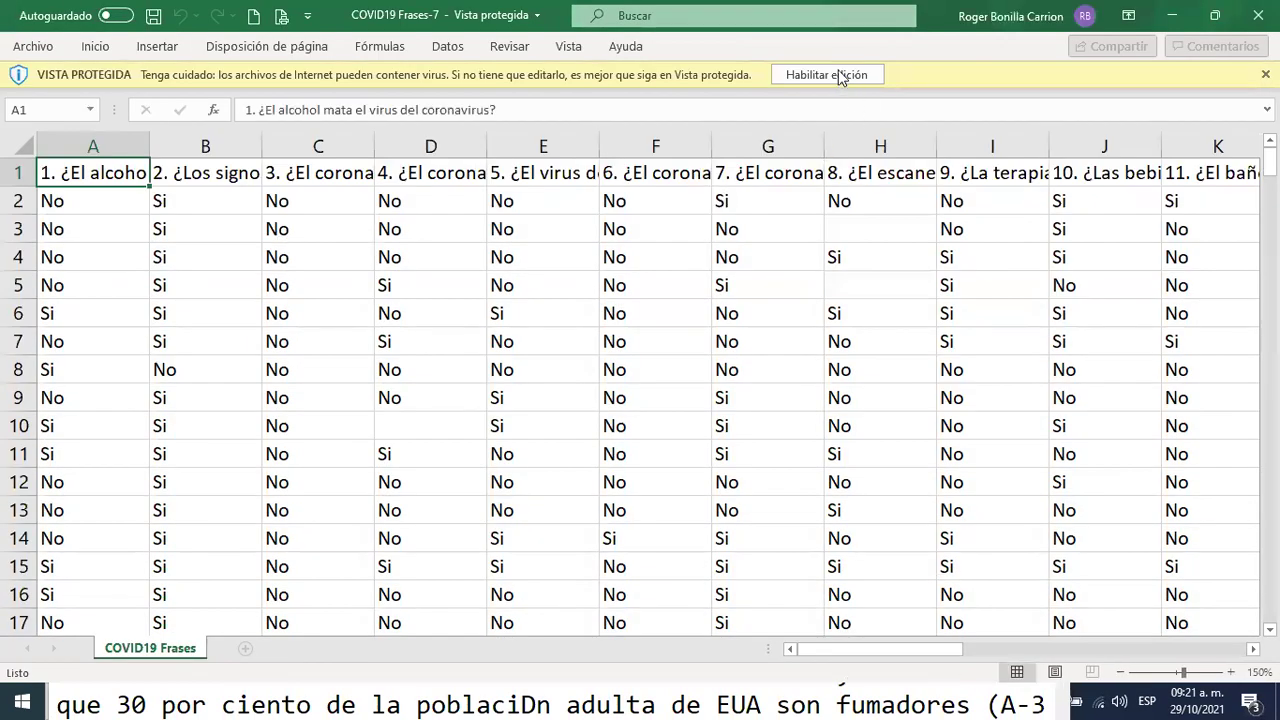
{"action": "left_click", "coordinate": [840, 76]}
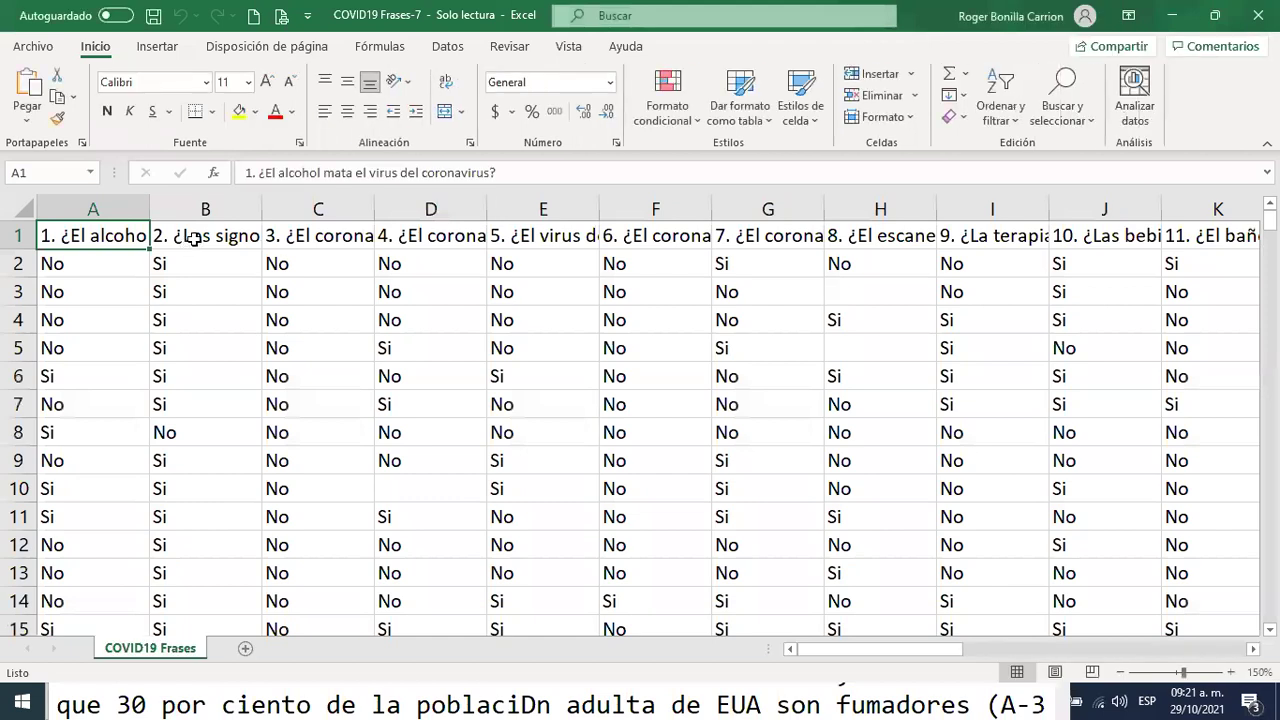
- Examine the first question's header in column A and browse the survey records down to the last row
{"action": "key", "text": "Down"}
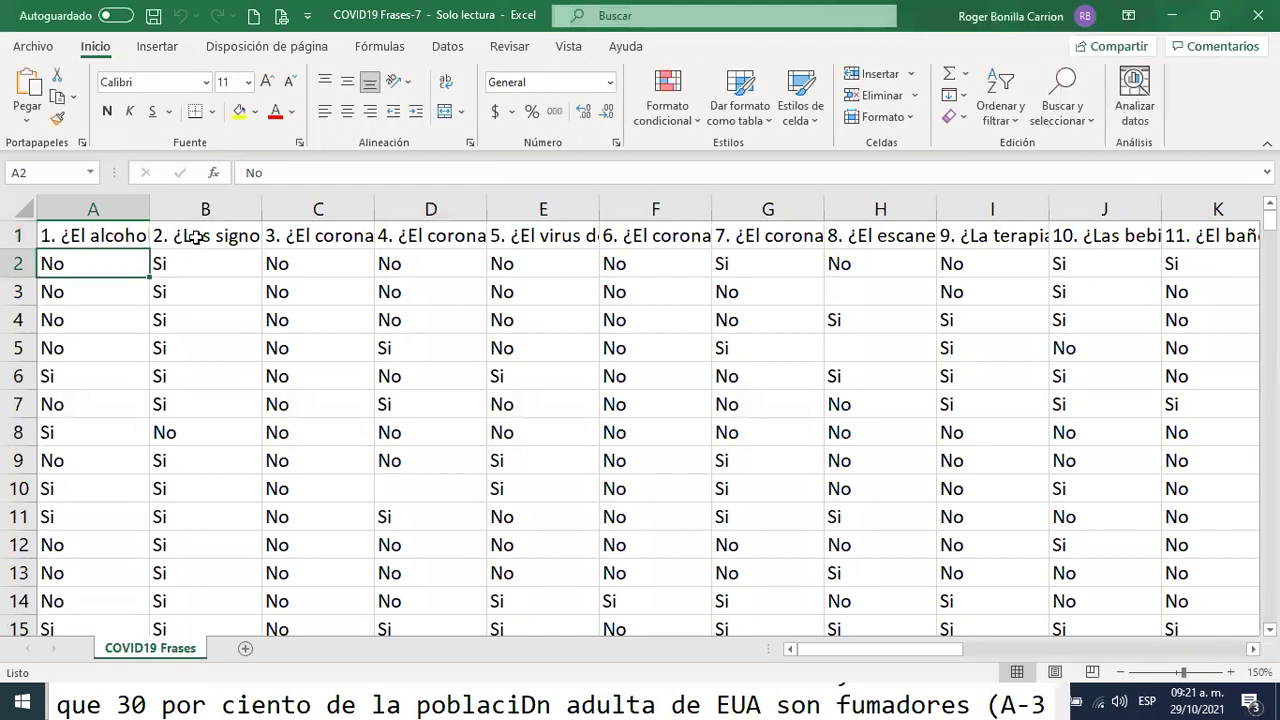
{"action": "left_click", "coordinate": [77, 238]}
{"action": "key", "text": "Right"}
{"action": "key", "text": "Left"}
{"action": "left_click_drag", "start_coordinate": [1269, 220], "coordinate": [1269, 610]}
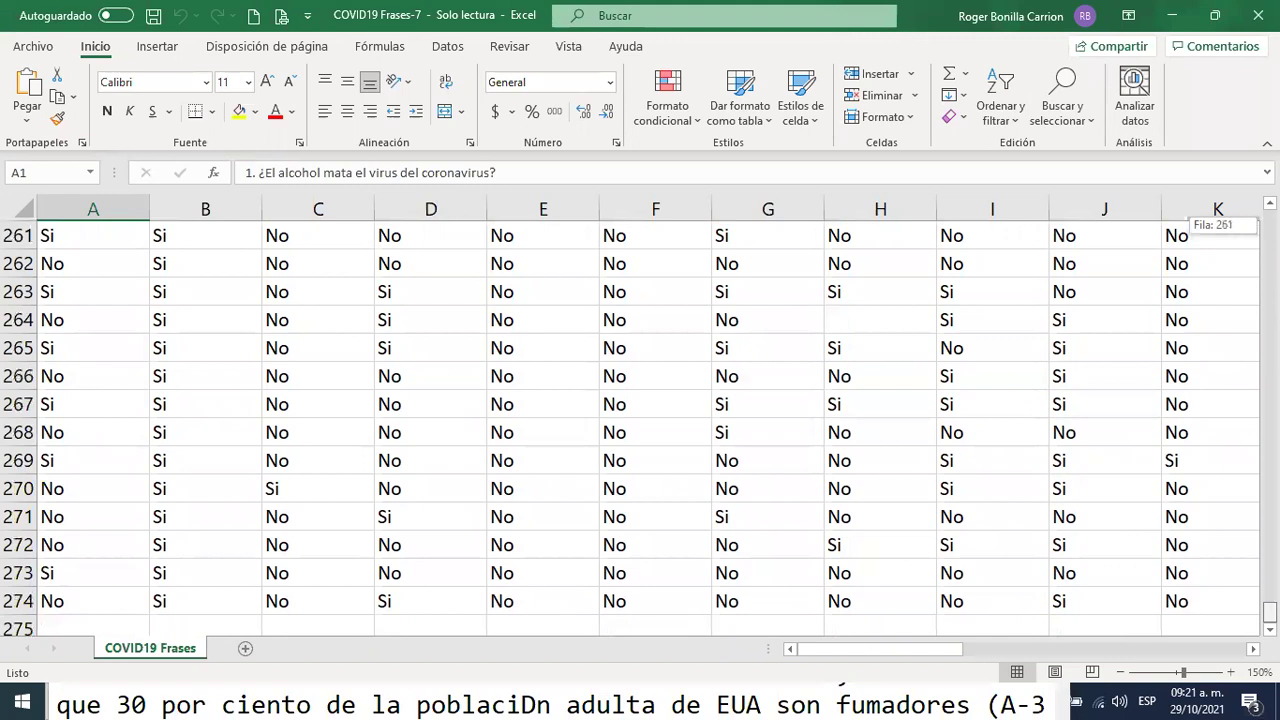
{"action": "left_click_drag", "start_coordinate": [1269, 610], "coordinate": [1269, 218]}
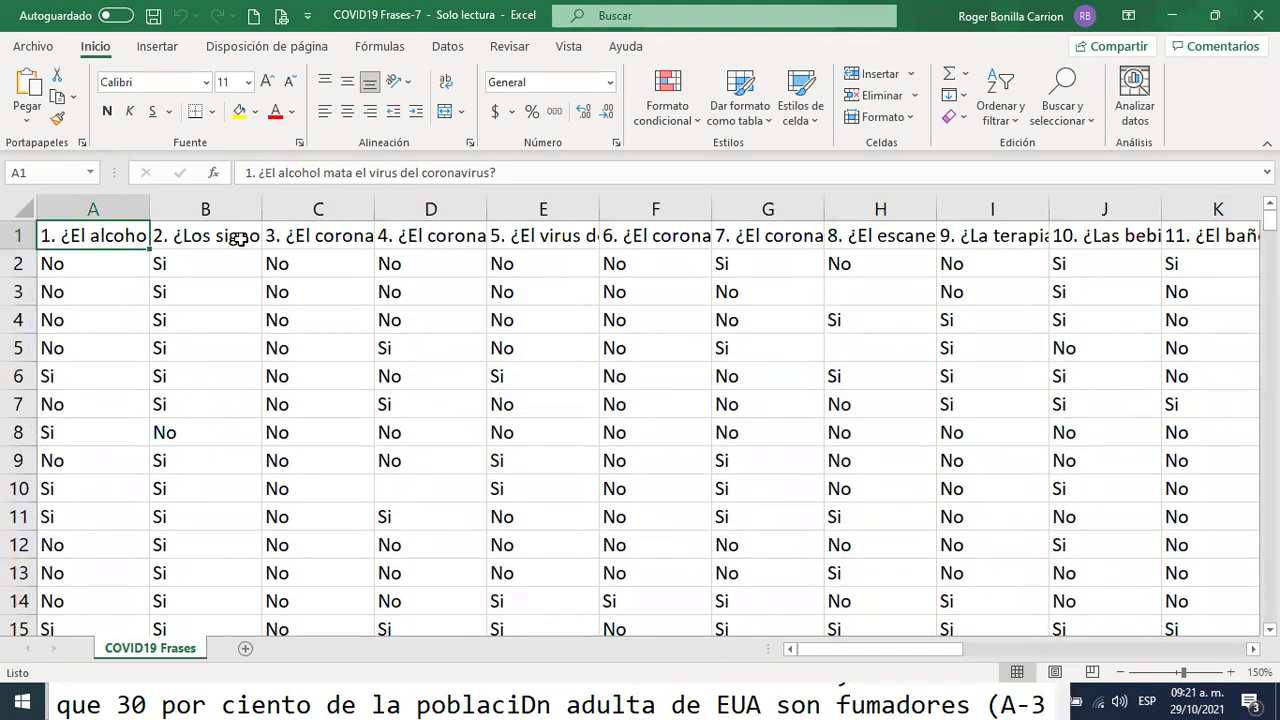
- Examine the headers of questions 1 and 2 and the first respondent's answers across columns A to E
{"action": "left_click", "coordinate": [67, 262]}
{"action": "left_click", "coordinate": [76, 238]}
{"action": "left_click", "coordinate": [55, 265]}
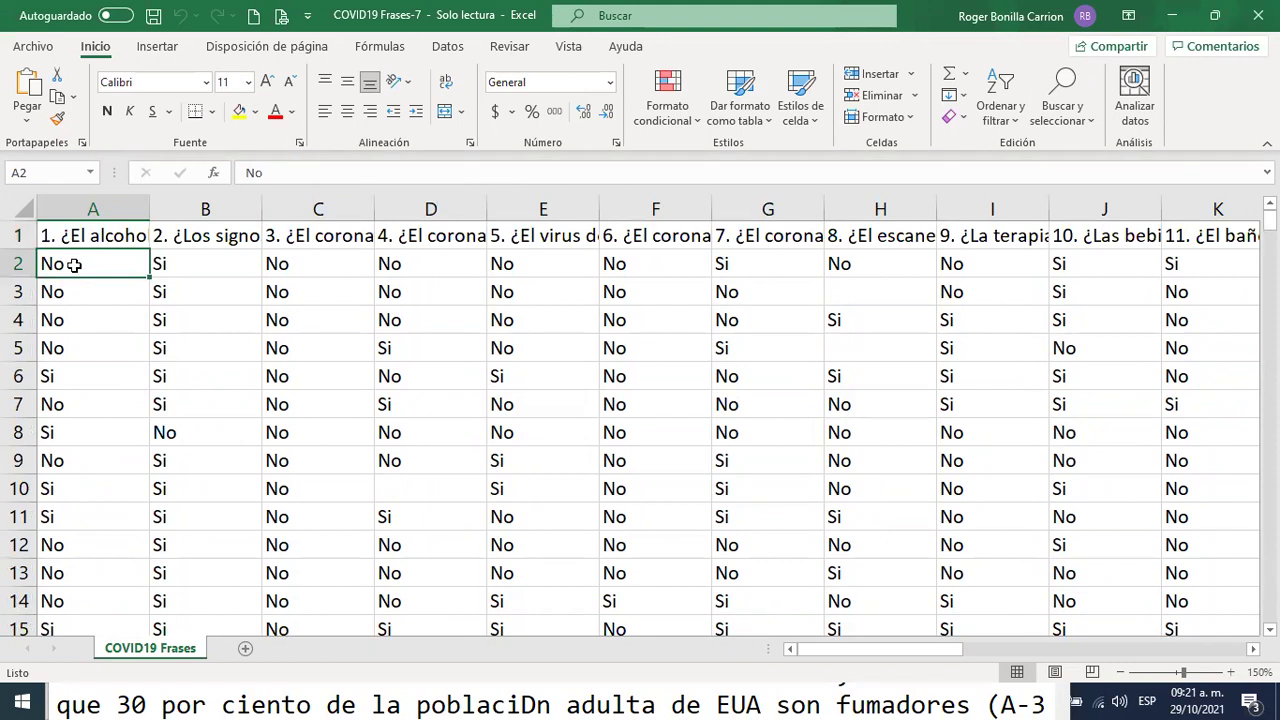
{"action": "left_click", "coordinate": [214, 237]}
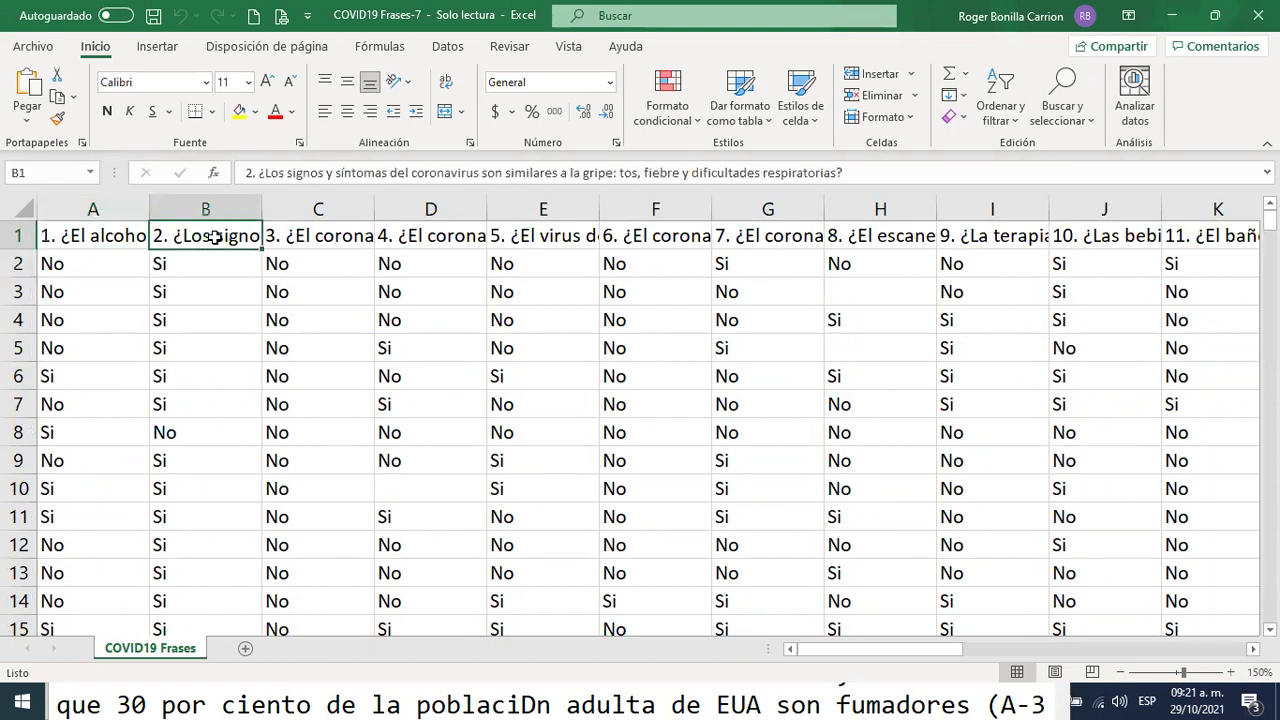
{"action": "left_click", "coordinate": [192, 264]}
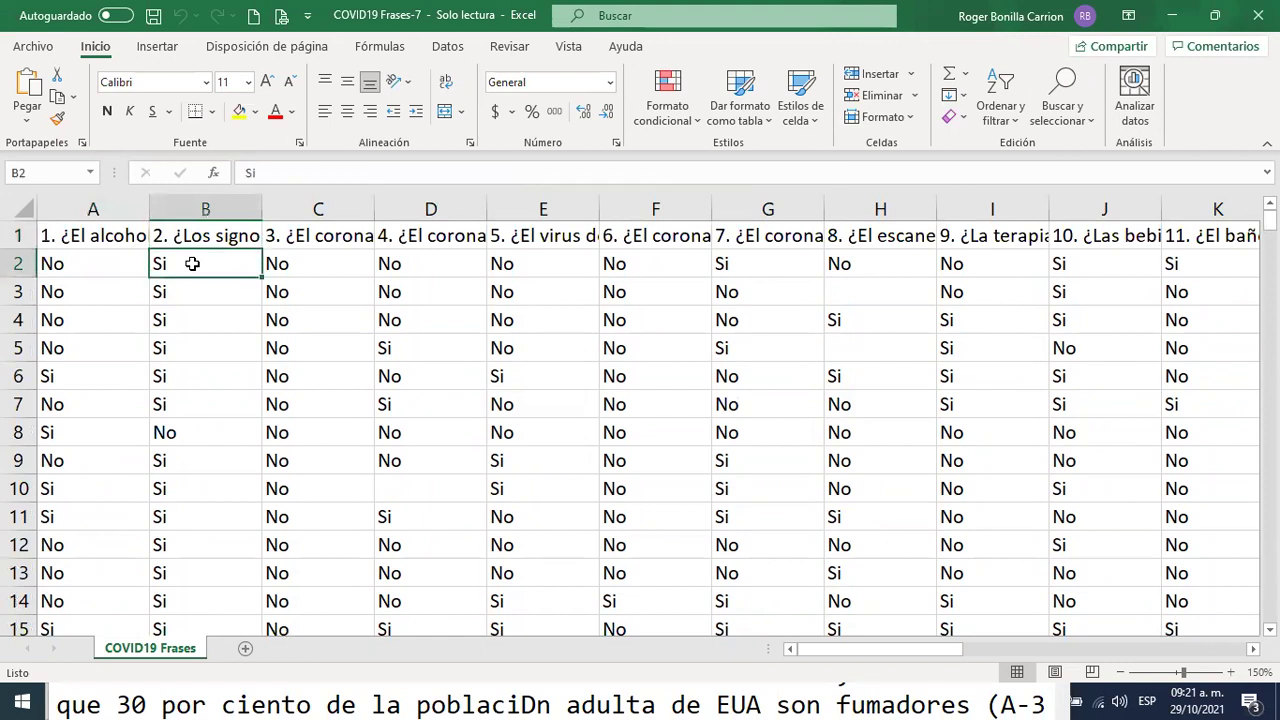
{"action": "left_click", "coordinate": [280, 260]}
{"action": "left_click", "coordinate": [392, 264]}
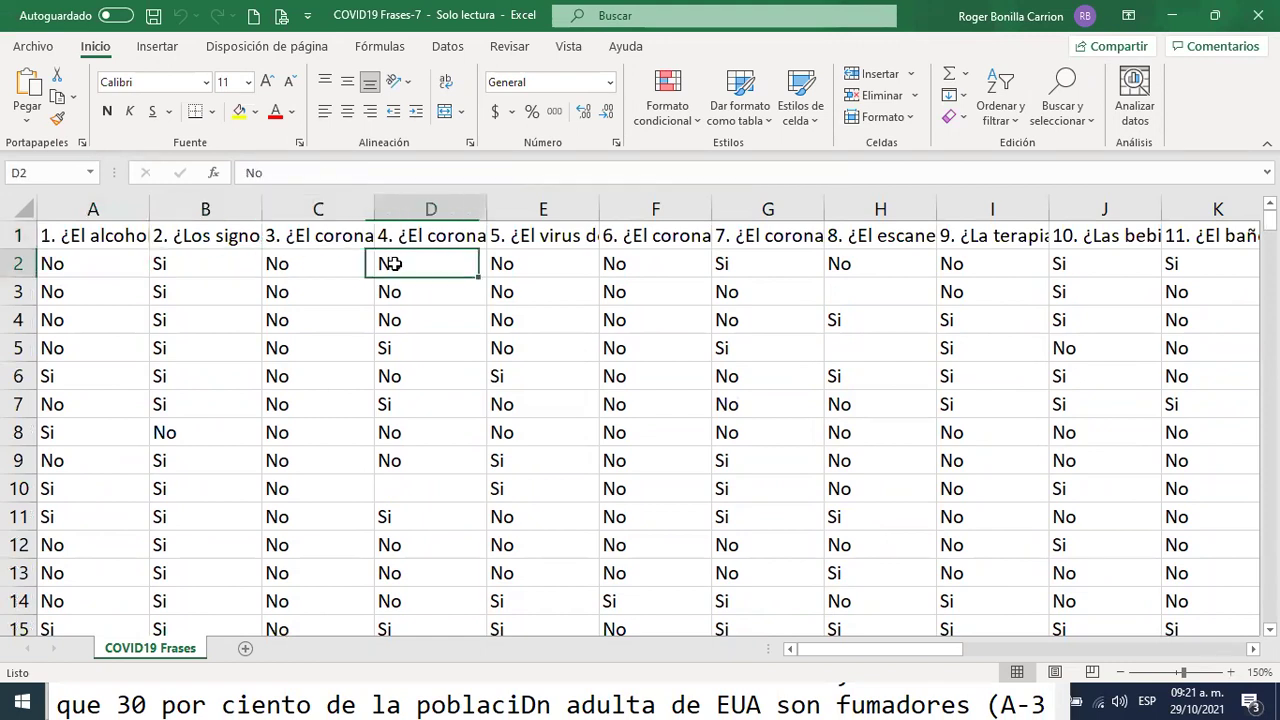
{"action": "left_click", "coordinate": [588, 267]}
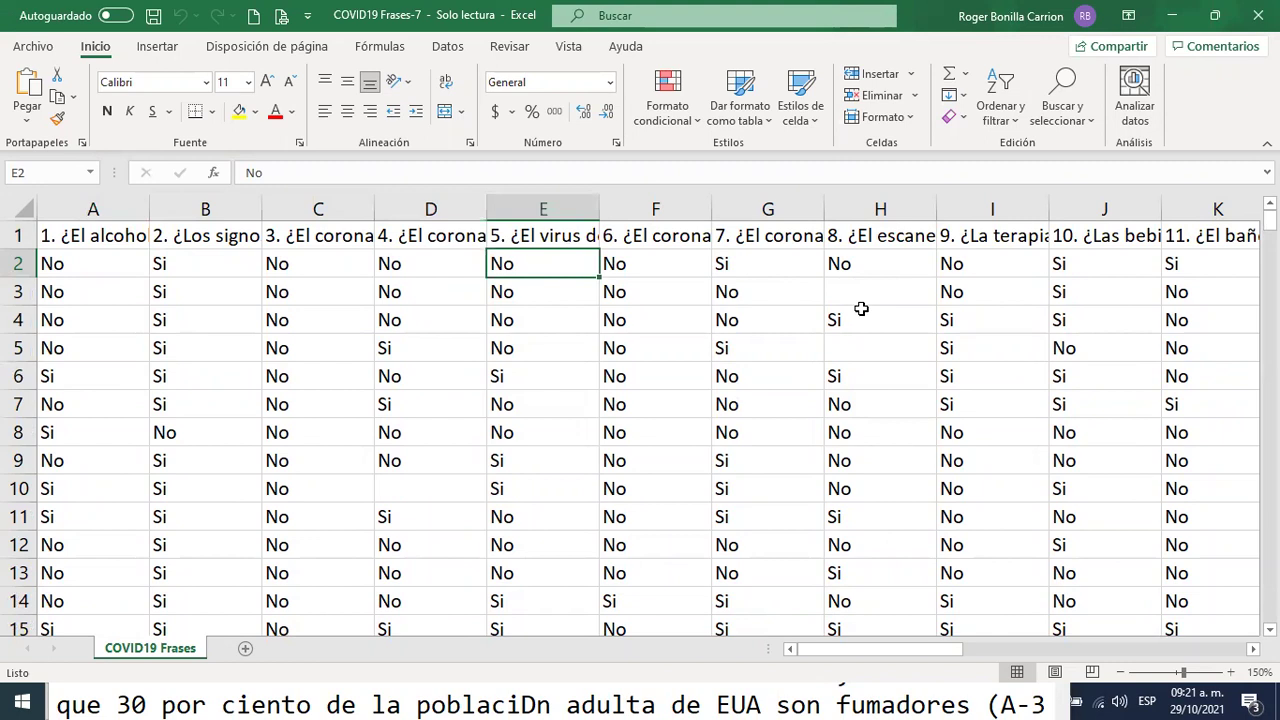
- Enter "No respondió" in cell H3 for the missing answer to question 8
{"action": "left_click", "coordinate": [862, 290]}
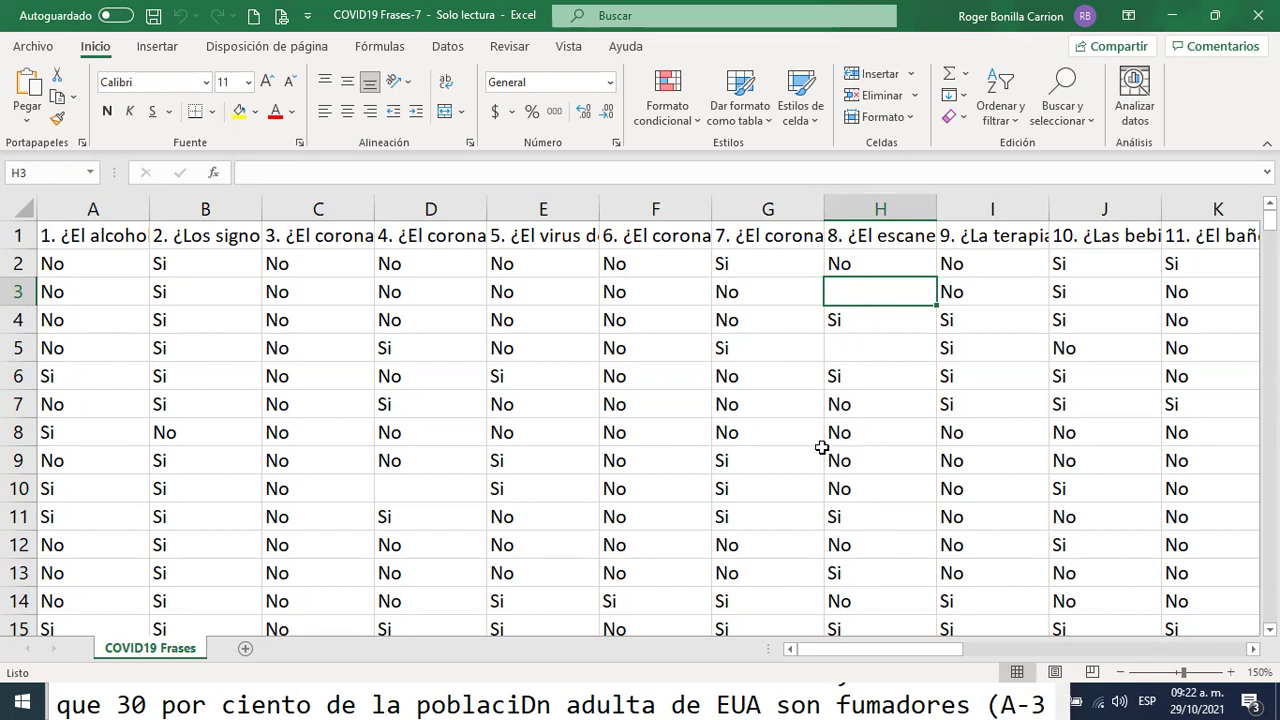
{"action": "type", "text": "No"}
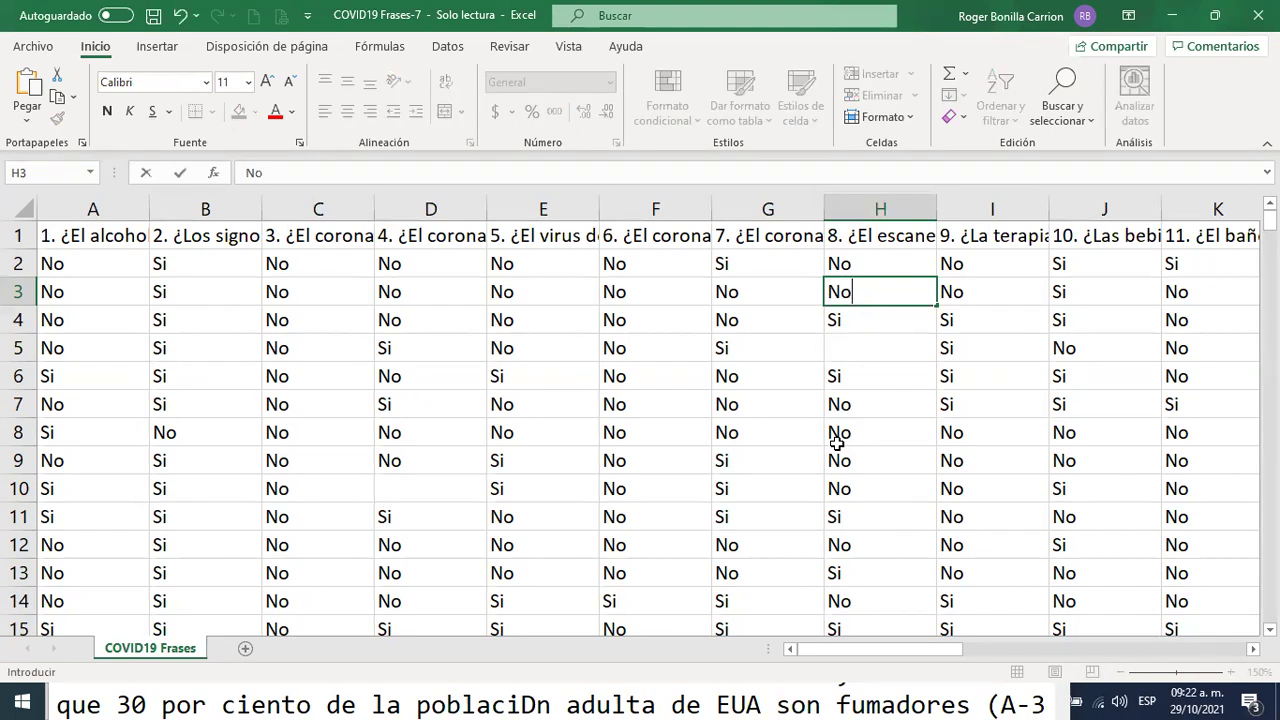
{"action": "type", "text": " respondio"}
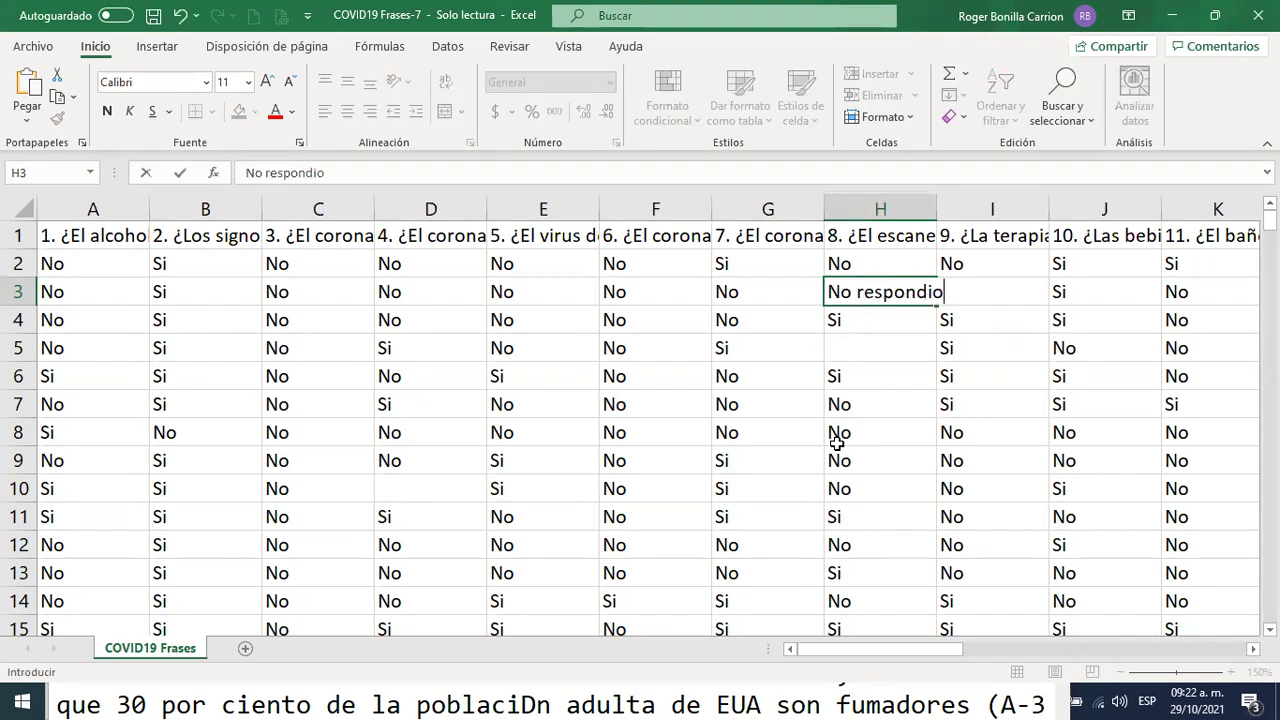
{"action": "key", "text": "BackSpace"}
{"action": "type", "text": "ó"}
{"action": "key", "text": "Return"}
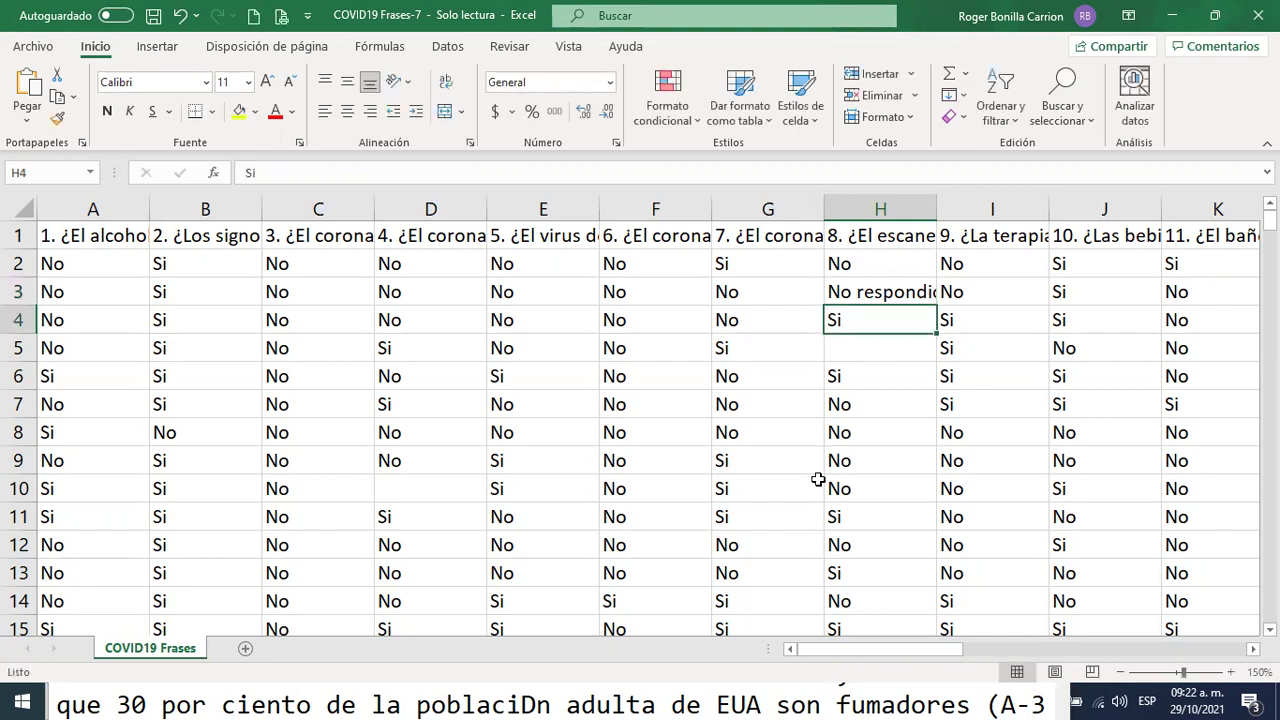
{"action": "left_click", "coordinate": [866, 353]}
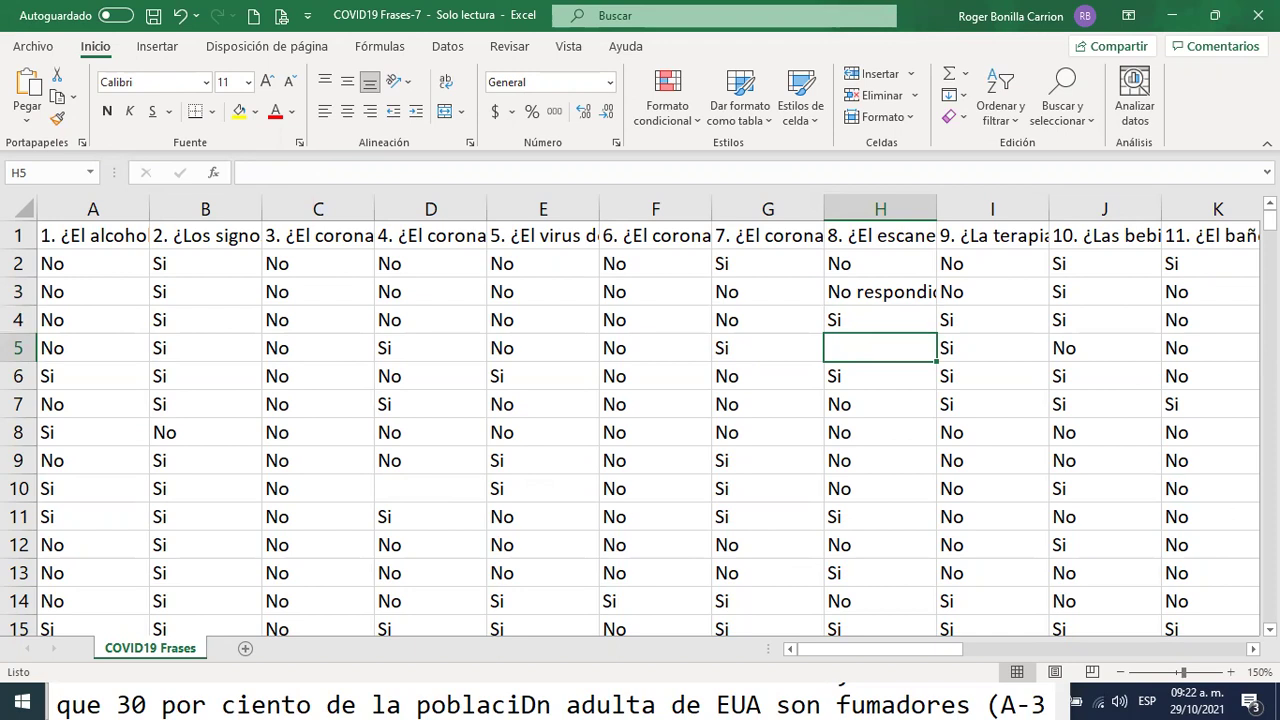
- Widen column N to make question 14 and its answers readable, and check the mask types given
{"action": "left_click_drag", "start_coordinate": [928, 656], "coordinate": [1050, 660]}
{"action": "left_click", "coordinate": [765, 264]}
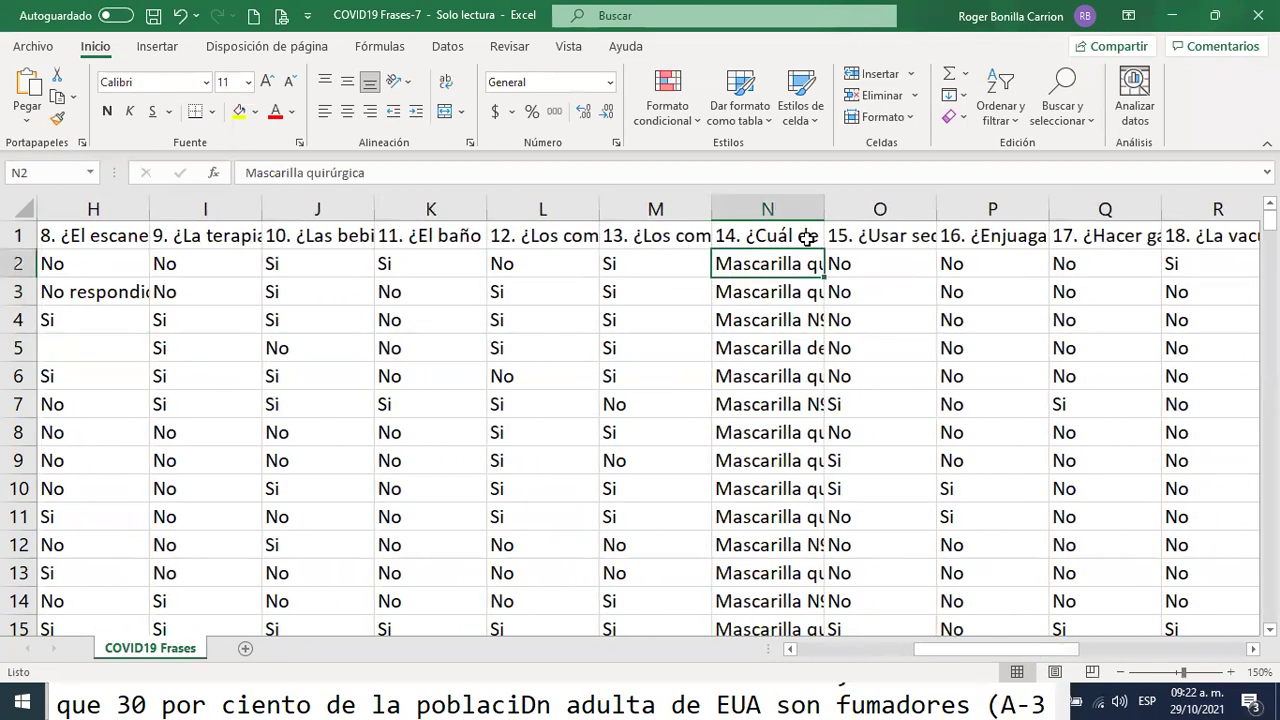
{"action": "left_click_drag", "start_coordinate": [824, 208], "coordinate": [1104, 205]}
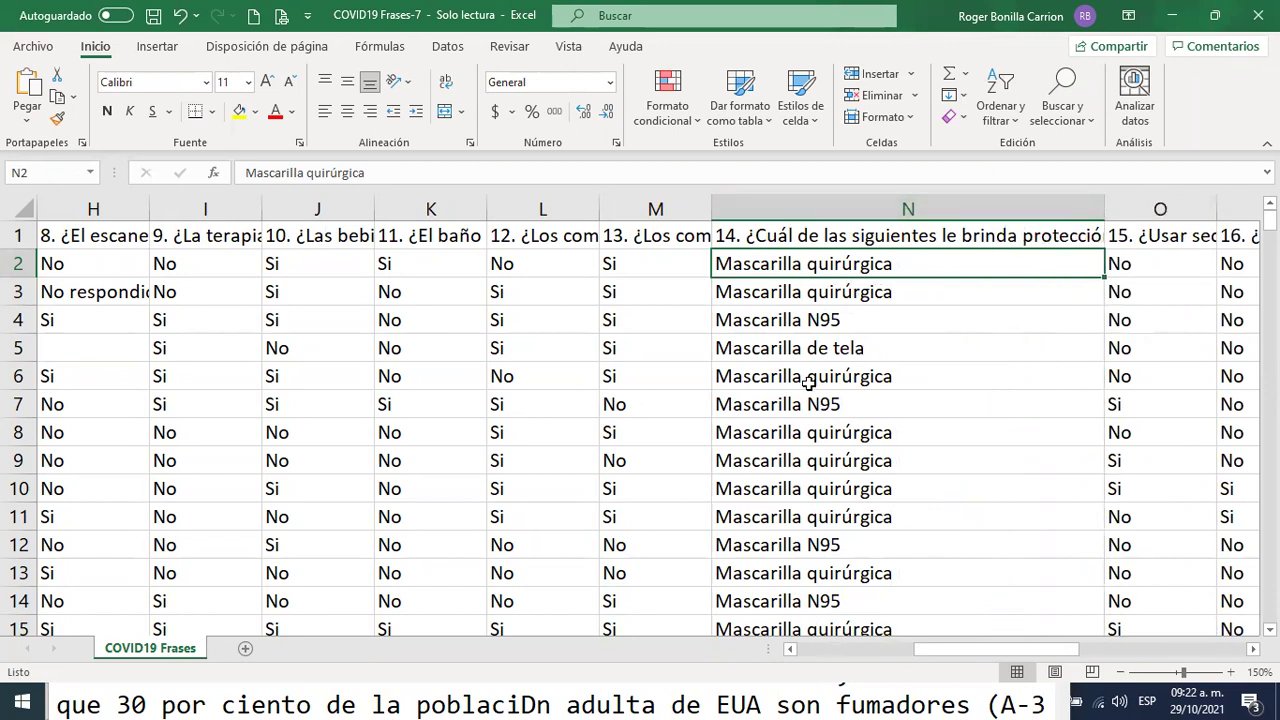
{"action": "left_click", "coordinate": [805, 321]}
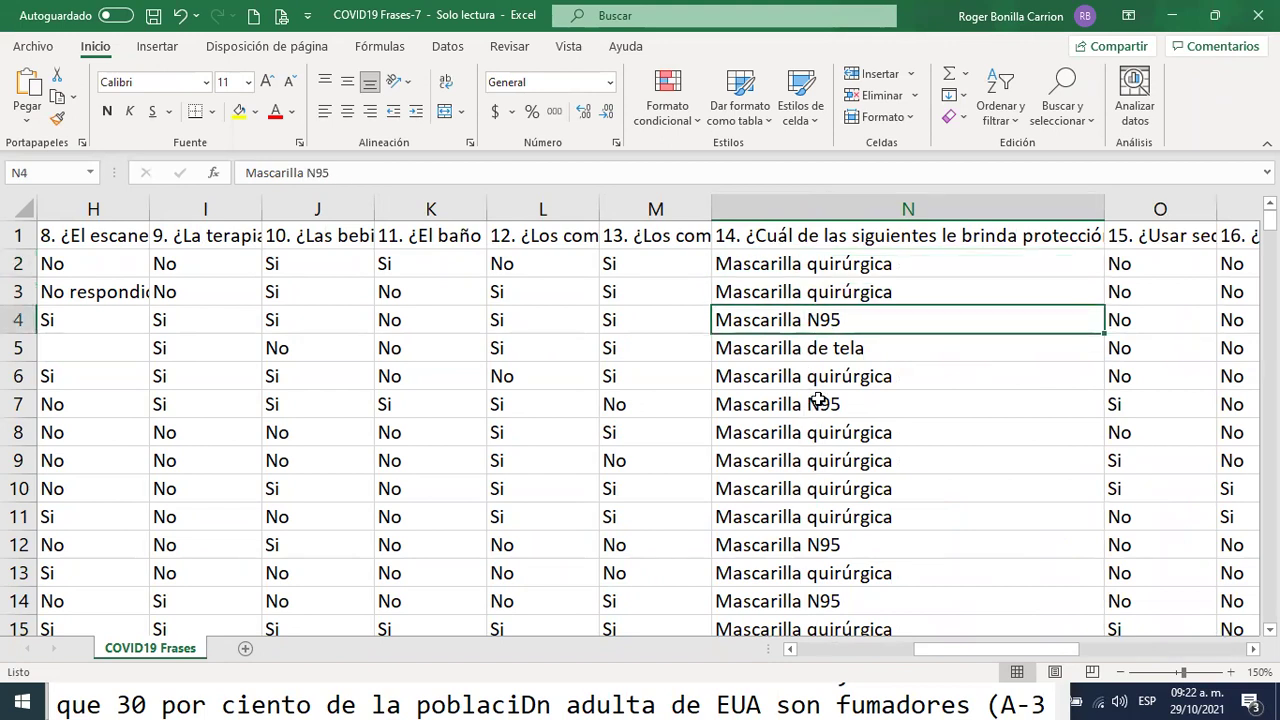
{"action": "left_click", "coordinate": [817, 349]}
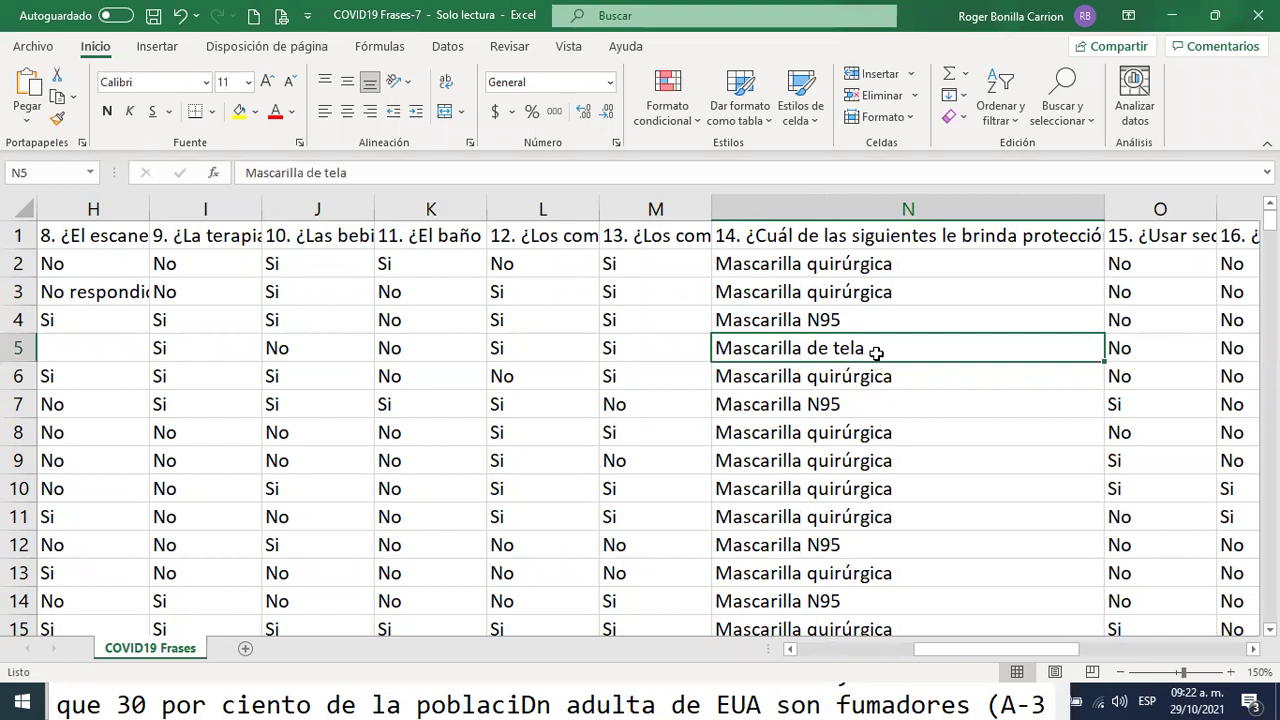
- Examine question 15's header and the first respondent's answers on medication, gender, age and province in columns T to W
{"action": "left_click_drag", "start_coordinate": [988, 647], "coordinate": [1072, 647]}
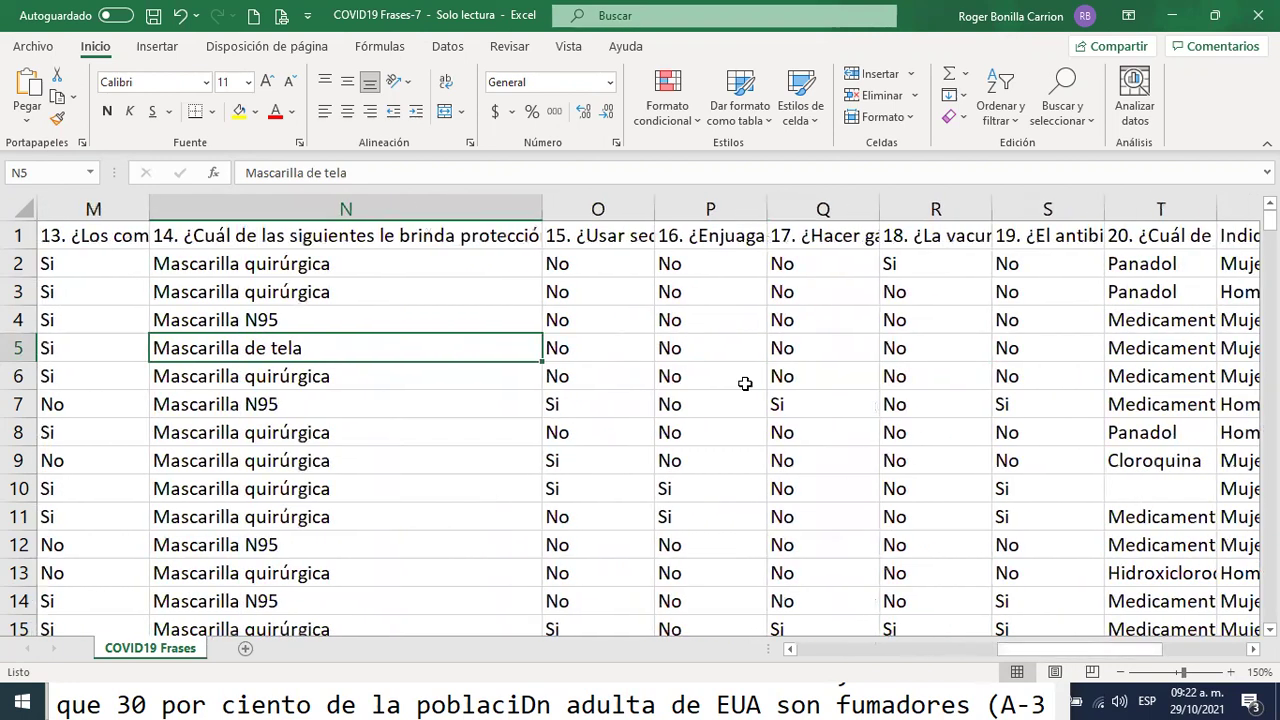
{"action": "left_click", "coordinate": [591, 238]}
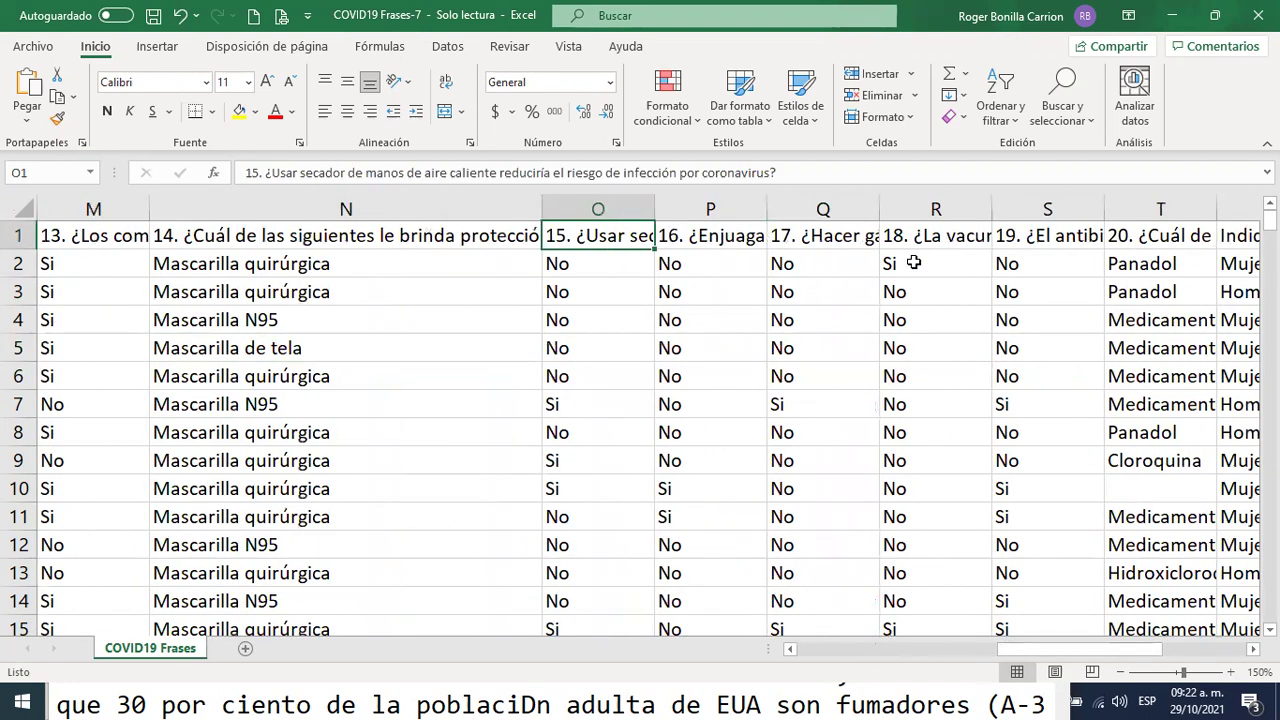
{"action": "left_click_drag", "start_coordinate": [1090, 650], "coordinate": [1125, 656]}
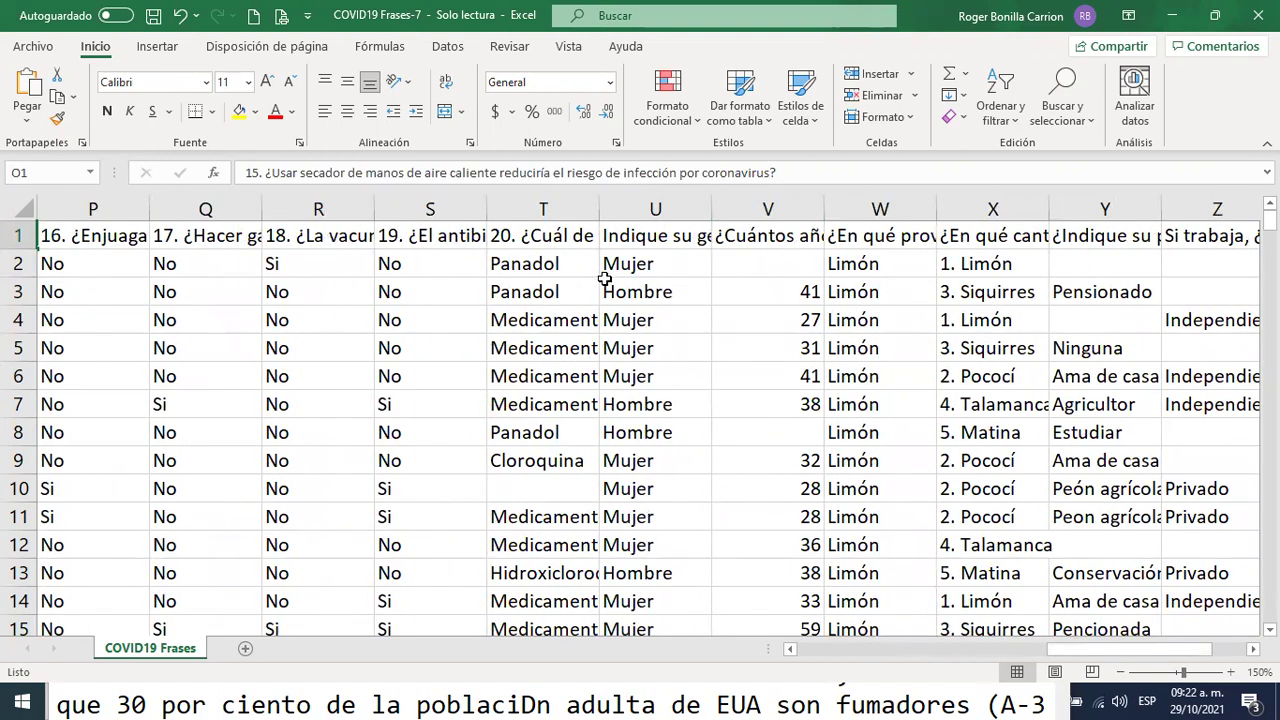
{"action": "left_click", "coordinate": [512, 268]}
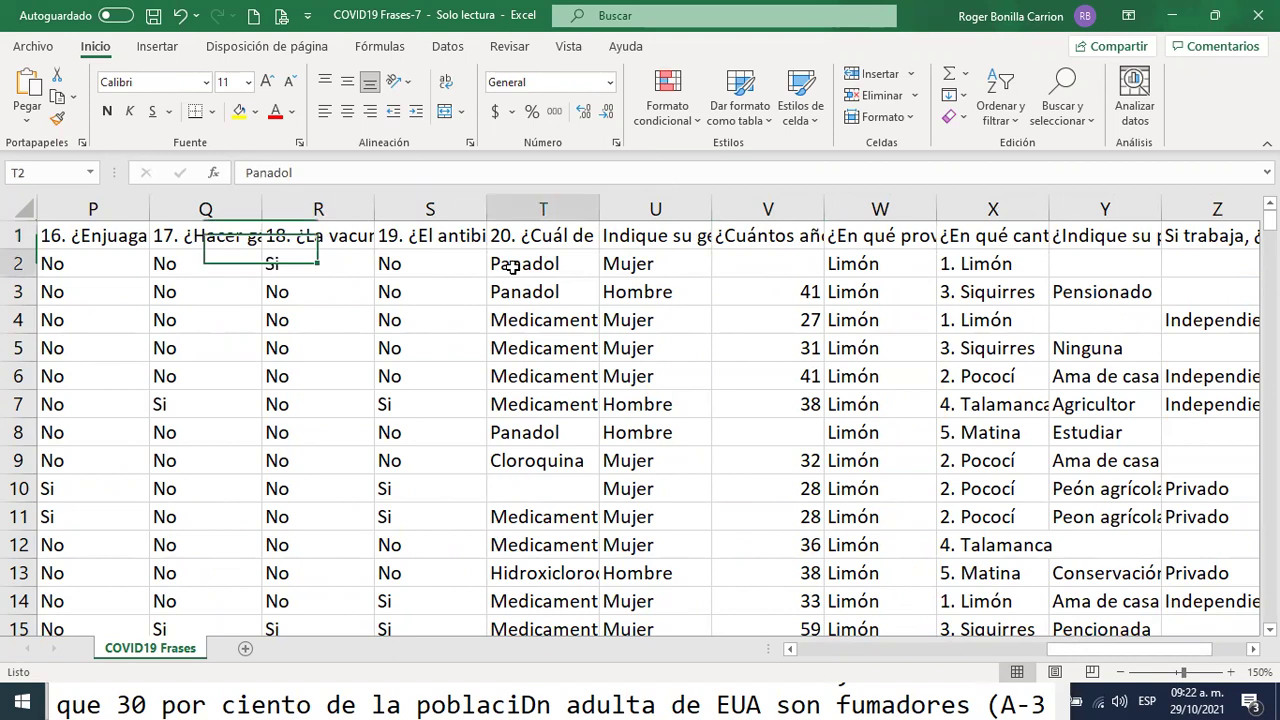
{"action": "left_click", "coordinate": [612, 267]}
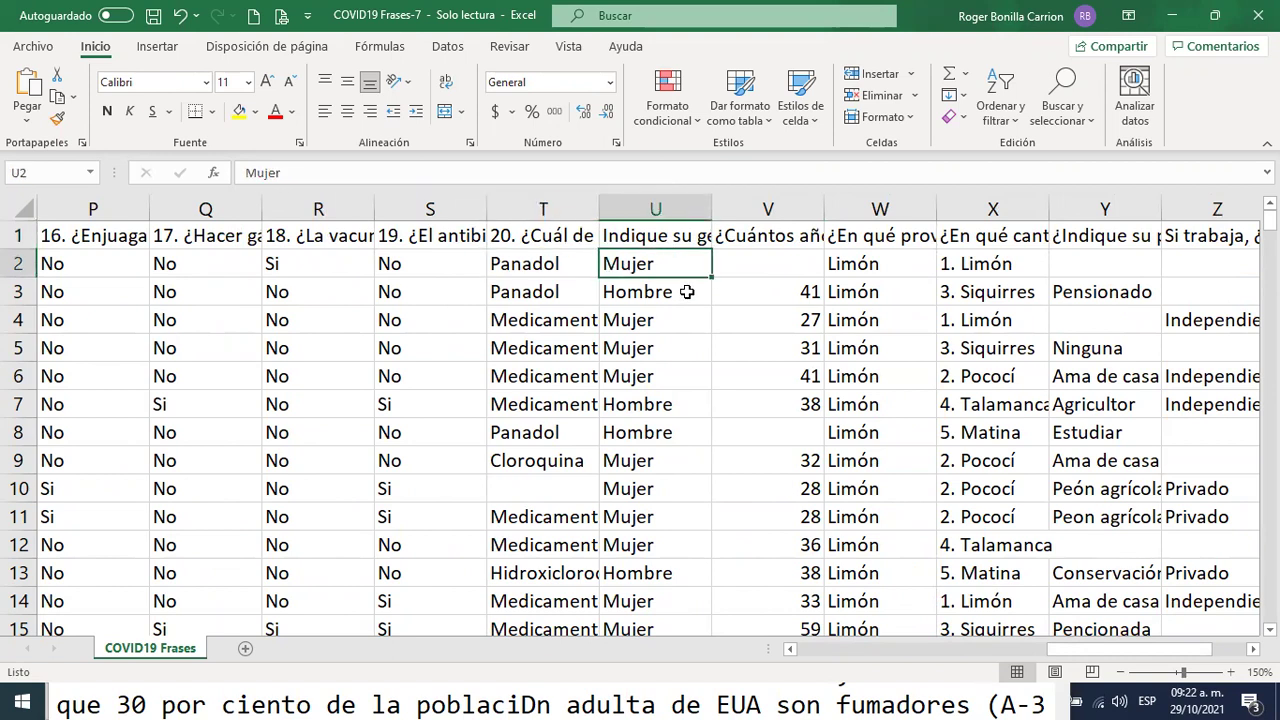
{"action": "left_click", "coordinate": [755, 267]}
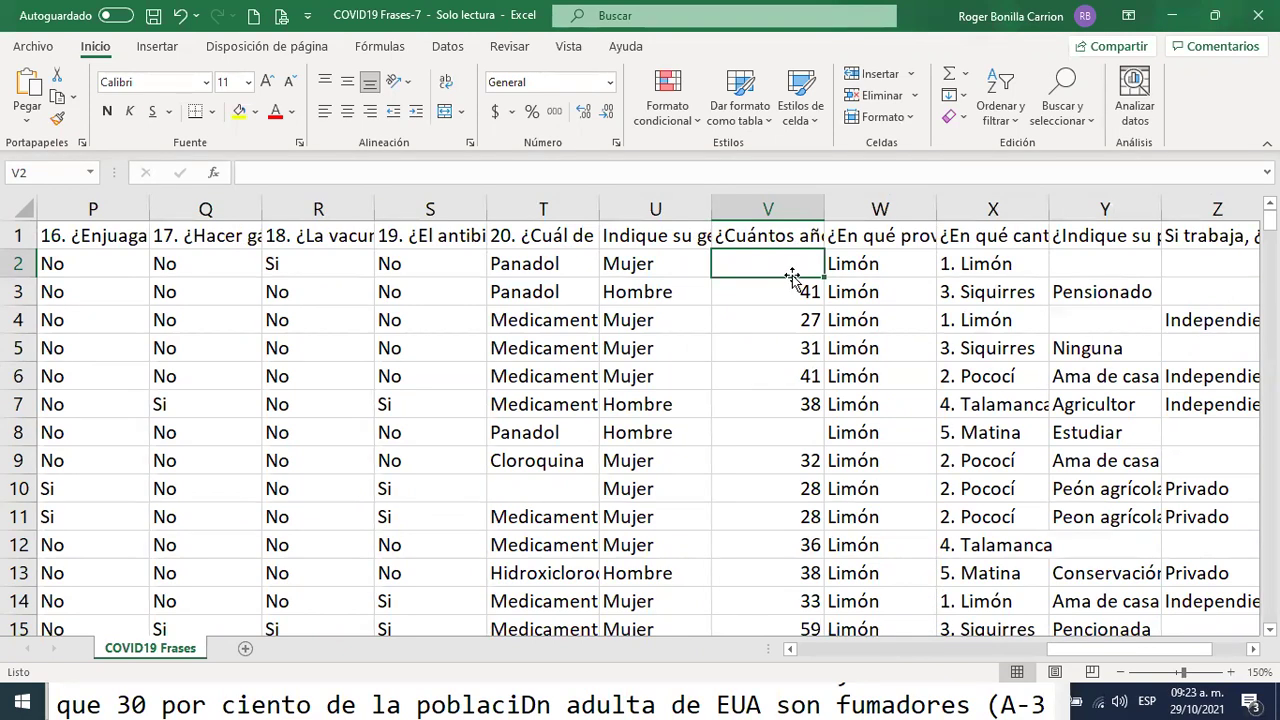
{"action": "left_click", "coordinate": [848, 262]}
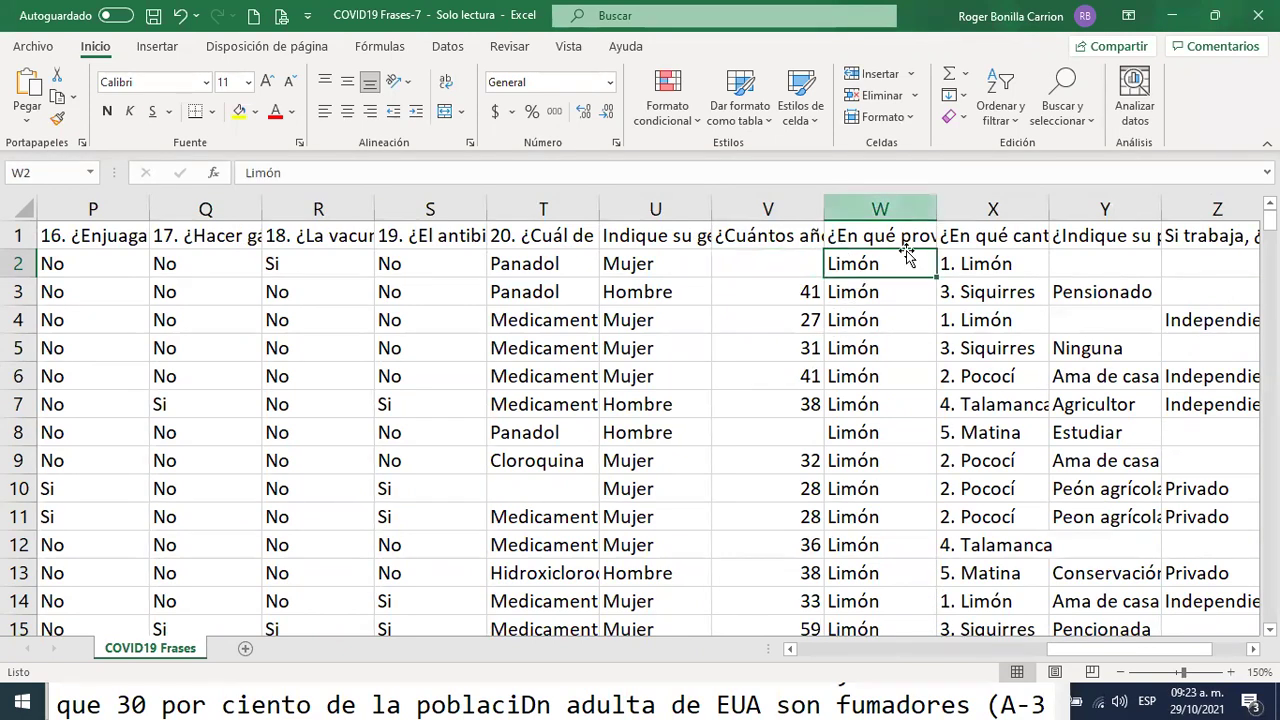
{"action": "mouse_move", "coordinate": [1270, 216]}
{"action": "left_mouse_down"}
{"action": "mouse_move", "coordinate": [1270, 540]}
{"action": "mouse_move", "coordinate": [1270, 216]}
{"action": "left_mouse_up"}
- Widen column X to show the canton question and select the answers in X3:X4
{"action": "left_click", "coordinate": [990, 262]}
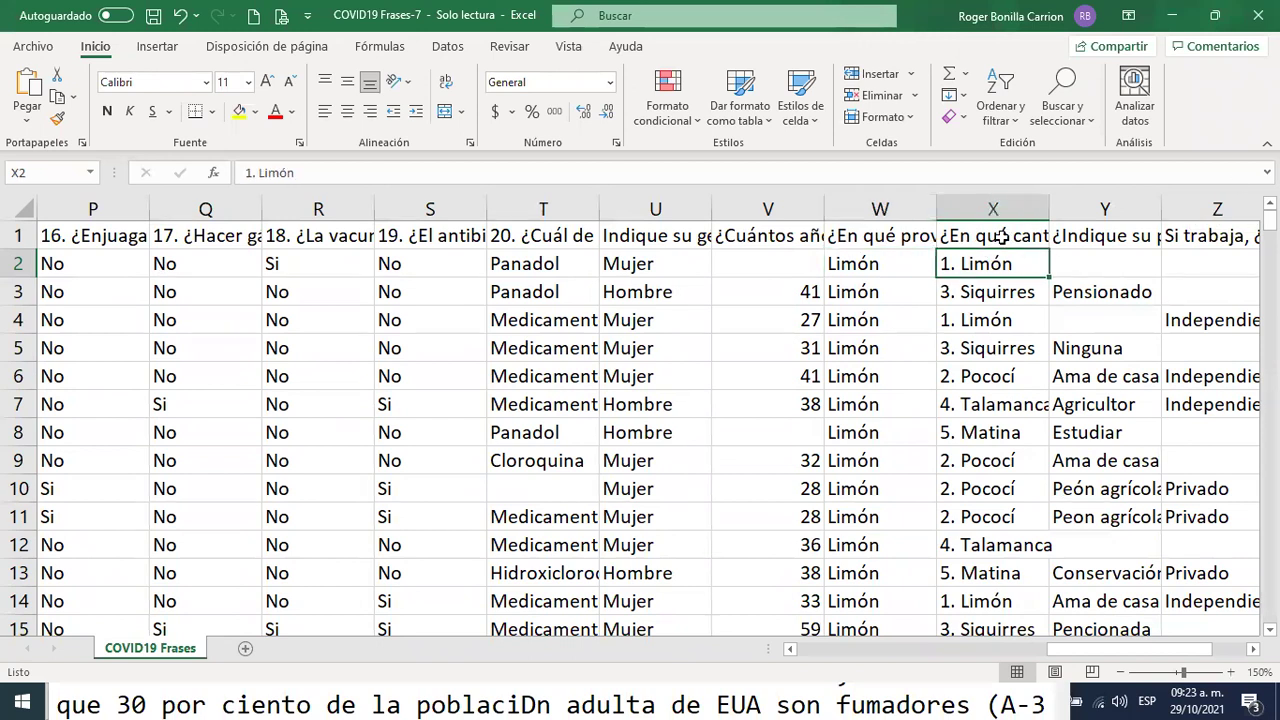
{"action": "left_click_drag", "start_coordinate": [1049, 209], "coordinate": [1108, 212]}
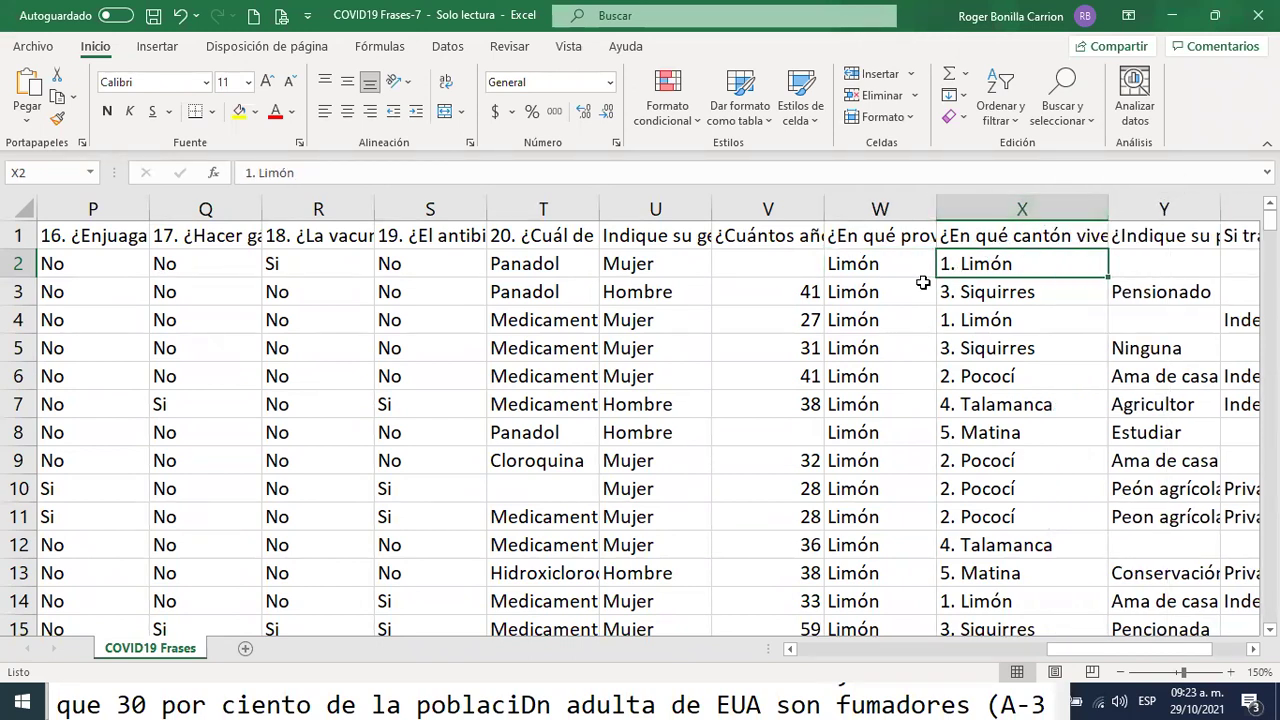
{"action": "left_click_drag", "start_coordinate": [995, 315], "coordinate": [991, 289]}
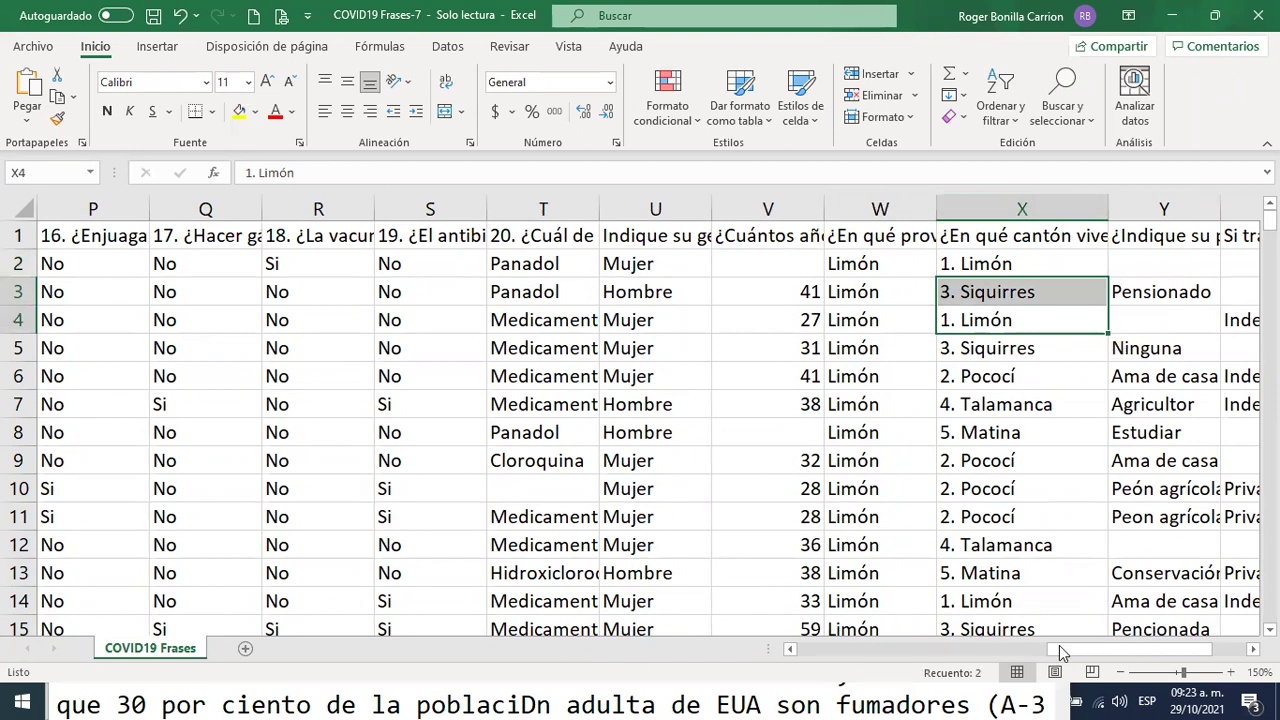
- Examine the profession question and the employment-sector question with their answers and blanks in columns Y and Z
{"action": "left_click_drag", "start_coordinate": [1115, 650], "coordinate": [1178, 650]}
{"action": "left_click", "coordinate": [927, 240]}
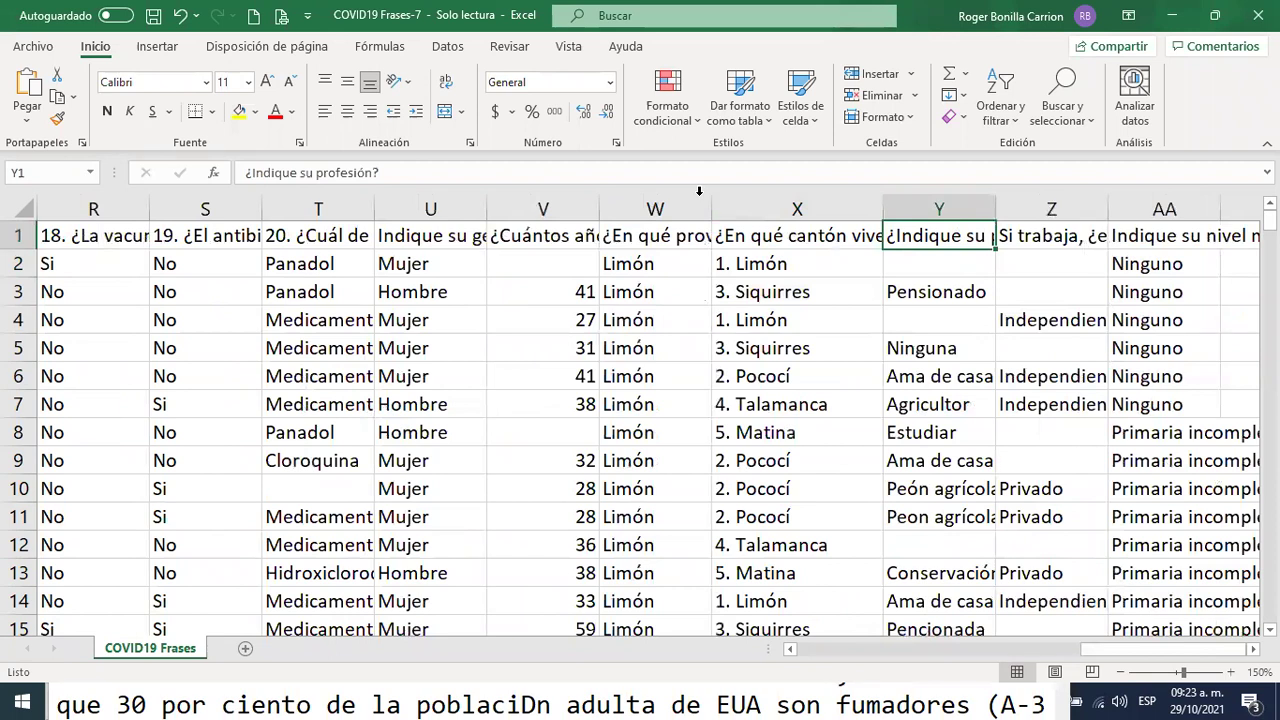
{"action": "left_click", "coordinate": [928, 274]}
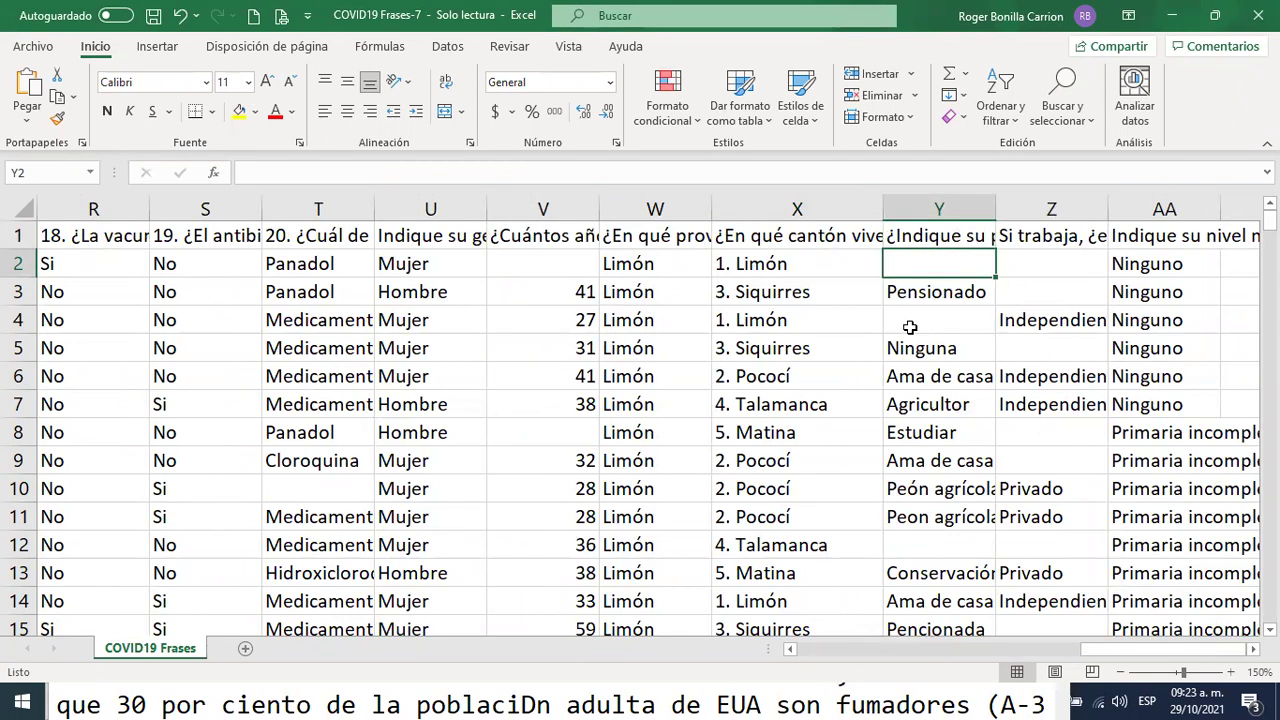
{"action": "left_click", "coordinate": [912, 322]}
{"action": "left_click", "coordinate": [1047, 260]}
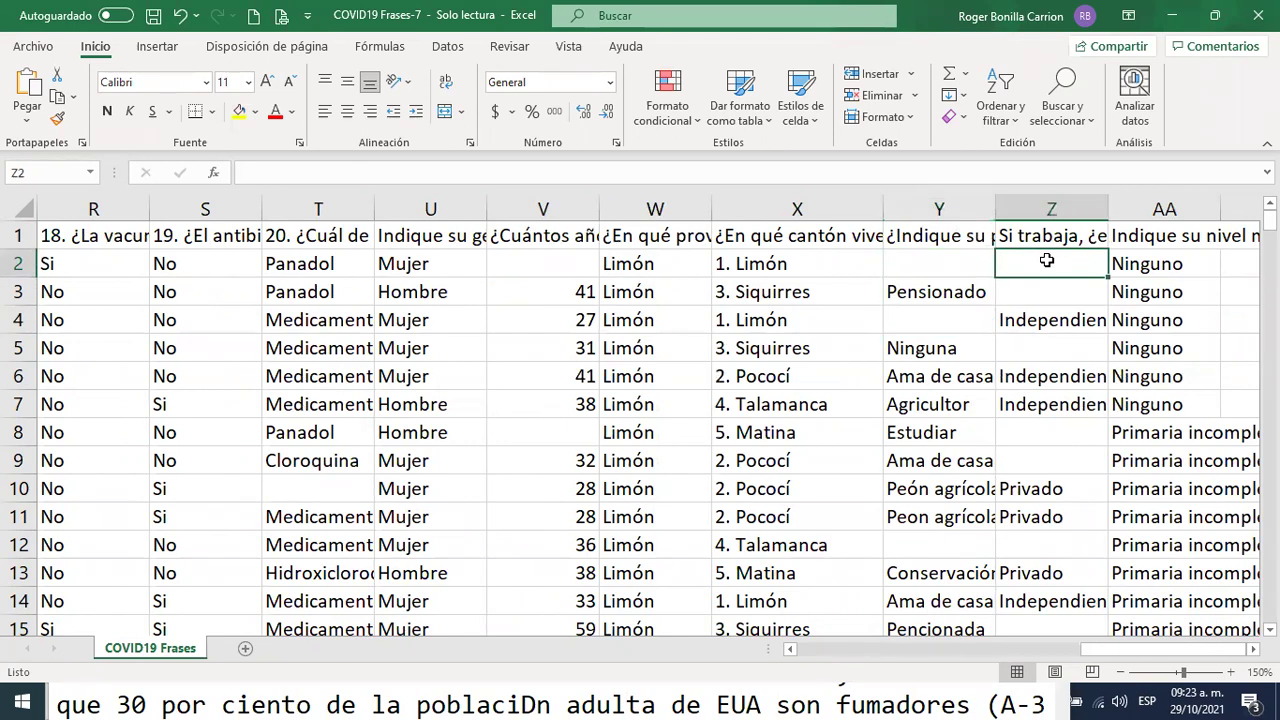
{"action": "left_click", "coordinate": [1045, 327]}
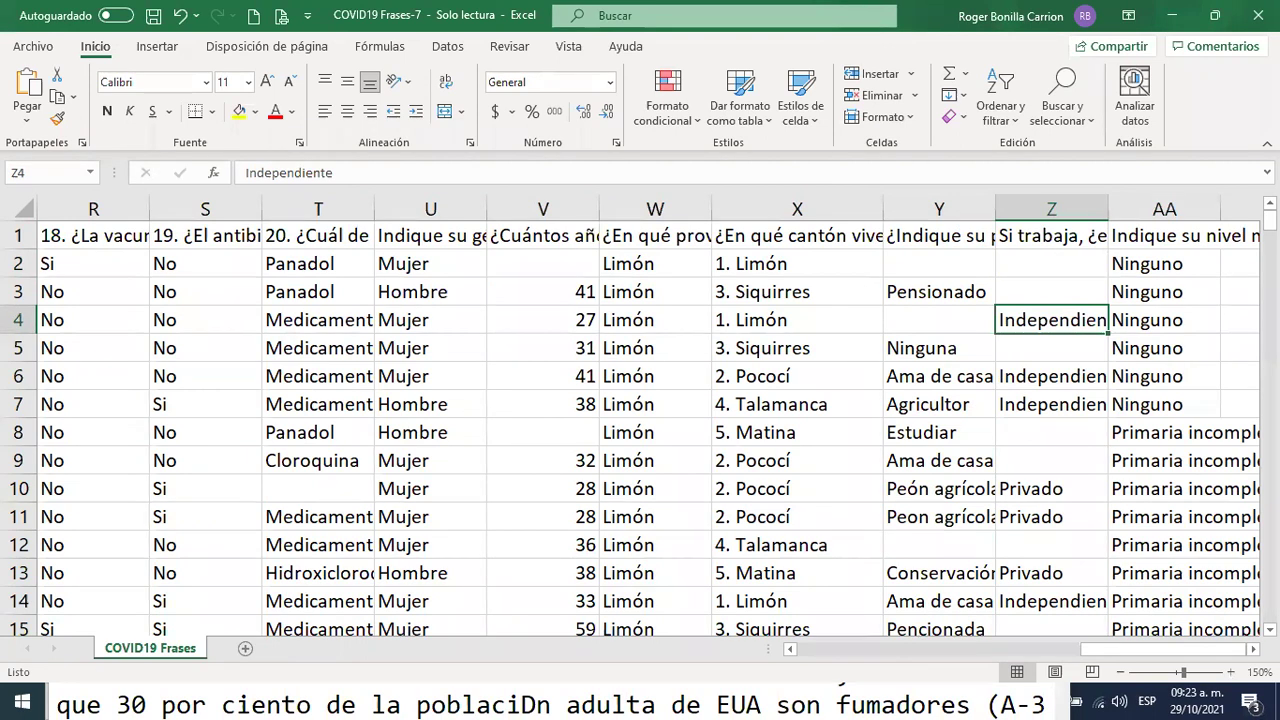
- Check the highest education level question and the answers given in column AA
{"action": "scroll", "coordinate": [649, 425], "scroll_direction": "right", "scroll_amount": 1}
{"action": "scroll", "coordinate": [990, 370], "scroll_direction": "right", "scroll_amount": 1}
{"action": "left_click", "coordinate": [988, 372]}
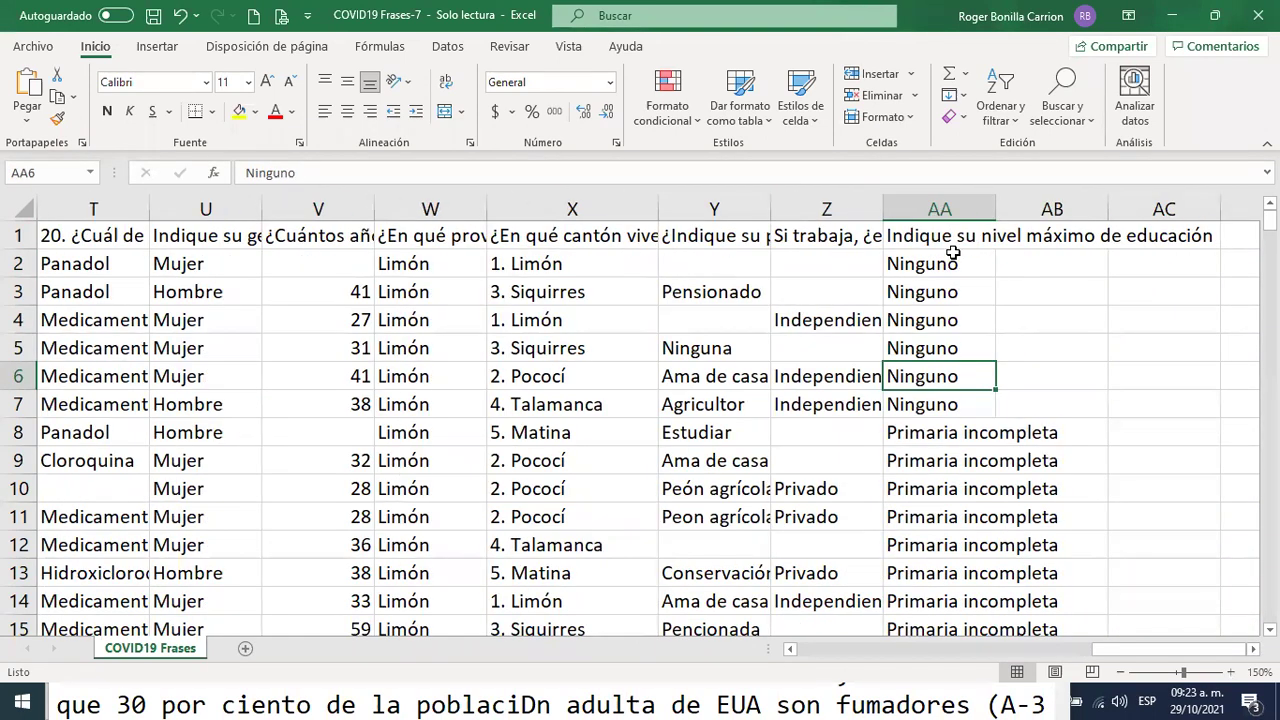
{"action": "left_click", "coordinate": [967, 437]}
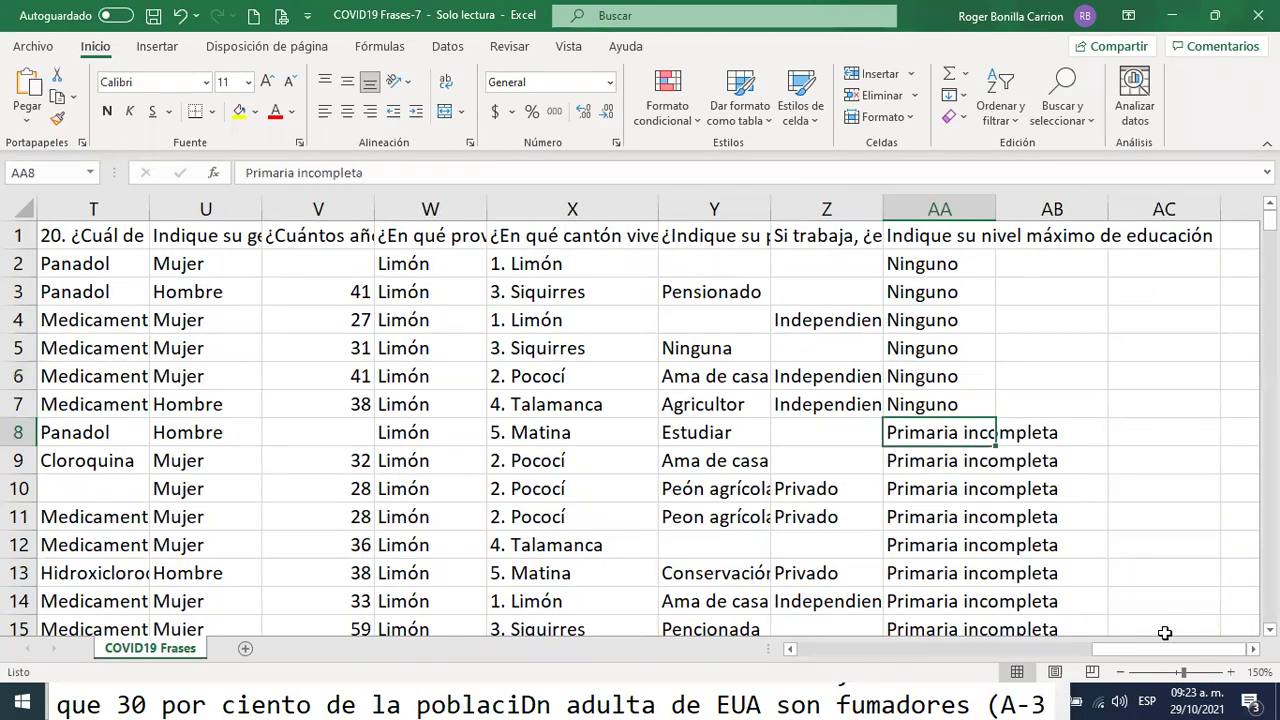
- Highlight the whole of row 5 in yellow to mark a single respondent's record
{"action": "left_click_drag", "start_coordinate": [1155, 650], "coordinate": [1010, 694]}
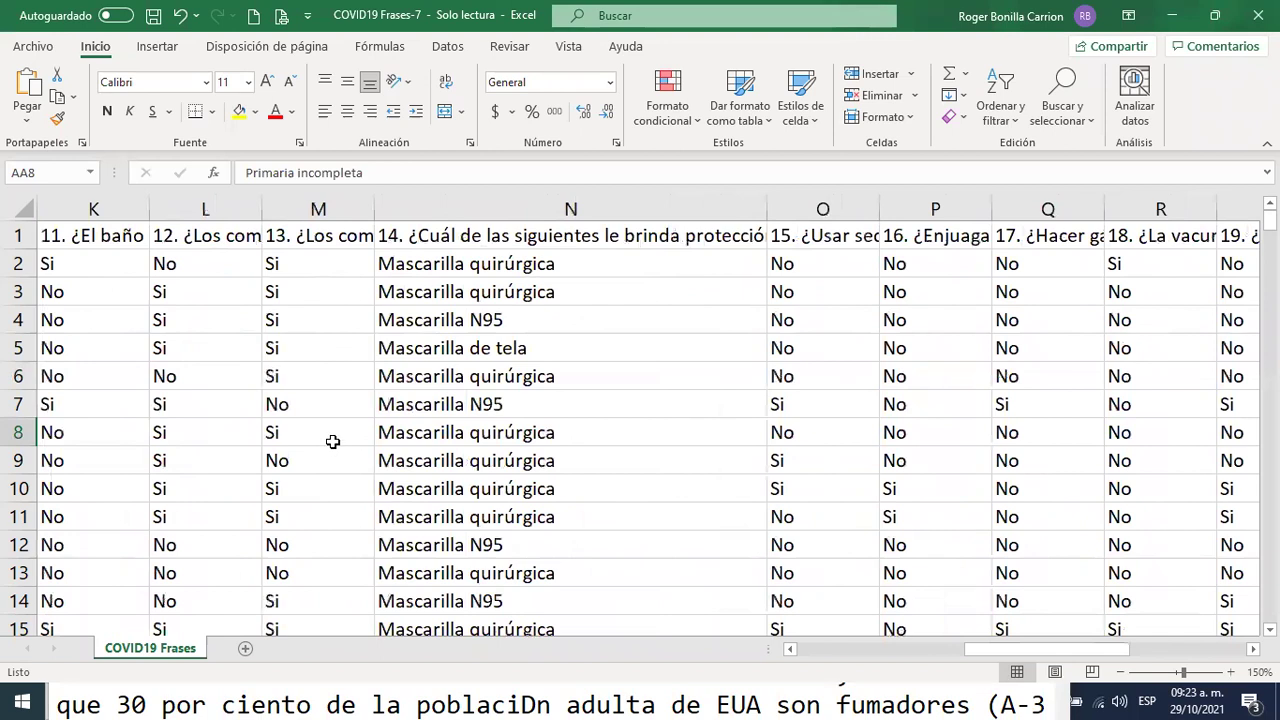
{"action": "left_click", "coordinate": [452, 352]}
{"action": "left_click", "coordinate": [18, 348]}
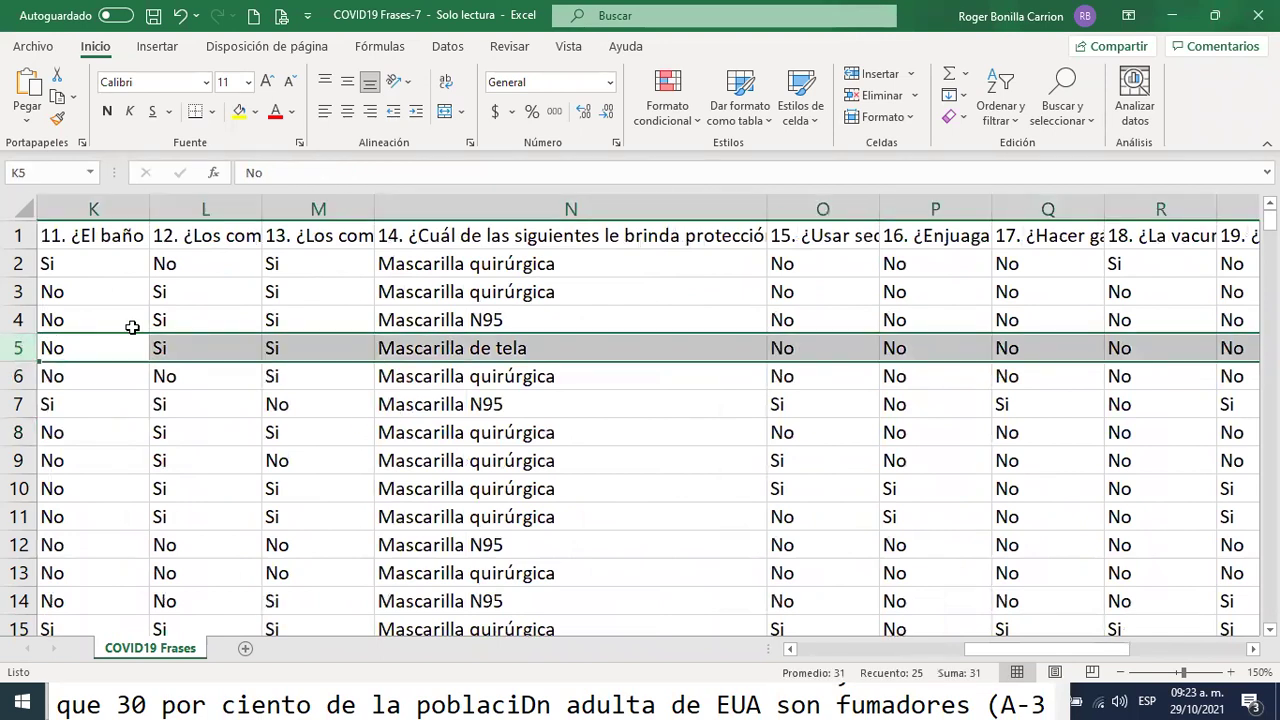
{"action": "left_click", "coordinate": [238, 112]}
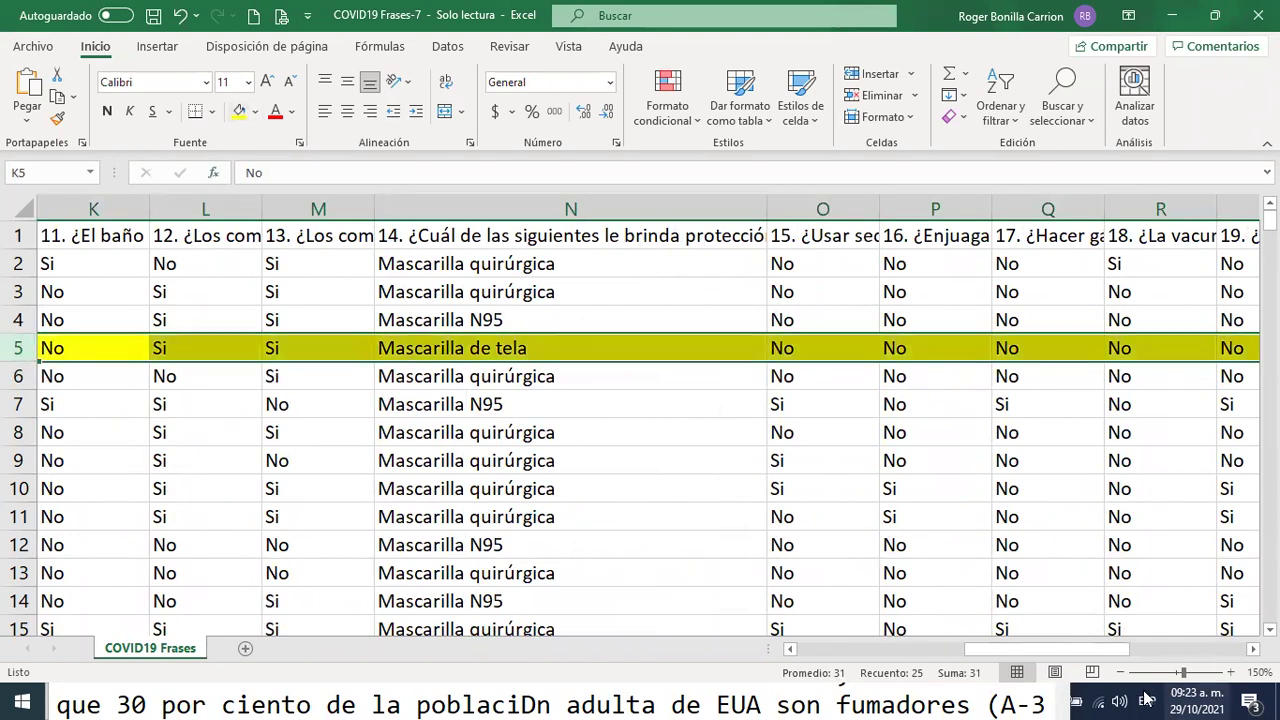
- Follow the highlighted respondent in row 5 across to the education and profession answers
{"action": "left_click_drag", "start_coordinate": [1073, 660], "coordinate": [1231, 655]}
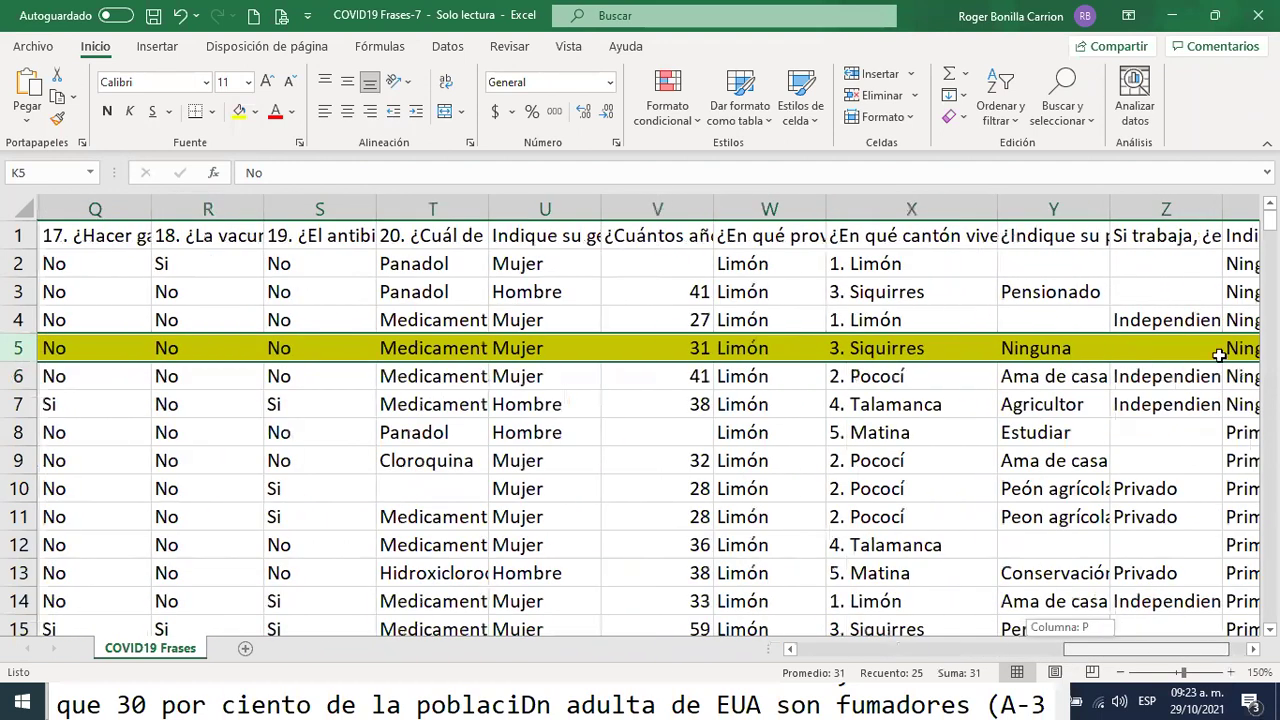
{"action": "left_click_drag", "start_coordinate": [1218, 355], "coordinate": [1171, 346]}
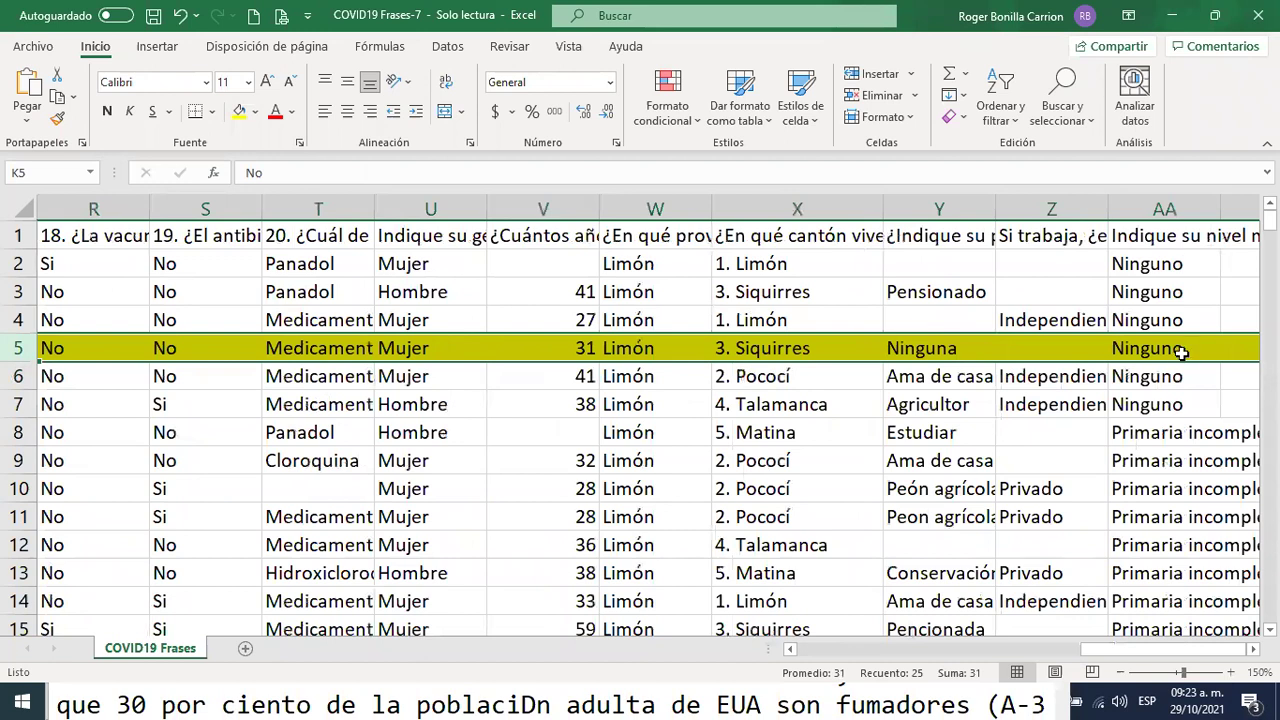
{"action": "left_click", "coordinate": [1168, 350]}
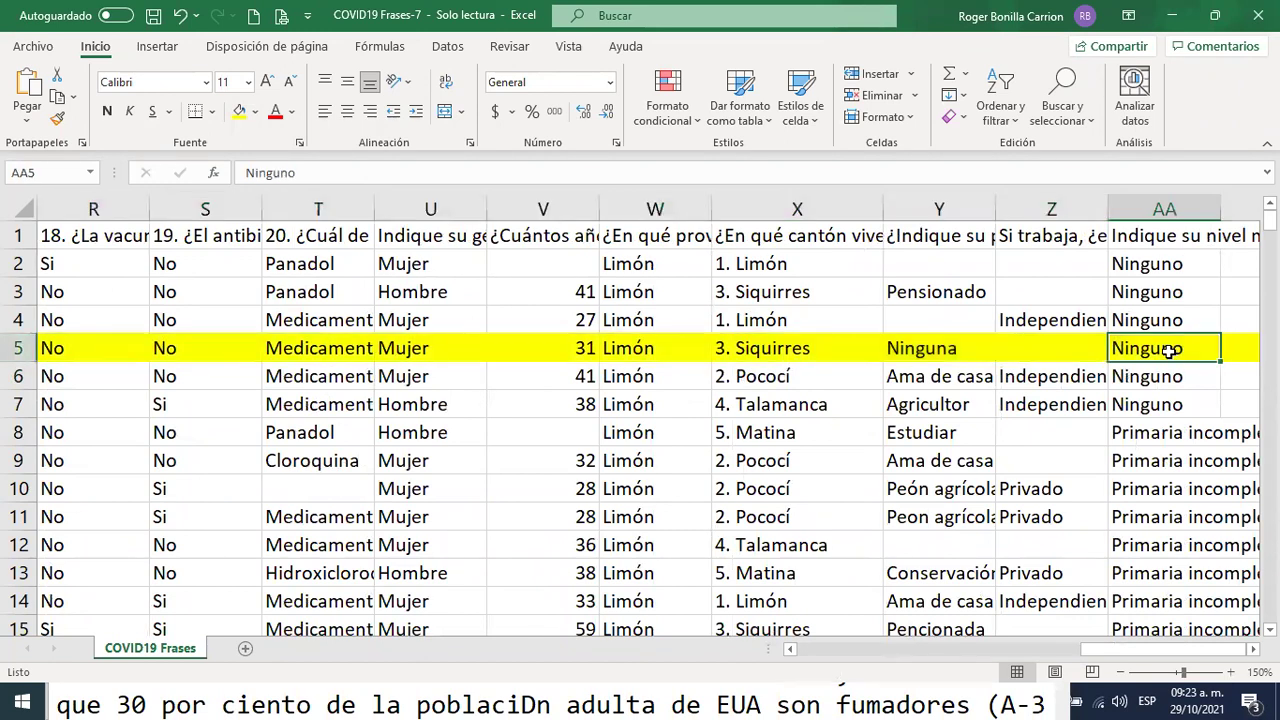
{"action": "left_click", "coordinate": [918, 350]}
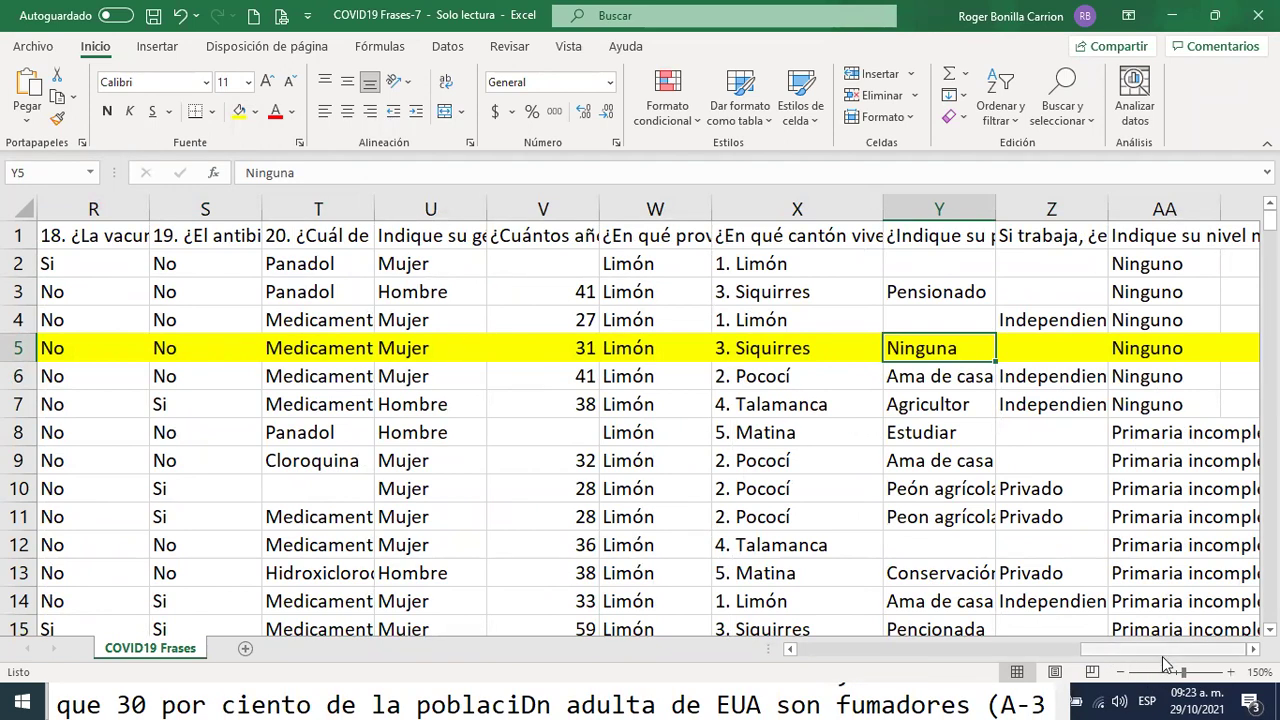
- Go back to the first questions and look through the respondents' rows further down the sheet
{"action": "left_click_drag", "start_coordinate": [1132, 660], "coordinate": [890, 654]}
{"action": "left_click_drag", "start_coordinate": [583, 656], "coordinate": [551, 656]}
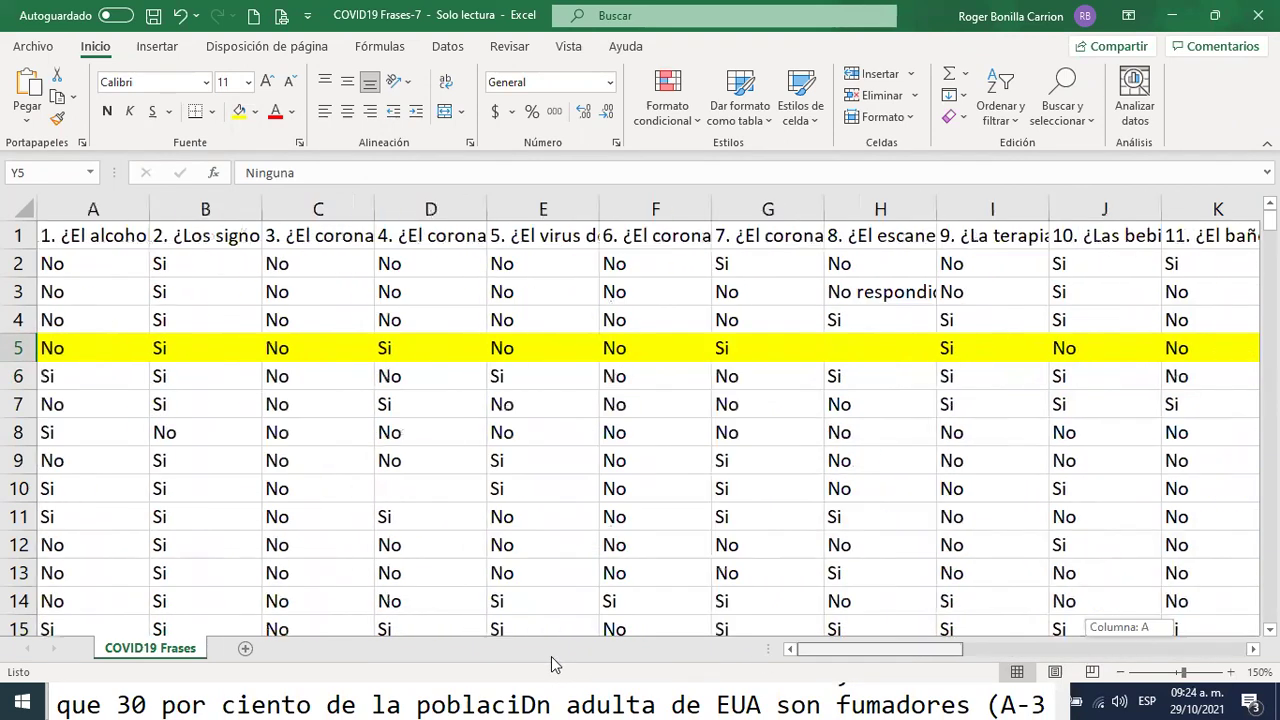
{"action": "left_click", "coordinate": [300, 428]}
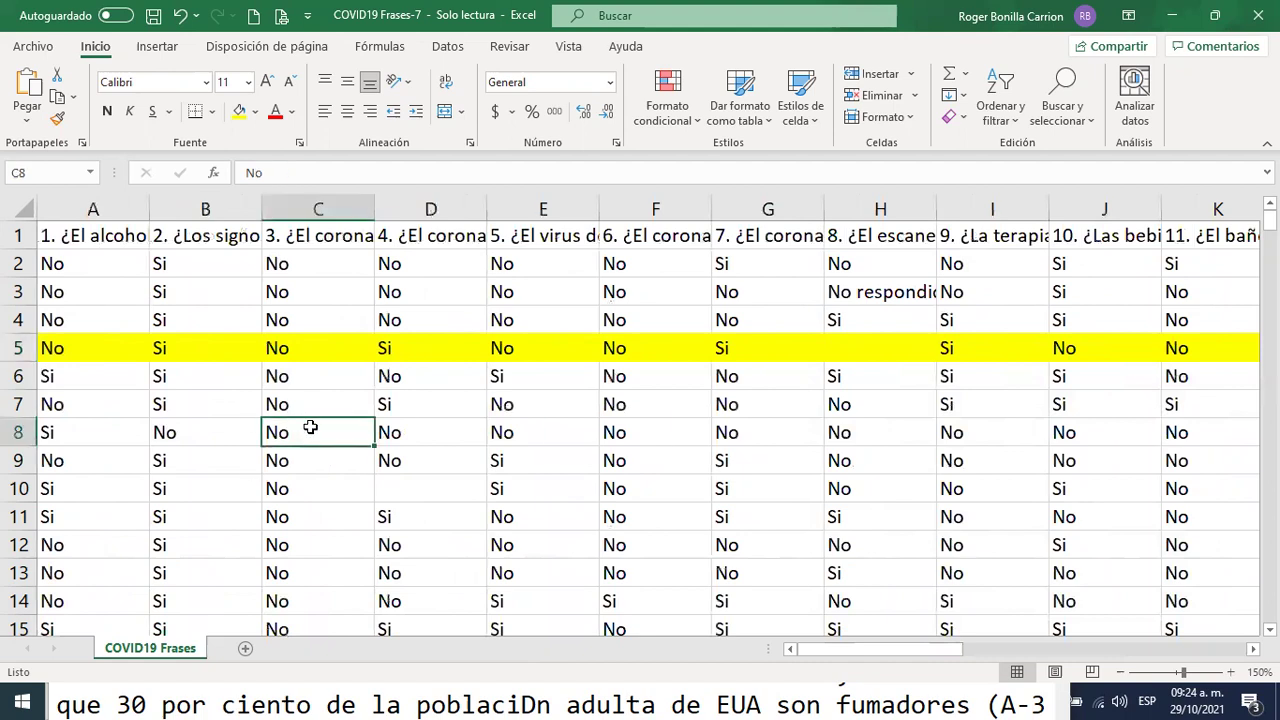
{"action": "scroll", "coordinate": [358, 421], "scroll_direction": "down", "scroll_amount": 2}
{"action": "scroll", "coordinate": [358, 421], "scroll_direction": "down", "scroll_amount": 6}
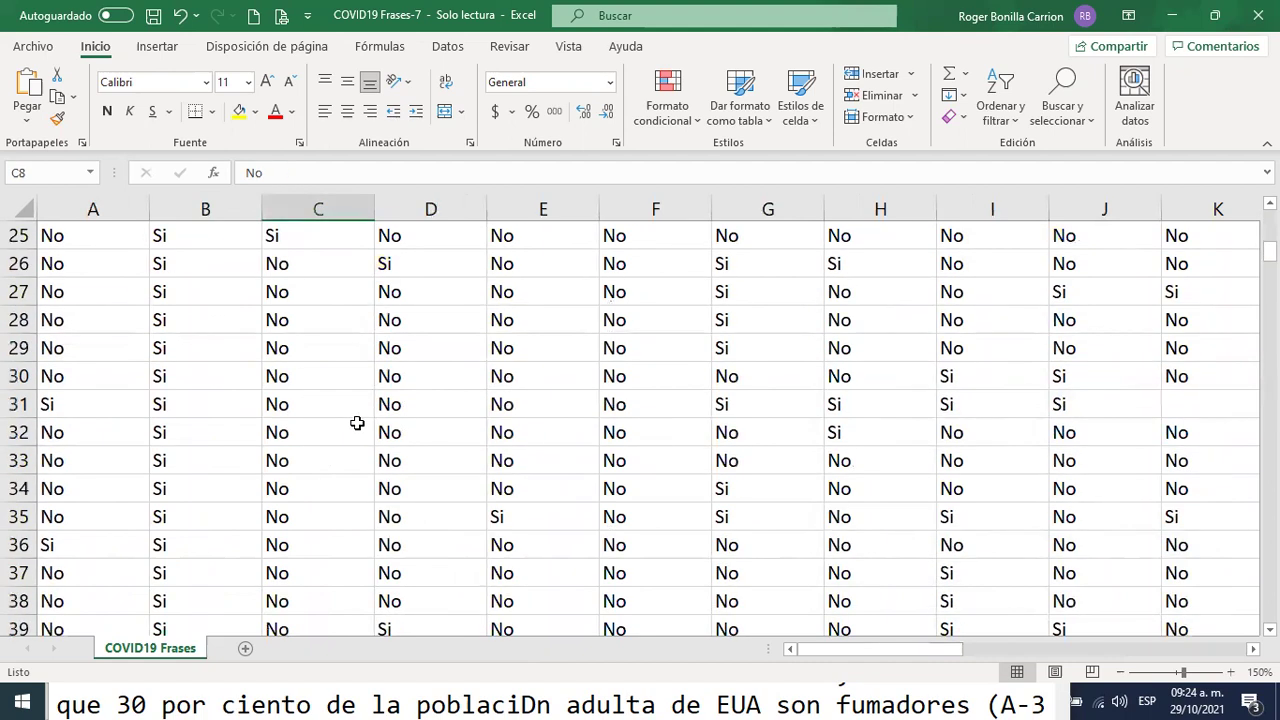
{"action": "scroll", "coordinate": [357, 423], "scroll_direction": "up", "scroll_amount": 8}
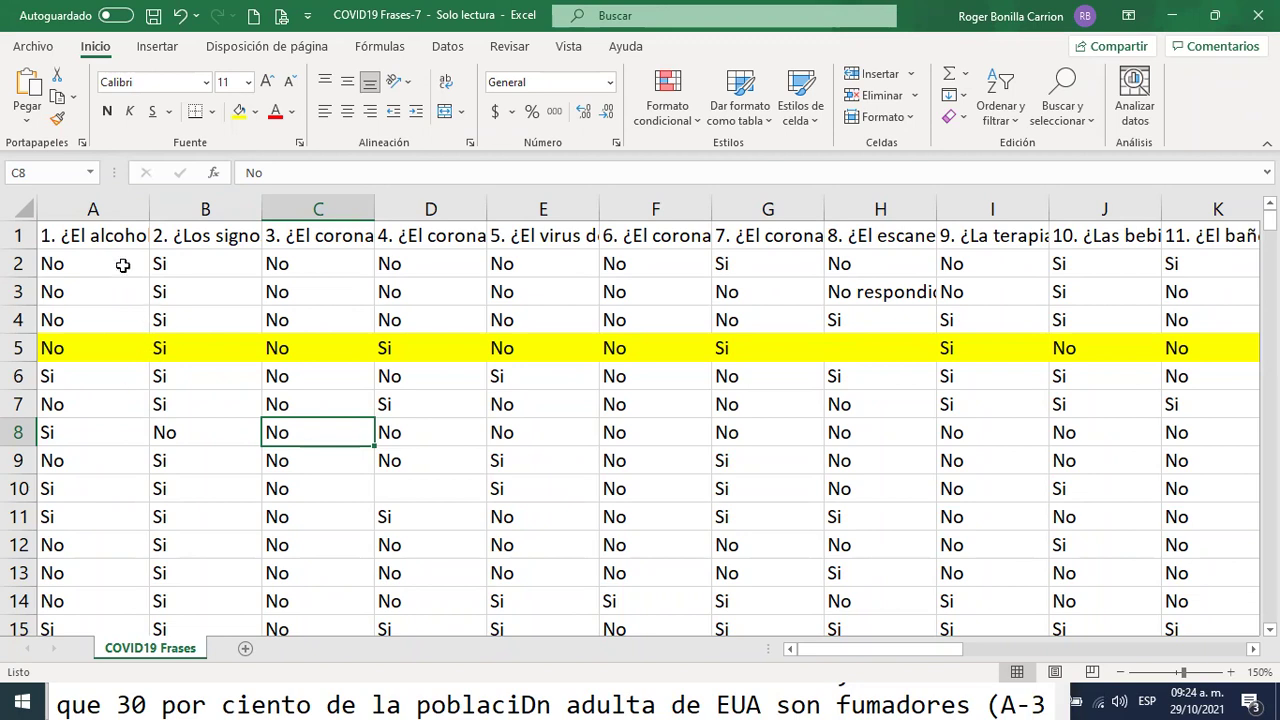
- Review question 1's header and first answer in column A, along with the question 2 column
{"action": "left_click", "coordinate": [65, 236]}
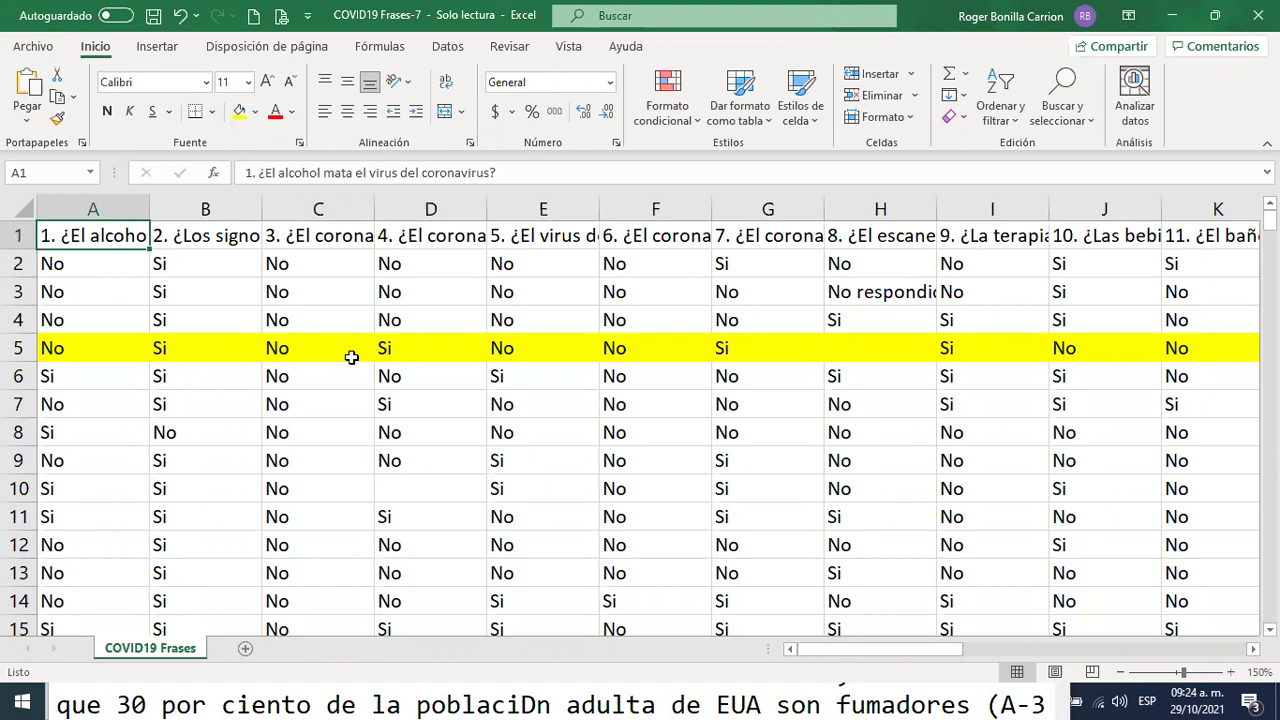
{"action": "left_click", "coordinate": [112, 262]}
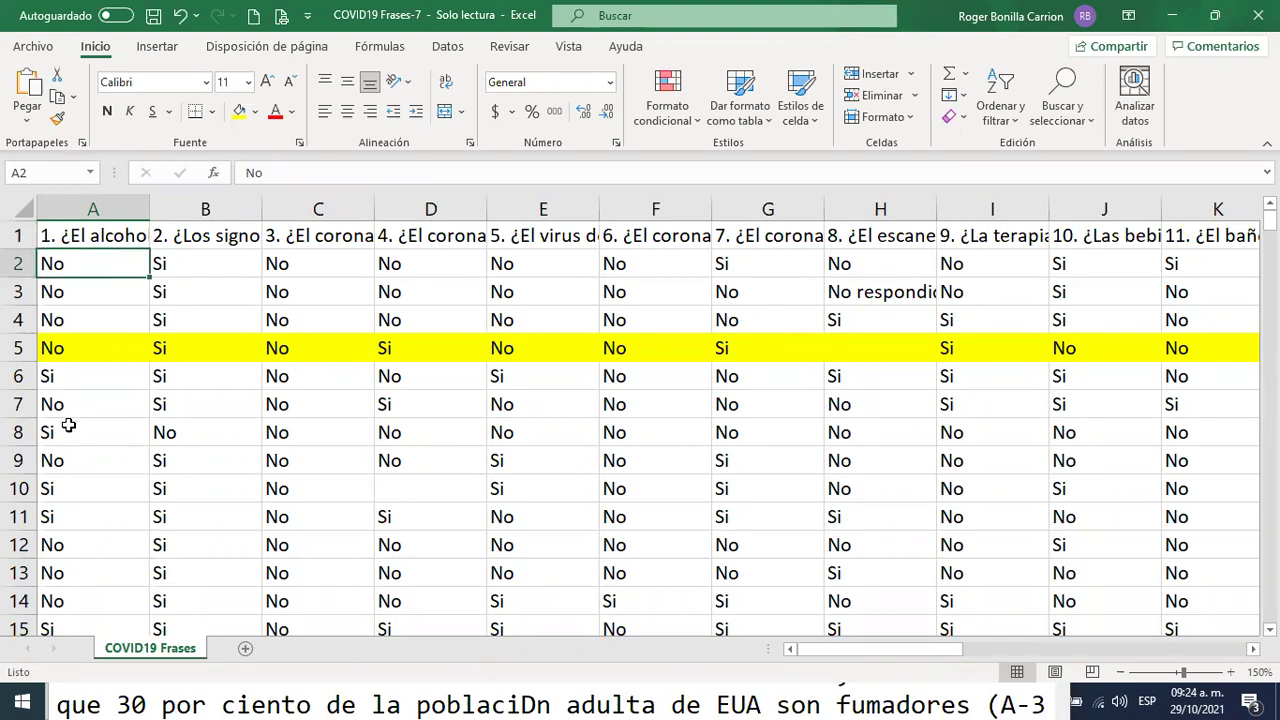
{"action": "left_click", "coordinate": [235, 327]}
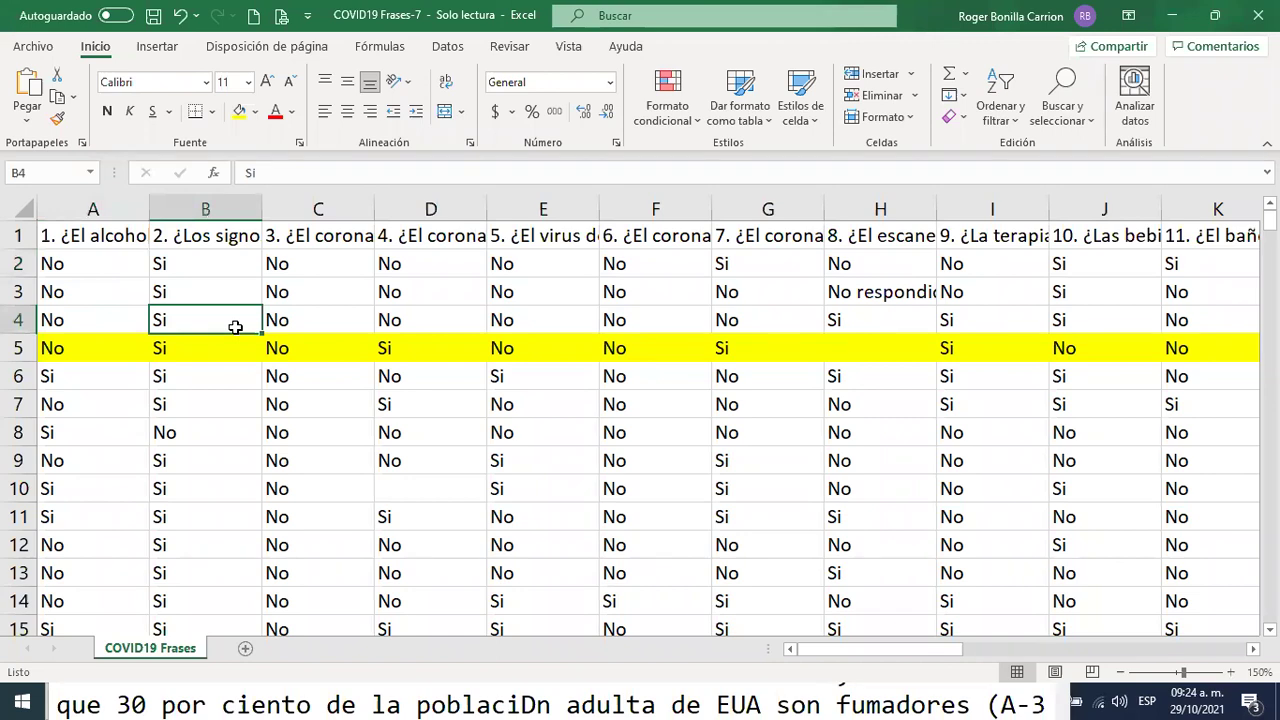
{"action": "left_click", "coordinate": [225, 205]}
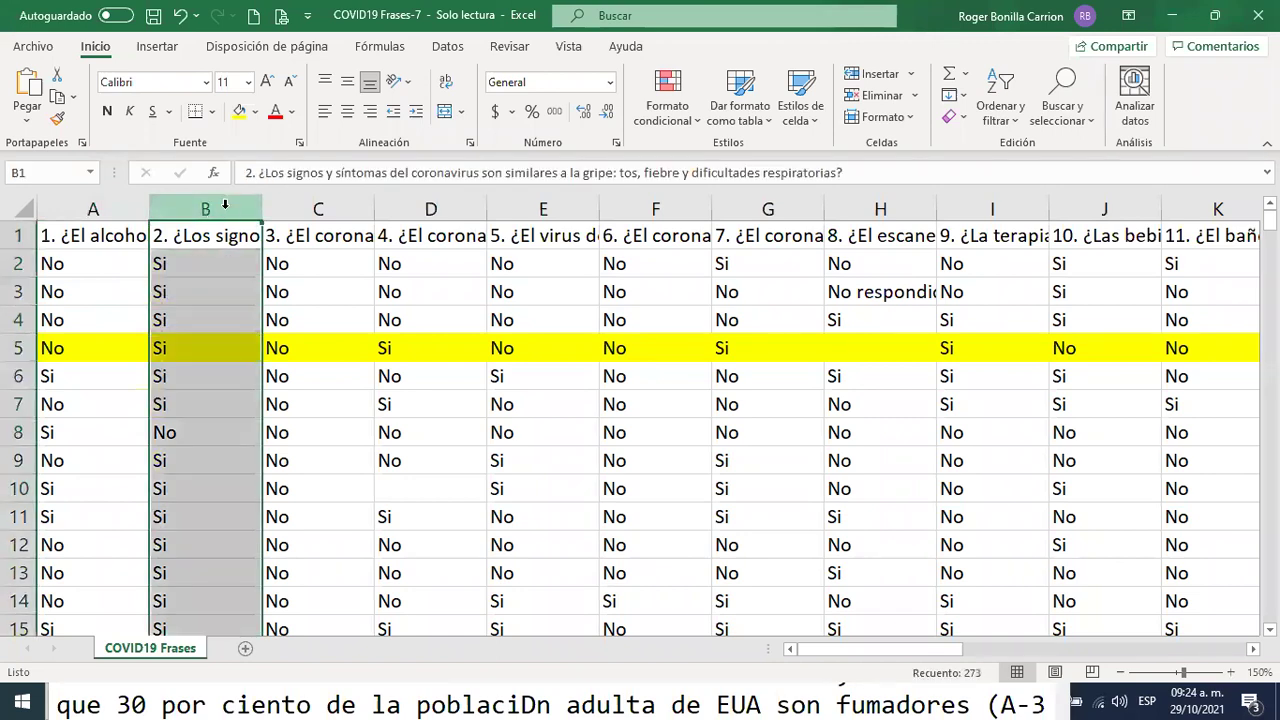
{"action": "left_click_drag", "start_coordinate": [378, 295], "coordinate": [380, 322]}
{"action": "left_click", "coordinate": [378, 295]}
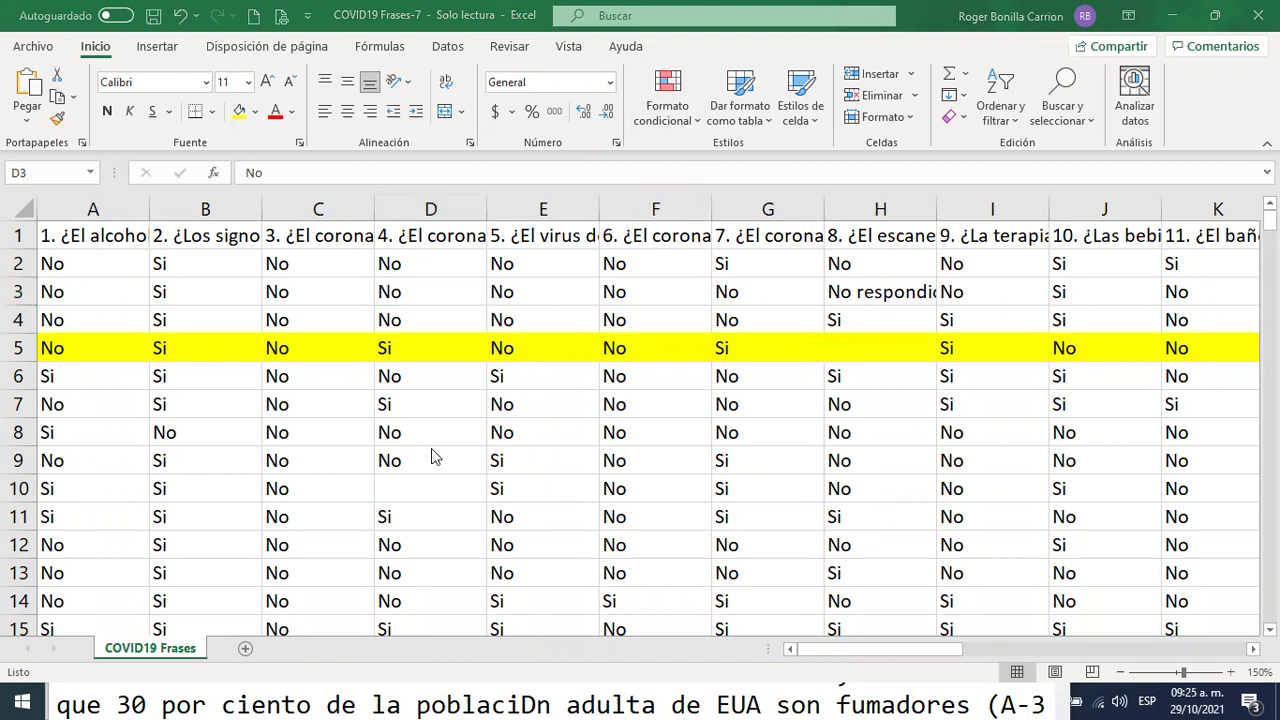
{"action": "left_click", "coordinate": [183, 317]}
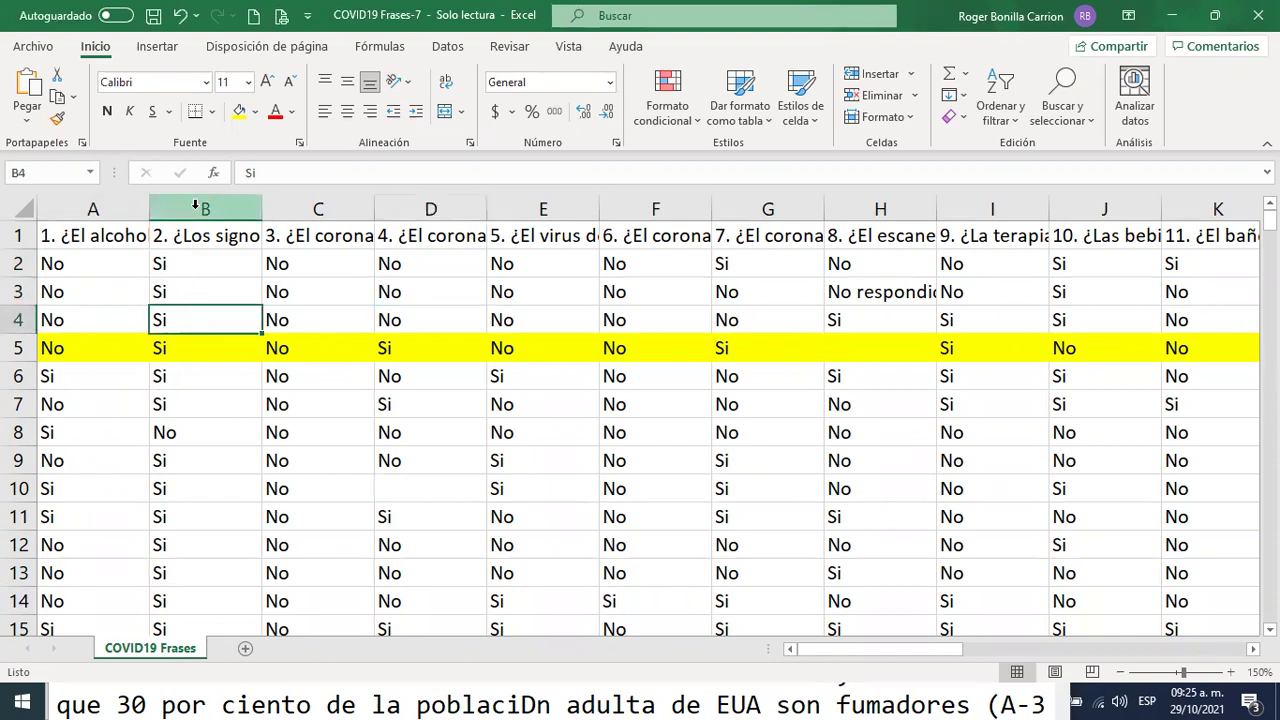
- Insert an empty column before question 2 and enter the header "conteo" in B1
{"action": "left_click", "coordinate": [195, 205]}
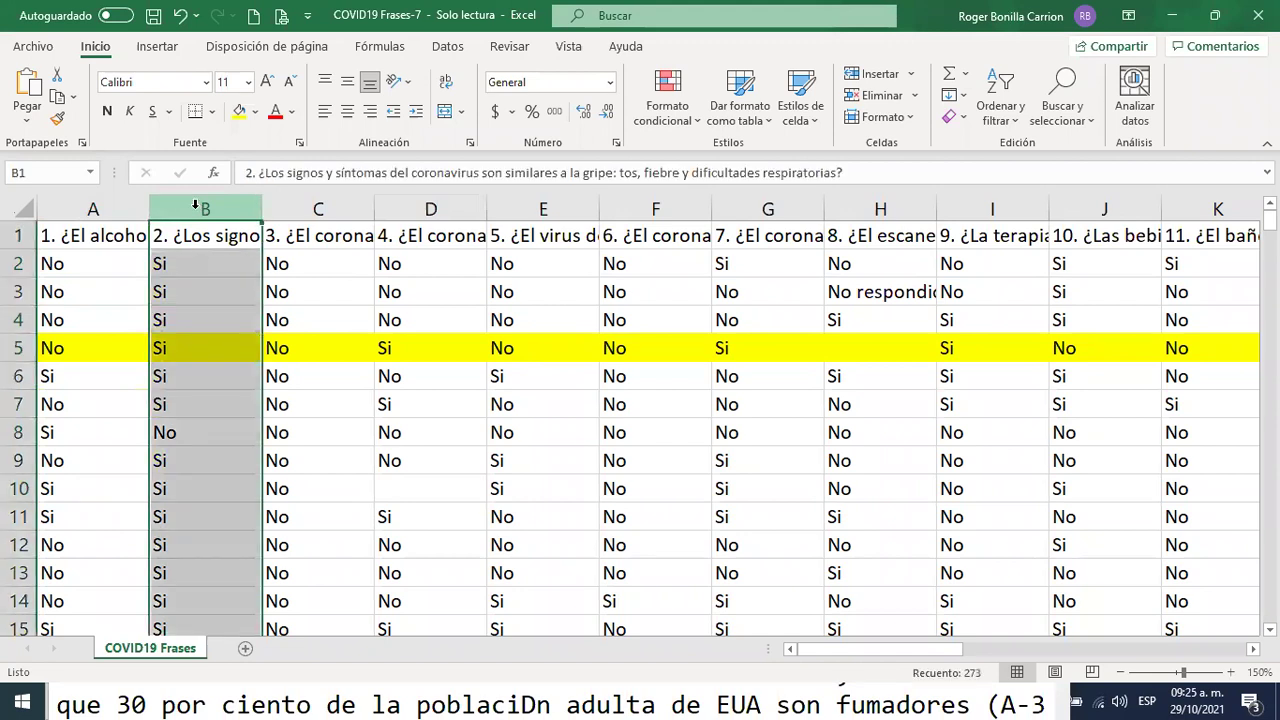
{"action": "right_click", "coordinate": [196, 208]}
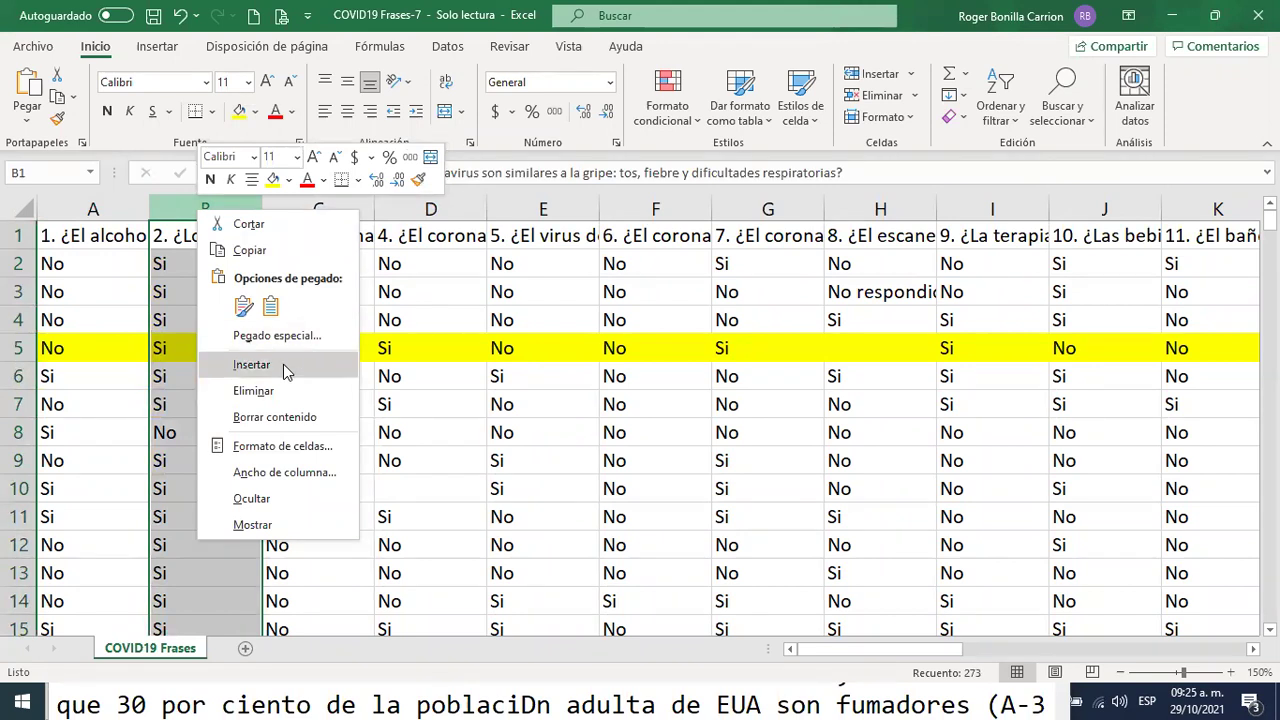
{"action": "left_click", "coordinate": [252, 365]}
{"action": "left_click", "coordinate": [194, 371]}
{"action": "left_click", "coordinate": [213, 240]}
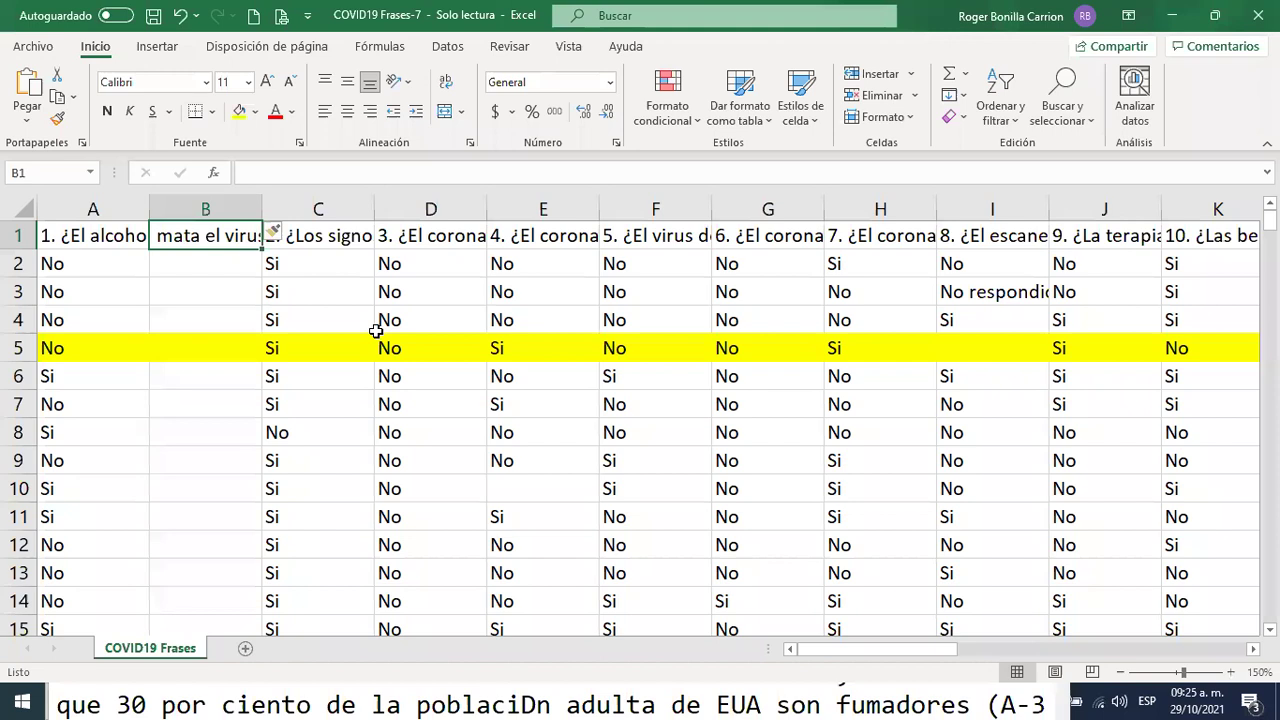
{"action": "type", "text": "conteo"}
{"action": "key", "text": "Return"}
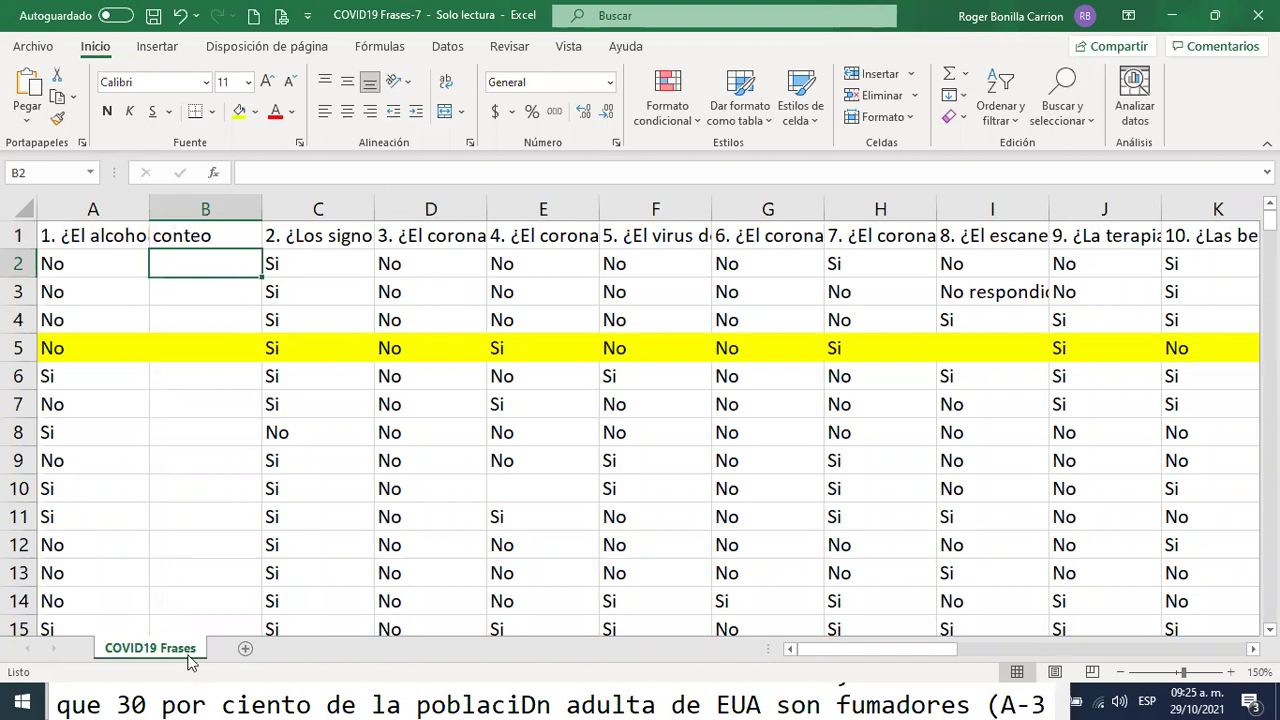
- Enter 1 in B2 and fill it down the conteo column through row 274
{"action": "type", "text": "1"}
{"action": "left_click", "coordinate": [220, 345]}
{"action": "left_click", "coordinate": [224, 258]}
{"action": "left_click_drag", "start_coordinate": [262, 279], "coordinate": [186, 662]}
{"action": "left_click_drag", "start_coordinate": [195, 486], "coordinate": [197, 473]}
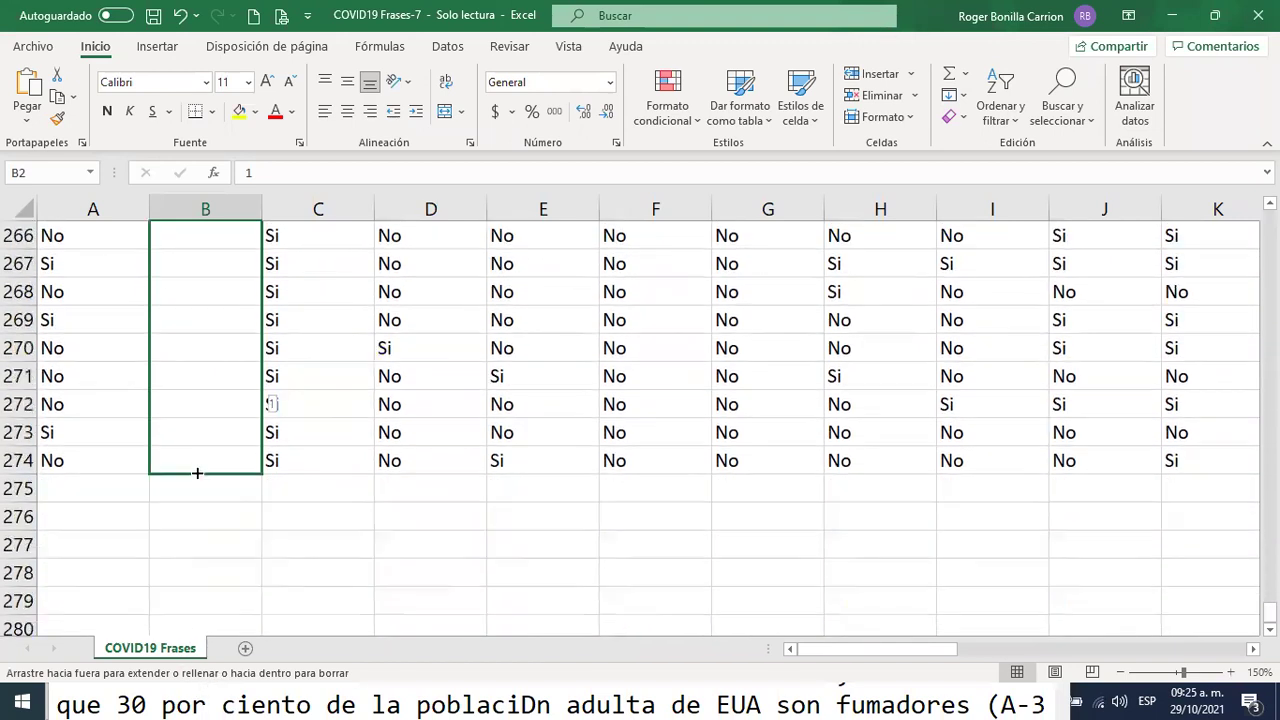
{"action": "left_click_drag", "start_coordinate": [224, 516], "coordinate": [224, 516]}
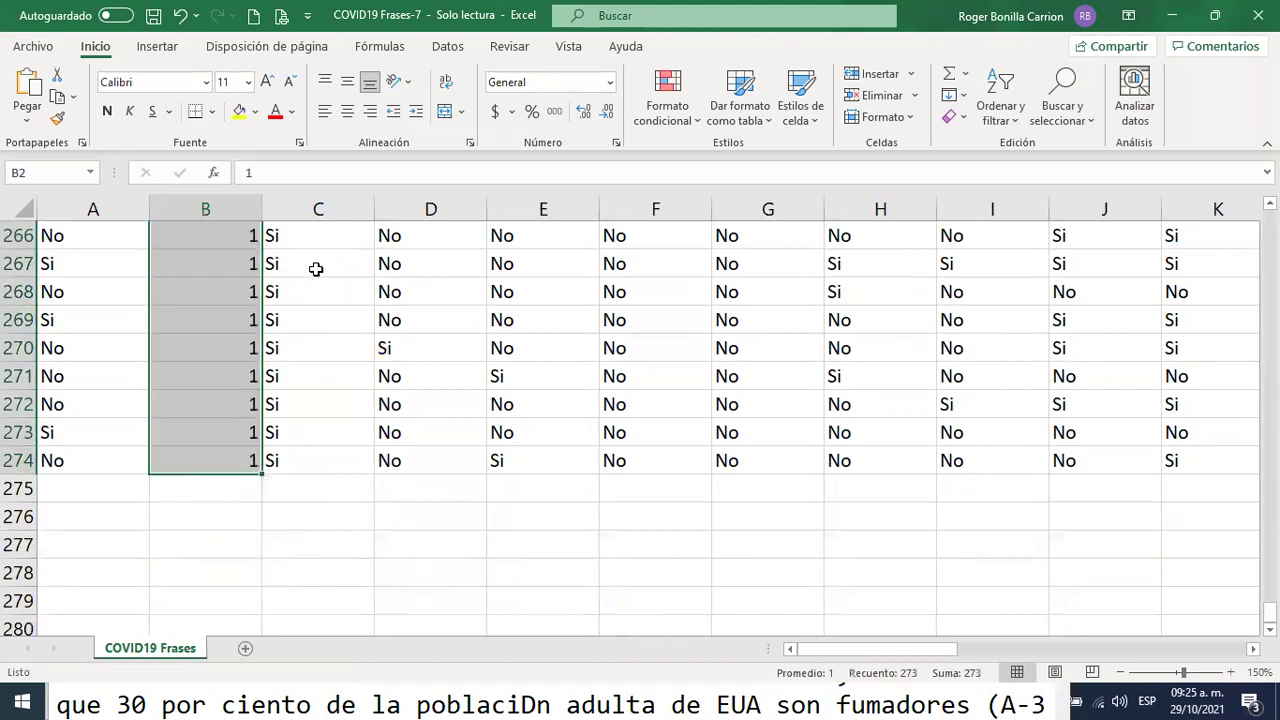
{"action": "scroll", "coordinate": [314, 269], "scroll_direction": "up", "scroll_amount": 4}
{"action": "scroll", "coordinate": [325, 255], "scroll_direction": "up", "scroll_amount": 13}
{"action": "scroll", "coordinate": [325, 255], "scroll_direction": "up", "scroll_amount": 12}
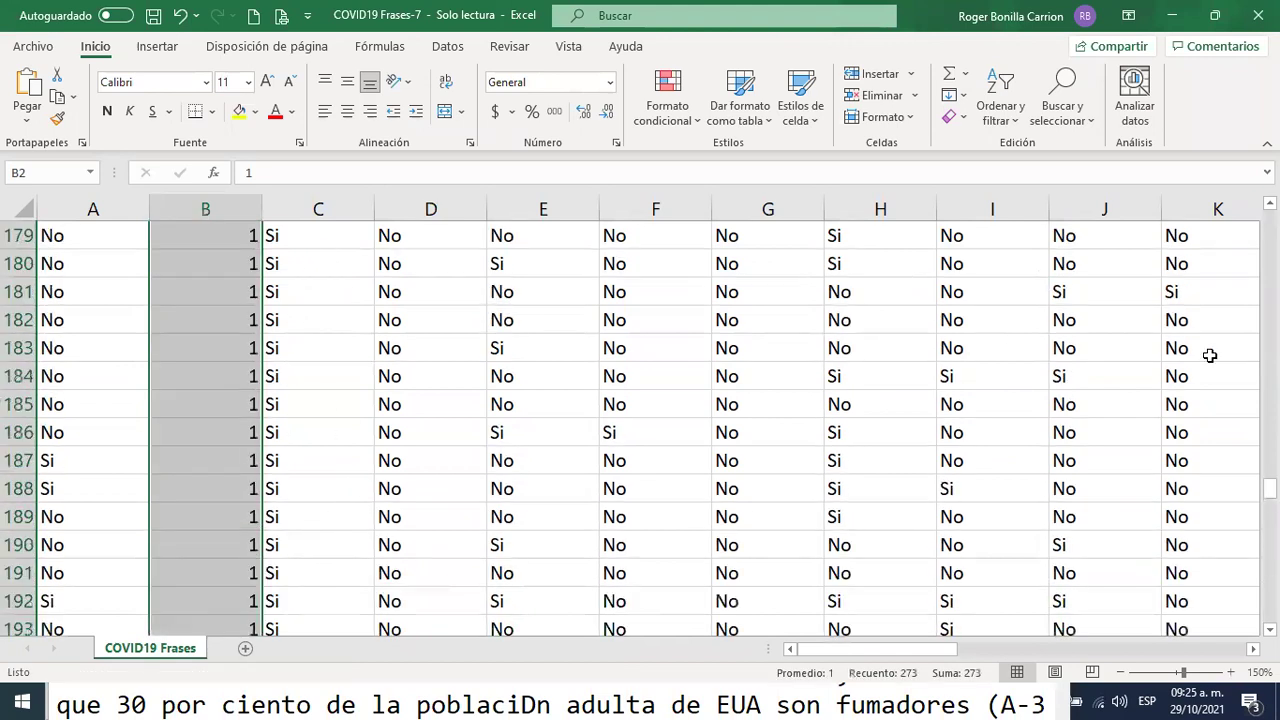
{"action": "left_click_drag", "start_coordinate": [1269, 488], "coordinate": [1269, 222]}
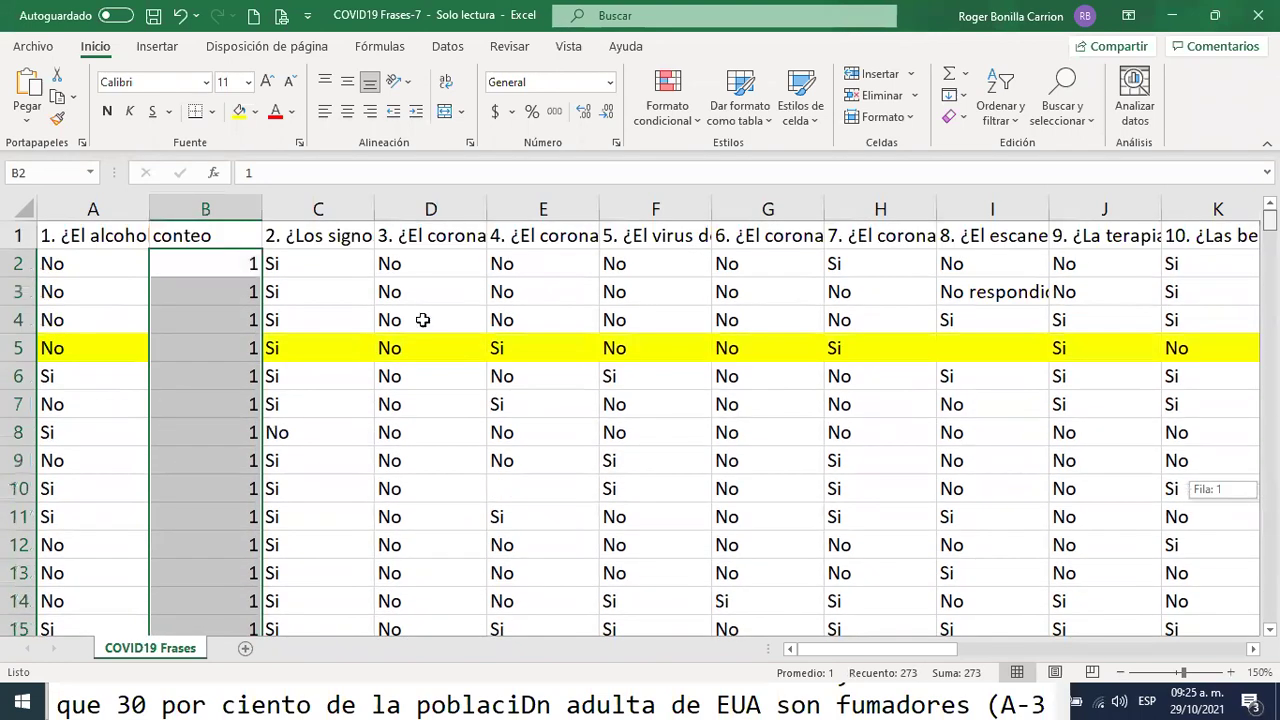
{"action": "left_click", "coordinate": [105, 240]}
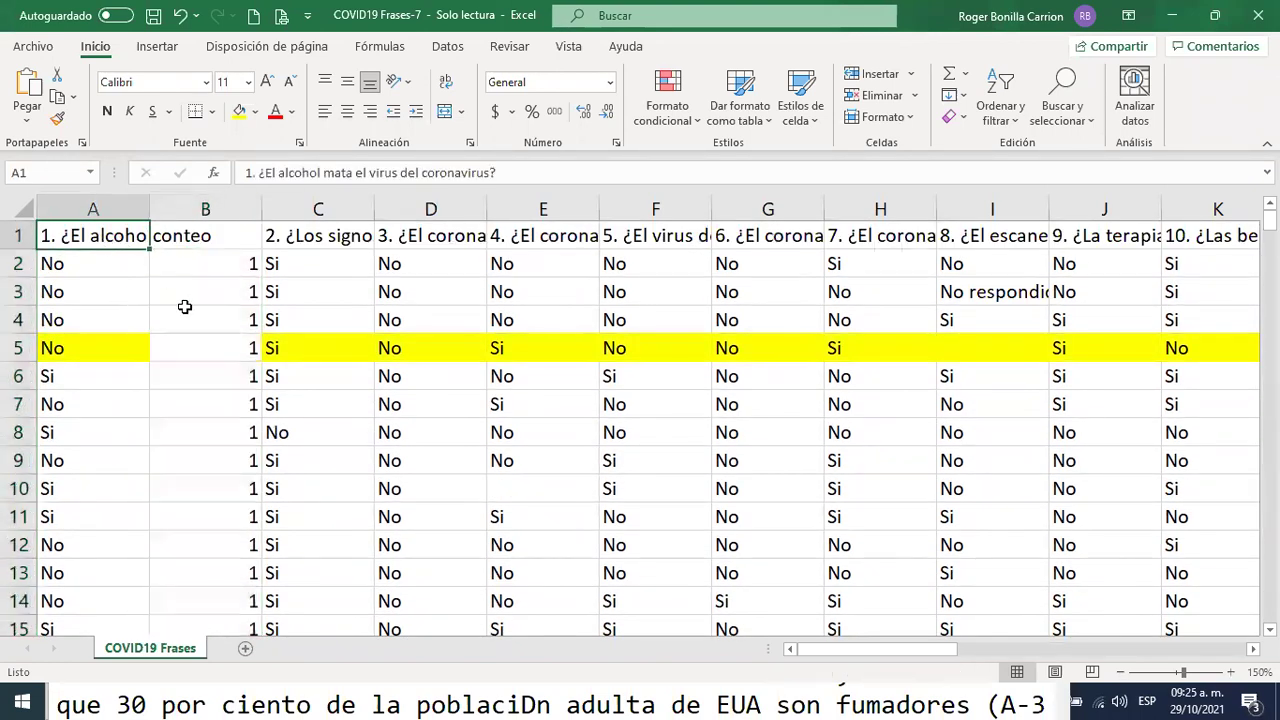
- Remove the fill colour from row 5 and return to cell A1
{"action": "left_click", "coordinate": [18, 347]}
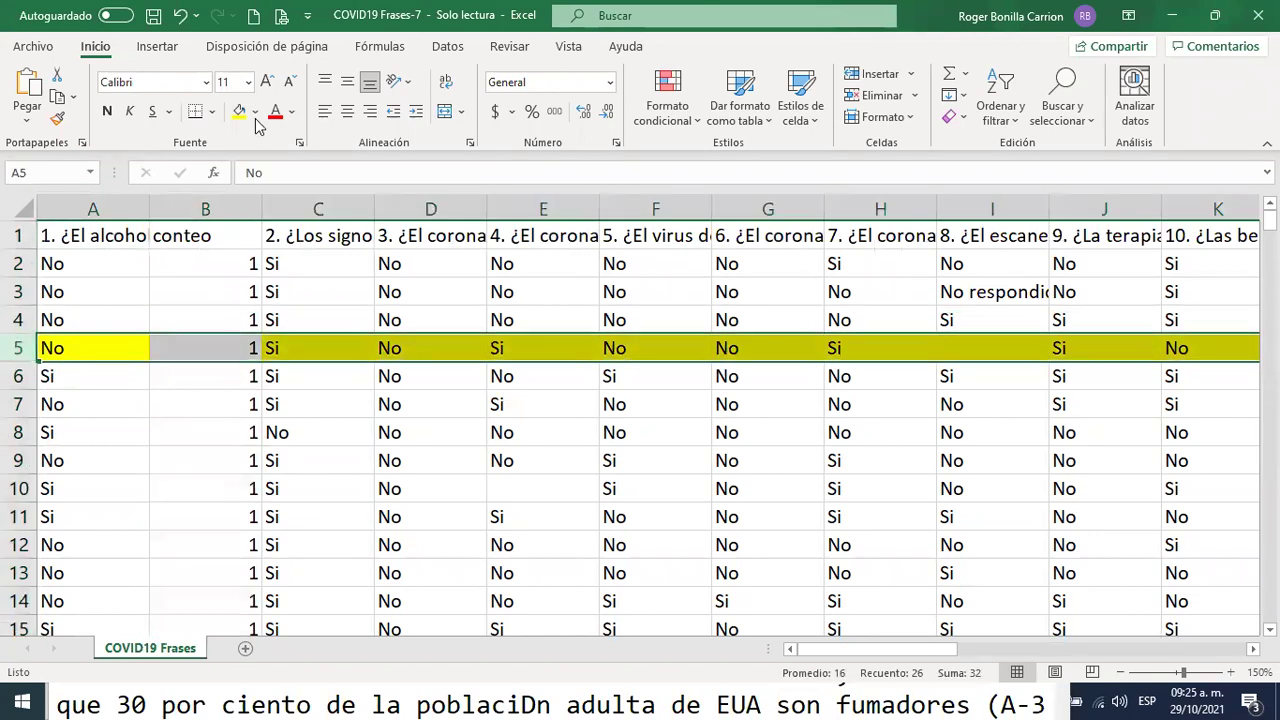
{"action": "left_click", "coordinate": [256, 112]}
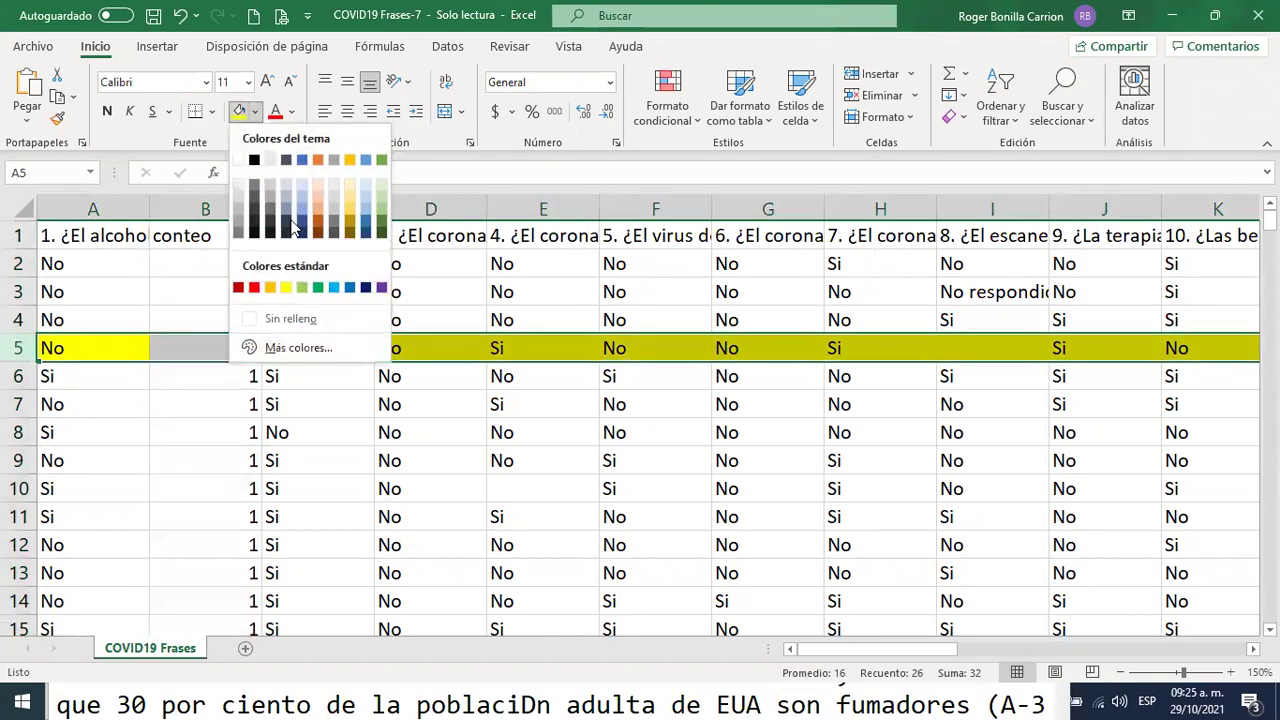
{"action": "left_click", "coordinate": [290, 318]}
{"action": "key", "text": "ctrl+Home"}
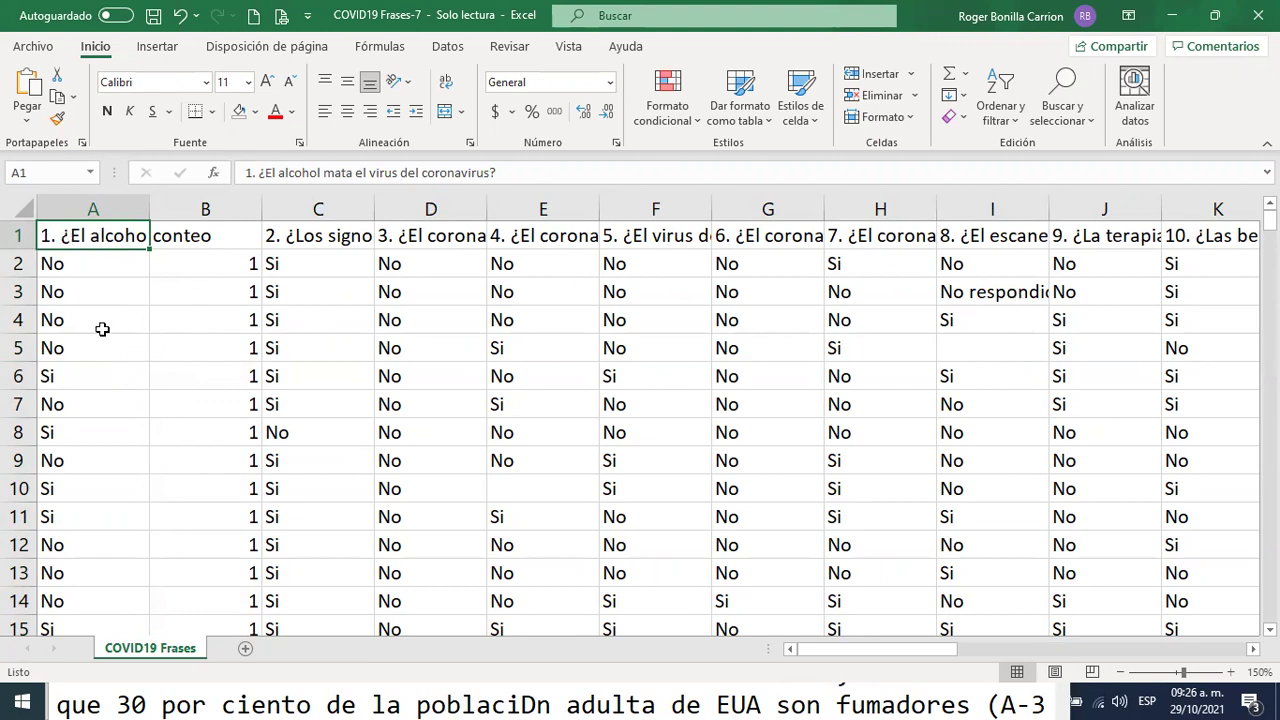
- Find the blank question 1 answer in A81 and fill it with "No respondió"
{"action": "left_click", "coordinate": [100, 325]}
{"action": "scroll", "coordinate": [105, 326], "scroll_direction": "down", "scroll_amount": 8}
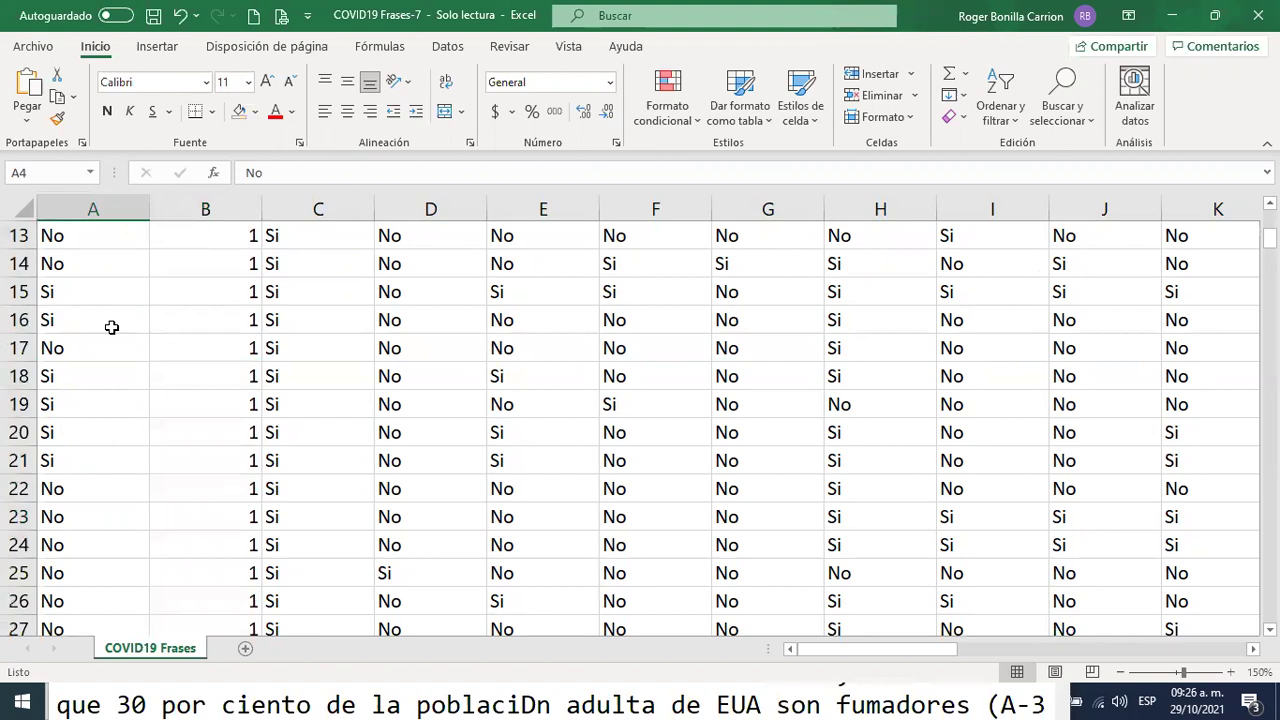
{"action": "scroll", "coordinate": [111, 327], "scroll_direction": "down", "scroll_amount": 19}
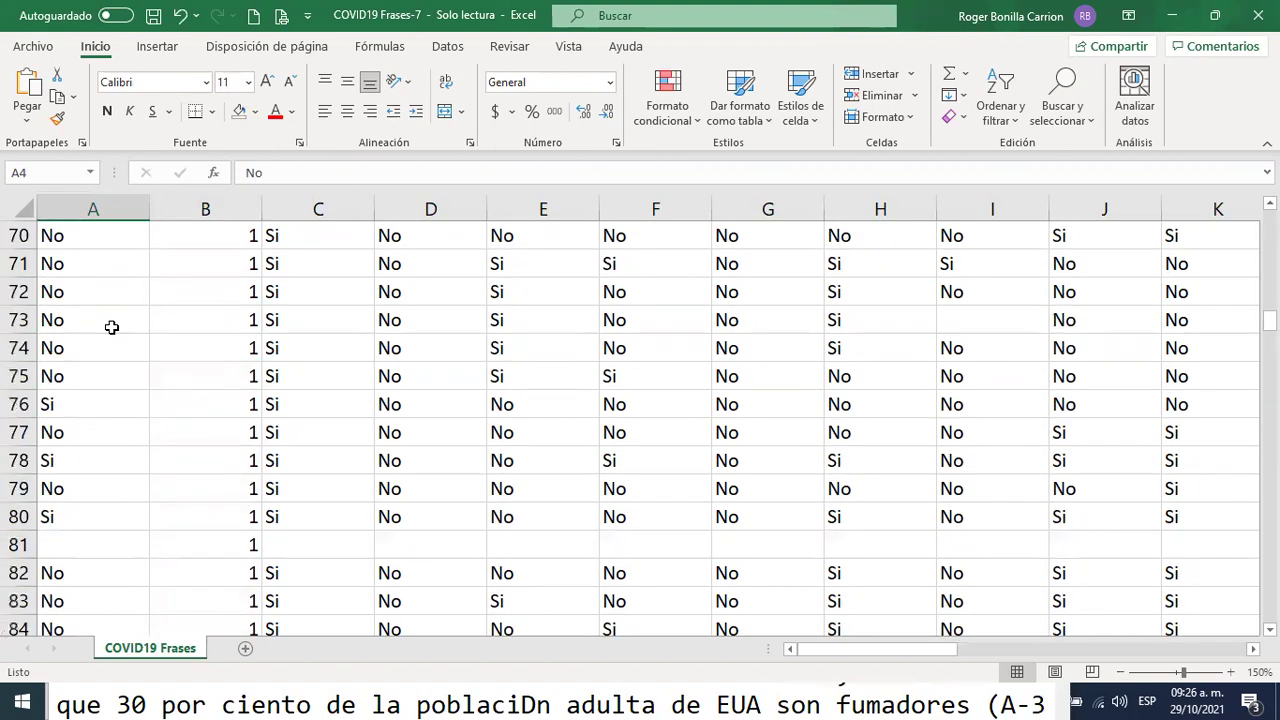
{"action": "scroll", "coordinate": [111, 327], "scroll_direction": "up", "scroll_amount": 2}
{"action": "left_click", "coordinate": [81, 377]}
{"action": "type", "text": "No"}
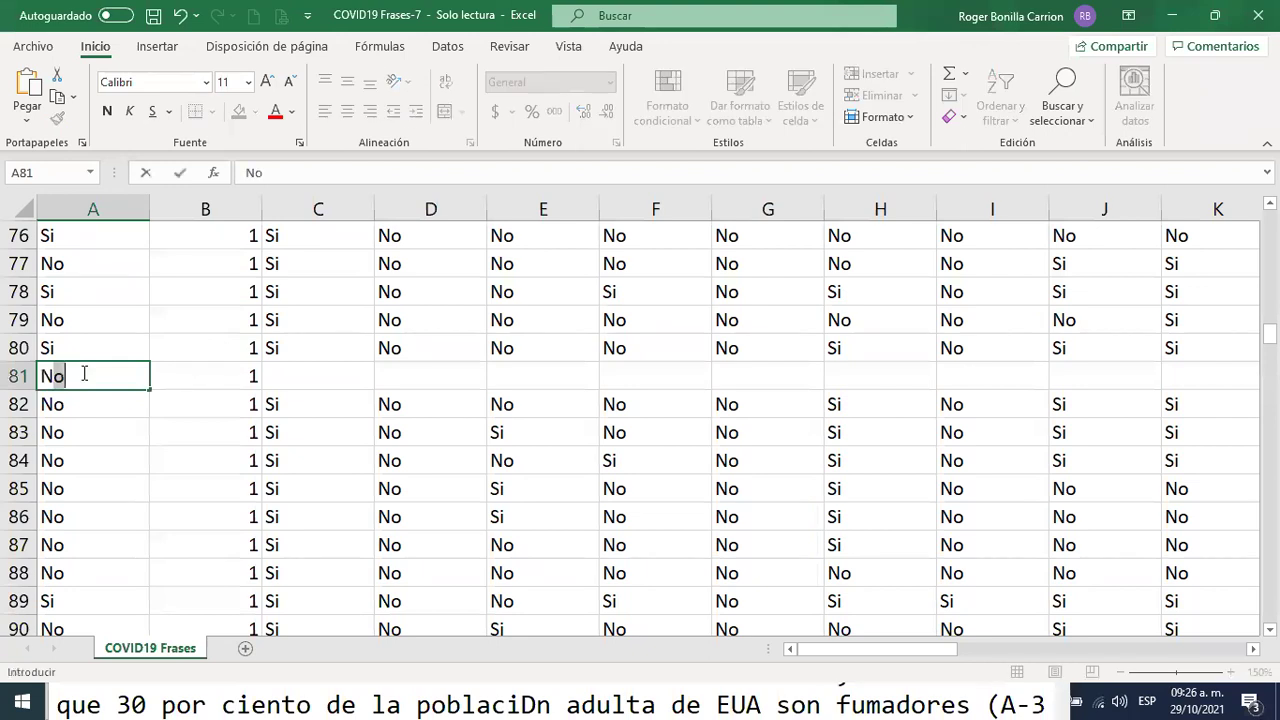
{"action": "type", "text": " respondio"}
{"action": "key", "text": "Return"}
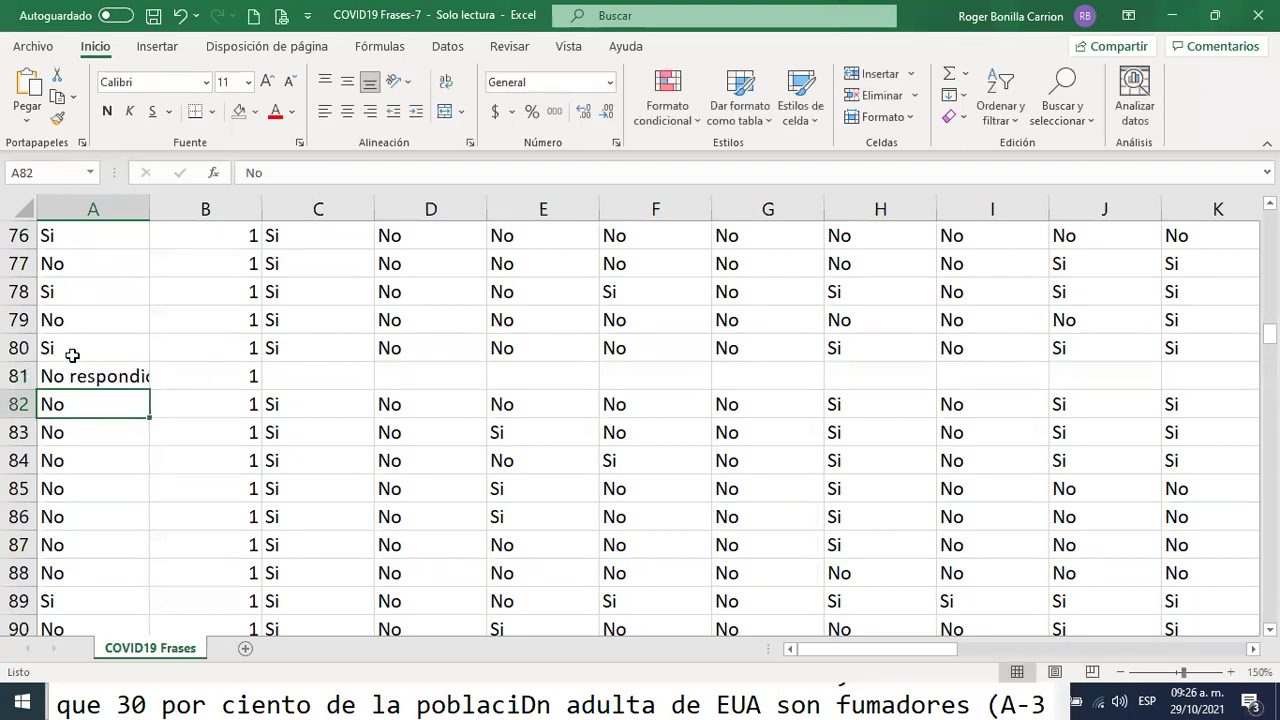
- Check the remaining question 1 answers in column A down to row 274 for blank cells
{"action": "scroll", "coordinate": [72, 355], "scroll_direction": "down", "scroll_amount": 11}
{"action": "scroll", "coordinate": [74, 411], "scroll_direction": "down", "scroll_amount": 10}
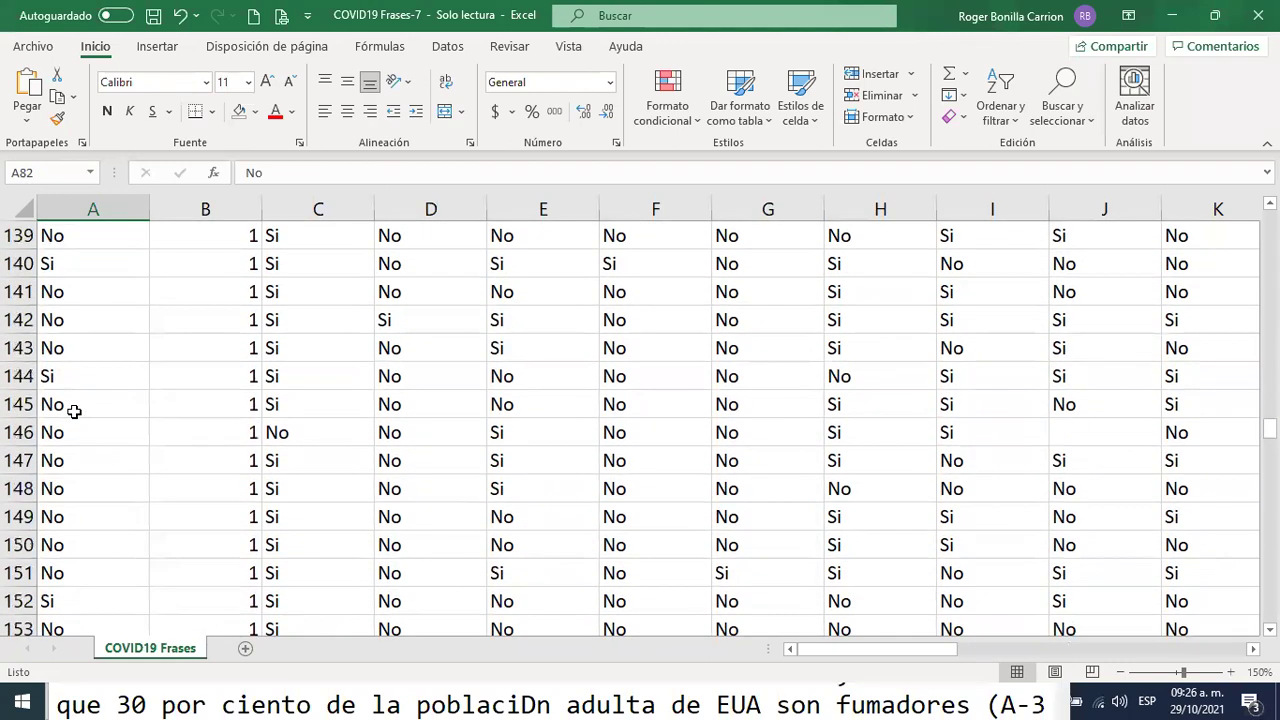
{"action": "scroll", "coordinate": [74, 411], "scroll_direction": "down", "scroll_amount": 14}
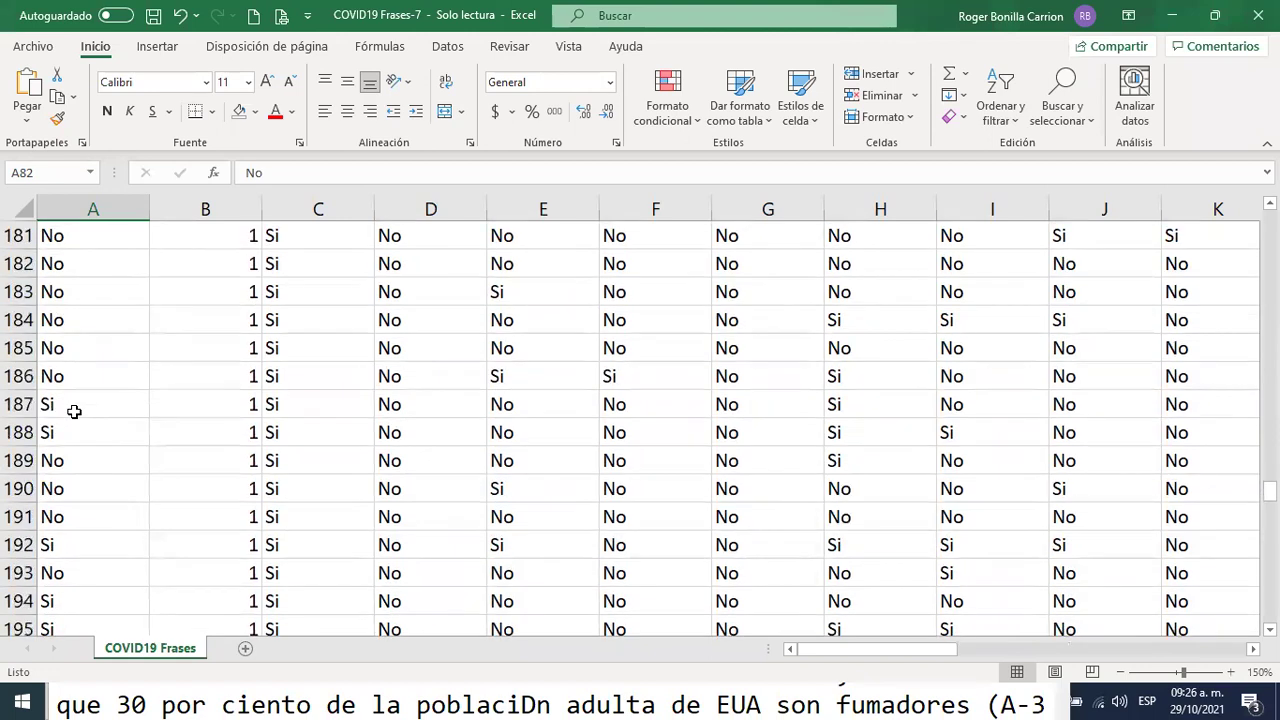
{"action": "scroll", "coordinate": [74, 411], "scroll_direction": "down", "scroll_amount": 10}
{"action": "scroll", "coordinate": [74, 411], "scroll_direction": "down", "scroll_amount": 17}
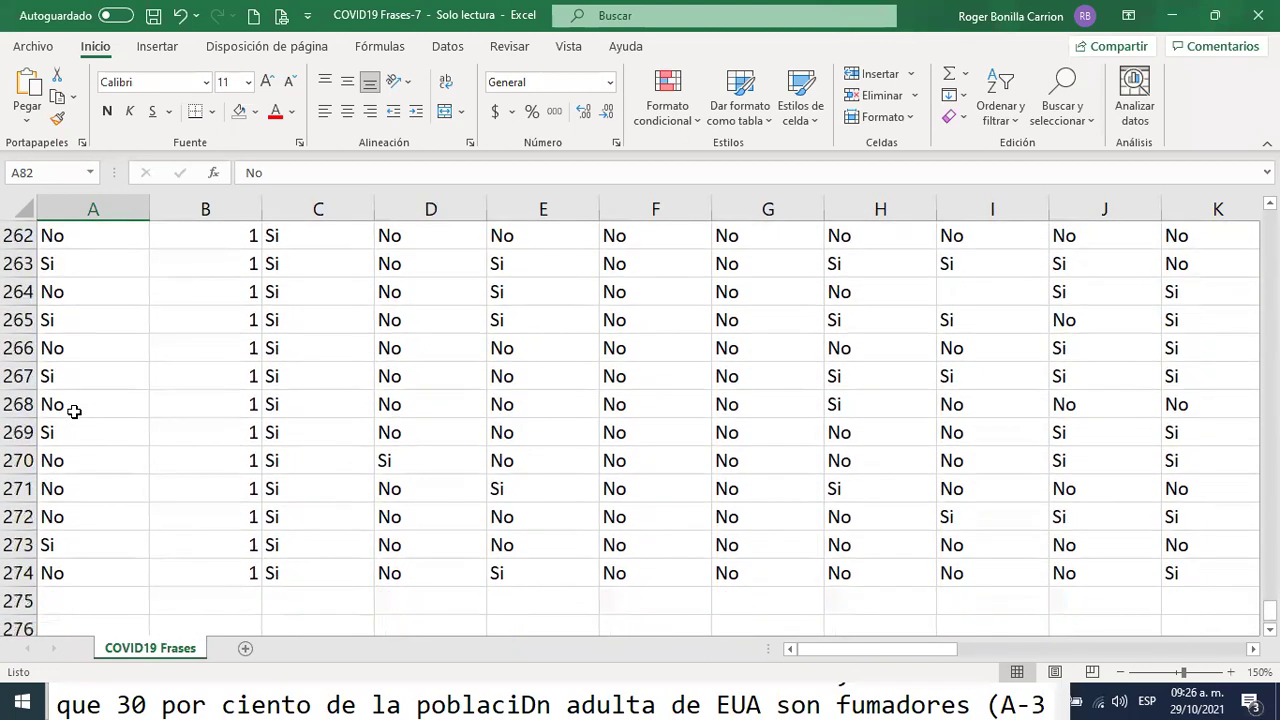
{"action": "scroll", "coordinate": [74, 411], "scroll_direction": "down", "scroll_amount": 3}
{"action": "scroll", "coordinate": [77, 411], "scroll_direction": "up", "scroll_amount": 17}
{"action": "scroll", "coordinate": [82, 381], "scroll_direction": "up", "scroll_amount": 20}
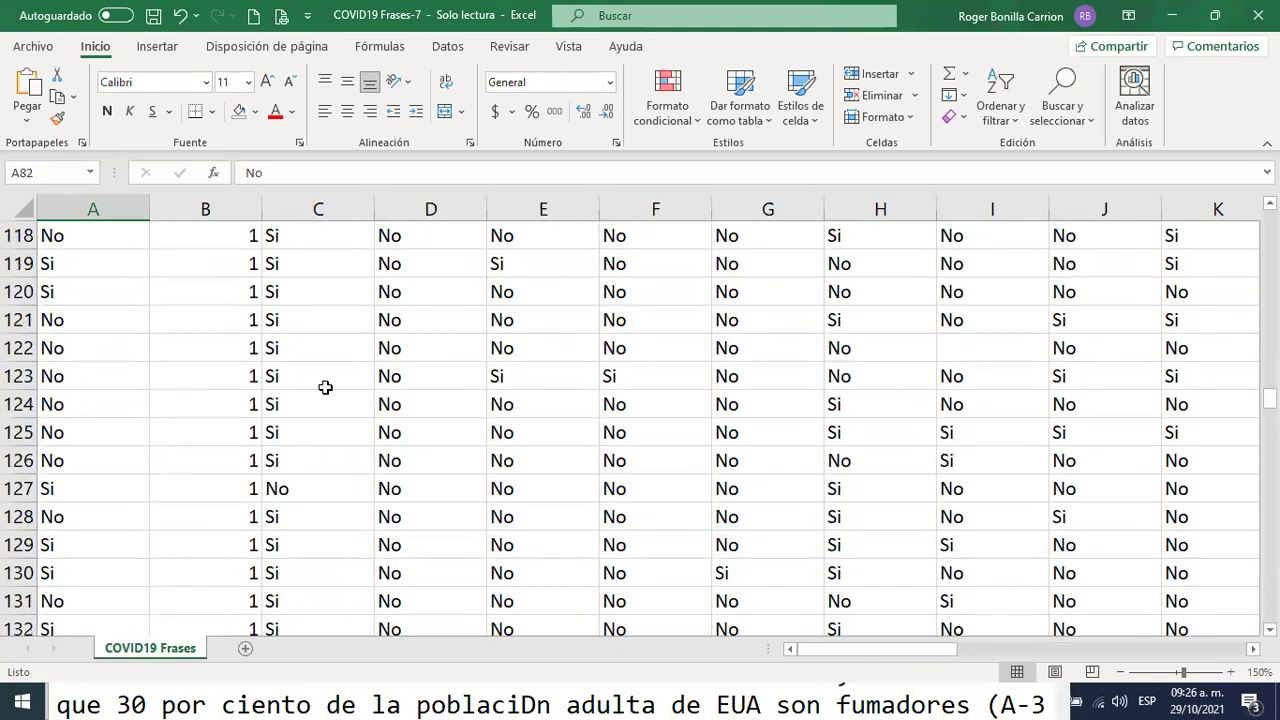
{"action": "left_click_drag", "start_coordinate": [1268, 396], "coordinate": [1270, 216]}
- Create a pivot table on a new worksheet from the survey range 'COVID19 Frases'!$A$1:$AB$274
{"action": "left_click", "coordinate": [100, 245]}
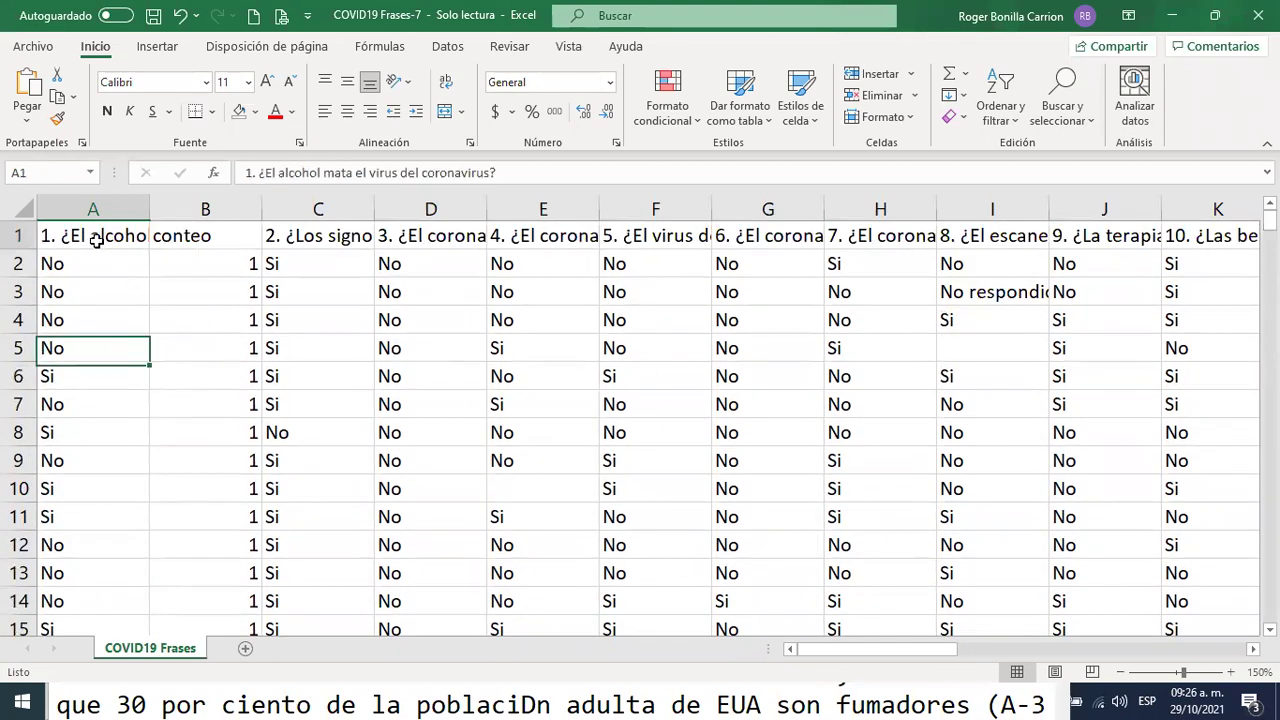
{"action": "left_click", "coordinate": [160, 50]}
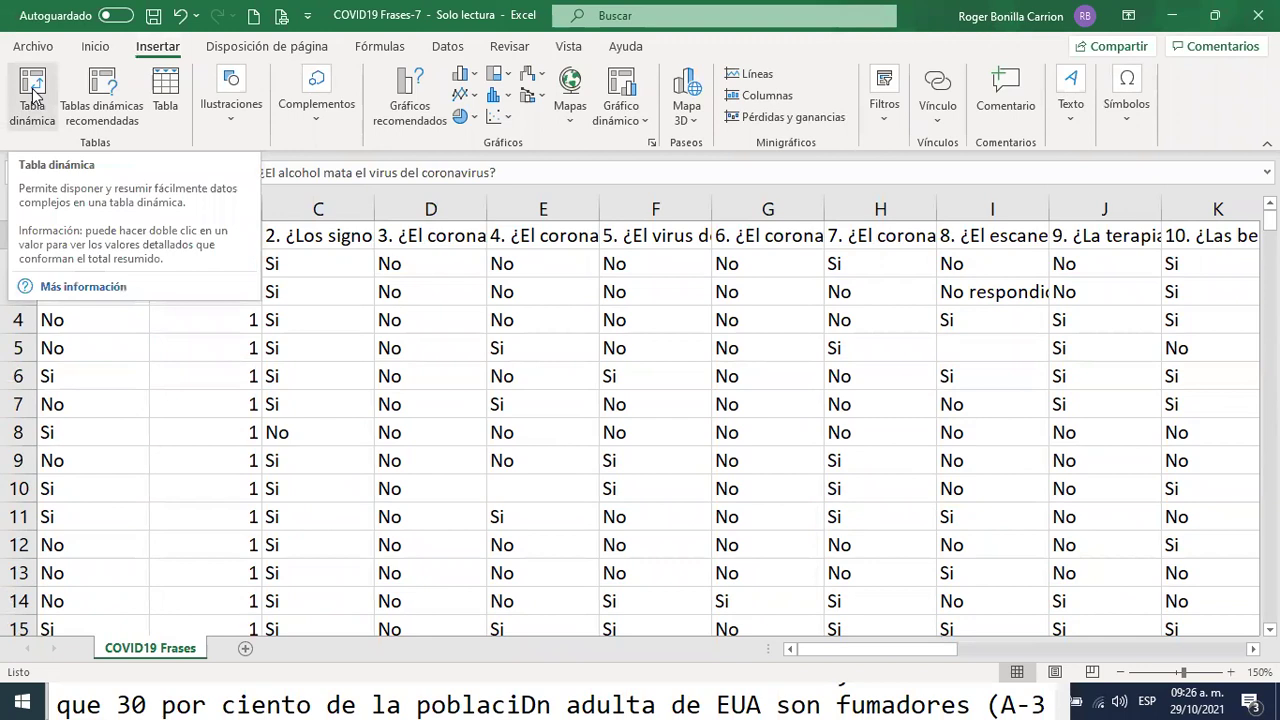
{"action": "left_click", "coordinate": [33, 95]}
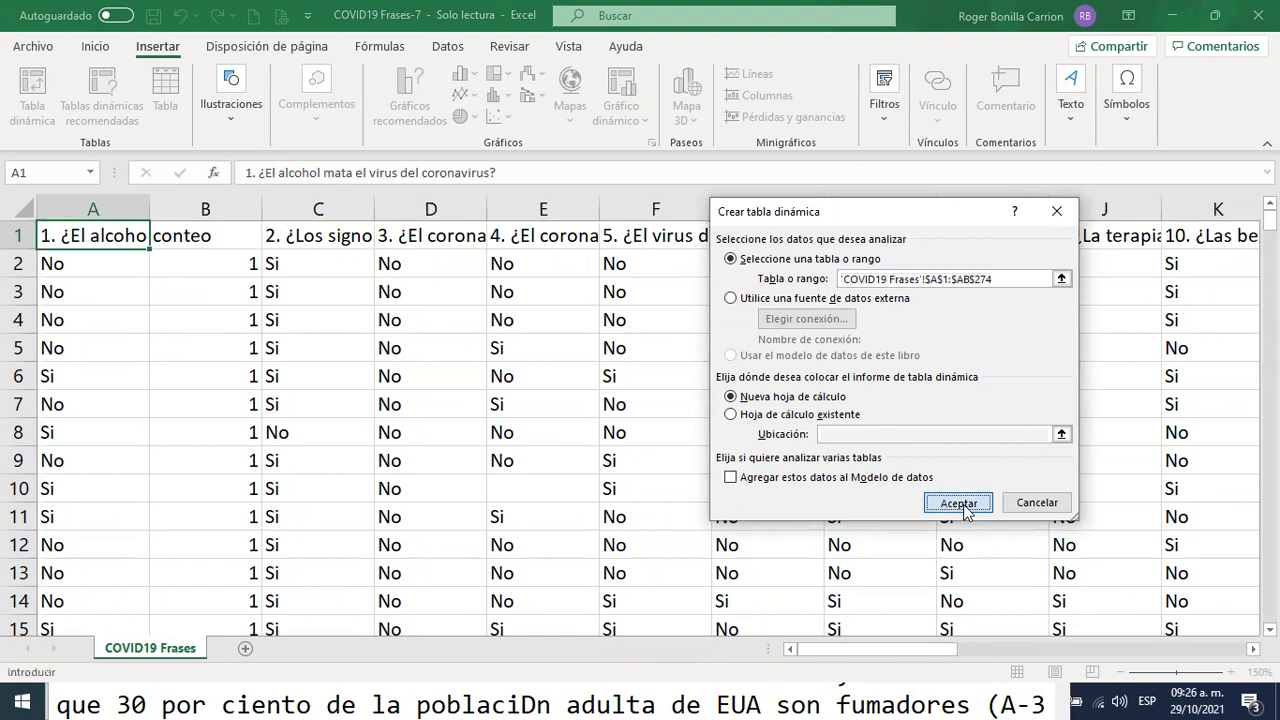
{"action": "left_click", "coordinate": [960, 504]}
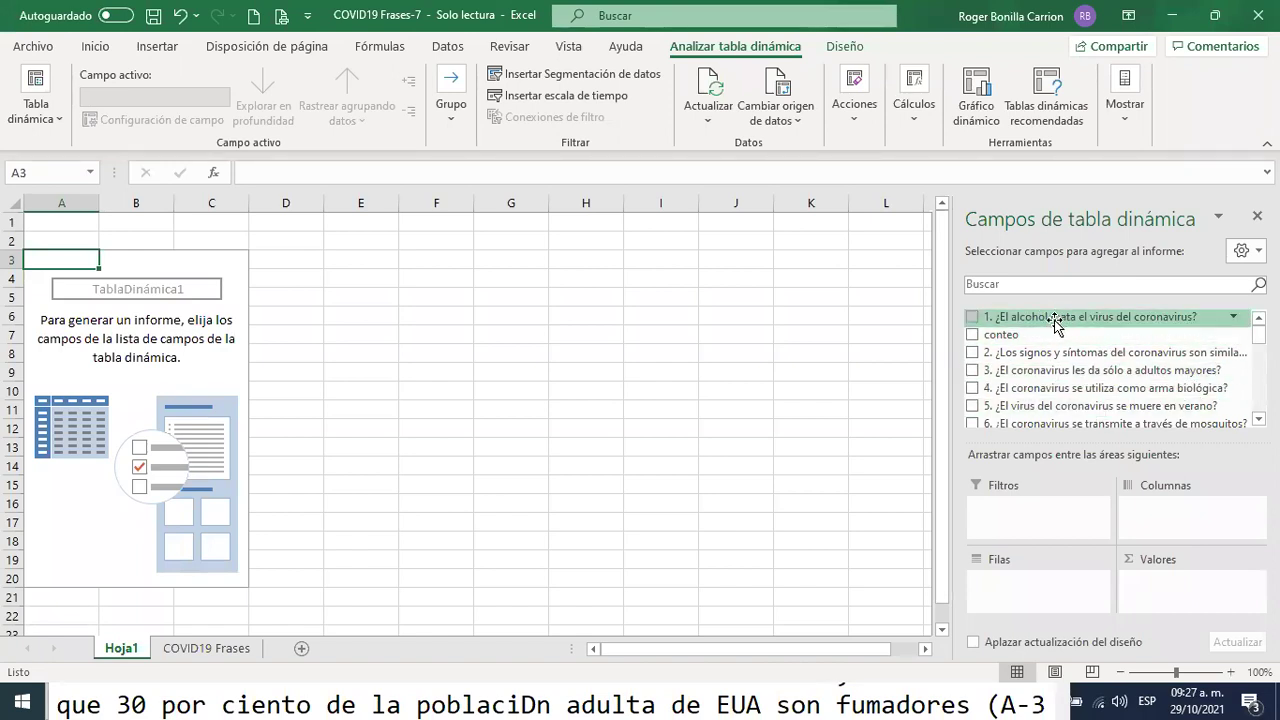
- Set question 1 as the pivot table's rows and the sum of conteo as its values
{"action": "left_click_drag", "start_coordinate": [1043, 318], "coordinate": [1054, 591]}
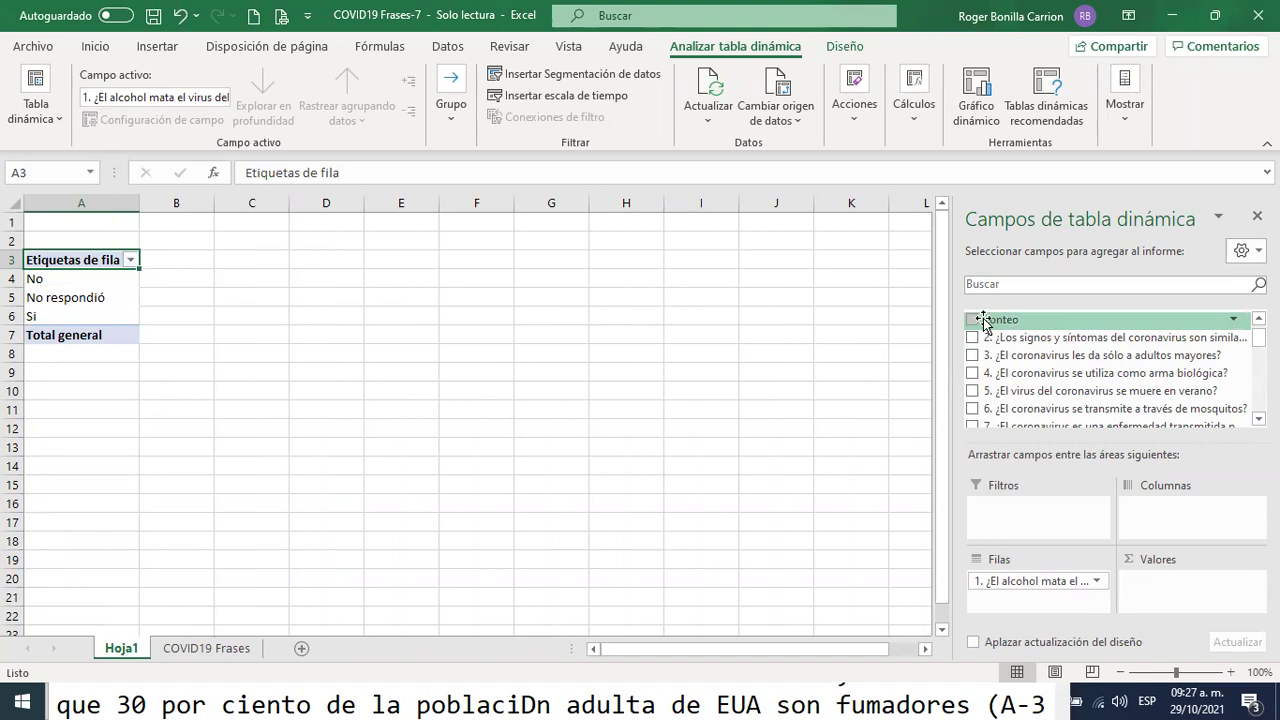
{"action": "left_click_drag", "start_coordinate": [970, 325], "coordinate": [1158, 597]}
{"action": "left_click", "coordinate": [350, 317]}
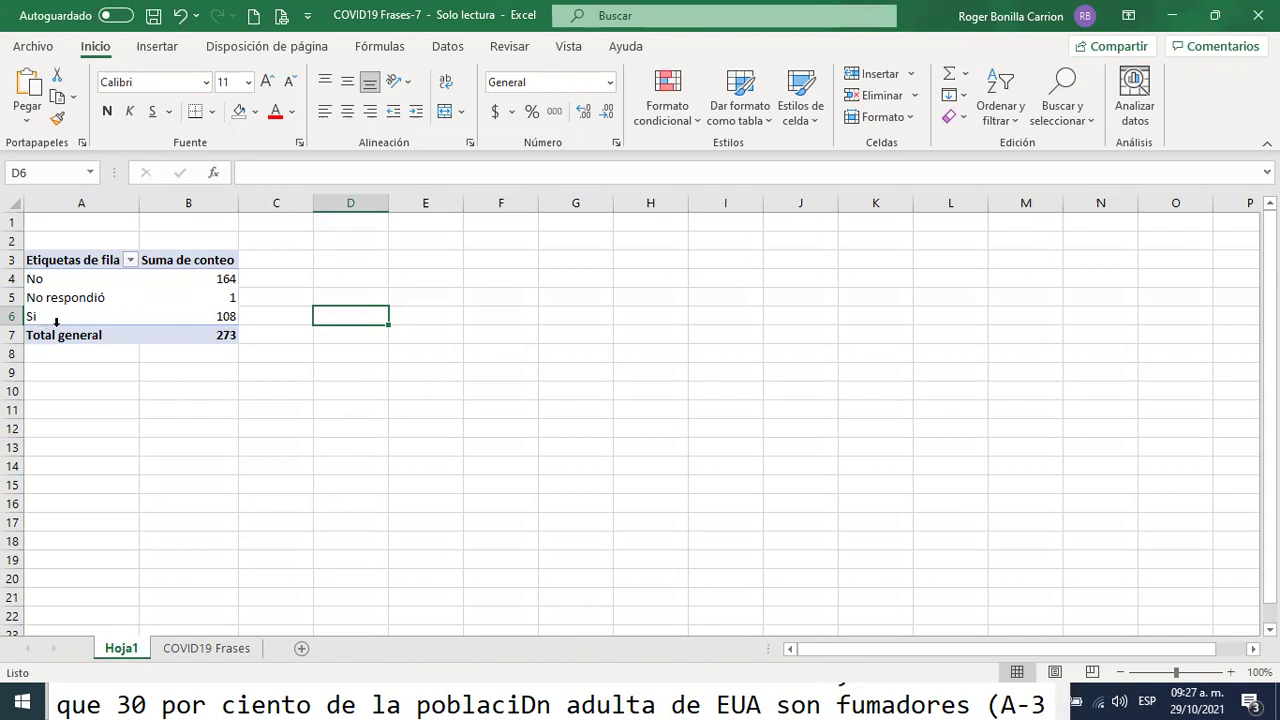
{"action": "mouse_move", "coordinate": [224, 322]}
{"action": "left_click", "coordinate": [672, 451]}
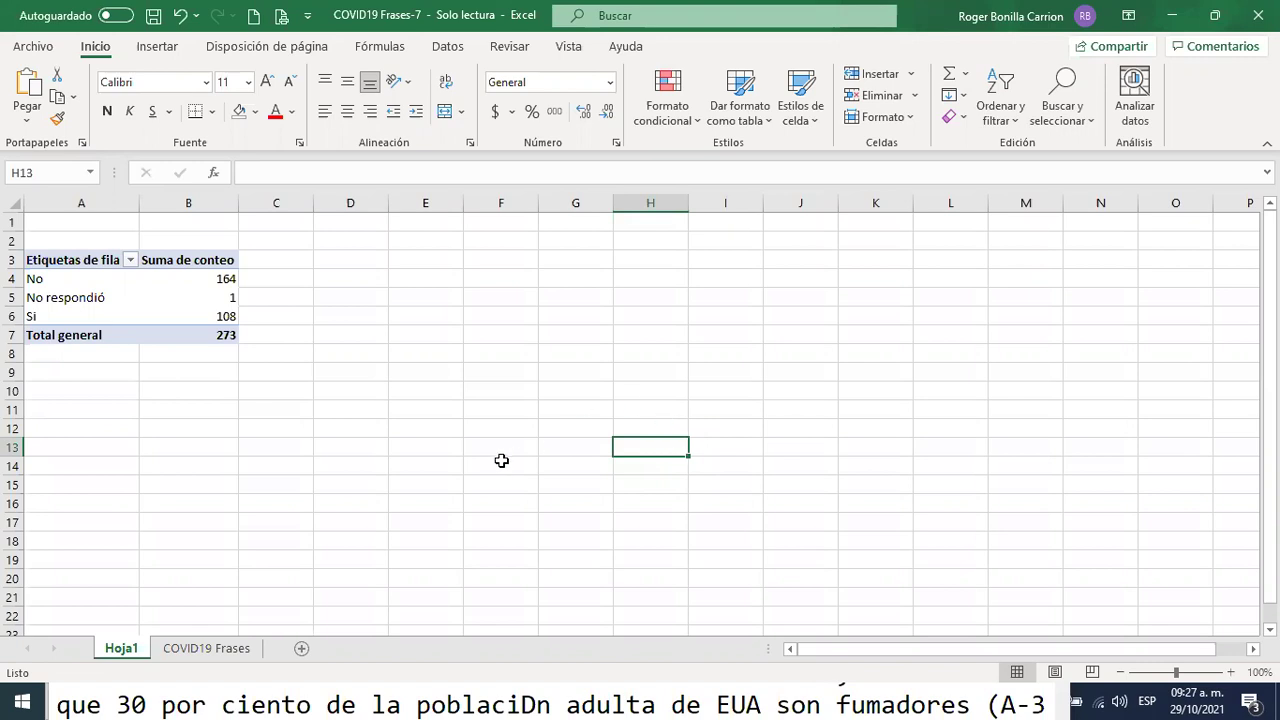
- Insert a 2D pie chart from the pivot table's answer rows A4:B6 and move it beside the table, starting around row 2
{"action": "left_click", "coordinate": [45, 279]}
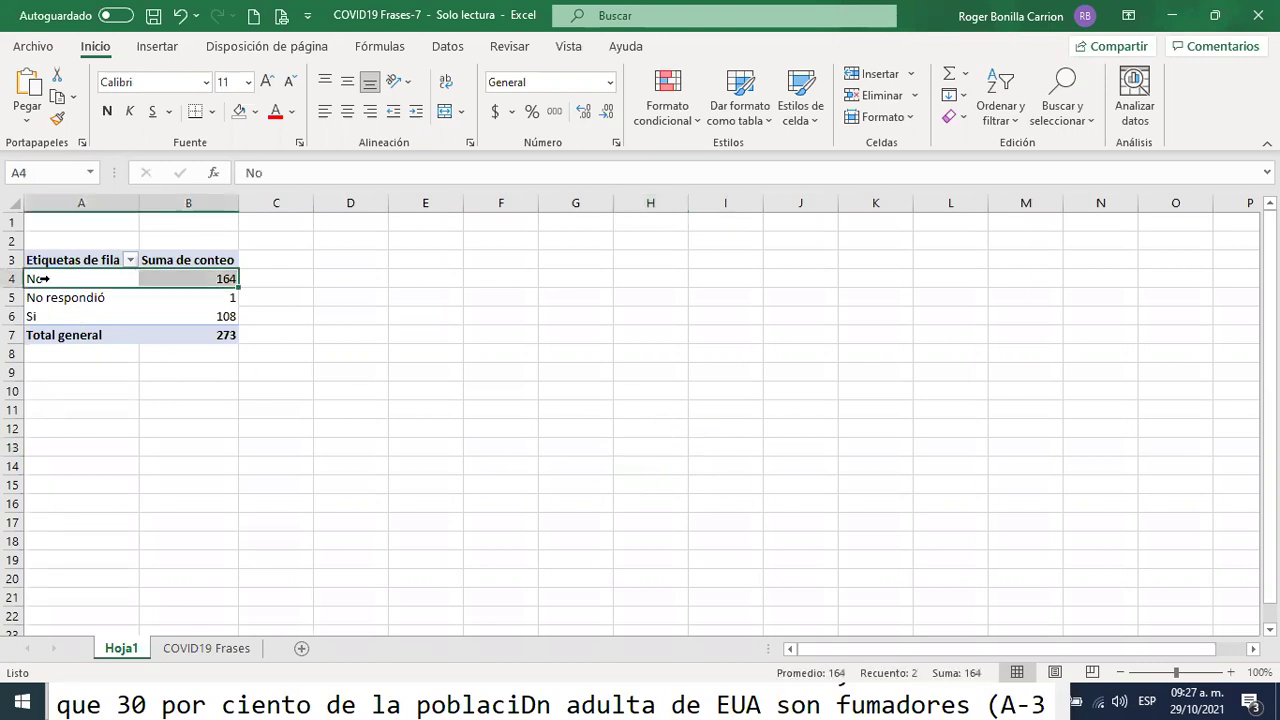
{"action": "left_click_drag", "start_coordinate": [59, 279], "coordinate": [60, 318]}
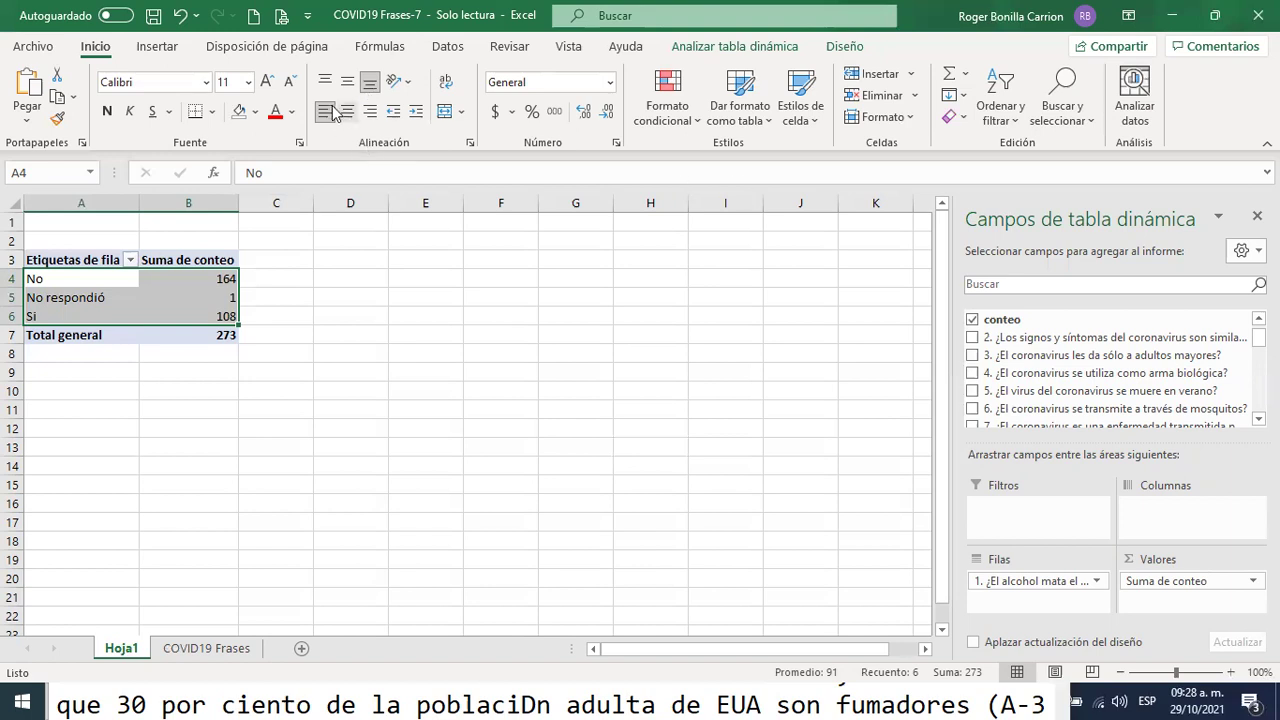
{"action": "left_click", "coordinate": [286, 50]}
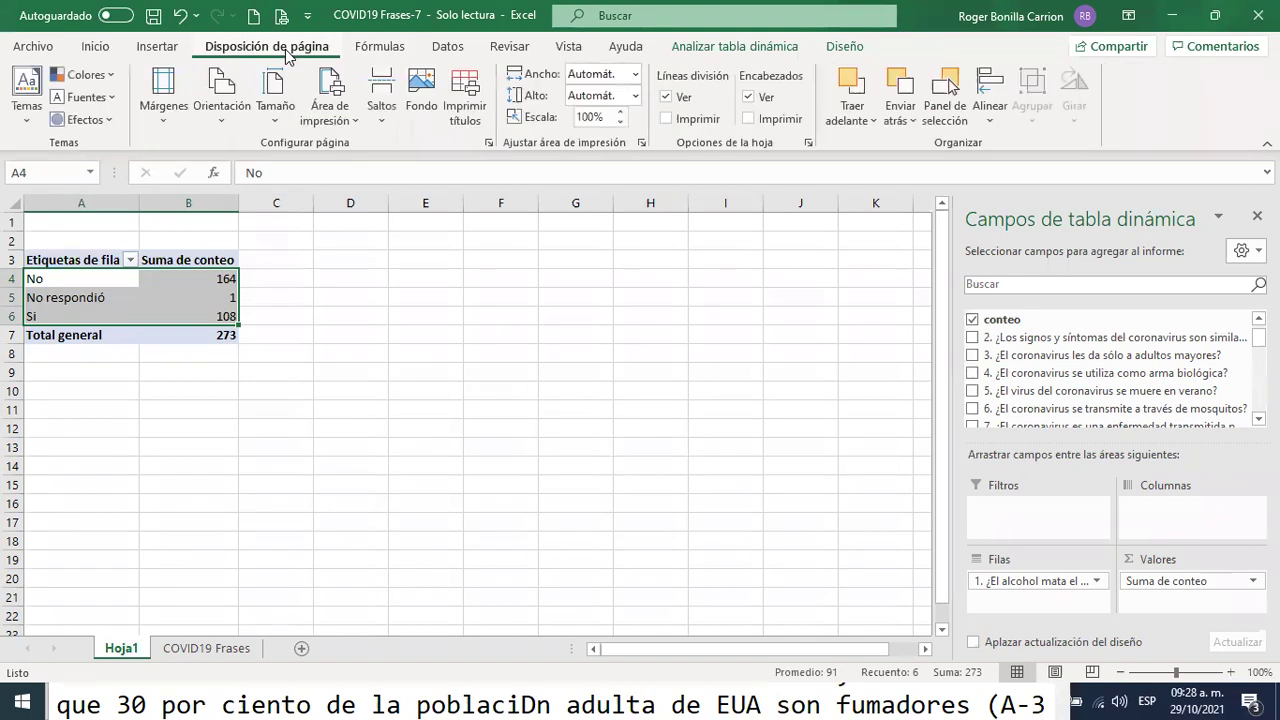
{"action": "left_click", "coordinate": [160, 48]}
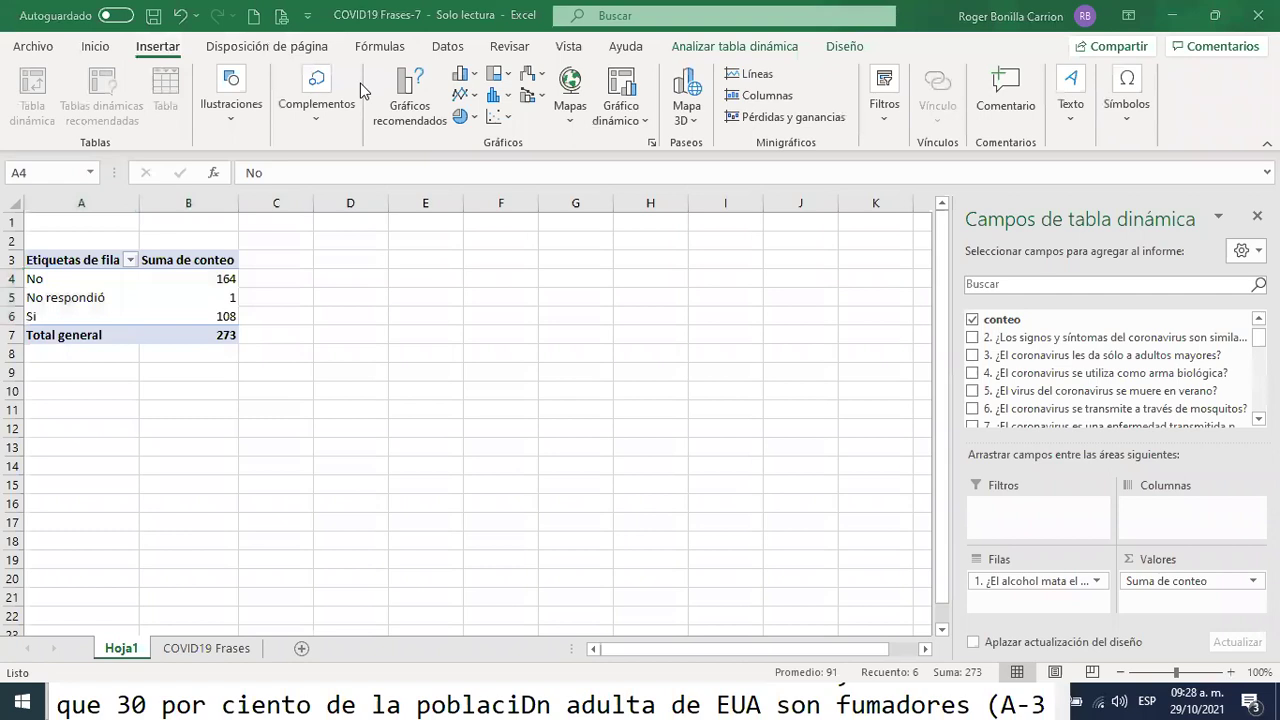
{"action": "left_click", "coordinate": [460, 118]}
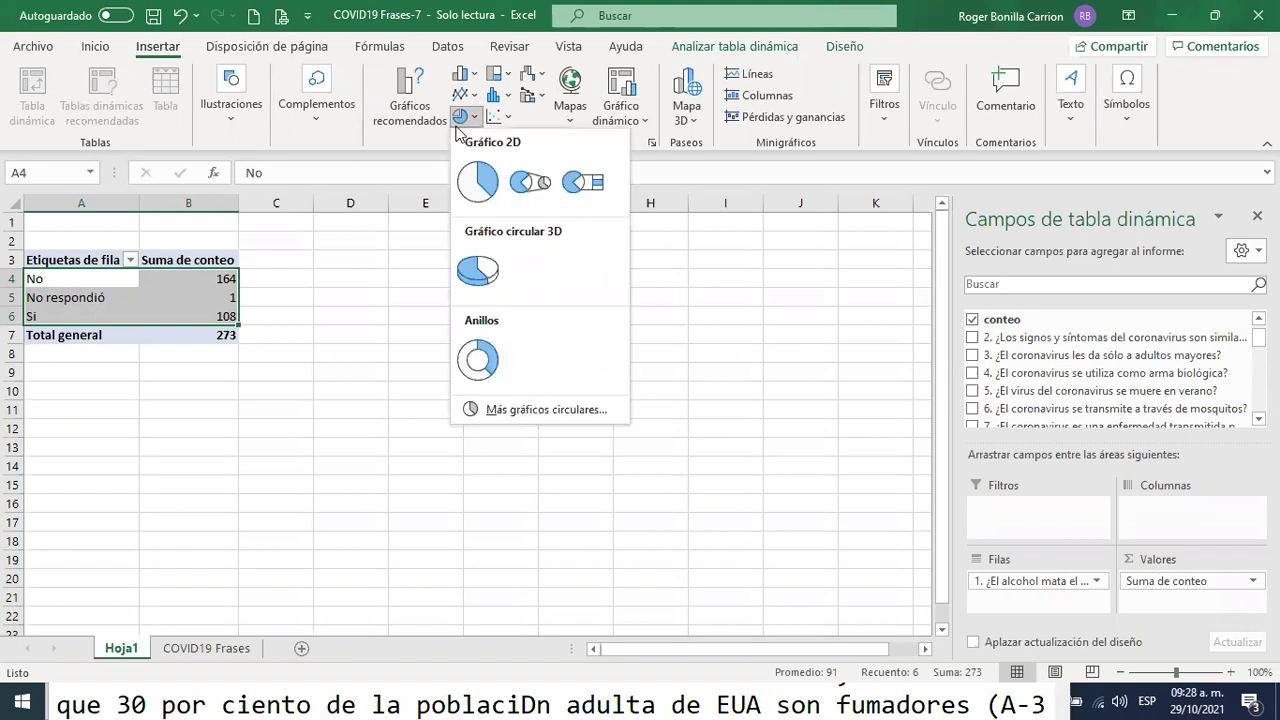
{"action": "left_click", "coordinate": [476, 180]}
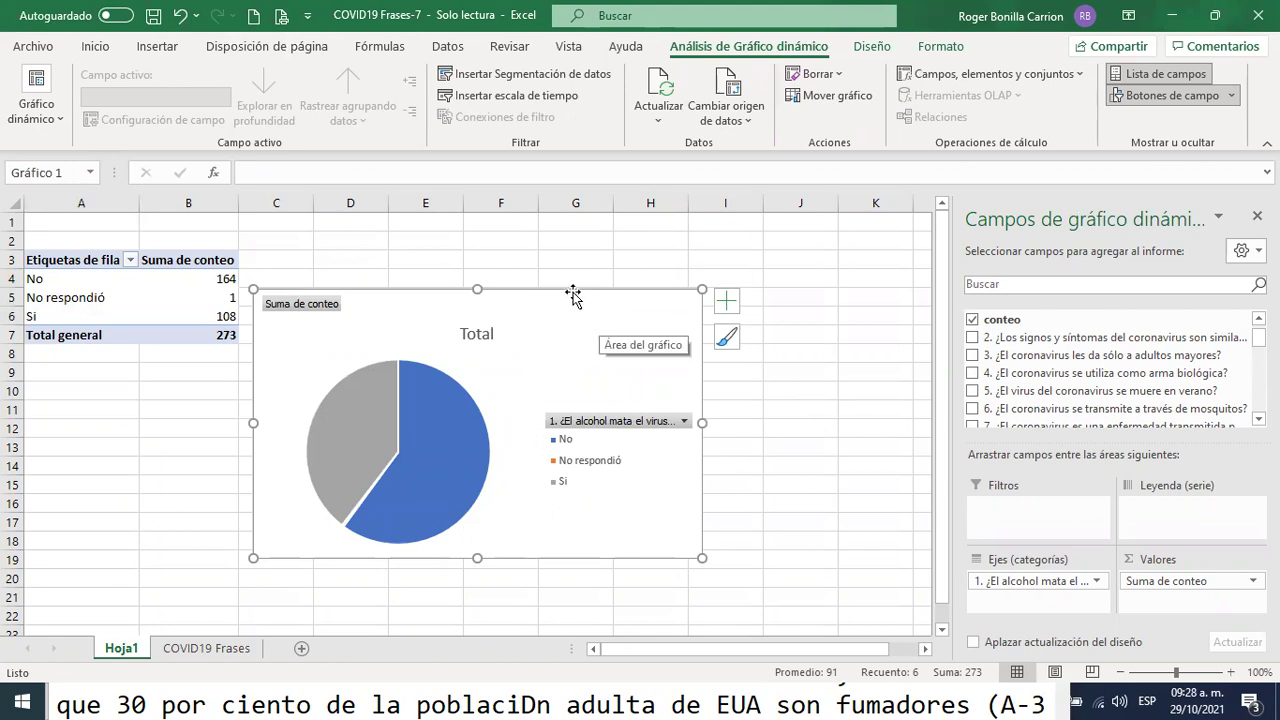
{"action": "left_click_drag", "start_coordinate": [571, 291], "coordinate": [629, 240]}
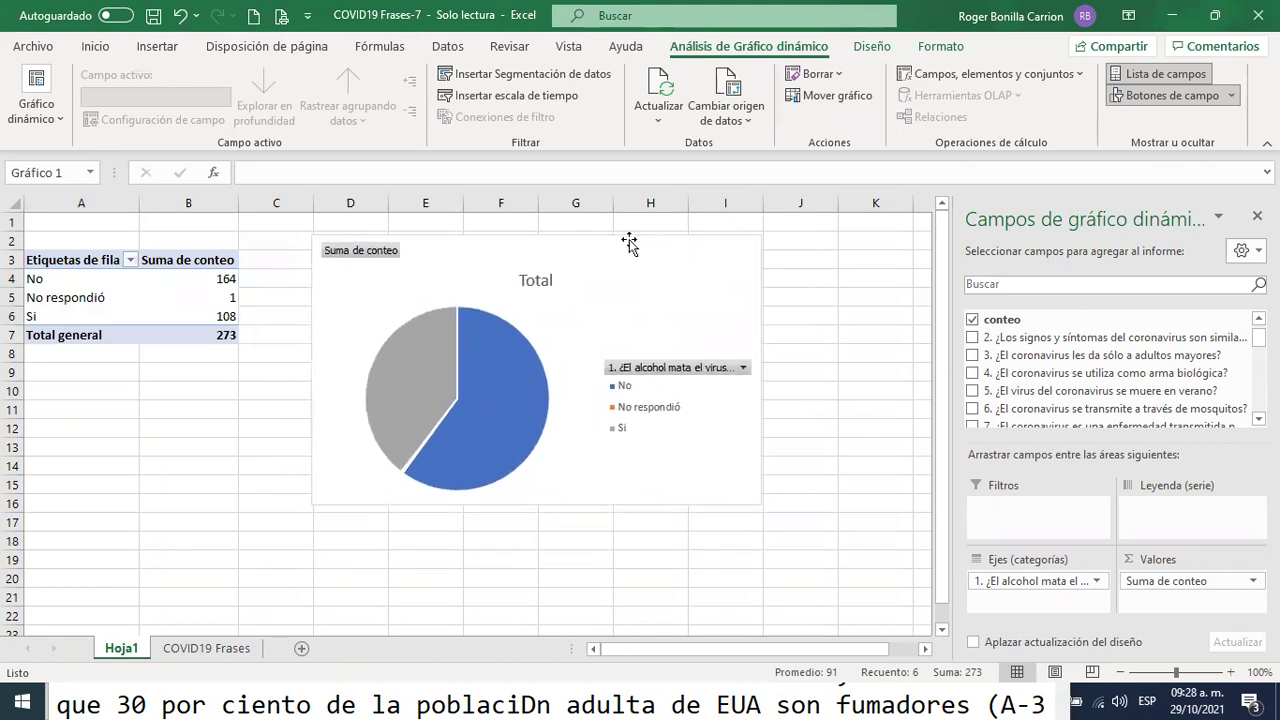
- Try to exclude "No respondió" with the pie chart's question 1 filter
{"action": "left_click", "coordinate": [743, 368]}
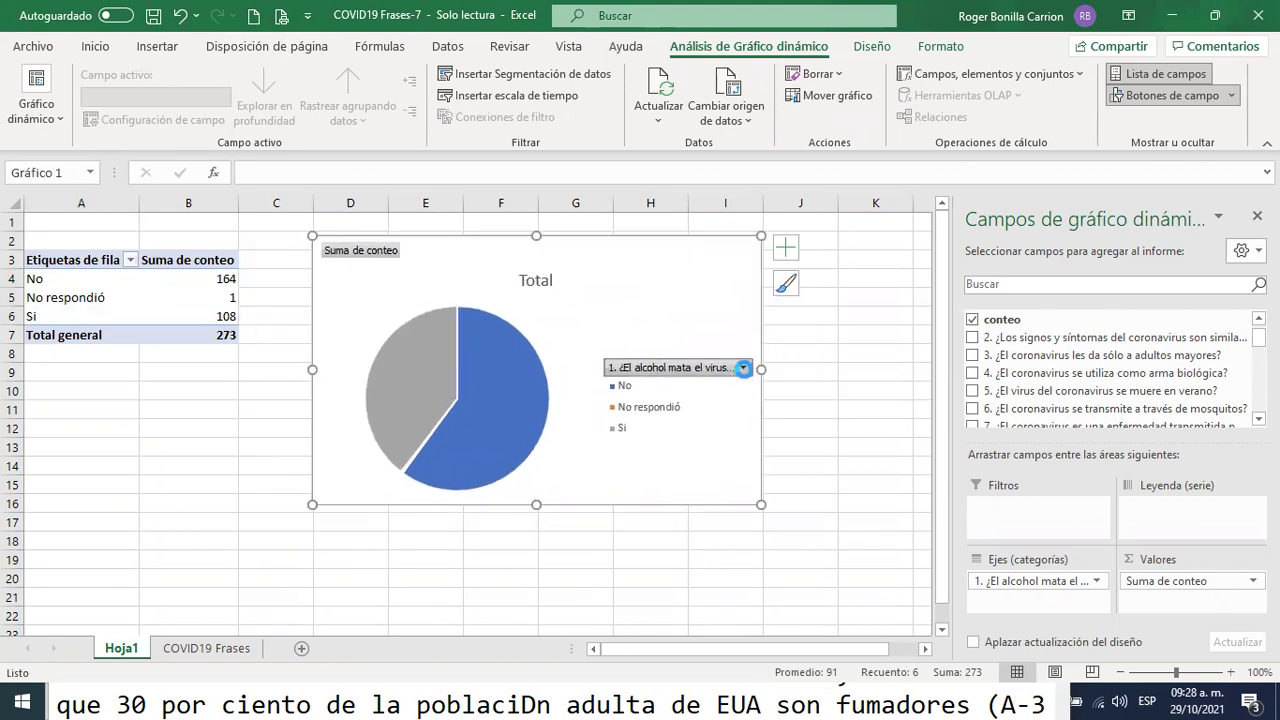
{"action": "left_click", "coordinate": [745, 372]}
{"action": "left_click", "coordinate": [745, 369]}
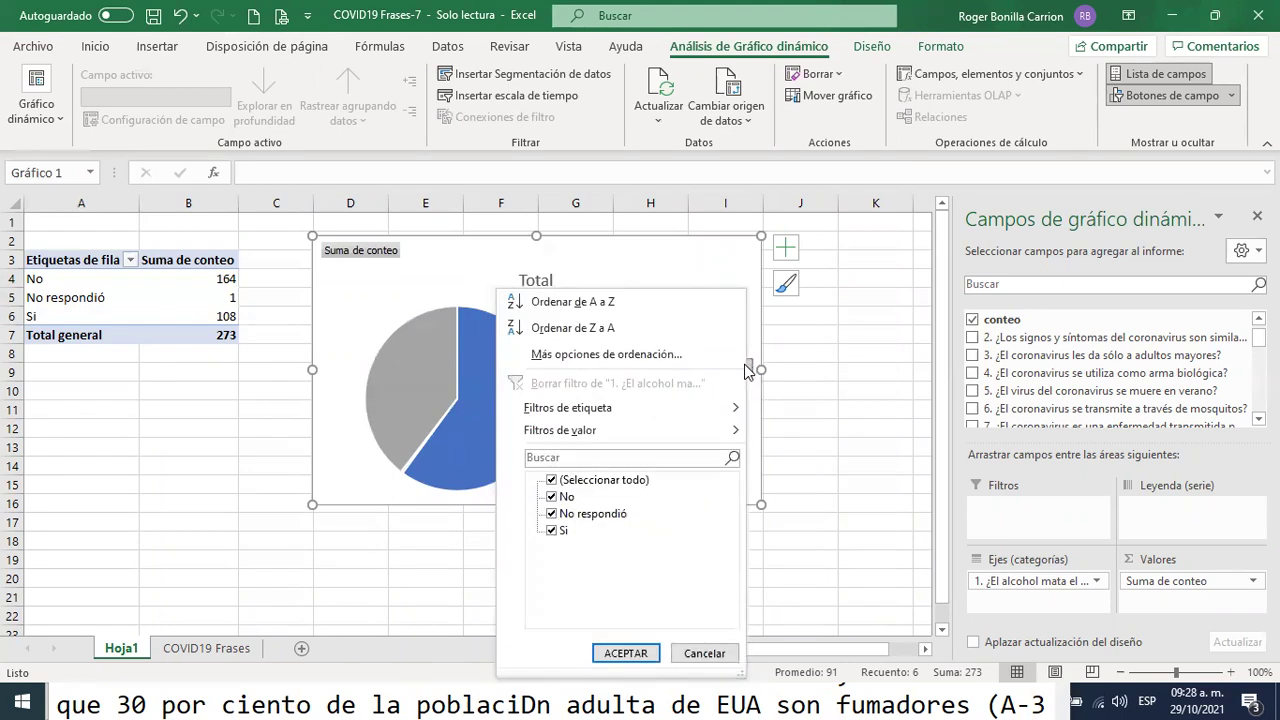
{"action": "left_click", "coordinate": [552, 514]}
{"action": "left_click", "coordinate": [630, 653]}
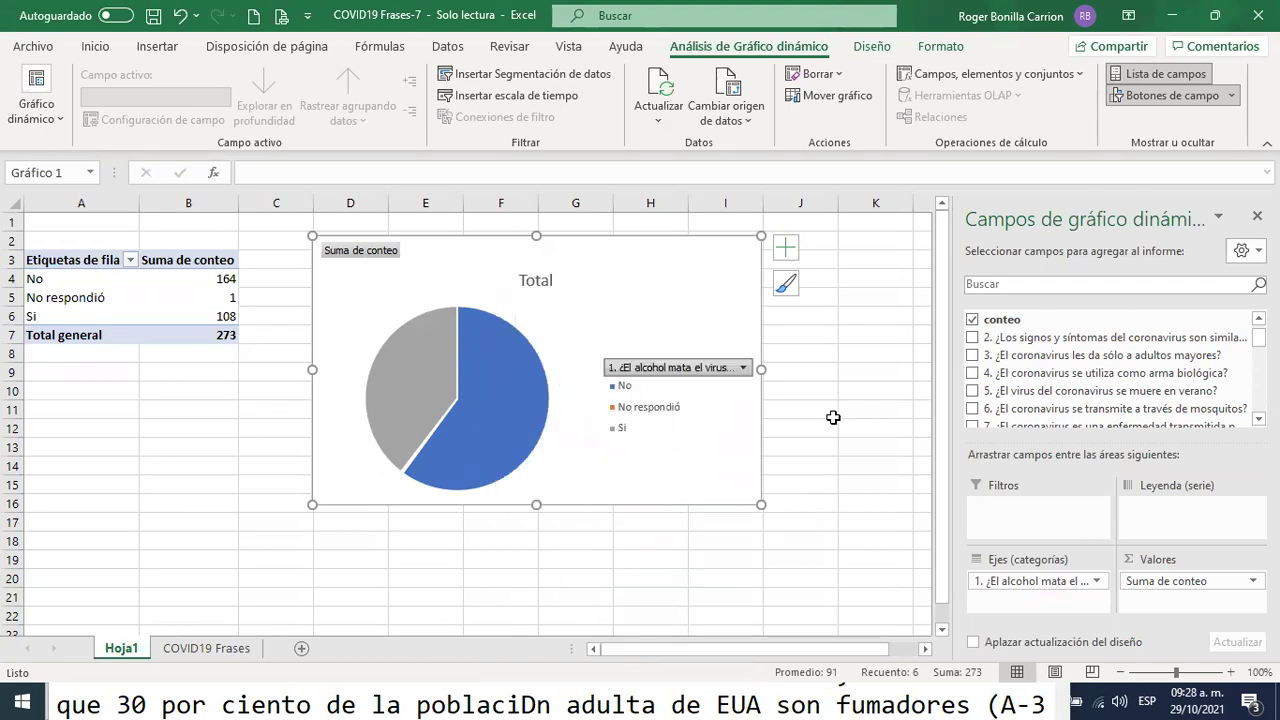
{"action": "left_click", "coordinate": [850, 398]}
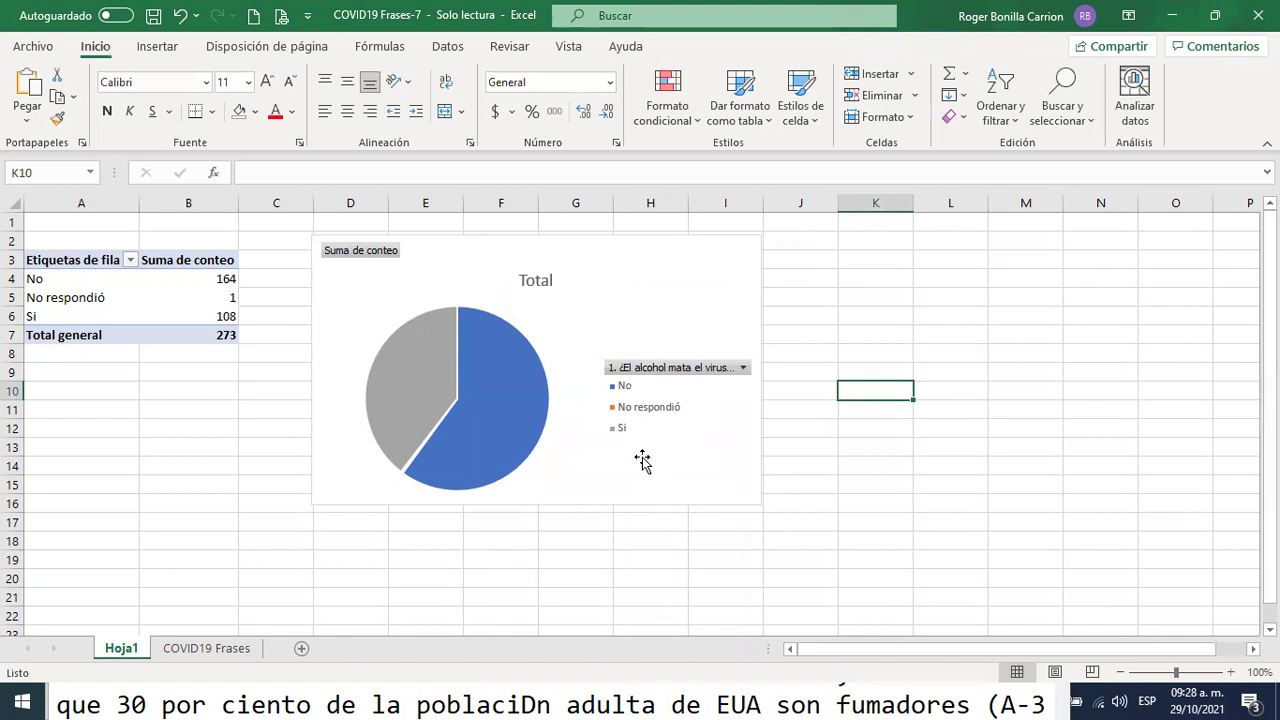
- Replace the pie chart's title with "Gráfico 1. El alcohol mata el virus del coronavirus"
{"action": "left_click", "coordinate": [535, 282]}
{"action": "double_click", "coordinate": [543, 284]}
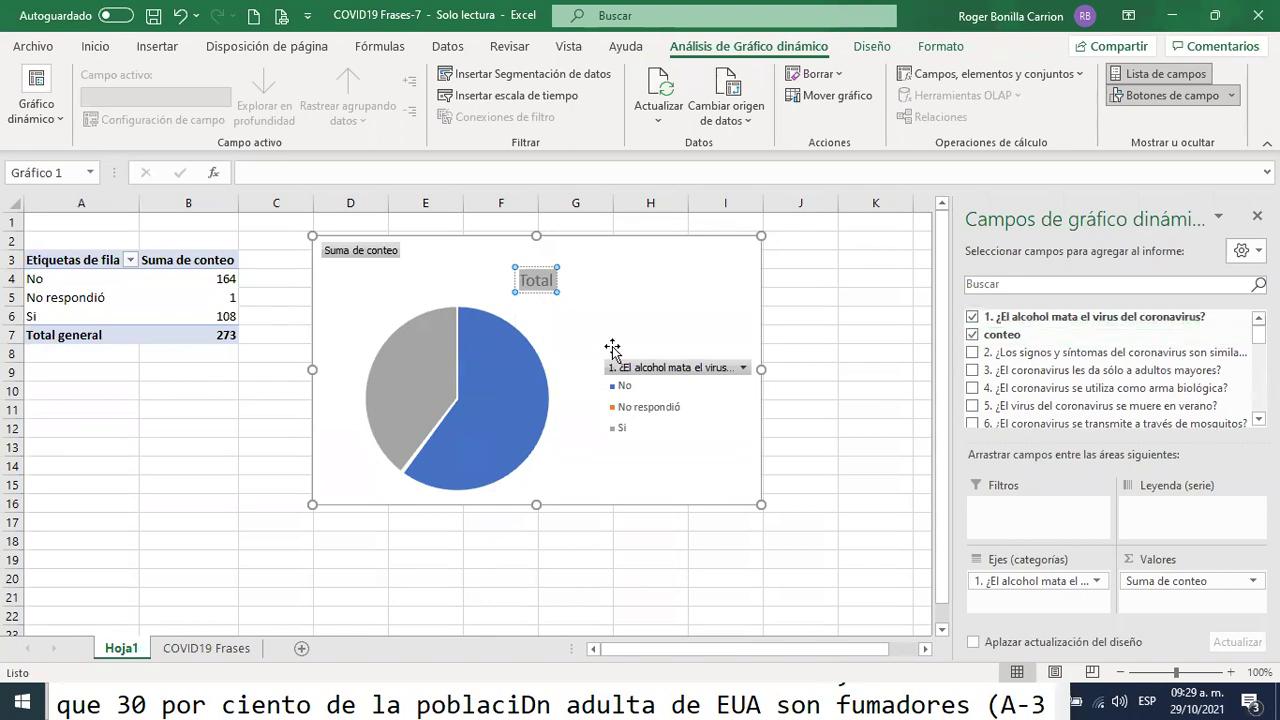
{"action": "left_click", "coordinate": [534, 282]}
{"action": "key", "text": "BackSpace"}
{"action": "type", "text": "Gráfico 1"}
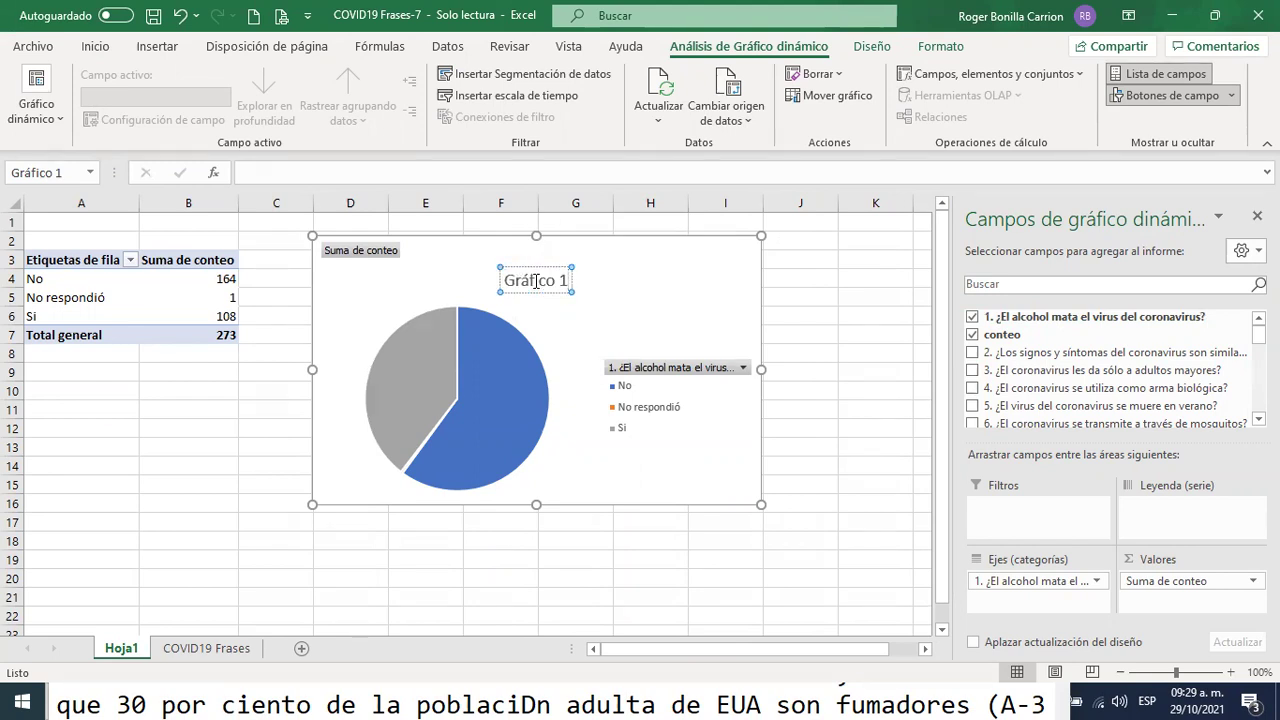
{"action": "type", "text": ". El"}
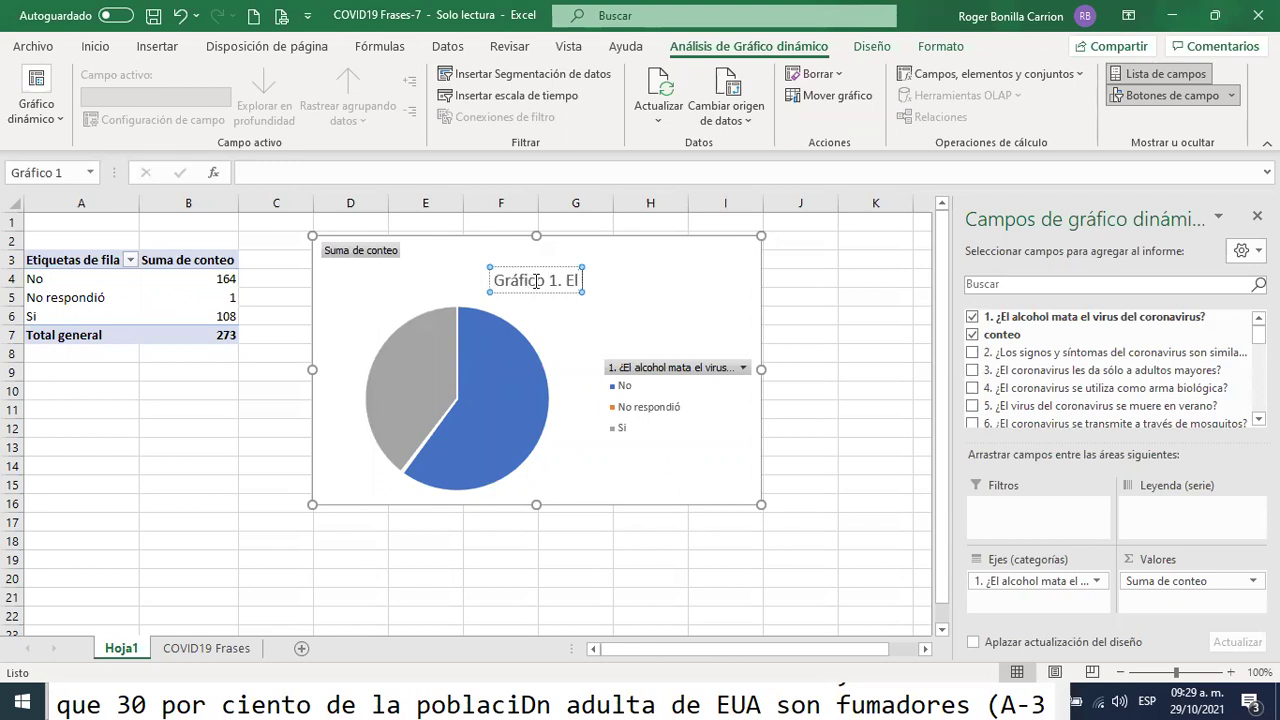
{"action": "type", "text": " alcohol"}
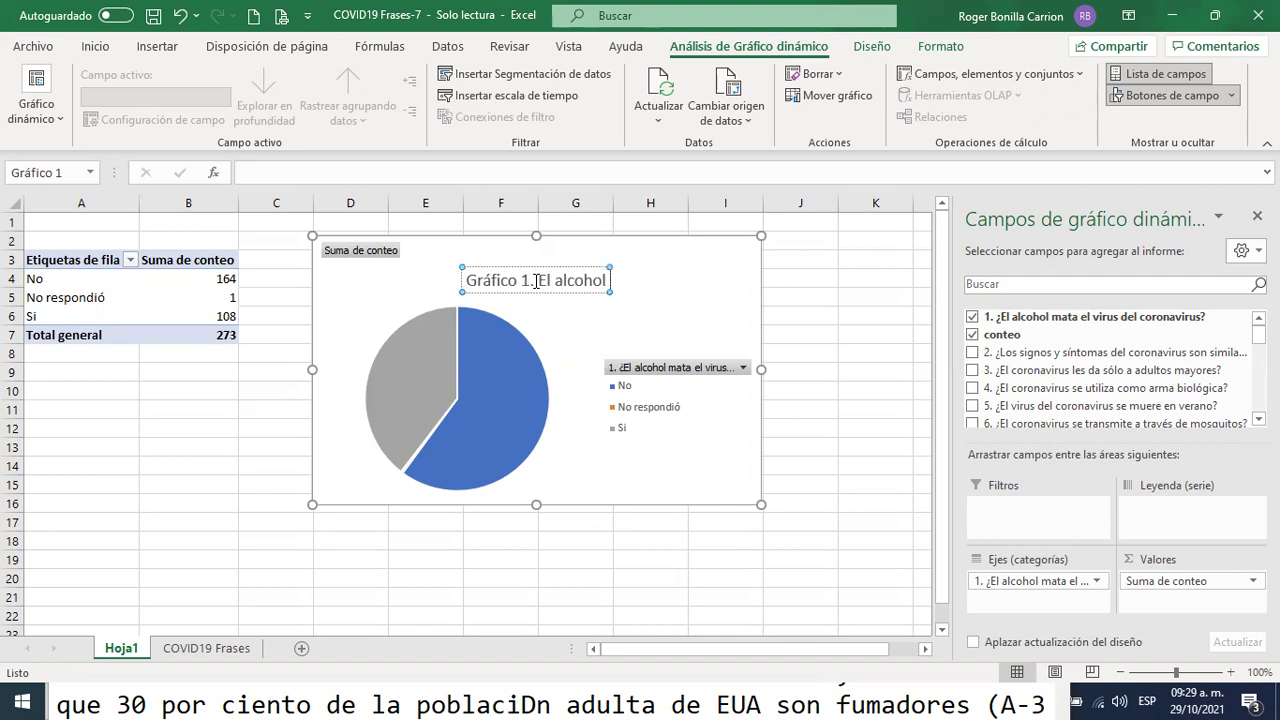
{"action": "type", "text": " mata el"}
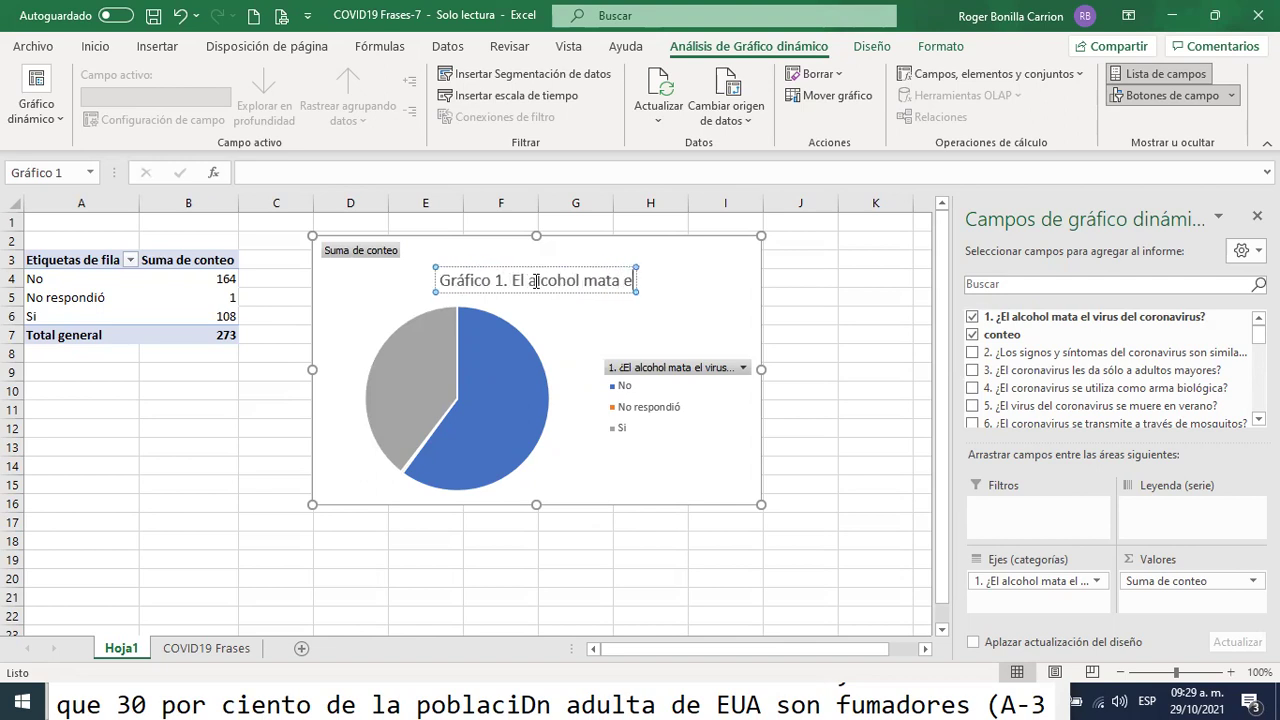
{"action": "type", "text": " vir"}
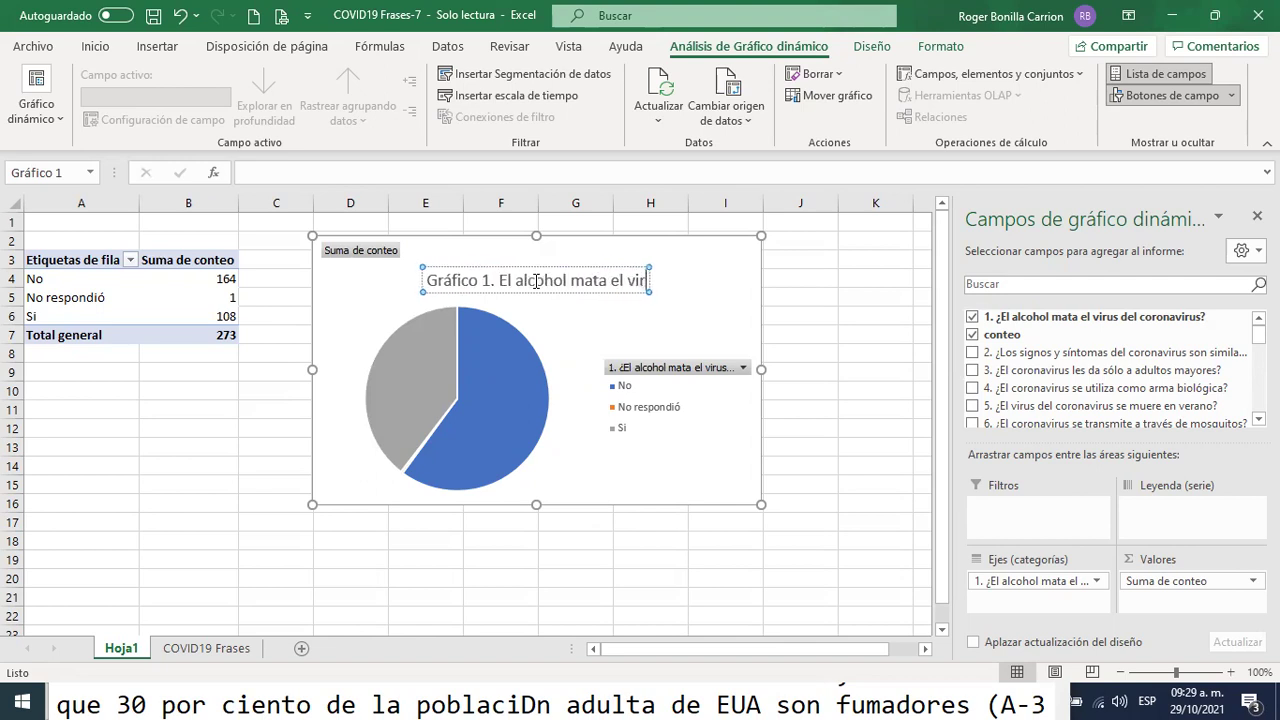
{"action": "type", "text": "us del"}
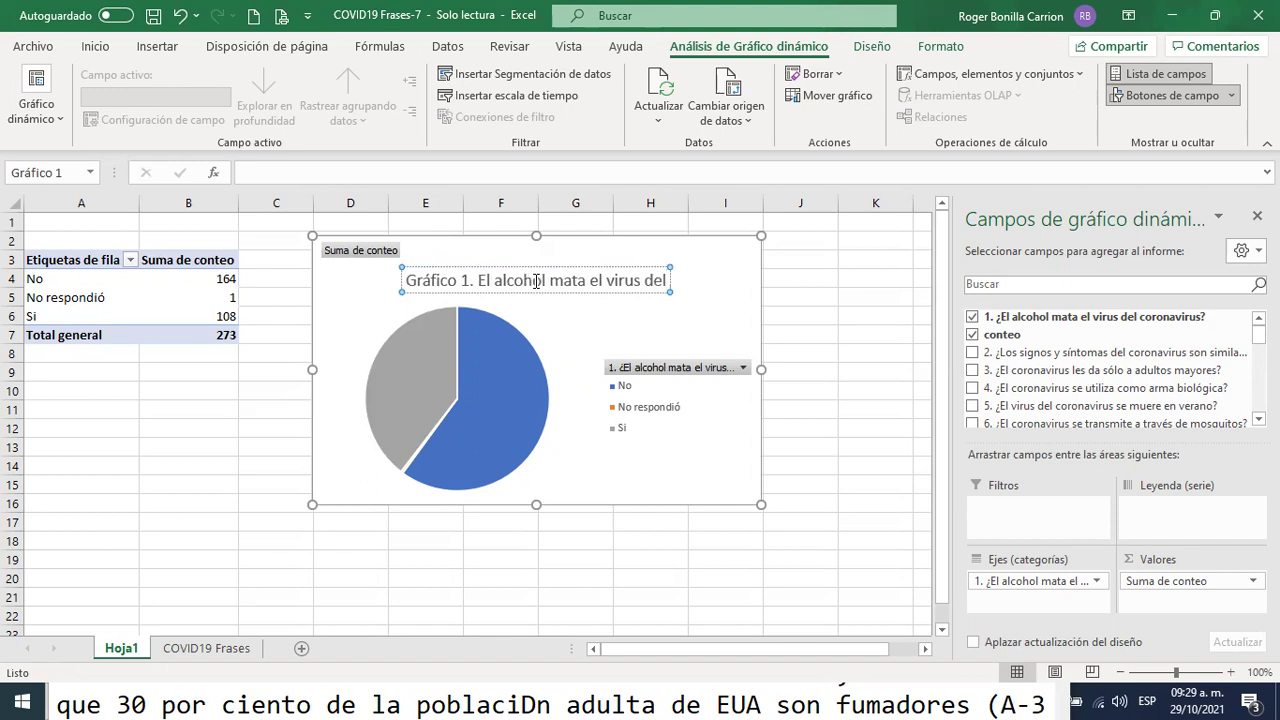
{"action": "type", "text": " coron"}
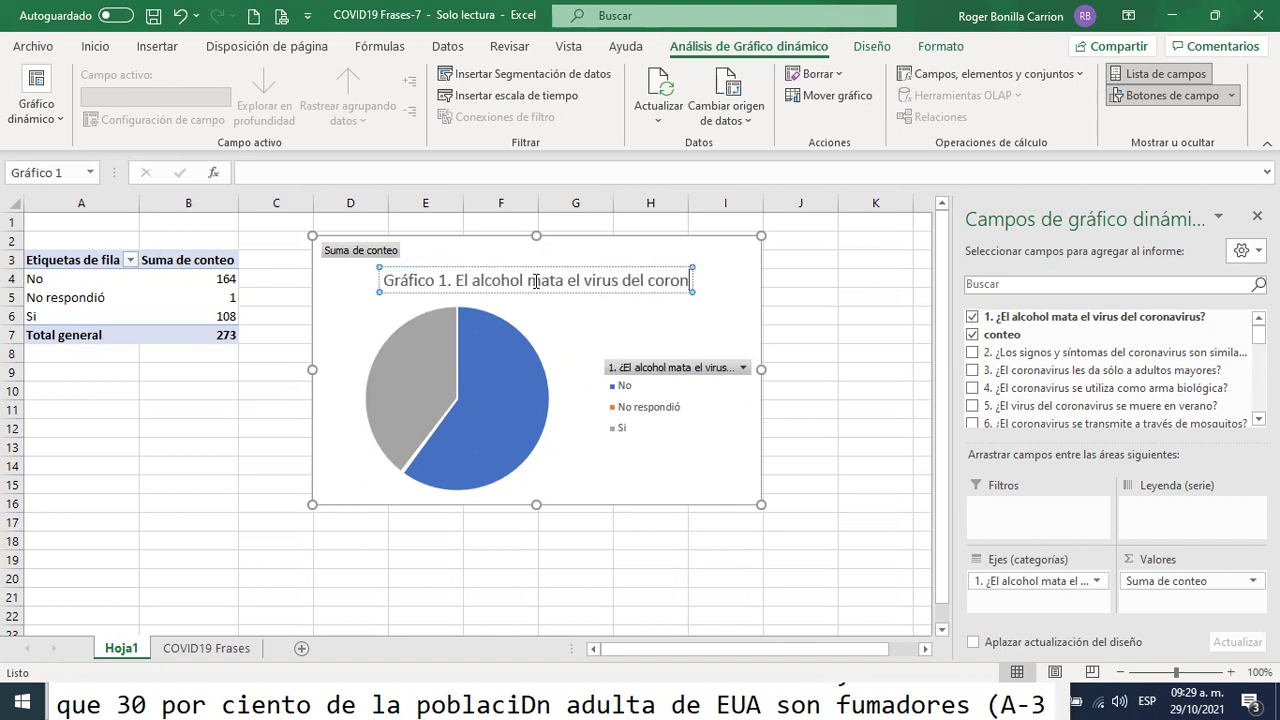
{"action": "type", "text": "avirus"}
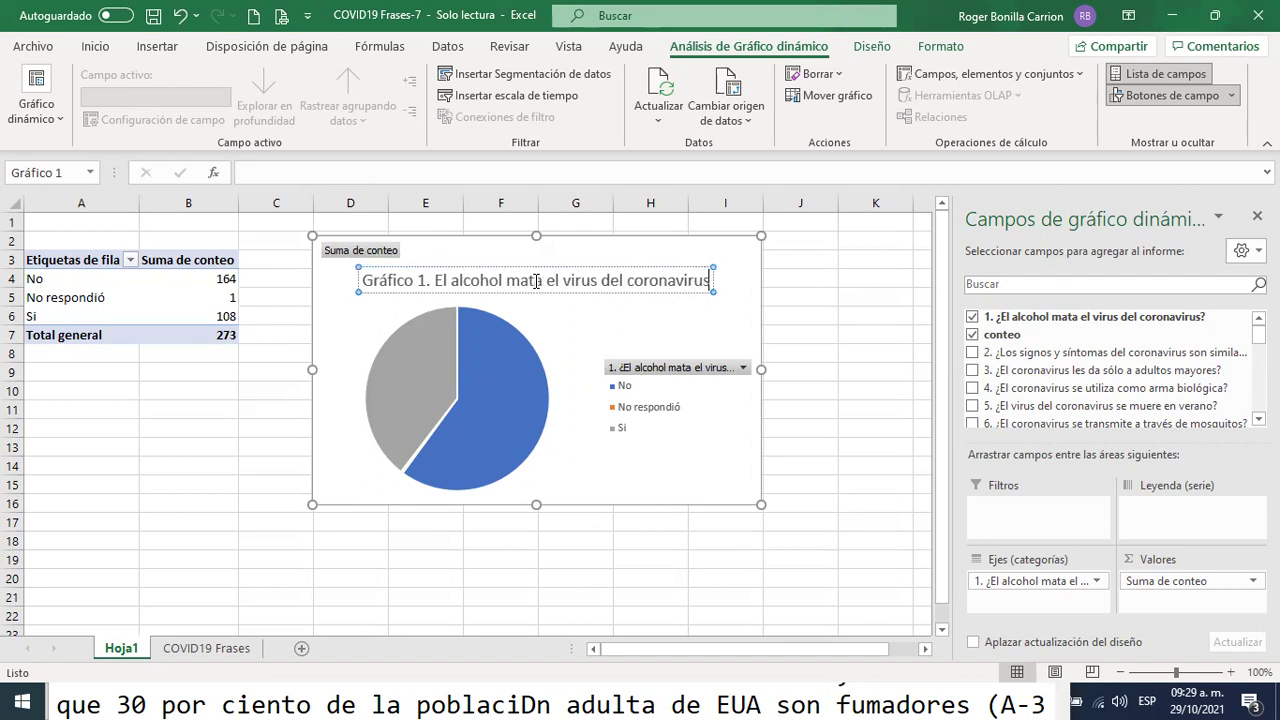
- Complete the pie chart's title as "Gráfico 1. ¿El alcohol mata el virus del coronavirus?" and enlarge the chart to about column J, row 18
{"action": "type", "text": "?"}
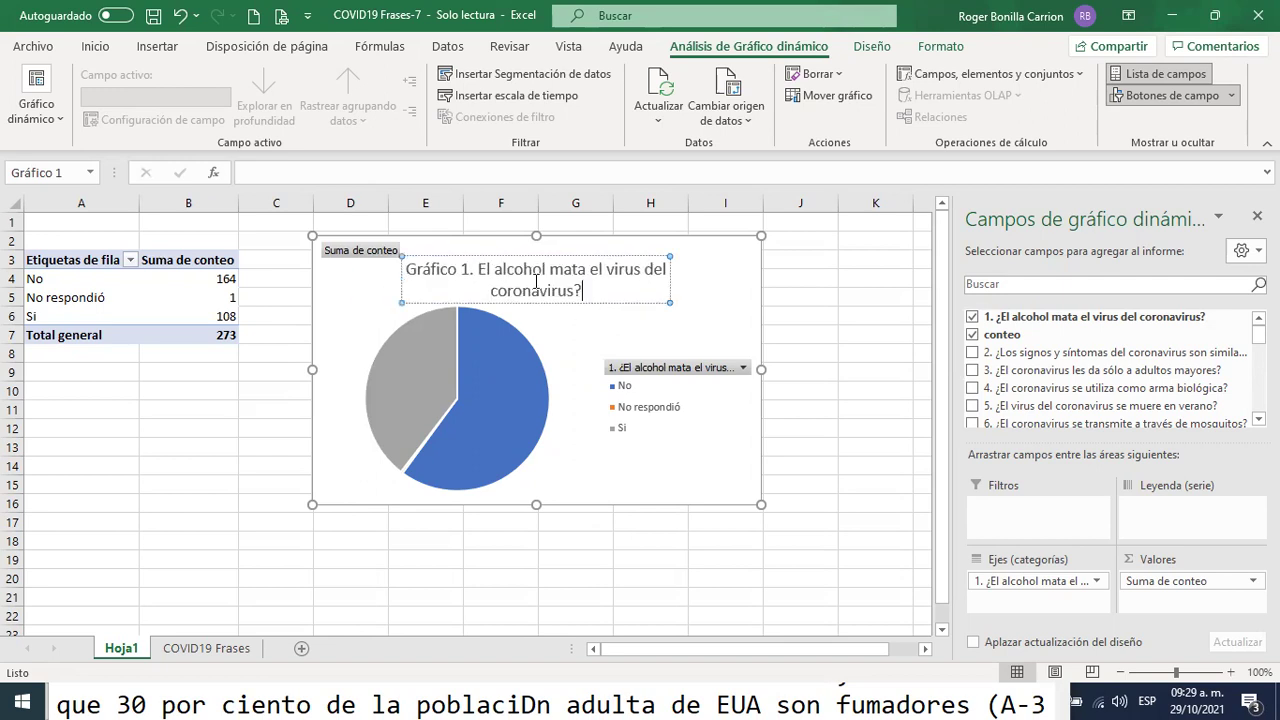
{"action": "left_click", "coordinate": [481, 268]}
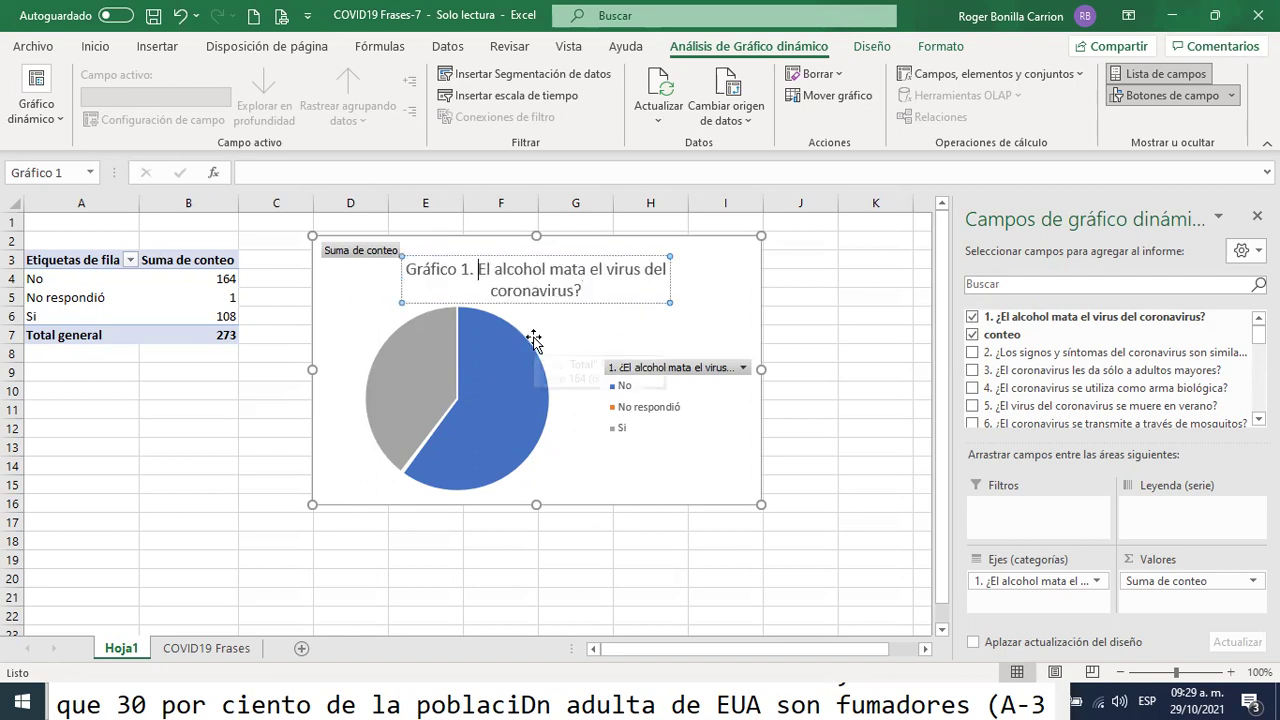
{"action": "type", "text": "¿"}
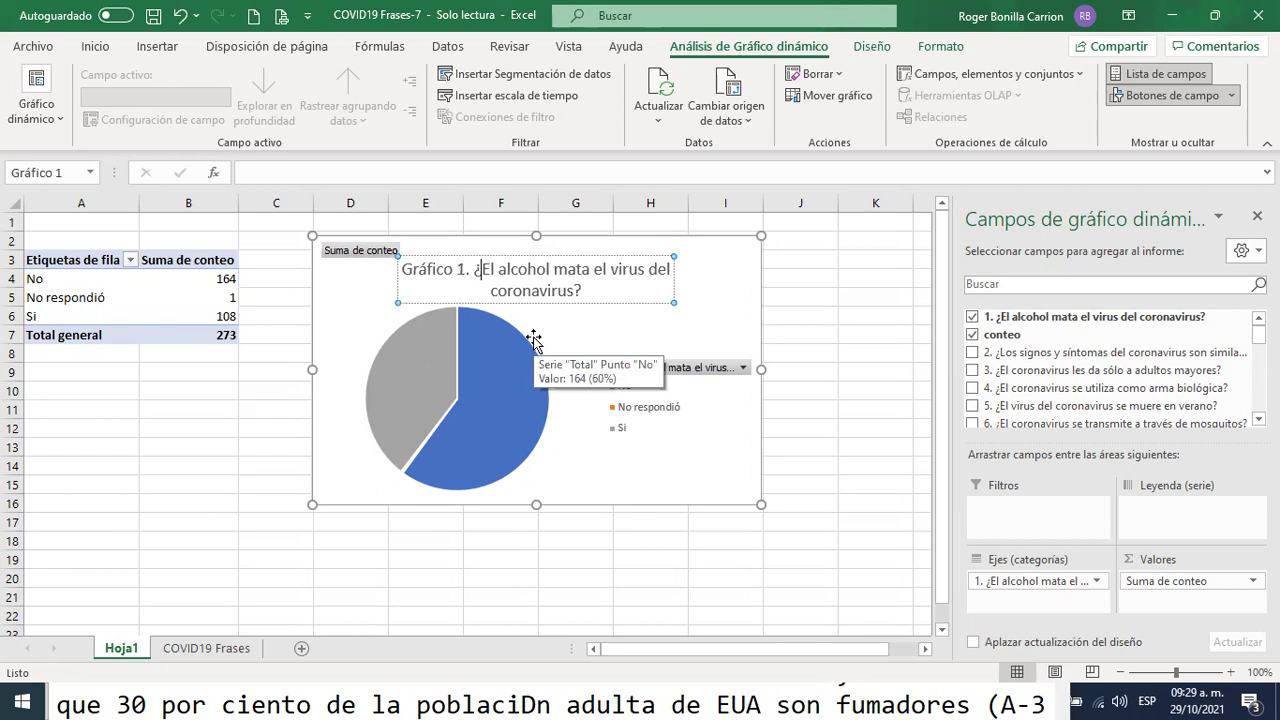
{"action": "left_click", "coordinate": [606, 481]}
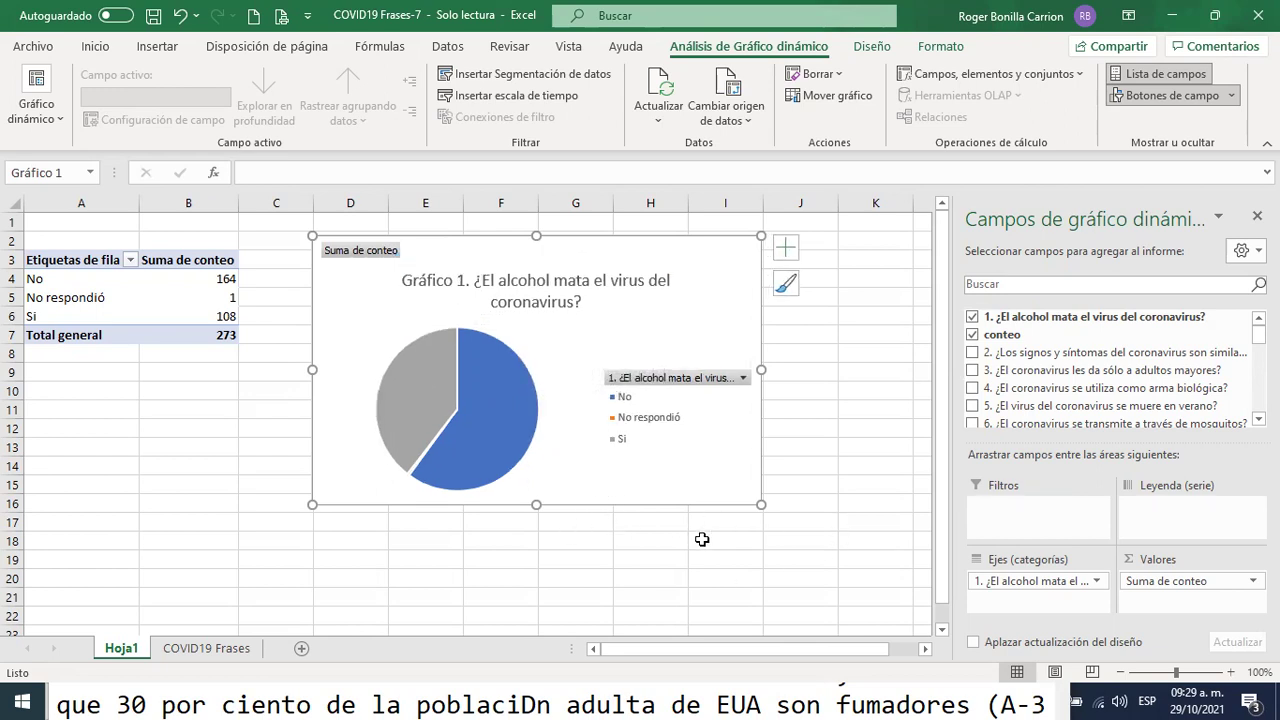
{"action": "left_click_drag", "start_coordinate": [760, 506], "coordinate": [805, 555]}
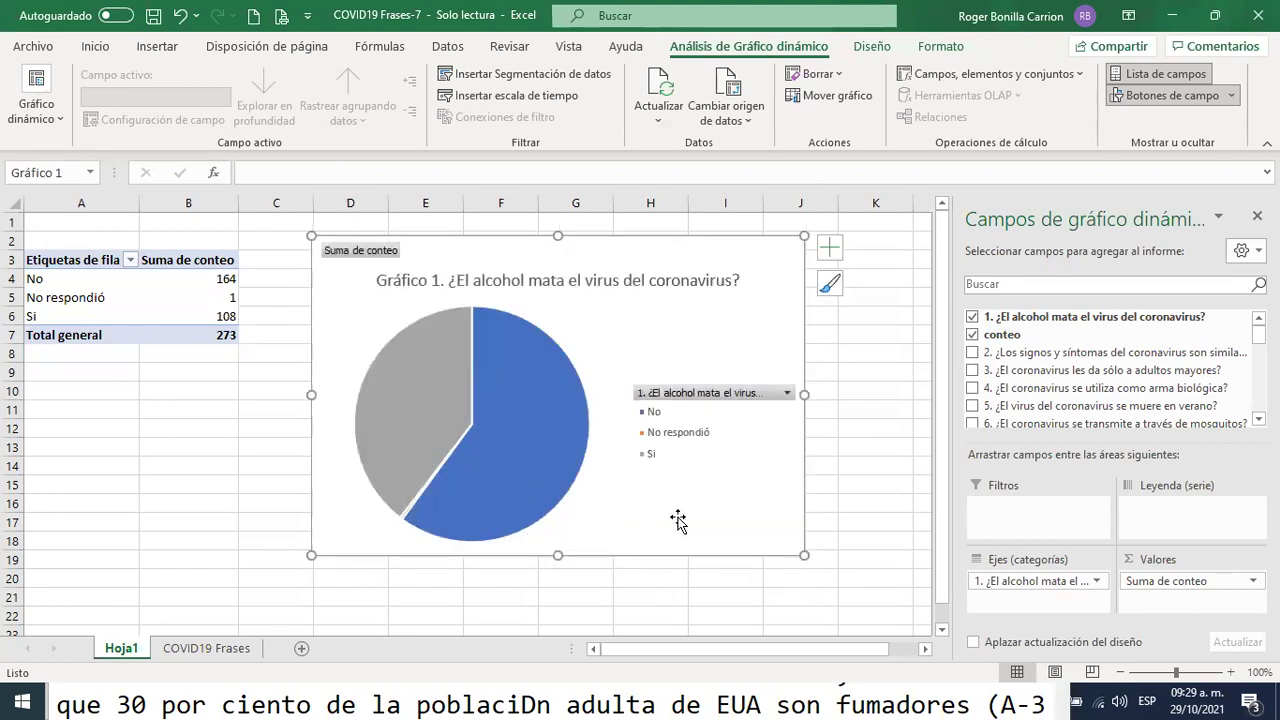
- Apply the first chart style to the pie chart and the quick layout with percentage labels and the legend above the pie
{"action": "left_click", "coordinate": [577, 366]}
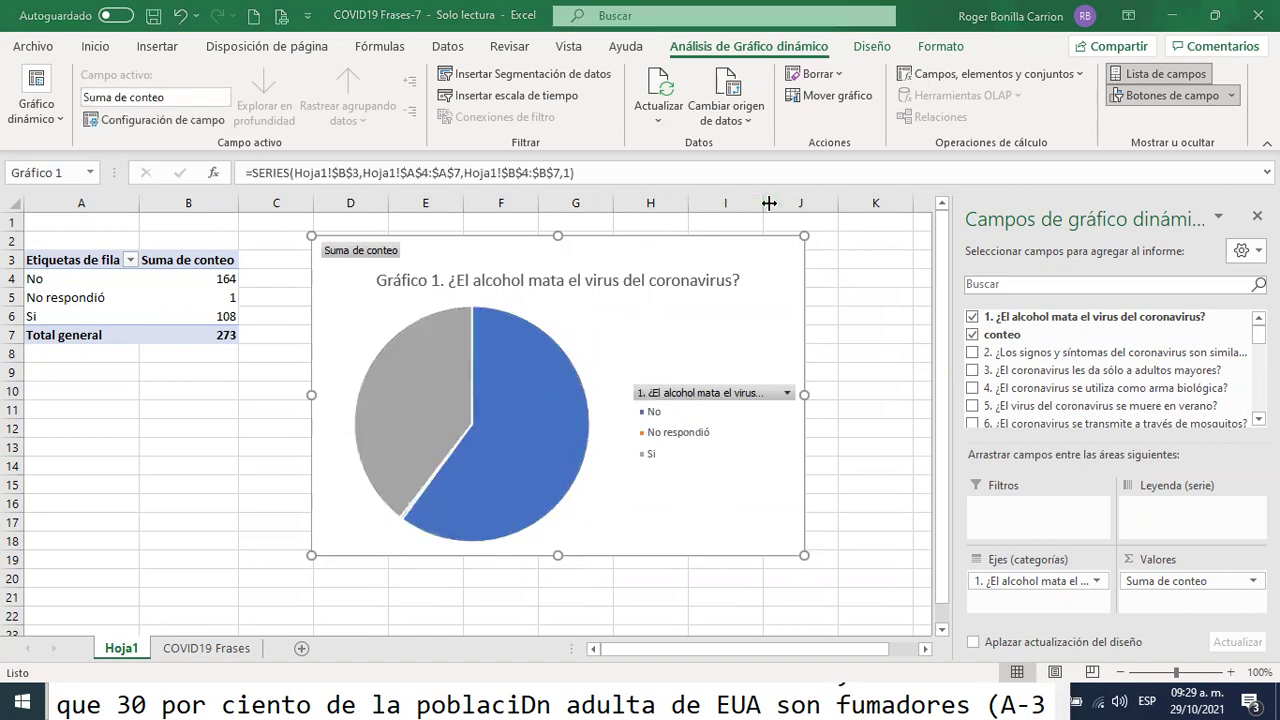
{"action": "left_click", "coordinate": [874, 47]}
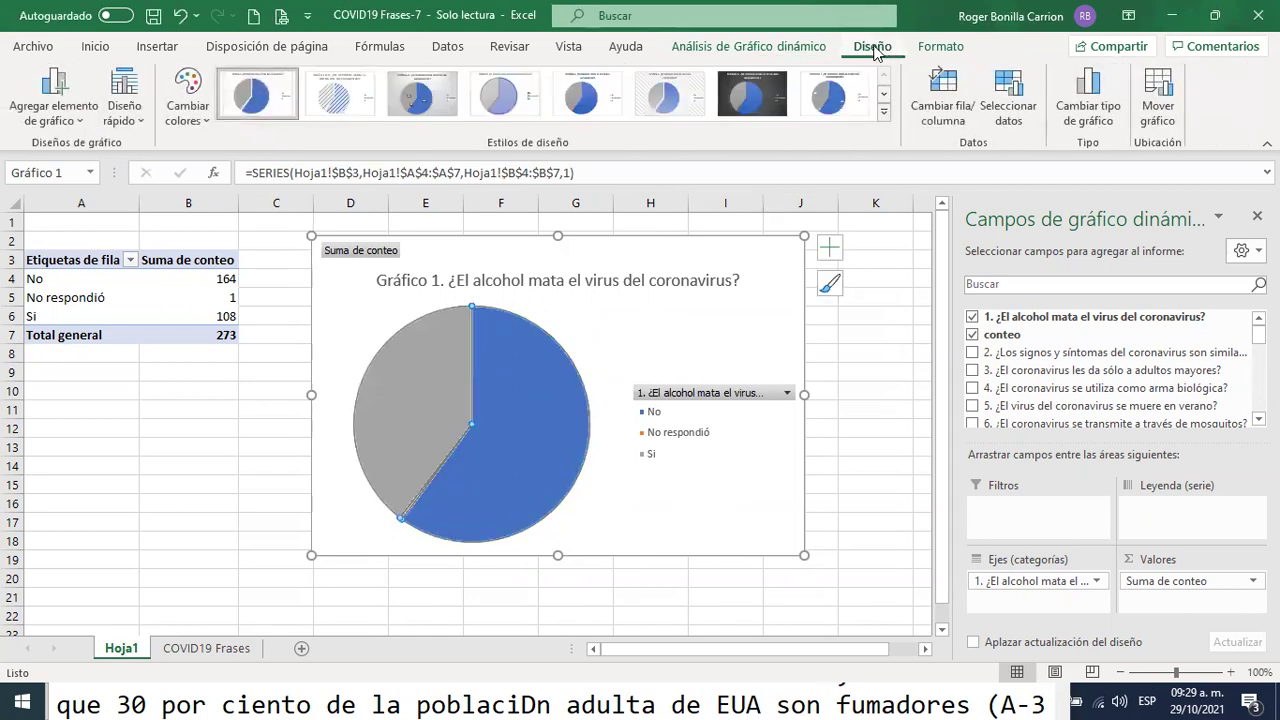
{"action": "left_click", "coordinate": [253, 97]}
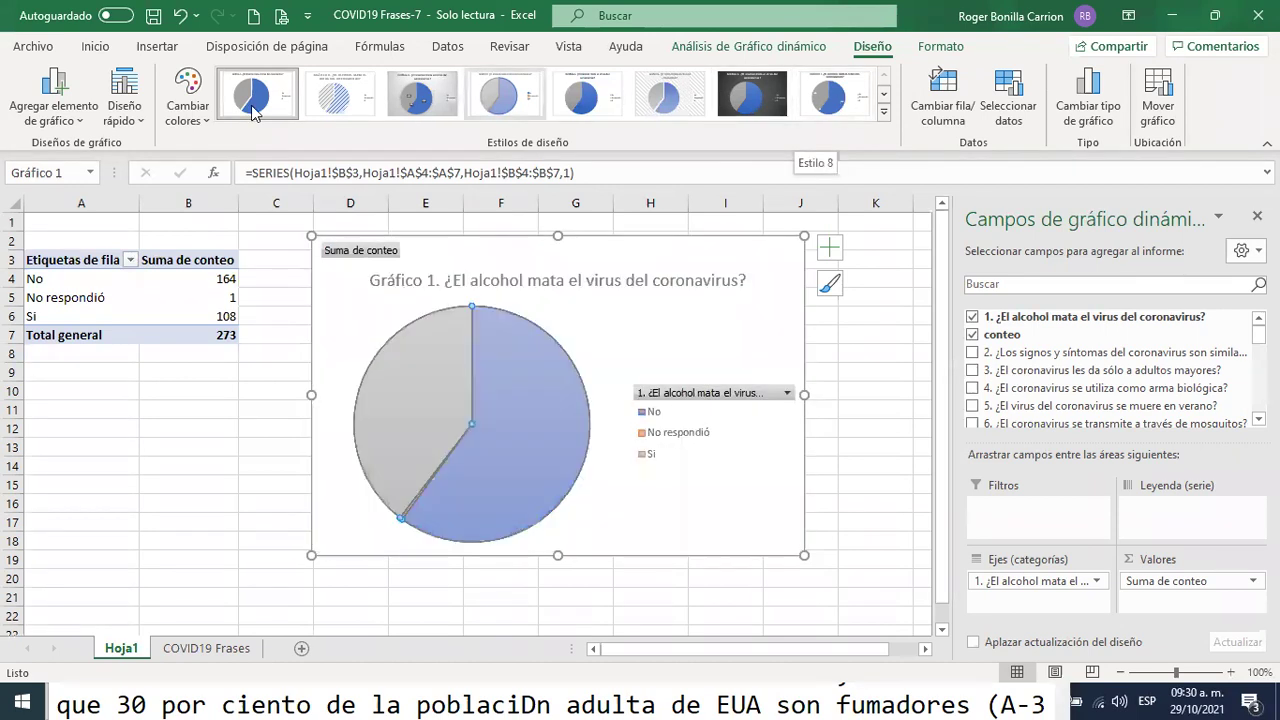
{"action": "left_click", "coordinate": [125, 95]}
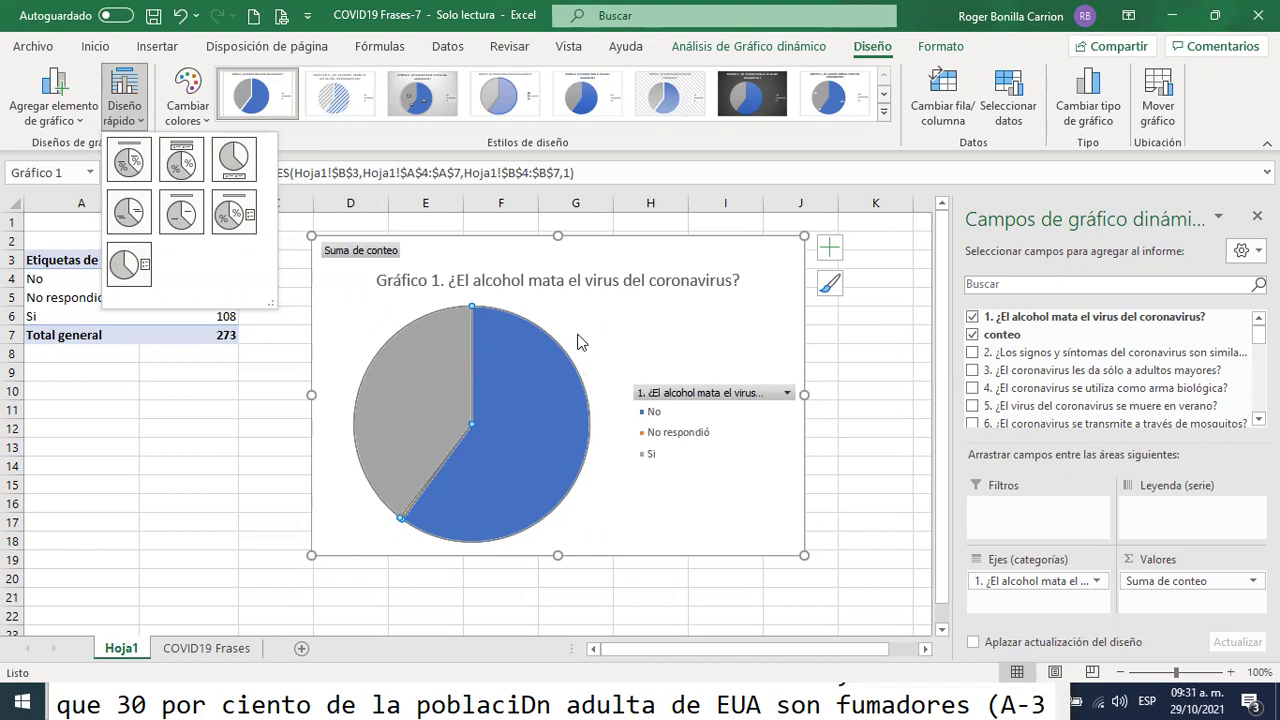
{"action": "left_click", "coordinate": [181, 163]}
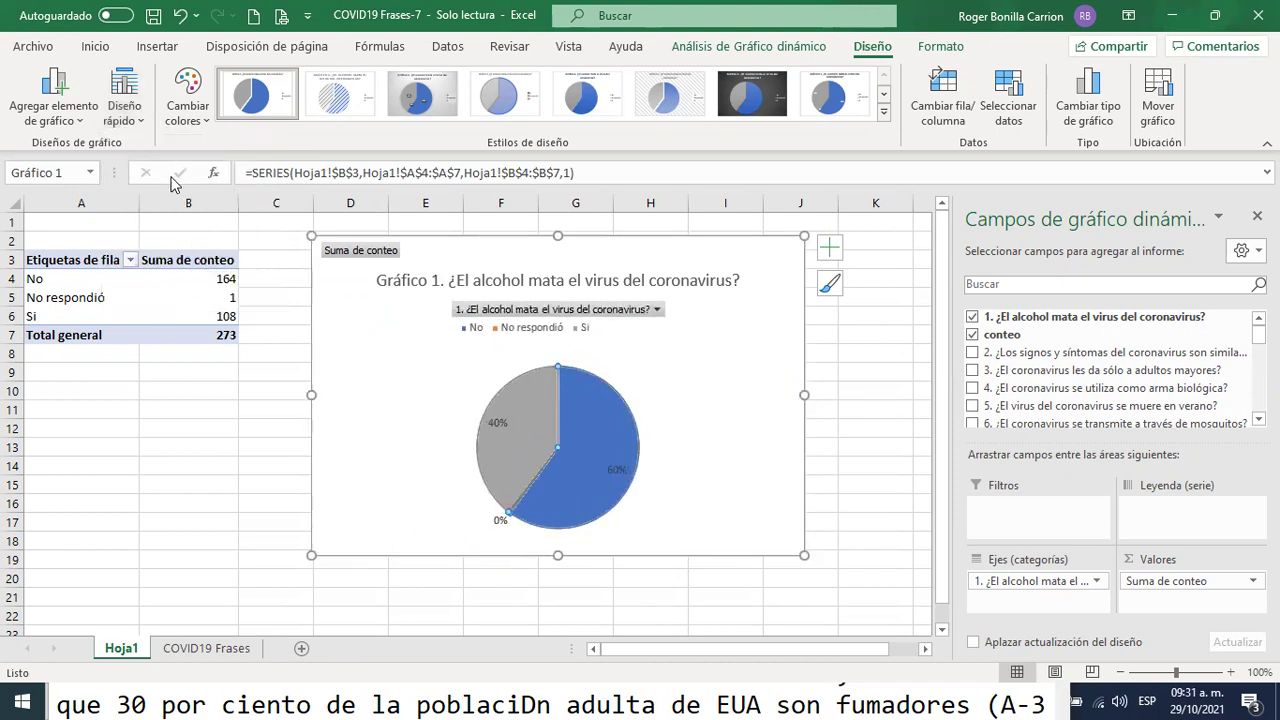
{"action": "left_click", "coordinate": [904, 358]}
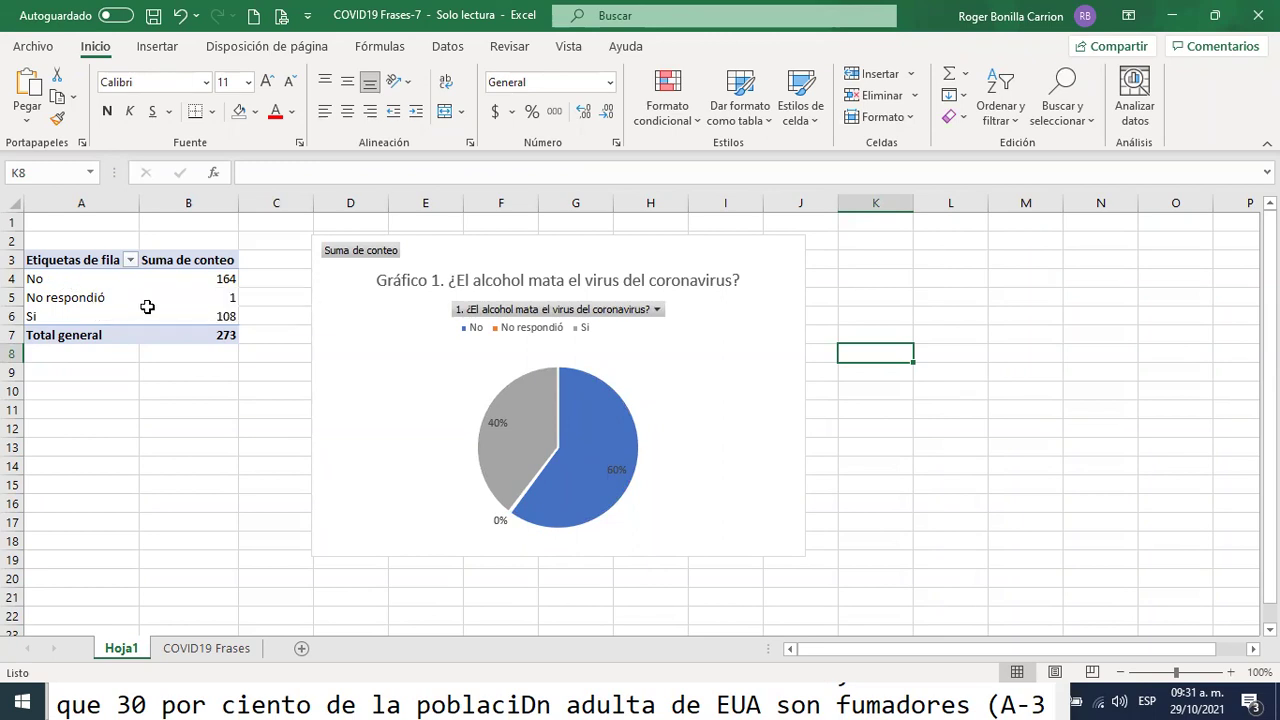
- Delete the question 1 pie chart from Hoja1
{"action": "left_click", "coordinate": [792, 332]}
{"action": "key", "text": "Delete"}
{"action": "left_click", "coordinate": [793, 324]}
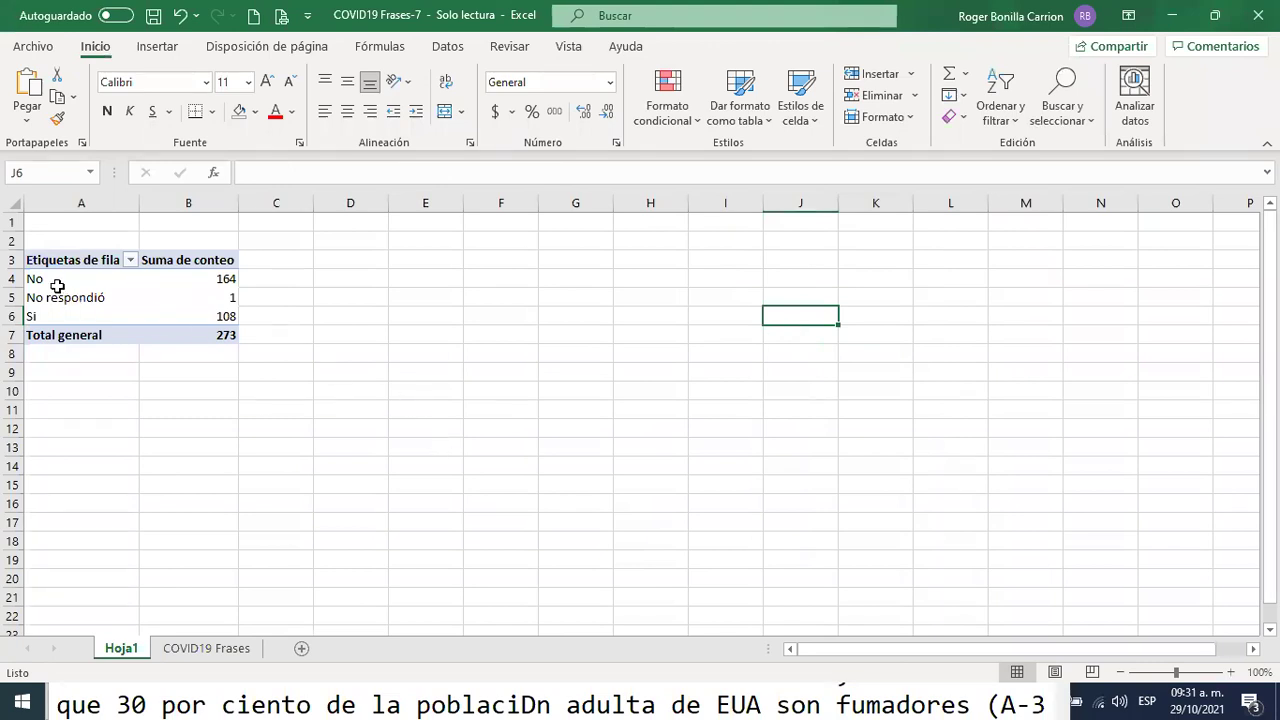
- Try a 2D clustered bar chart from the pivot table's answer rows A4:B6, and undo its insertion
{"action": "left_click_drag", "start_coordinate": [33, 279], "coordinate": [116, 316]}
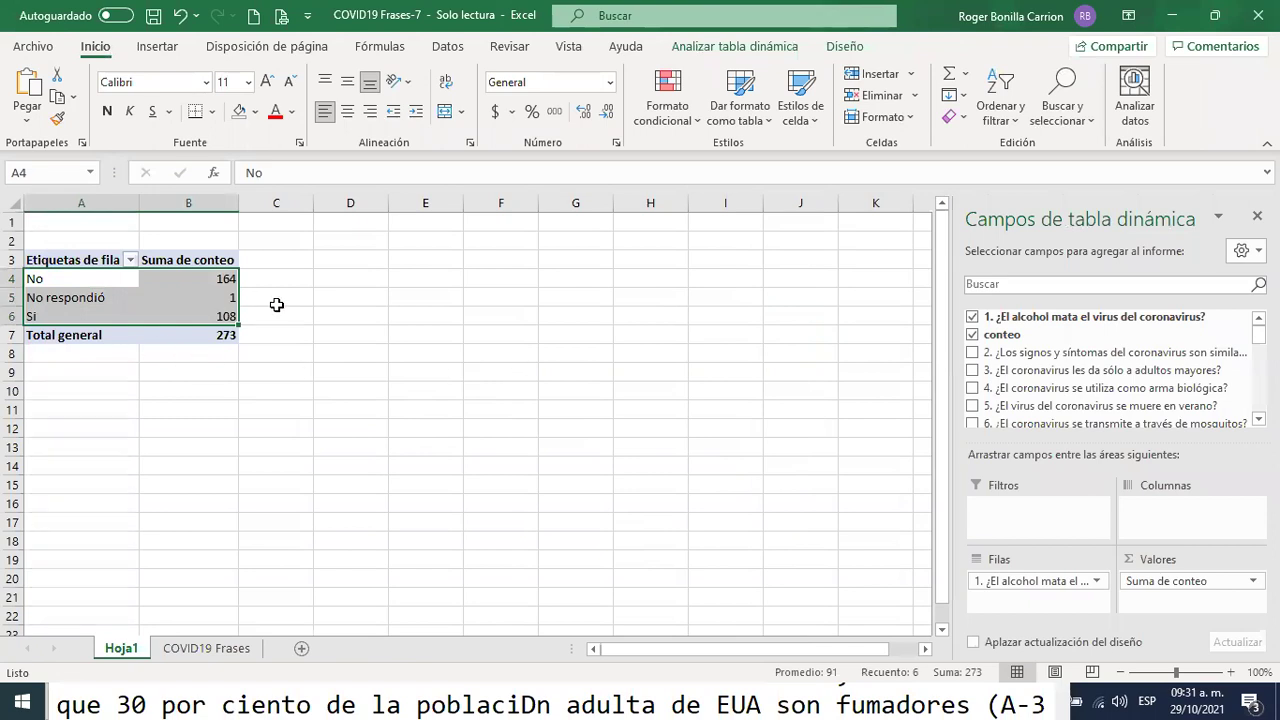
{"action": "left_click", "coordinate": [157, 47]}
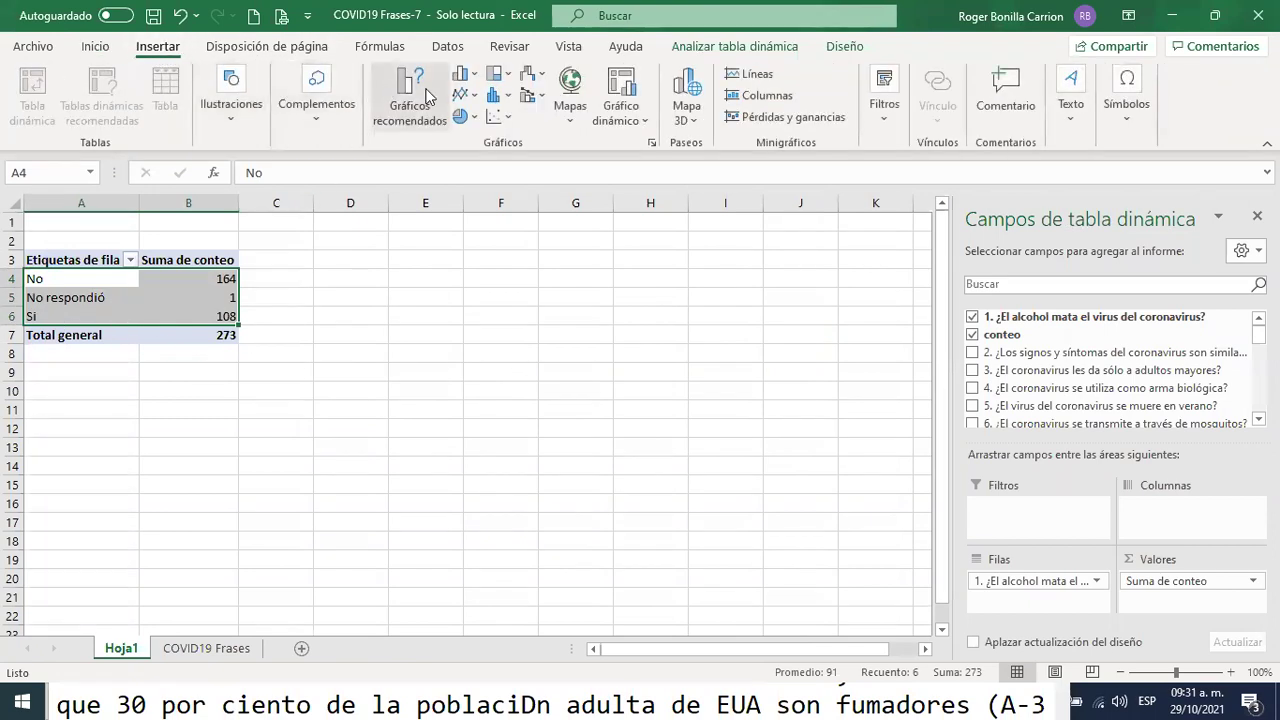
{"action": "left_click", "coordinate": [463, 78]}
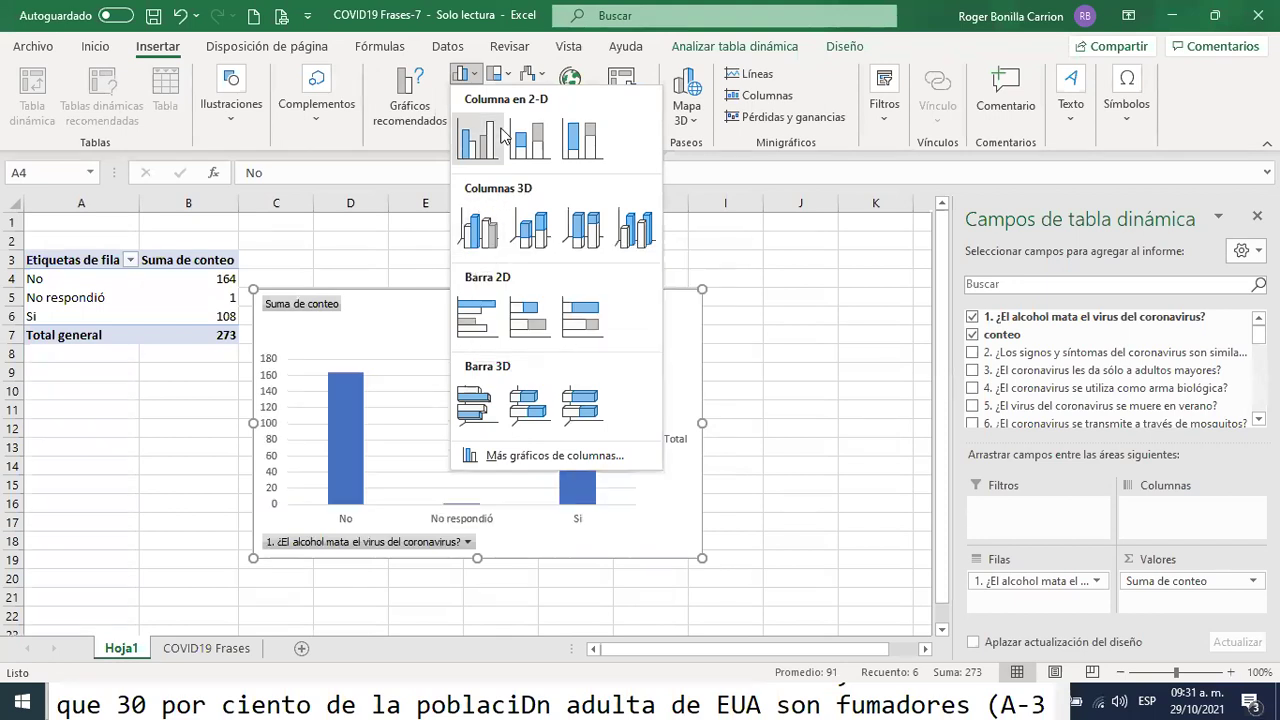
{"action": "left_click", "coordinate": [477, 317]}
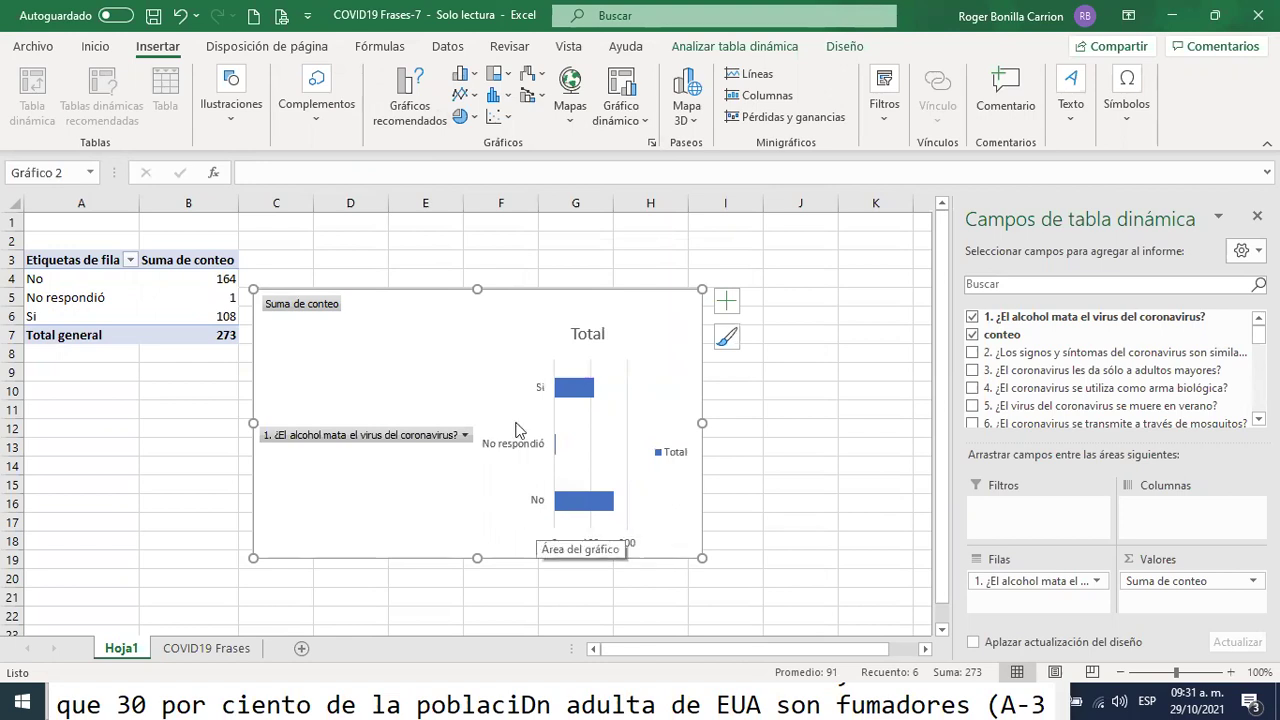
{"action": "left_click", "coordinate": [181, 17]}
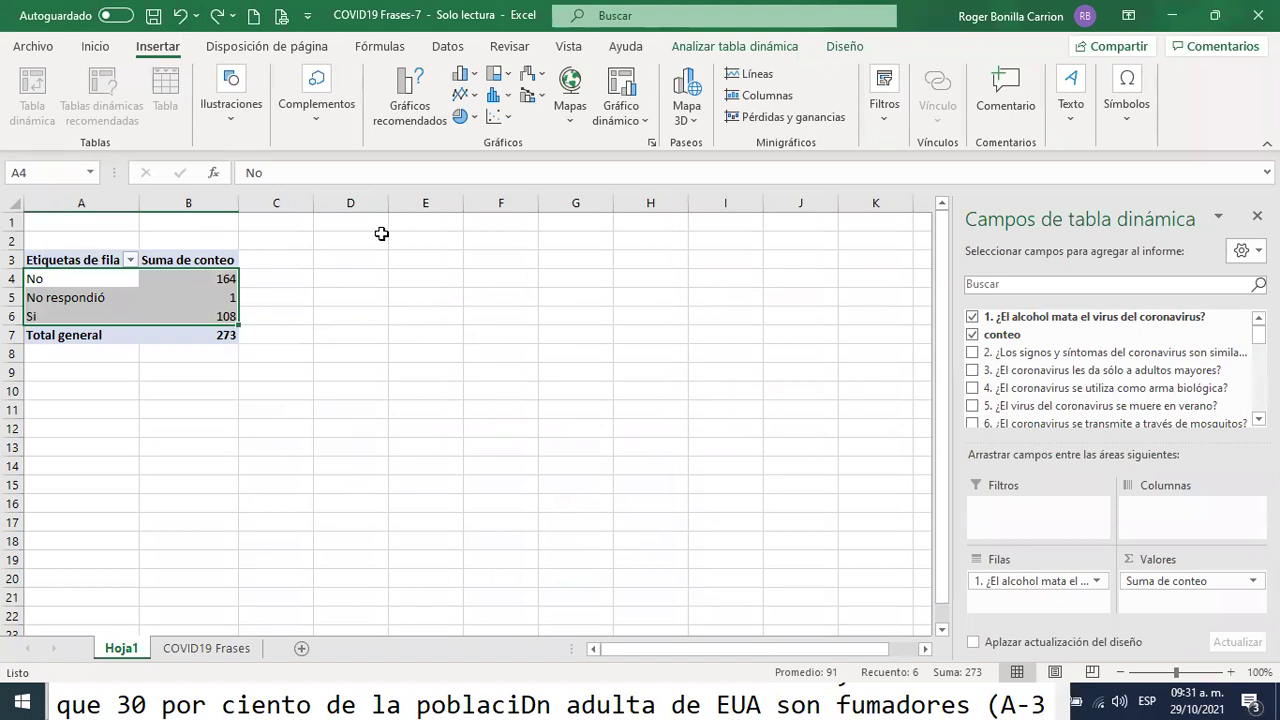
- Try a slightly enlarged Barras agrupadas chart of the selected answer rows from the full set of chart types, and delete it
{"action": "left_click", "coordinate": [410, 114]}
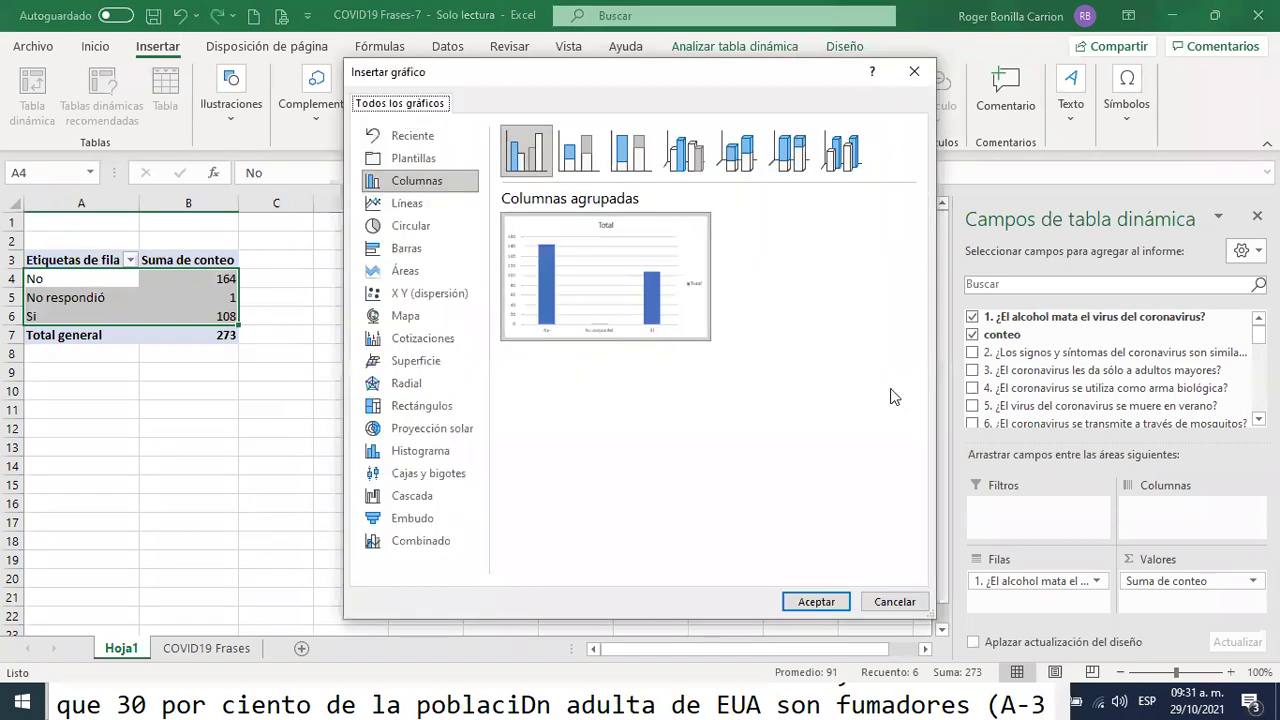
{"action": "left_click", "coordinate": [401, 252]}
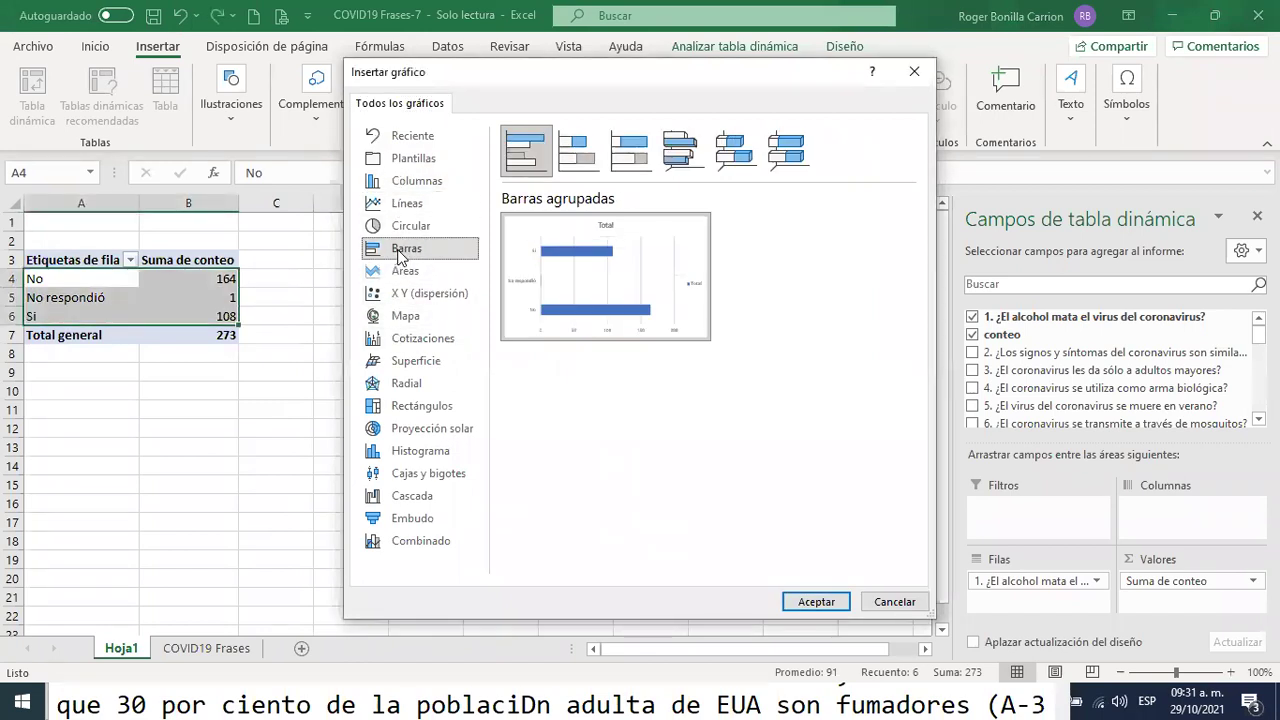
{"action": "left_click", "coordinate": [816, 602]}
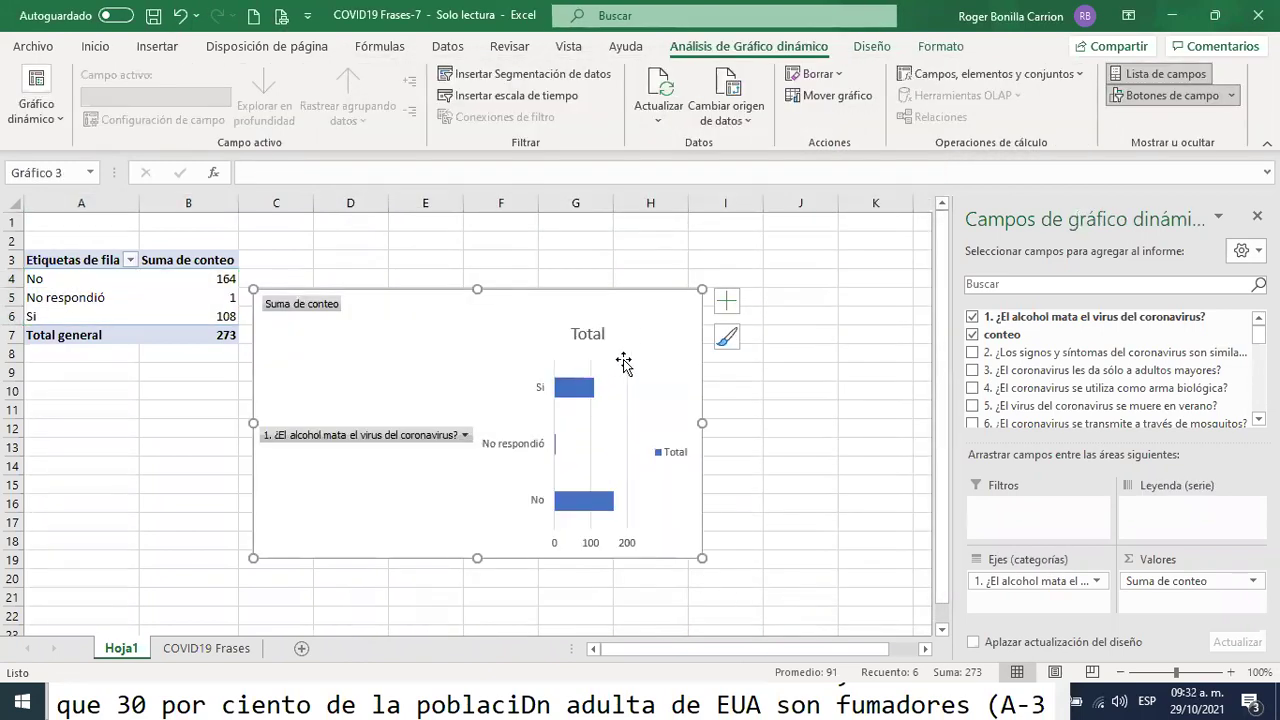
{"action": "left_click_drag", "start_coordinate": [702, 289], "coordinate": [773, 253]}
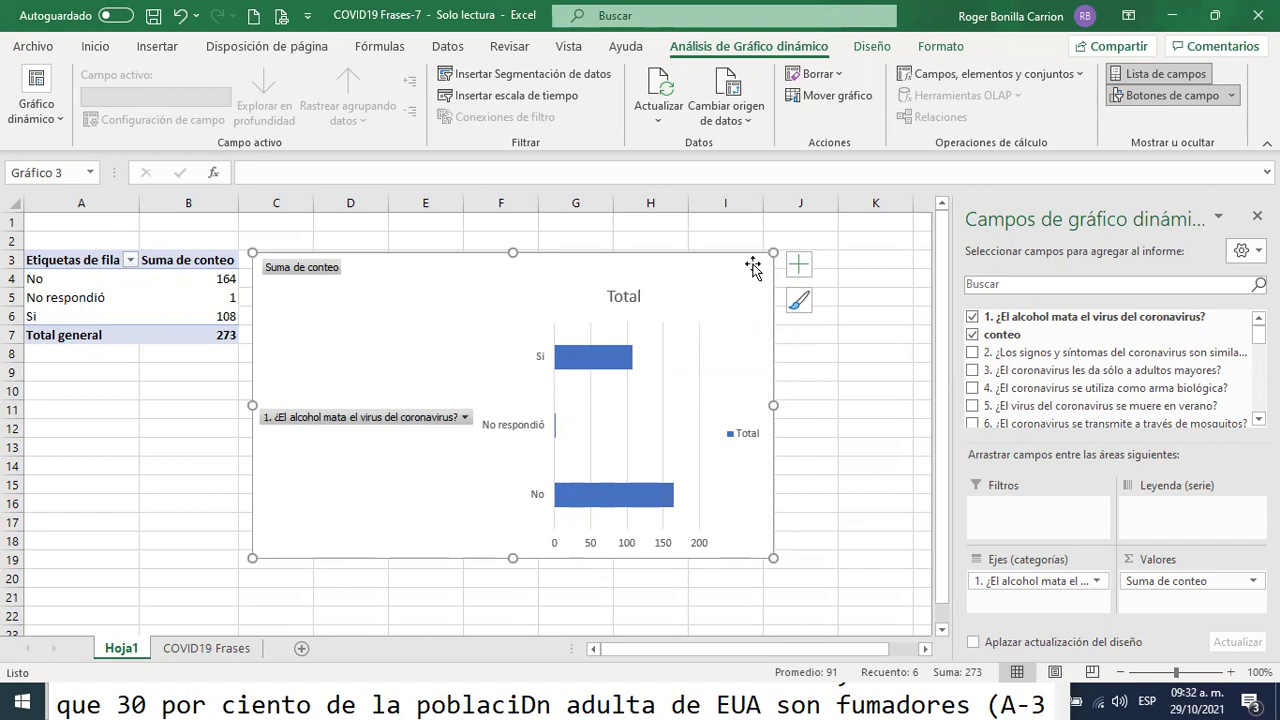
{"action": "key", "text": "Delete"}
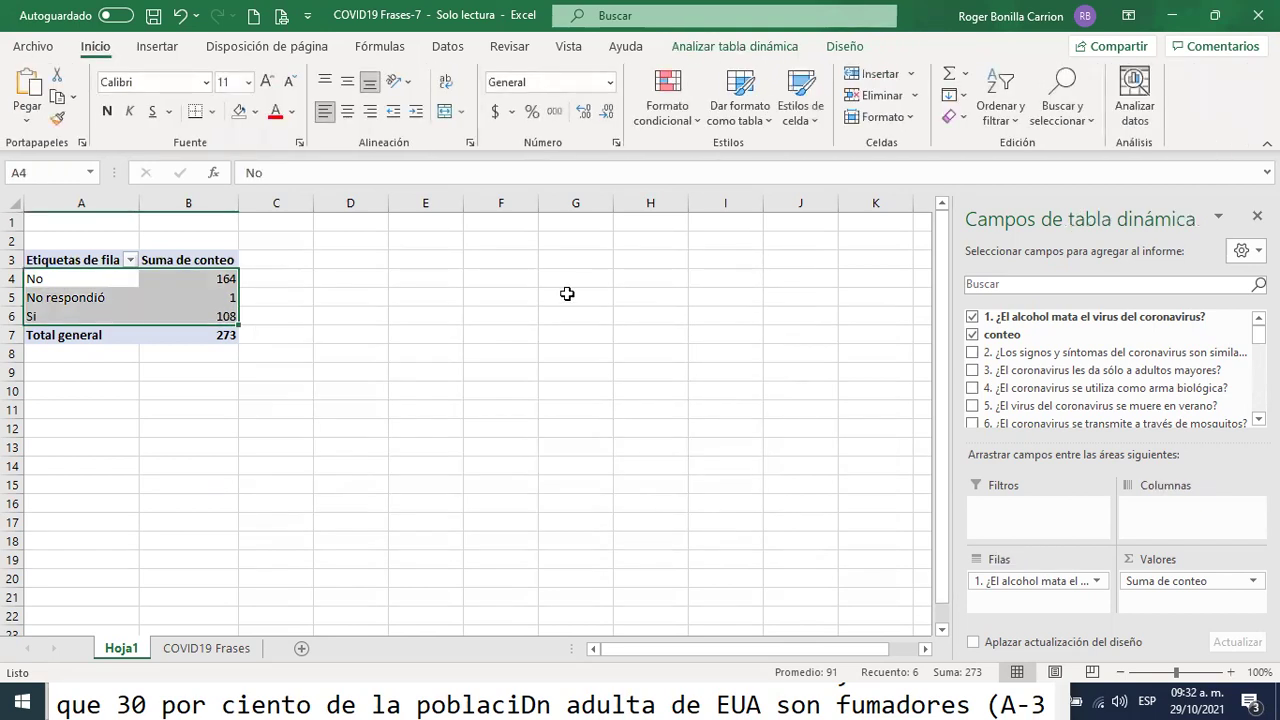
{"action": "left_click", "coordinate": [567, 293]}
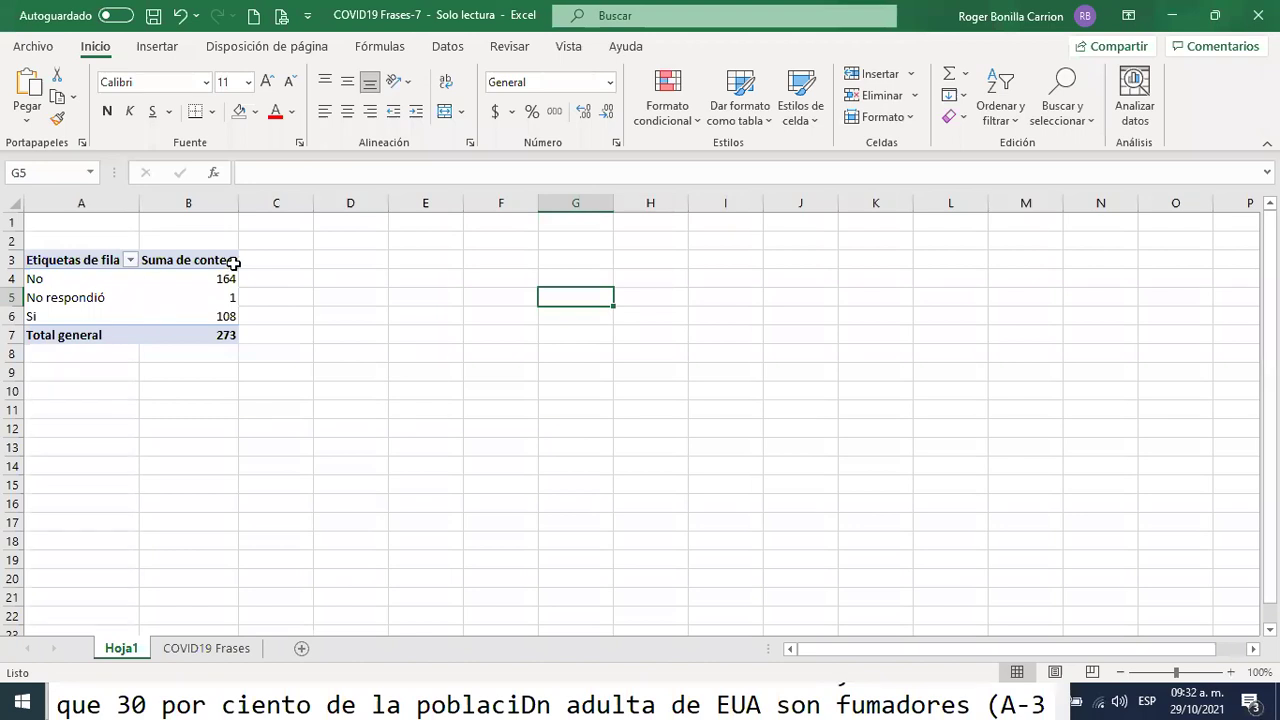
- Copy the pivot table's answer rows A4:B6 and paste them as values only, starting at cell A13
{"action": "left_click", "coordinate": [95, 296]}
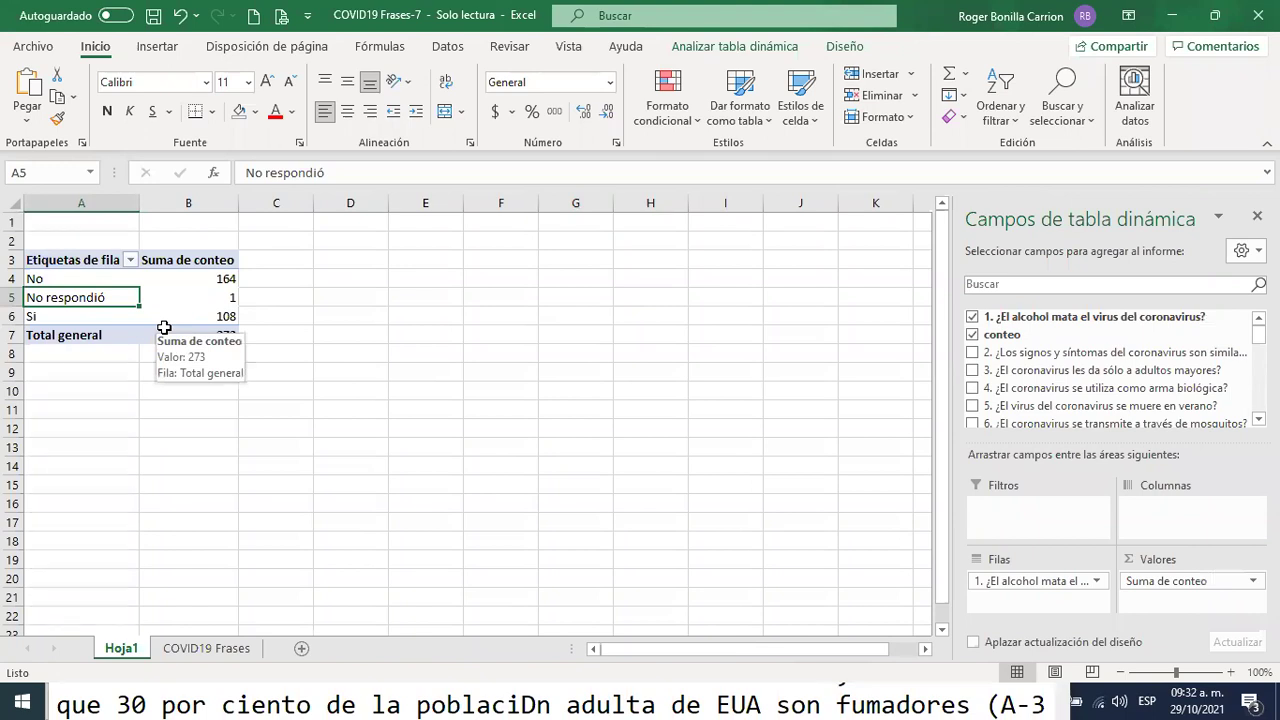
{"action": "left_click_drag", "start_coordinate": [68, 278], "coordinate": [194, 318]}
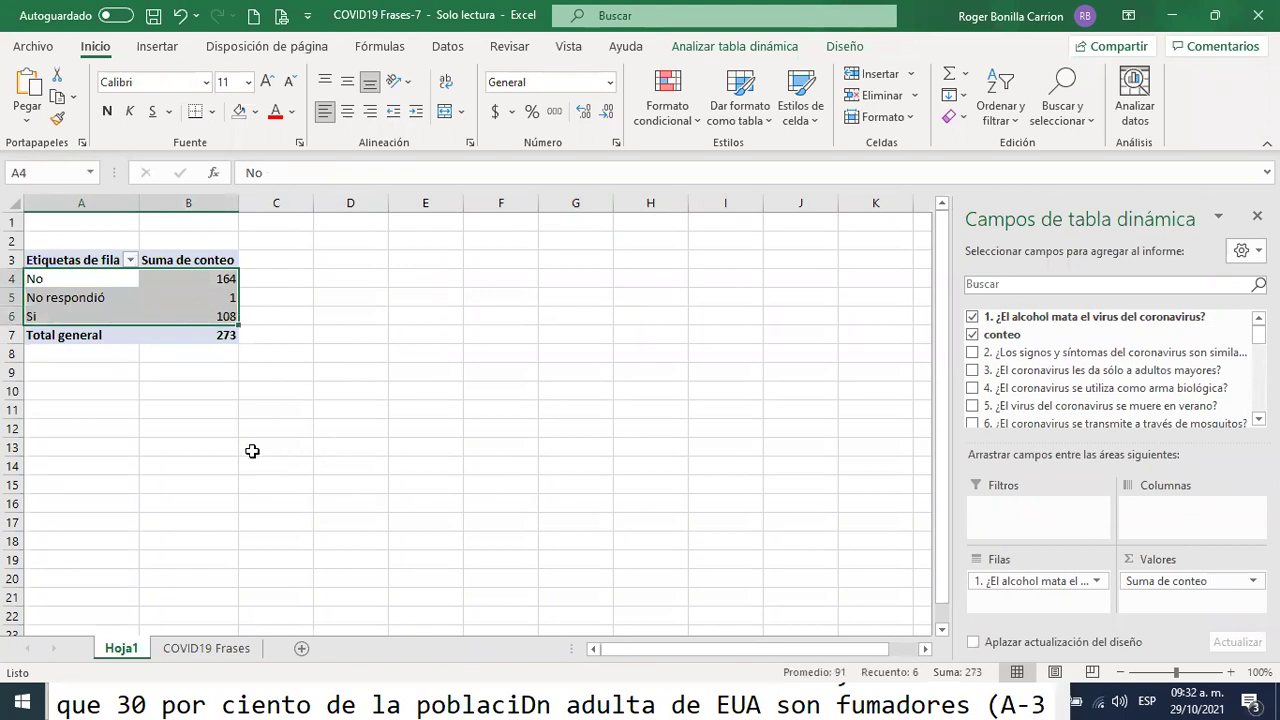
{"action": "right_click", "coordinate": [177, 286]}
{"action": "left_click", "coordinate": [263, 302]}
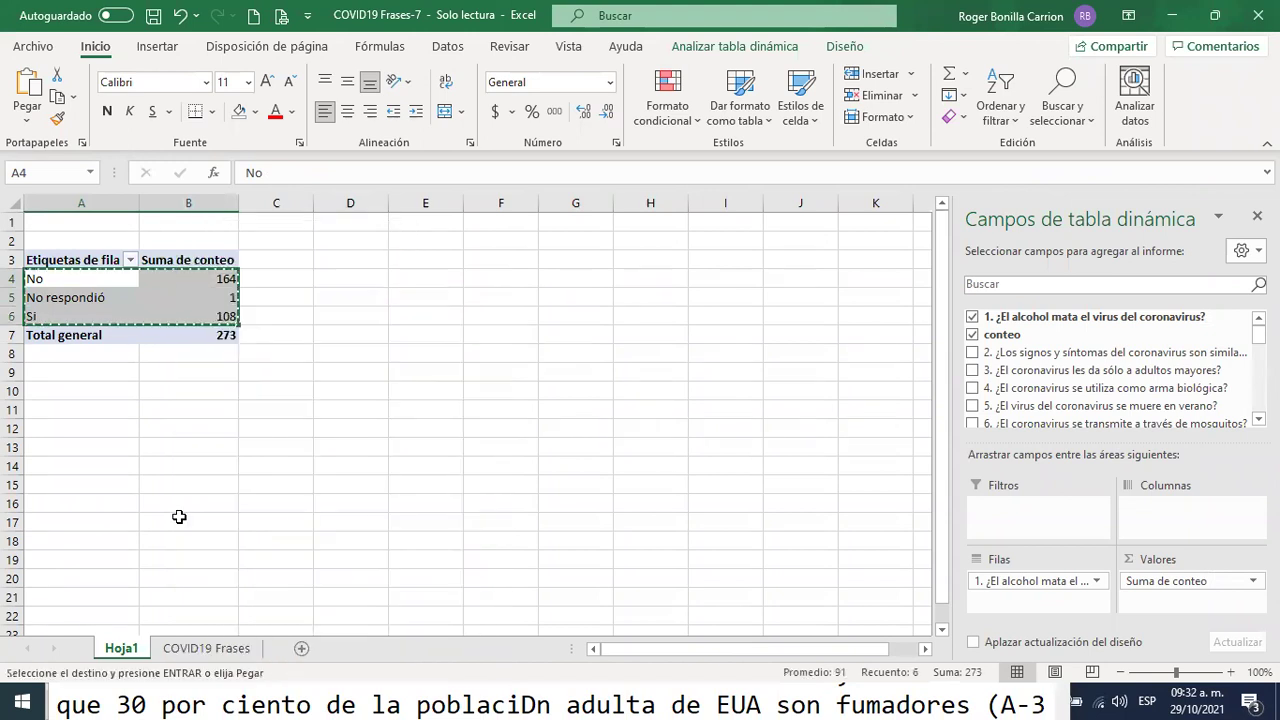
{"action": "left_click", "coordinate": [102, 447]}
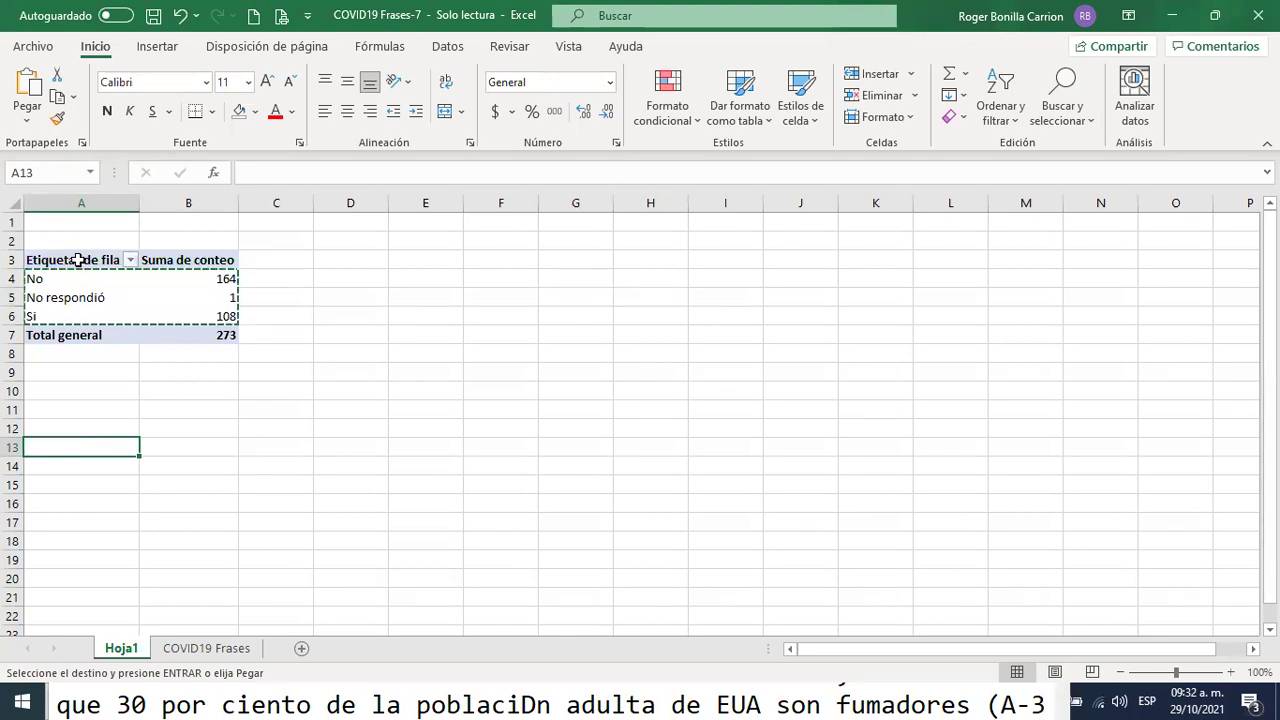
{"action": "left_click", "coordinate": [28, 122]}
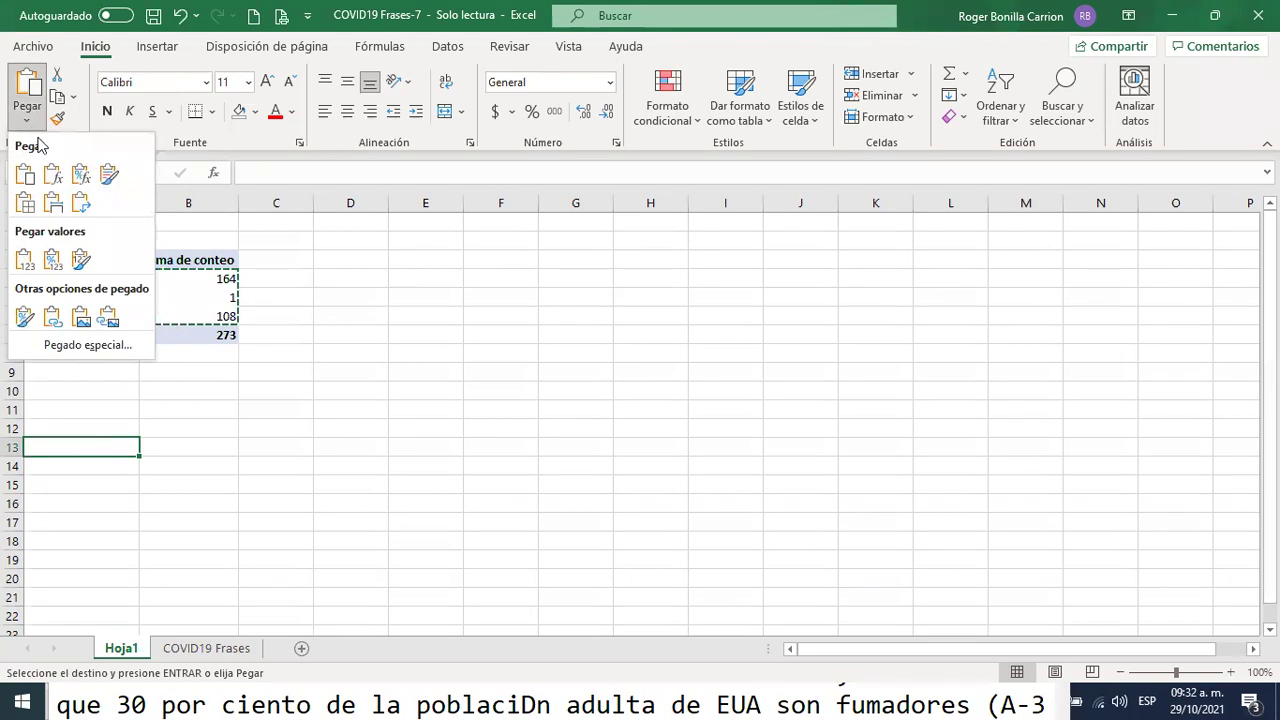
{"action": "left_click", "coordinate": [88, 345]}
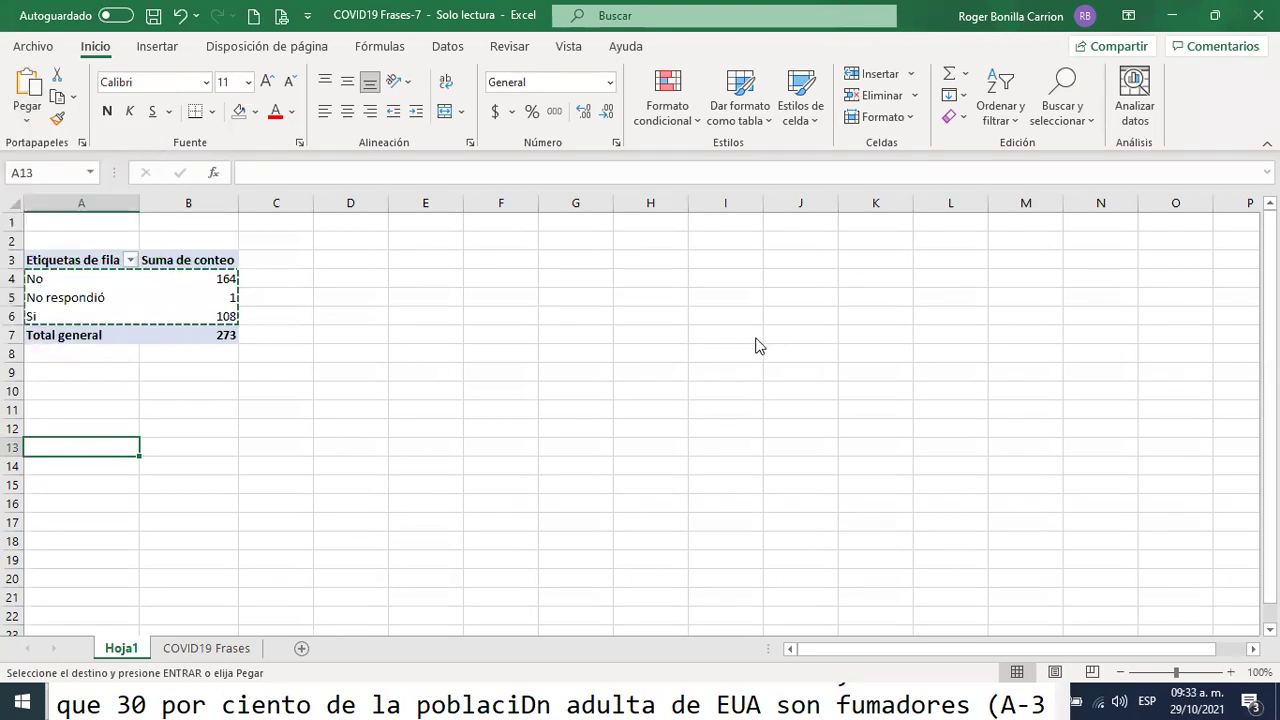
{"action": "key", "text": "v"}
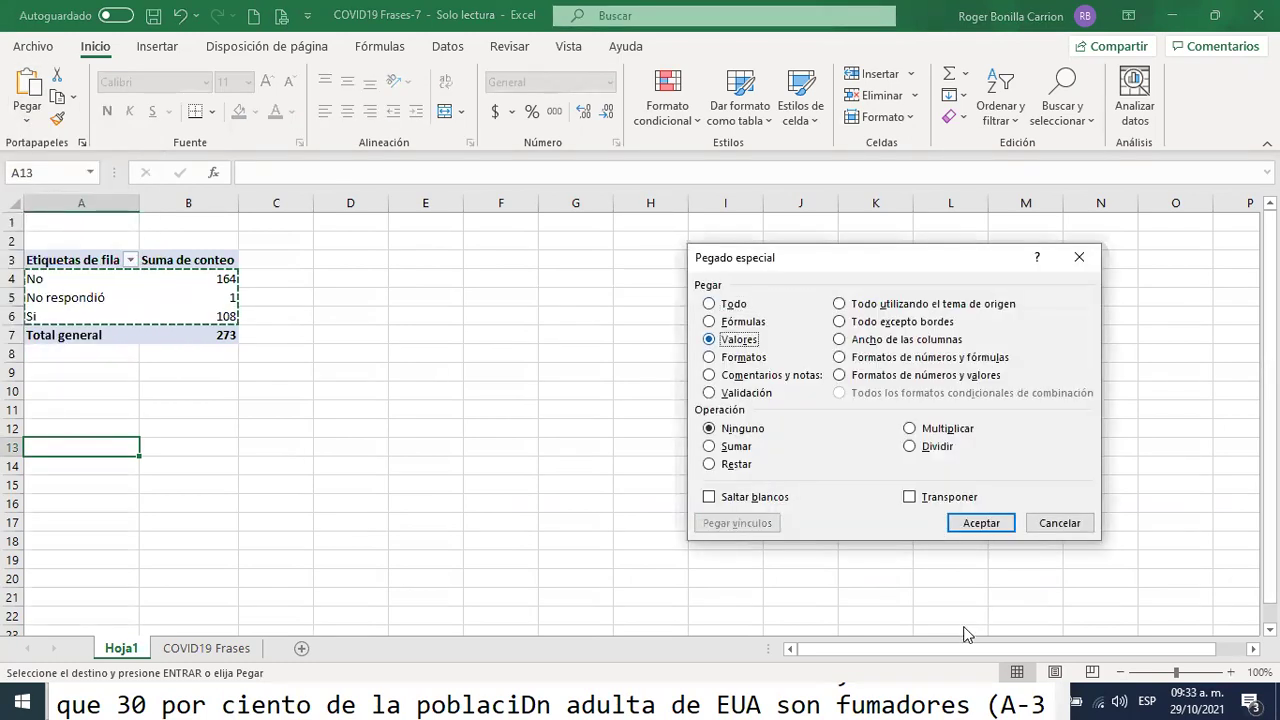
{"action": "left_click", "coordinate": [992, 527]}
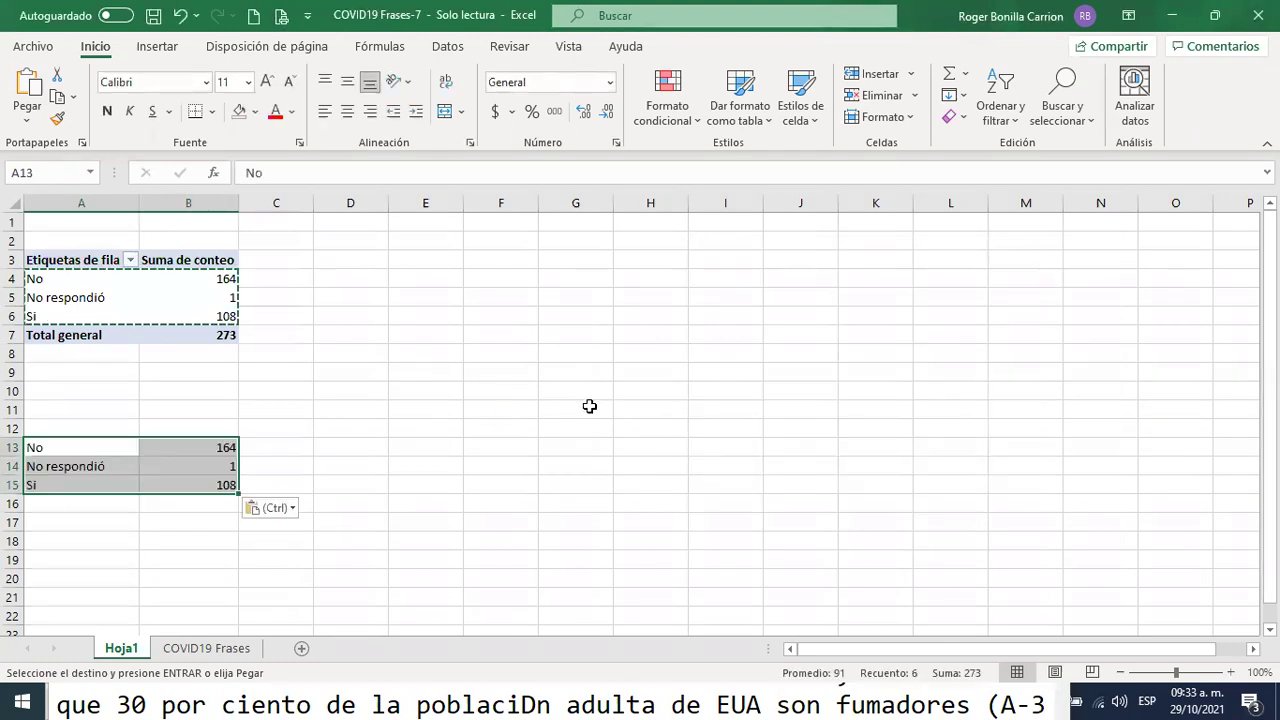
{"action": "left_click", "coordinate": [467, 393]}
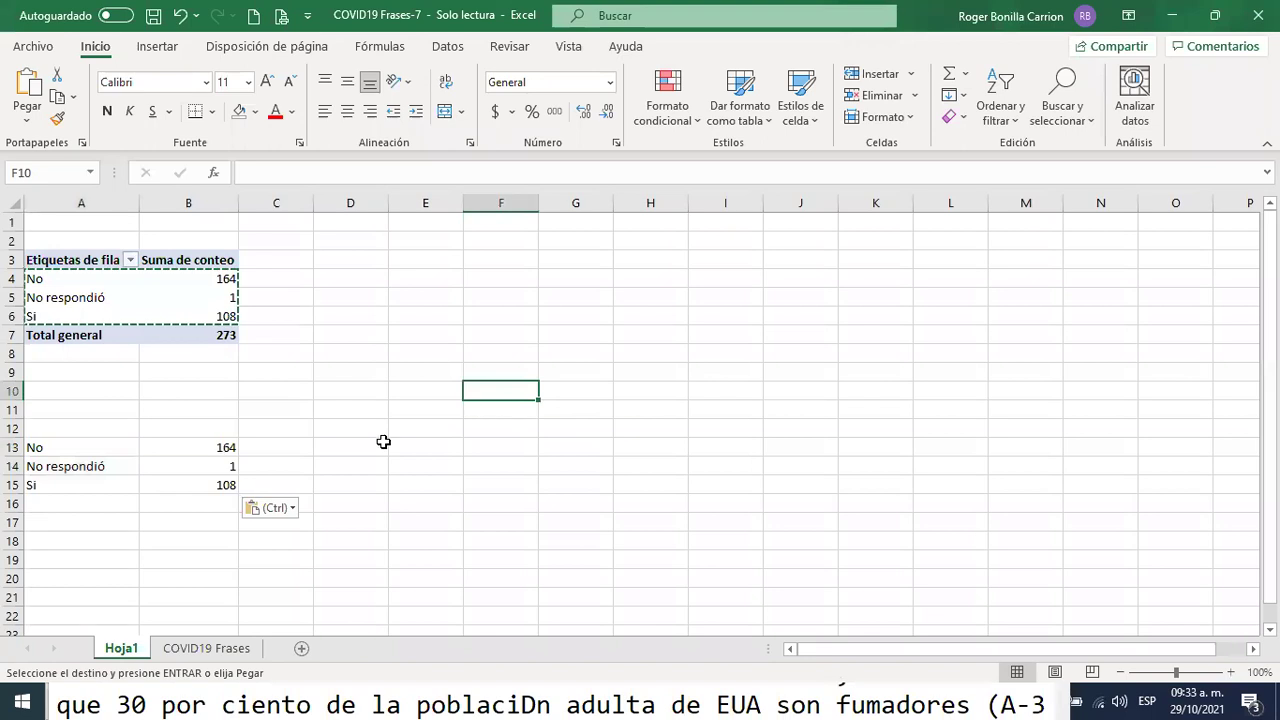
- Reorder the pasted rows by moving "No respondió" with its count to A12:B12 and "Si" with its count to A14:B14
{"action": "left_click_drag", "start_coordinate": [70, 466], "coordinate": [145, 432]}
{"action": "left_click_drag", "start_coordinate": [40, 487], "coordinate": [157, 465]}
{"action": "left_click", "coordinate": [363, 414]}
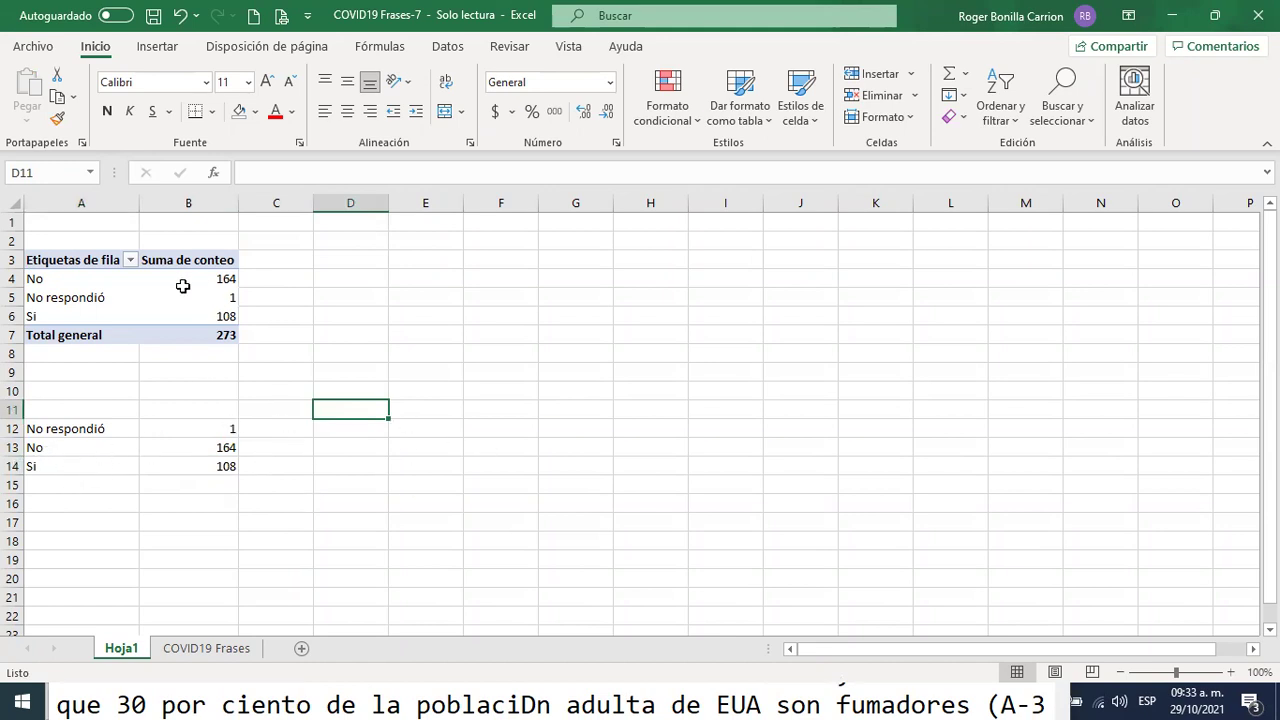
{"action": "left_click", "coordinate": [62, 302]}
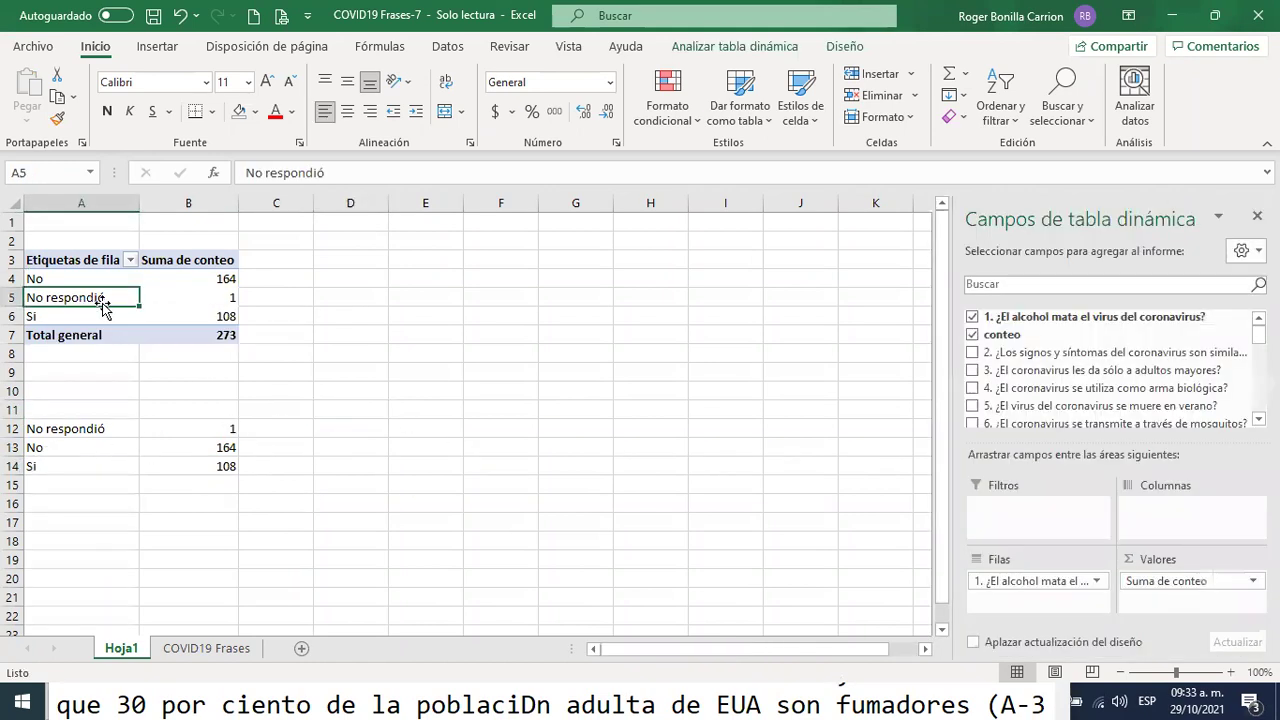
{"action": "mouse_move", "coordinate": [235, 293]}
{"action": "left_click", "coordinate": [425, 353]}
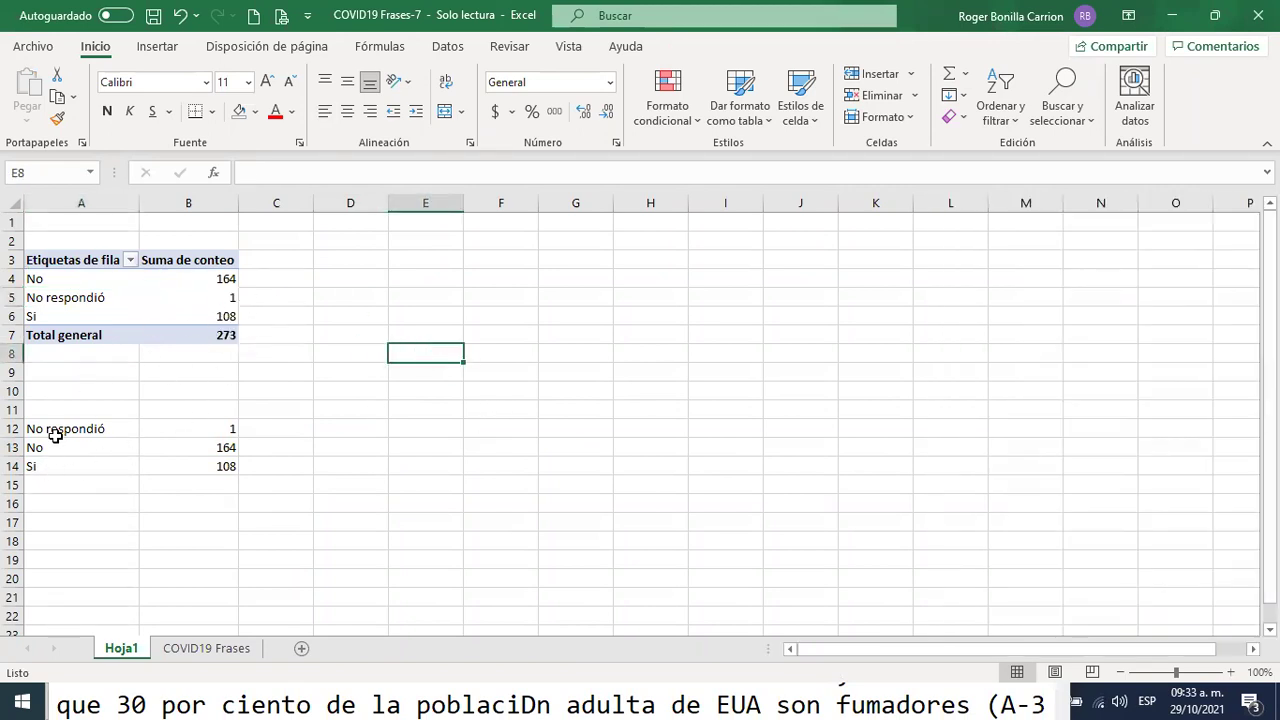
- Try a slightly enlarged 2D clustered bar chart from the reordered answers A12:B14, and delete it
{"action": "left_click_drag", "start_coordinate": [54, 428], "coordinate": [177, 466]}
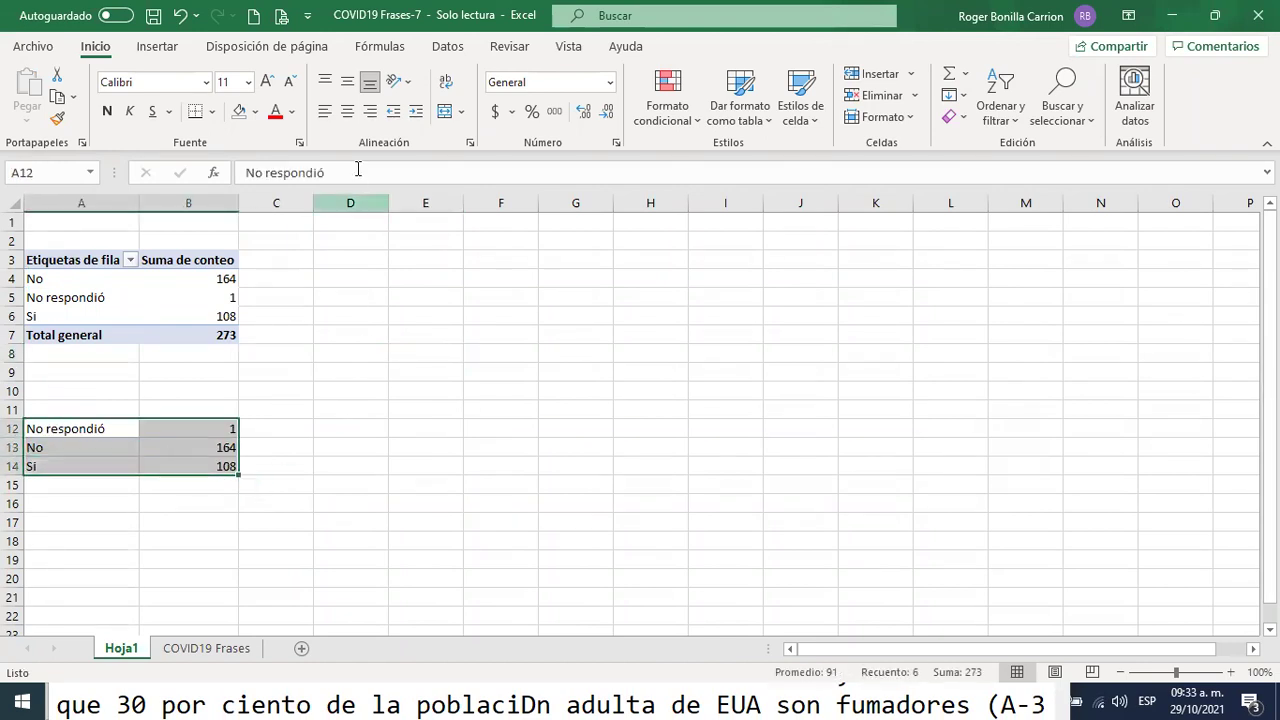
{"action": "left_click", "coordinate": [158, 48]}
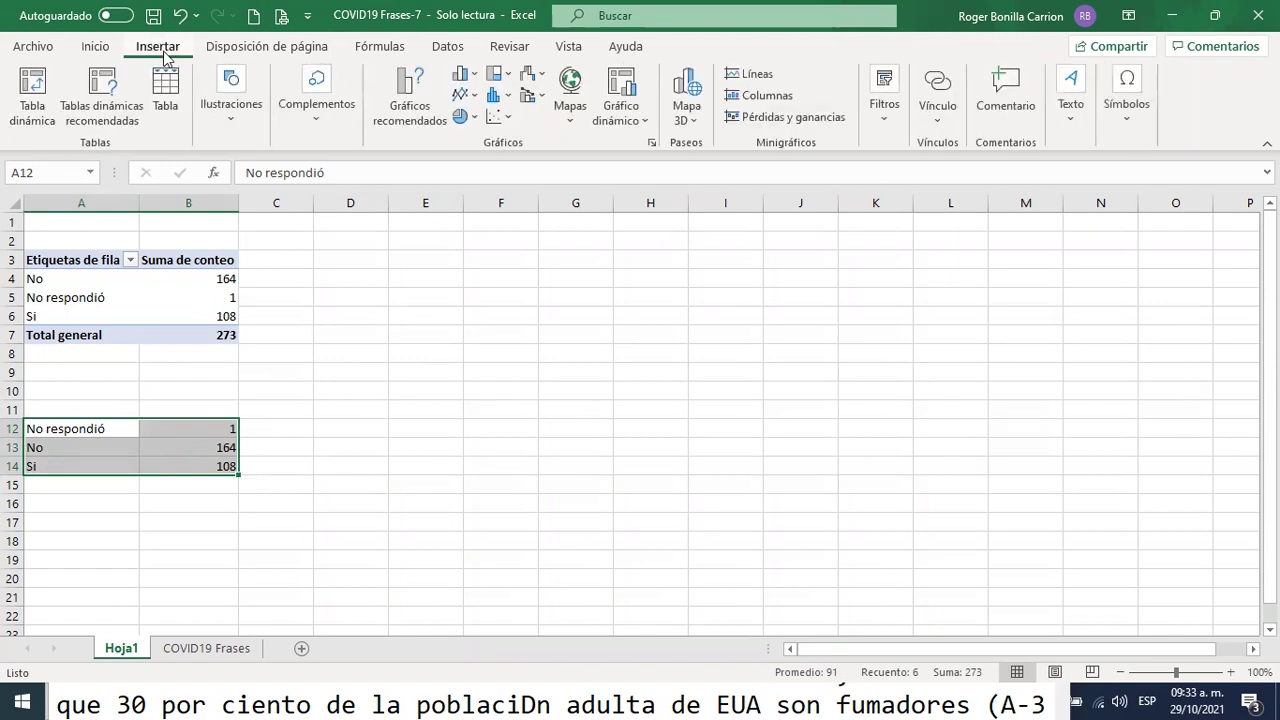
{"action": "left_click", "coordinate": [461, 118]}
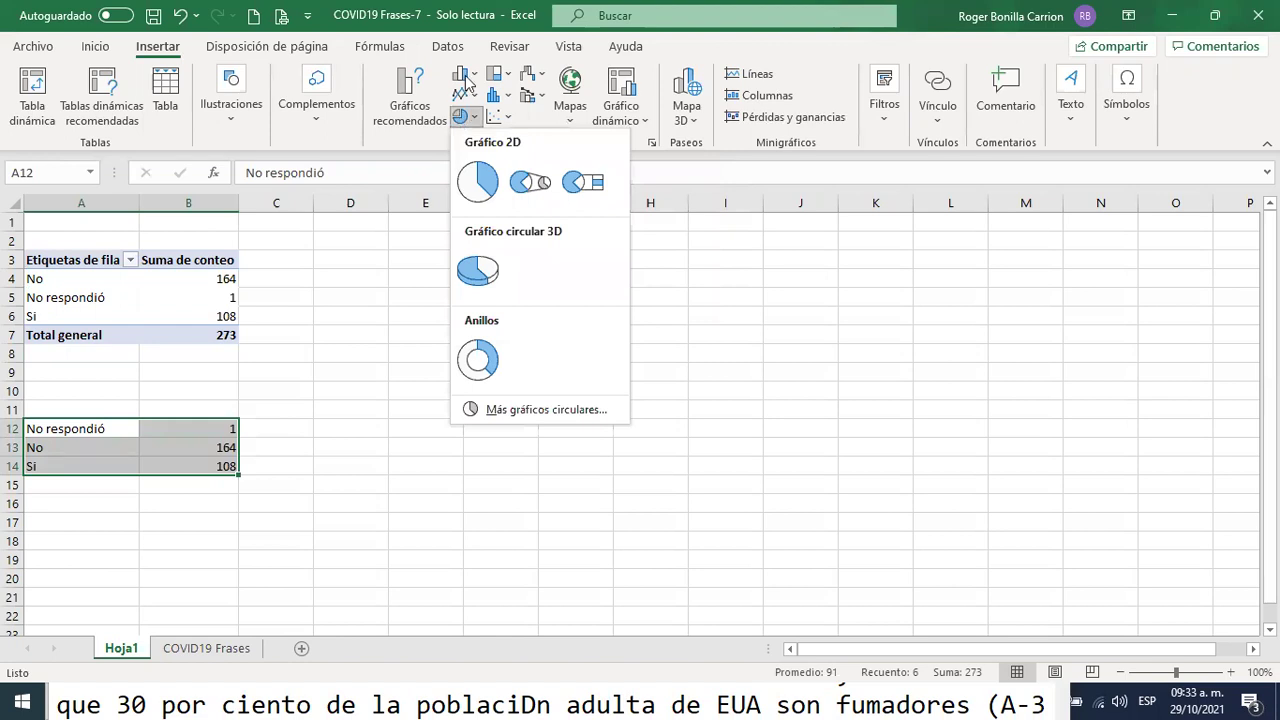
{"action": "left_click", "coordinate": [466, 76]}
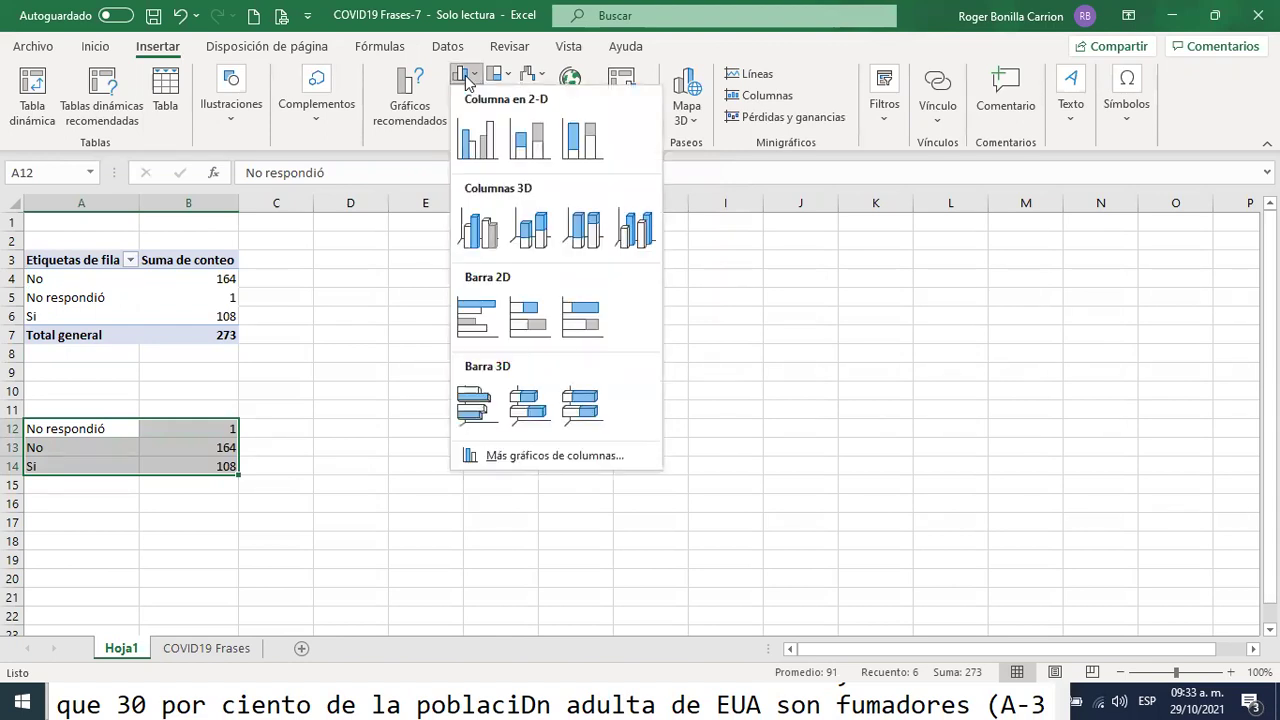
{"action": "left_click", "coordinate": [478, 314]}
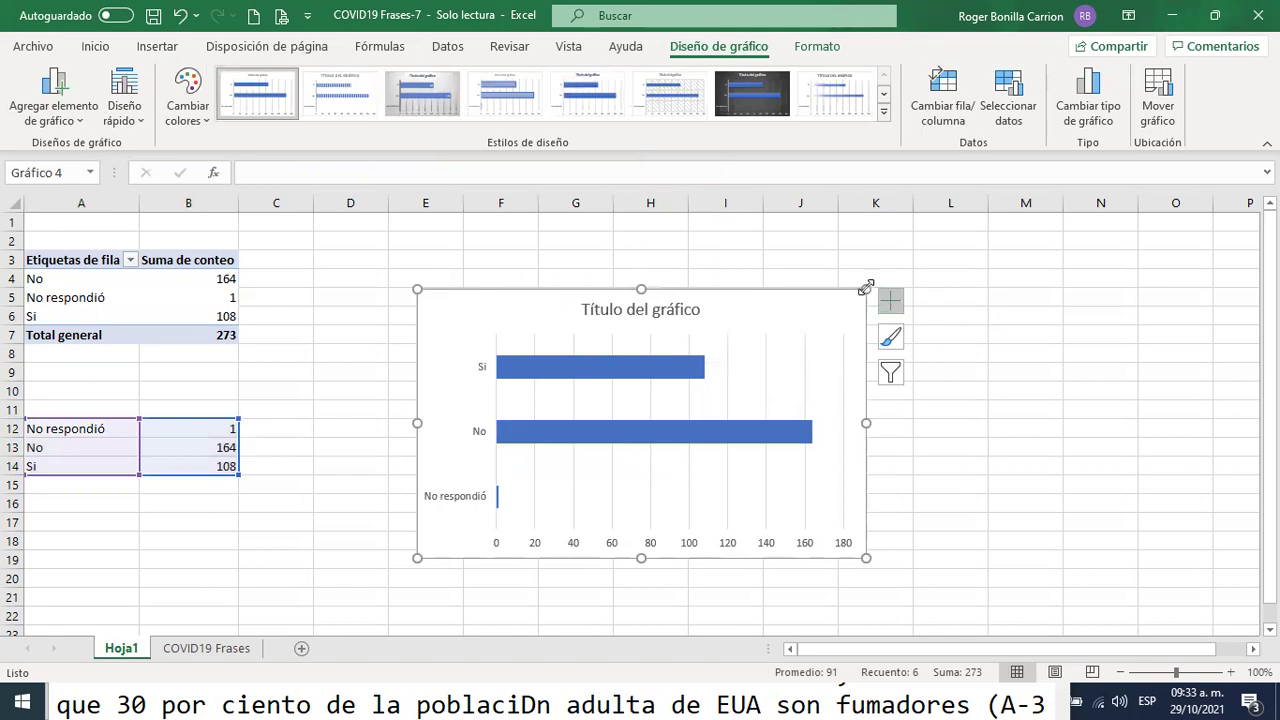
{"action": "left_click_drag", "start_coordinate": [866, 288], "coordinate": [898, 242]}
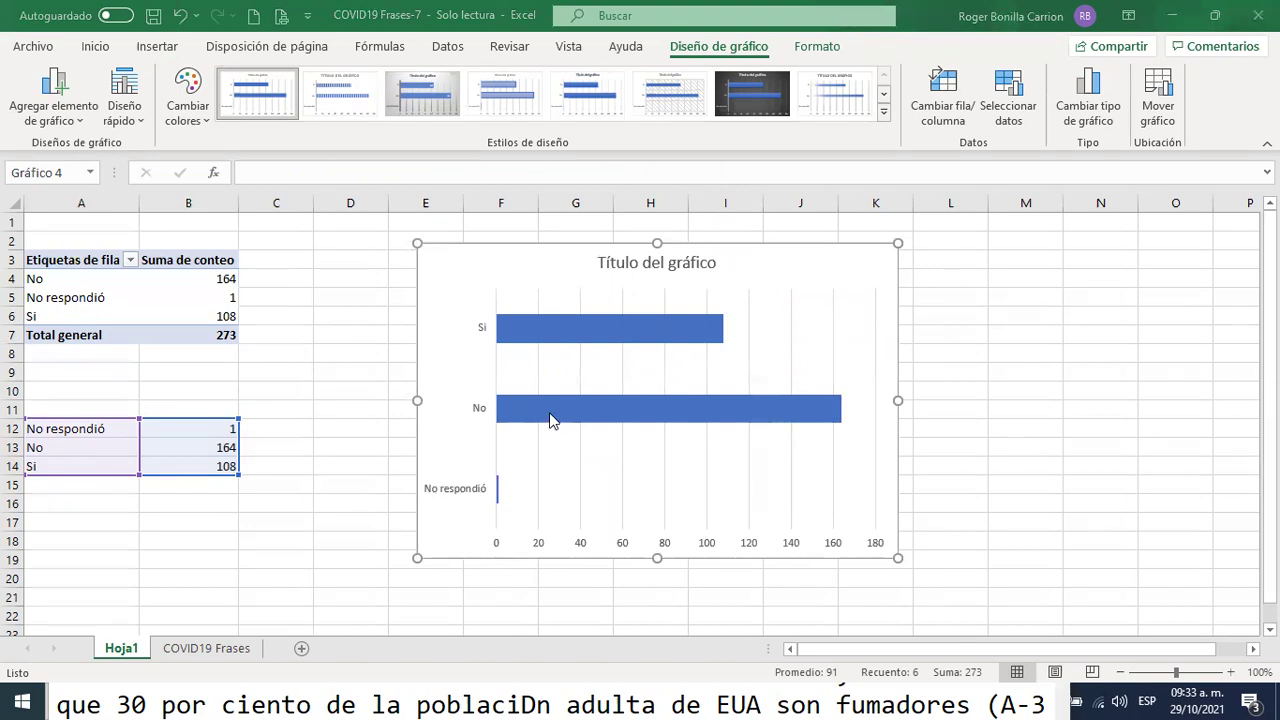
{"action": "mouse_move", "coordinate": [508, 410]}
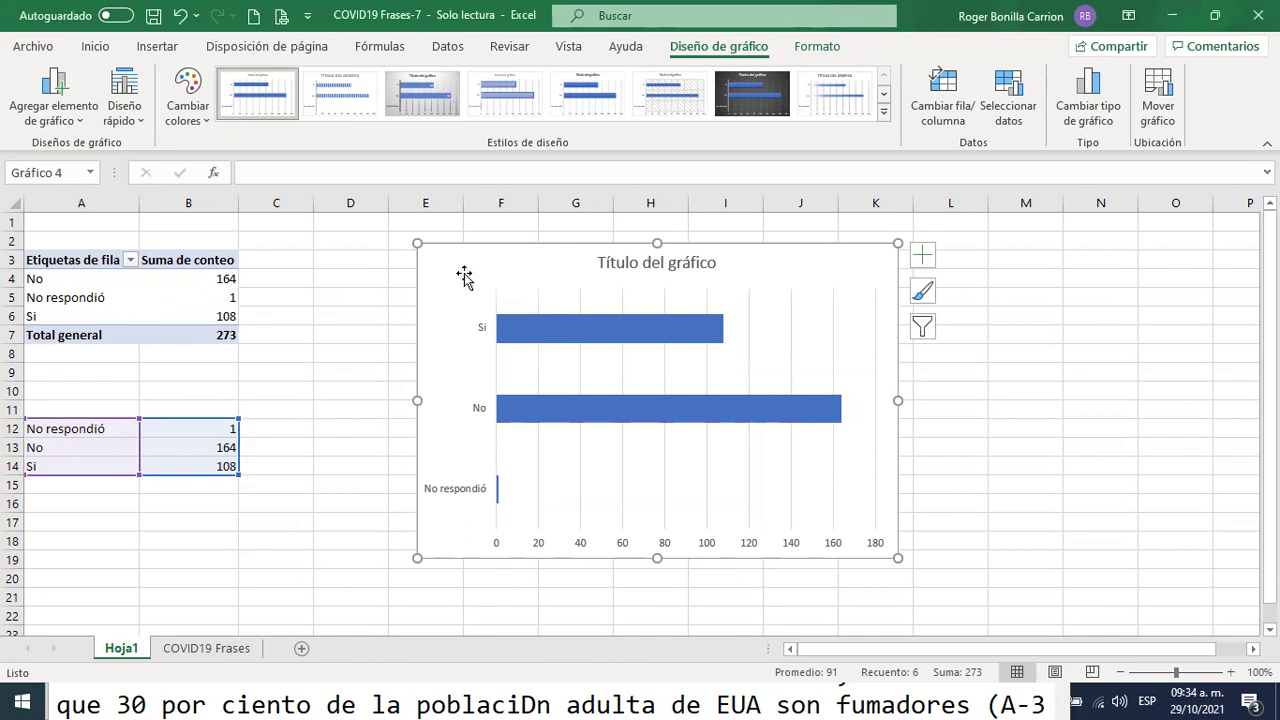
{"action": "key", "text": "Delete"}
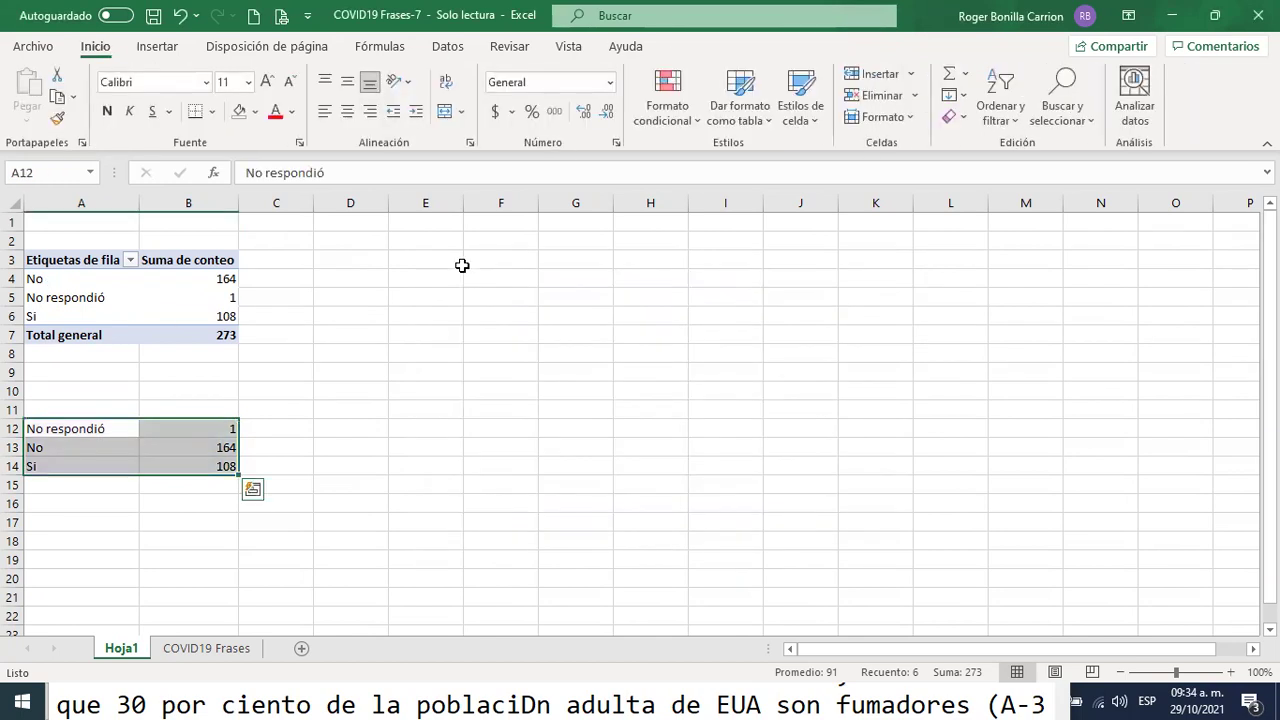
{"action": "left_click", "coordinate": [437, 279]}
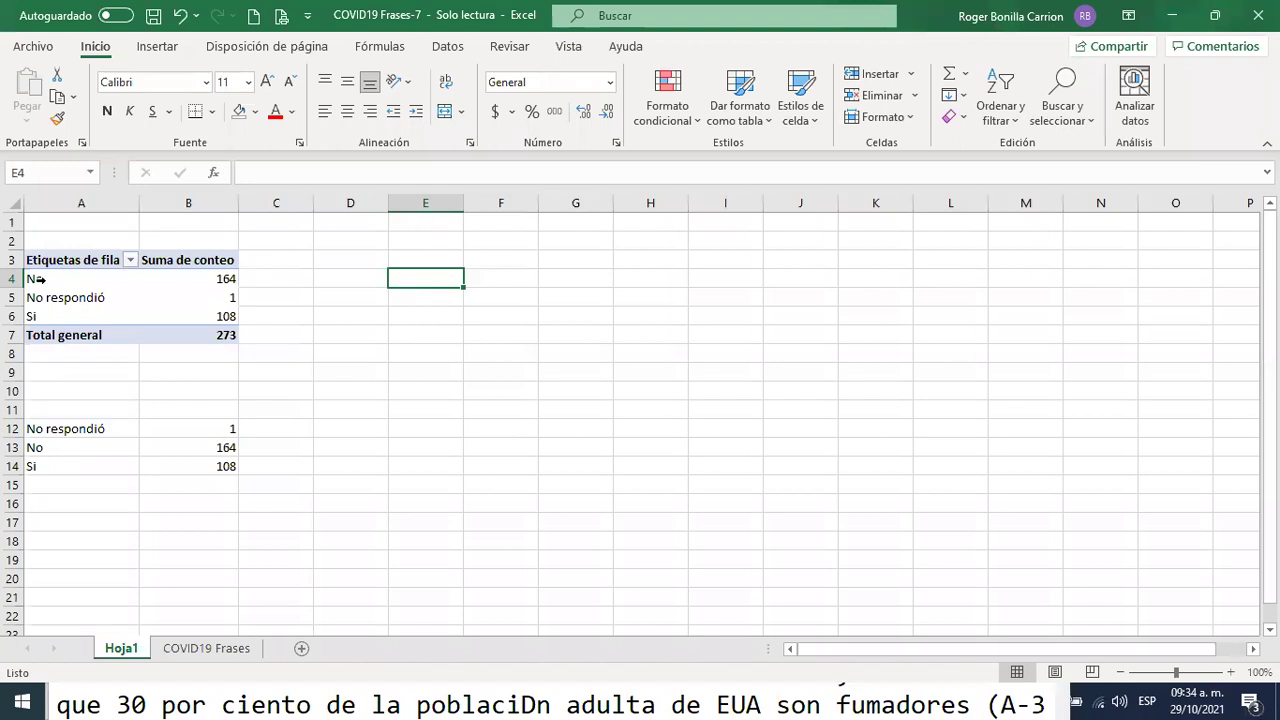
- Try a 2D pie chart from the pivot table's answer rows A4:B6, and delete it
{"action": "left_click_drag", "start_coordinate": [40, 279], "coordinate": [45, 316]}
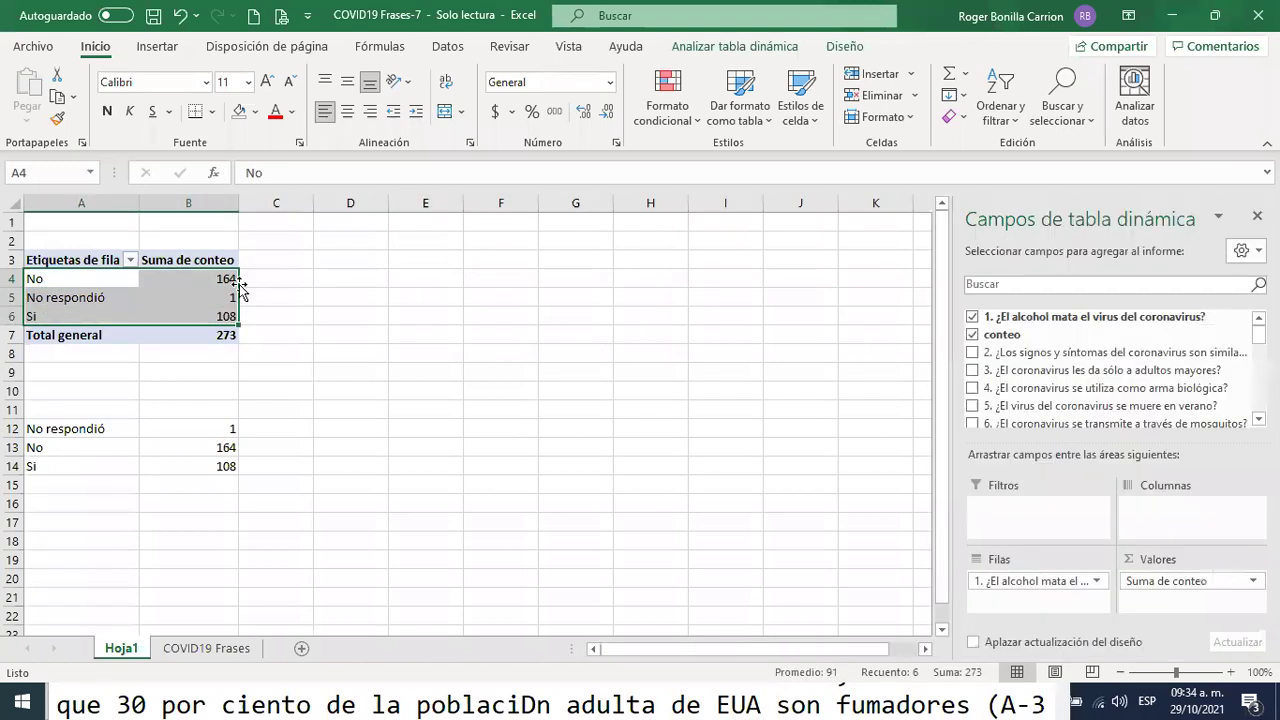
{"action": "left_click", "coordinate": [167, 45]}
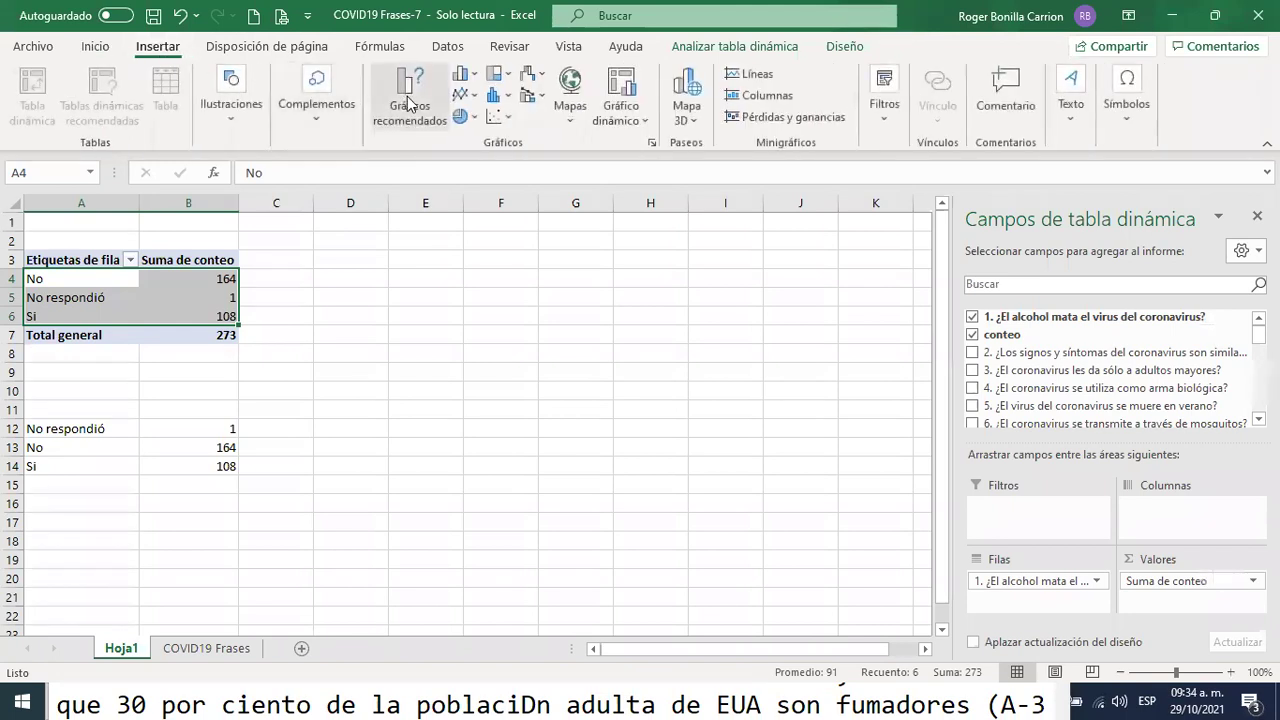
{"action": "left_click", "coordinate": [463, 117]}
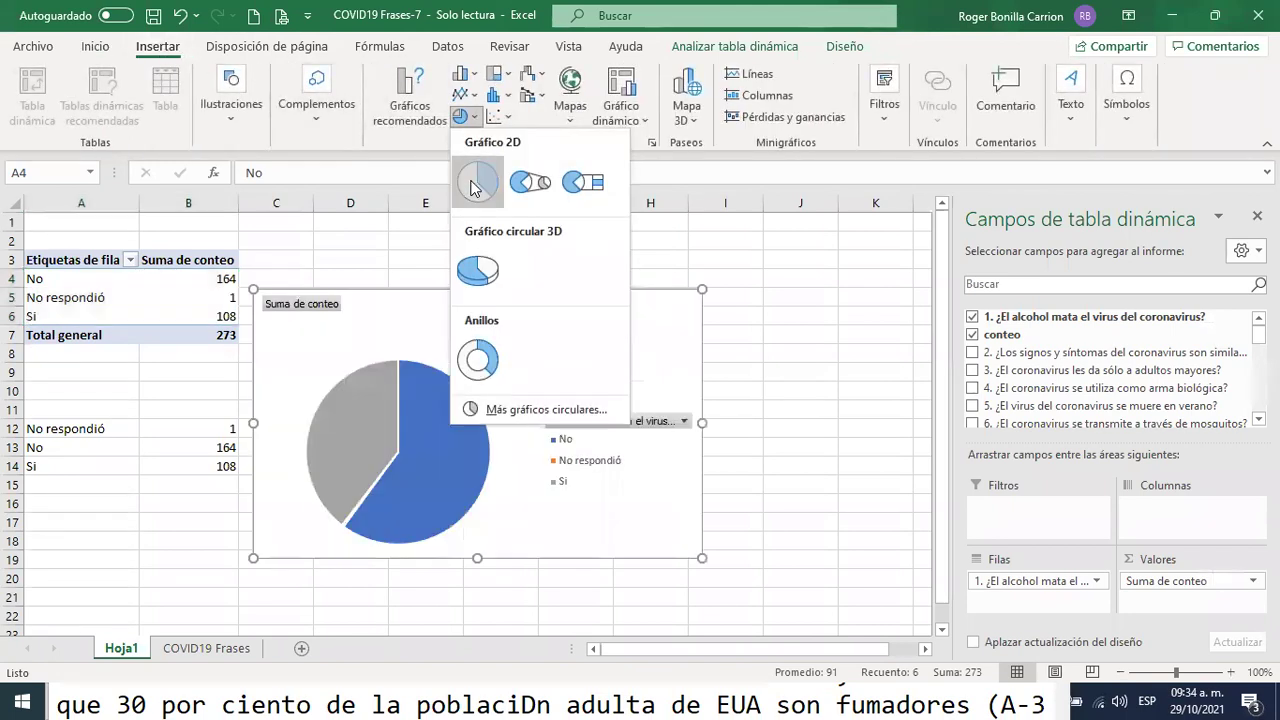
{"action": "left_click", "coordinate": [477, 181]}
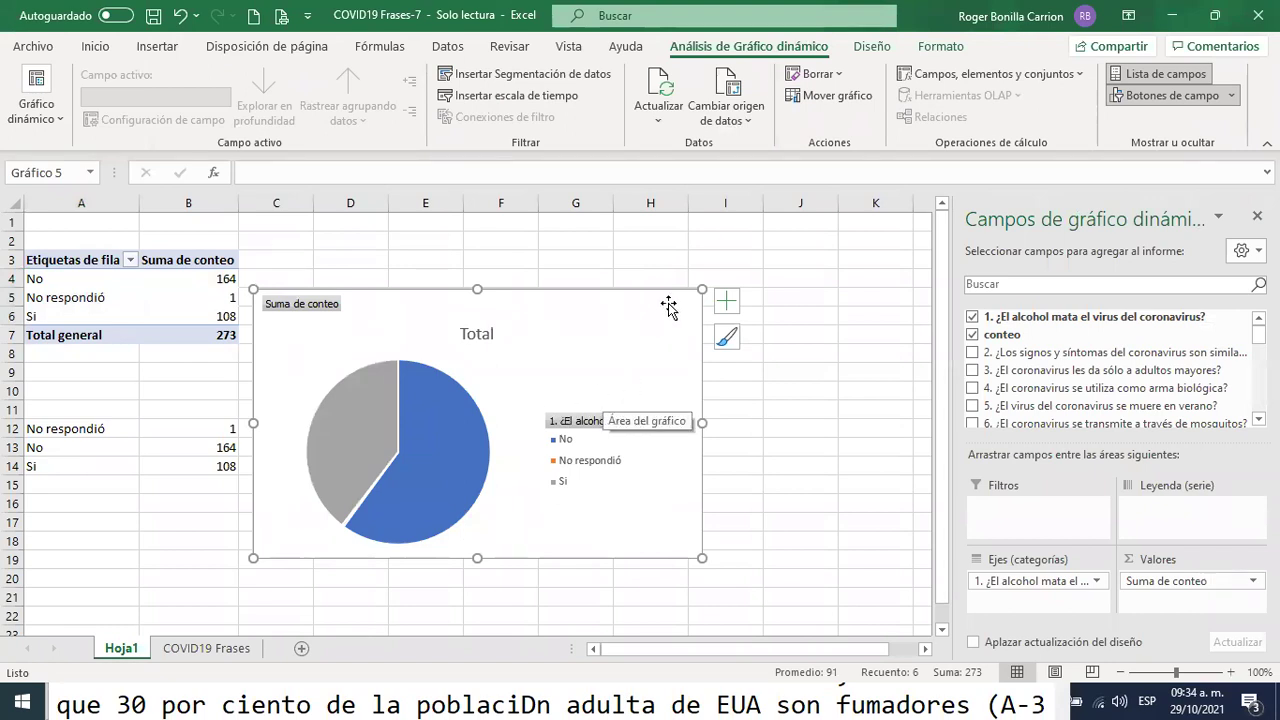
{"action": "key", "text": "Delete"}
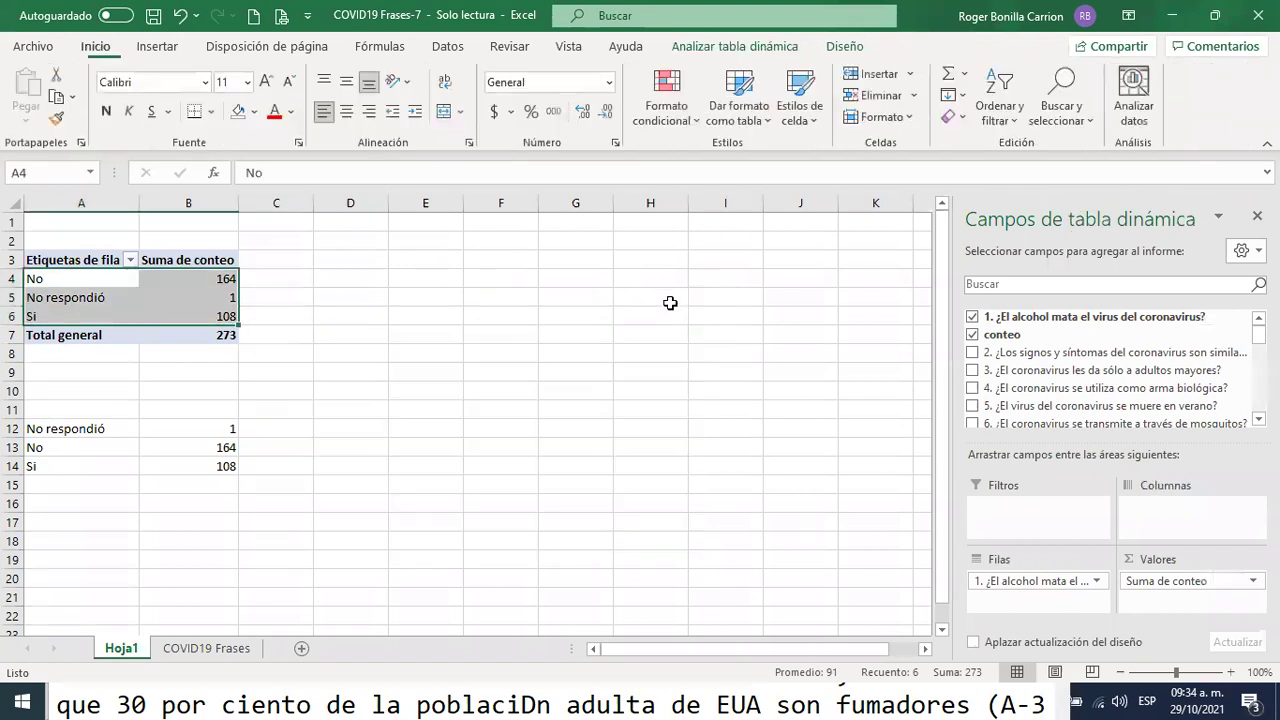
{"action": "left_click", "coordinate": [648, 316]}
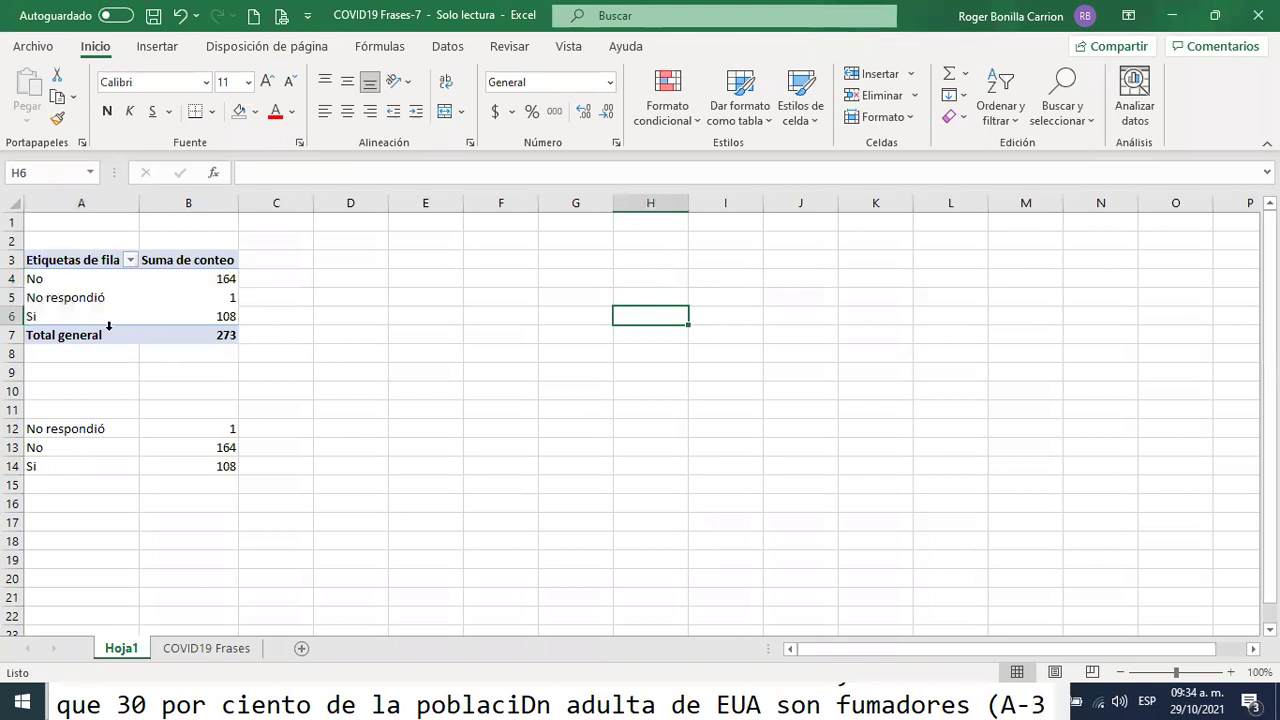
- Insert a 2D pie chart from the values-only answers in A12:B14
{"action": "left_click_drag", "start_coordinate": [33, 279], "coordinate": [72, 314]}
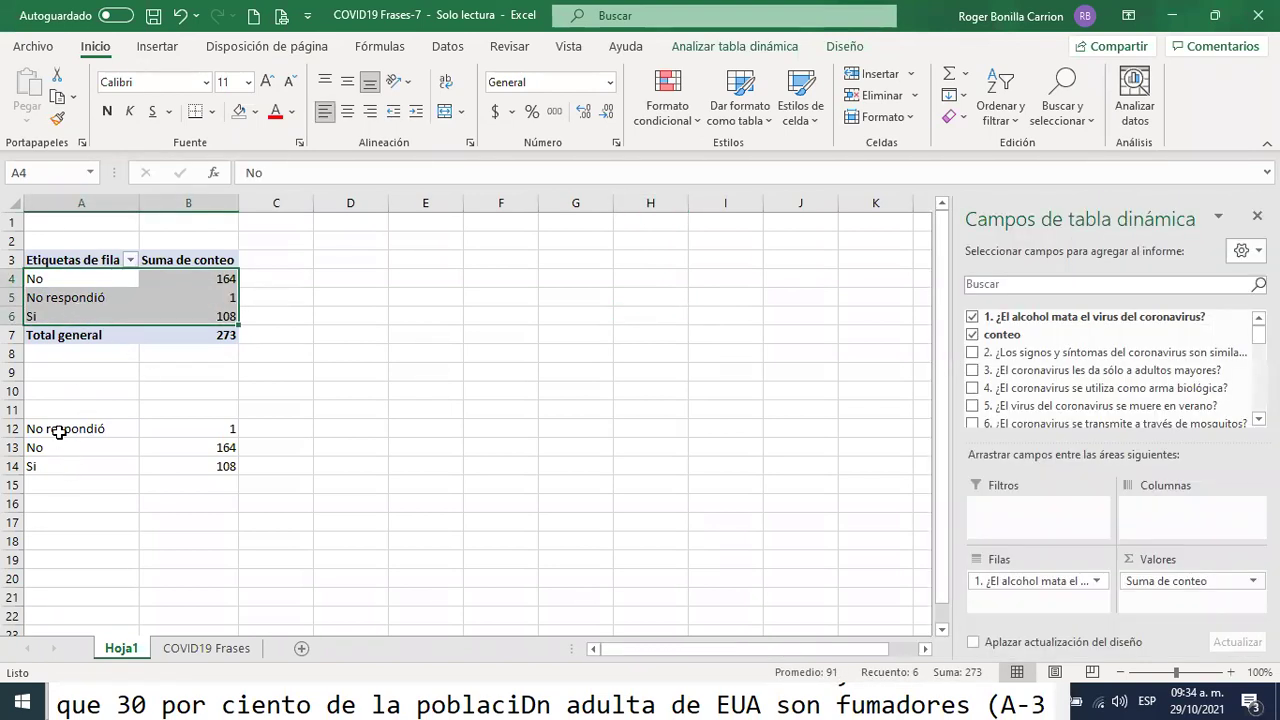
{"action": "left_click", "coordinate": [60, 432]}
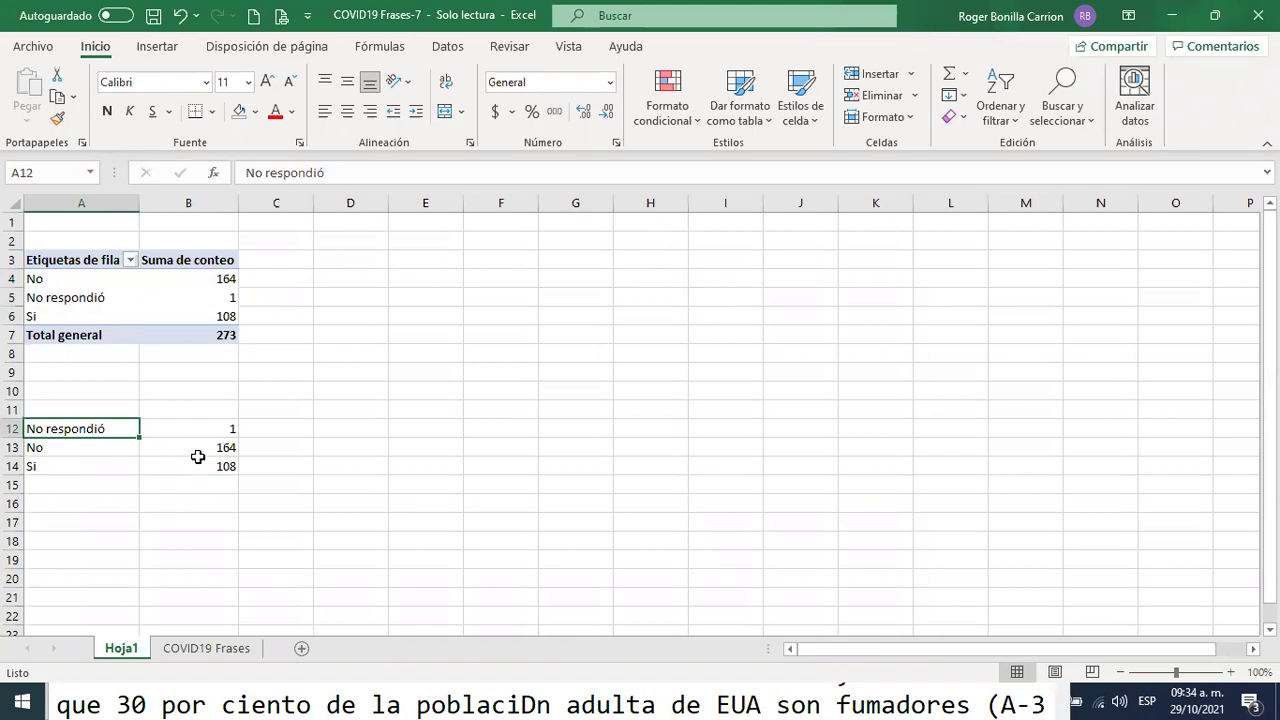
{"action": "left_click", "coordinate": [318, 448]}
{"action": "left_click_drag", "start_coordinate": [66, 430], "coordinate": [185, 468]}
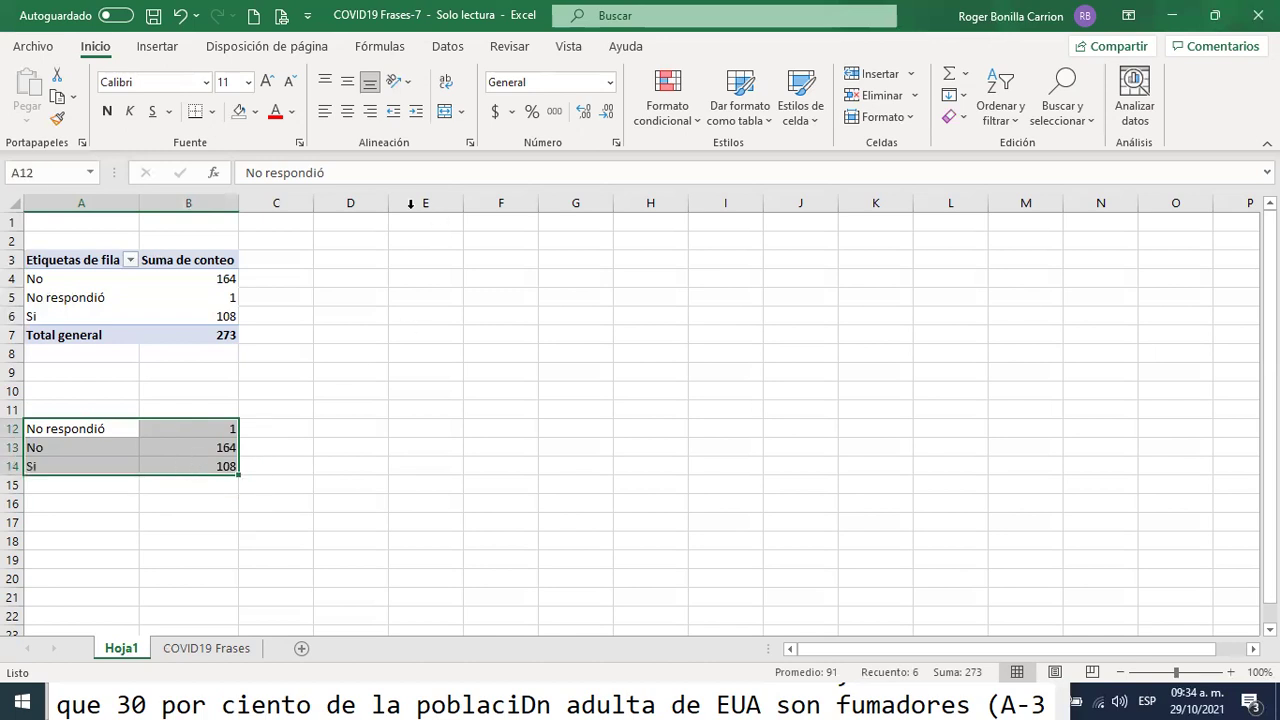
{"action": "left_click", "coordinate": [160, 47]}
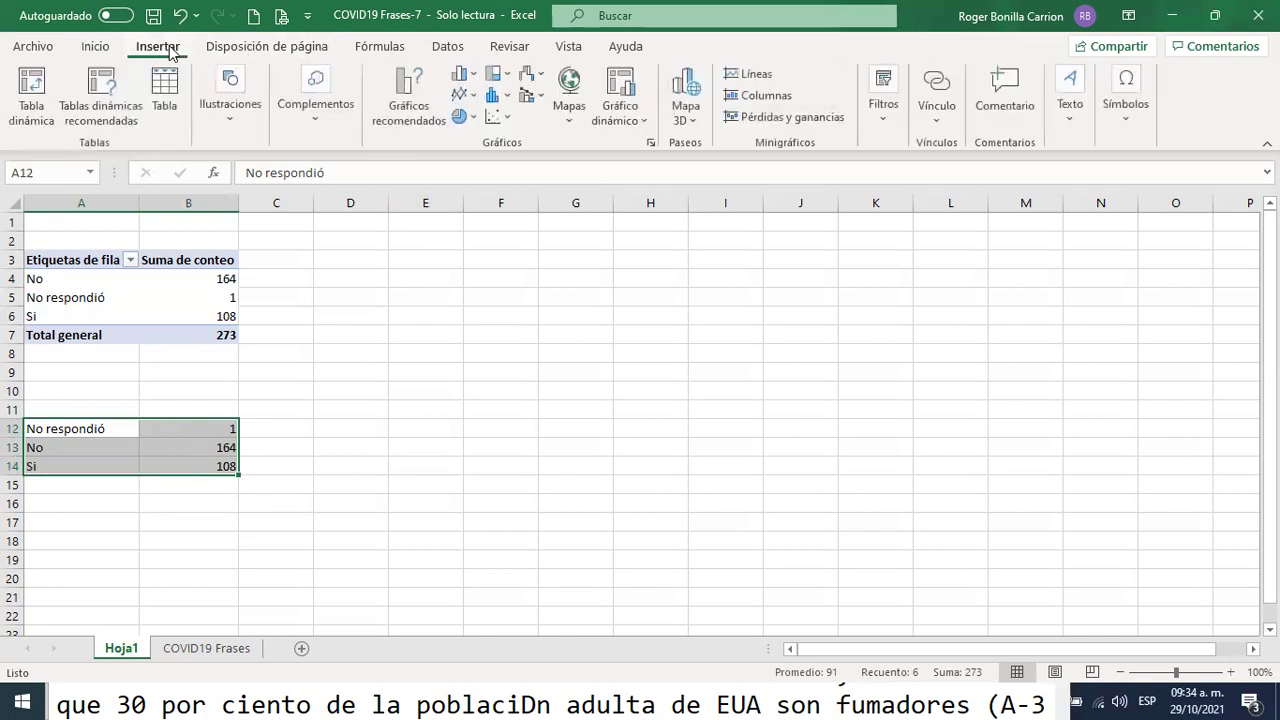
{"action": "left_click", "coordinate": [460, 118]}
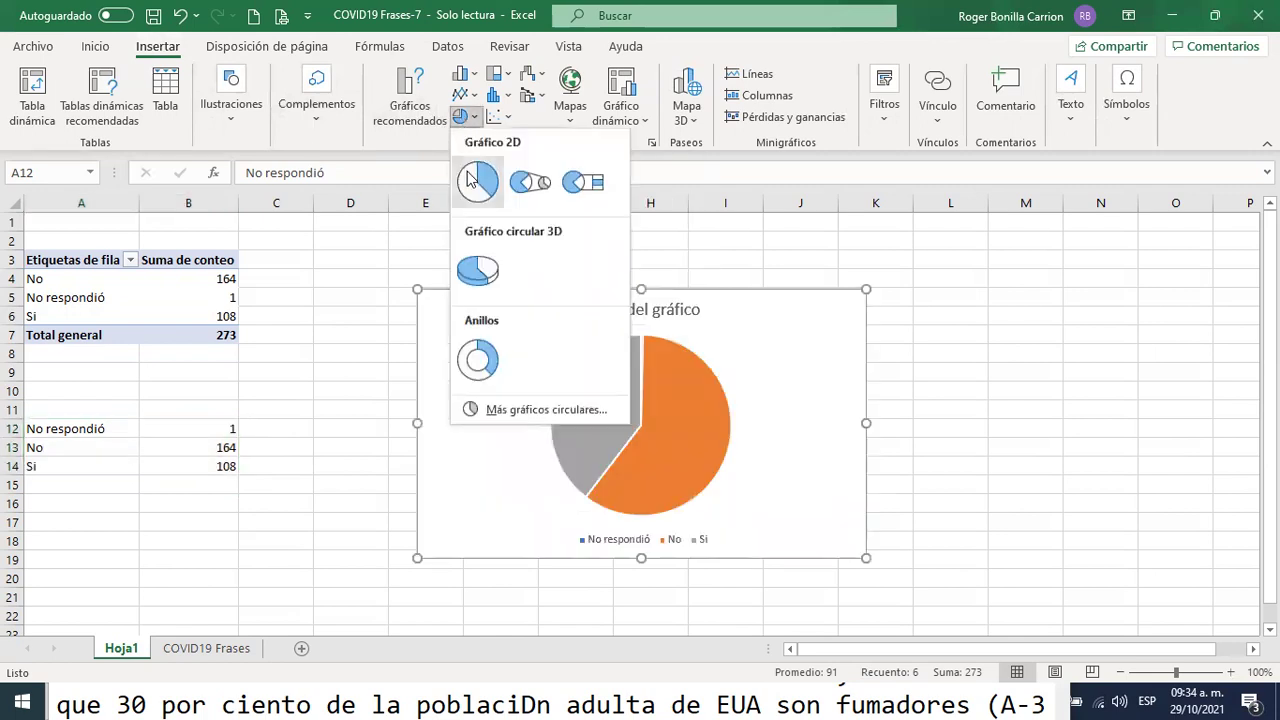
{"action": "left_click", "coordinate": [470, 180]}
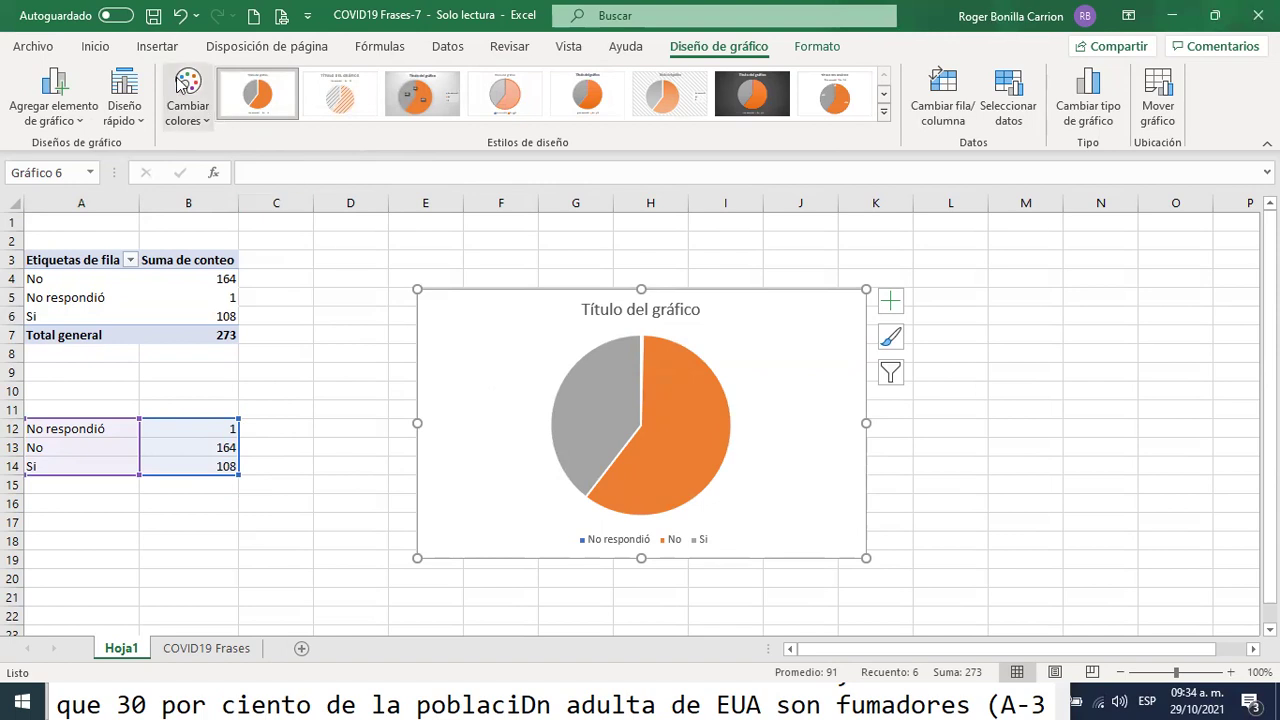
- Try the third chart style on the pie, return to the first style, and apply the first quick layout with category names and percentages
{"action": "left_click", "coordinate": [416, 97]}
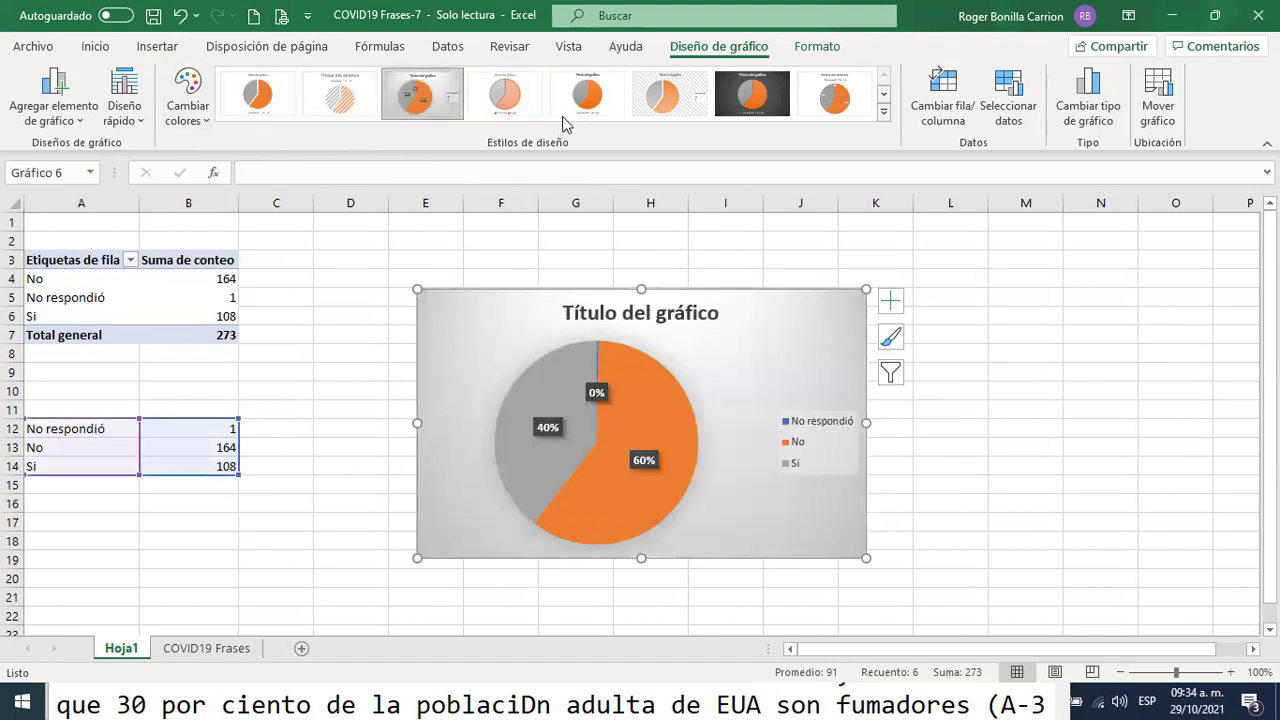
{"action": "left_click", "coordinate": [257, 95]}
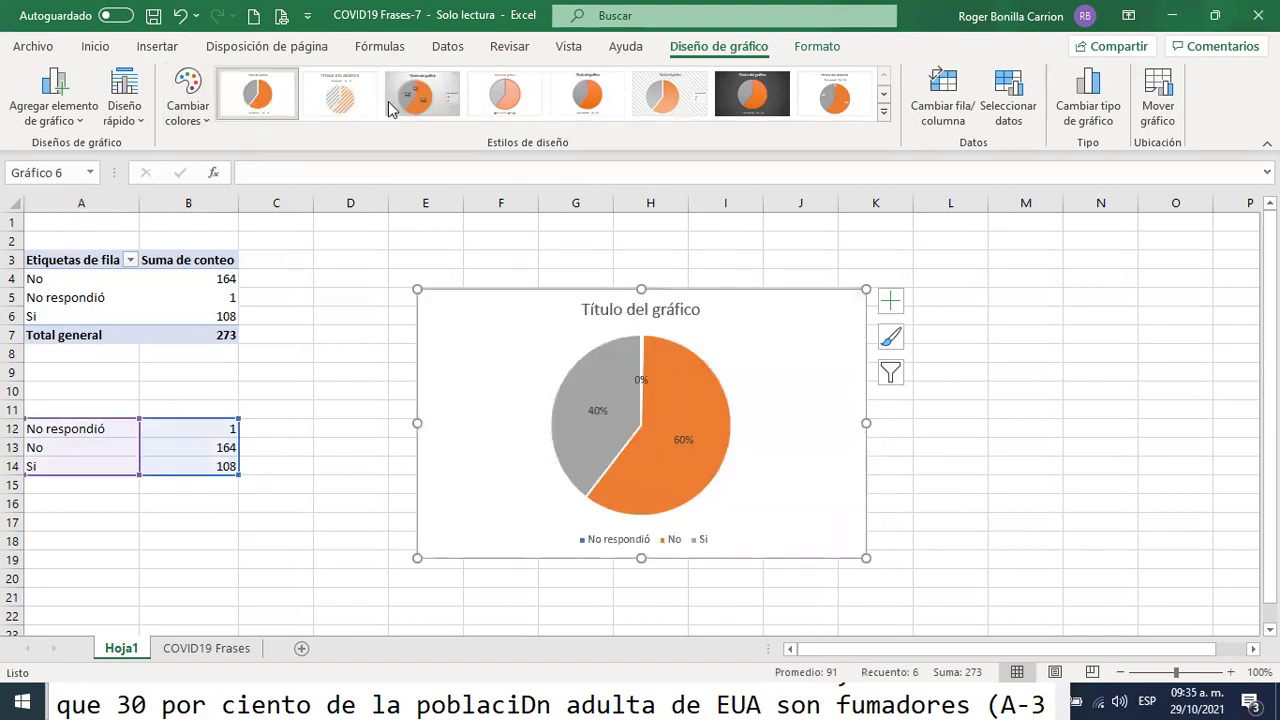
{"action": "left_click", "coordinate": [128, 95]}
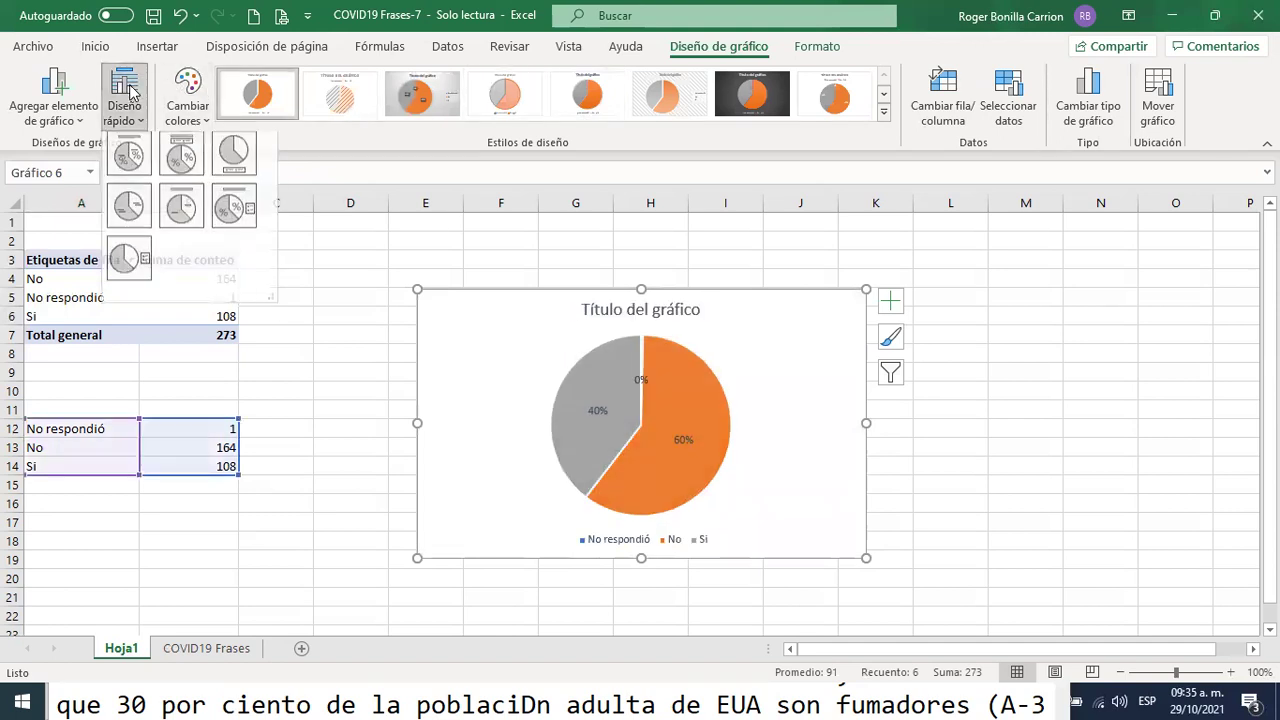
{"action": "left_click", "coordinate": [130, 168]}
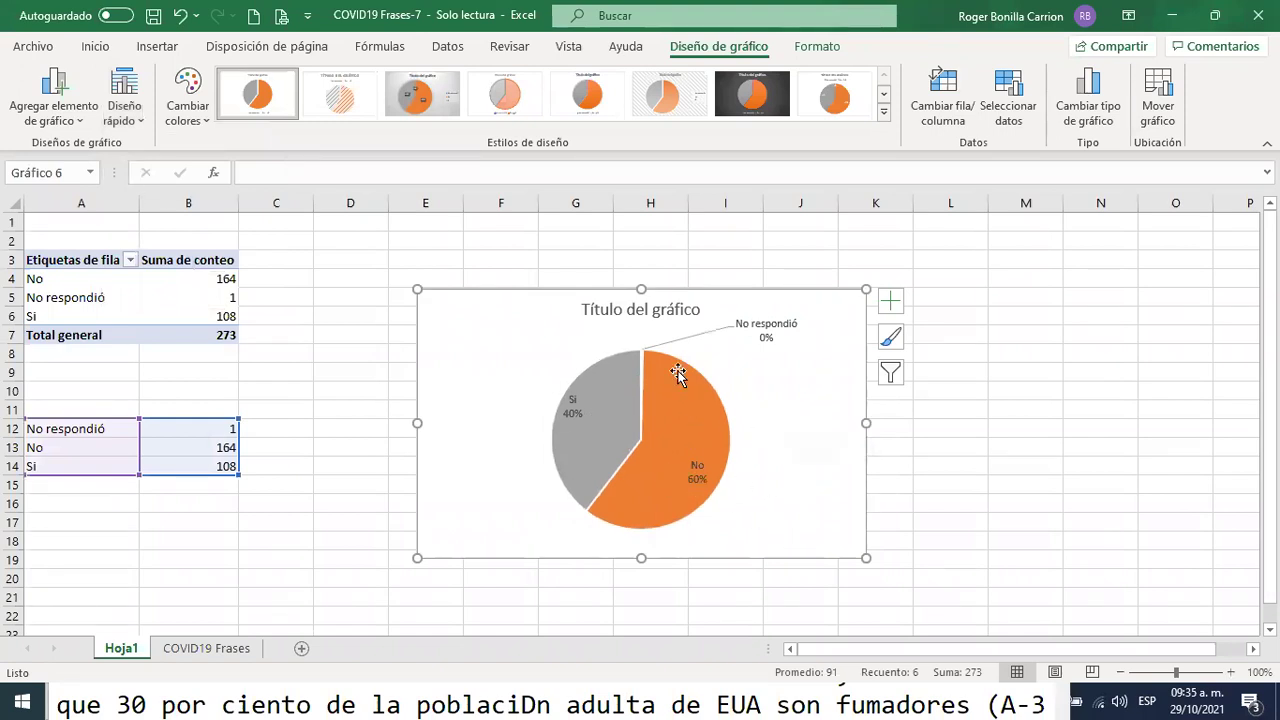
- Enlarge the pie chart so that its upper-left corner reaches about cell D2
{"action": "left_click_drag", "start_coordinate": [415, 288], "coordinate": [377, 231]}
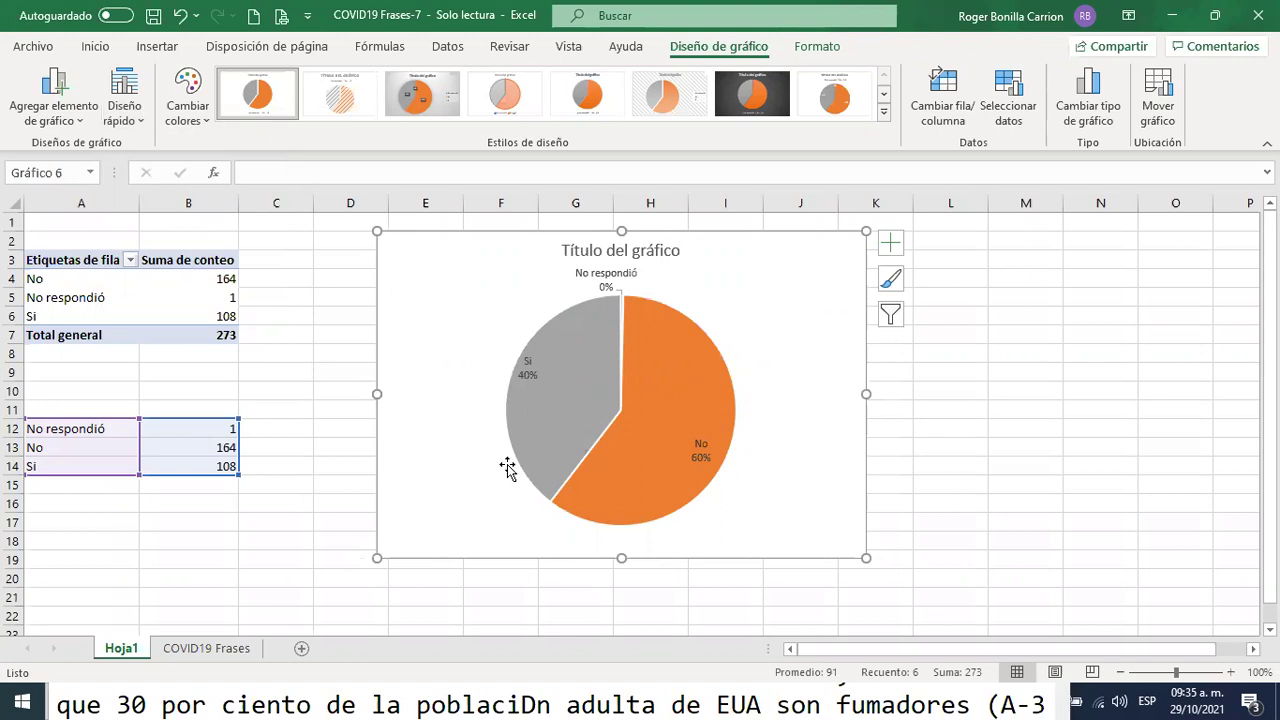
{"action": "left_click", "coordinate": [626, 251]}
{"action": "double_click", "coordinate": [583, 252]}
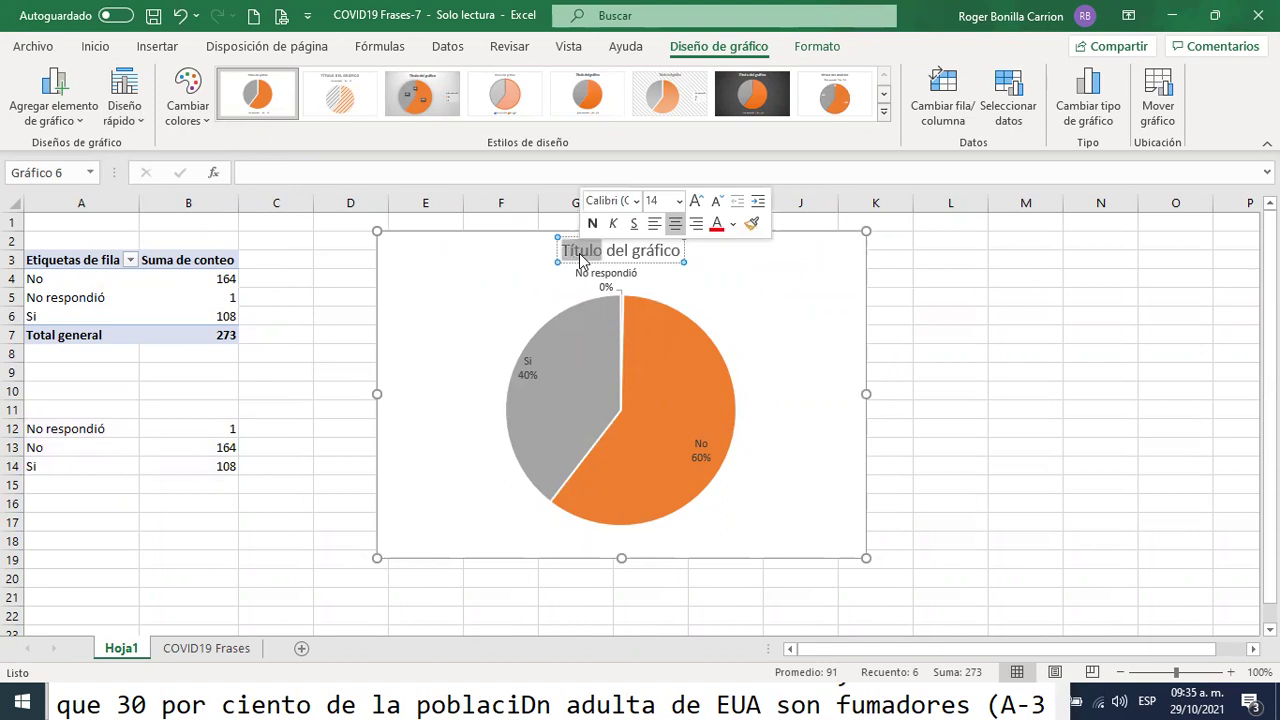
{"action": "left_click", "coordinate": [986, 408]}
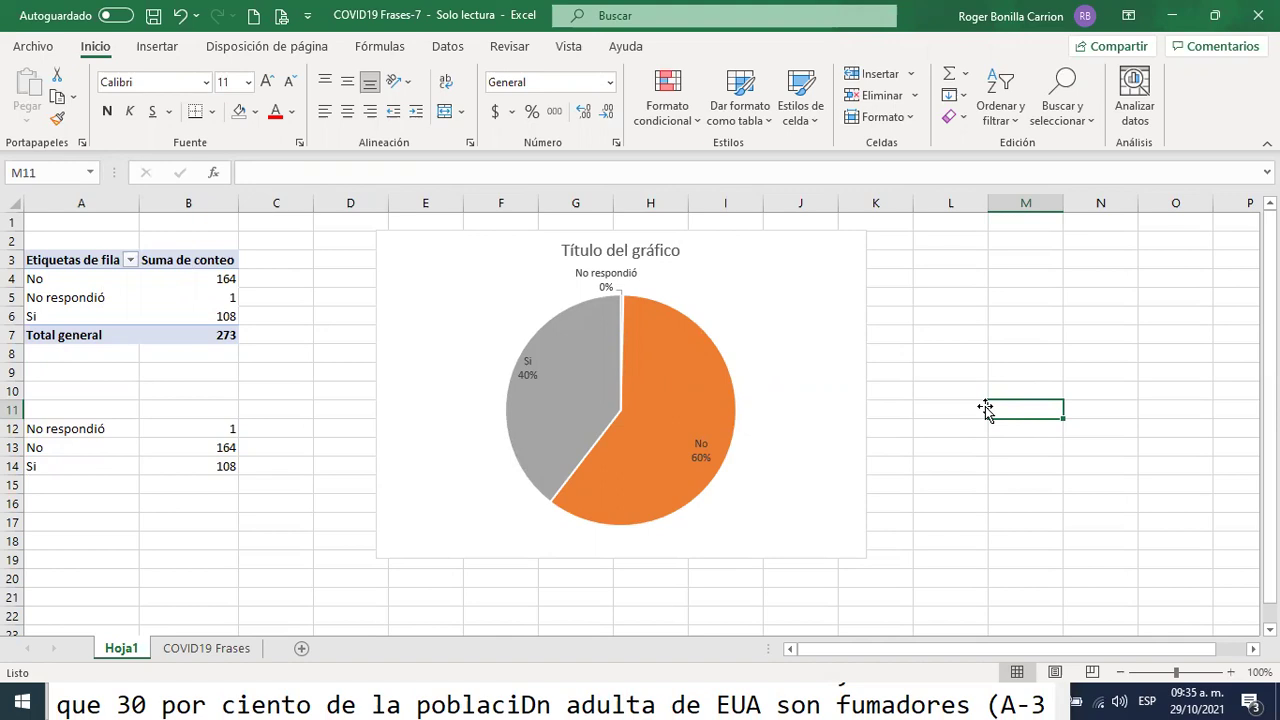
- Look over the question columns on the COVID19 Frases sheet and switch to the course page in Firefox
{"action": "left_click", "coordinate": [206, 648]}
{"action": "left_click", "coordinate": [168, 288]}
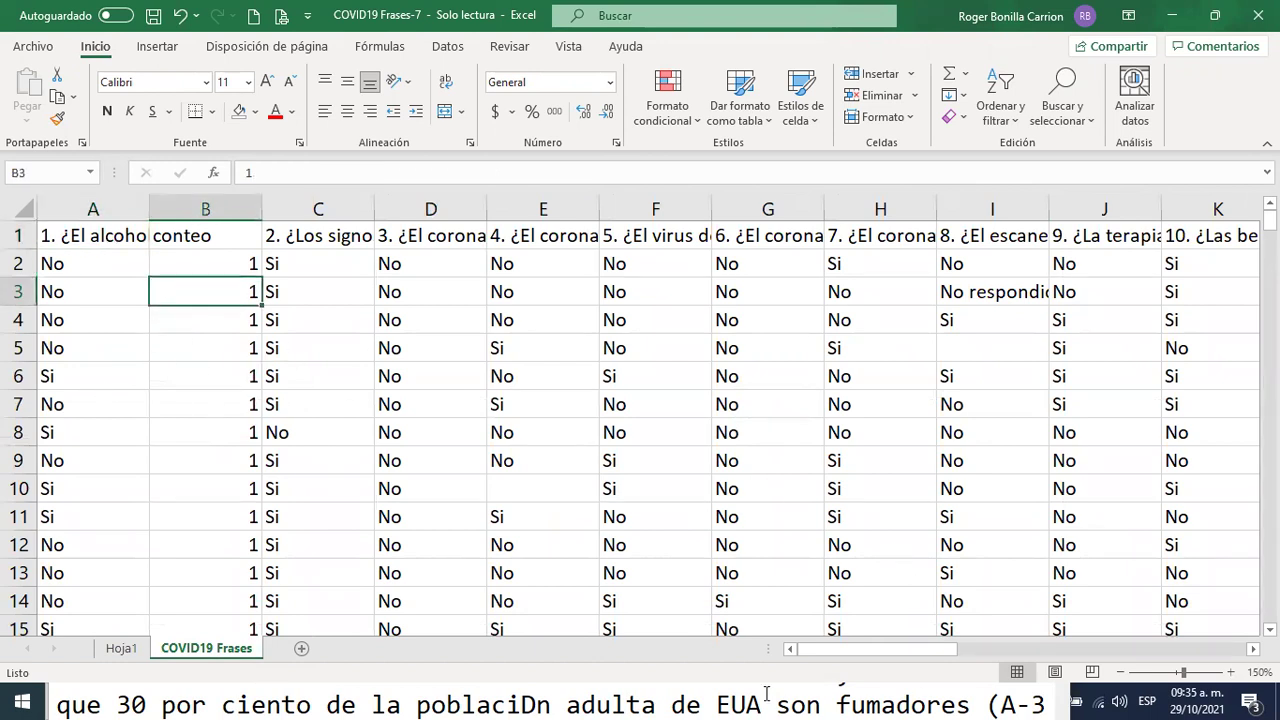
{"action": "key", "text": "alt+Tab"}
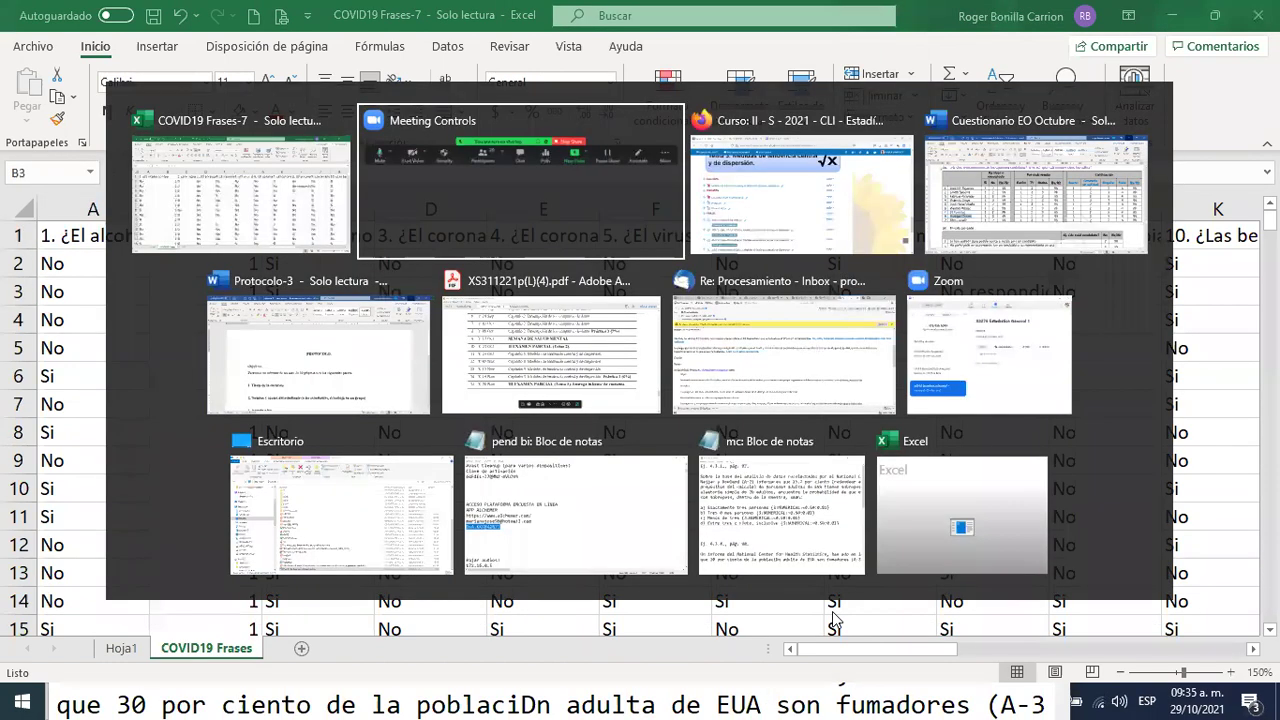
{"action": "key", "text": "alt+Tab"}
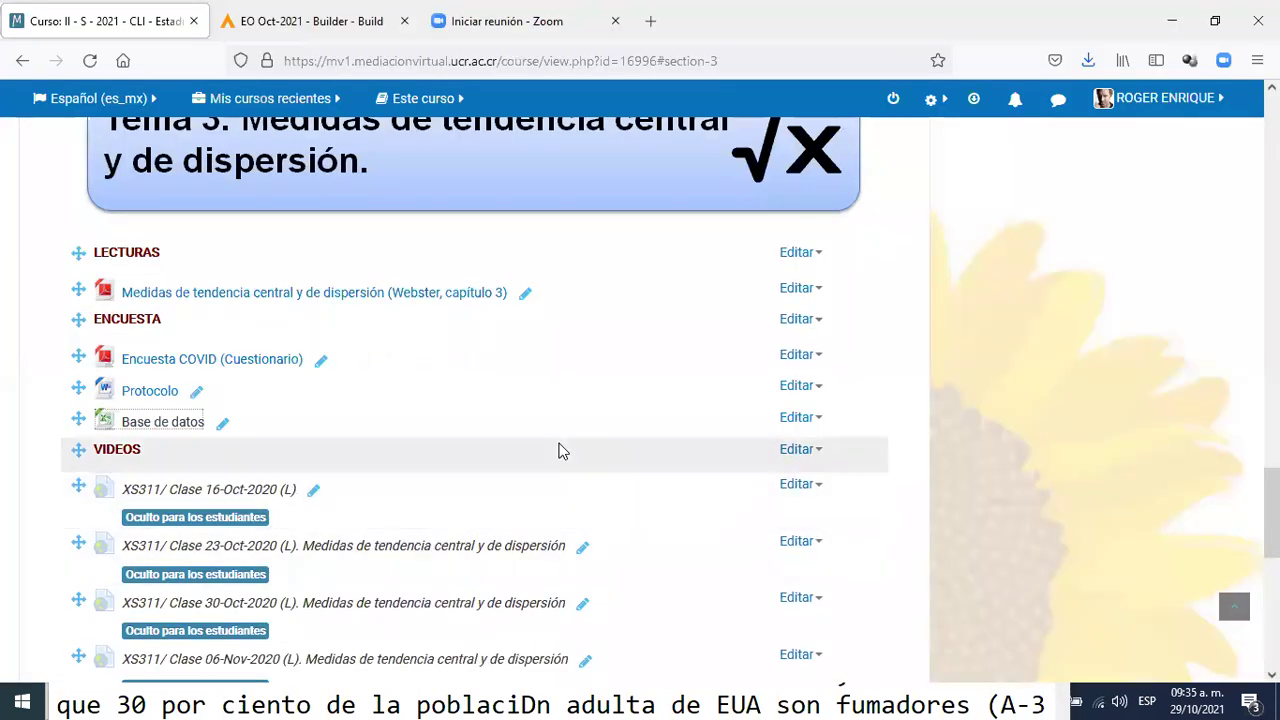
- Switch to the Protocolo-3 document in Word to view the required parts of the report
{"action": "key", "text": "alt+Tab"}
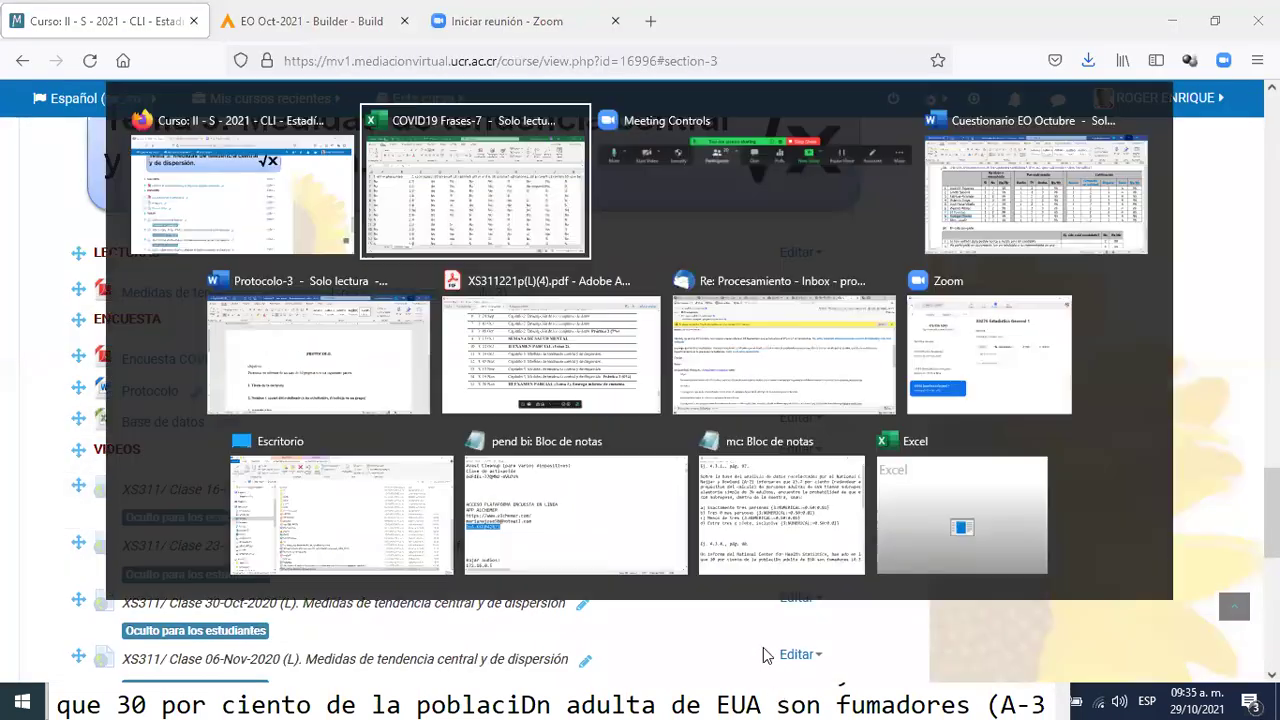
{"action": "key", "text": "Tab"}
{"action": "key", "text": "Tab"}
{"action": "key", "text": "Tab"}
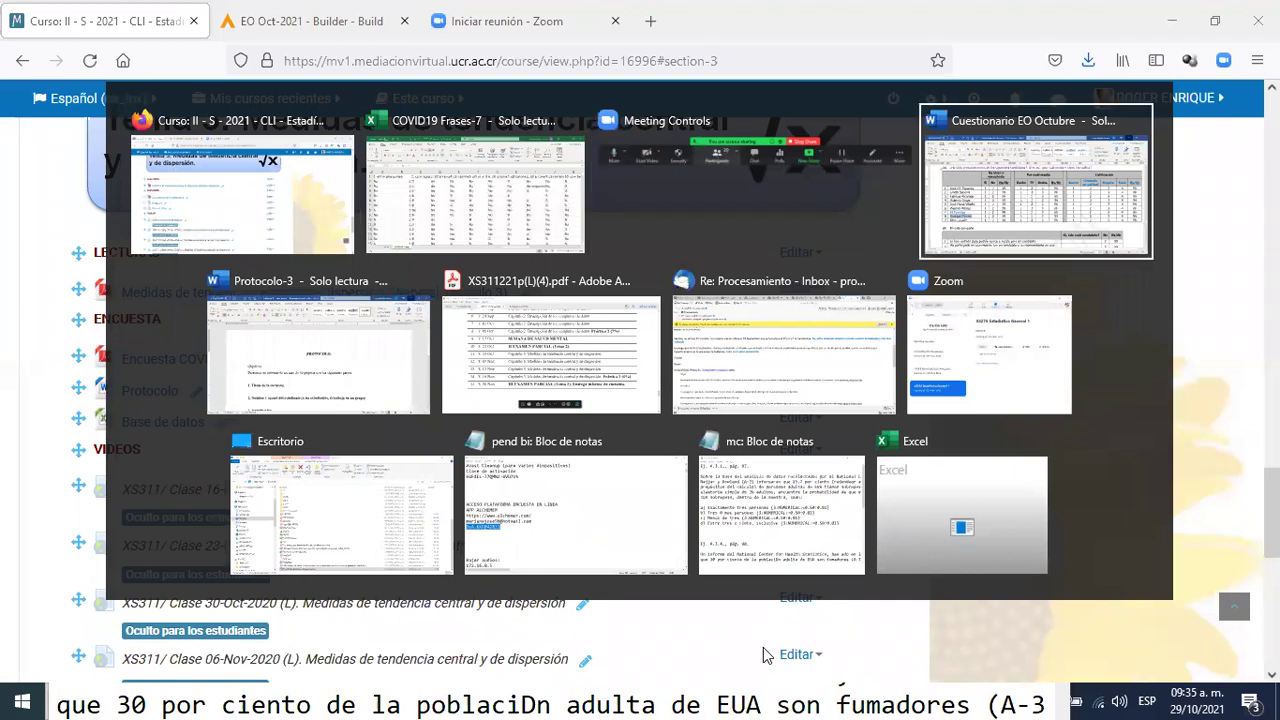
{"action": "key", "text": "Escape"}
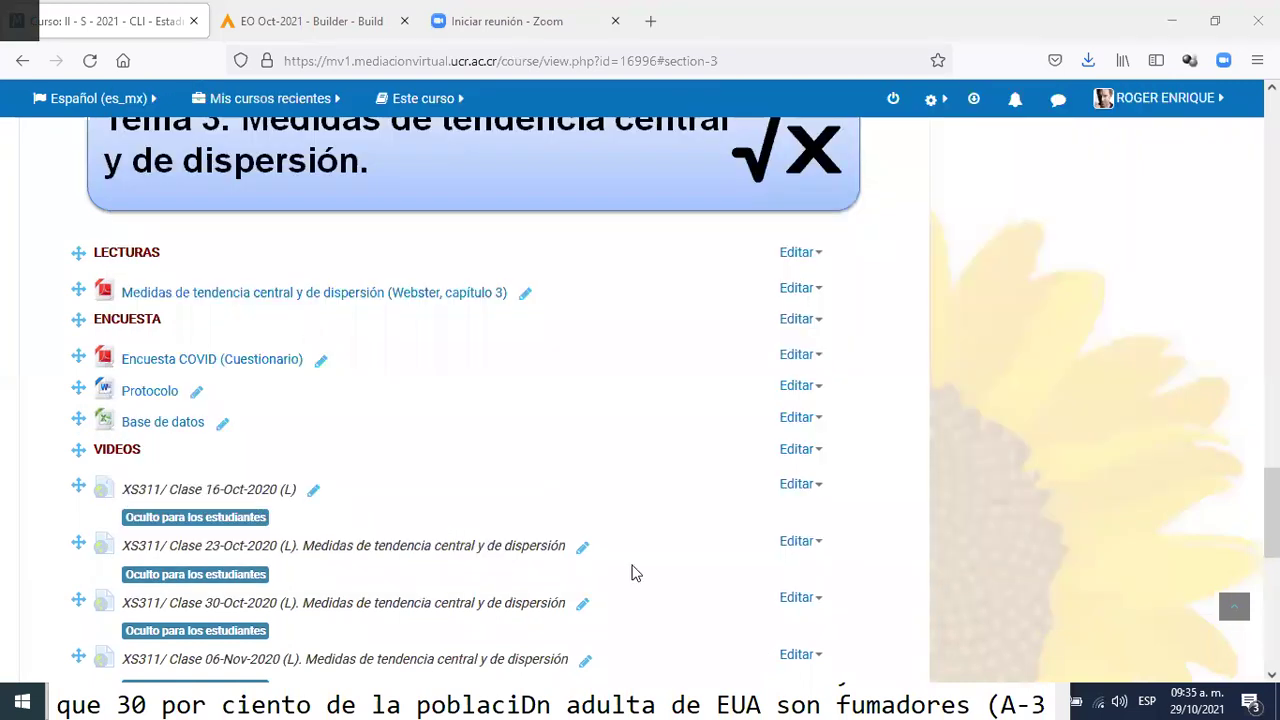
{"action": "key", "text": "alt+Tab"}
{"action": "key", "text": "alt+Tab"}
{"action": "key", "text": "alt+Tab"}
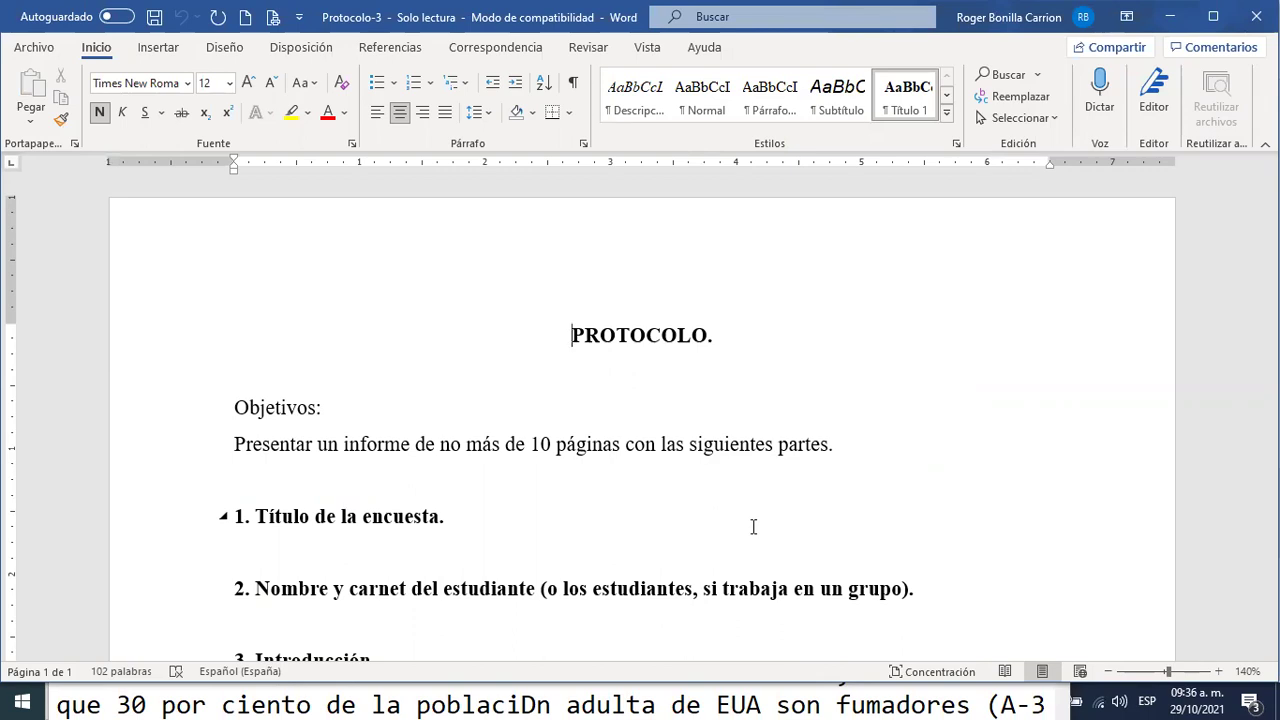
- Switch back to the COVID19 Frases-7 workbook in Excel and show its Hoja1 sheet
{"action": "key", "text": "alt+Tab"}
{"action": "key", "text": "alt+Tab"}
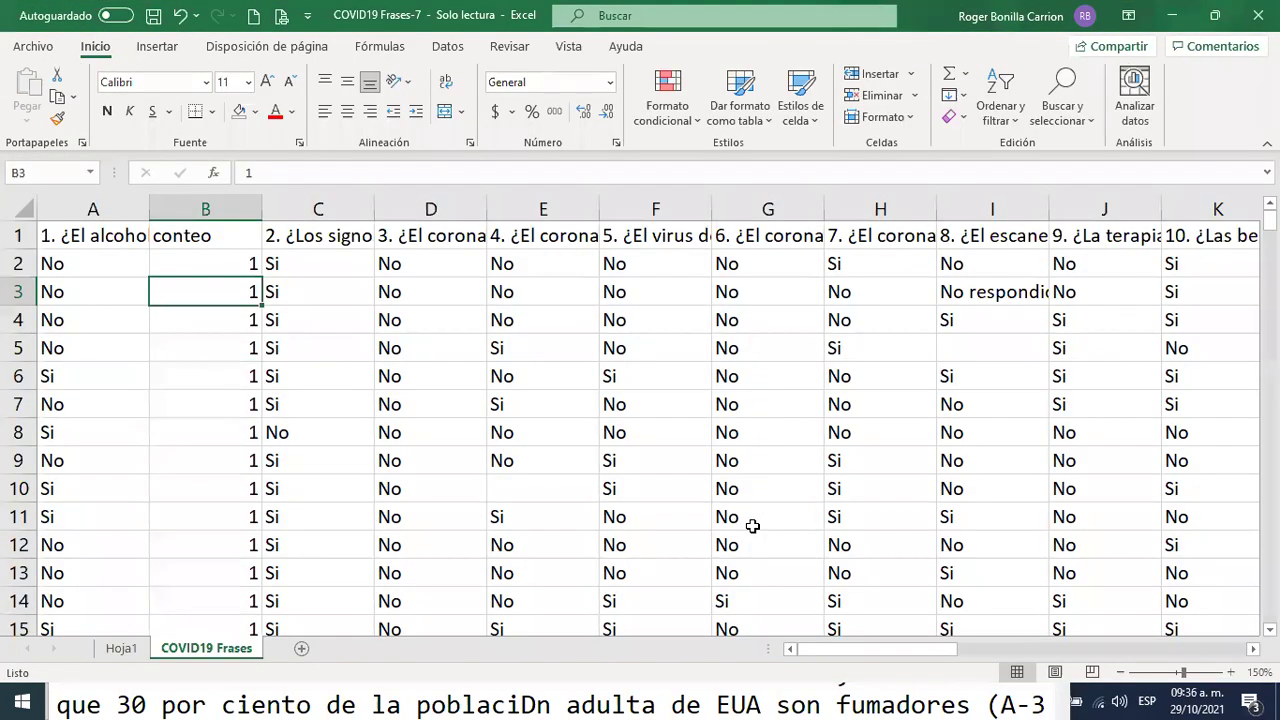
{"action": "left_click", "coordinate": [115, 649]}
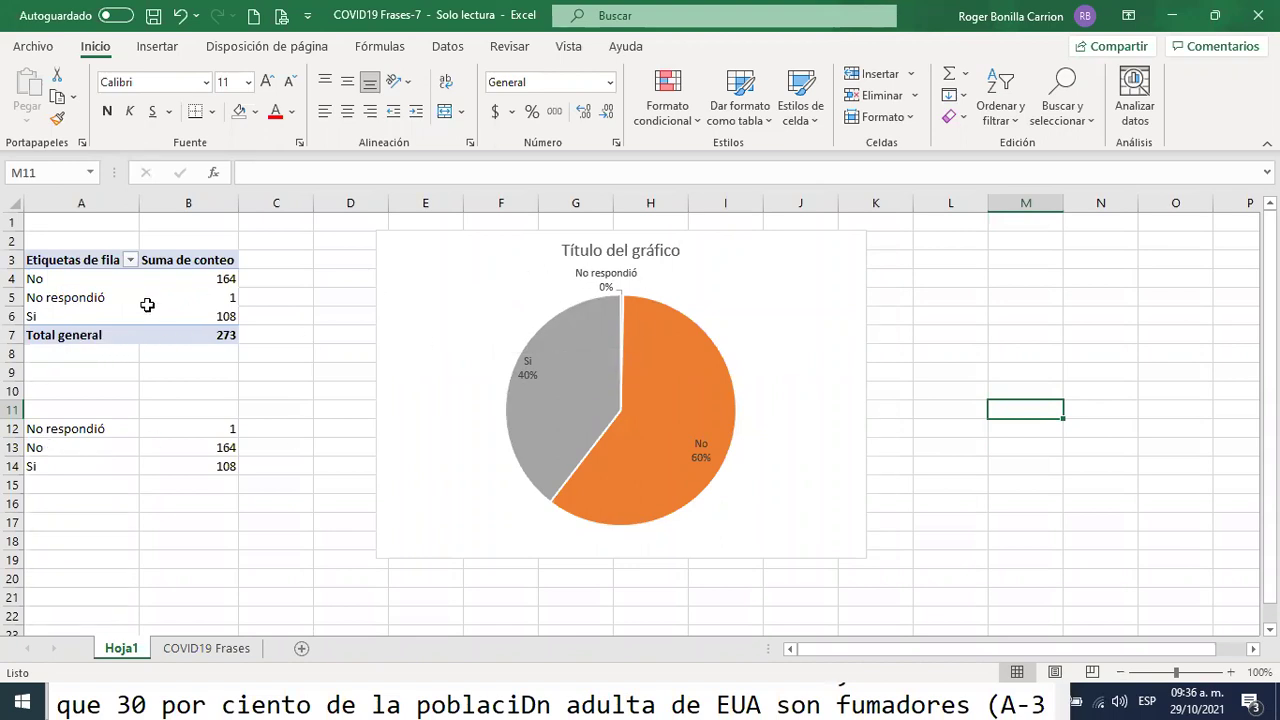
{"action": "left_click", "coordinate": [198, 652]}
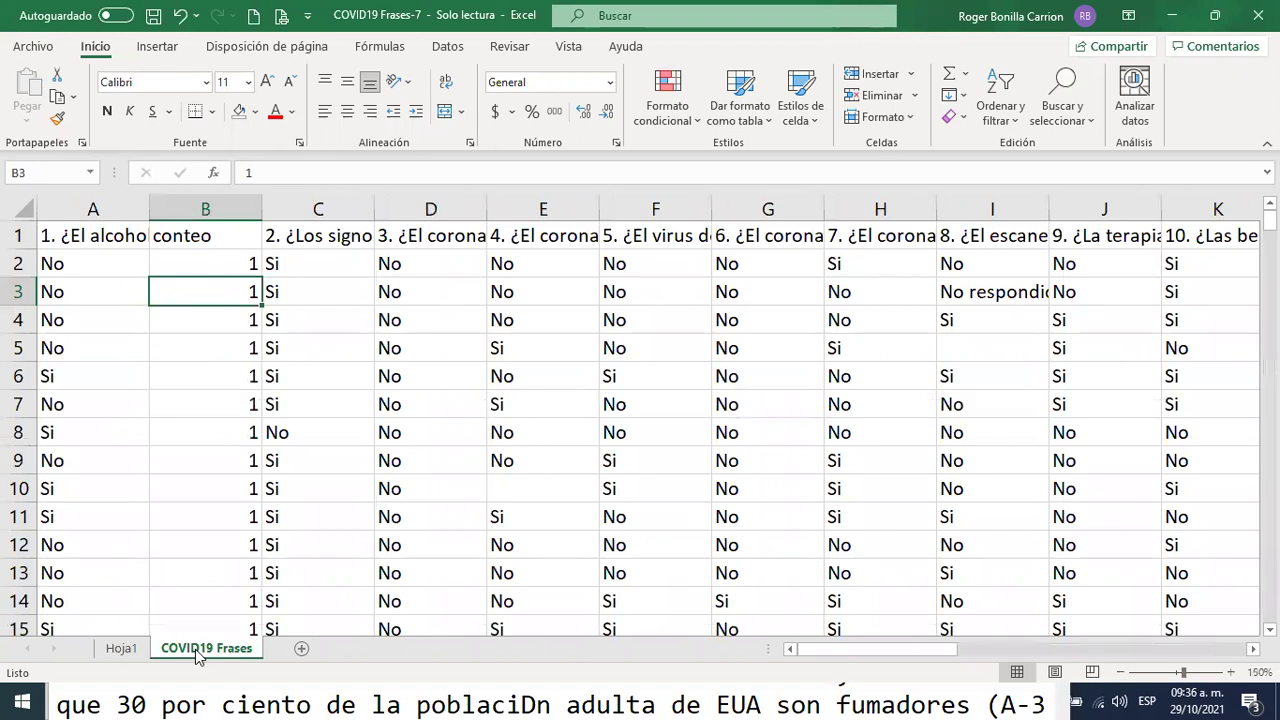
{"action": "left_click", "coordinate": [122, 648]}
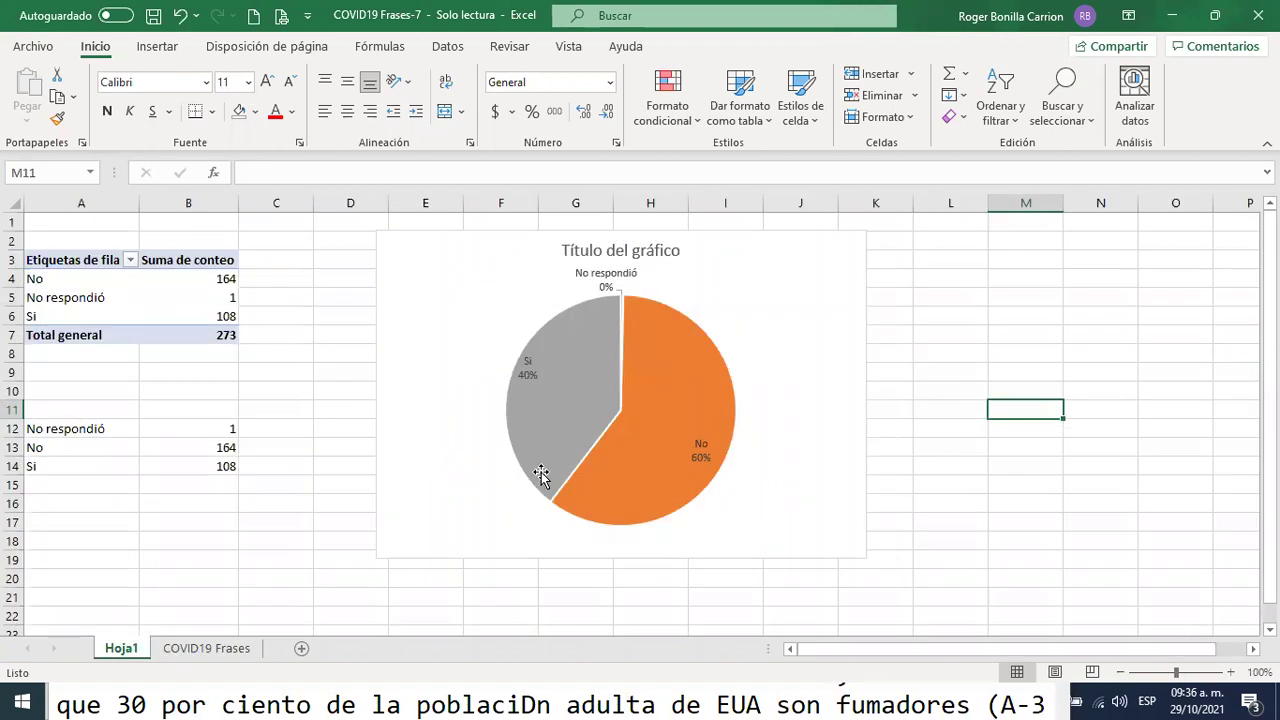
- Replace question 1 with question 2, on coronavirus signs and symptoms, as the pivot table's row field
{"action": "left_click", "coordinate": [124, 287]}
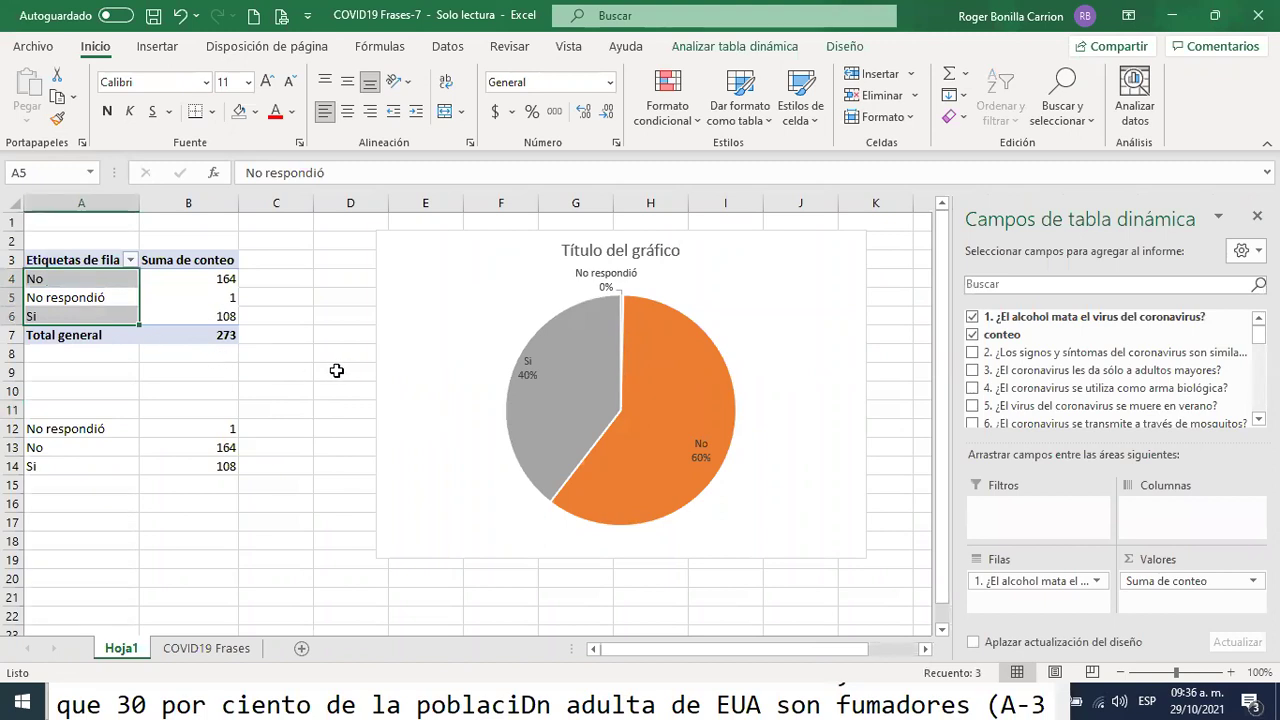
{"action": "left_click", "coordinate": [973, 318]}
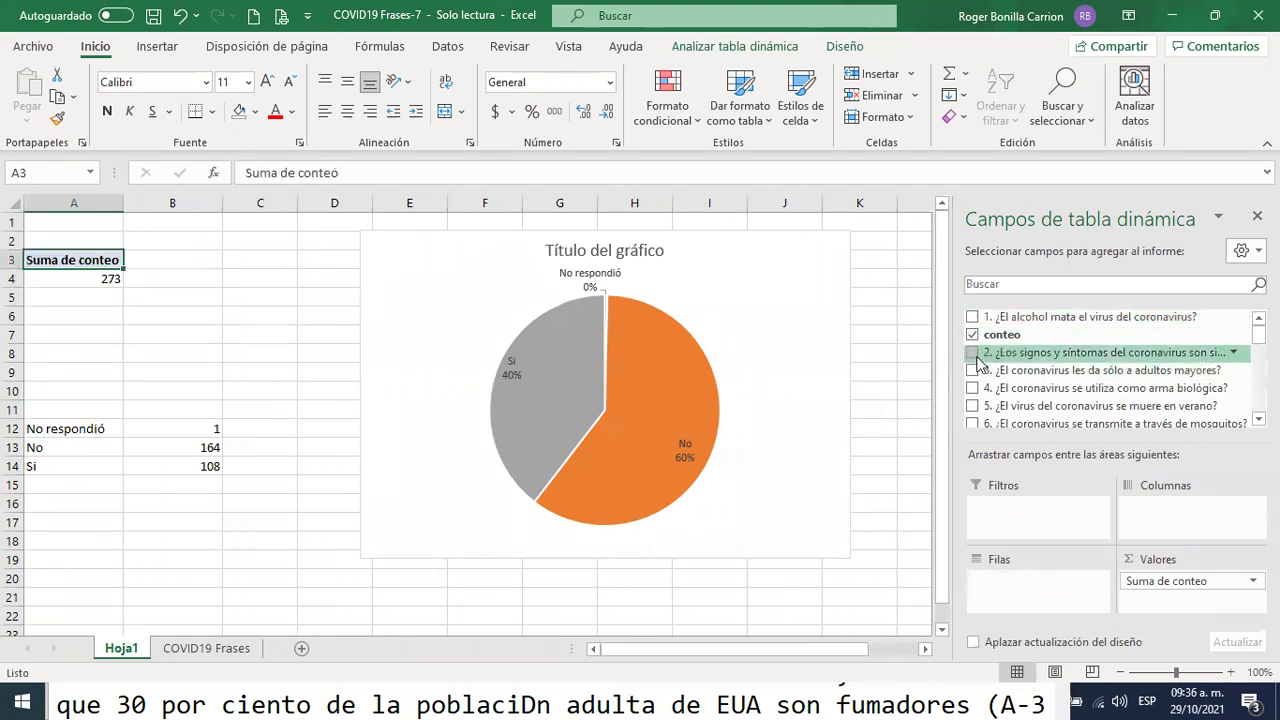
{"action": "left_click", "coordinate": [973, 353]}
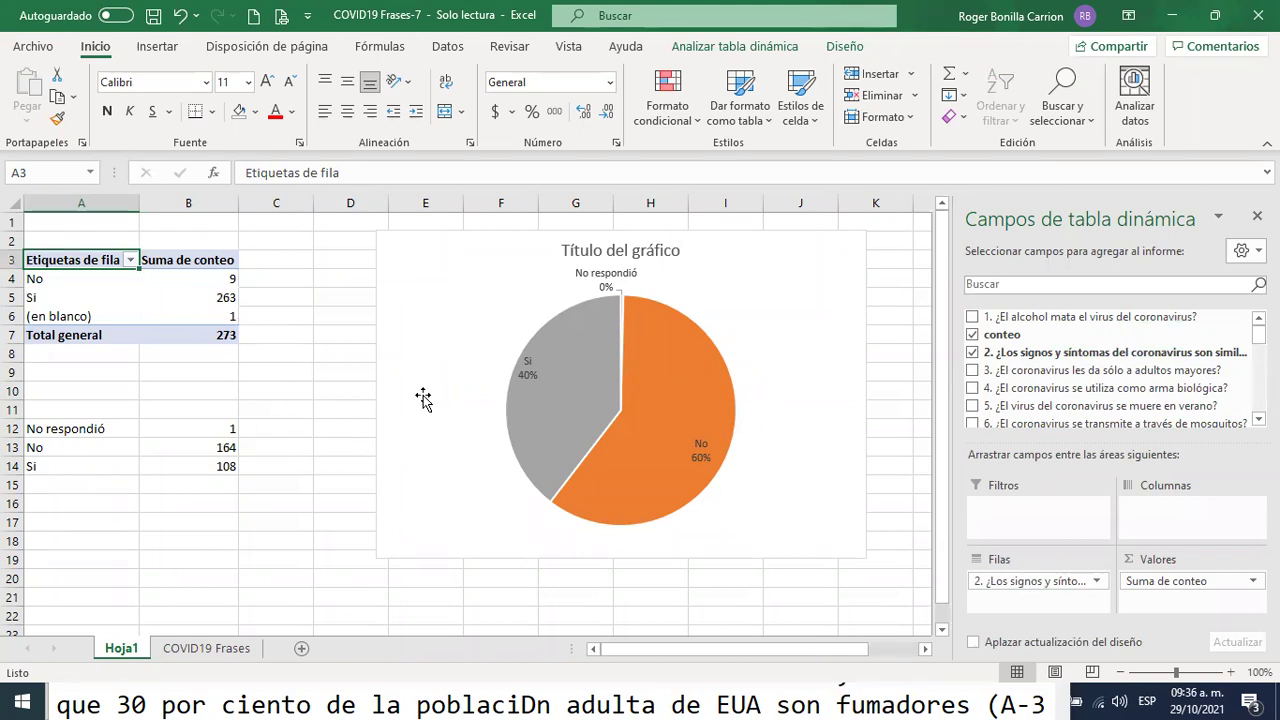
- Move the pie chart across the sheet so that its upper-left corner lies at about cell I1
{"action": "left_click", "coordinate": [839, 247]}
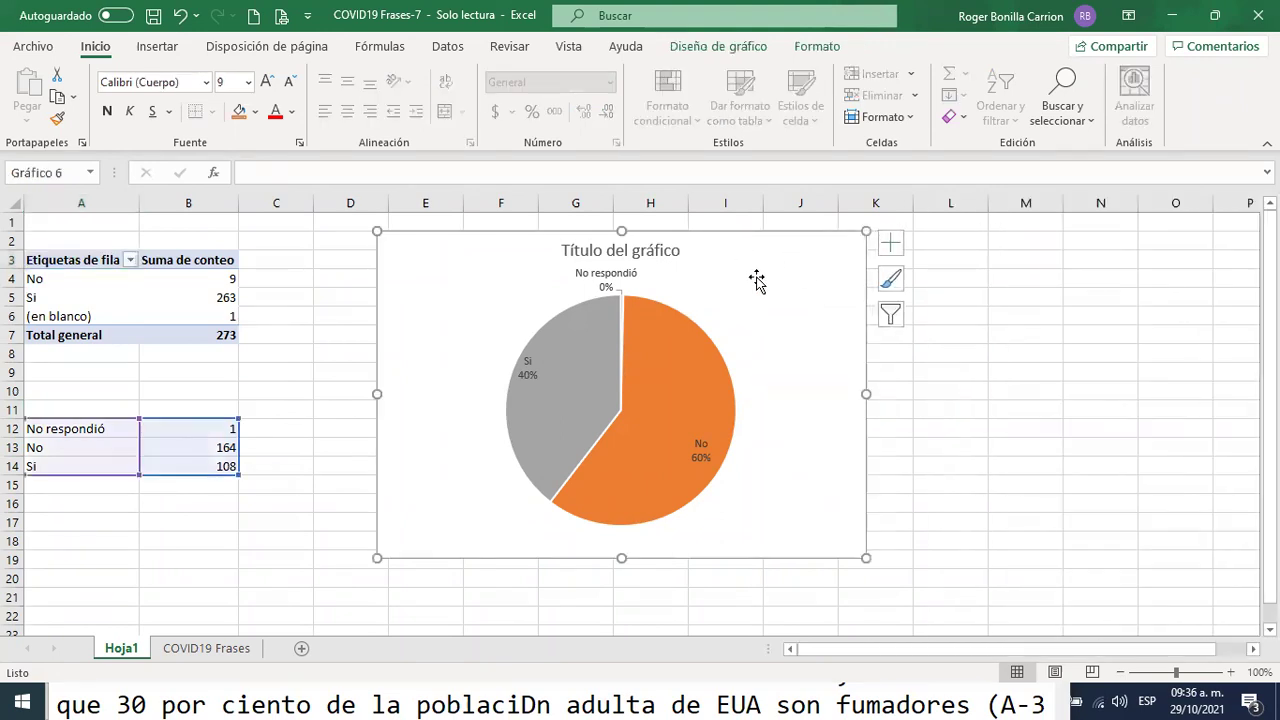
{"action": "left_click_drag", "start_coordinate": [838, 243], "coordinate": [1209, 237]}
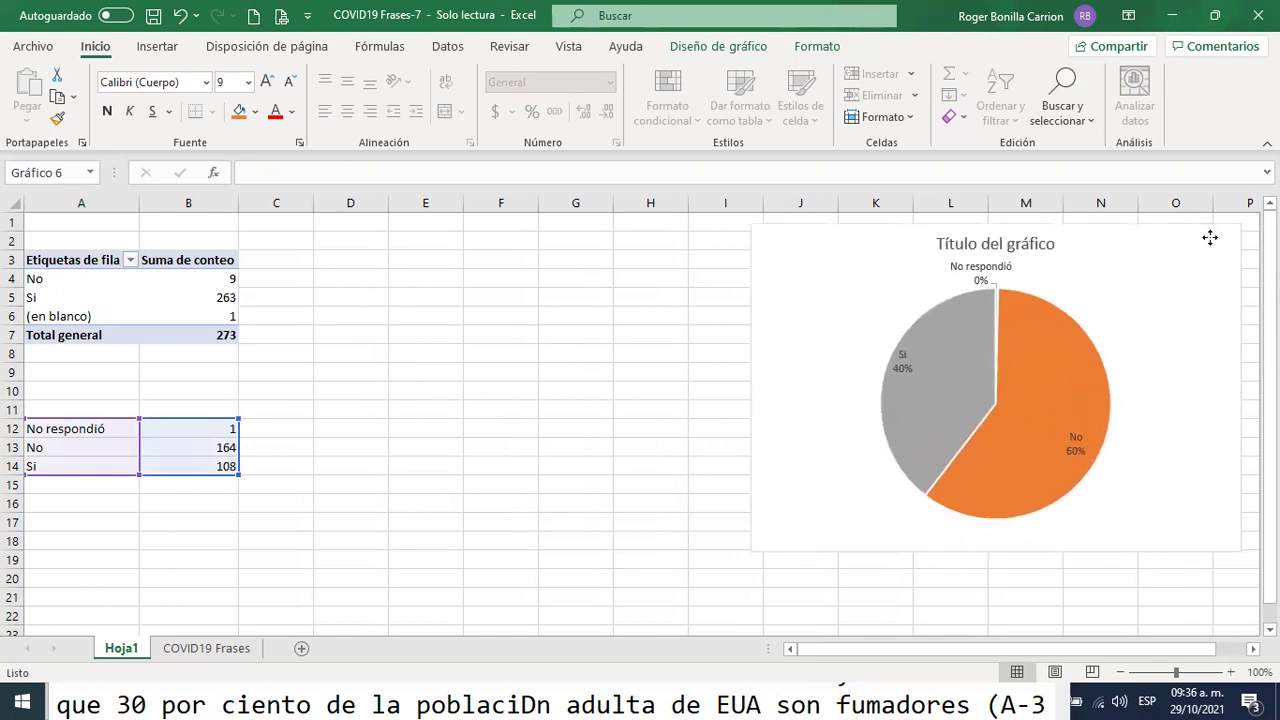
{"action": "left_click", "coordinate": [272, 427]}
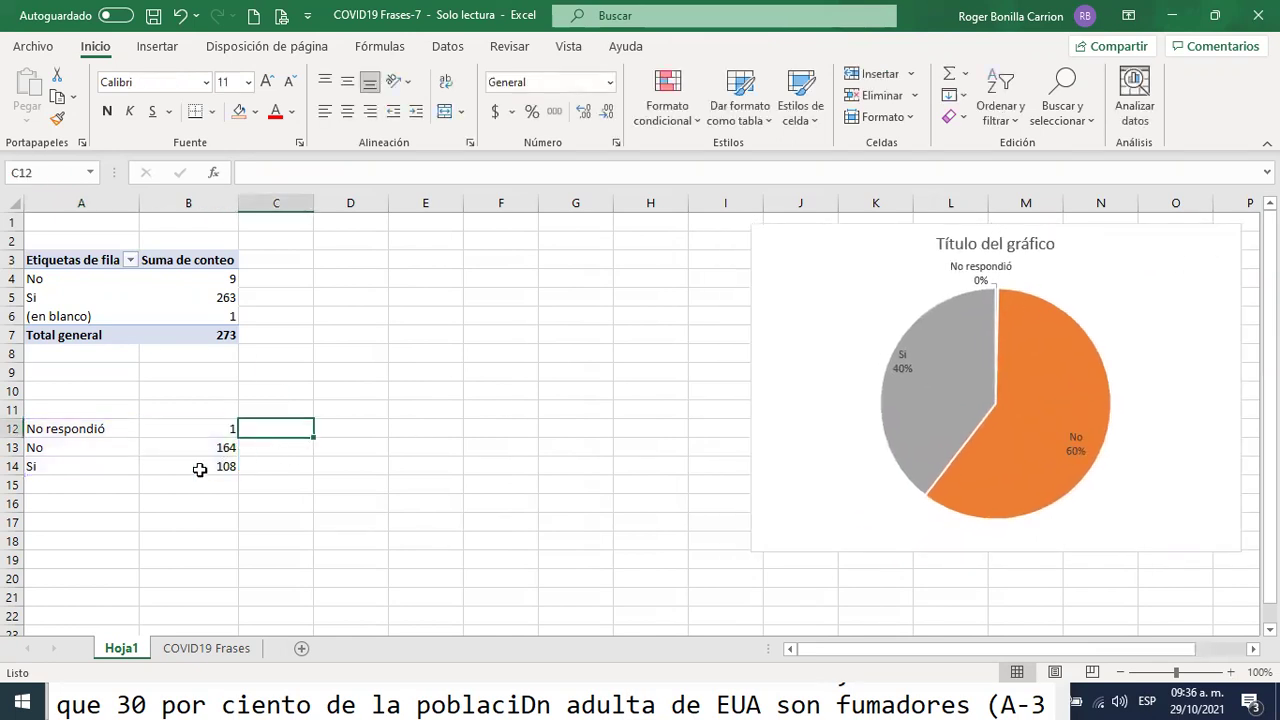
- Copy the pivot table's answers and counts in A4:B6 and paste them as values only at cell A17
{"action": "left_click", "coordinate": [35, 279]}
{"action": "left_click_drag", "start_coordinate": [35, 279], "coordinate": [33, 314]}
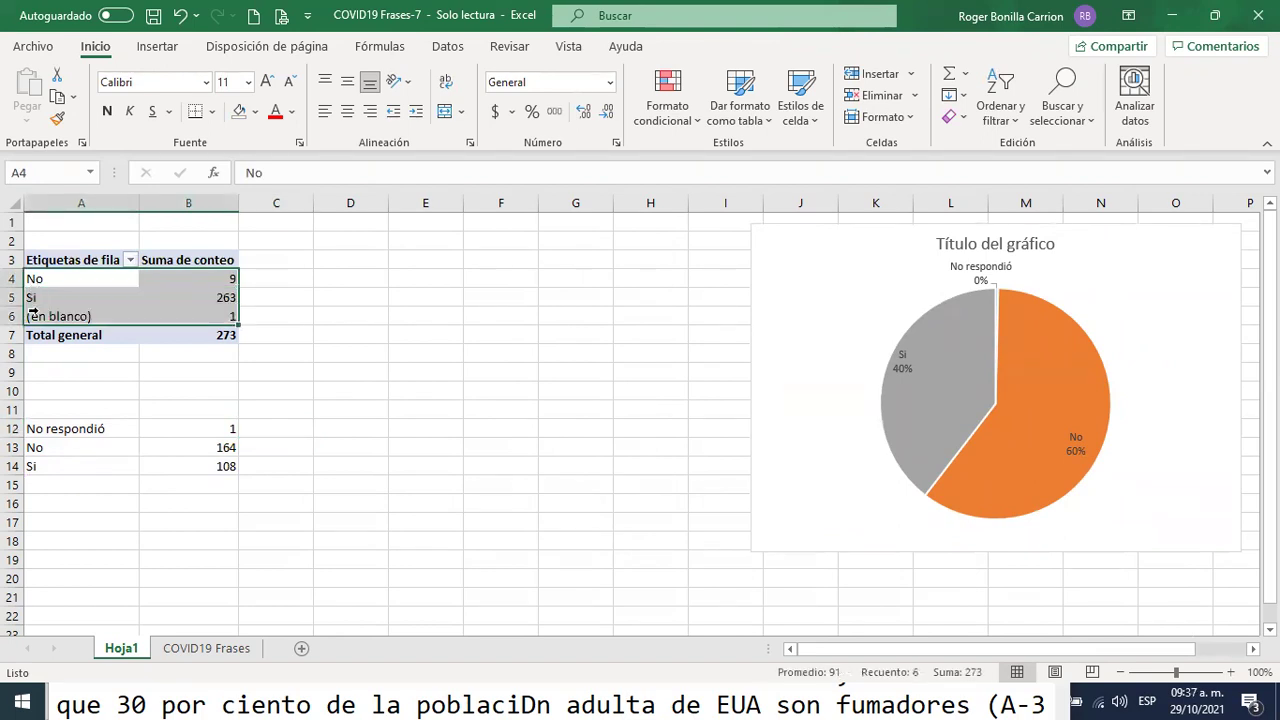
{"action": "right_click", "coordinate": [34, 290]}
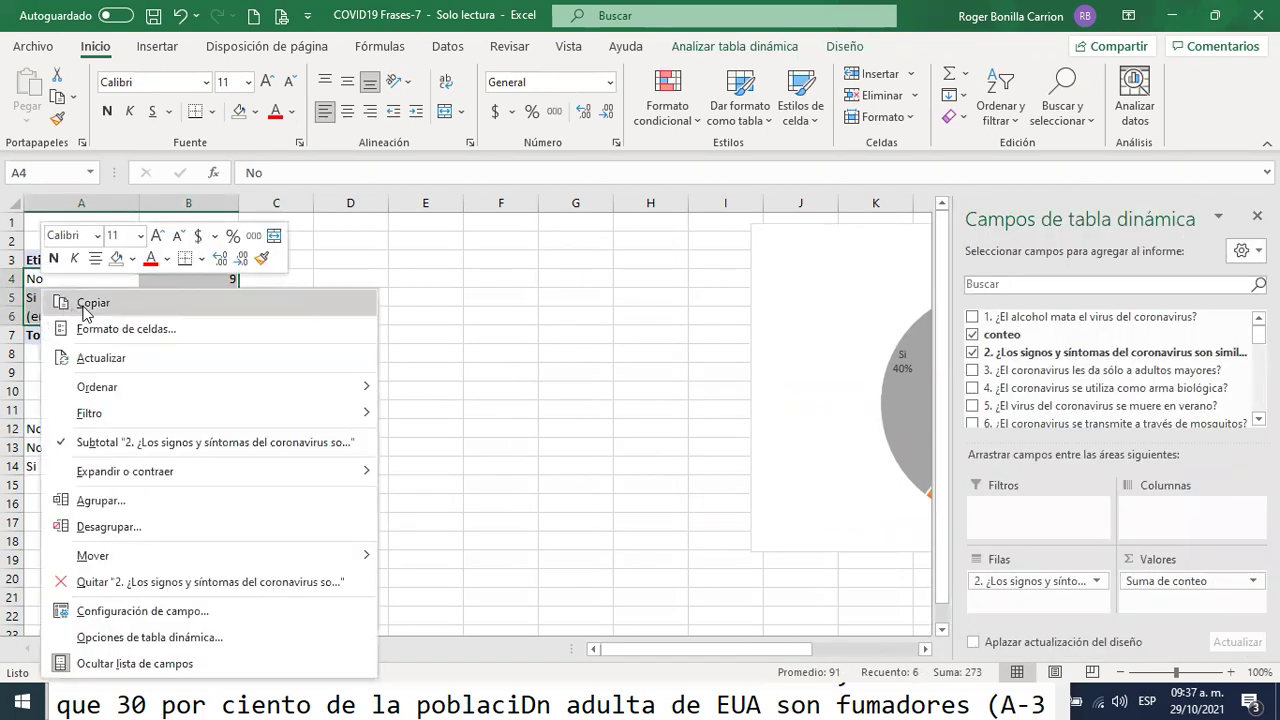
{"action": "left_click", "coordinate": [78, 300]}
{"action": "left_click", "coordinate": [62, 519]}
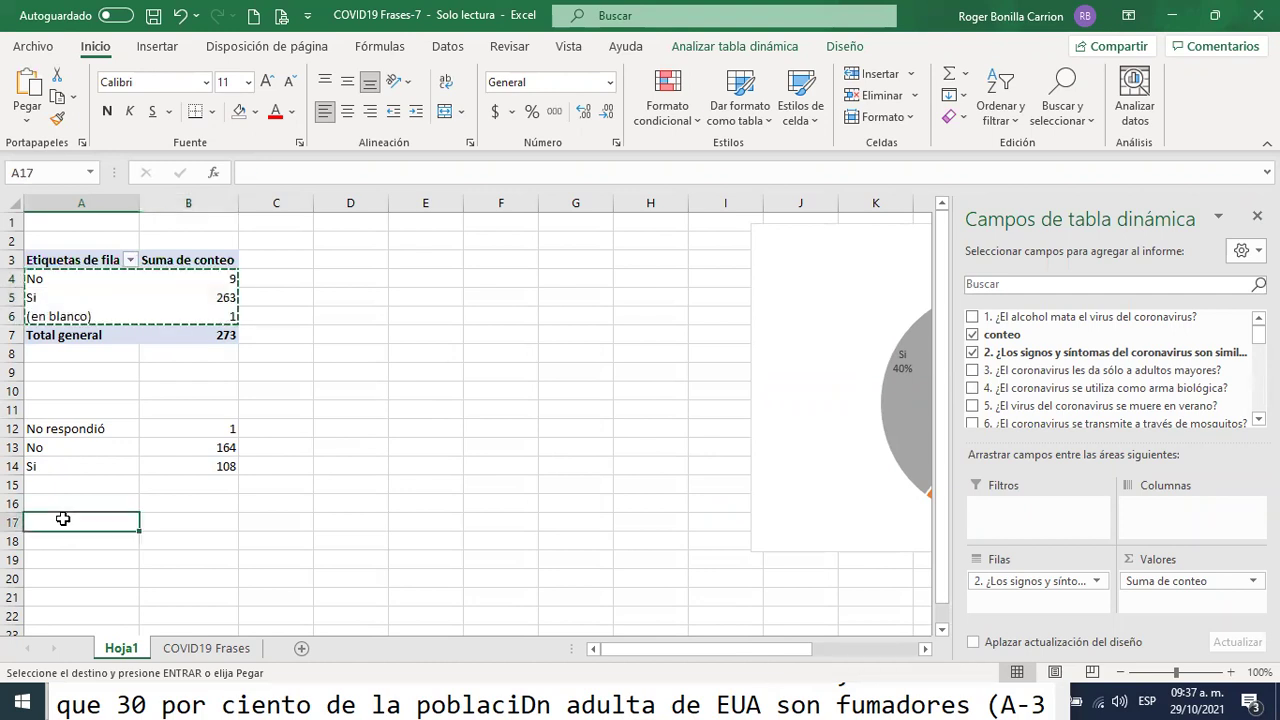
{"action": "right_click", "coordinate": [62, 519]}
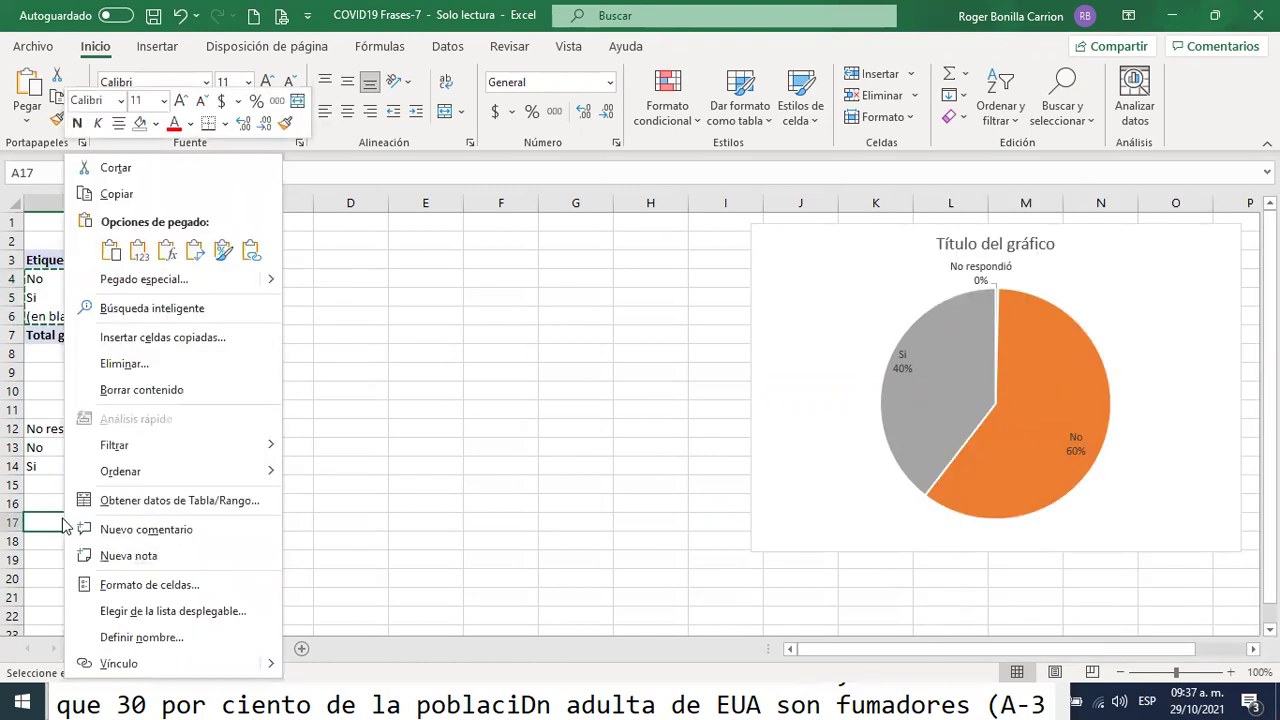
{"action": "left_click", "coordinate": [148, 280]}
{"action": "left_click", "coordinate": [62, 249]}
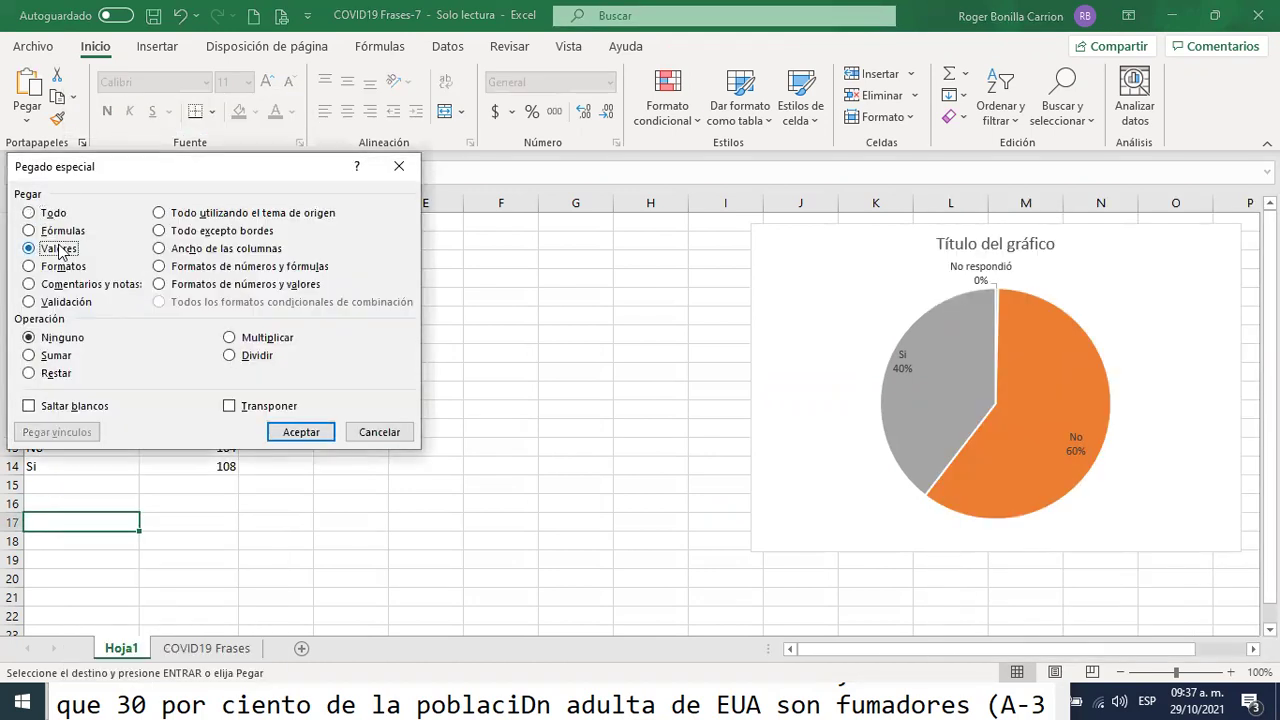
{"action": "left_click", "coordinate": [303, 433]}
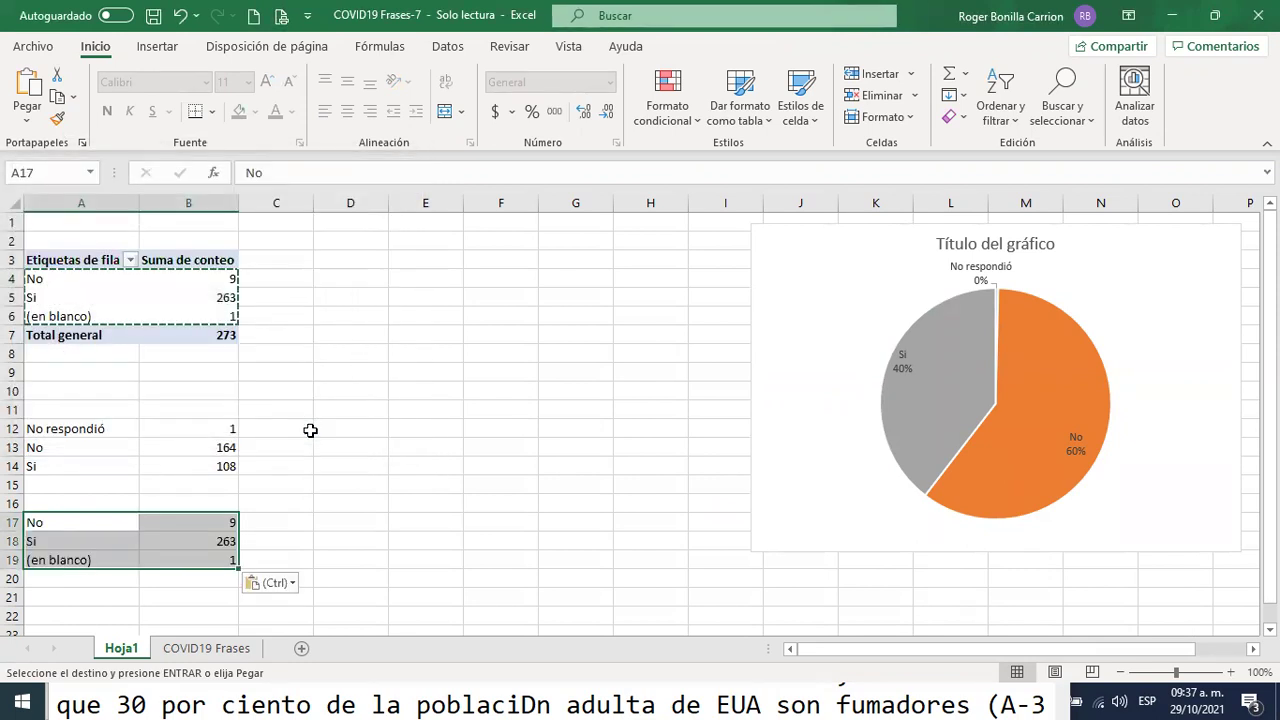
{"action": "left_click", "coordinate": [356, 546]}
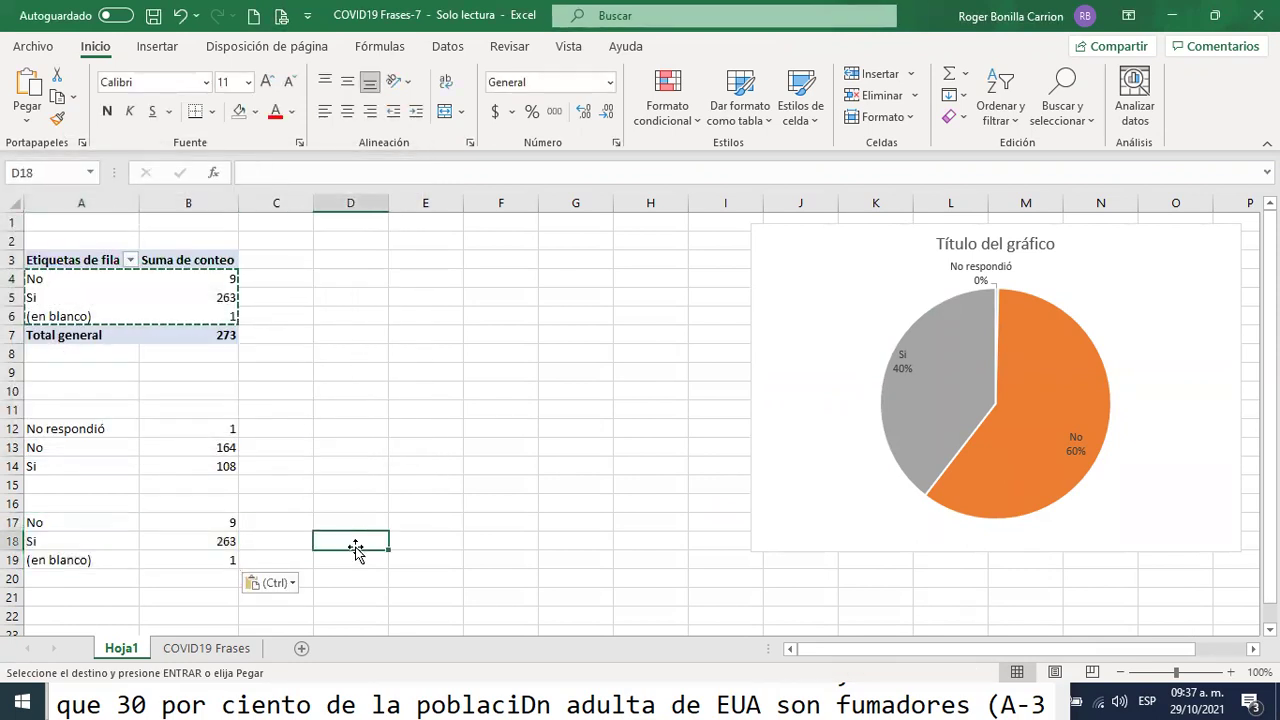
- Label the two values-only tables by entering Gráfico 1 in cell A11 and Gráfico 2 in cell A16
{"action": "left_click", "coordinate": [43, 523]}
{"action": "left_click_drag", "start_coordinate": [157, 523], "coordinate": [177, 557]}
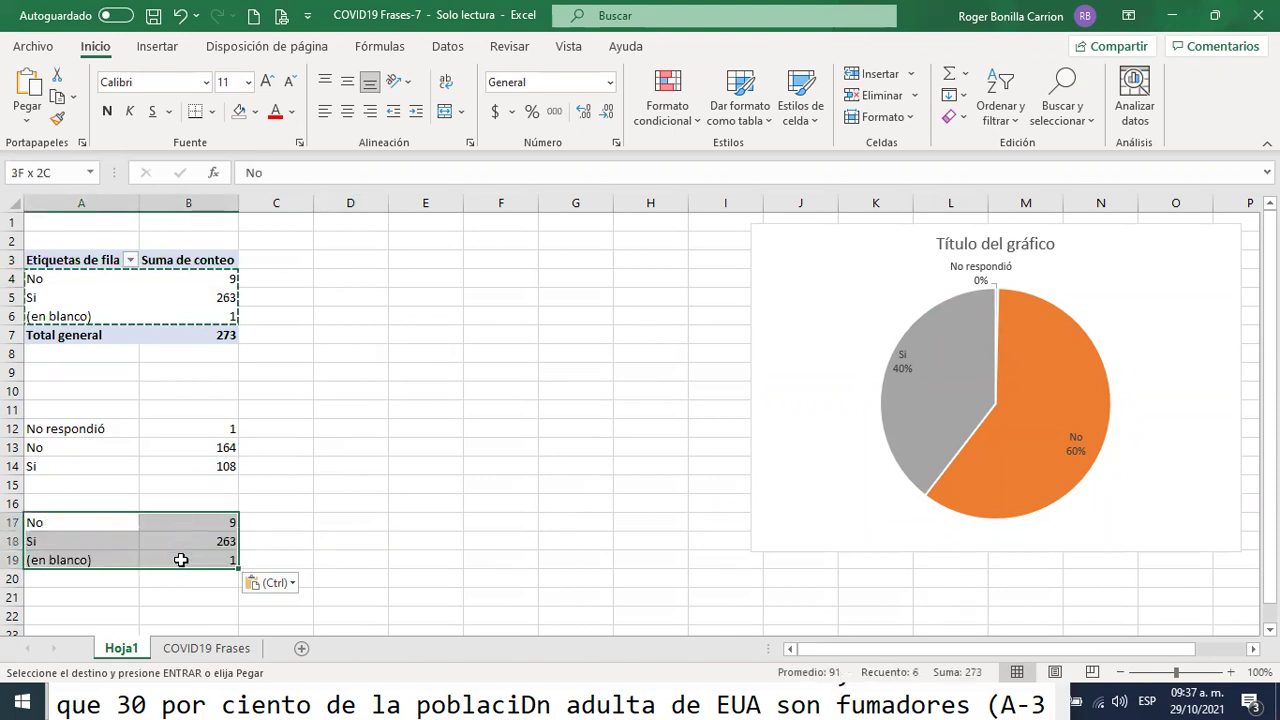
{"action": "left_click", "coordinate": [63, 411]}
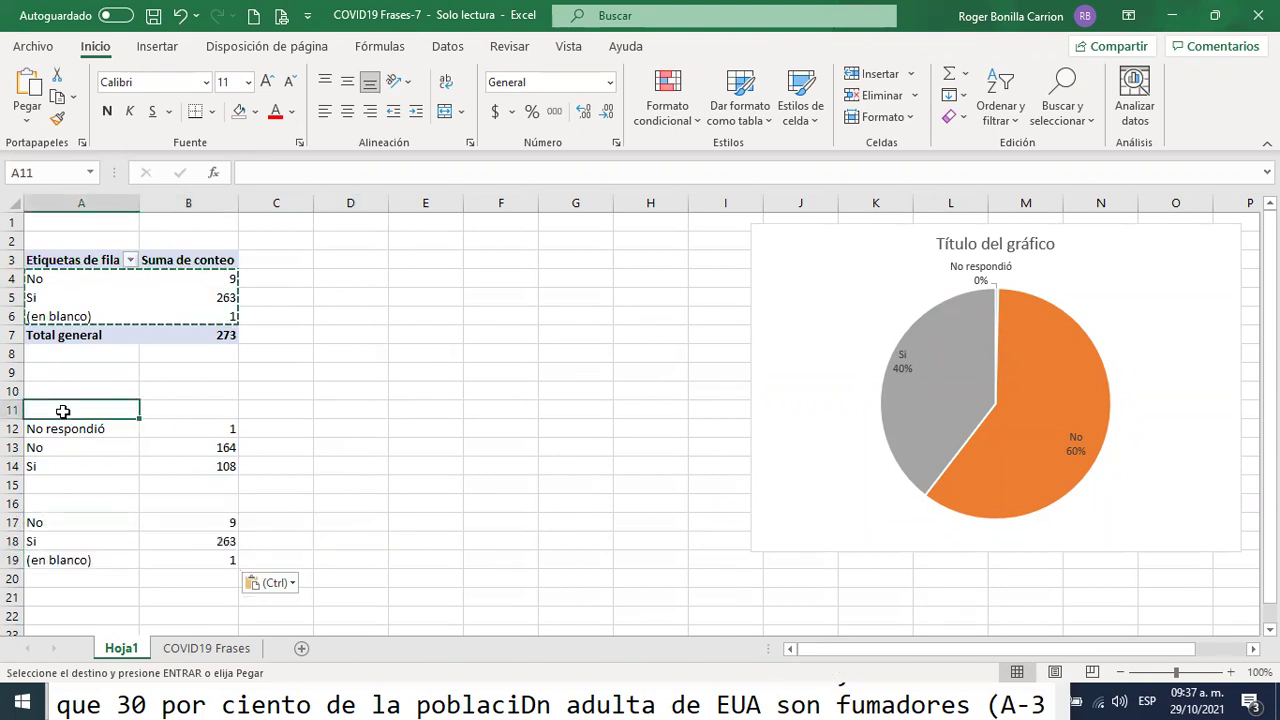
{"action": "type", "text": "Gráfico 1"}
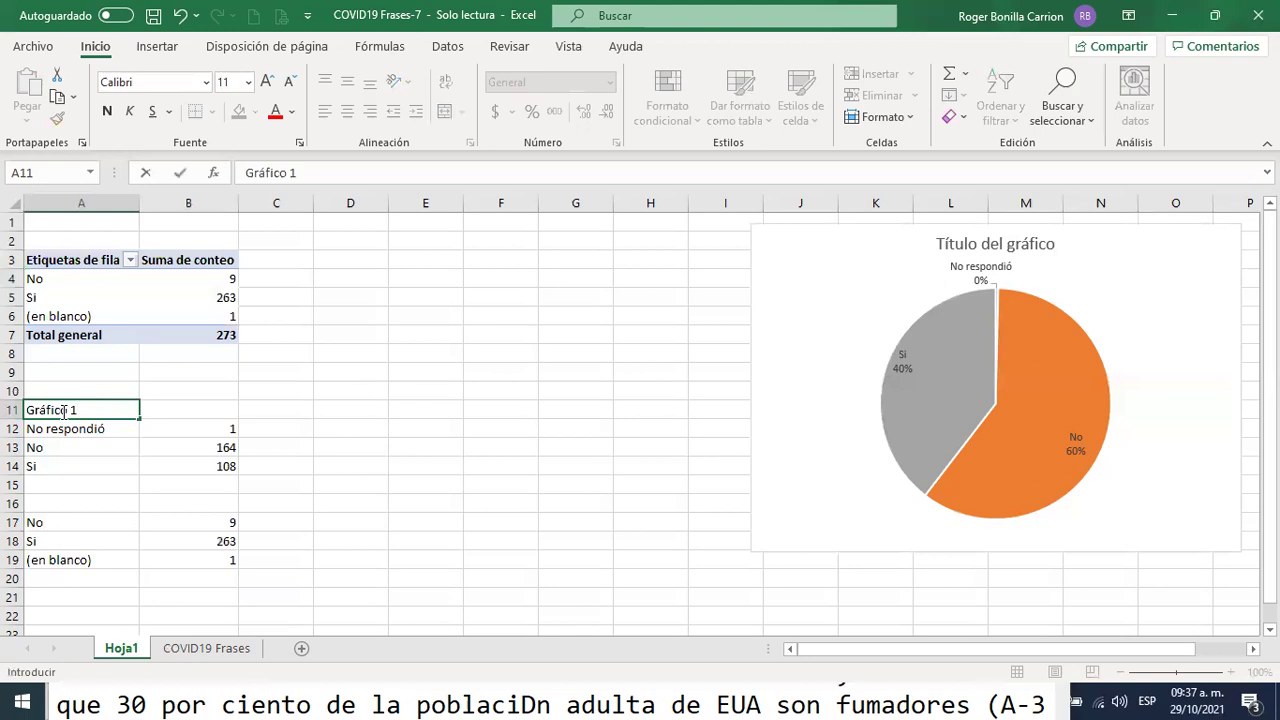
{"action": "left_click", "coordinate": [64, 497]}
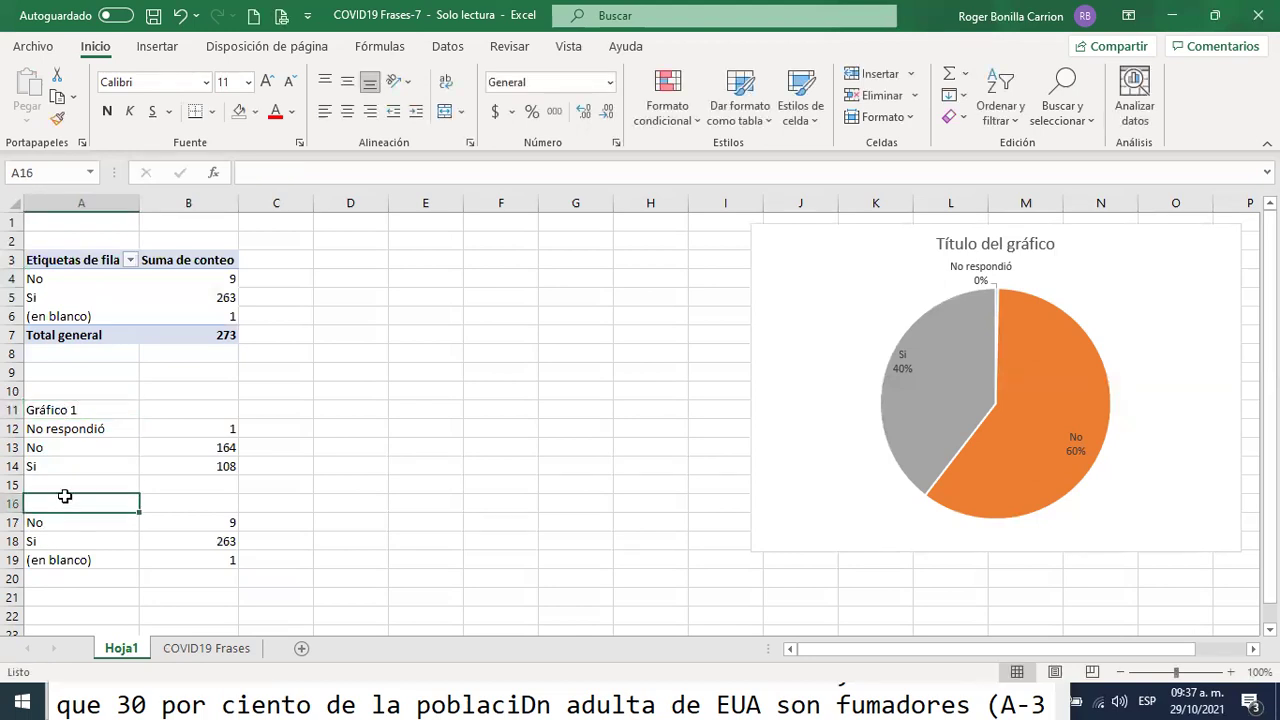
{"action": "type", "text": "Gráf"}
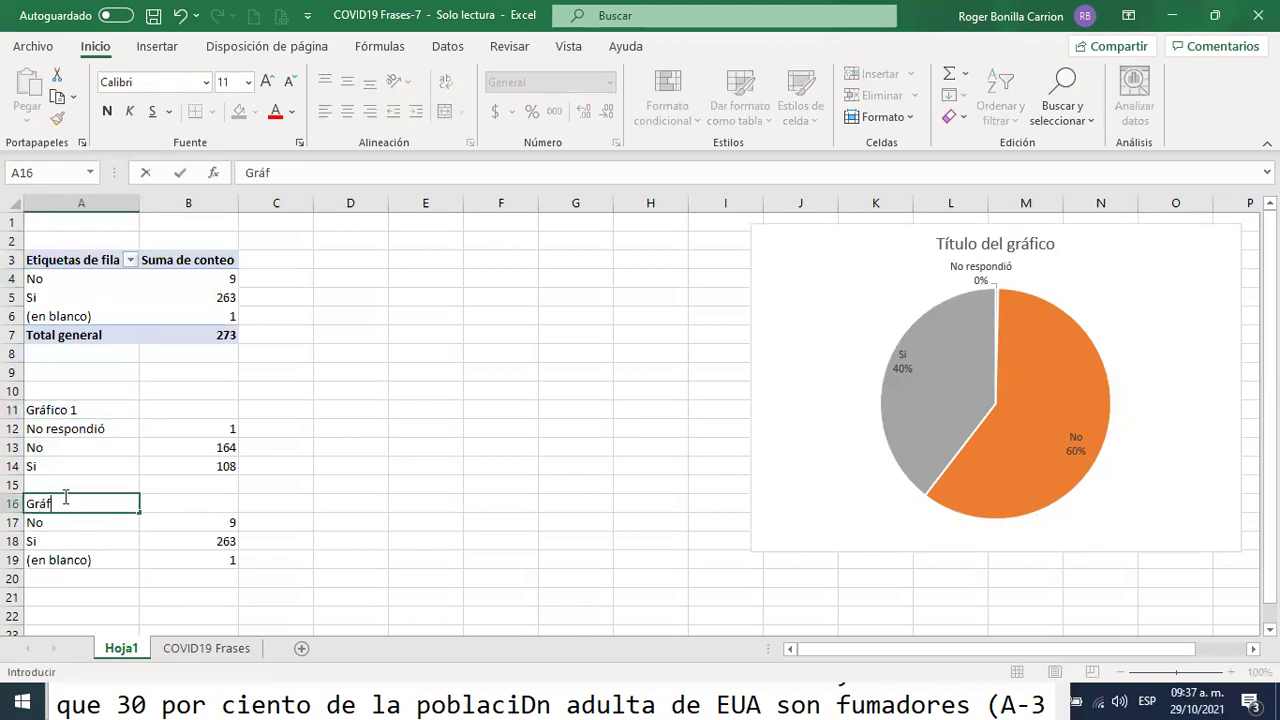
{"action": "type", "text": "ico 2"}
{"action": "left_click", "coordinate": [299, 505]}
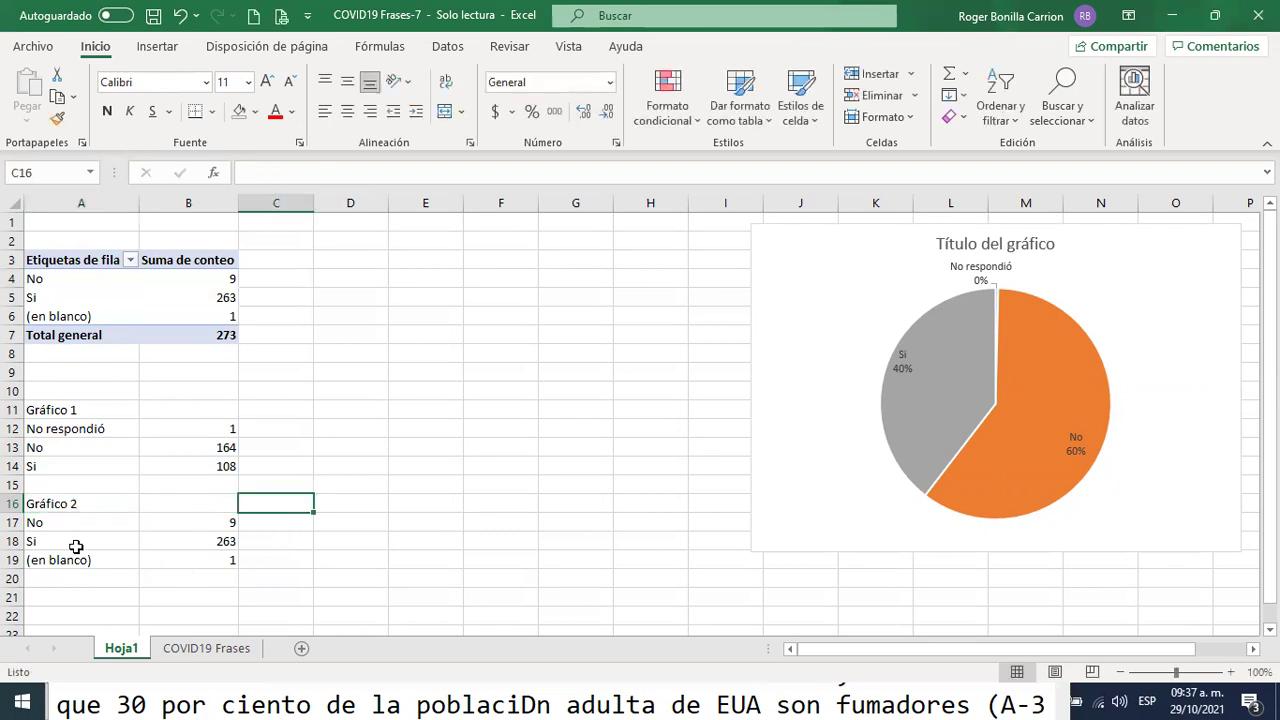
- Try a 2-D clustered bar chart of the Gráfico 2 data in A17:B19 and select its title
{"action": "left_click_drag", "start_coordinate": [57, 524], "coordinate": [214, 560]}
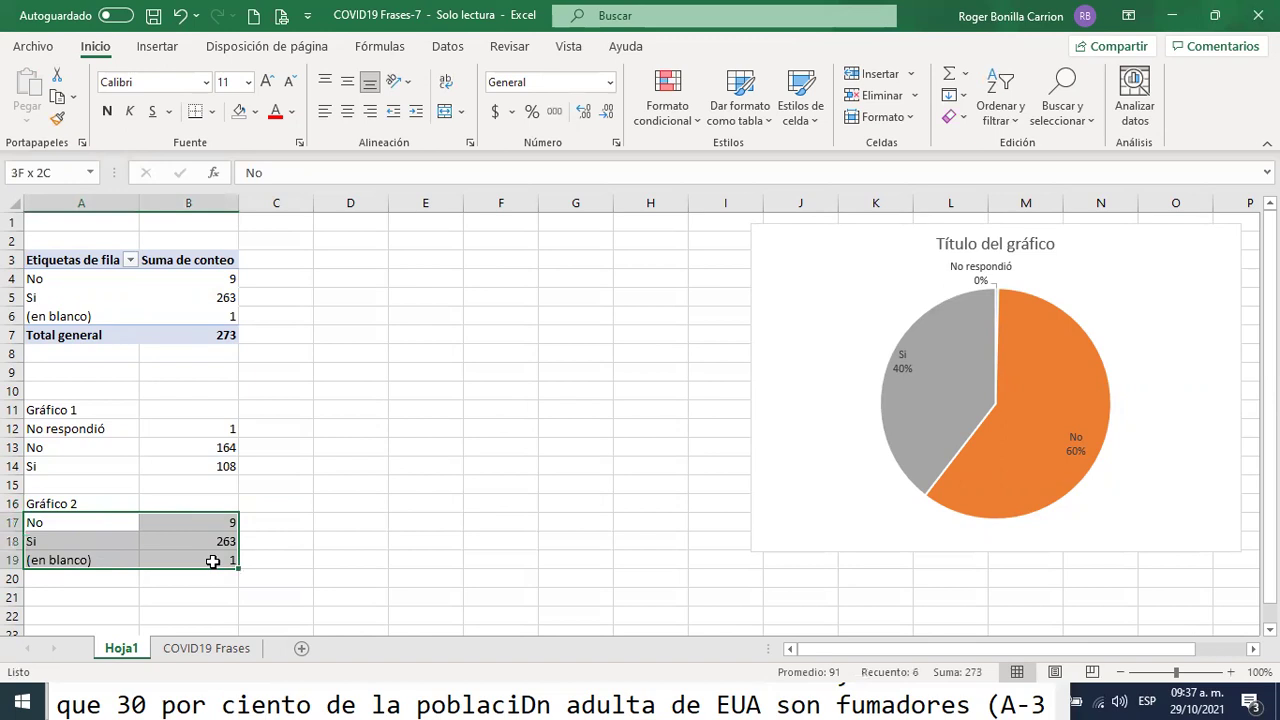
{"action": "left_click", "coordinate": [157, 46]}
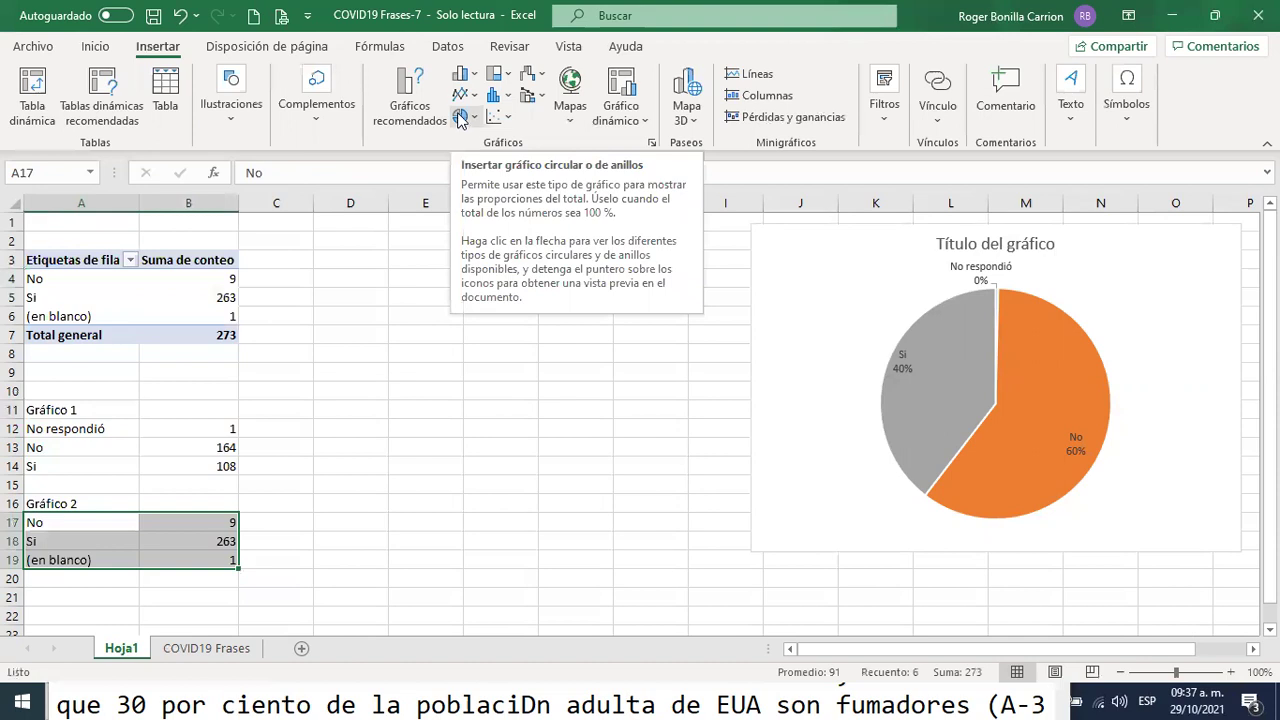
{"action": "left_click", "coordinate": [462, 74]}
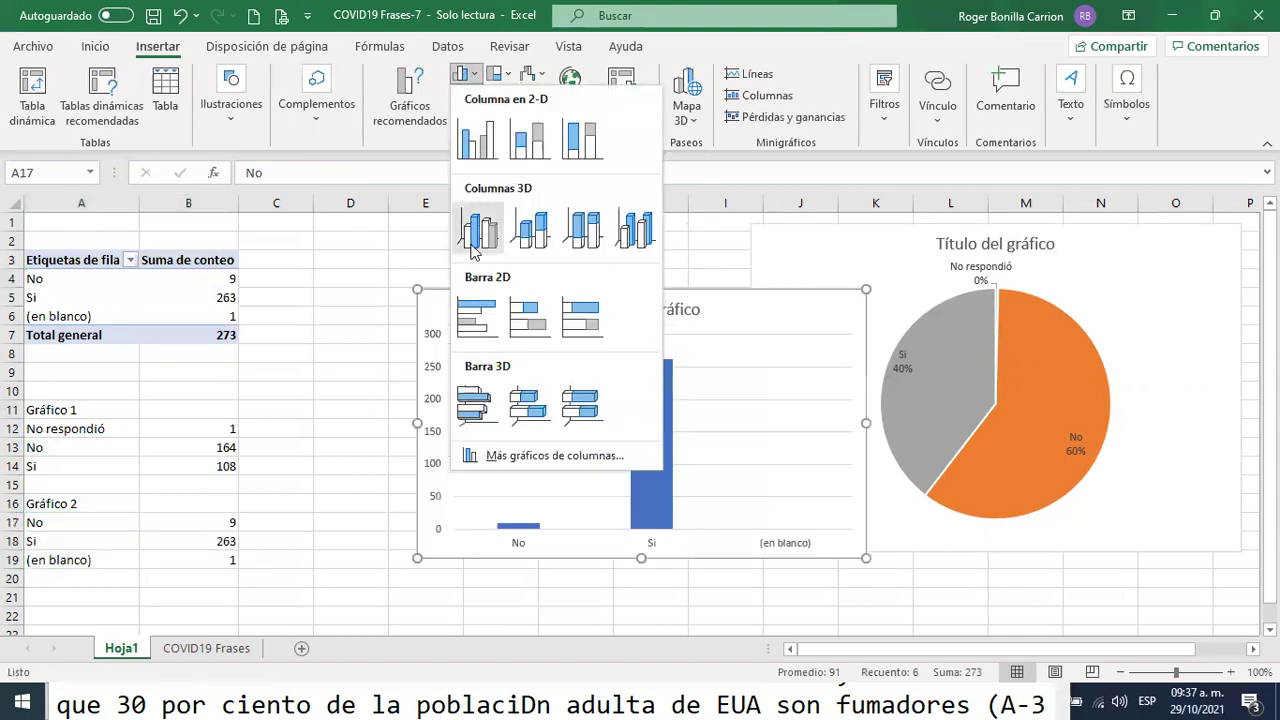
{"action": "left_click", "coordinate": [474, 318]}
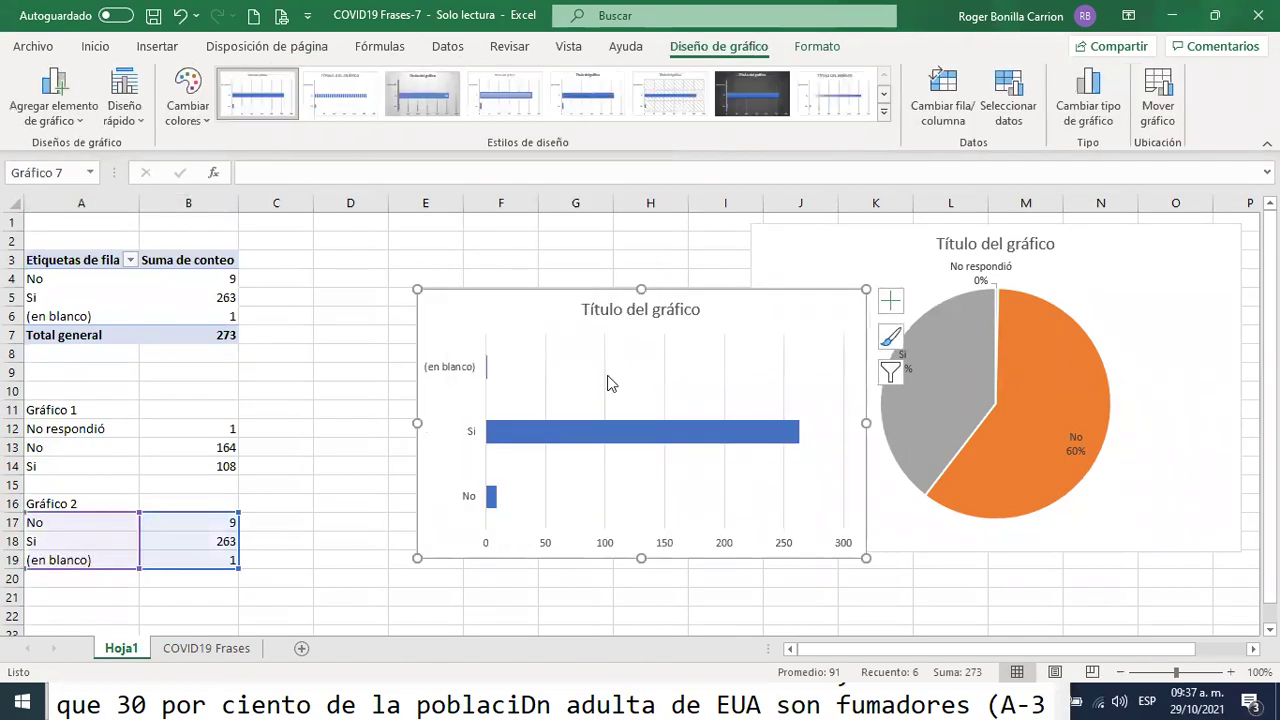
{"action": "left_click", "coordinate": [660, 314]}
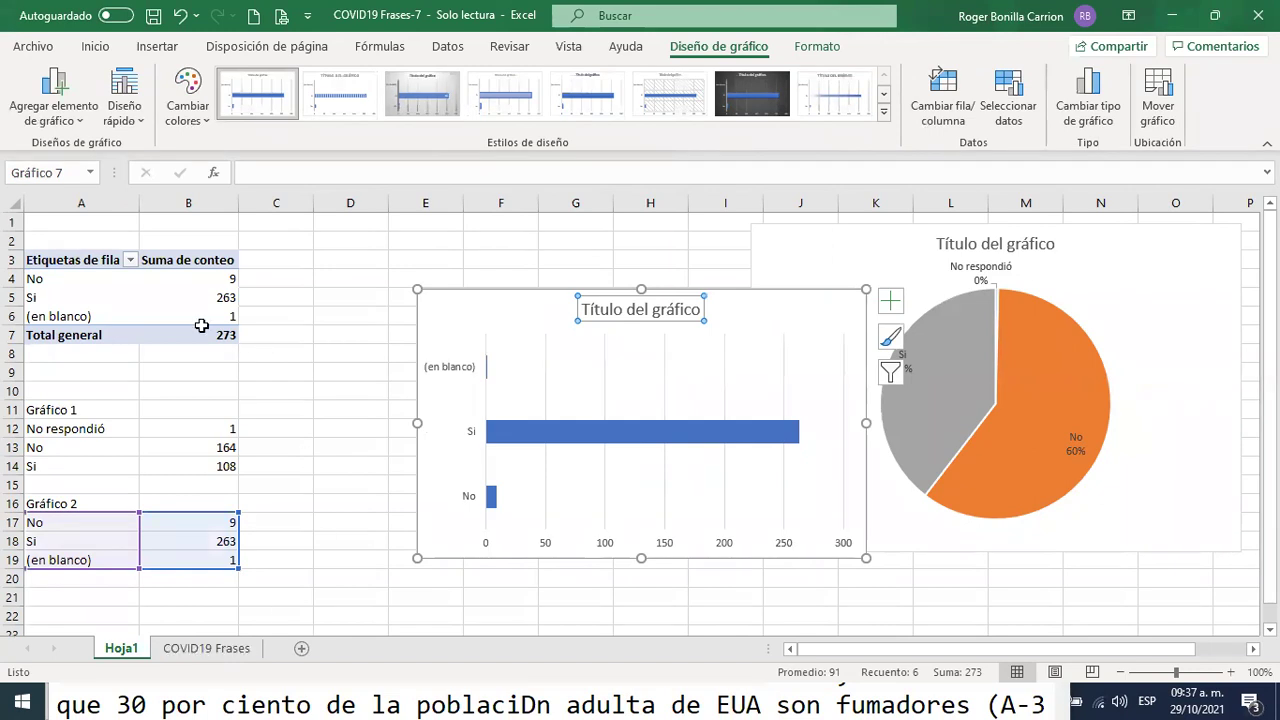
- Move the bar chart up beside the pivot table and delete it
{"action": "left_click", "coordinate": [150, 297]}
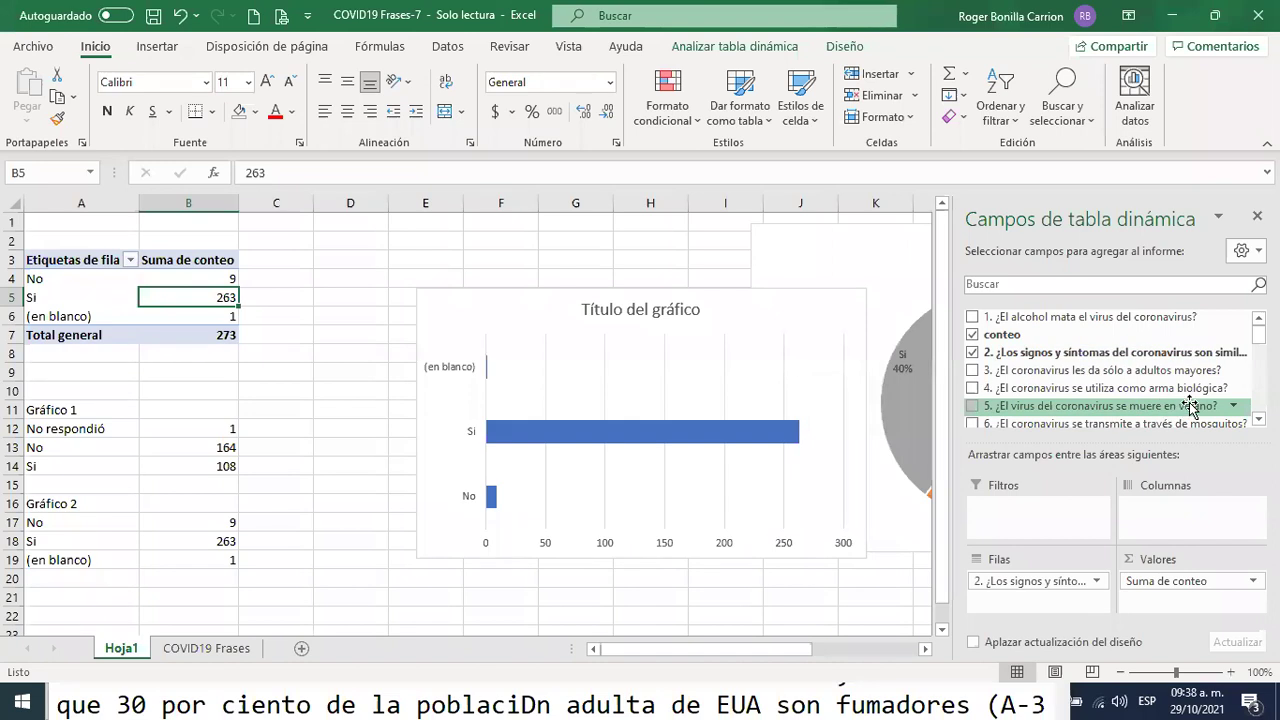
{"action": "left_click", "coordinate": [626, 312]}
{"action": "left_click", "coordinate": [620, 310]}
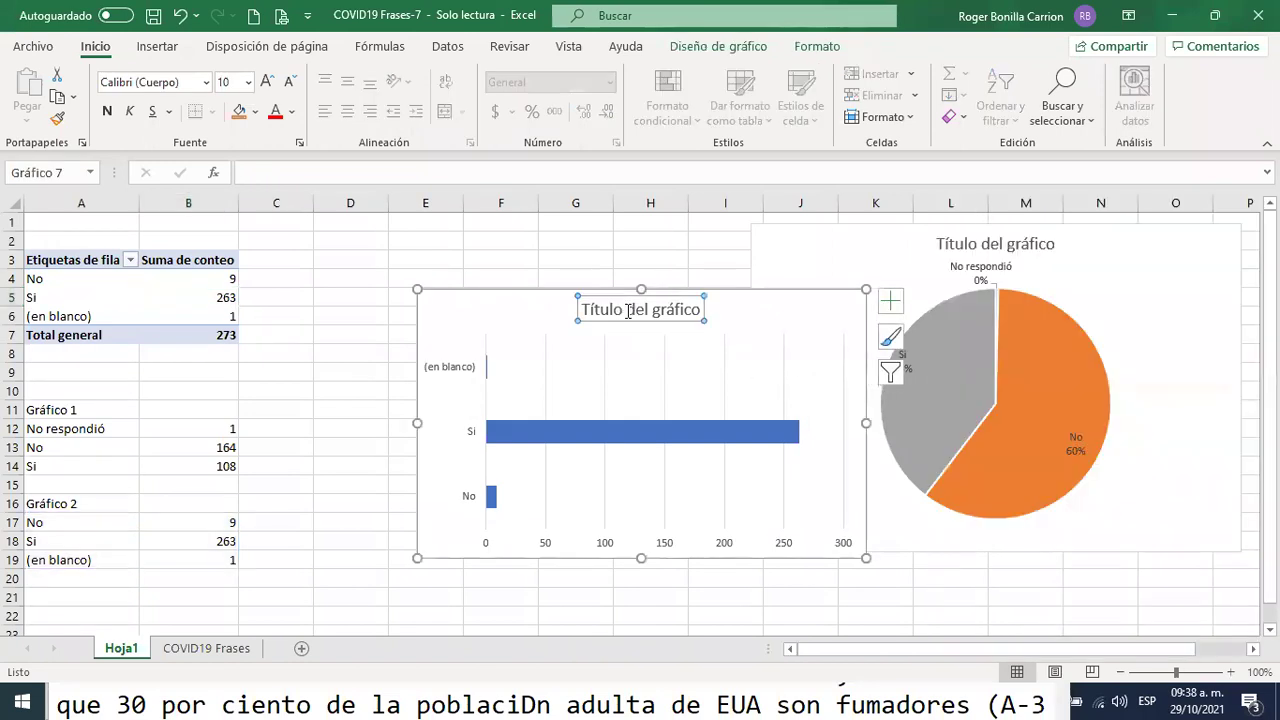
{"action": "left_click_drag", "start_coordinate": [736, 288], "coordinate": [648, 220]}
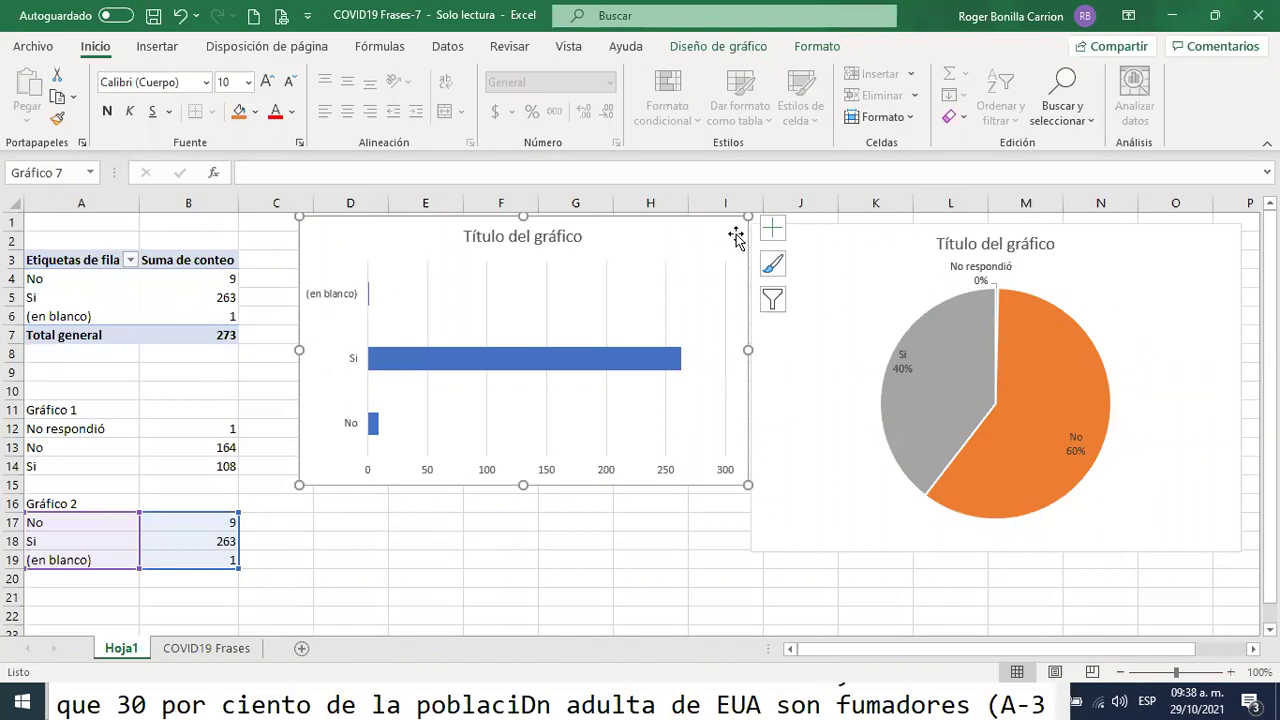
{"action": "key", "text": "Delete"}
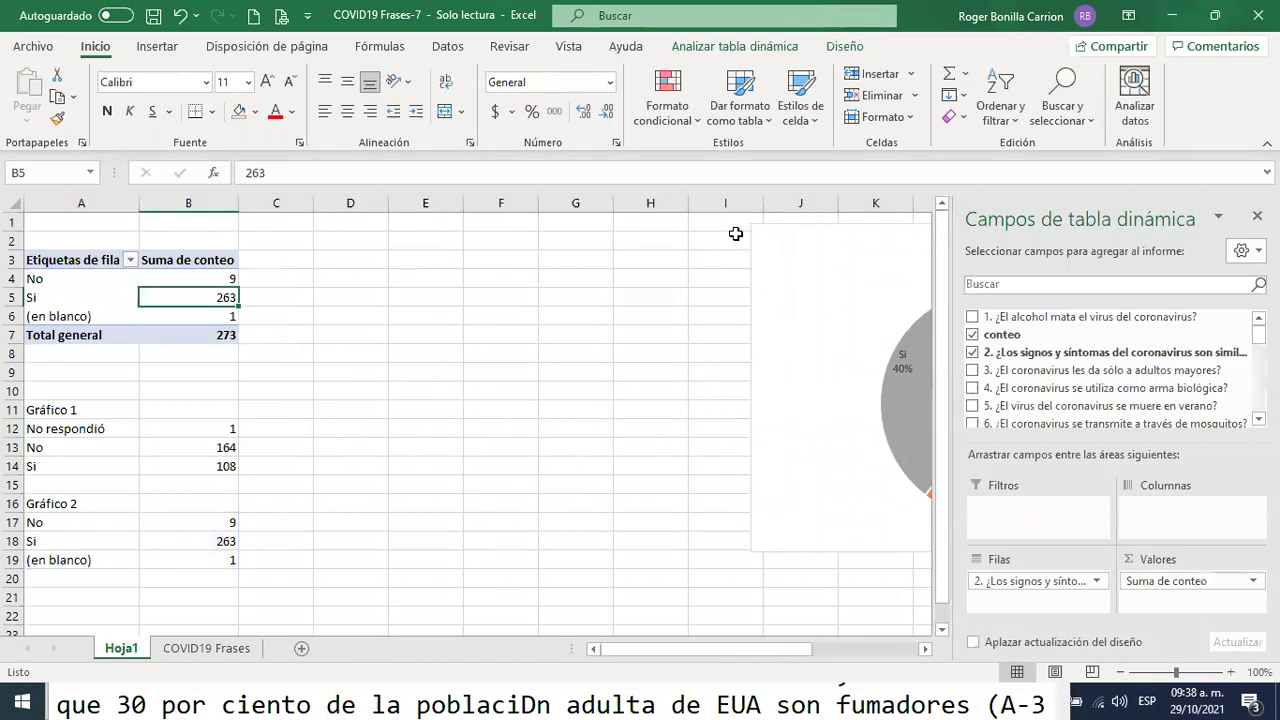
{"action": "left_click", "coordinate": [278, 432]}
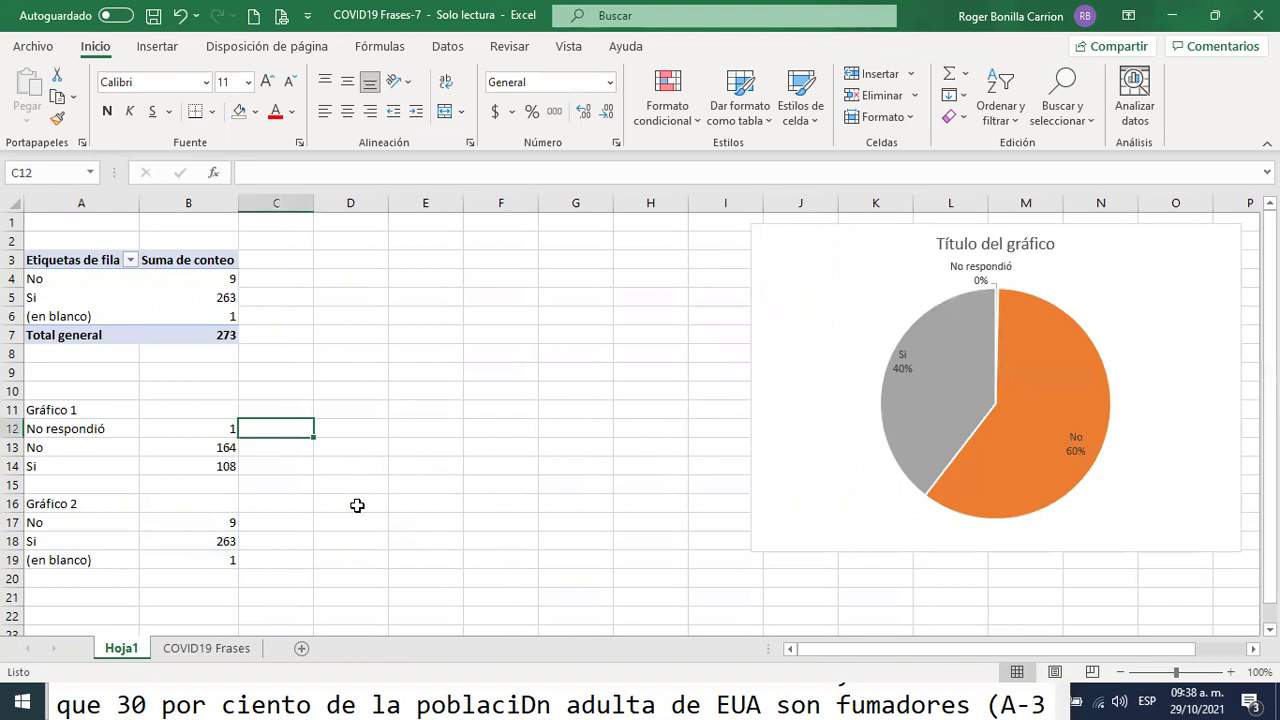
{"action": "left_click", "coordinate": [67, 502]}
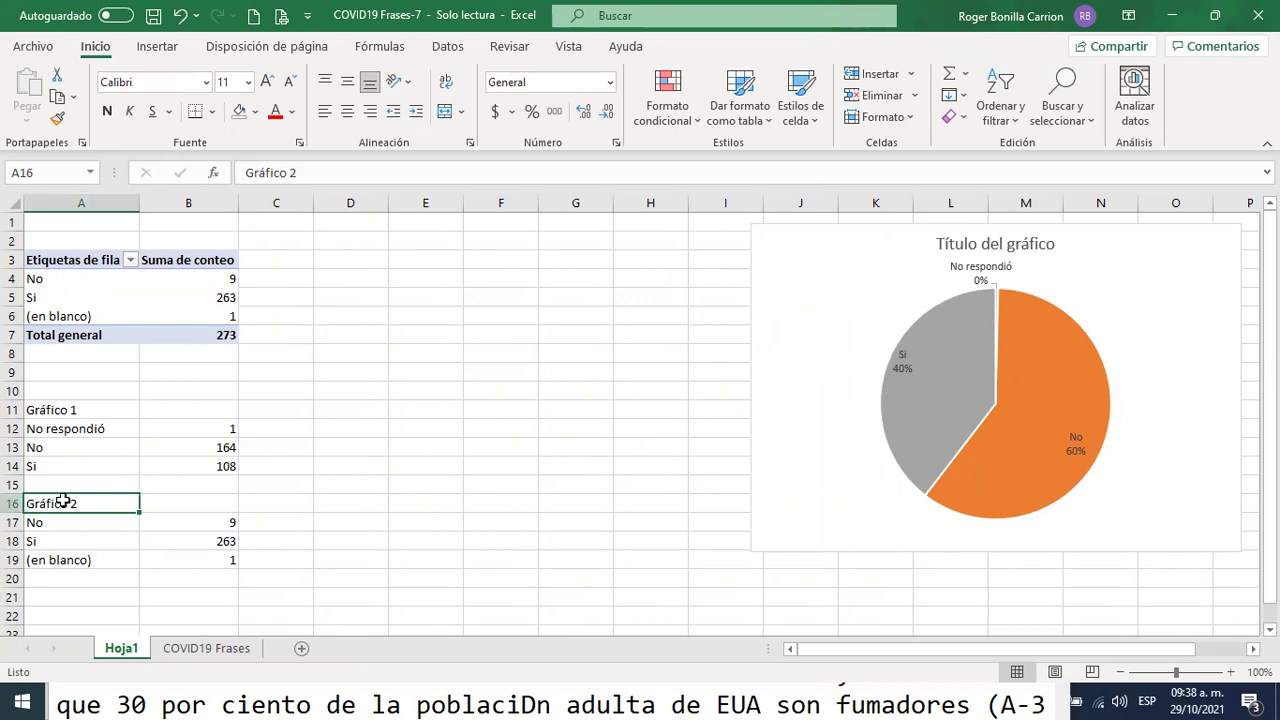
{"action": "left_click", "coordinate": [210, 486]}
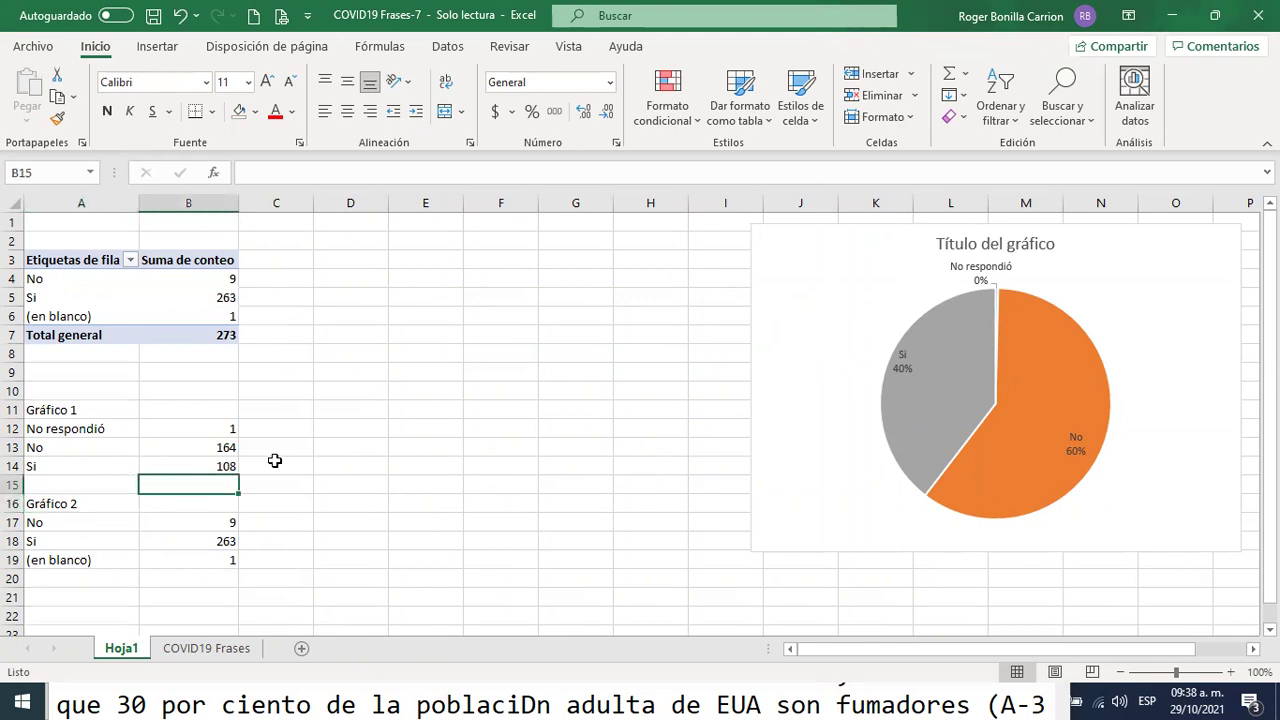
- Delete the pie chart and total the Gráfico 1 counts in cell B15 with =SUMA(B12:B14)
{"action": "left_click", "coordinate": [862, 256]}
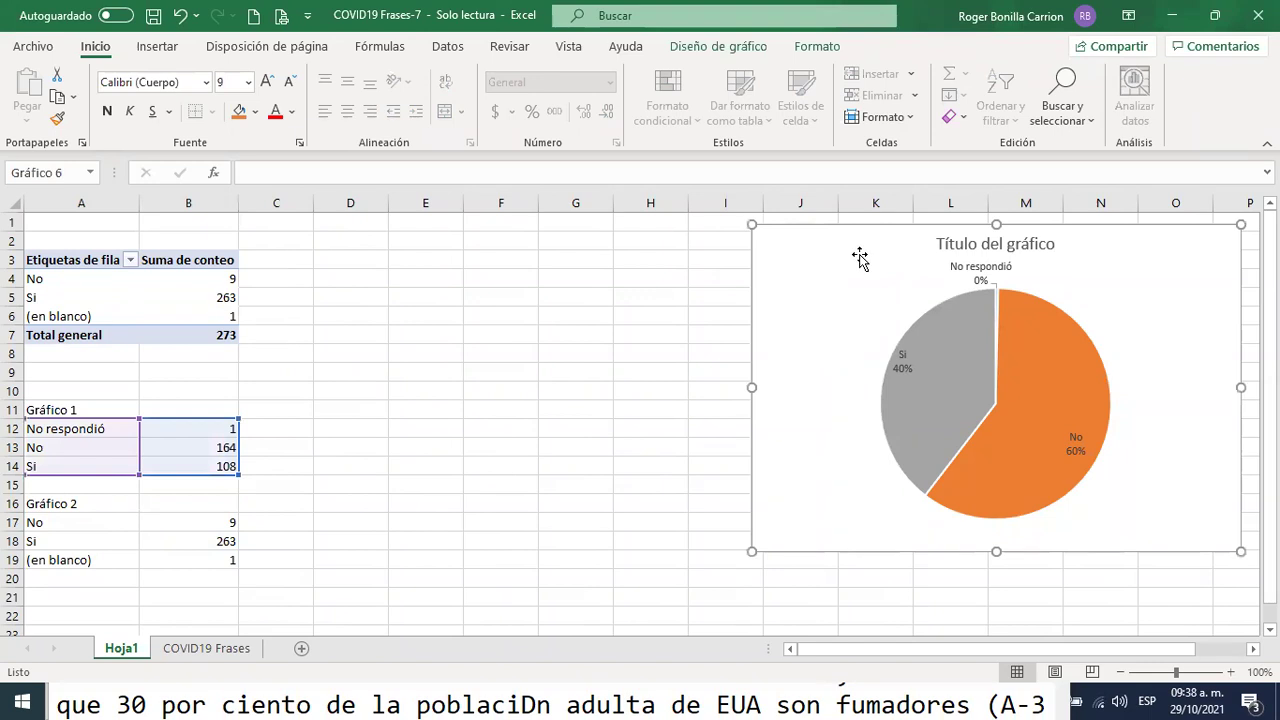
{"action": "key", "text": "Delete"}
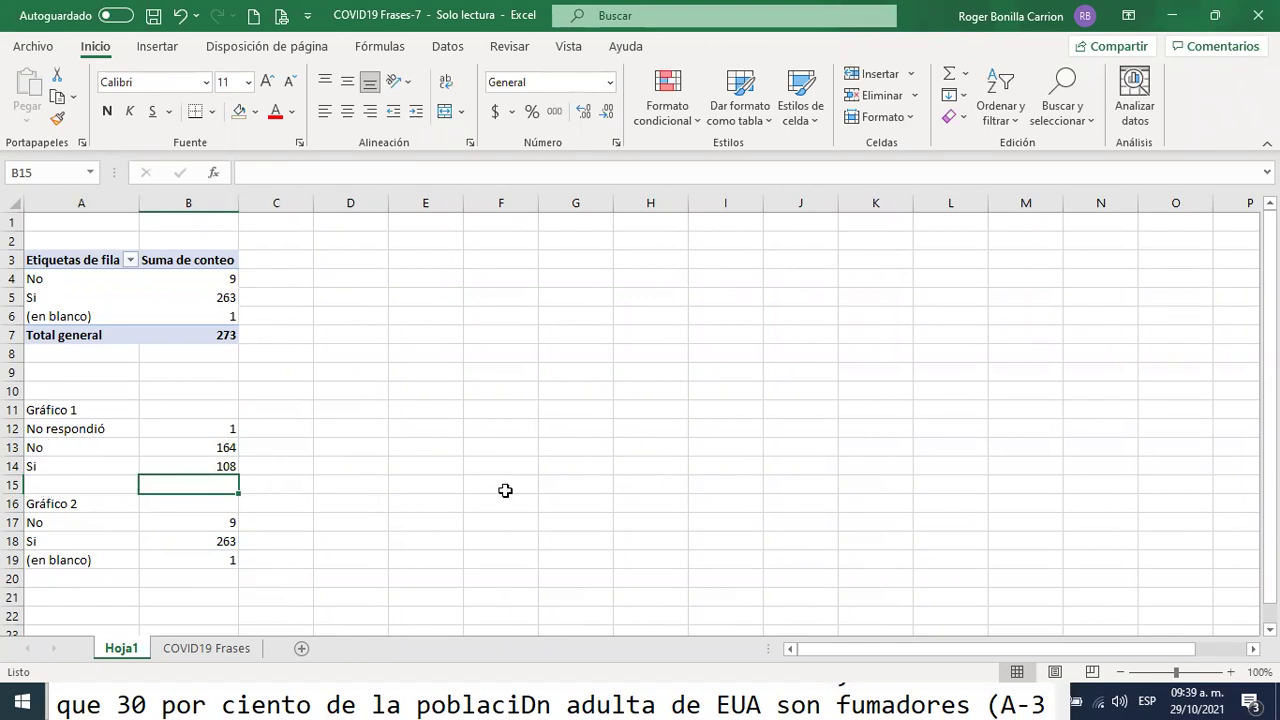
{"action": "left_click", "coordinate": [949, 77]}
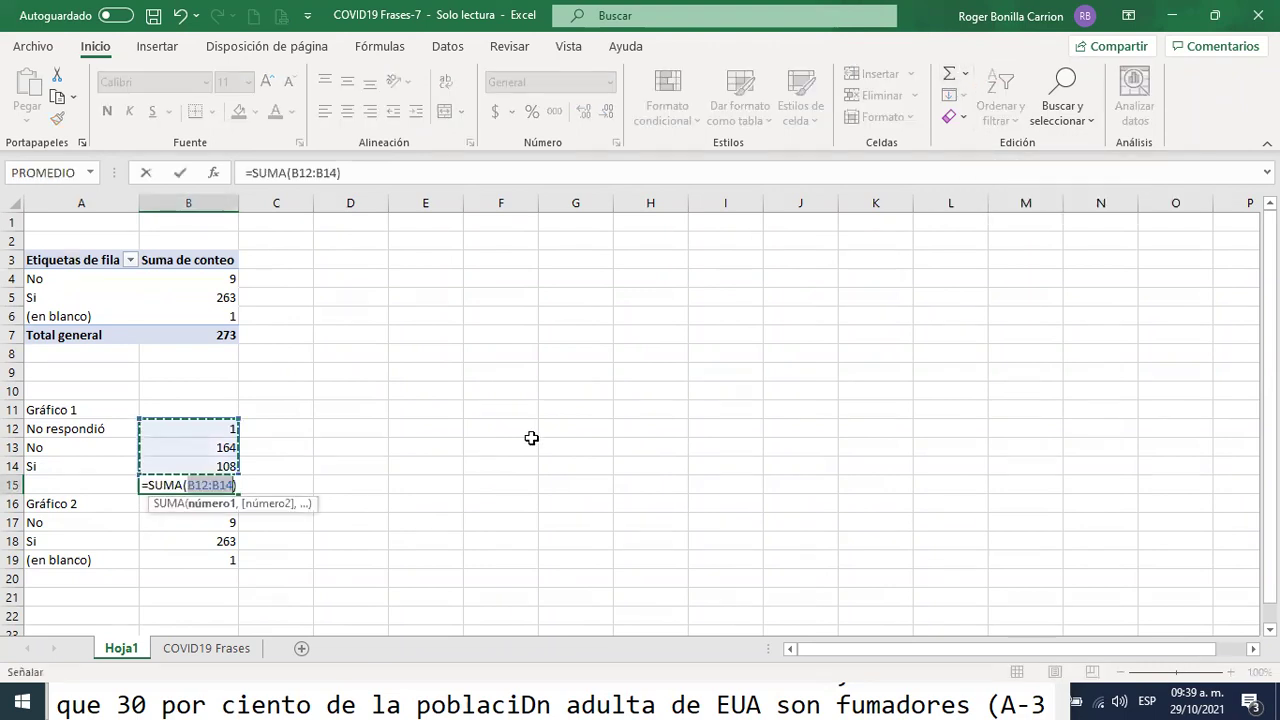
{"action": "key", "text": "Return"}
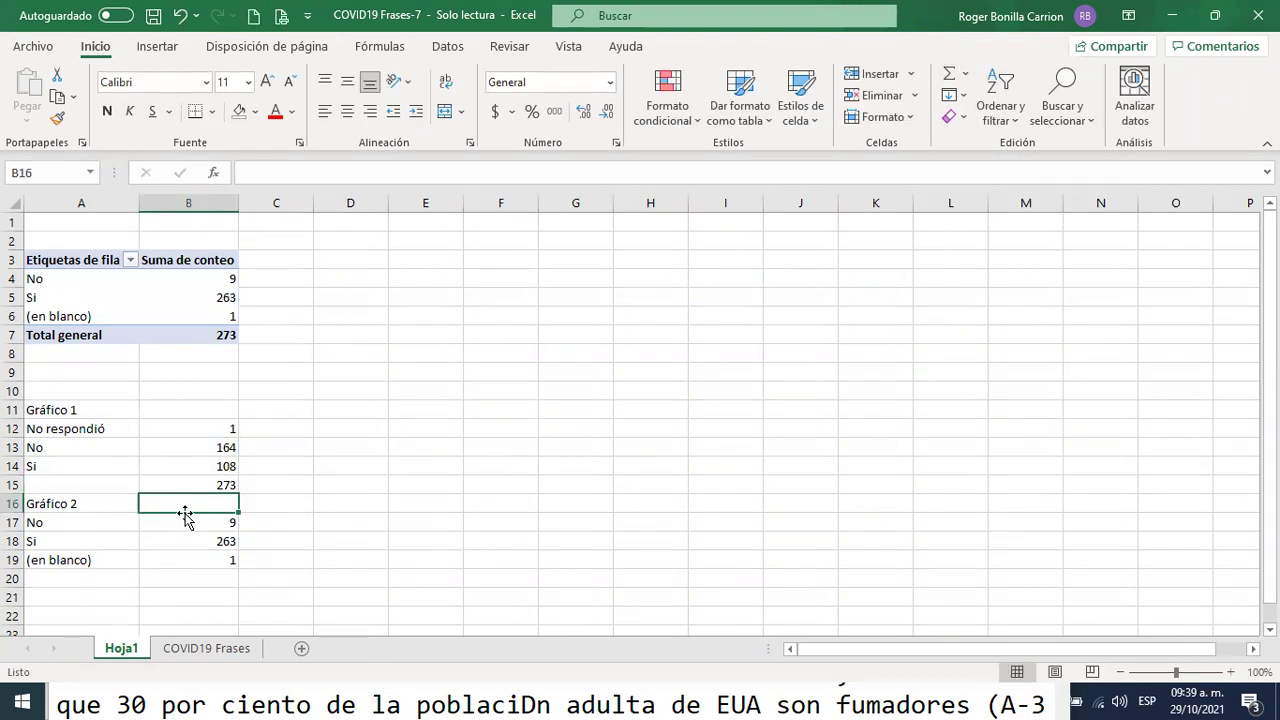
- Move the Gráfico 2 table down two rows to start at A18 and enter the label Total in cell A15
{"action": "left_click_drag", "start_coordinate": [62, 514], "coordinate": [185, 598]}
{"action": "left_click", "coordinate": [125, 490]}
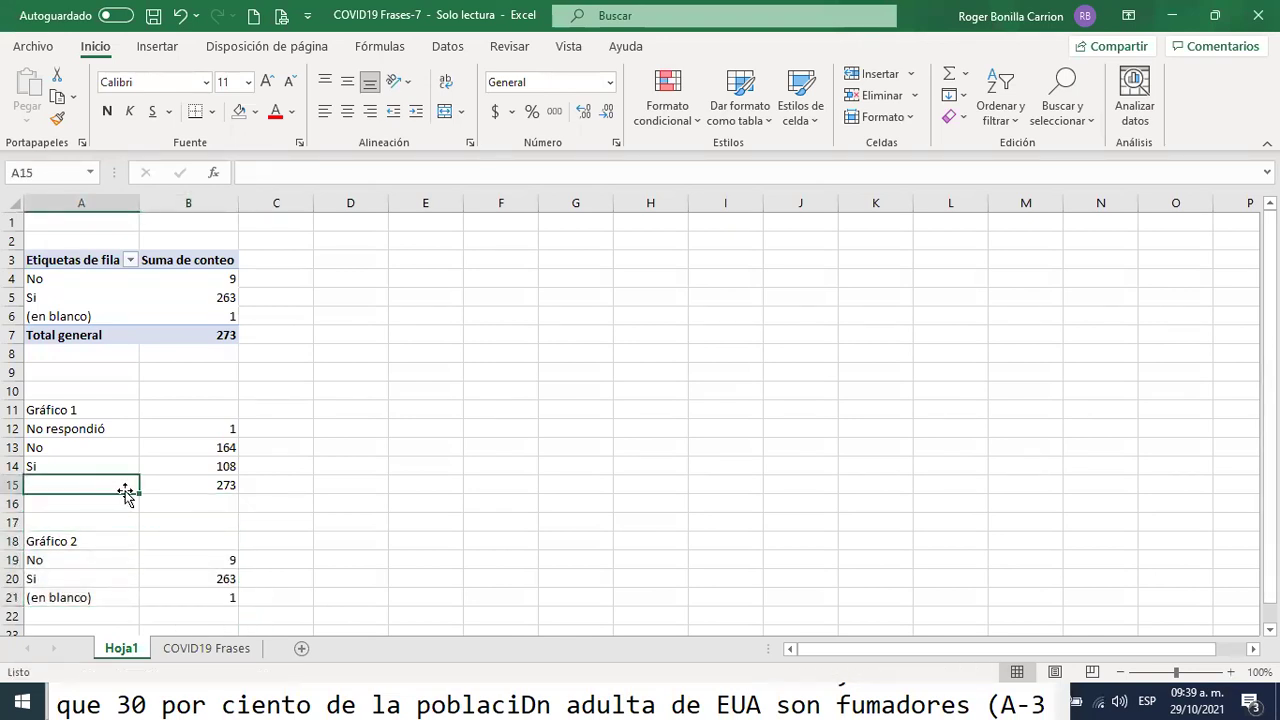
{"action": "type", "text": "Total"}
{"action": "key", "text": "Return"}
- Add column headings to the first table: Casos in cell B11 and % in cell C11
{"action": "left_click", "coordinate": [280, 442]}
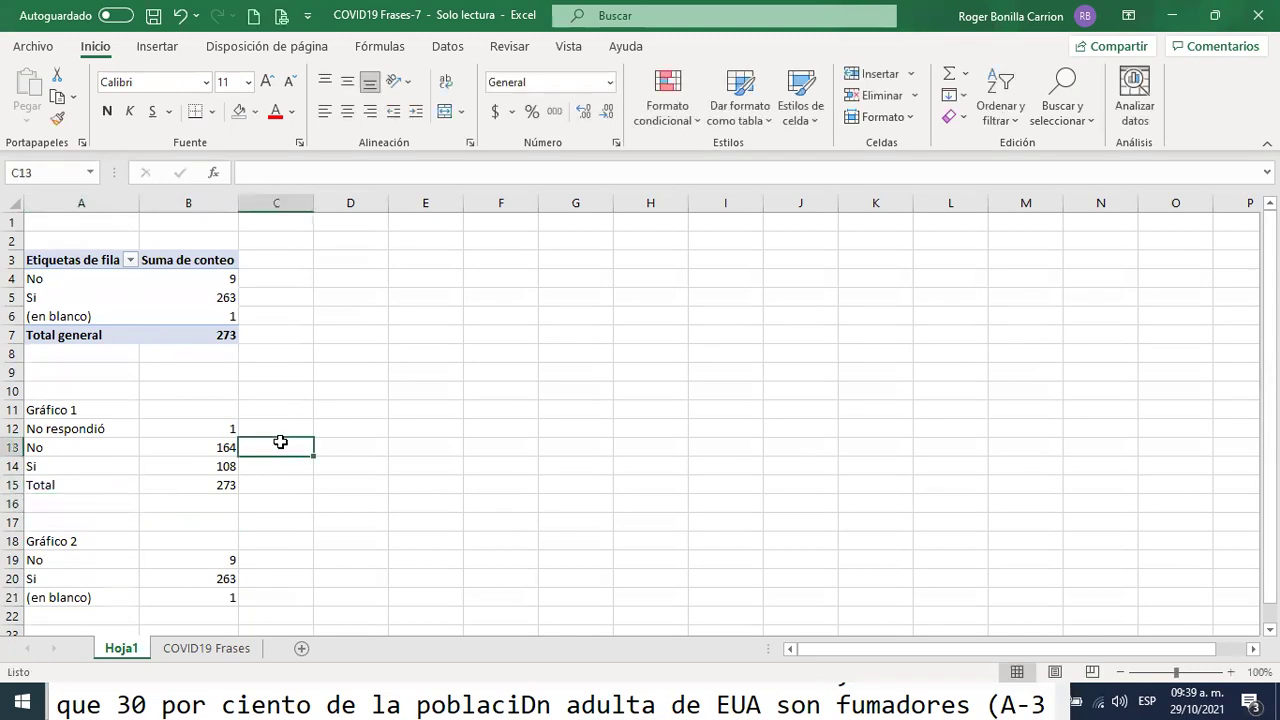
{"action": "left_click", "coordinate": [231, 413]}
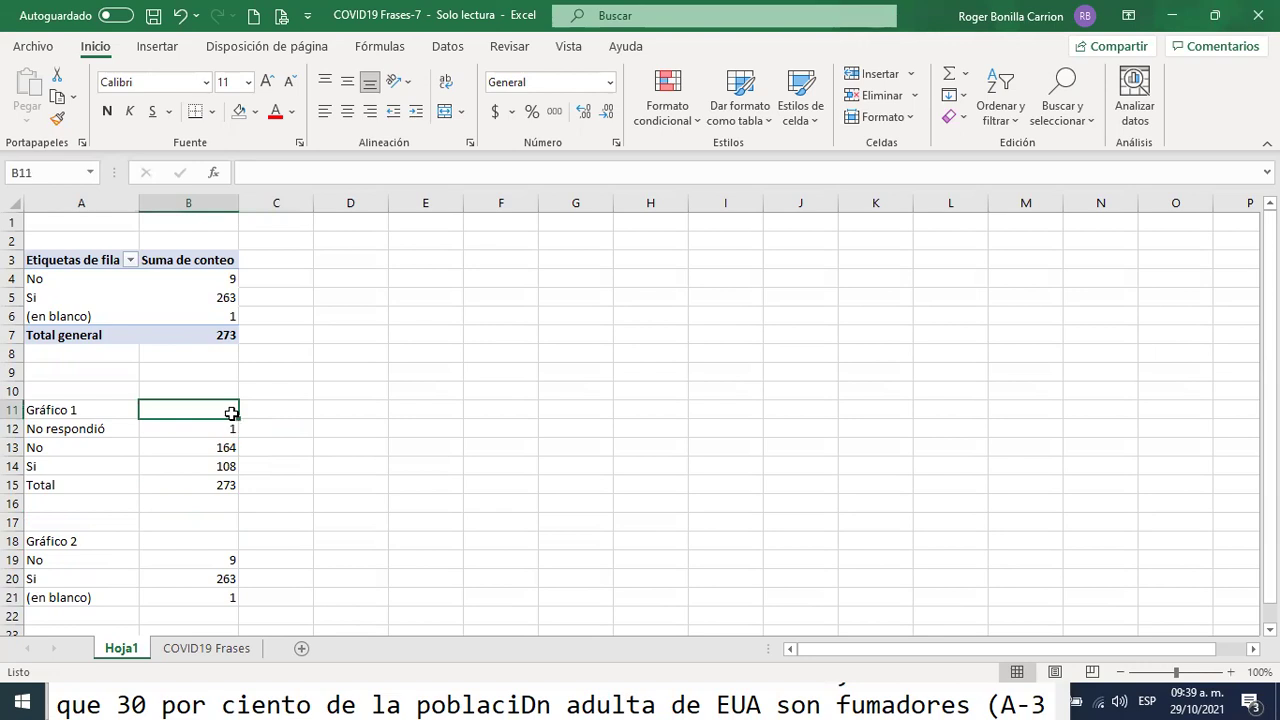
{"action": "type", "text": "Casos"}
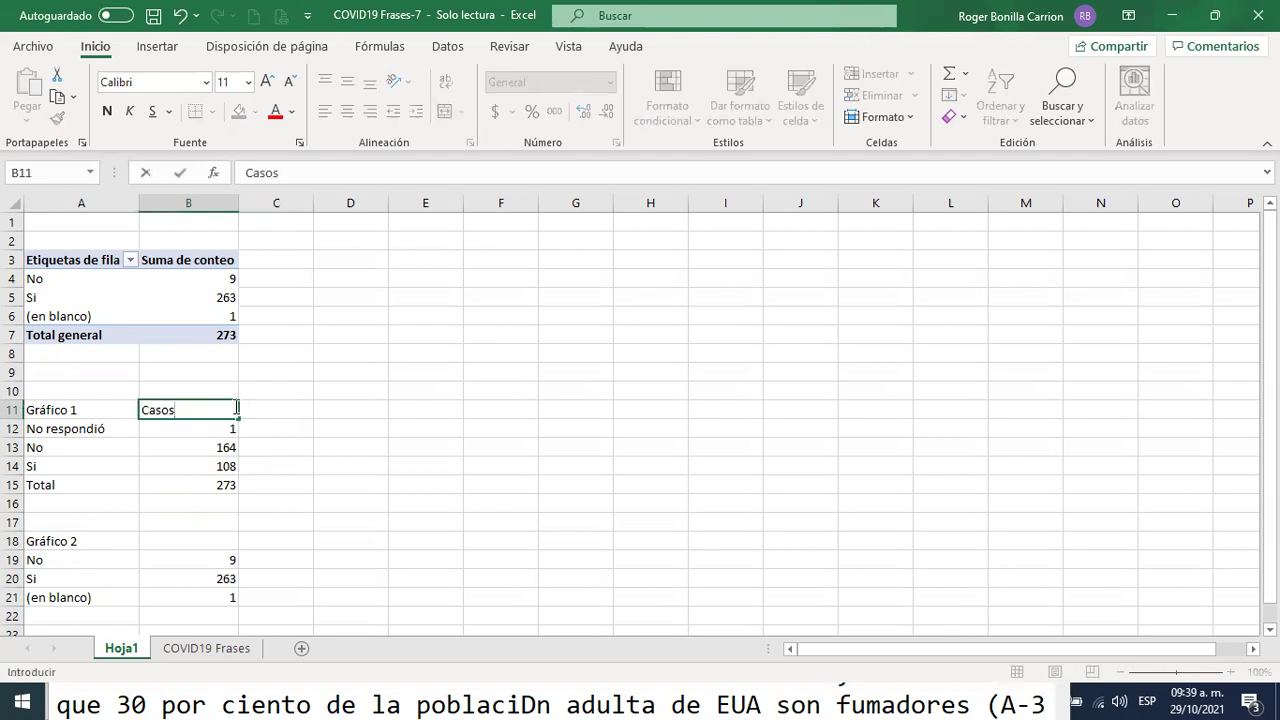
{"action": "left_click", "coordinate": [270, 406]}
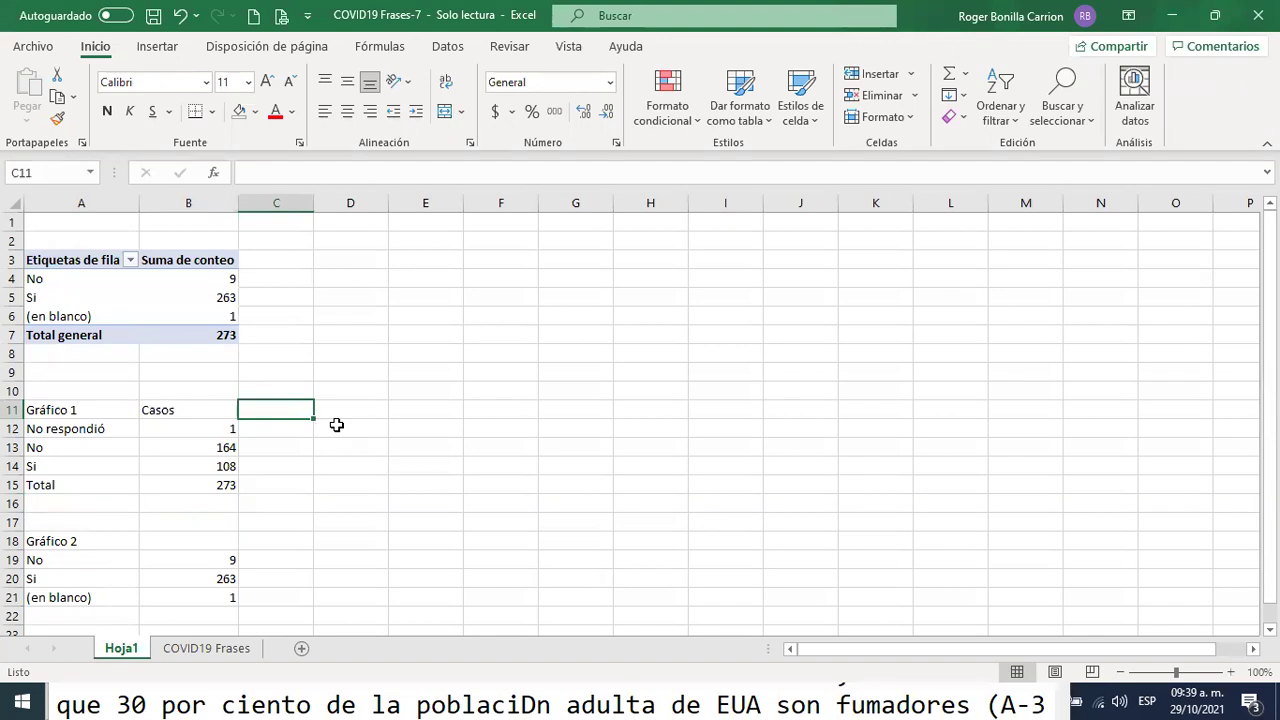
{"action": "type", "text": "%"}
{"action": "key", "text": "Return"}
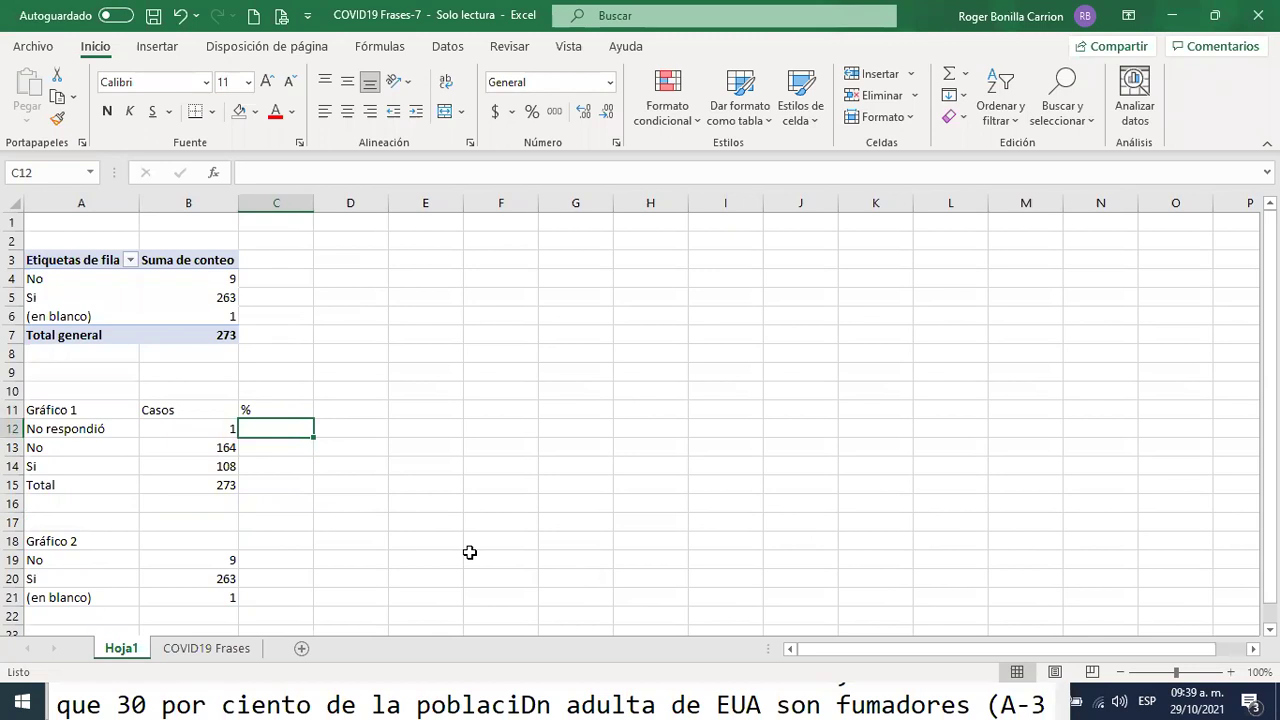
- Move the Gráfico 1 label up to cell A10 and change its text to Cuadro 1
{"action": "left_click", "coordinate": [70, 410]}
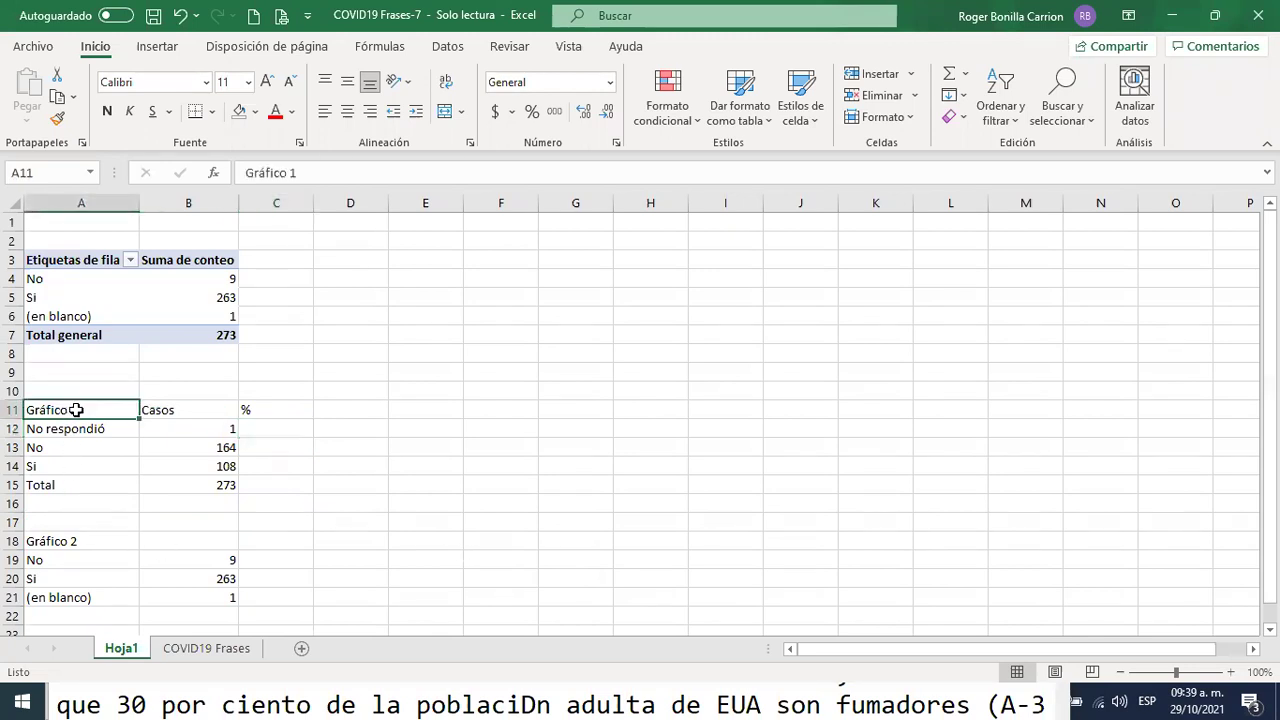
{"action": "left_click_drag", "start_coordinate": [83, 397], "coordinate": [86, 394]}
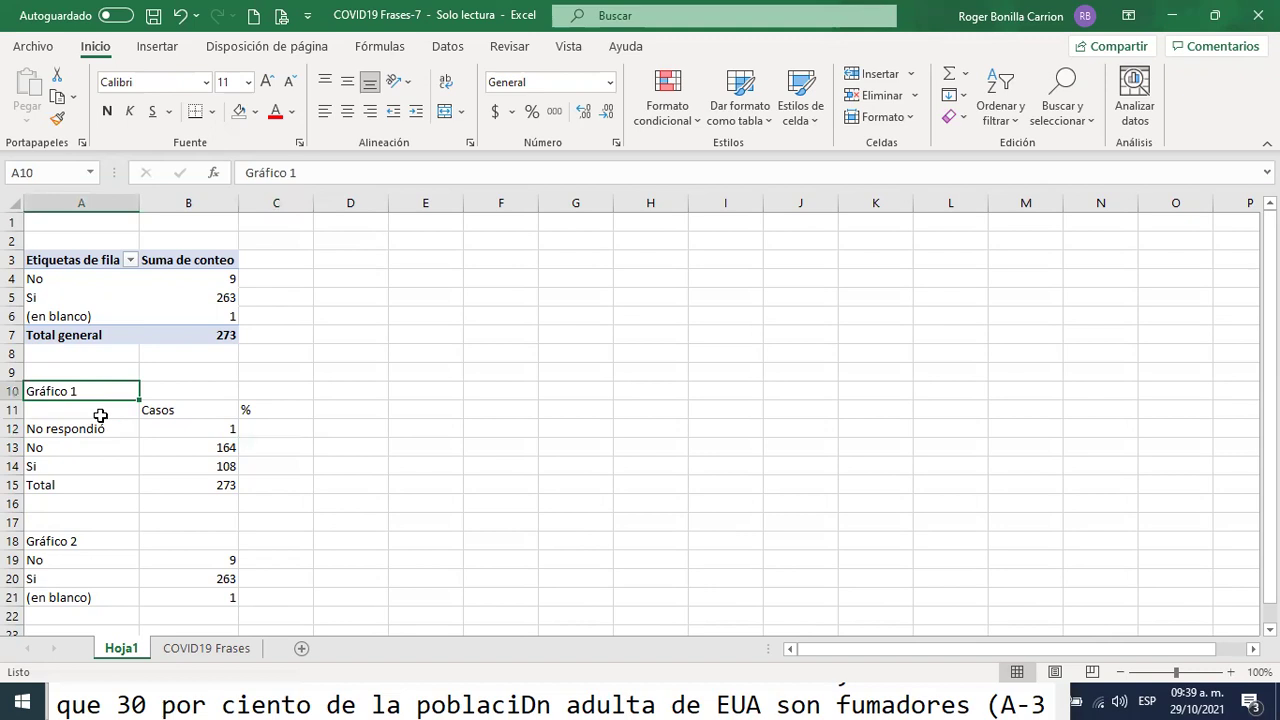
{"action": "double_click", "coordinate": [282, 172]}
{"action": "type", "text": "Cuadro"}
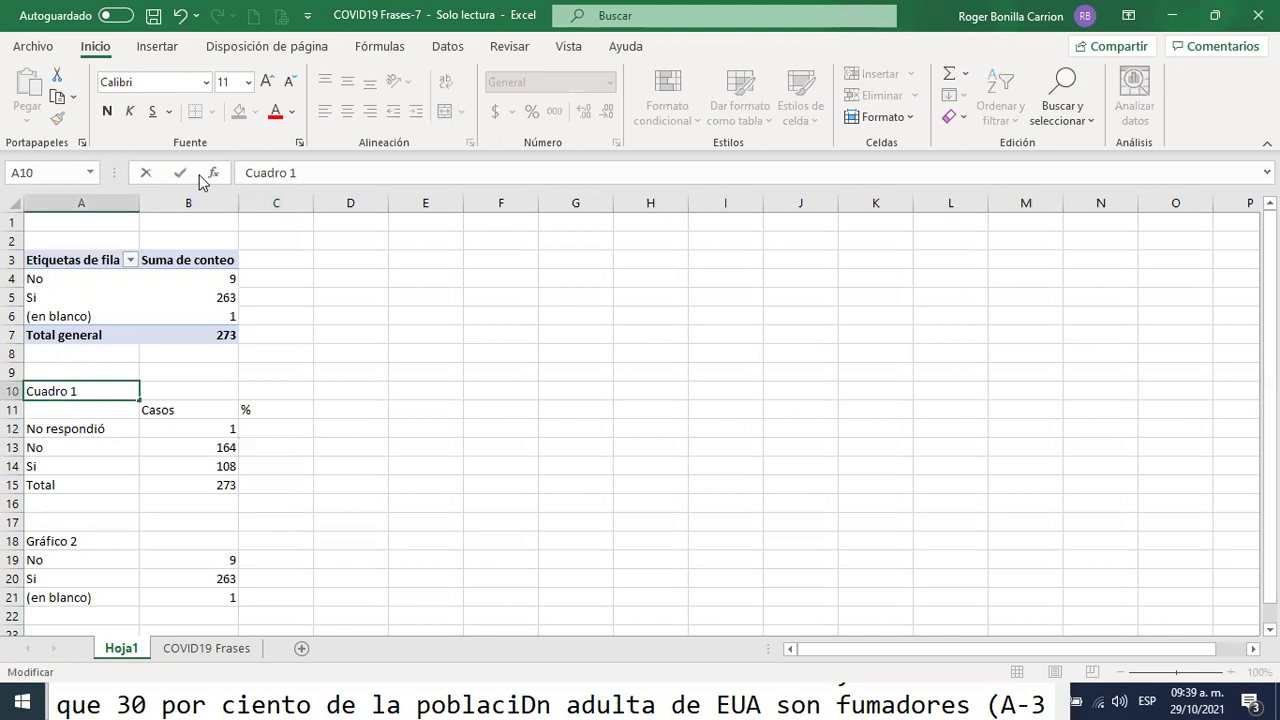
{"action": "key", "text": "Return"}
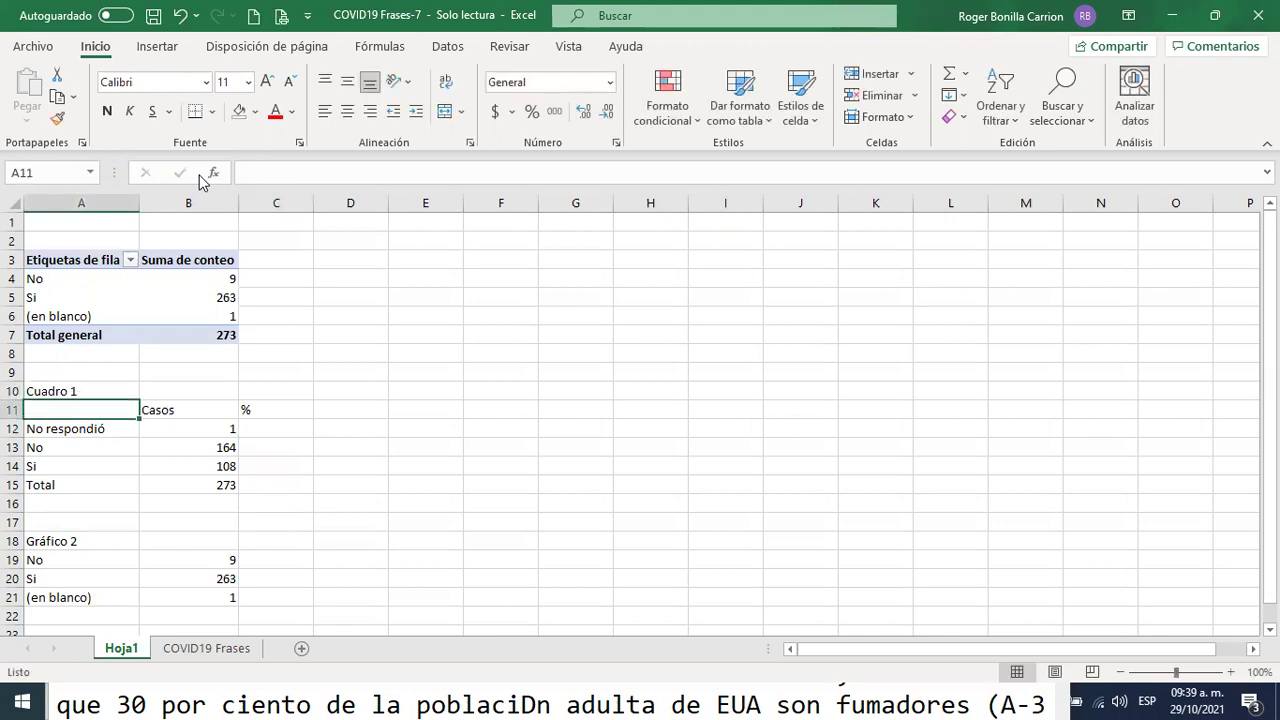
- Select cell C12, the first cell of the % column in the No respondió row
{"action": "left_click", "coordinate": [209, 428]}
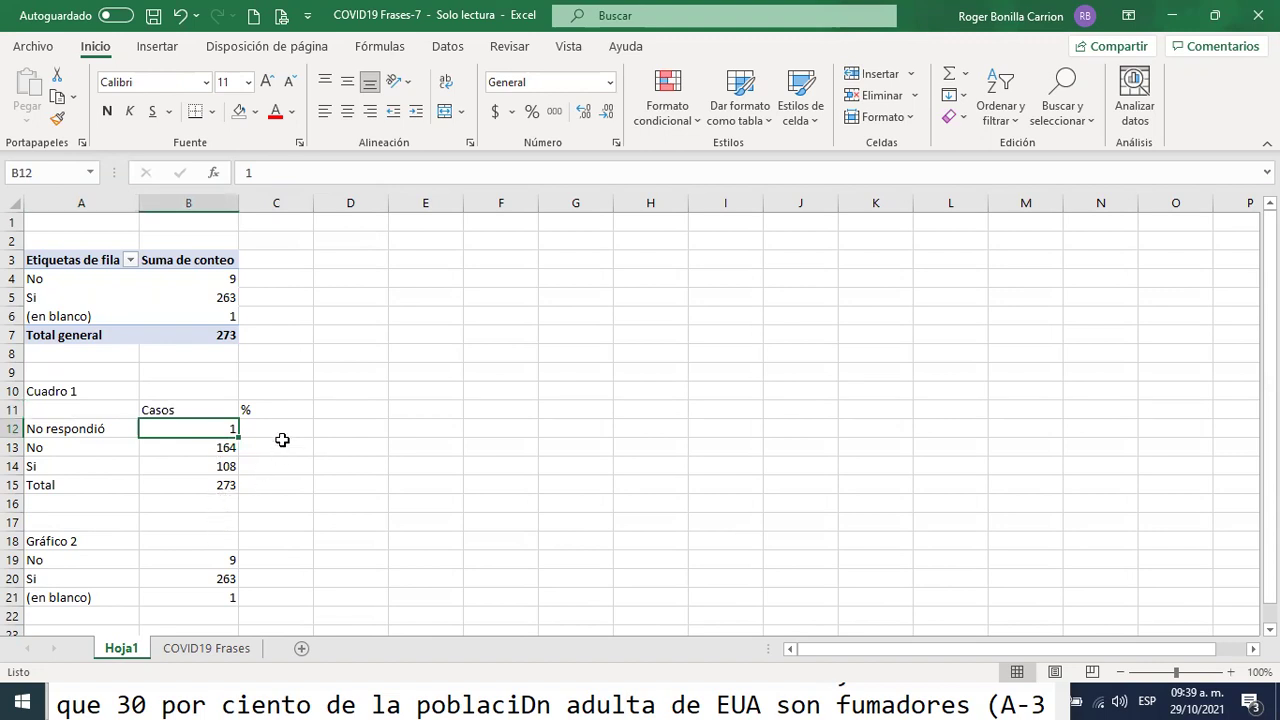
{"action": "left_click", "coordinate": [283, 430]}
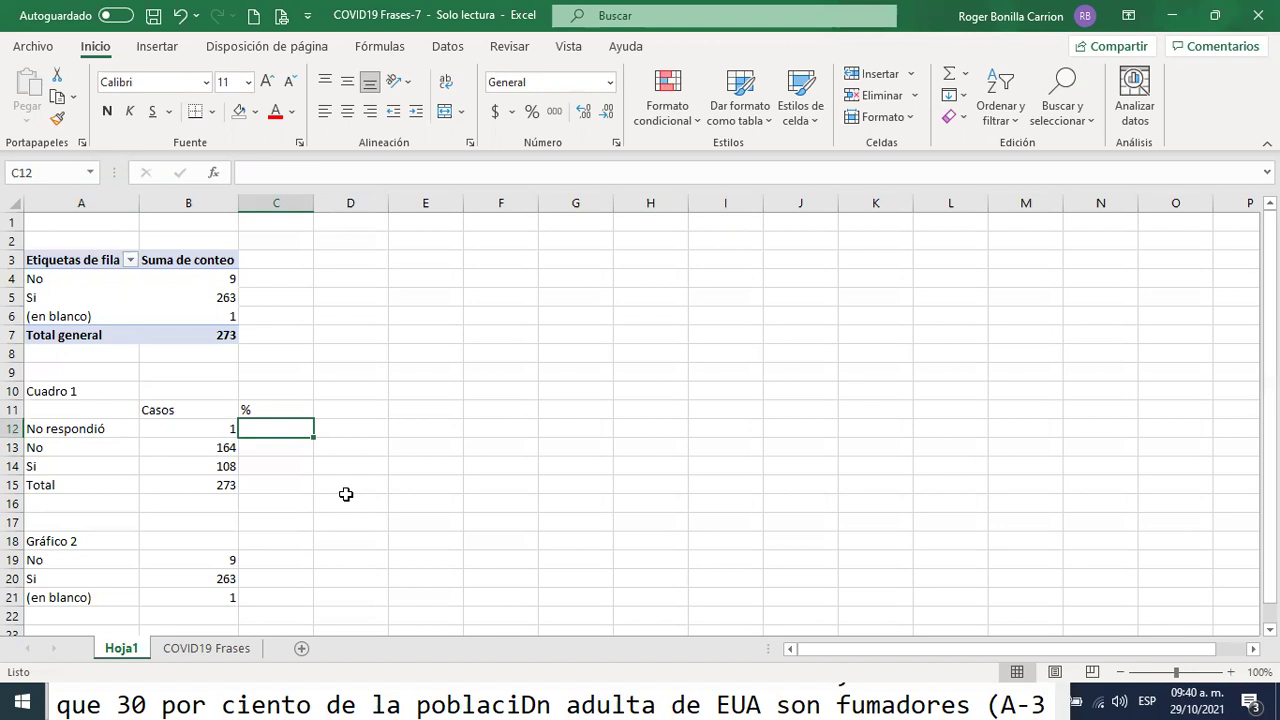
- Enter the formula +B12/B15*100 in C12 to compute the "No respondió" percentage in Cuadro 1
{"action": "type", "text": "+"}
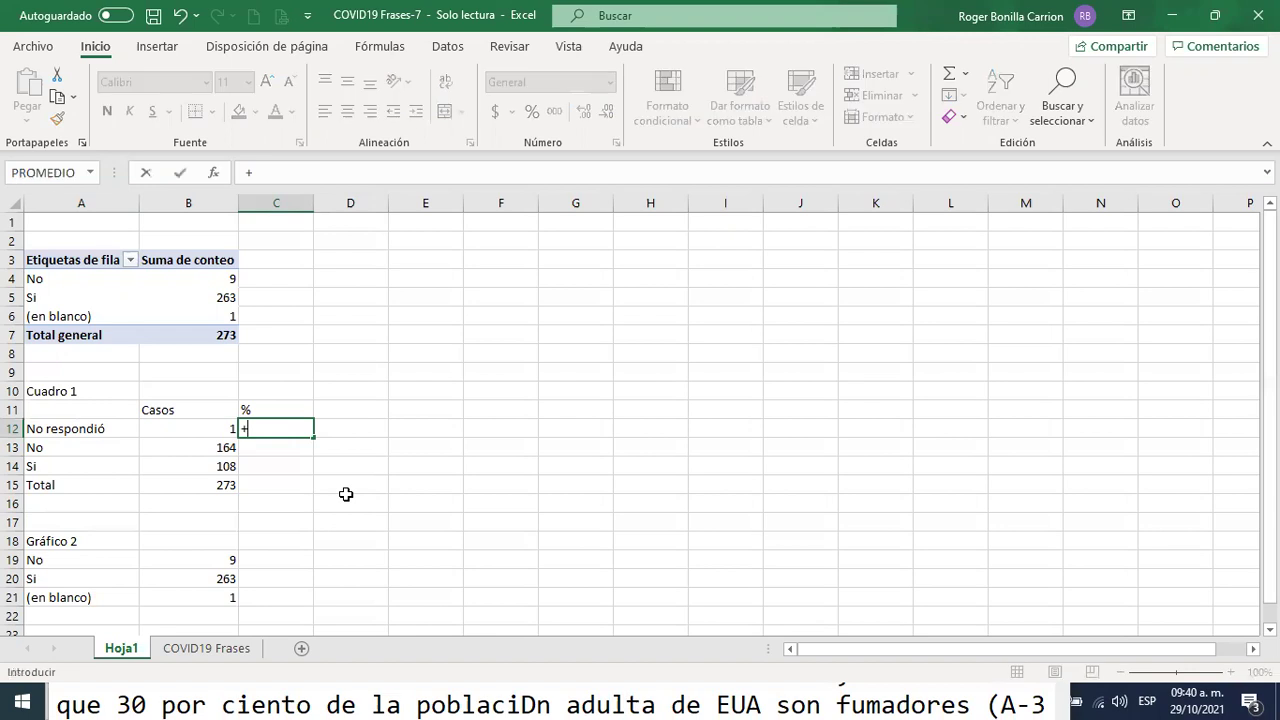
{"action": "left_click", "coordinate": [207, 430]}
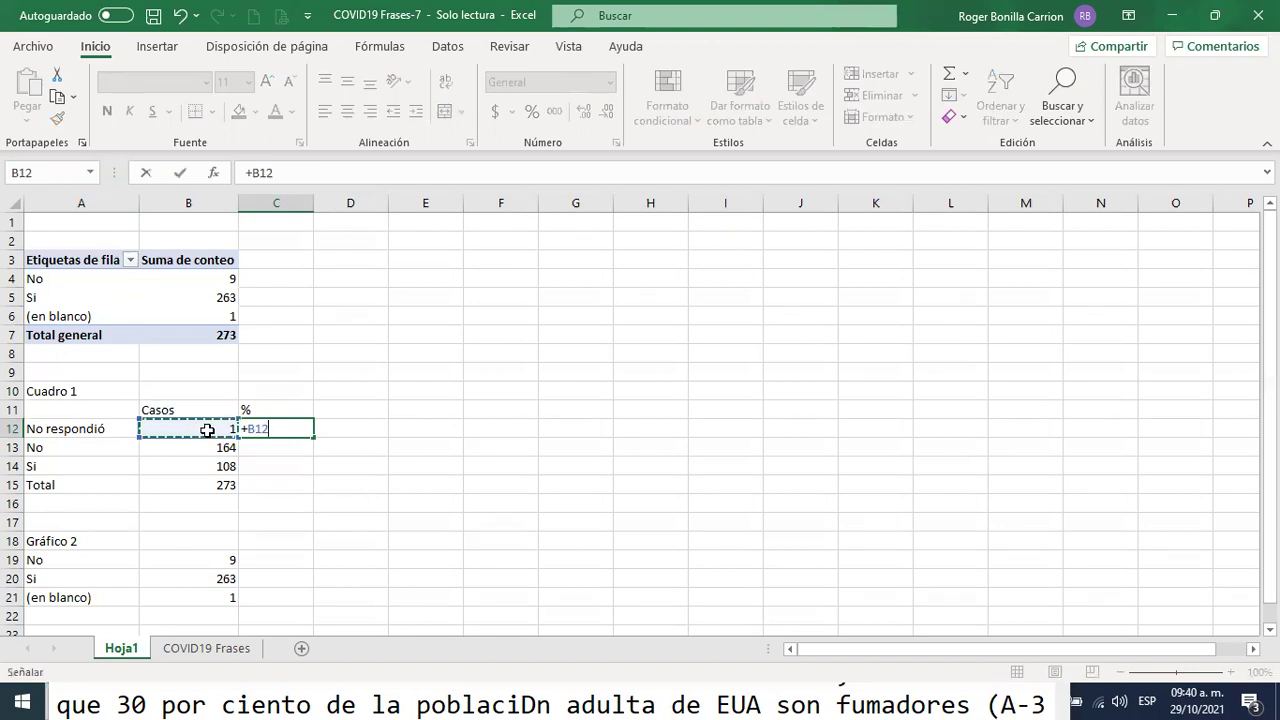
{"action": "type", "text": "/"}
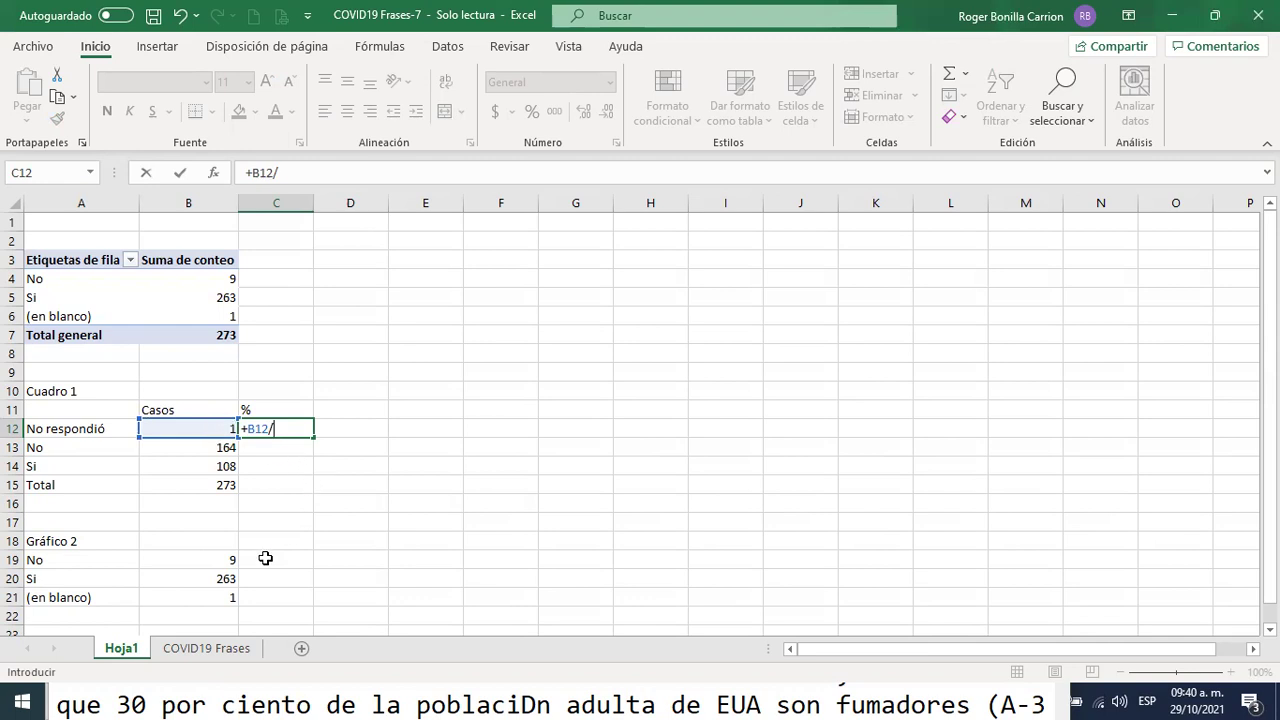
{"action": "left_click", "coordinate": [216, 488]}
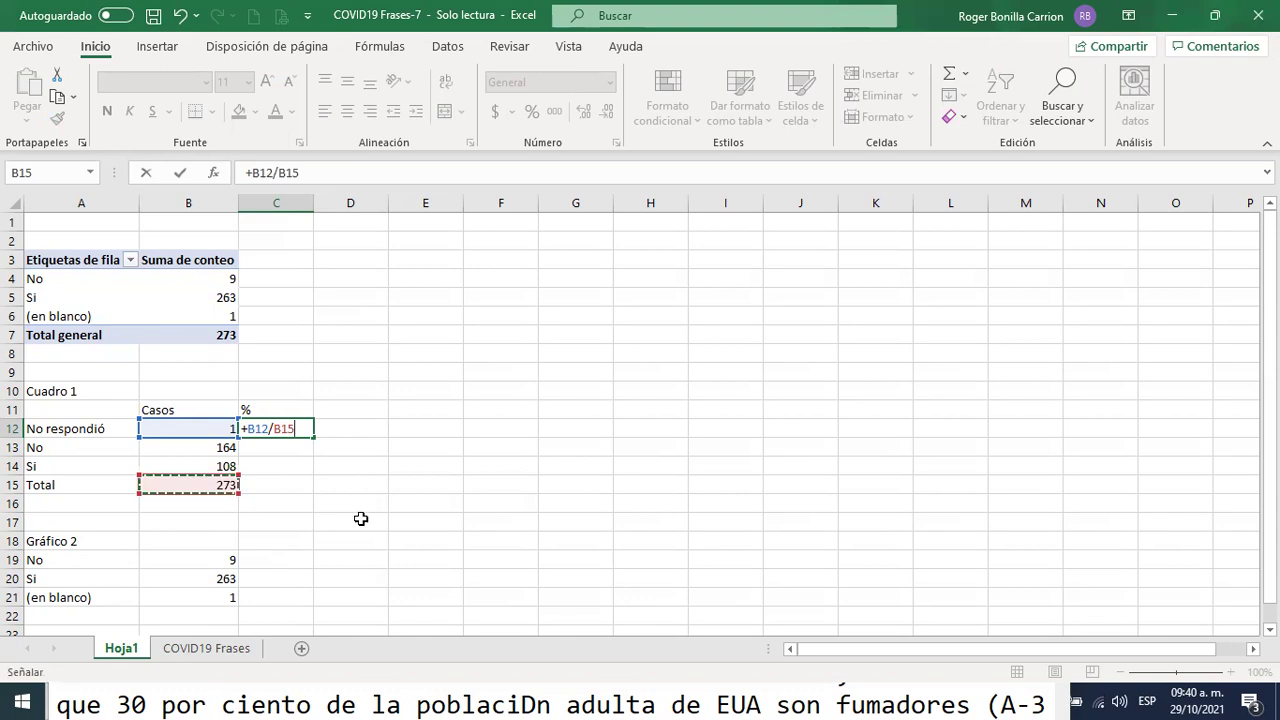
{"action": "type", "text": "*100"}
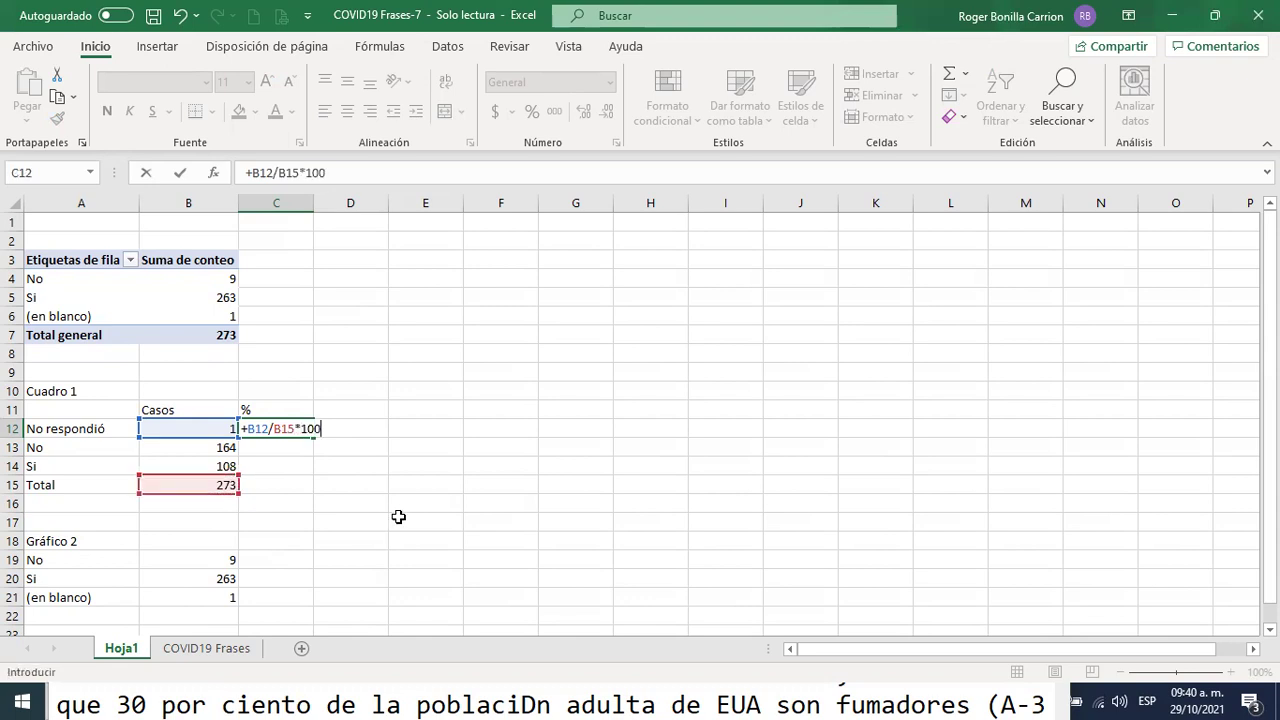
{"action": "key", "text": "Return"}
- Reduce the "No respondió" percentage in C12 to two decimal places
{"action": "left_click", "coordinate": [288, 413]}
{"action": "left_click", "coordinate": [288, 428]}
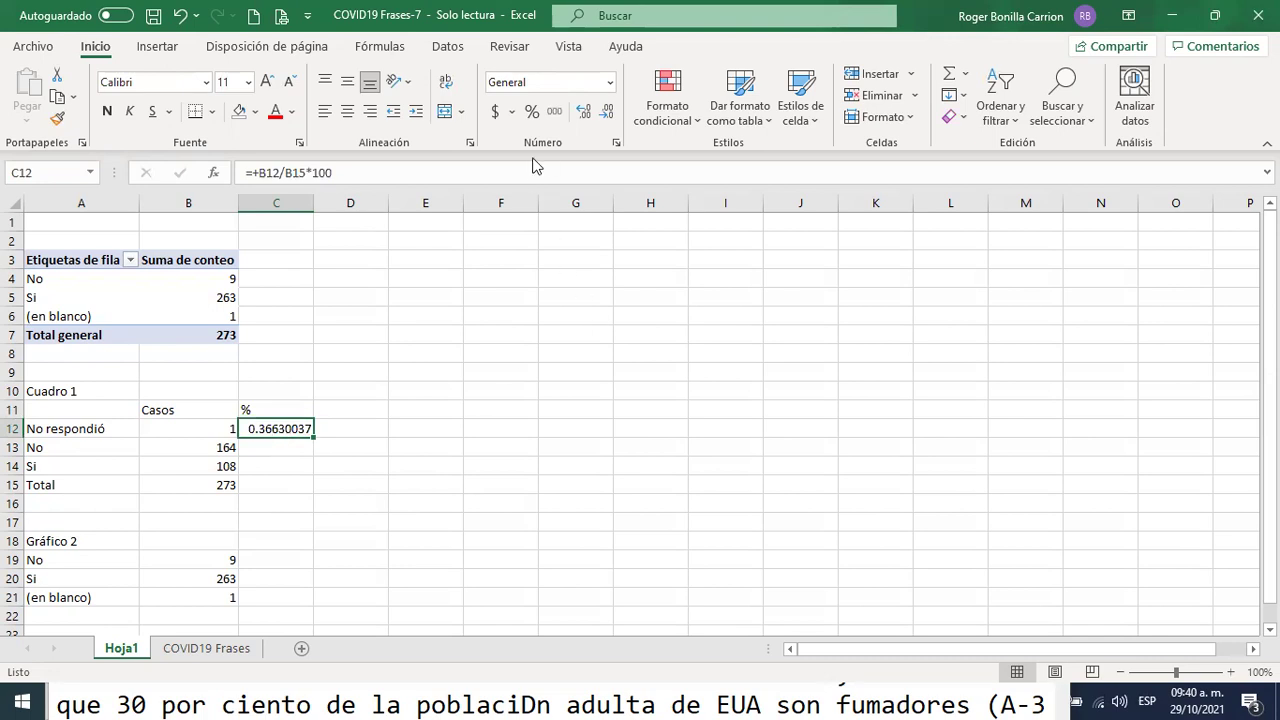
{"action": "left_click", "coordinate": [608, 114]}
{"action": "left_click", "coordinate": [608, 114]}
{"action": "left_click", "coordinate": [608, 114]}
{"action": "left_click", "coordinate": [608, 114]}
{"action": "left_click", "coordinate": [608, 114]}
{"action": "left_click", "coordinate": [608, 114]}
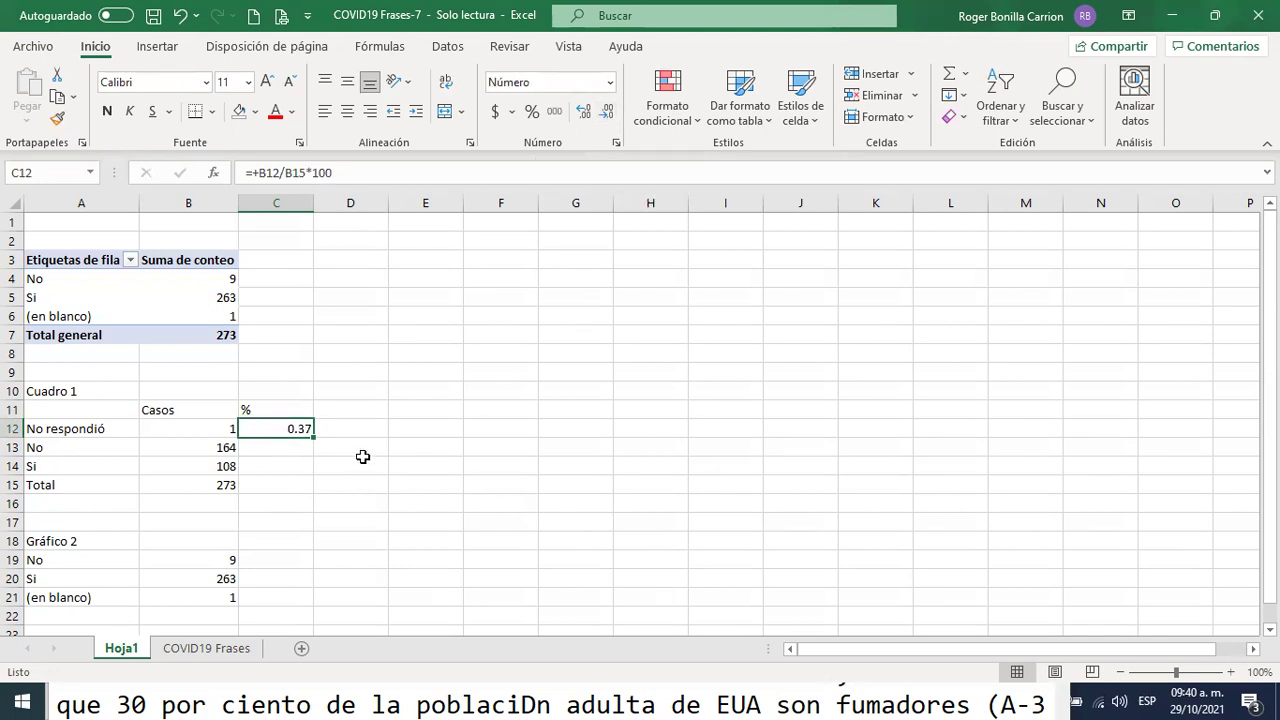
- Enter the formula +B13/B15*100 in C13 to compute the "No" percentage in Cuadro 1
{"action": "left_click", "coordinate": [277, 450]}
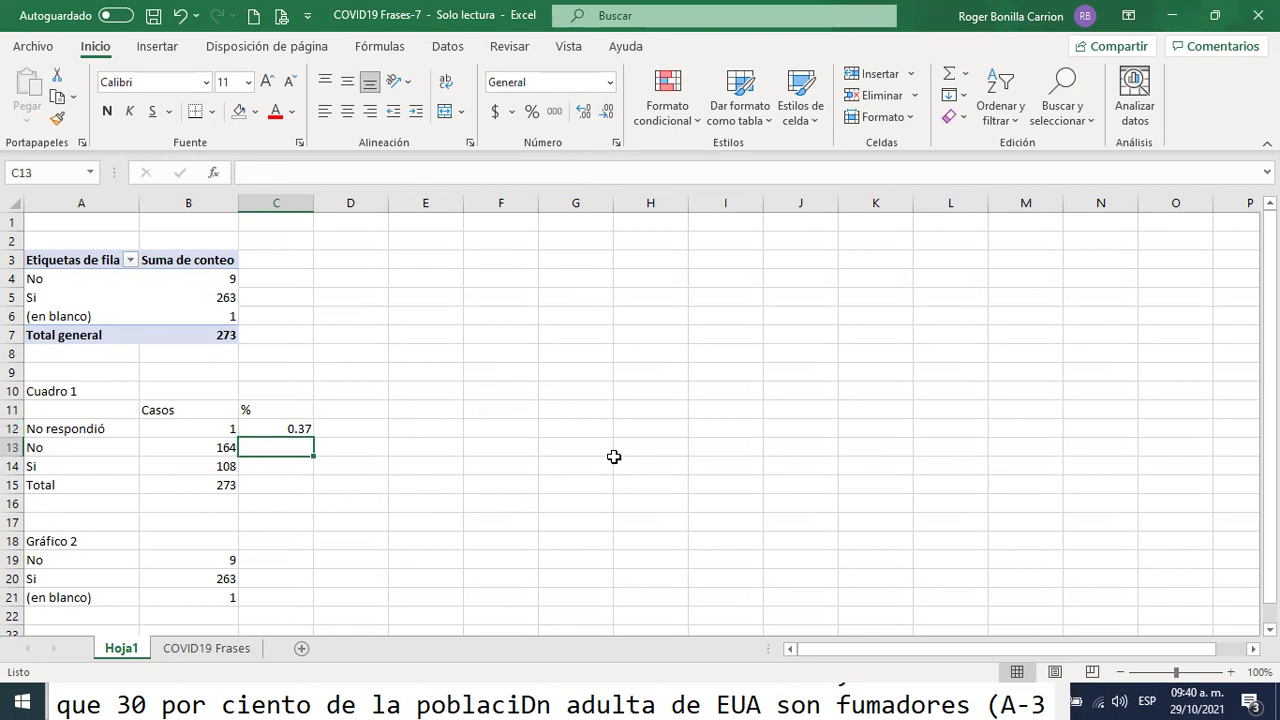
{"action": "type", "text": "+"}
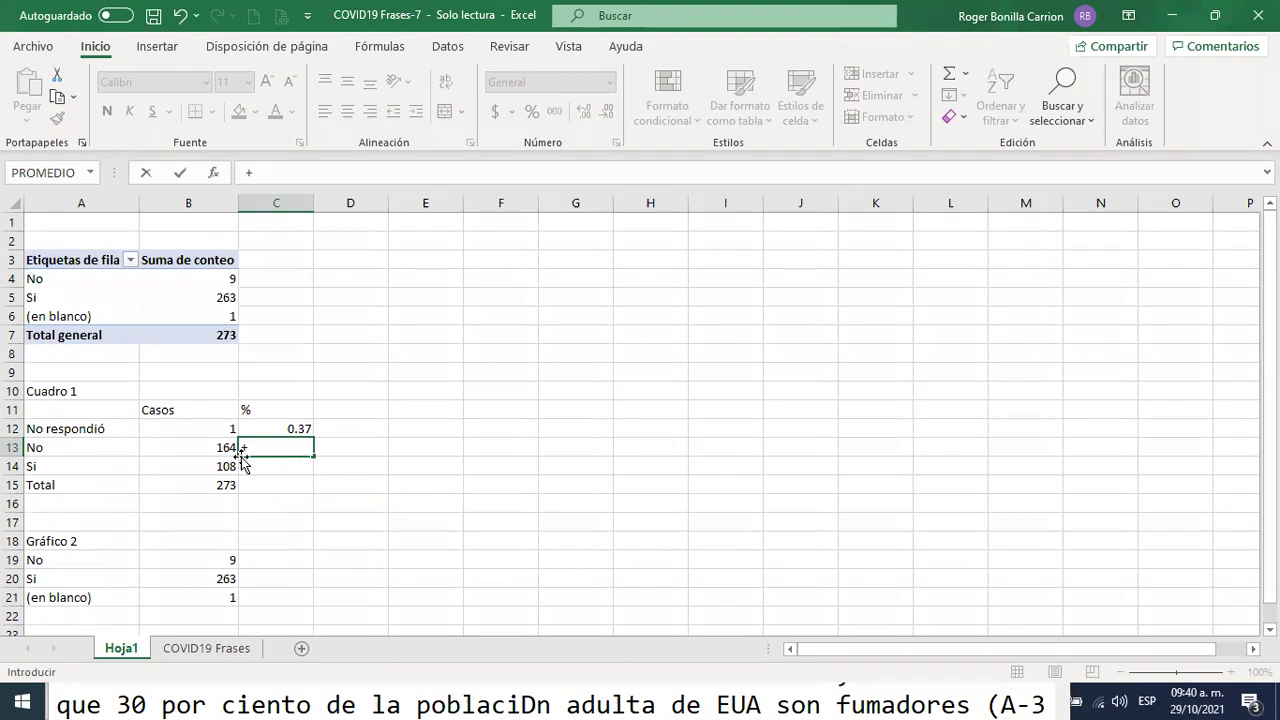
{"action": "left_click", "coordinate": [207, 447]}
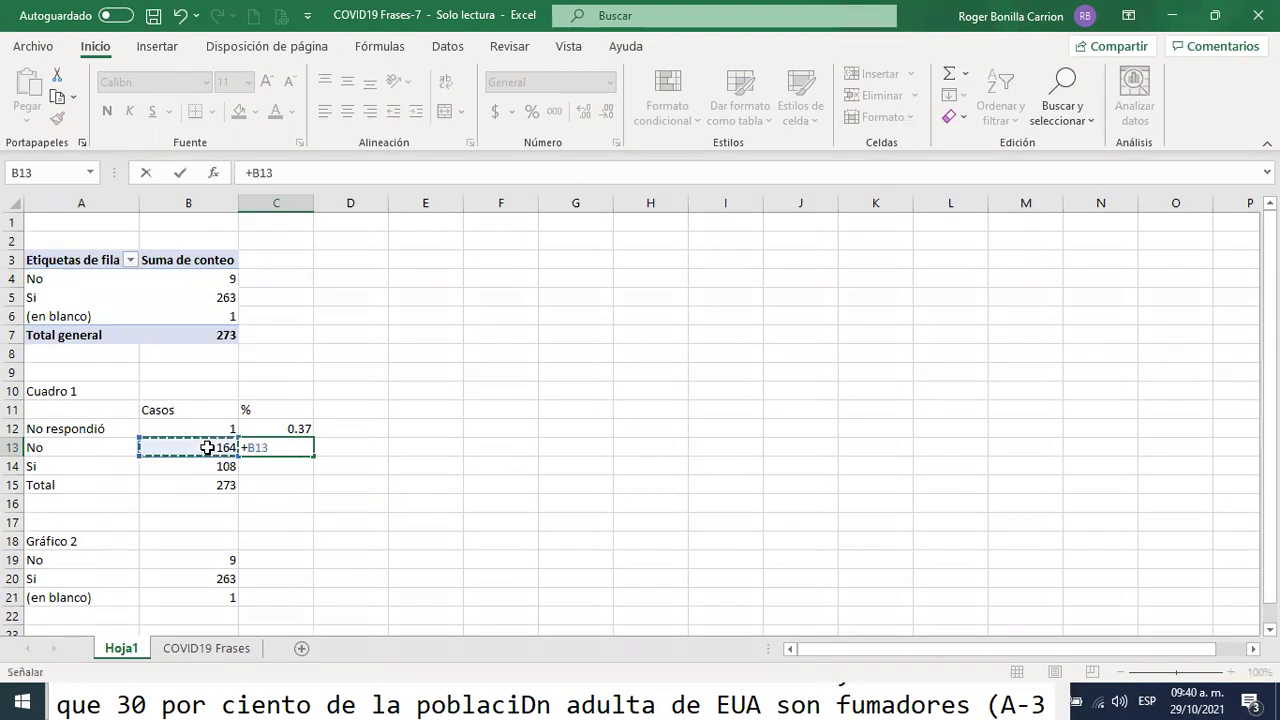
{"action": "type", "text": "/"}
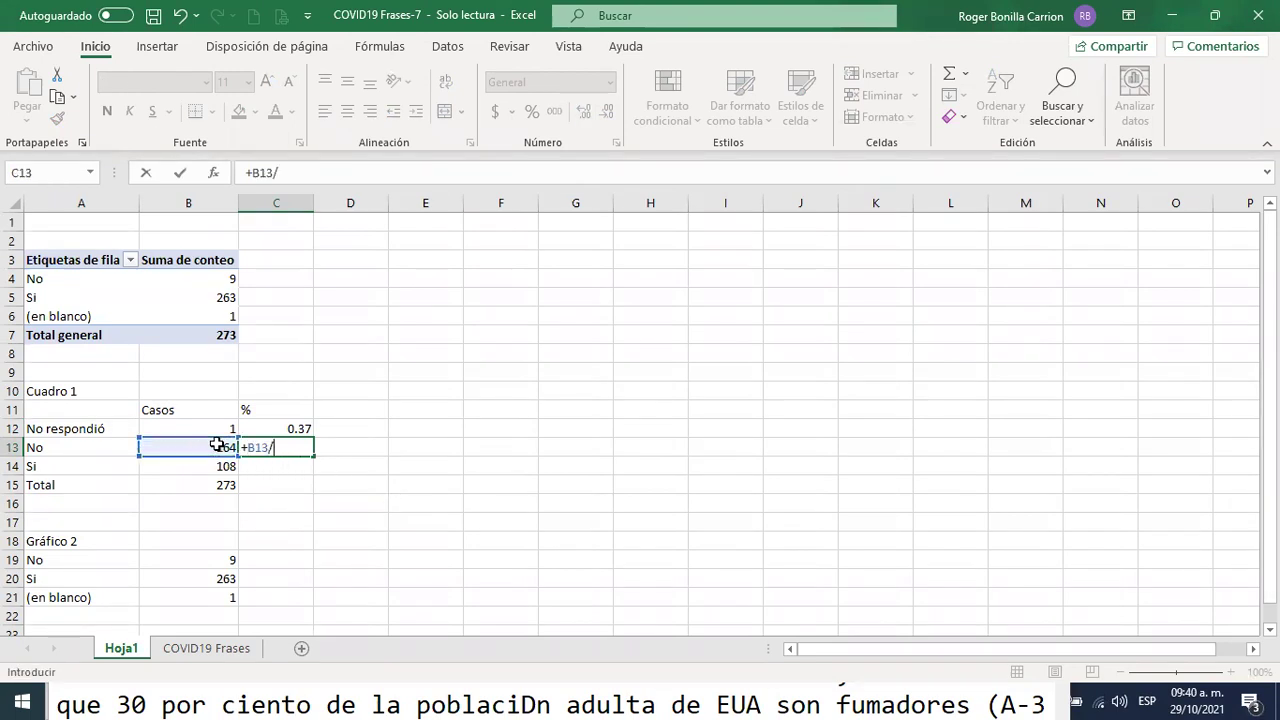
{"action": "left_click", "coordinate": [206, 486]}
{"action": "type", "text": "*100"}
{"action": "key", "text": "ctrl+Return"}
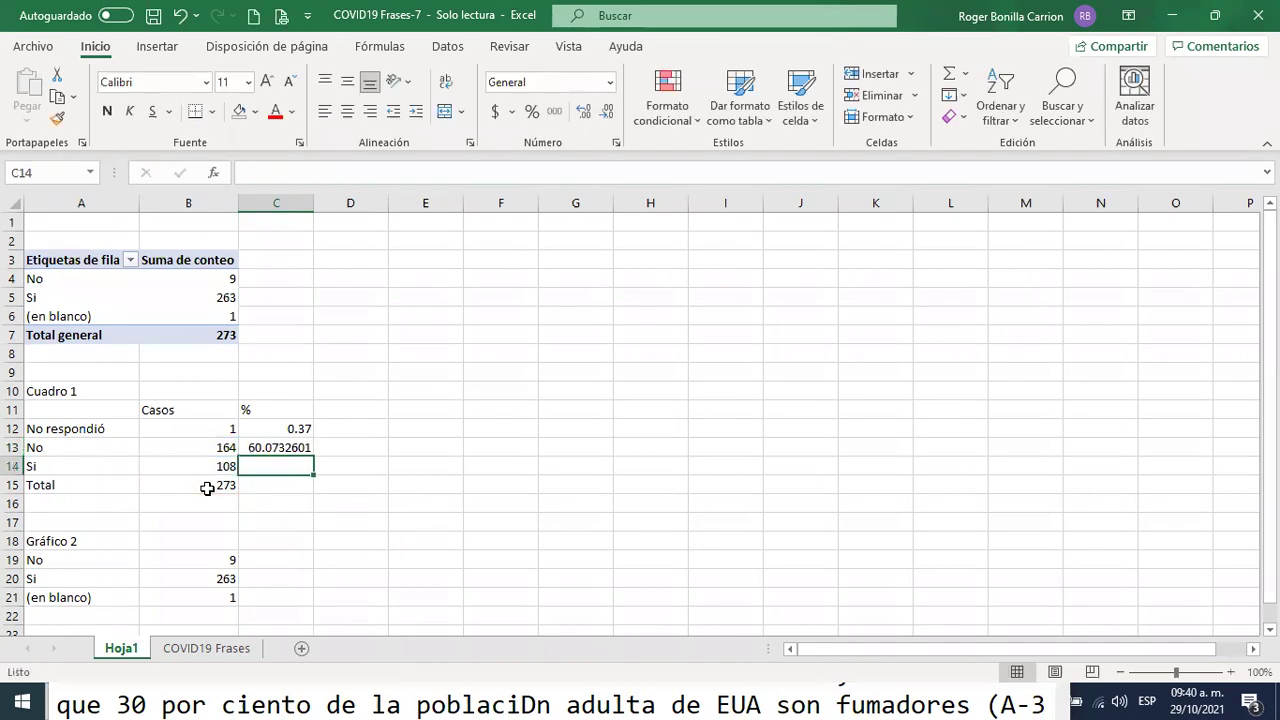
- Reduce the percentages in C13 and C12 to one decimal place each
{"action": "left_click", "coordinate": [292, 446]}
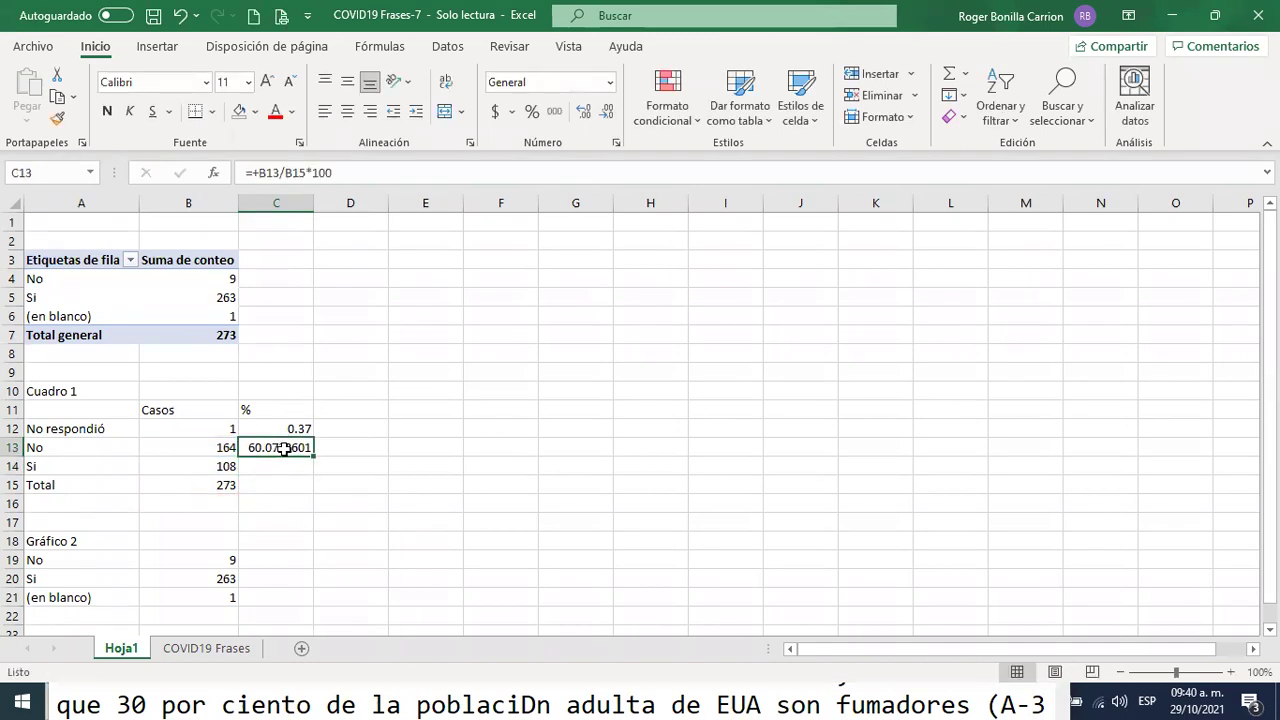
{"action": "left_click", "coordinate": [608, 116]}
{"action": "left_click", "coordinate": [608, 116]}
{"action": "left_click", "coordinate": [608, 116]}
{"action": "left_click", "coordinate": [608, 116]}
{"action": "left_click", "coordinate": [608, 116]}
{"action": "left_click", "coordinate": [608, 116]}
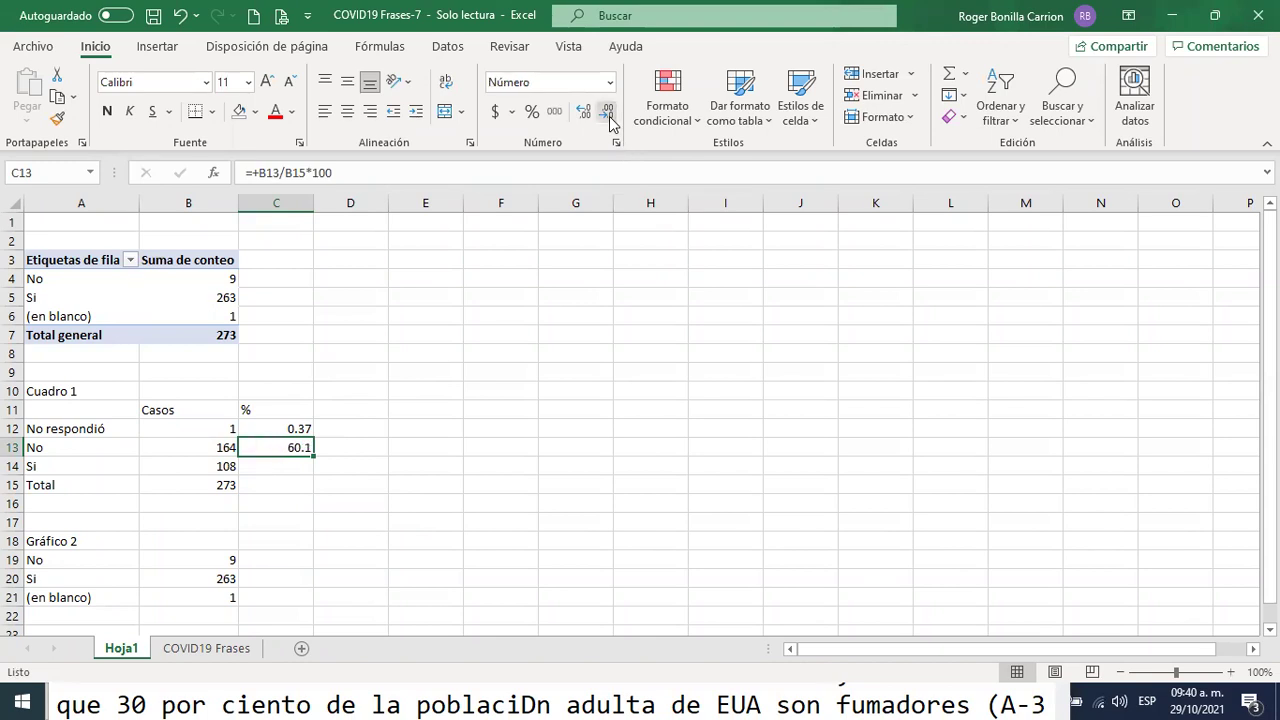
{"action": "left_click", "coordinate": [304, 428]}
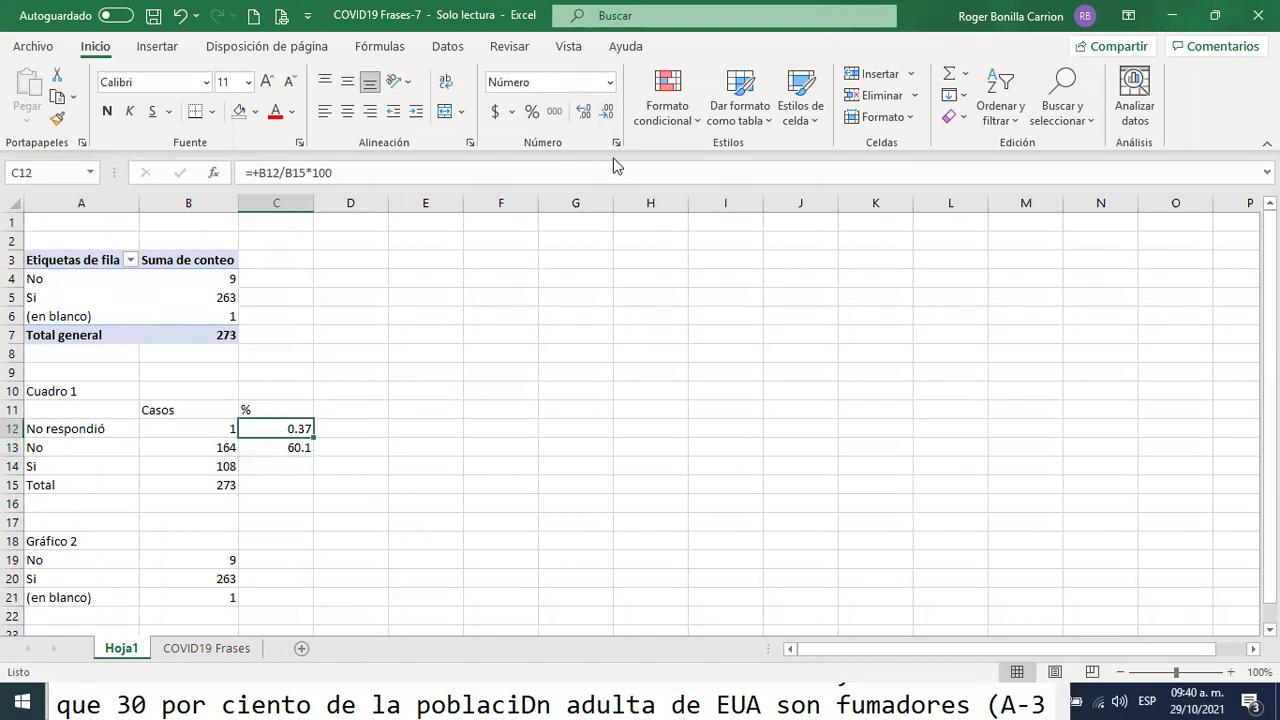
{"action": "left_click", "coordinate": [608, 112]}
- Enter the formula +B14/B15*100 in C14 to compute the "Si" percentage in Cuadro 1
{"action": "left_click", "coordinate": [290, 470]}
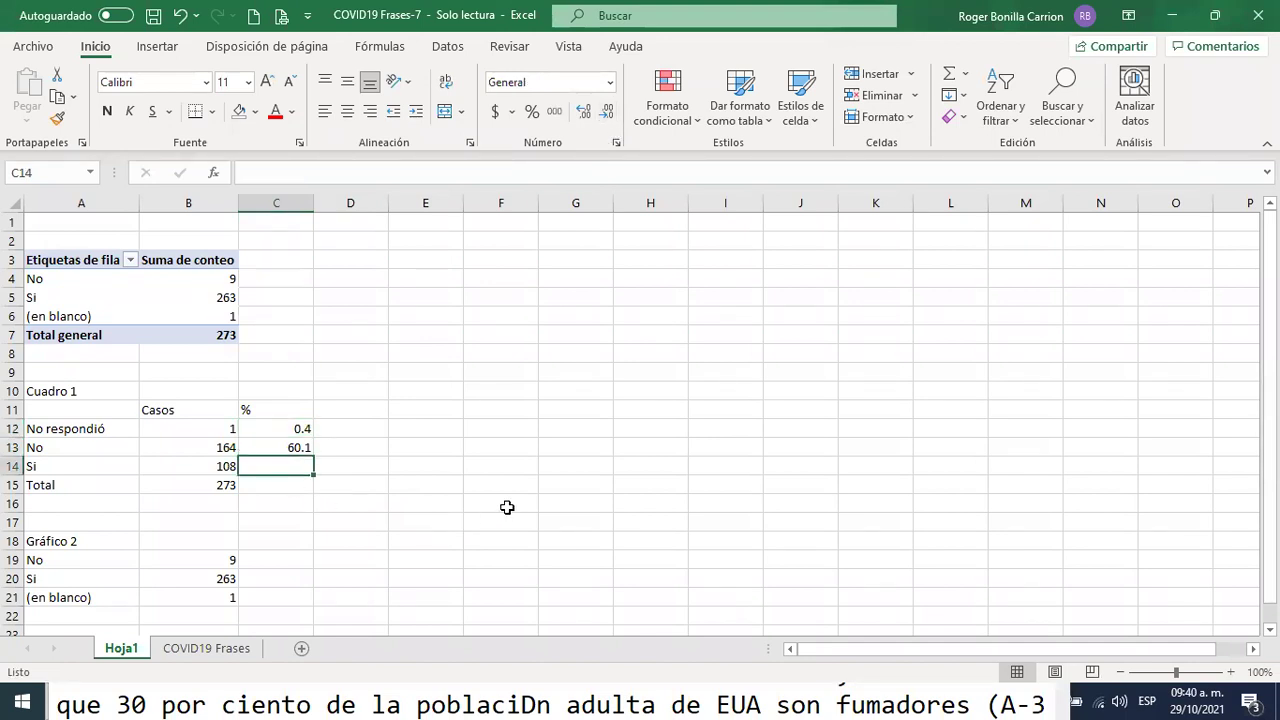
{"action": "type", "text": "+"}
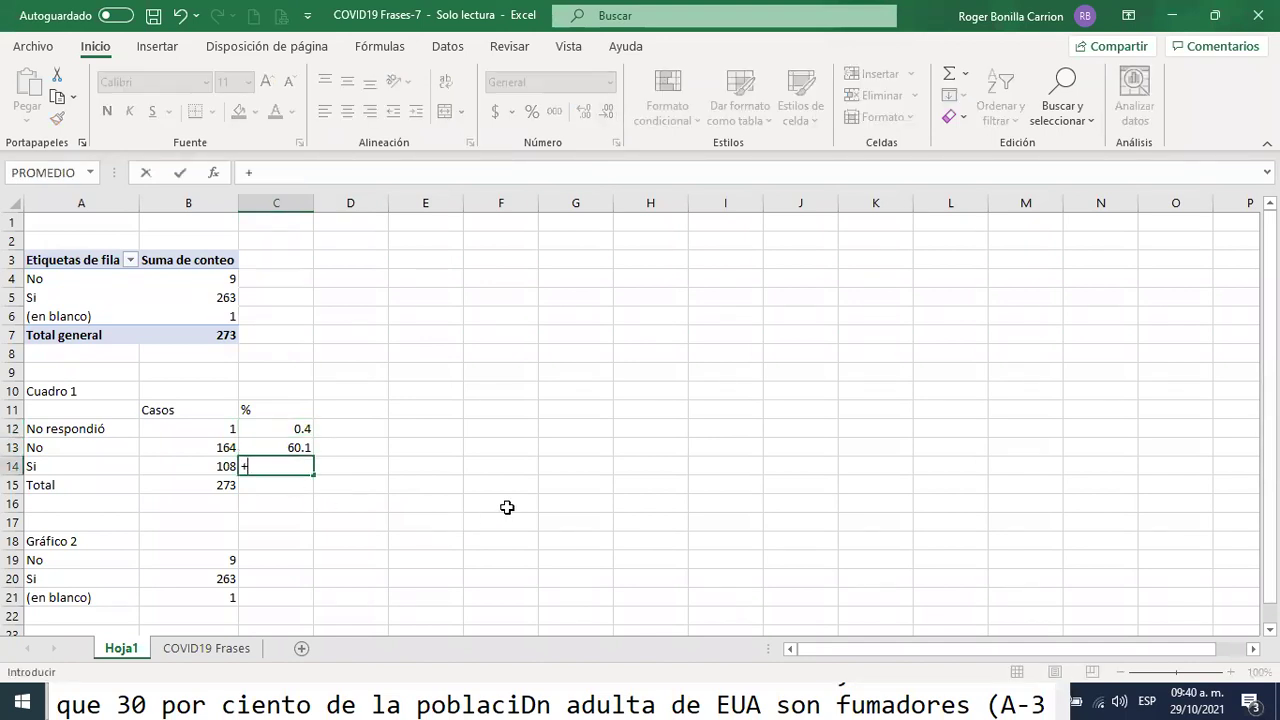
{"action": "left_click", "coordinate": [221, 466]}
{"action": "type", "text": "/"}
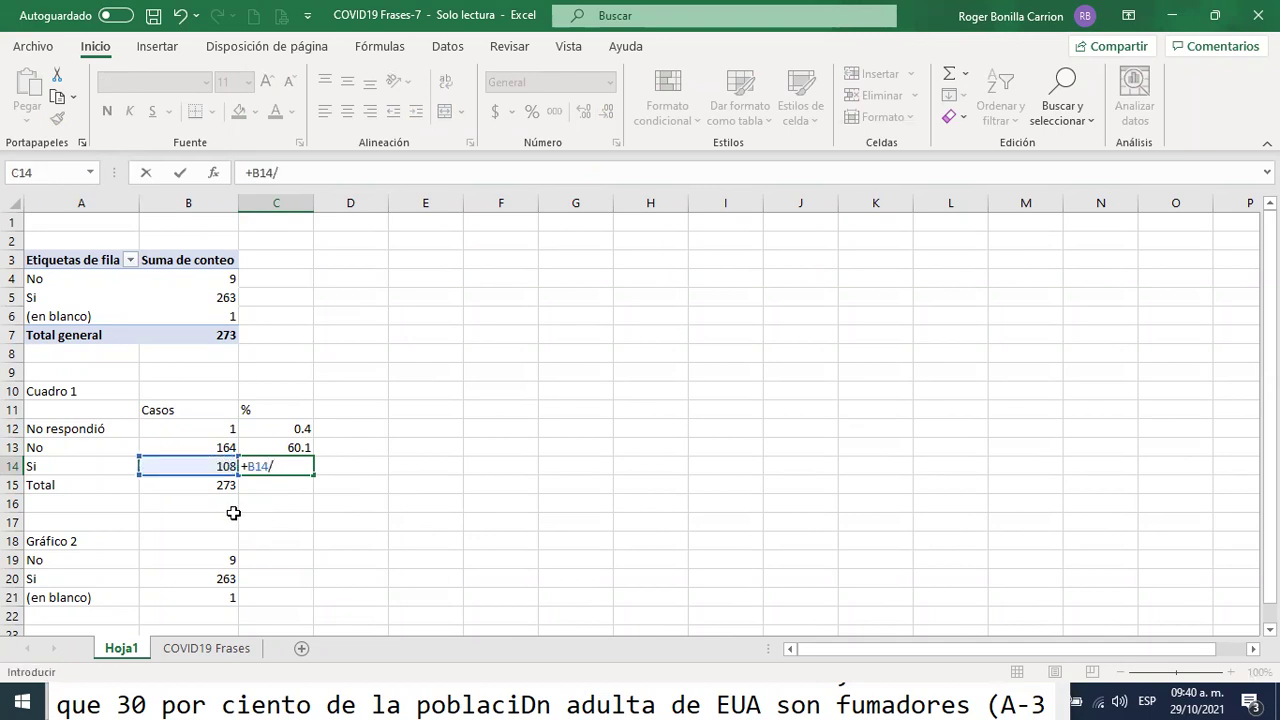
{"action": "left_click", "coordinate": [221, 485]}
{"action": "type", "text": "*100"}
{"action": "key", "text": "Return"}
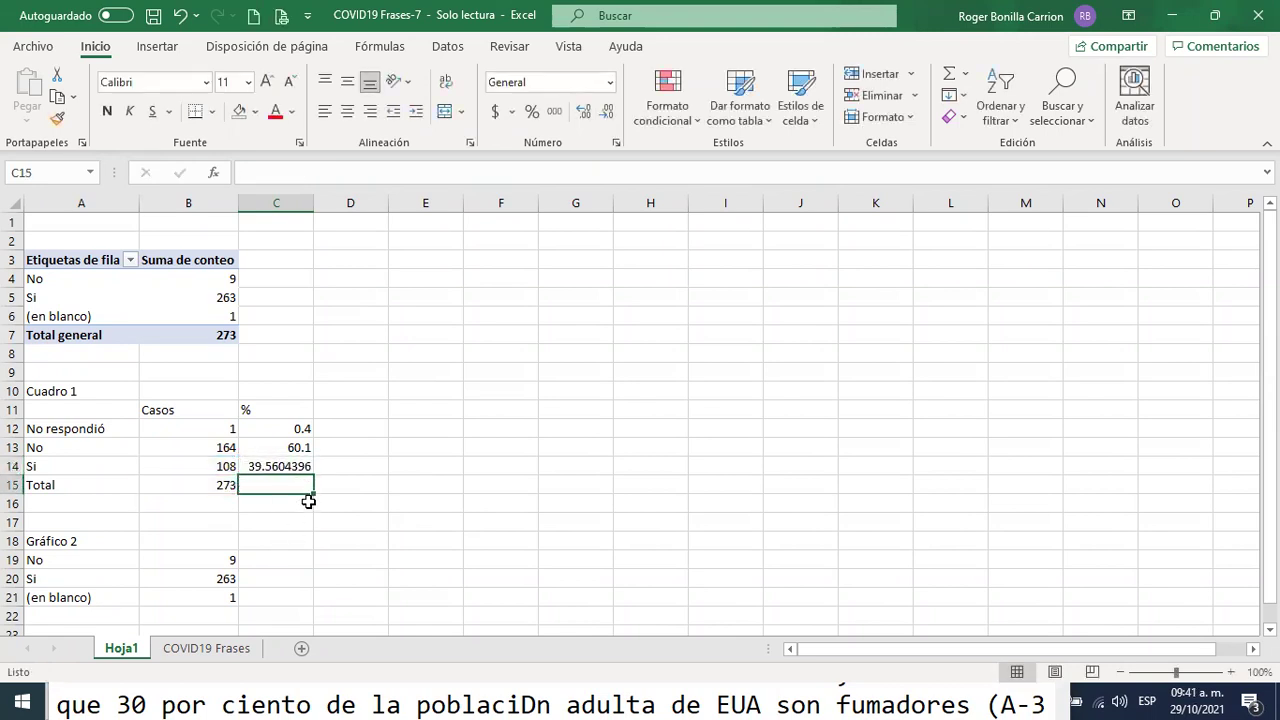
- Reduce the "Si" percentage in C14 to one decimal place
{"action": "left_click", "coordinate": [284, 468]}
{"action": "left_click", "coordinate": [605, 113]}
{"action": "left_click", "coordinate": [605, 113]}
{"action": "left_click", "coordinate": [605, 113]}
{"action": "left_click", "coordinate": [605, 113]}
{"action": "left_click", "coordinate": [605, 113]}
{"action": "left_click", "coordinate": [605, 113]}
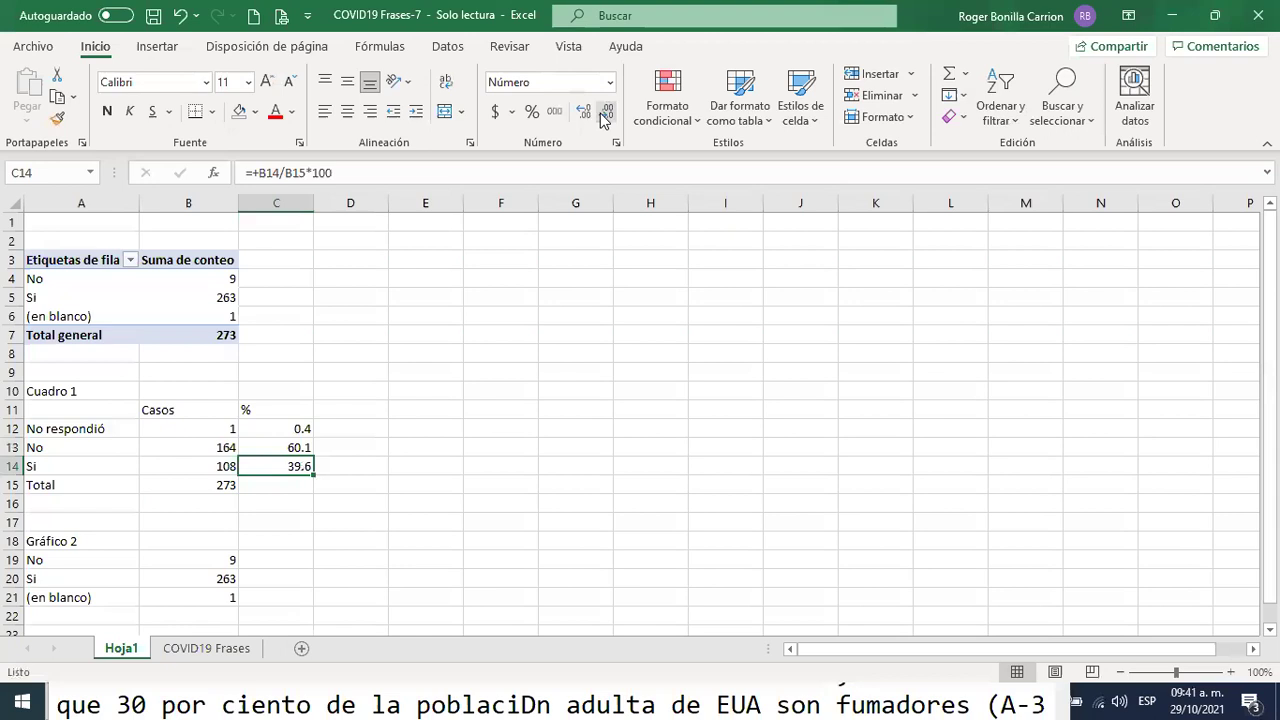
- Total the percentage column of Cuadro 1 in C15 with AutoSum
{"action": "left_click", "coordinate": [289, 488]}
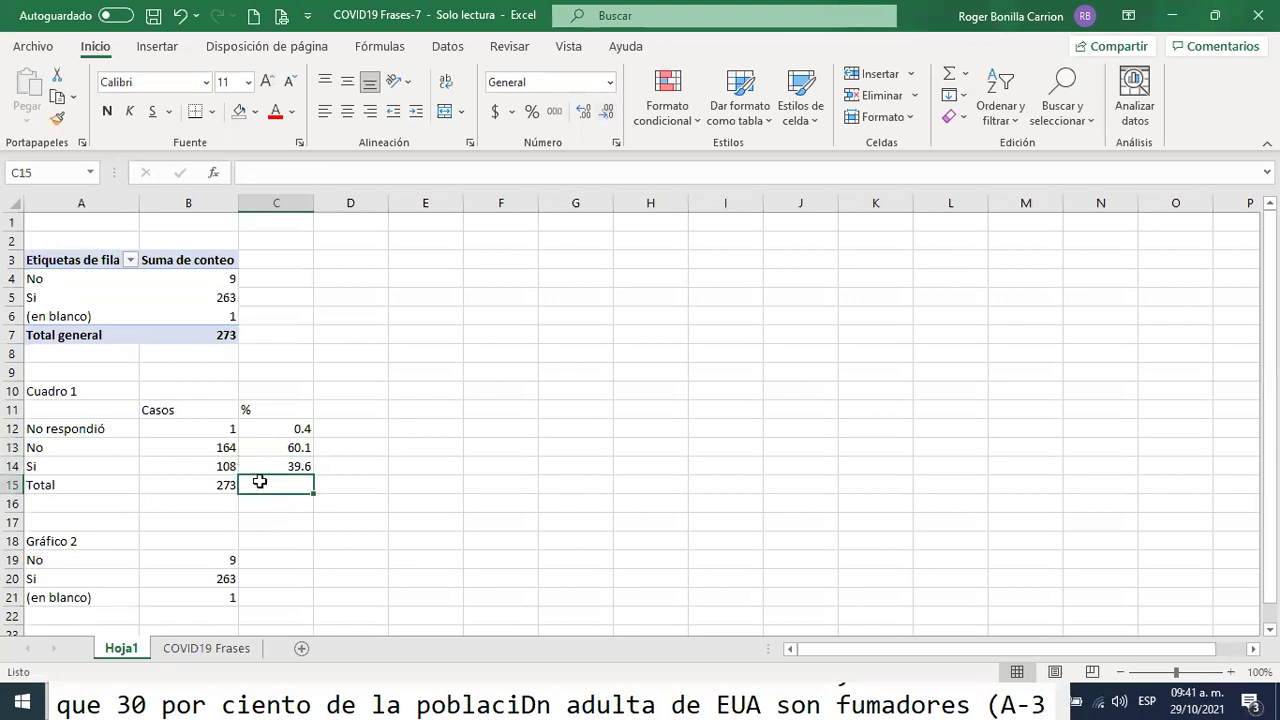
{"action": "left_click", "coordinate": [950, 78]}
{"action": "key", "text": "Return"}
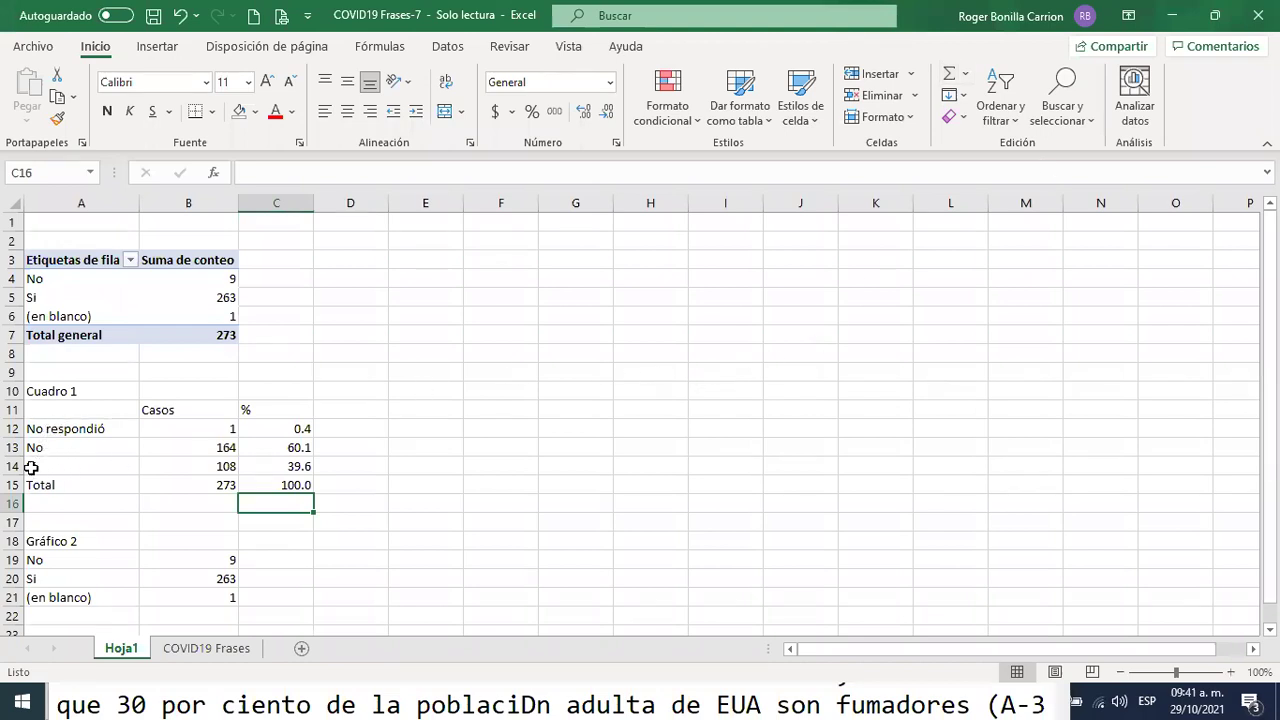
- Move the "Cuadro 1" label from A10 up to A9
{"action": "left_click", "coordinate": [44, 396]}
{"action": "left_click_drag", "start_coordinate": [56, 382], "coordinate": [60, 378]}
{"action": "left_click", "coordinate": [80, 406]}
- Check question 1's wording on the COVID19 Frases sheet and enter "¿El alcohol mata el virus del coronavirus?" in A10 of Hoja1
{"action": "left_click", "coordinate": [78, 391]}
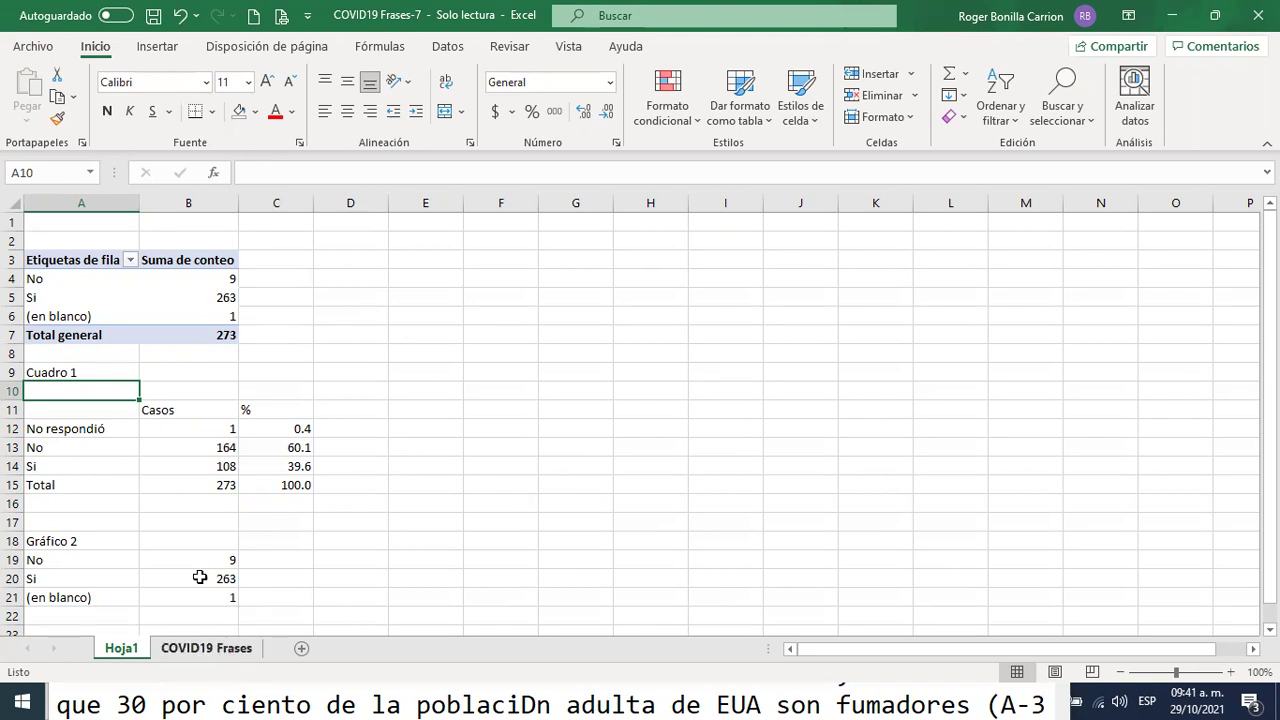
{"action": "left_click", "coordinate": [212, 650]}
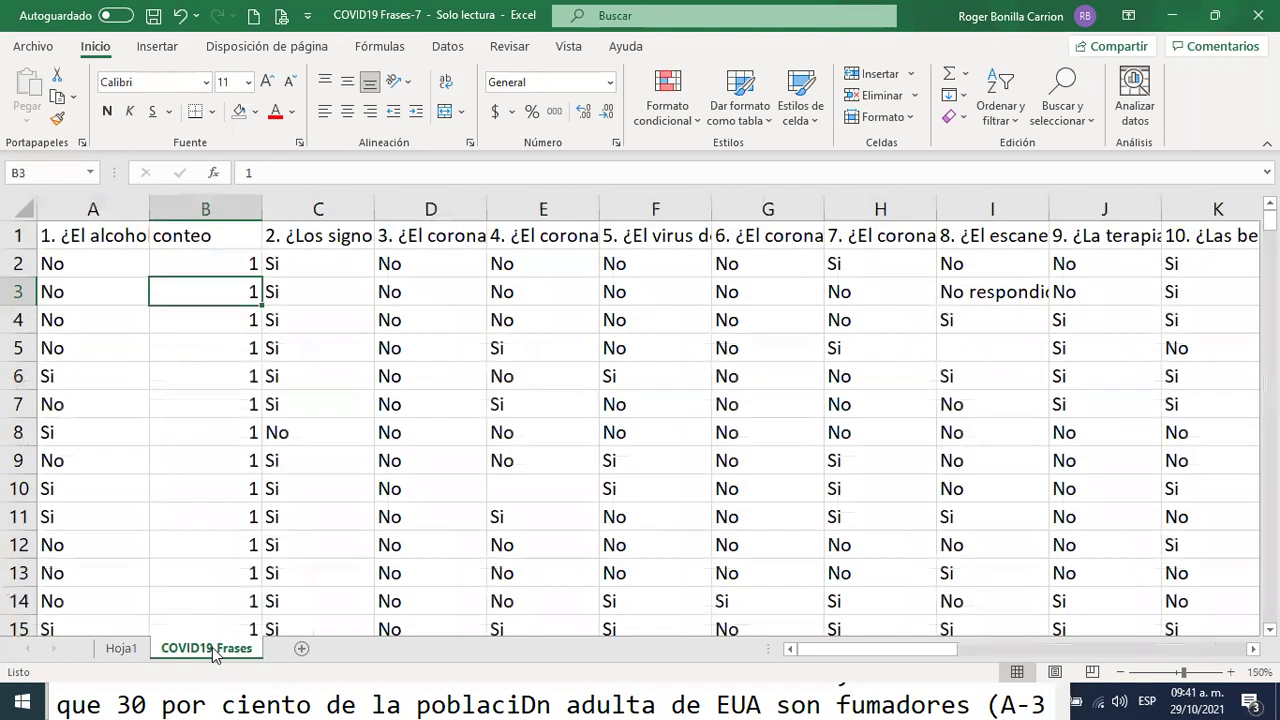
{"action": "left_click", "coordinate": [70, 238]}
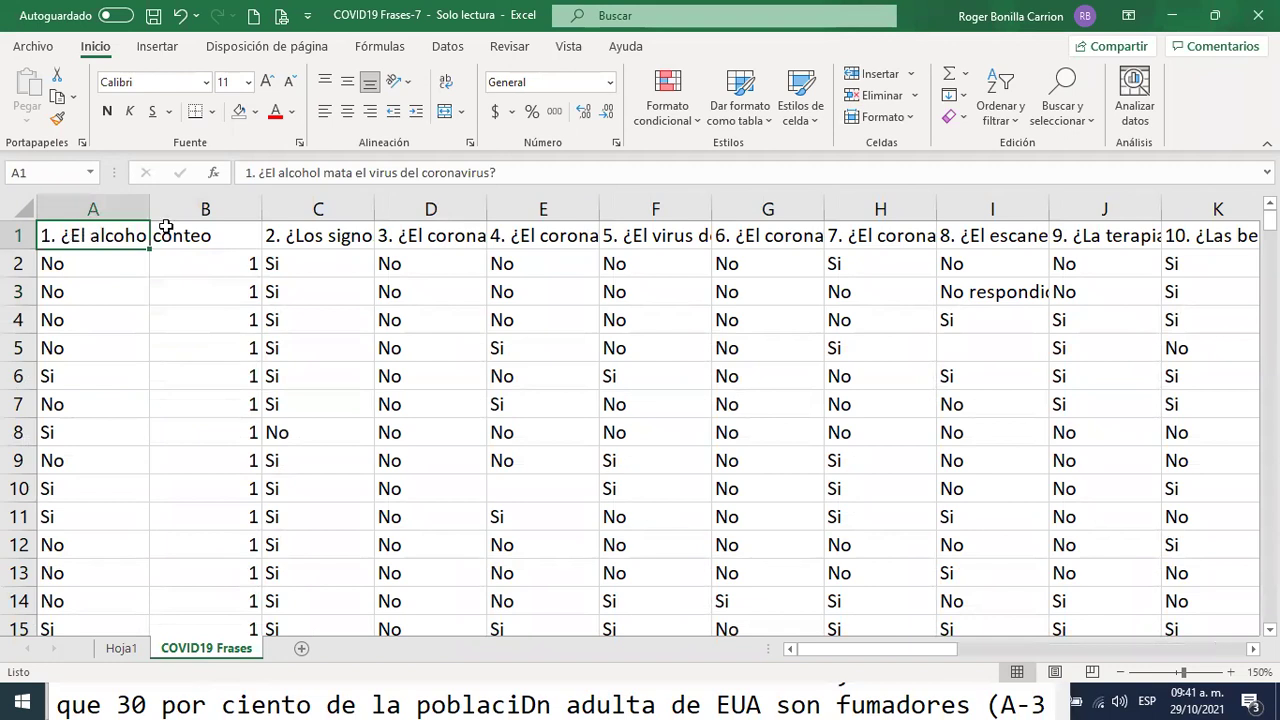
{"action": "left_click", "coordinate": [121, 649]}
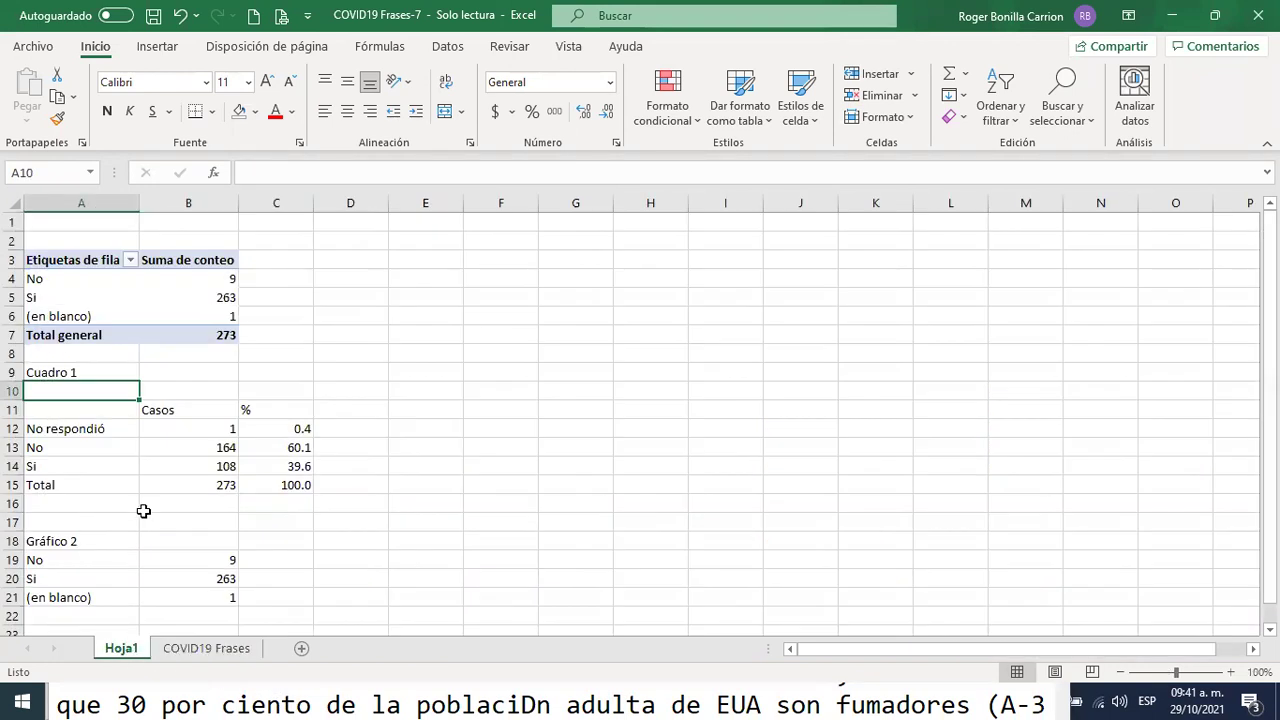
{"action": "type", "text": "El alcohol mata el virus del coronavirus?"}
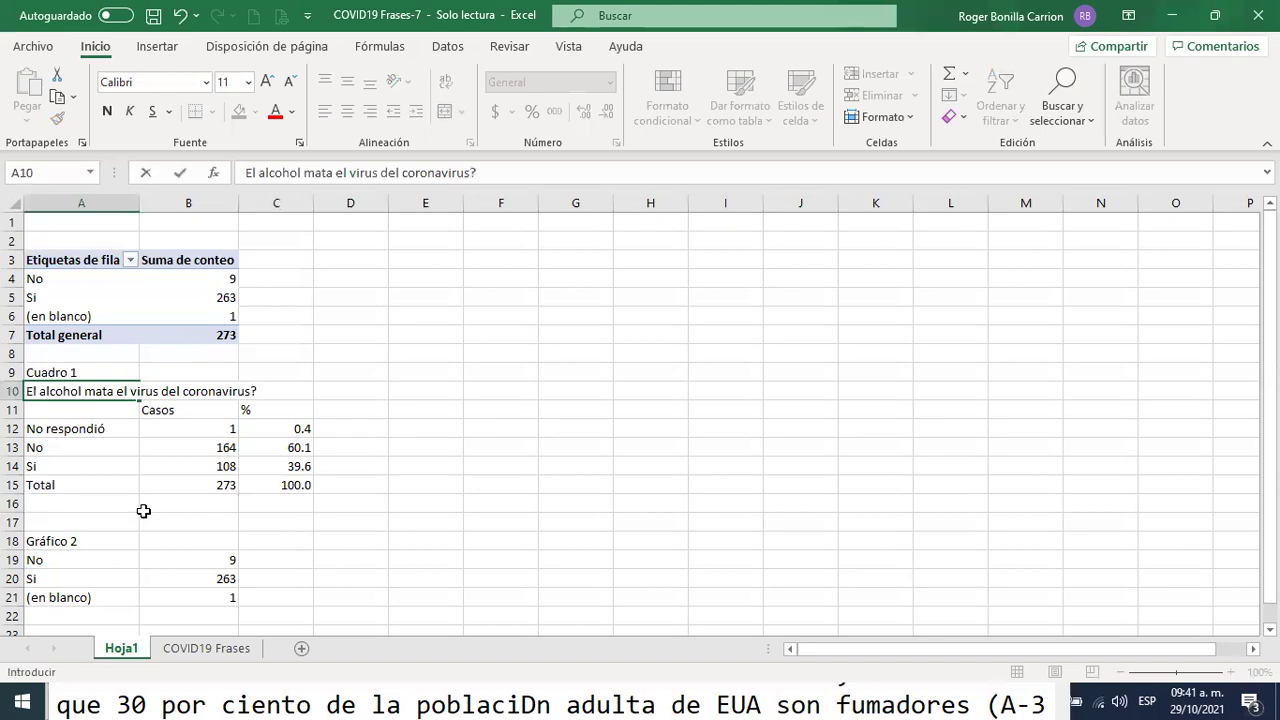
{"action": "key", "text": "ctrl+Return"}
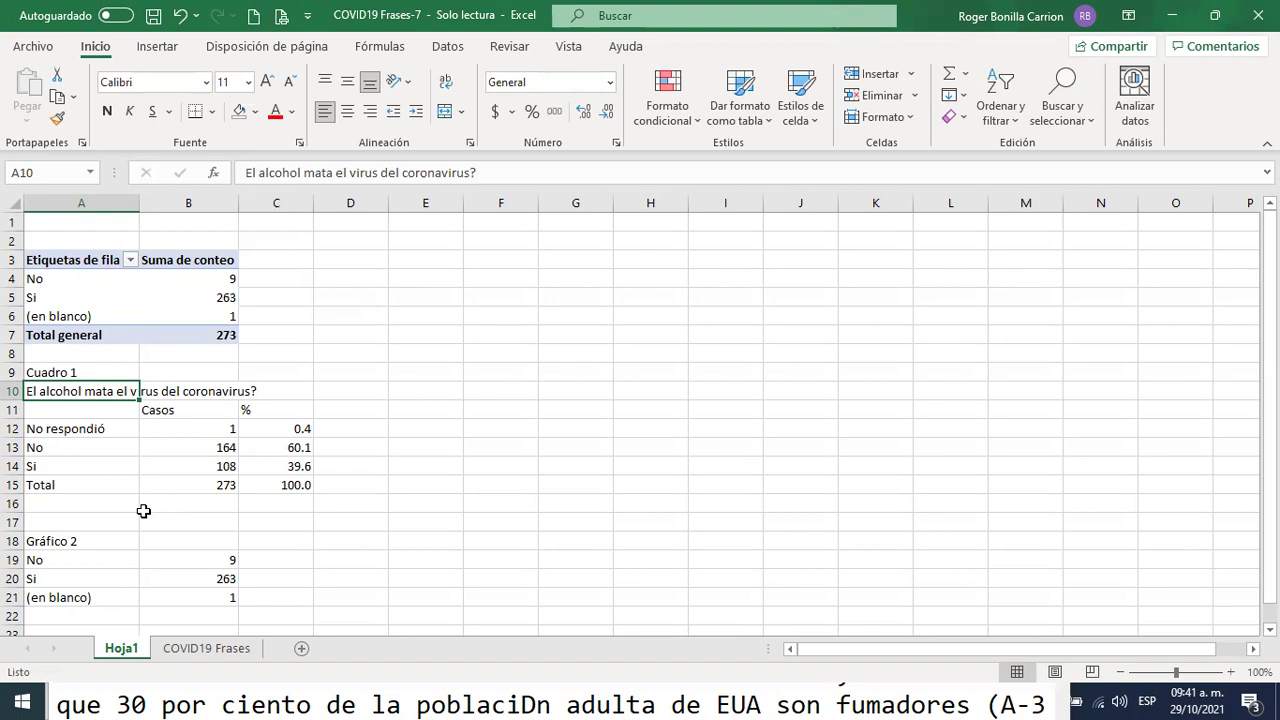
{"action": "left_click", "coordinate": [246, 175]}
{"action": "type", "text": "¿"}
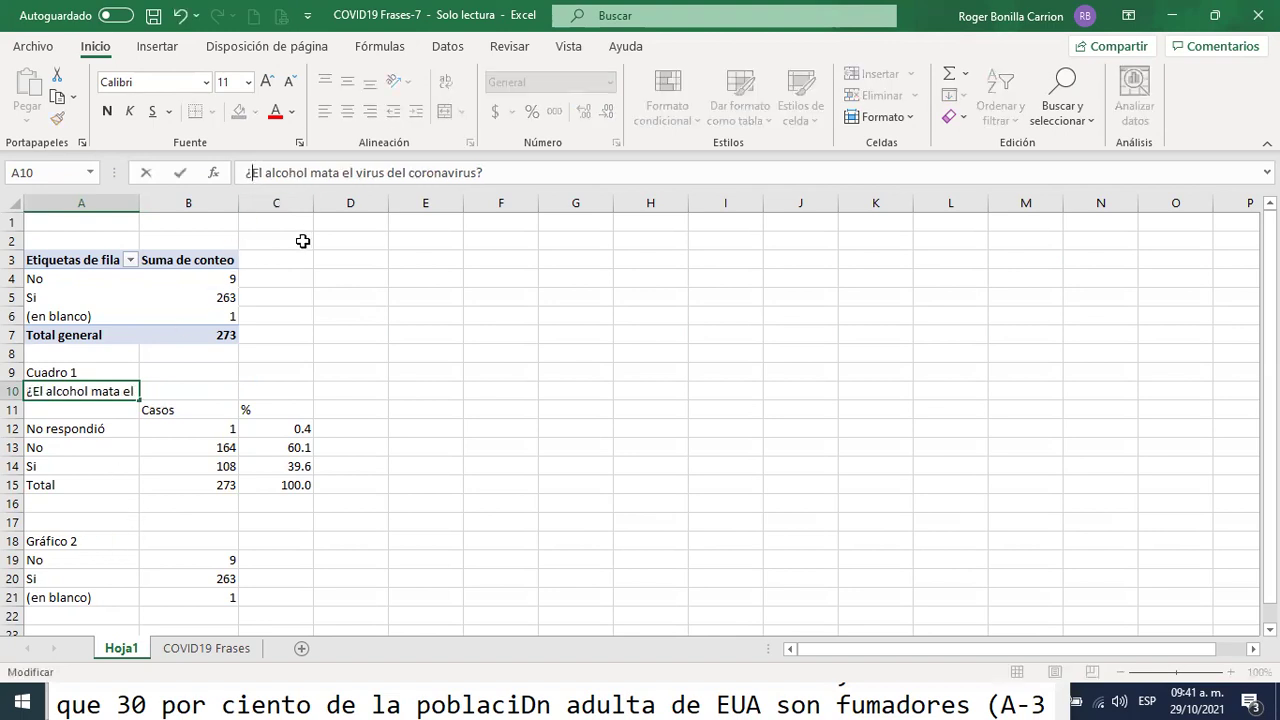
{"action": "key", "text": "Return"}
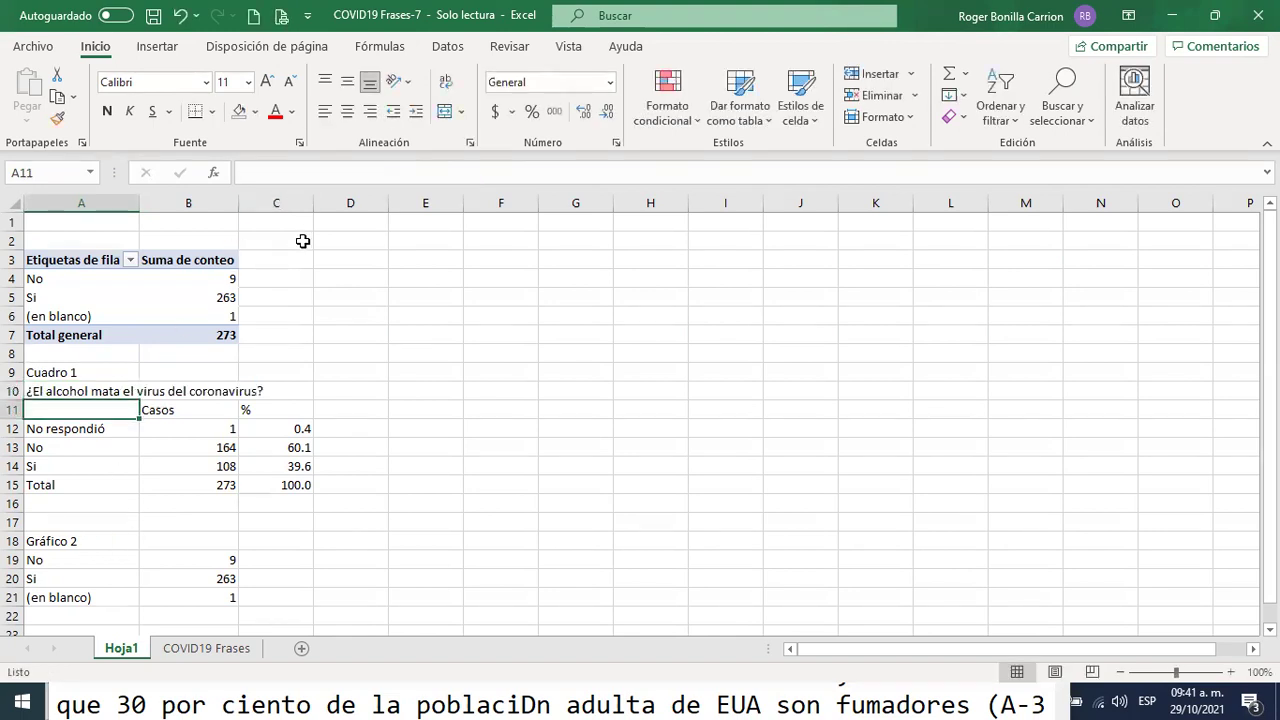
{"action": "left_click", "coordinate": [294, 449]}
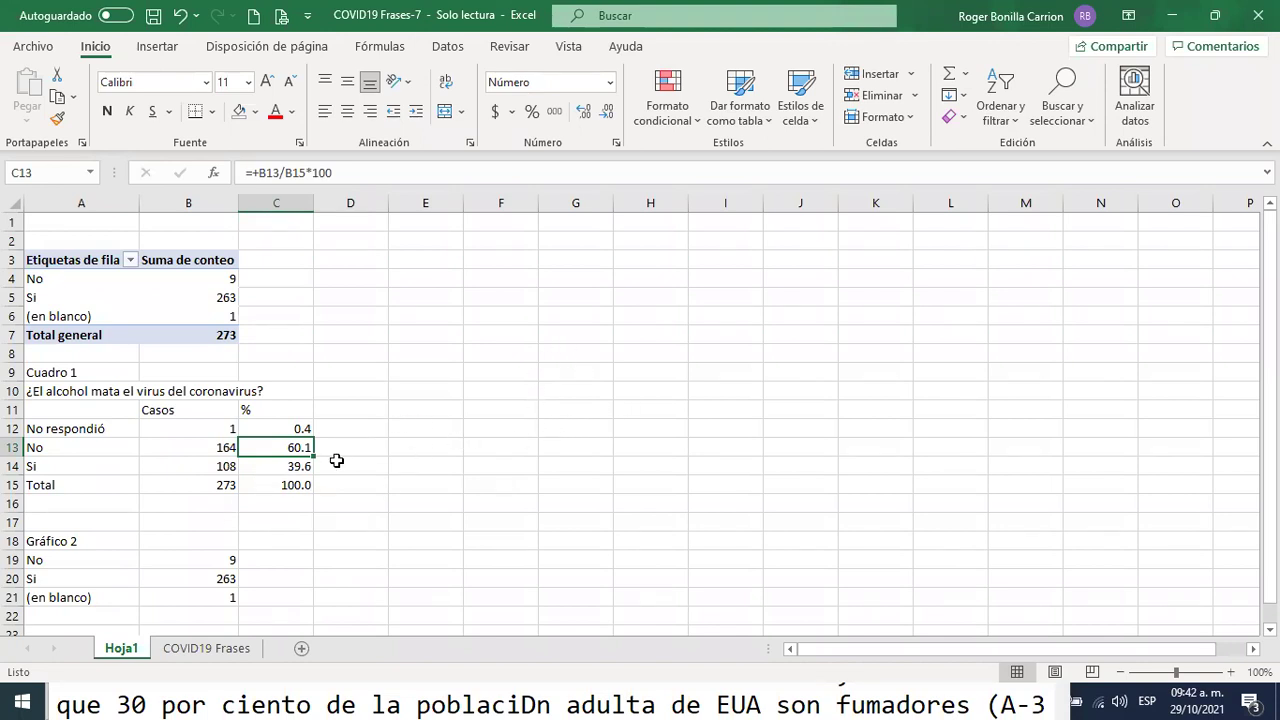
{"action": "left_click", "coordinate": [523, 463]}
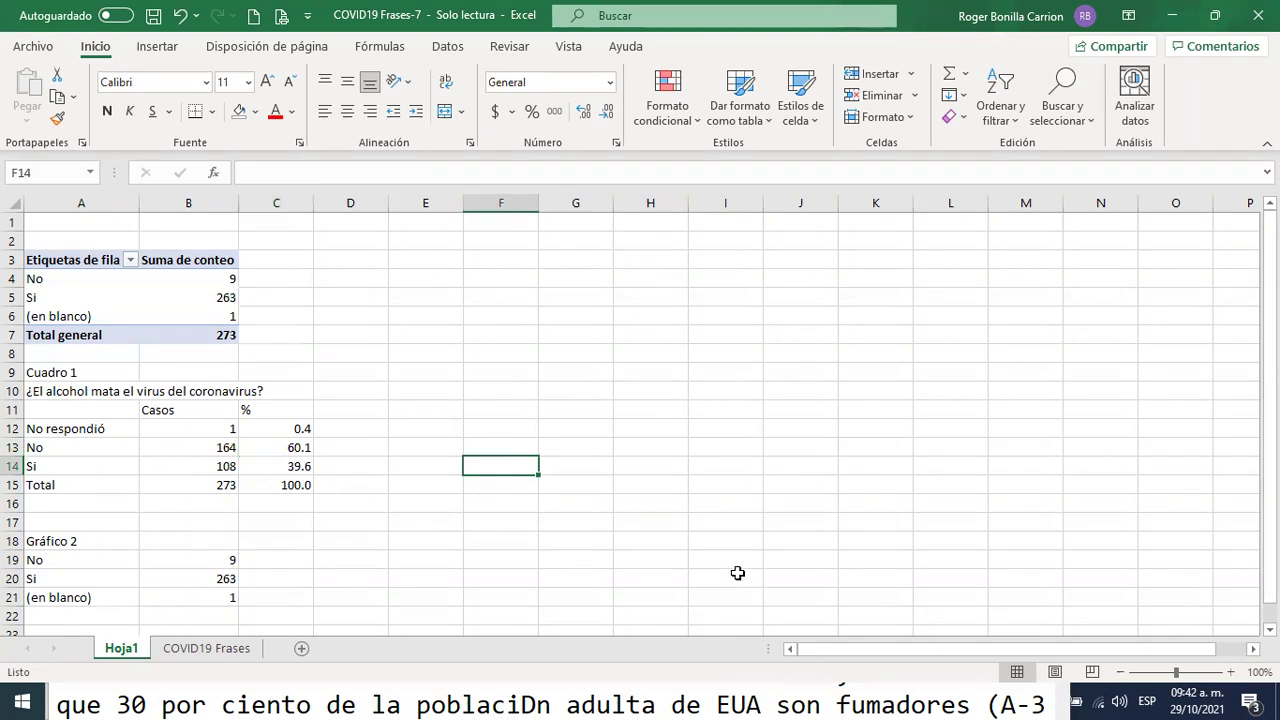
- Switch to Adobe Acrobat Reader to view the course schedule in XS311221p(L)(4).pdf
{"action": "key", "text": "alt+Tab"}
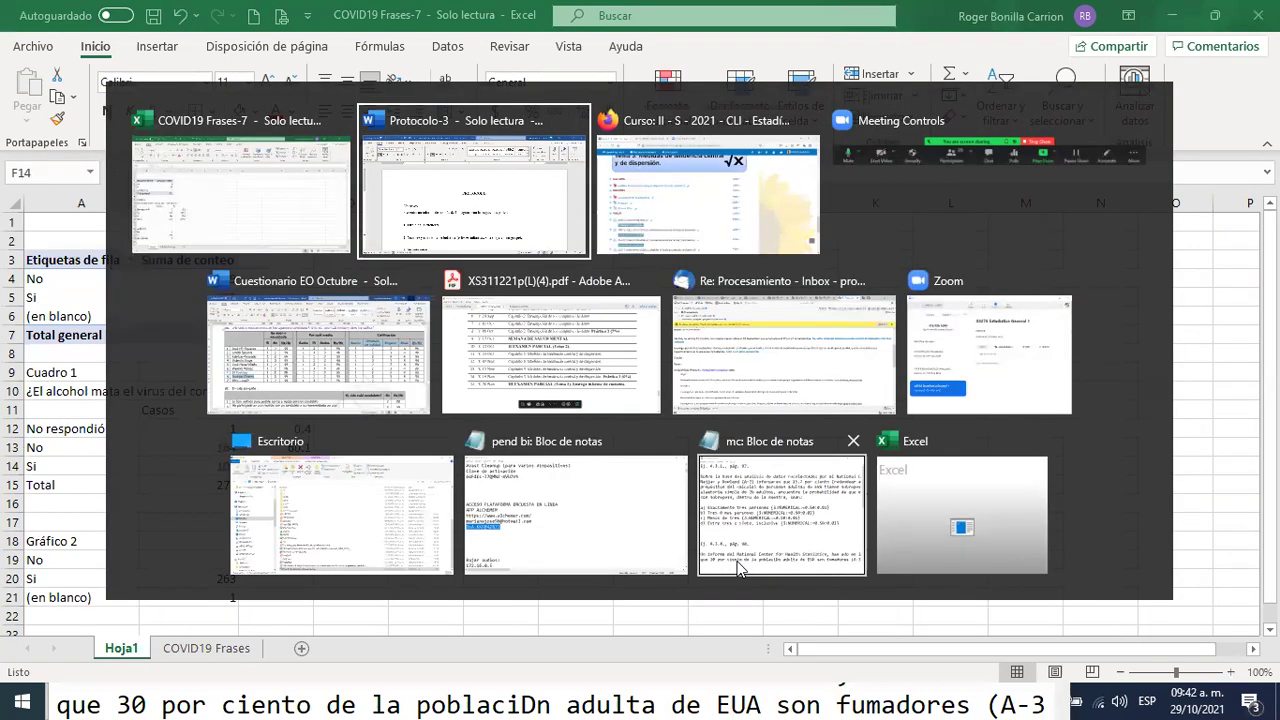
{"action": "key", "text": "alt+Tab"}
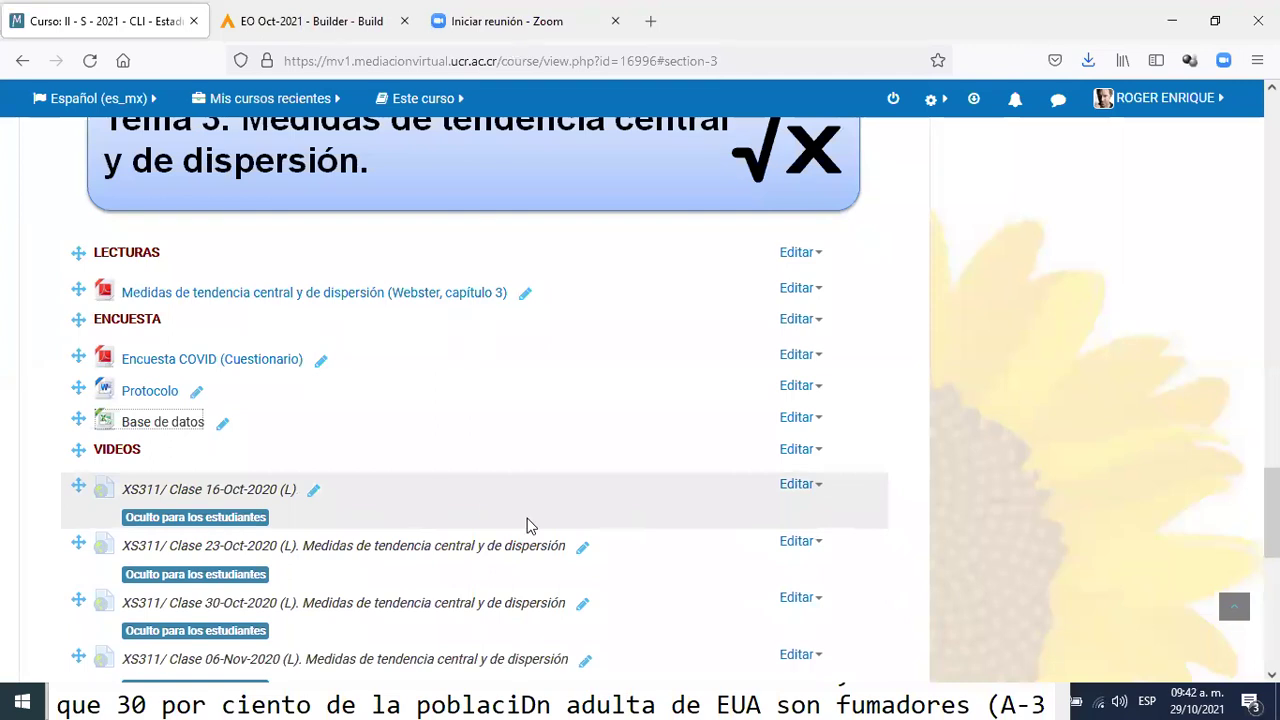
{"action": "key", "text": "alt+Tab"}
{"action": "key", "text": "alt+Tab"}
{"action": "key", "text": "alt+Tab"}
{"action": "key", "text": "alt+Tab"}
{"action": "key", "text": "alt+Tab"}
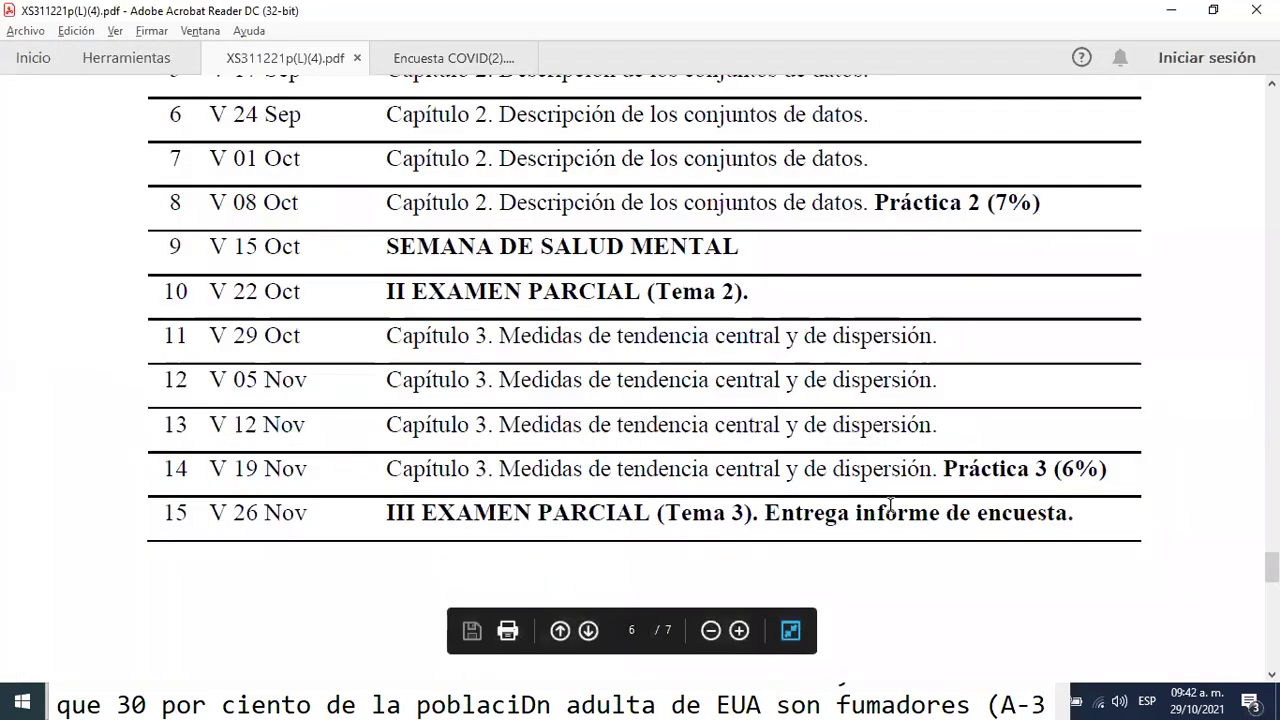
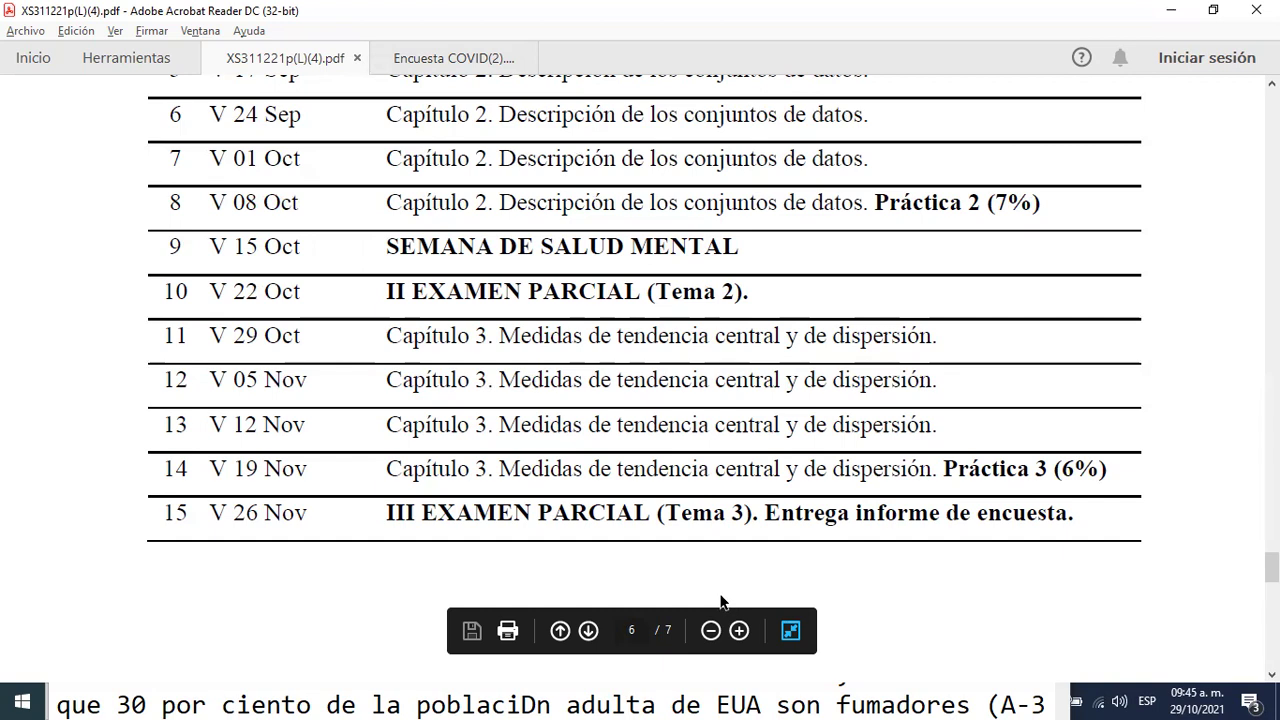
- Switch to Firefox and look over the Tema 3 readings, survey files and videos on the course page
{"action": "key", "text": "alt+Tab"}
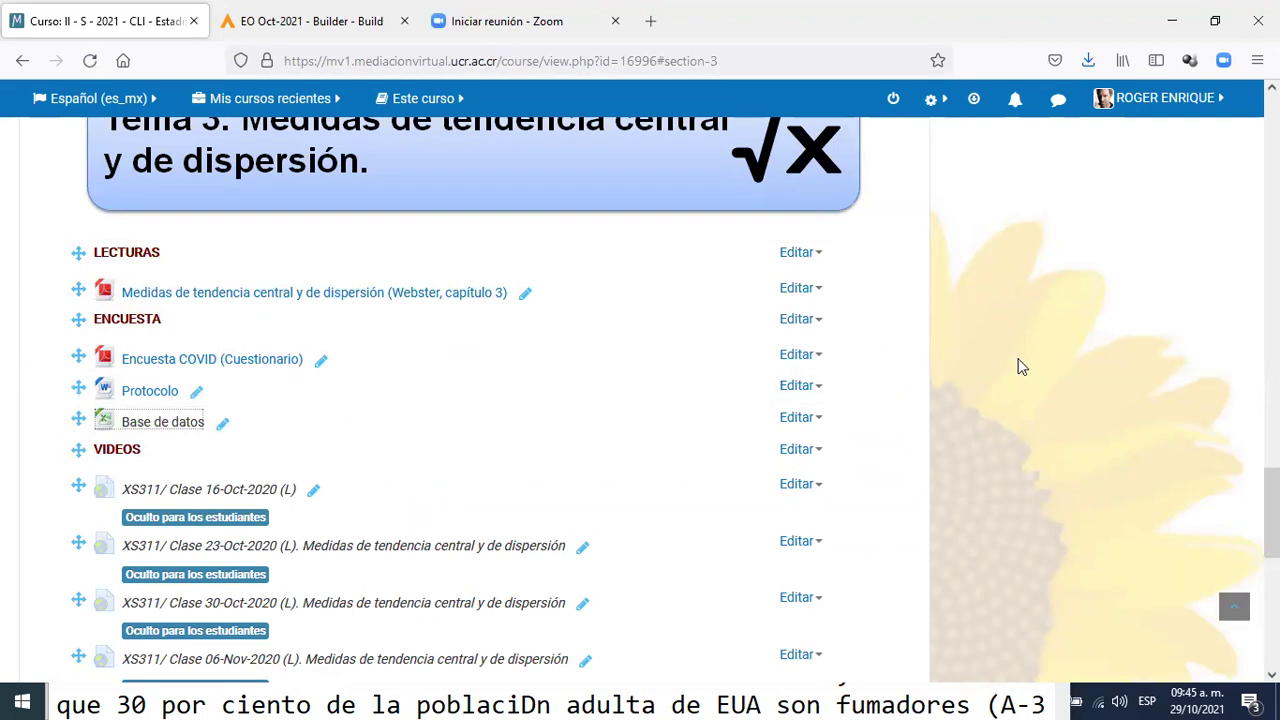
{"action": "scroll", "coordinate": [1025, 360], "scroll_direction": "down", "scroll_amount": 2}
{"action": "scroll", "coordinate": [1025, 360], "scroll_direction": "up", "scroll_amount": 4}
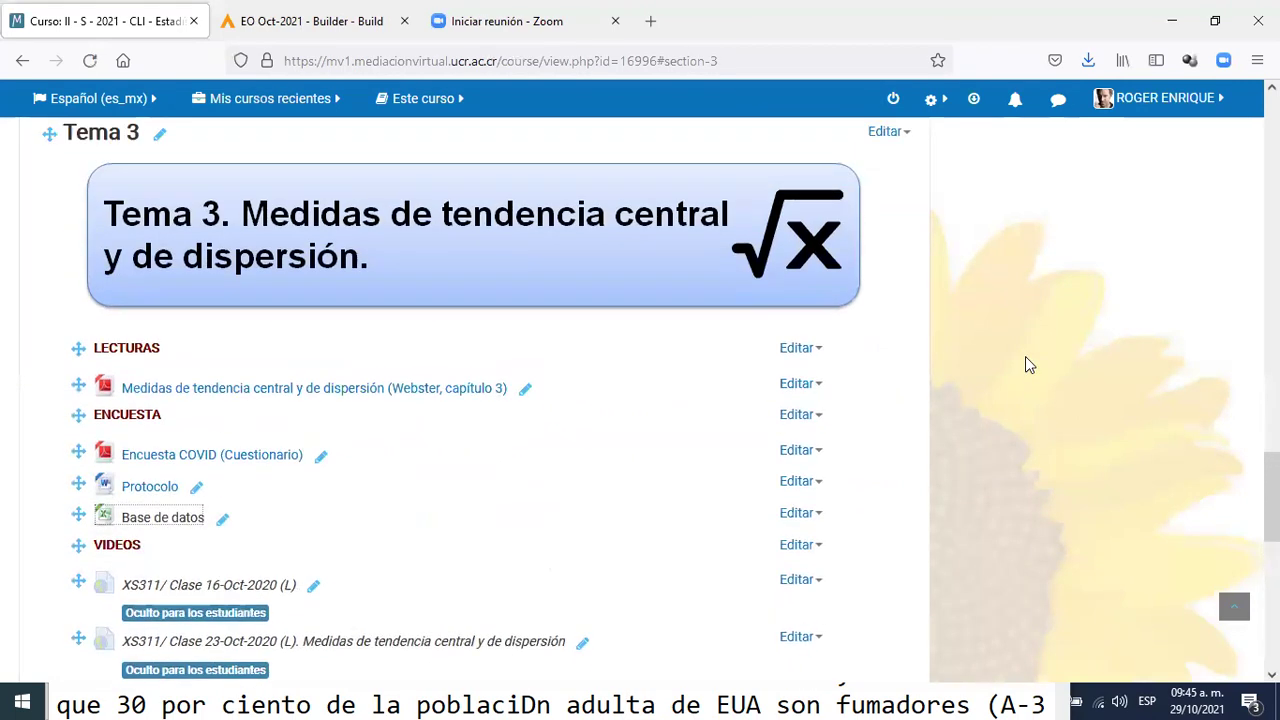
{"action": "scroll", "coordinate": [1029, 365], "scroll_direction": "down", "scroll_amount": 3}
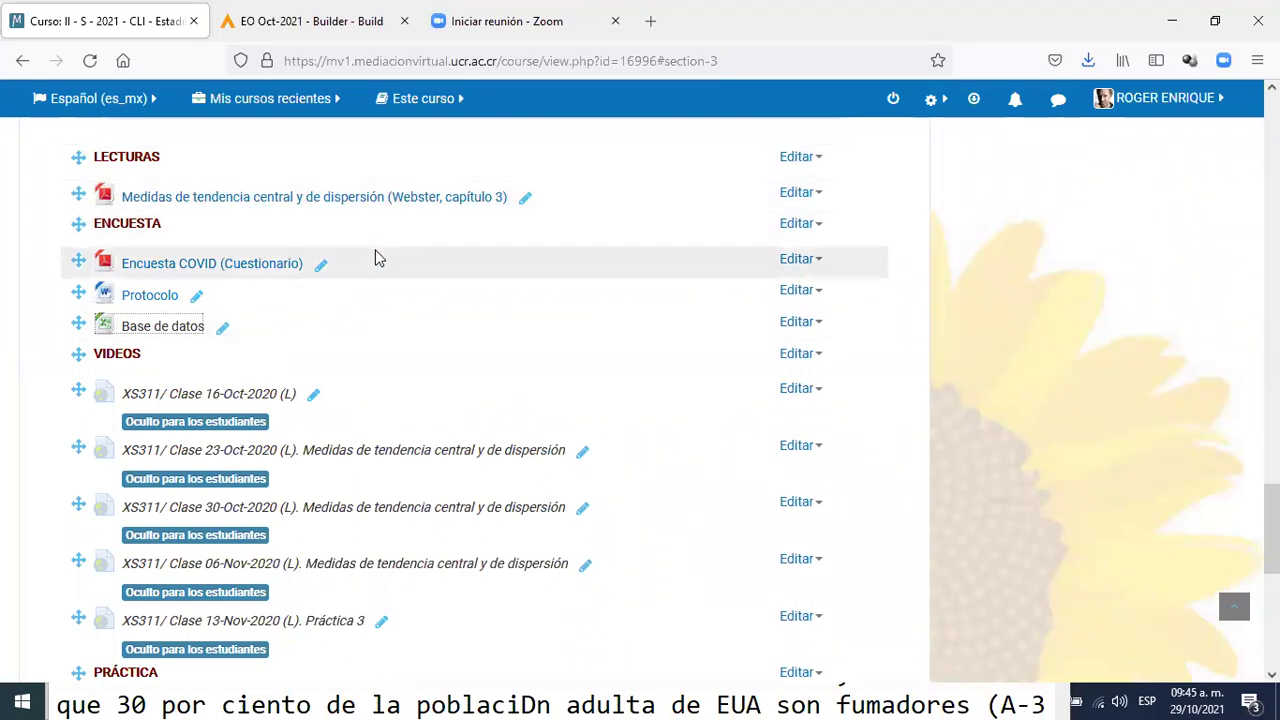
{"action": "scroll", "coordinate": [395, 270], "scroll_direction": "up", "scroll_amount": 2}
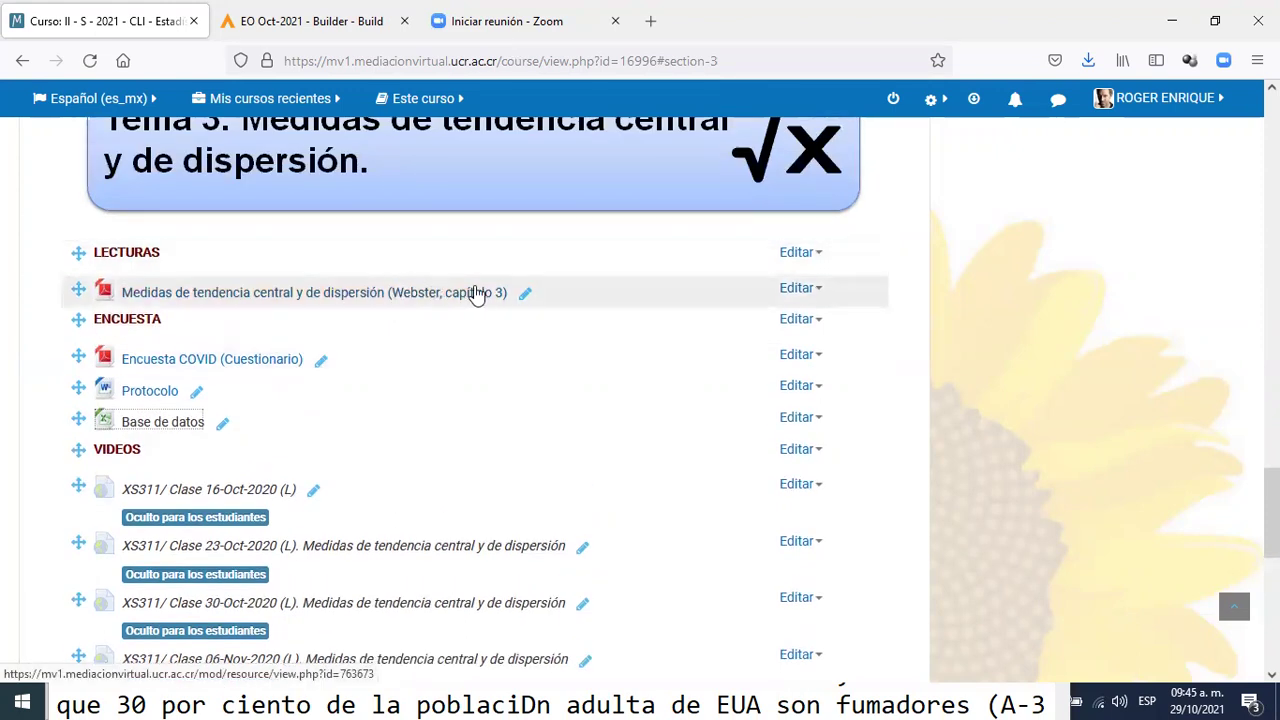
{"action": "scroll", "coordinate": [384, 309], "scroll_direction": "up", "scroll_amount": 2}
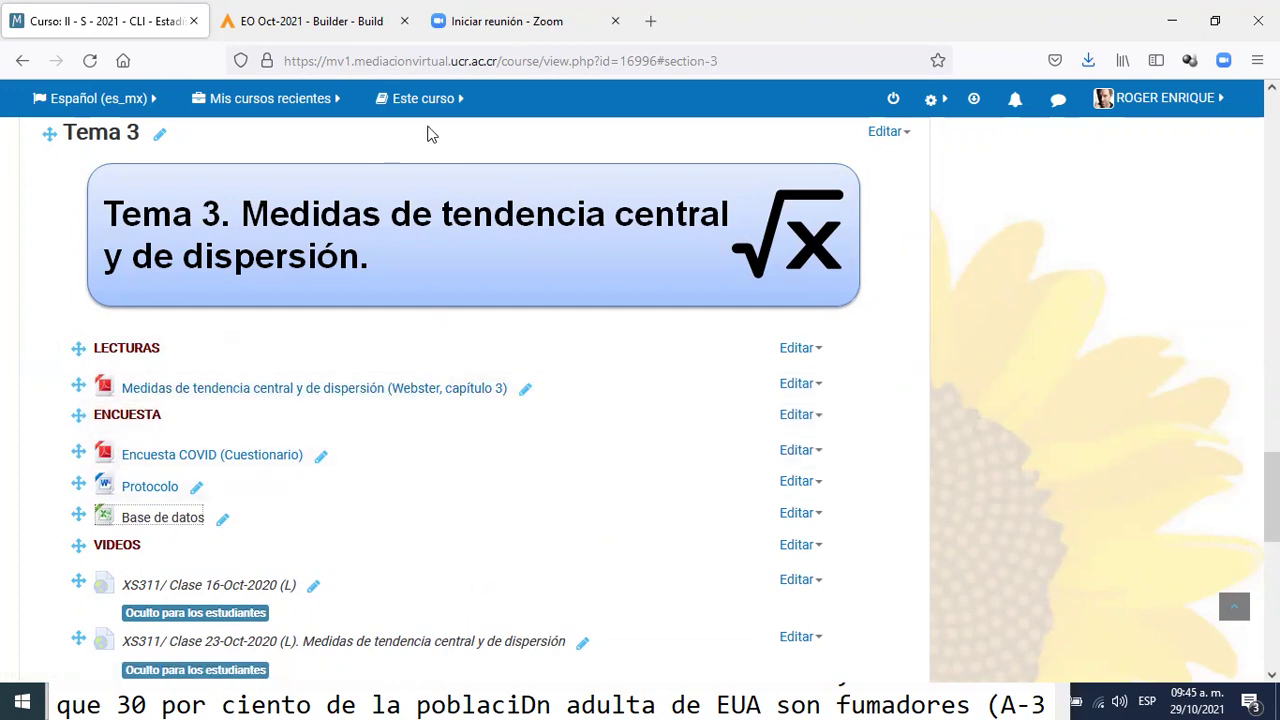
- Switch to Adobe Acrobat Reader and bring up the questionnaire Encuesta COVID(2).pdf
{"action": "key", "text": "alt+Tab"}
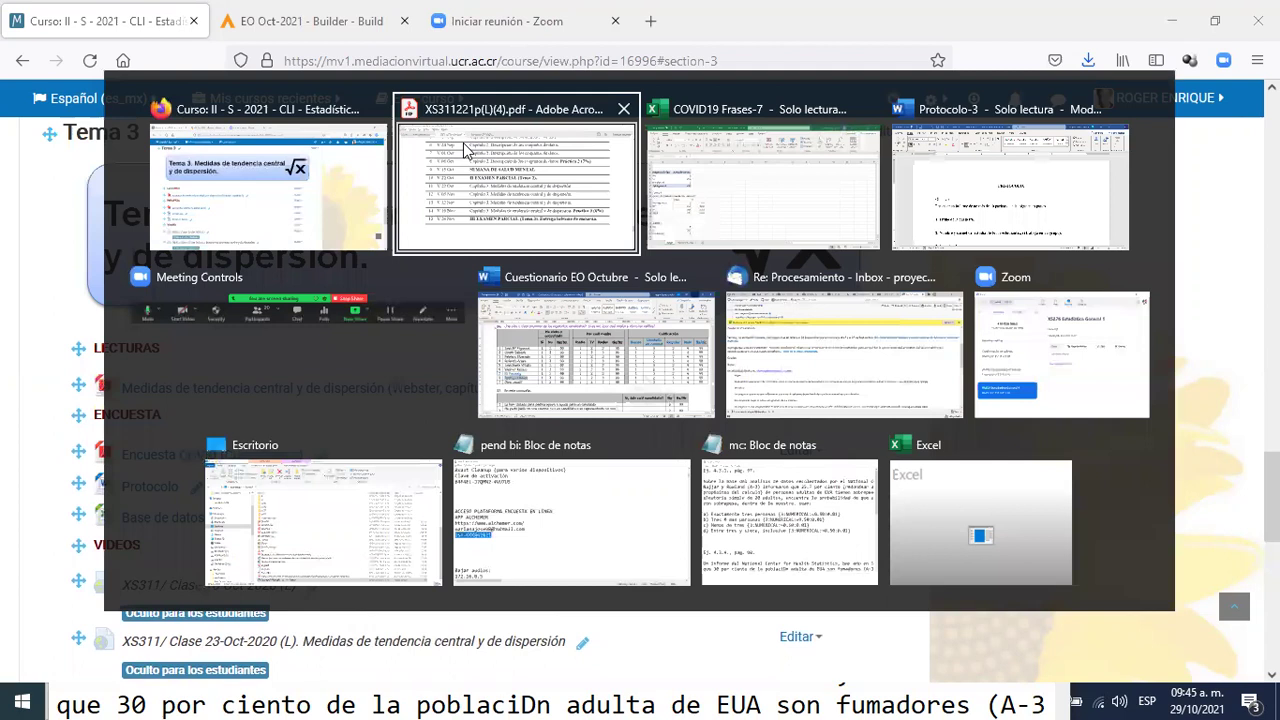
{"action": "left_click", "coordinate": [465, 150]}
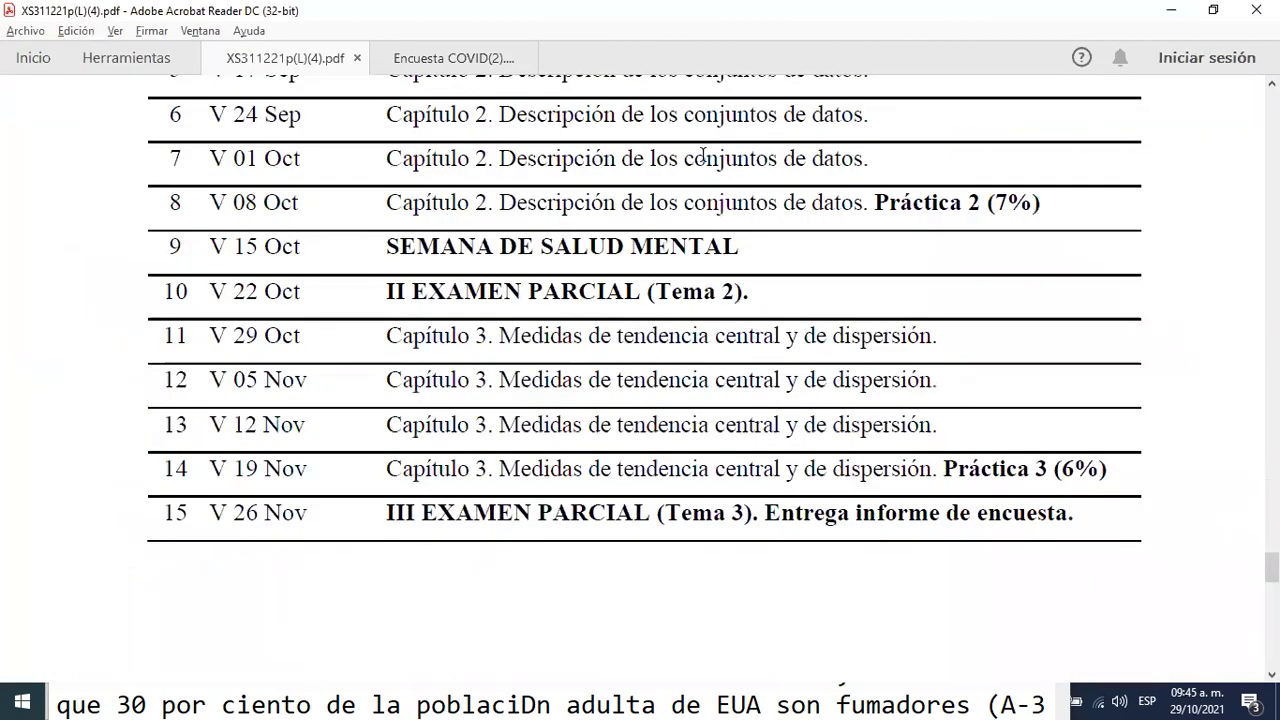
{"action": "left_click", "coordinate": [440, 70]}
- Switch to Protocolo-3 in Word, highlight the age-statistics requirement under "4. Análisis", and minimize the document
{"action": "key", "text": "alt+Tab"}
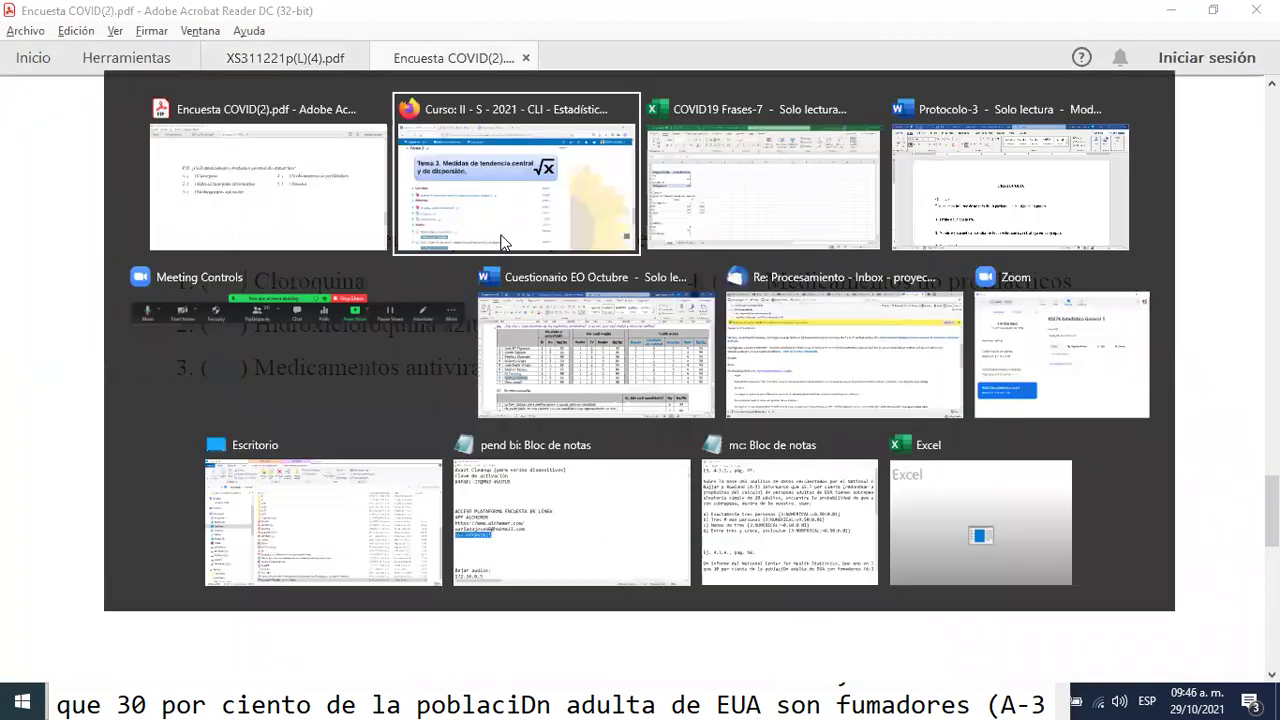
{"action": "key", "text": "Tab"}
{"action": "key", "text": "Tab"}
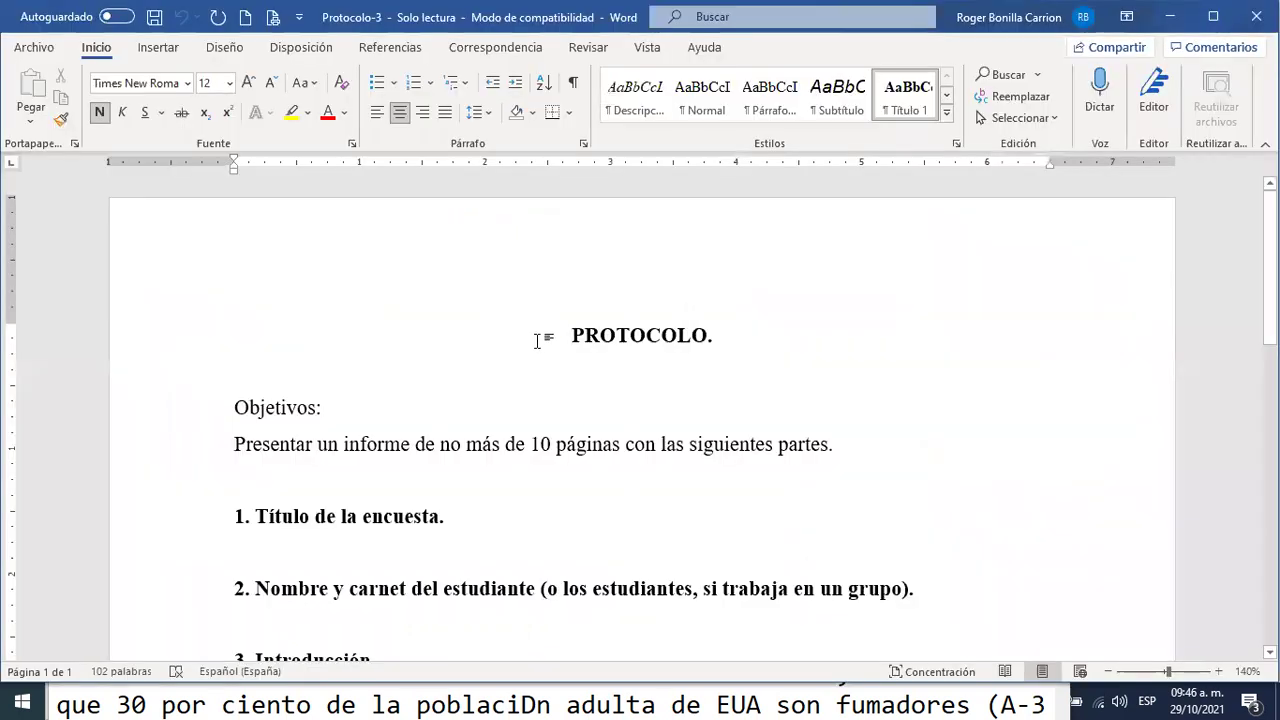
{"action": "scroll", "coordinate": [540, 335], "scroll_direction": "down", "scroll_amount": 5}
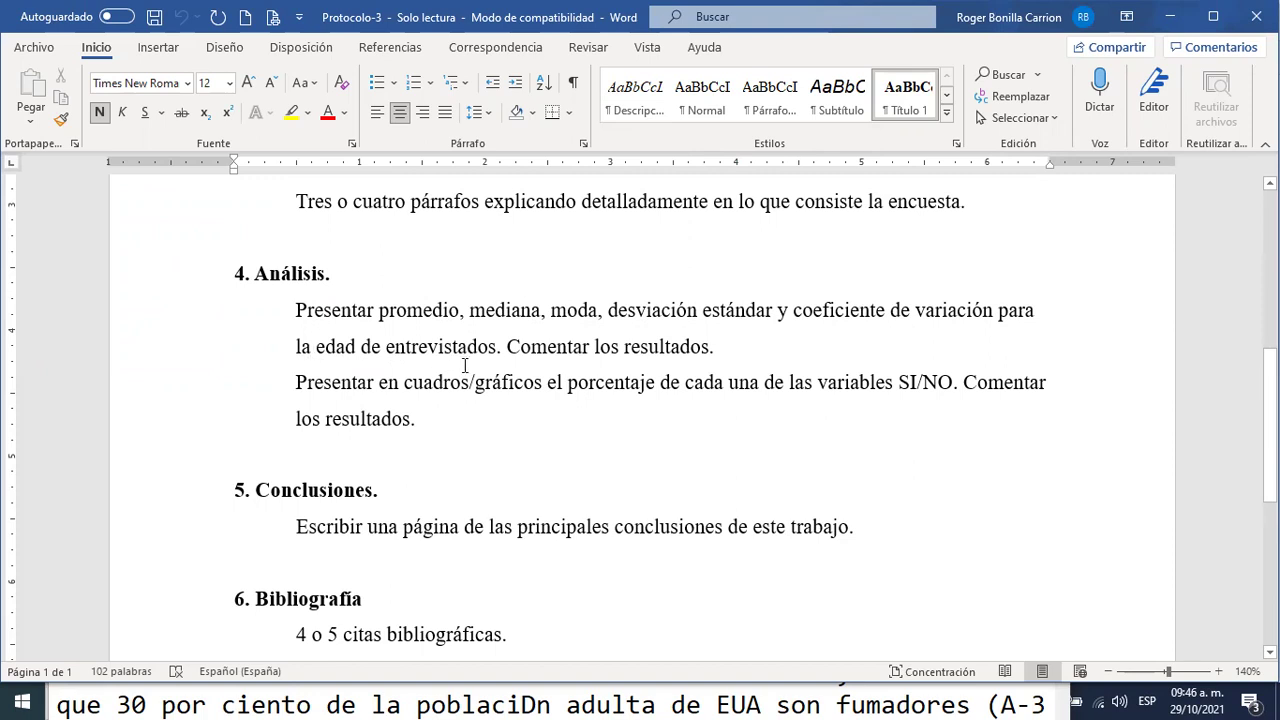
{"action": "left_click_drag", "start_coordinate": [292, 313], "coordinate": [676, 347]}
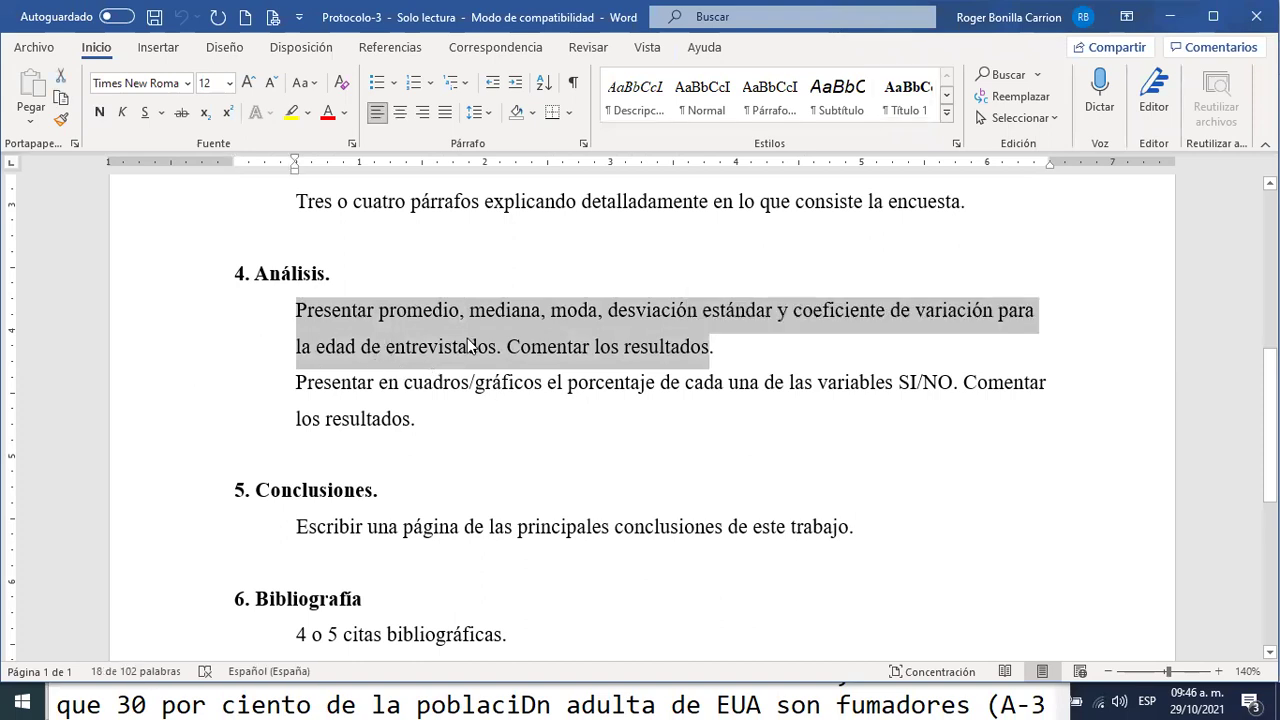
{"action": "left_click", "coordinate": [1171, 16]}
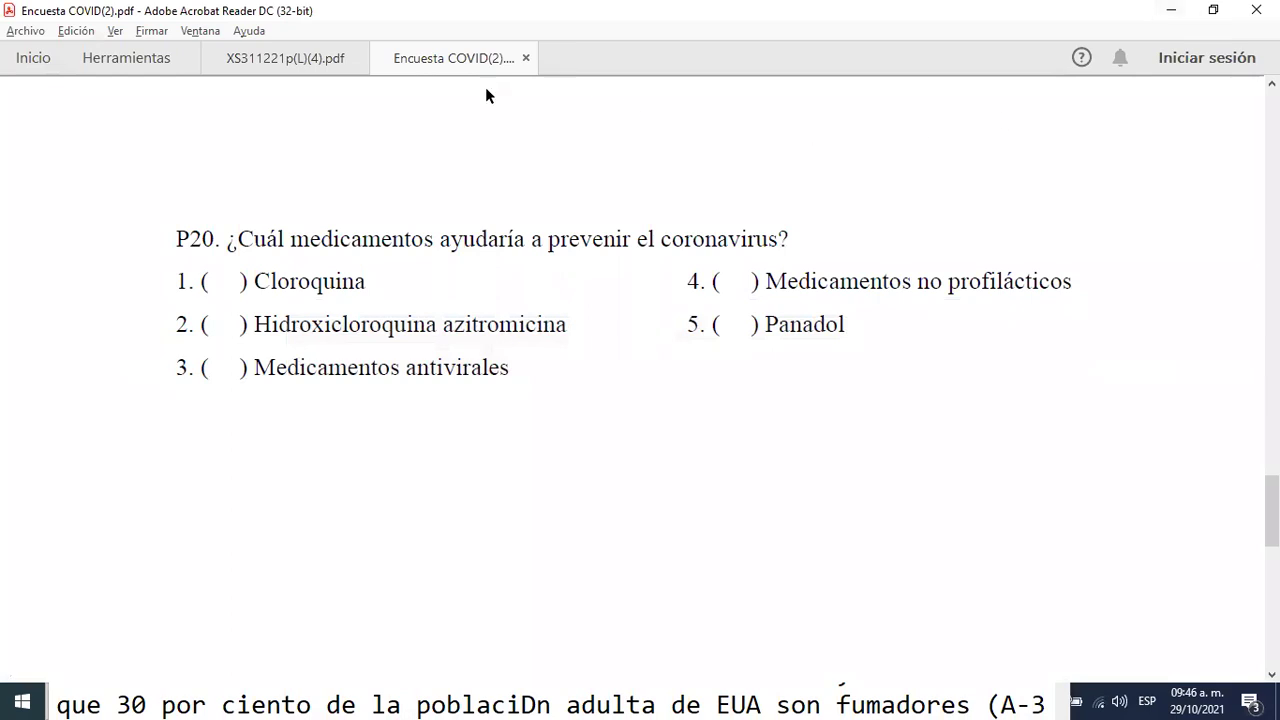
- Return to Firefox, download and open the Tema 3 reading "Medidas de tendencia central y de dispersión (Webster, capítulo 3)", and display it in reading mode
{"action": "key", "text": "alt+Tab"}
{"action": "key", "text": "alt+Tab"}
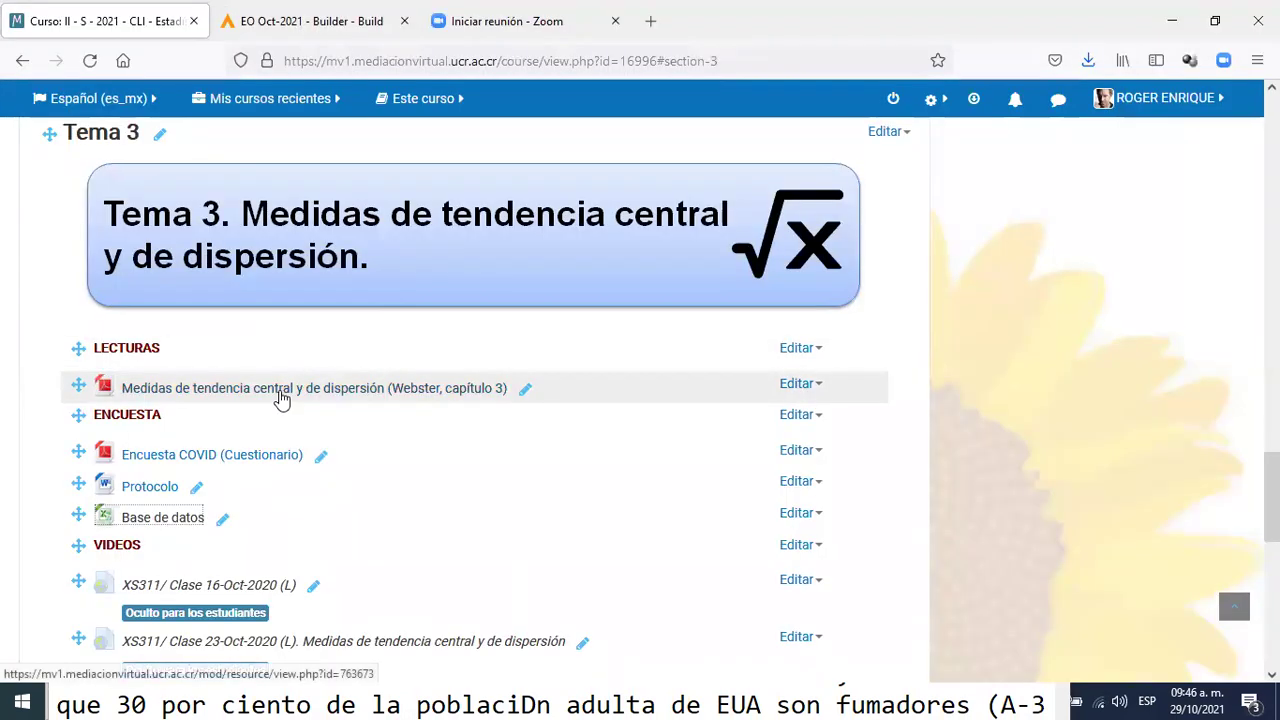
{"action": "left_click", "coordinate": [358, 399]}
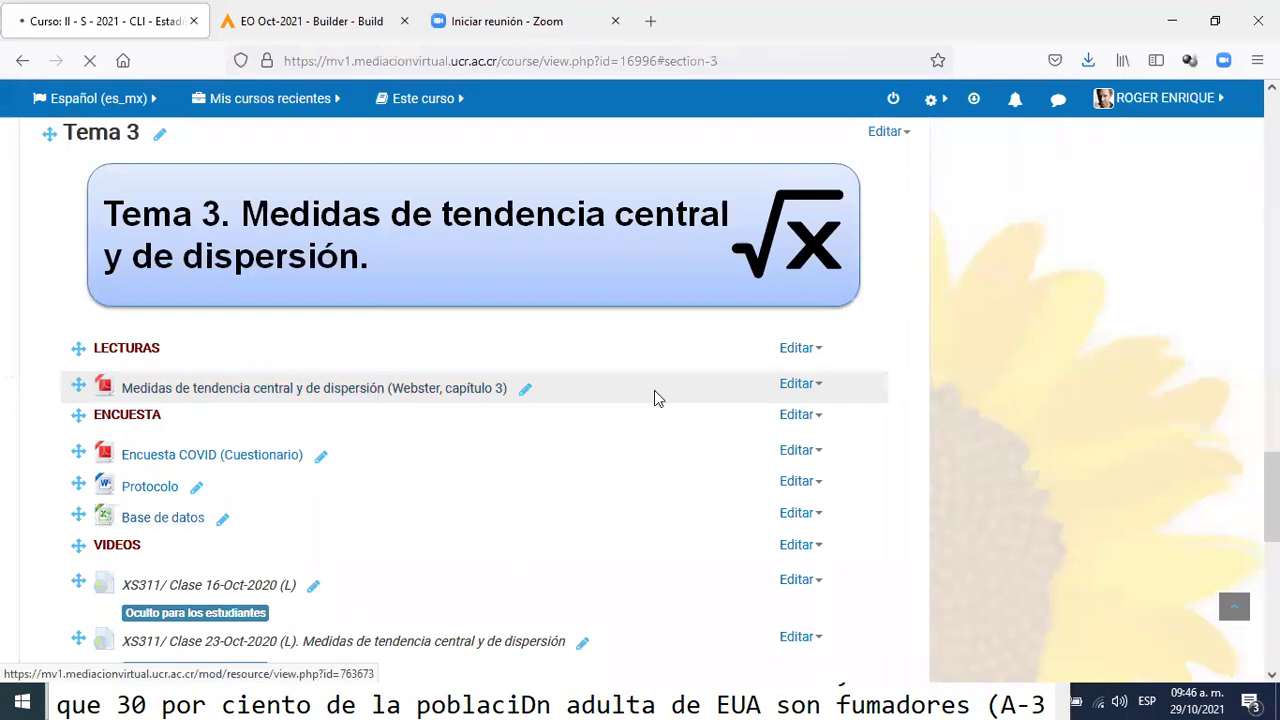
{"action": "left_click", "coordinate": [1088, 62]}
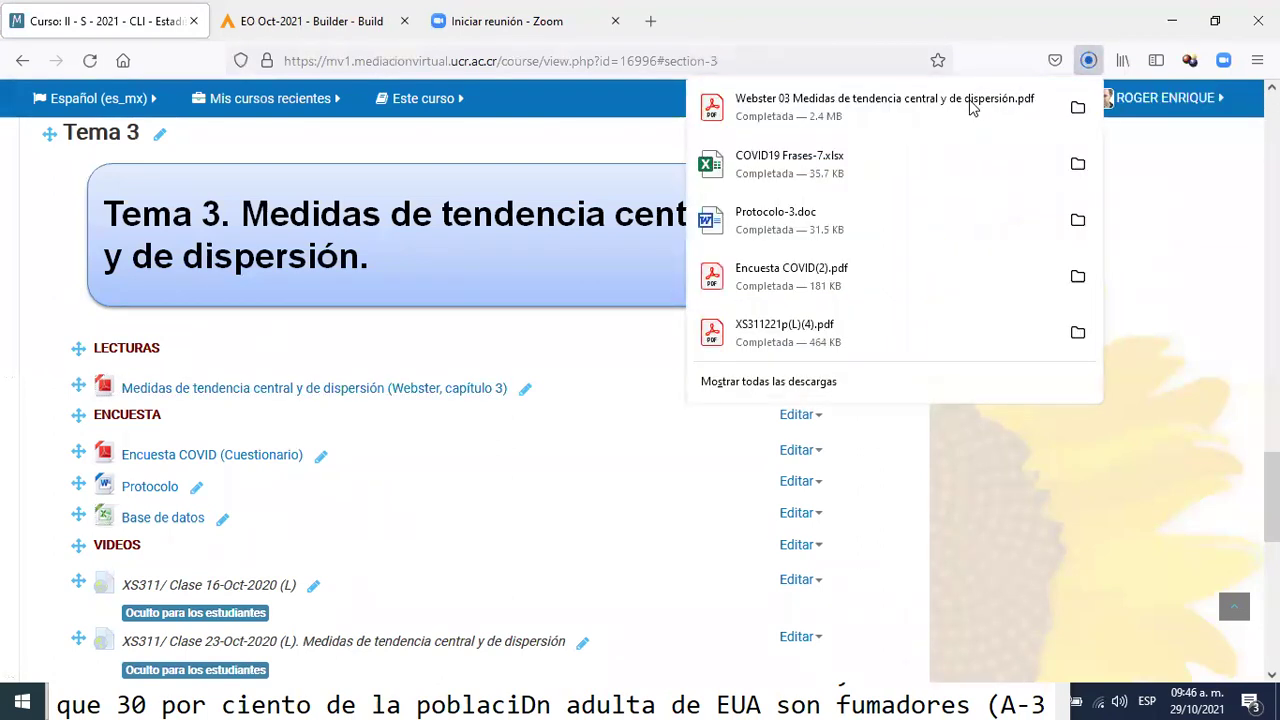
{"action": "left_click", "coordinate": [1128, 342]}
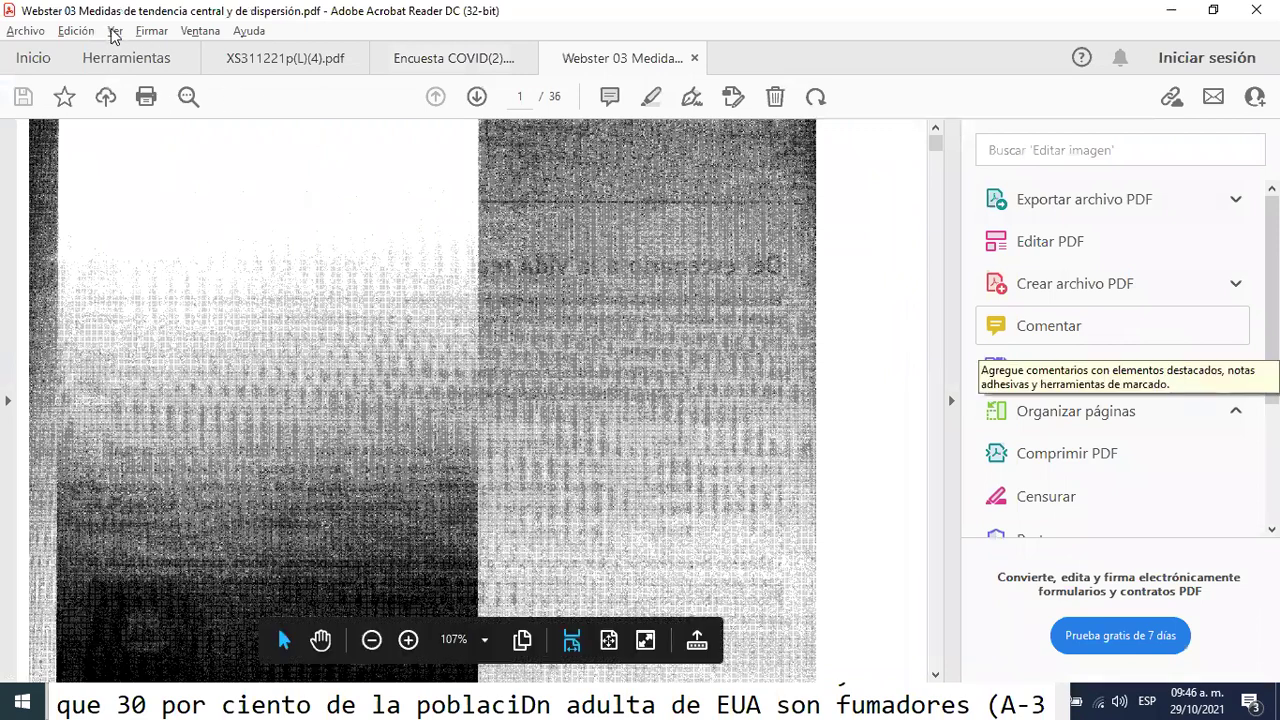
{"action": "left_click", "coordinate": [114, 33]}
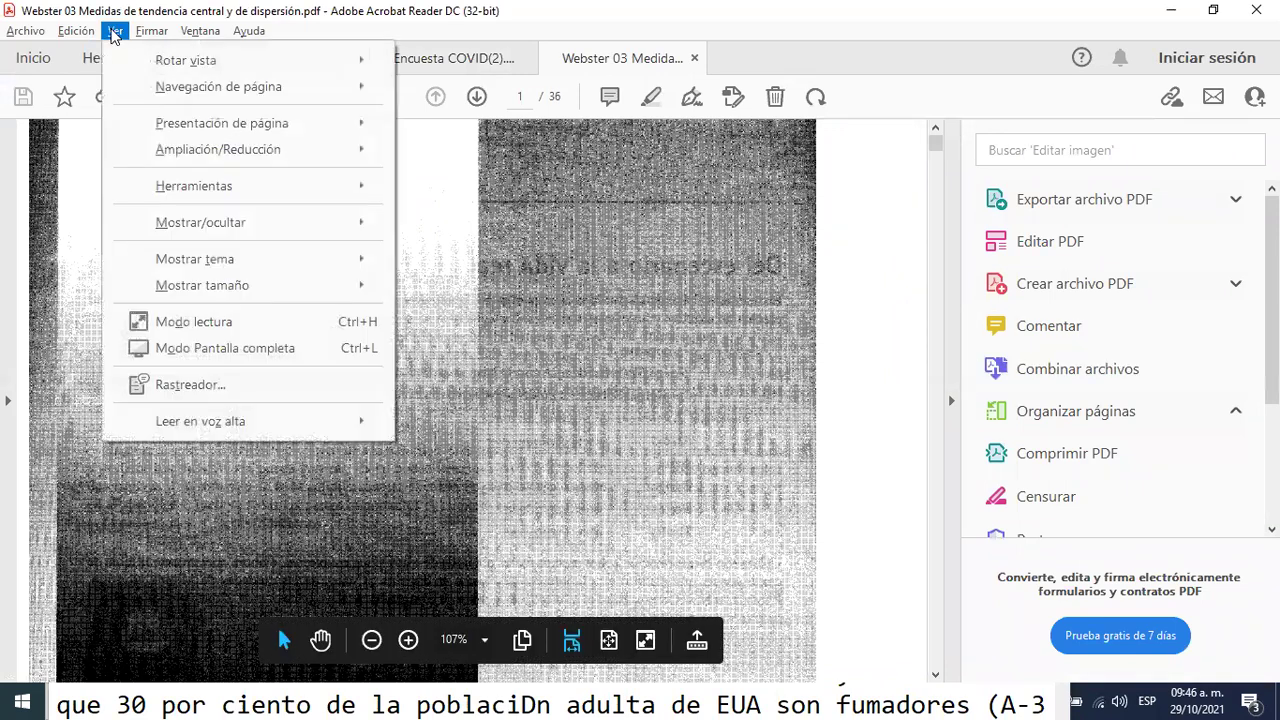
{"action": "left_click", "coordinate": [223, 324]}
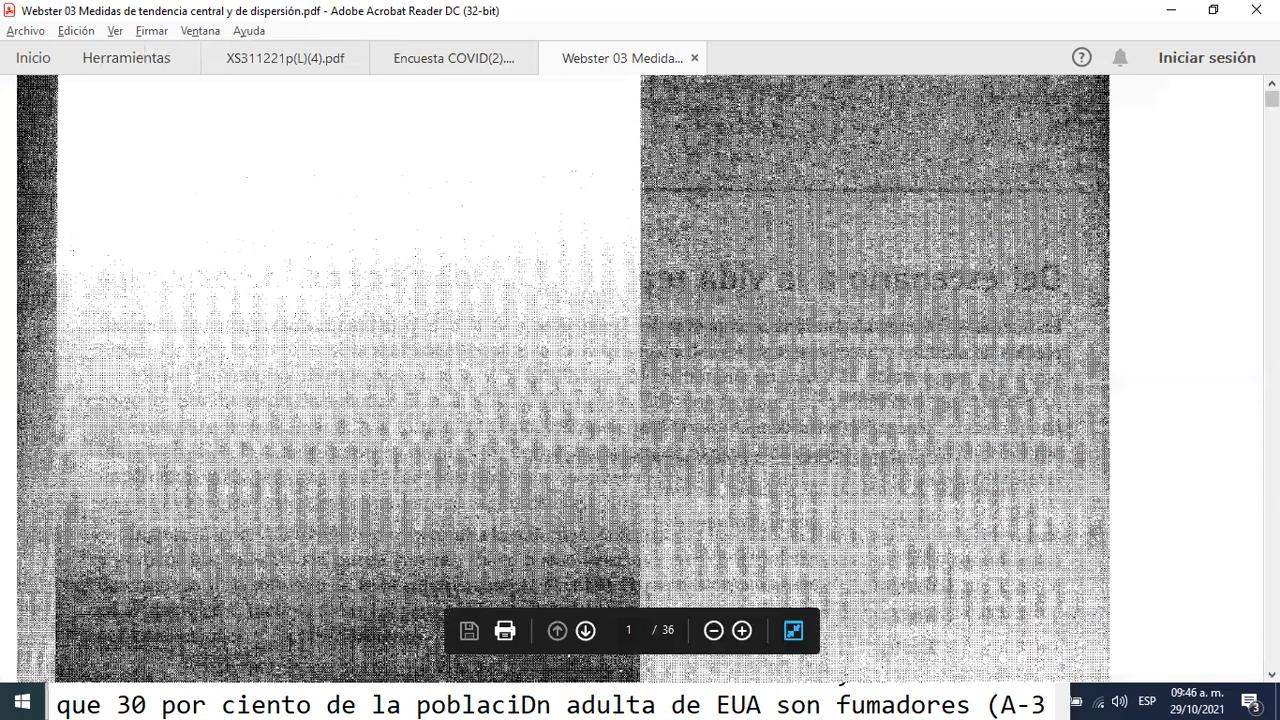
- Examine the "Plan del capítulo" diagram for the branches of central tendency, dispersion and related concepts
{"action": "scroll", "coordinate": [563, 380], "scroll_direction": "down", "scroll_amount": 3}
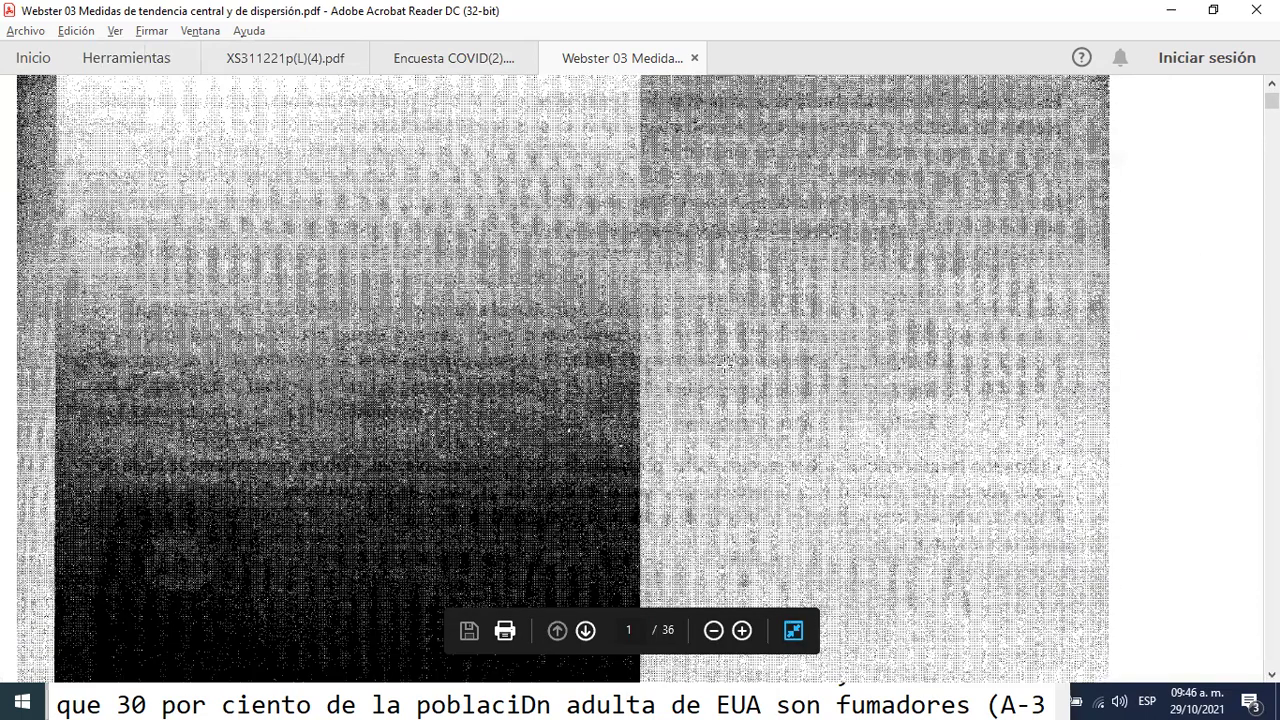
{"action": "scroll", "coordinate": [725, 364], "scroll_direction": "down", "scroll_amount": 10}
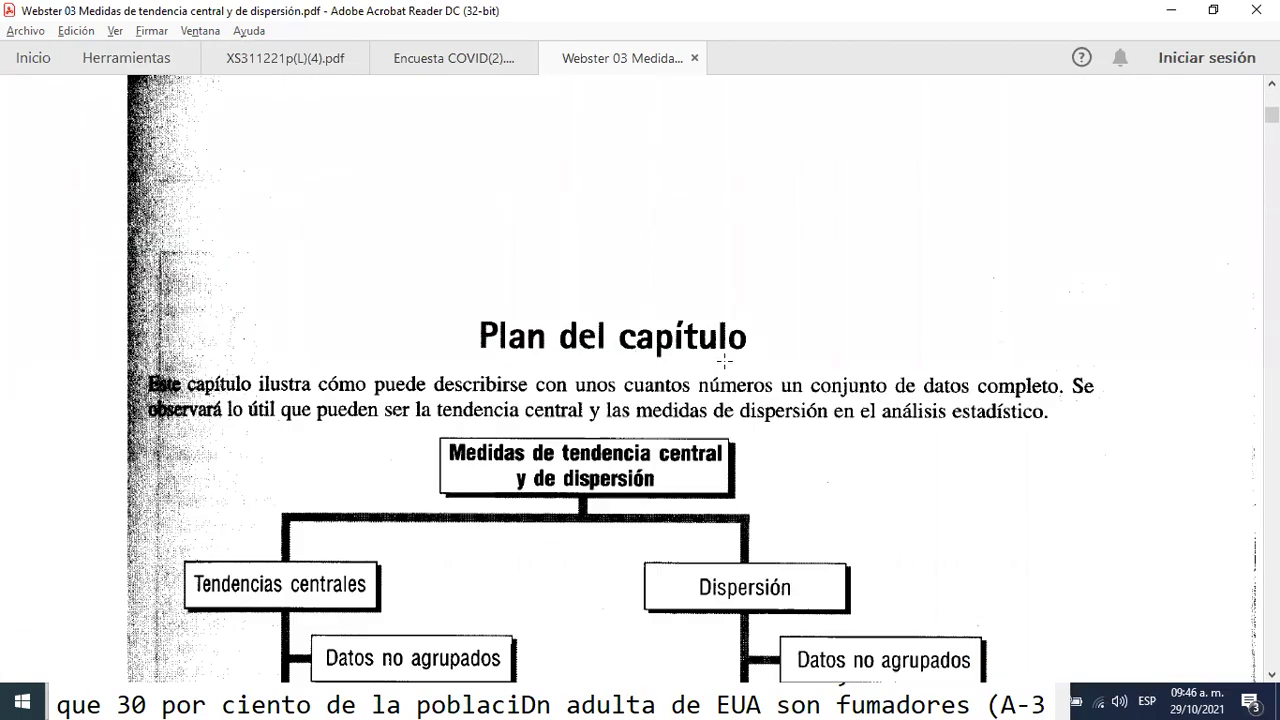
{"action": "scroll", "coordinate": [725, 361], "scroll_direction": "down", "scroll_amount": 8}
{"action": "scroll", "coordinate": [725, 361], "scroll_direction": "down", "scroll_amount": 1}
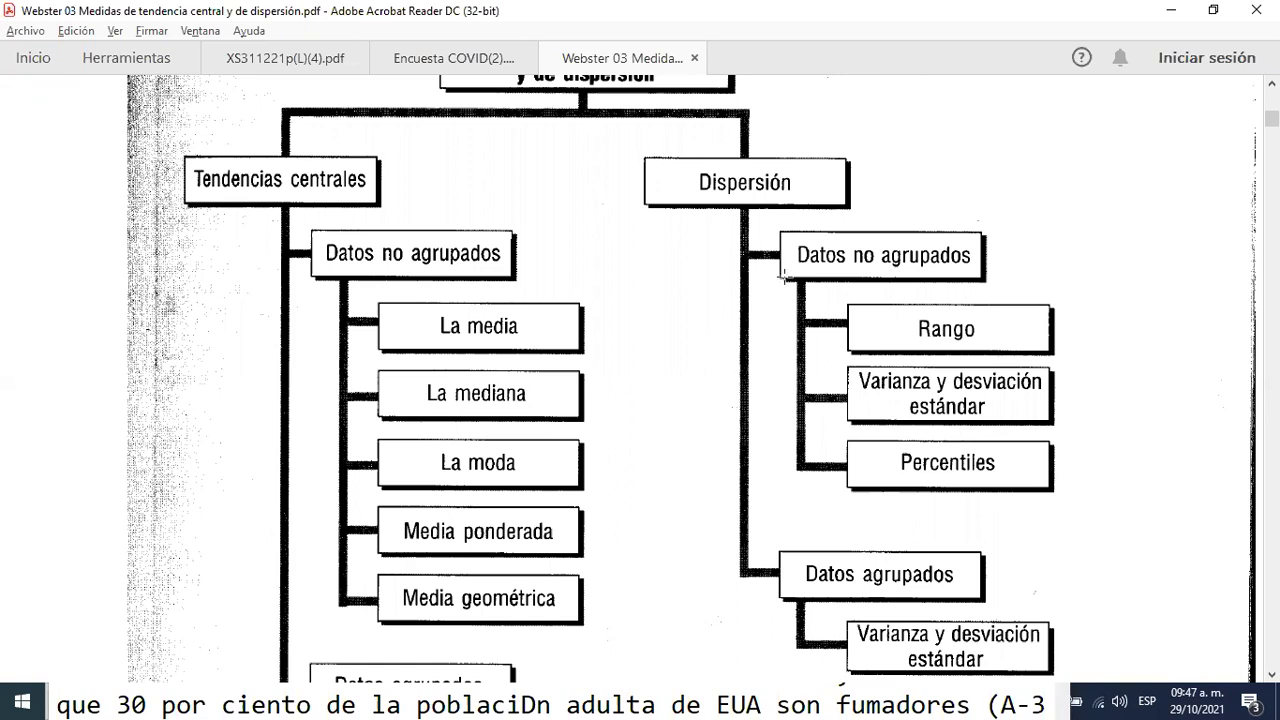
{"action": "scroll", "coordinate": [700, 380], "scroll_direction": "down", "scroll_amount": 8}
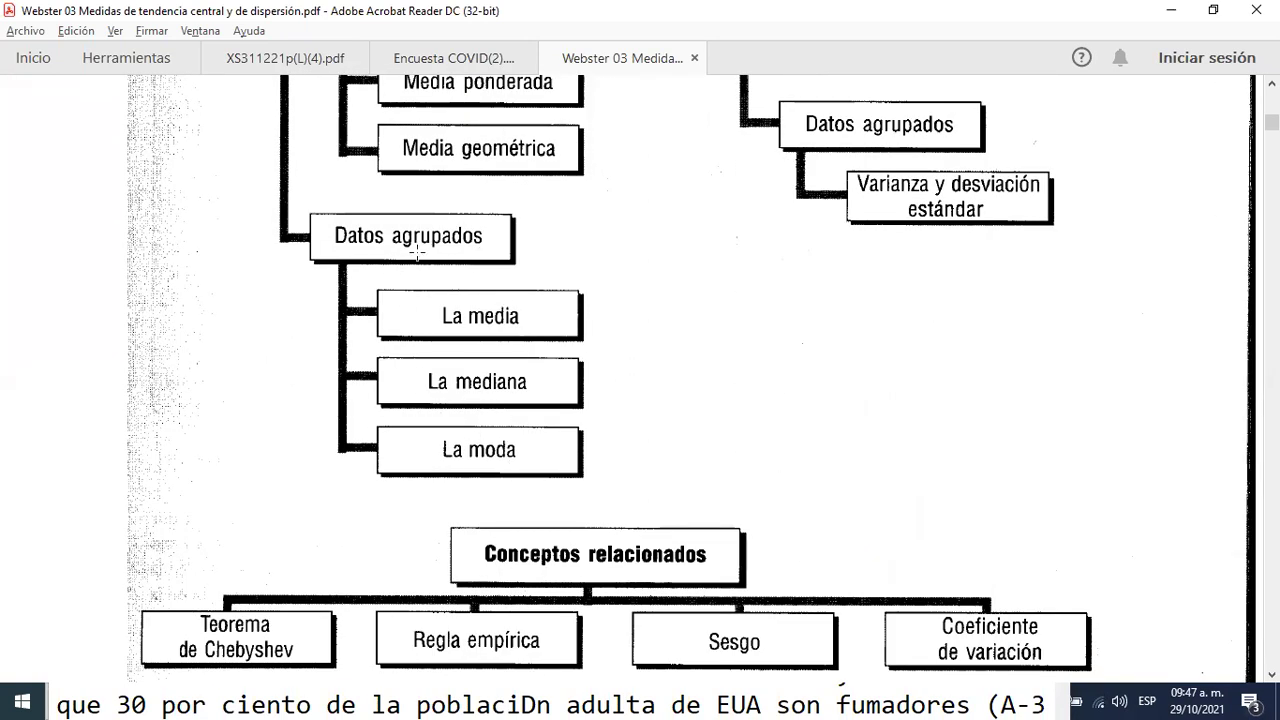
{"action": "scroll", "coordinate": [643, 283], "scroll_direction": "up", "scroll_amount": 10}
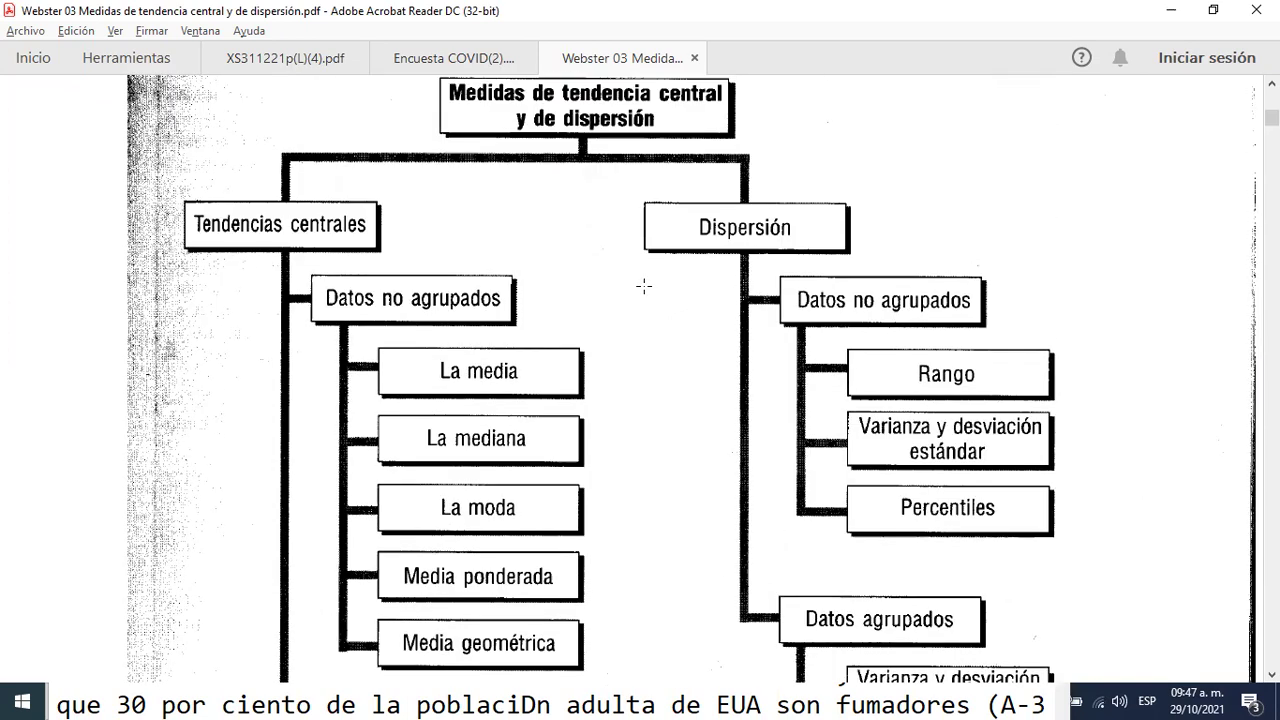
{"action": "scroll", "coordinate": [648, 283], "scroll_direction": "down", "scroll_amount": 2}
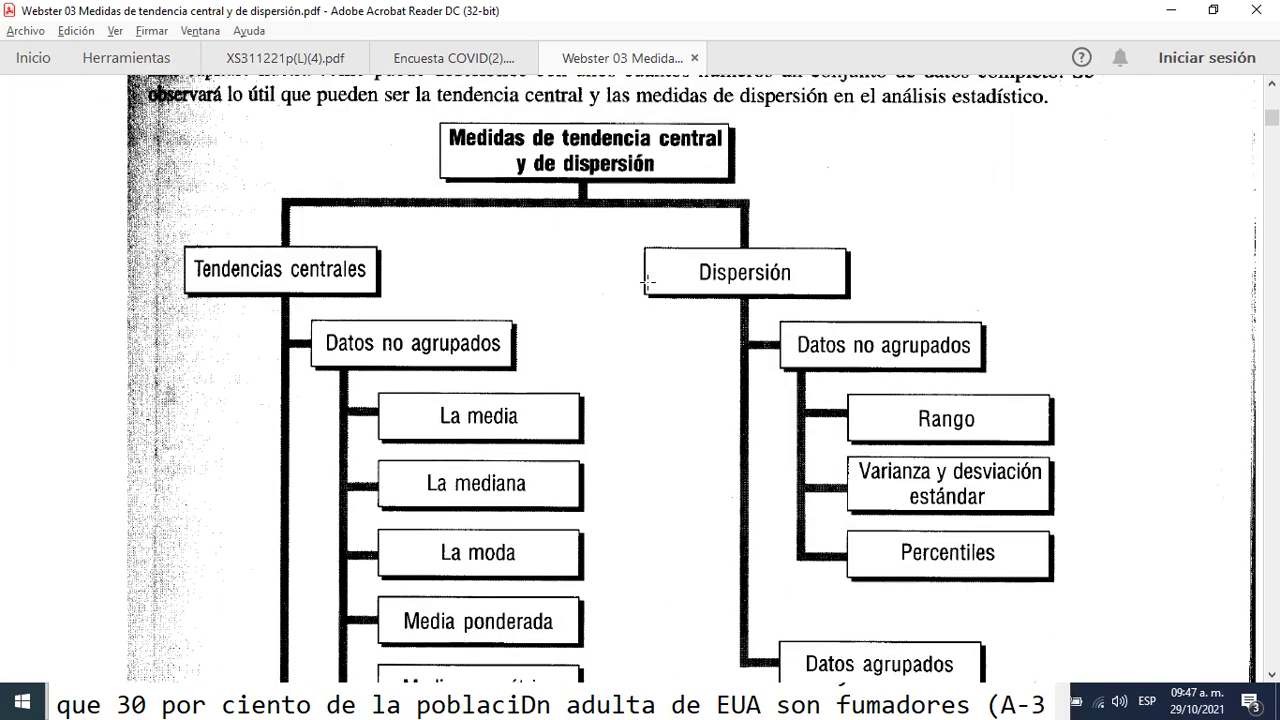
{"action": "scroll", "coordinate": [649, 281], "scroll_direction": "down", "scroll_amount": 1}
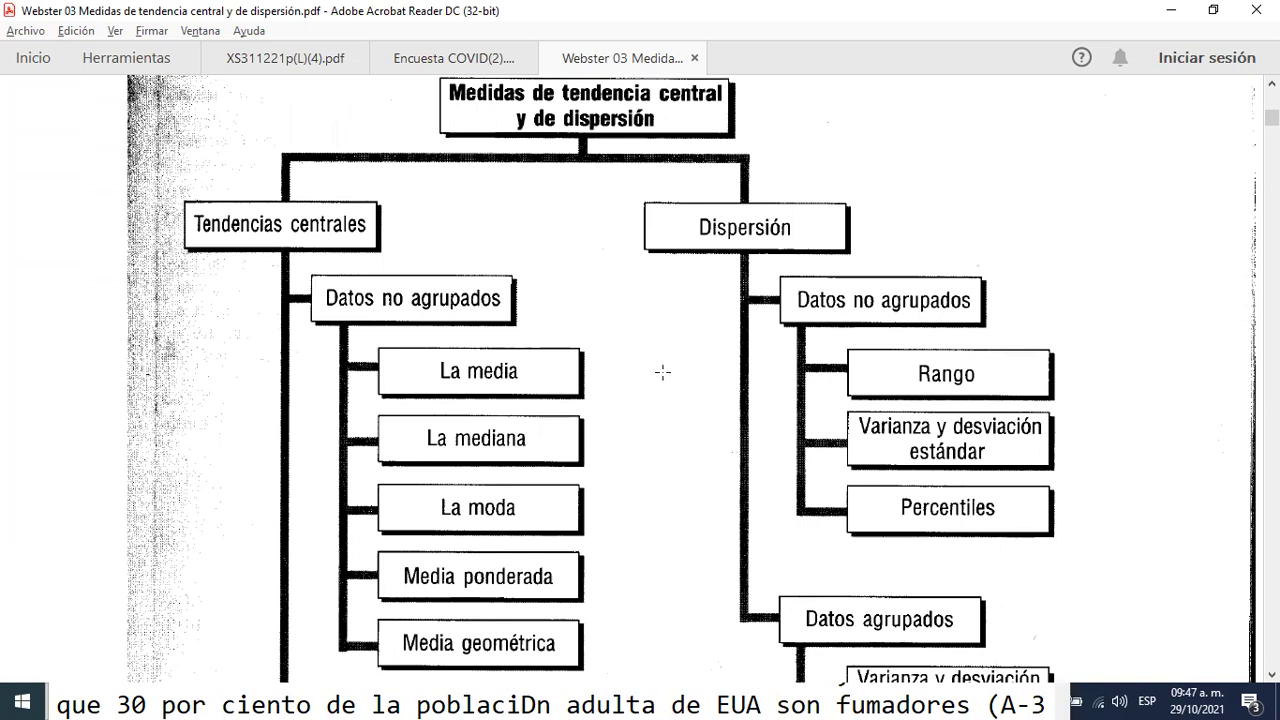
- Read the "Escenario" page with its Janus Funds chart and section "3.1 Introducción" of the Webster chapter
{"action": "scroll", "coordinate": [690, 353], "scroll_direction": "down", "scroll_amount": 6}
{"action": "scroll", "coordinate": [690, 353], "scroll_direction": "down", "scroll_amount": 18}
{"action": "scroll", "coordinate": [699, 333], "scroll_direction": "down", "scroll_amount": 11}
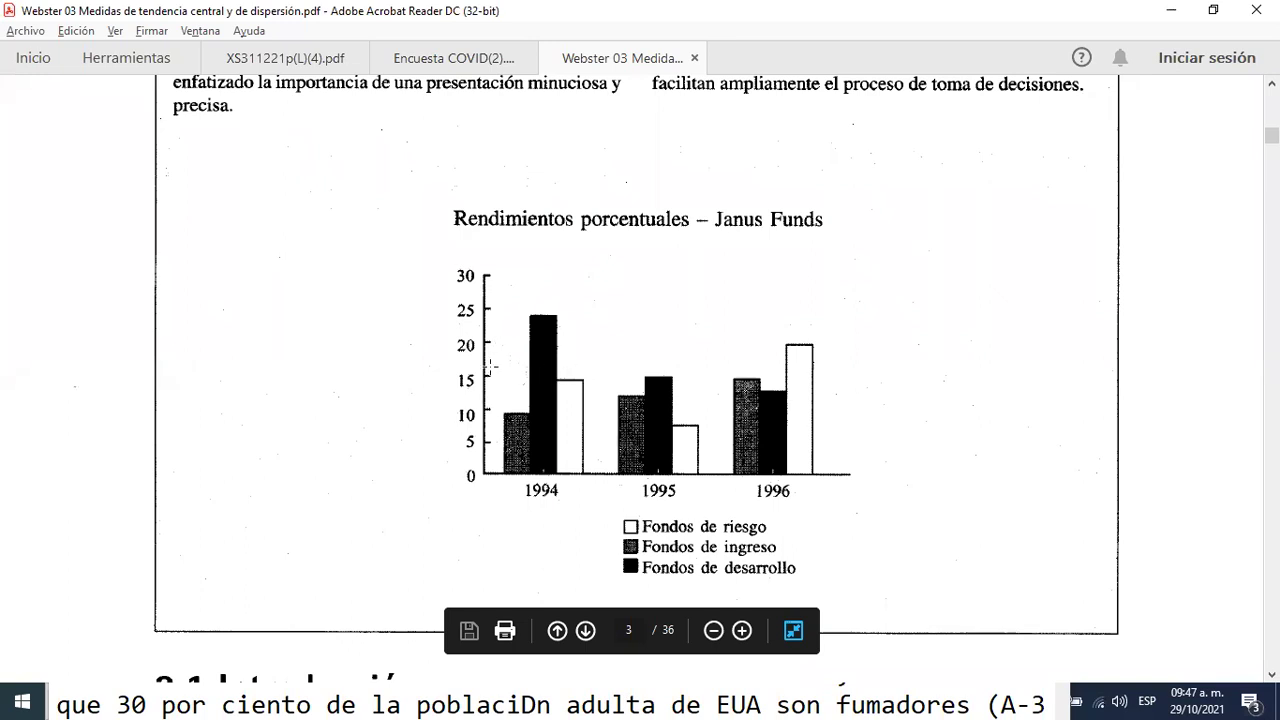
{"action": "scroll", "coordinate": [526, 236], "scroll_direction": "up", "scroll_amount": 10}
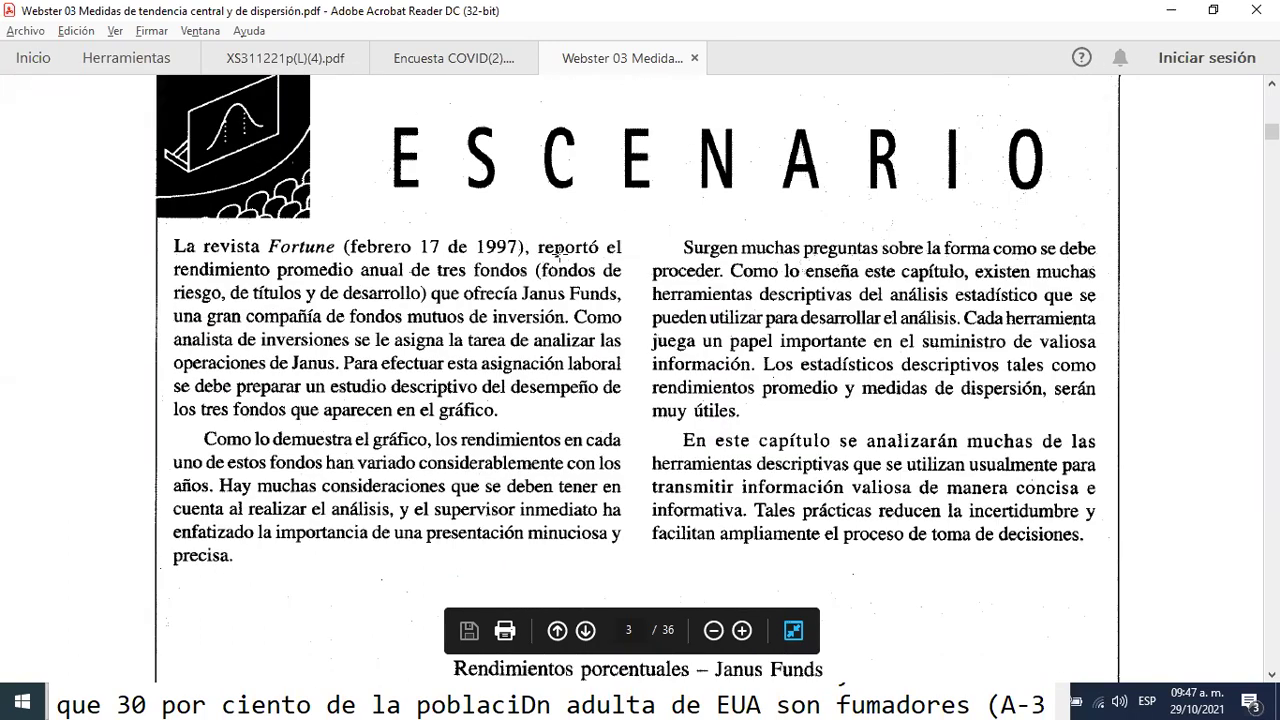
{"action": "scroll", "coordinate": [567, 258], "scroll_direction": "down", "scroll_amount": 10}
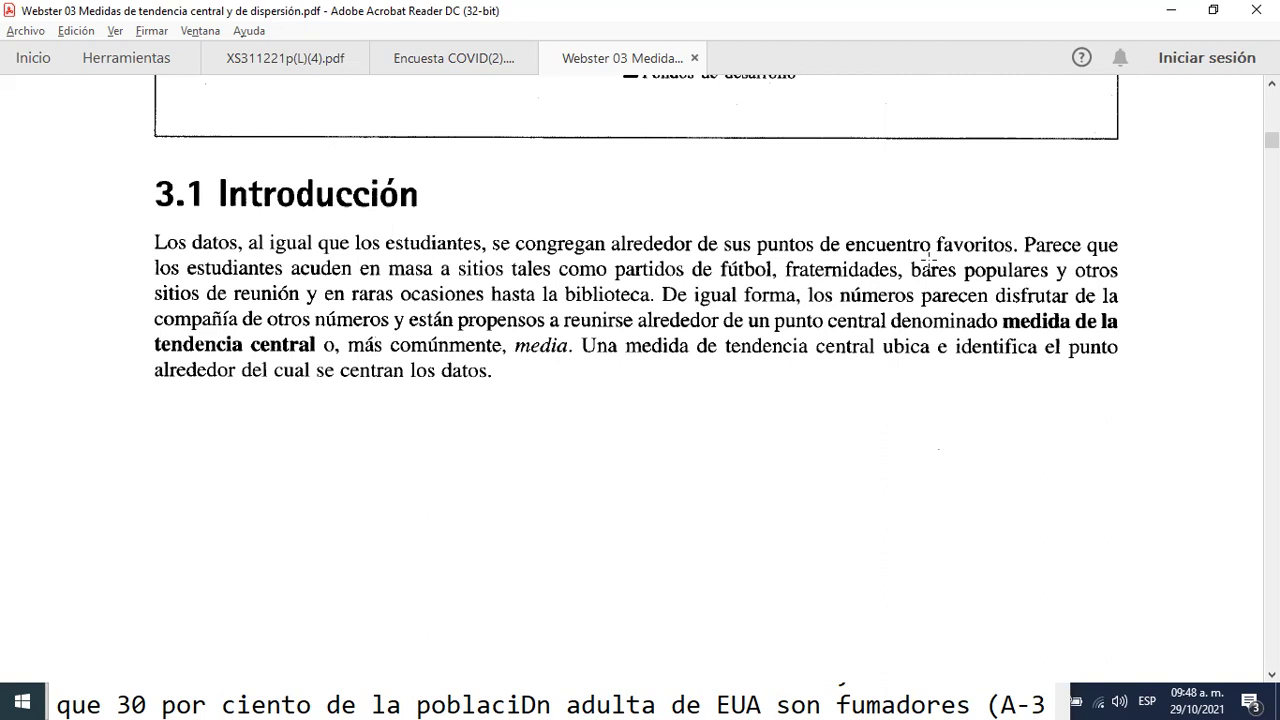
{"action": "scroll", "coordinate": [748, 406], "scroll_direction": "down", "scroll_amount": 10}
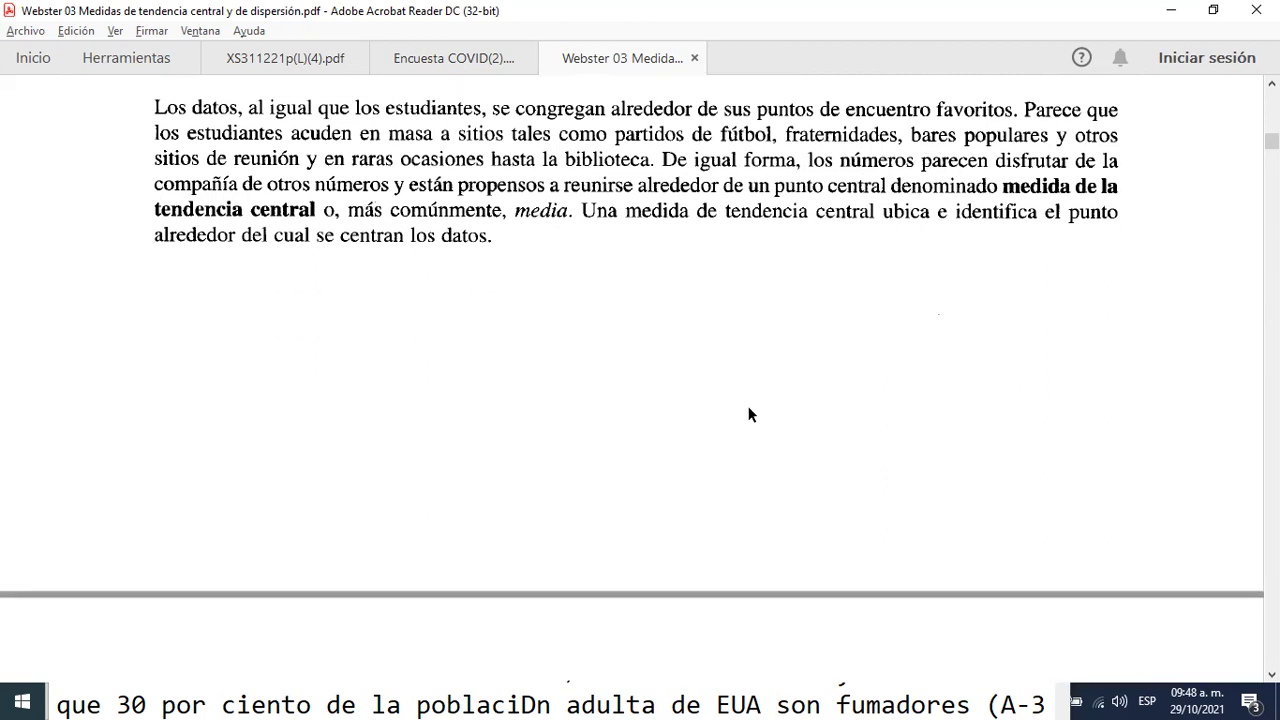
{"action": "scroll", "coordinate": [758, 410], "scroll_direction": "down", "scroll_amount": 6}
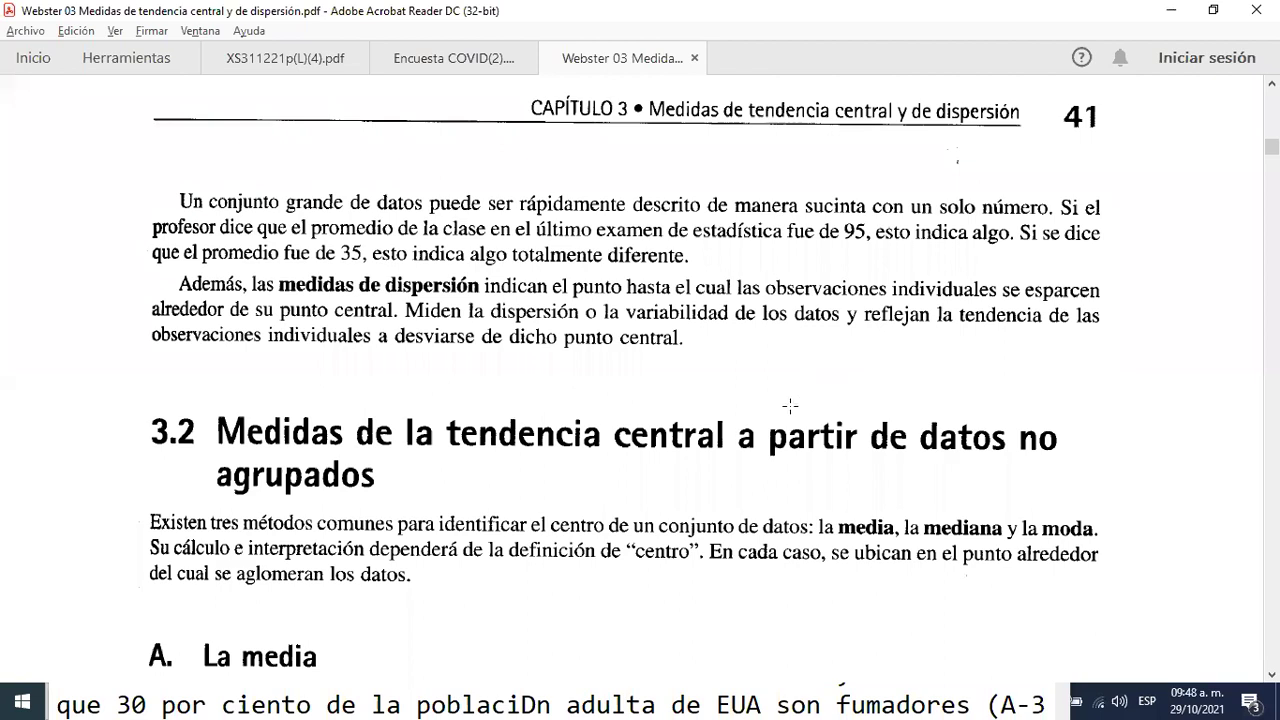
- Read section "3.2" of the Webster chapter on the mean, covering the population and sample mean formulas and the five-month sales example
{"action": "scroll", "coordinate": [790, 406], "scroll_direction": "down", "scroll_amount": 5}
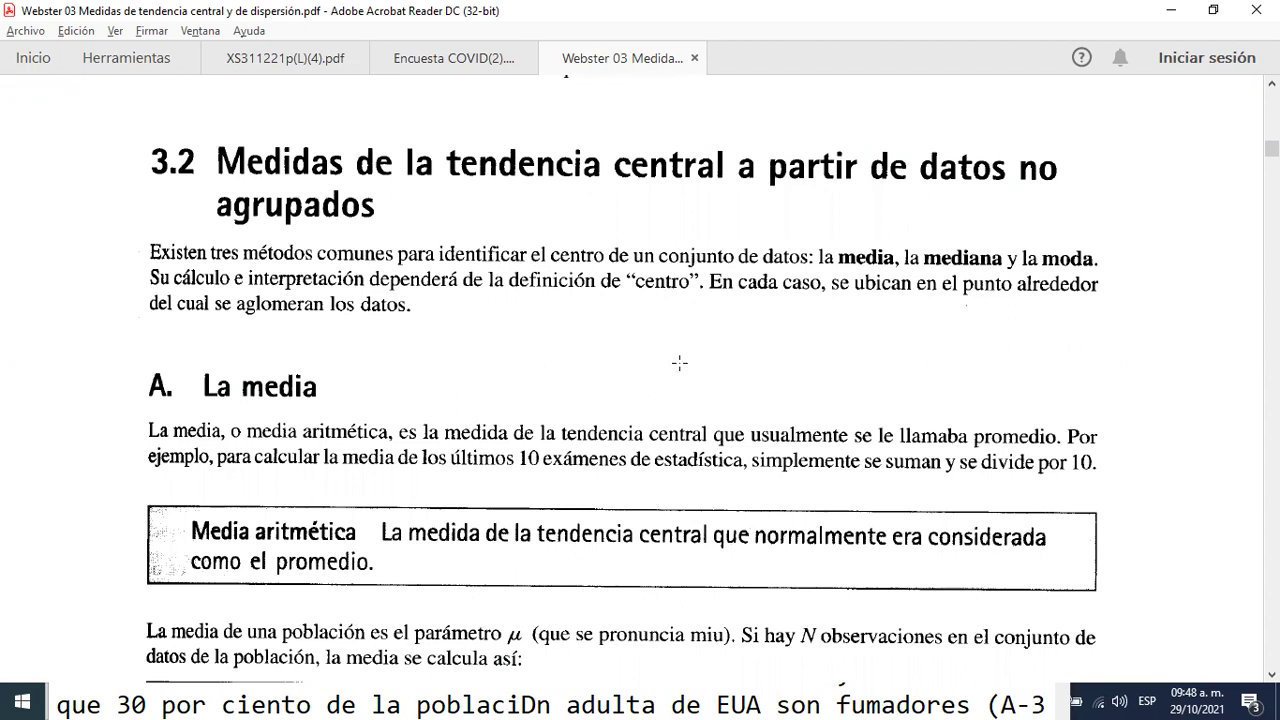
{"action": "scroll", "coordinate": [679, 363], "scroll_direction": "up", "scroll_amount": 4}
{"action": "scroll", "coordinate": [679, 367], "scroll_direction": "down", "scroll_amount": 5}
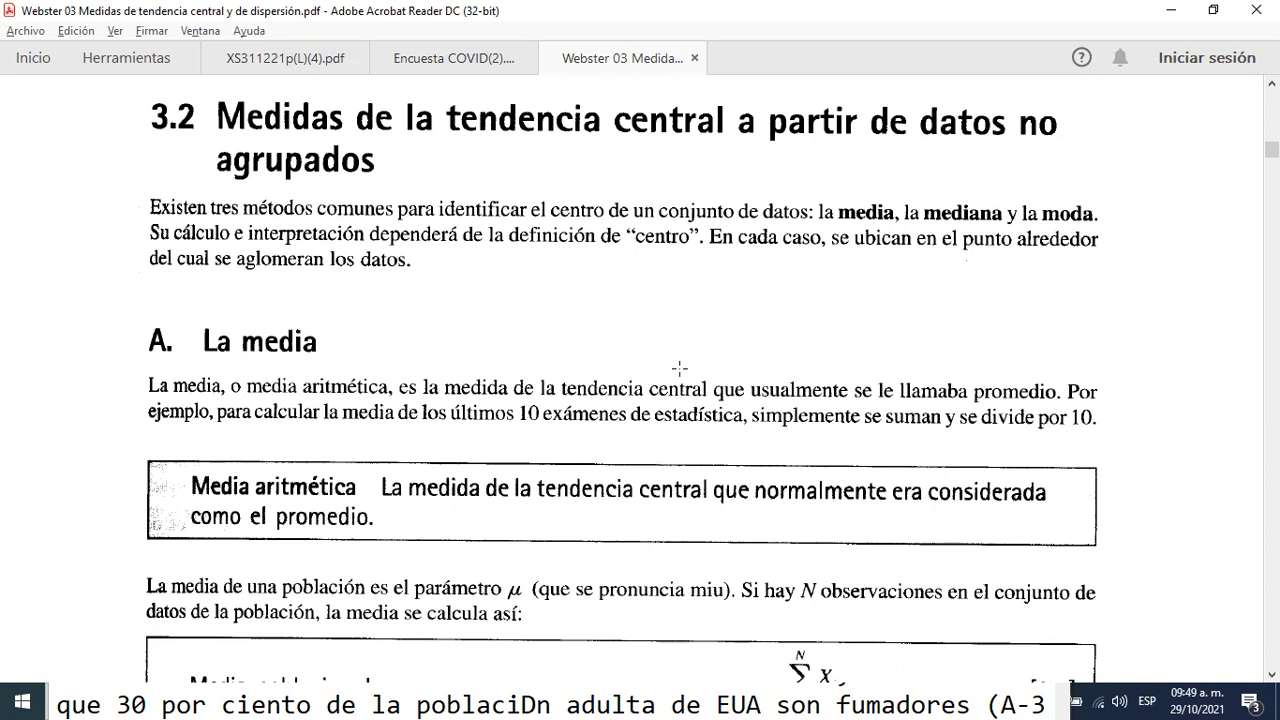
{"action": "scroll", "coordinate": [662, 339], "scroll_direction": "down", "scroll_amount": 3}
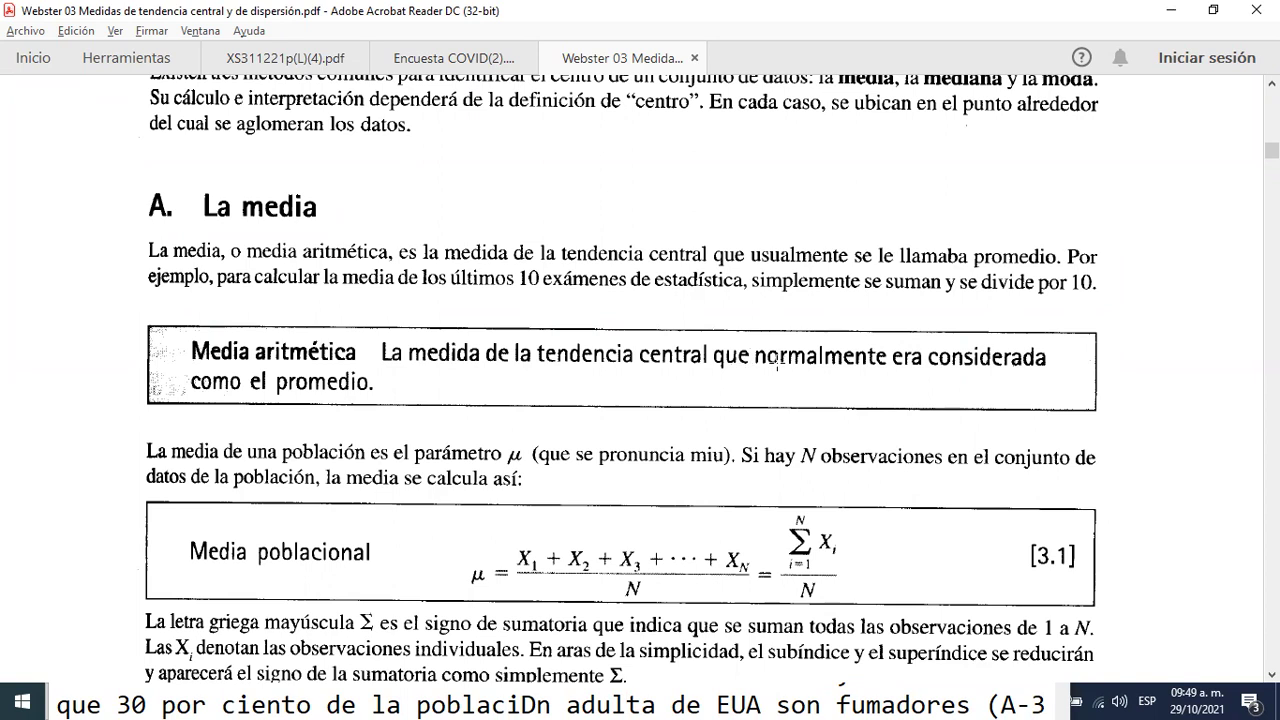
{"action": "scroll", "coordinate": [275, 407], "scroll_direction": "down", "scroll_amount": 3}
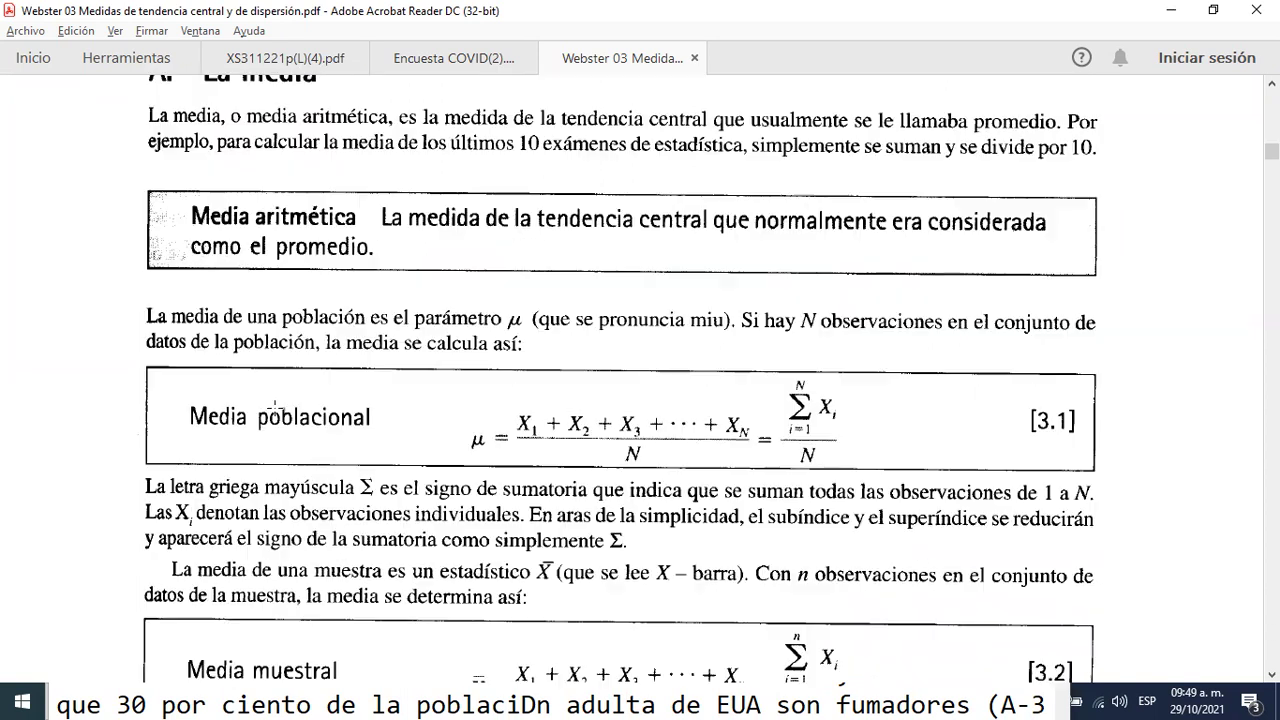
{"action": "scroll", "coordinate": [275, 412], "scroll_direction": "down", "scroll_amount": 3}
{"action": "scroll", "coordinate": [414, 382], "scroll_direction": "down", "scroll_amount": 2}
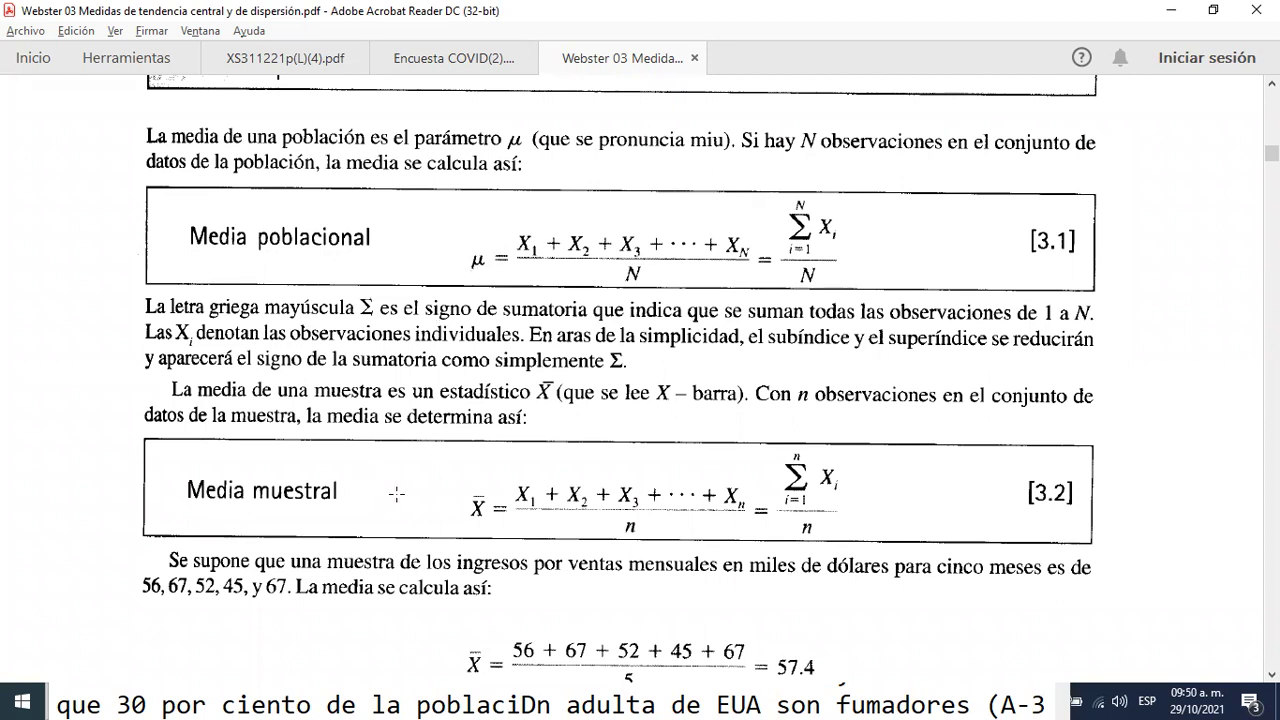
{"action": "scroll", "coordinate": [347, 370], "scroll_direction": "down", "scroll_amount": 3}
{"action": "scroll", "coordinate": [347, 370], "scroll_direction": "down", "scroll_amount": 1}
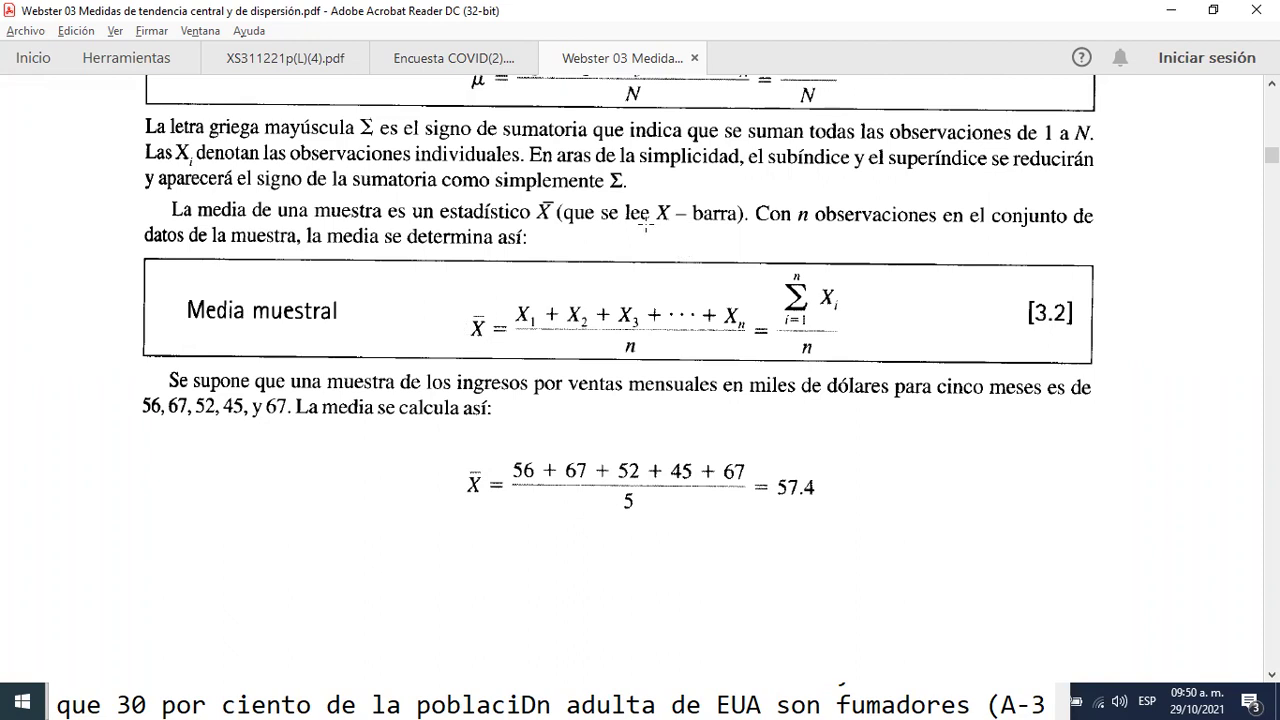
{"action": "left_click", "coordinate": [688, 237]}
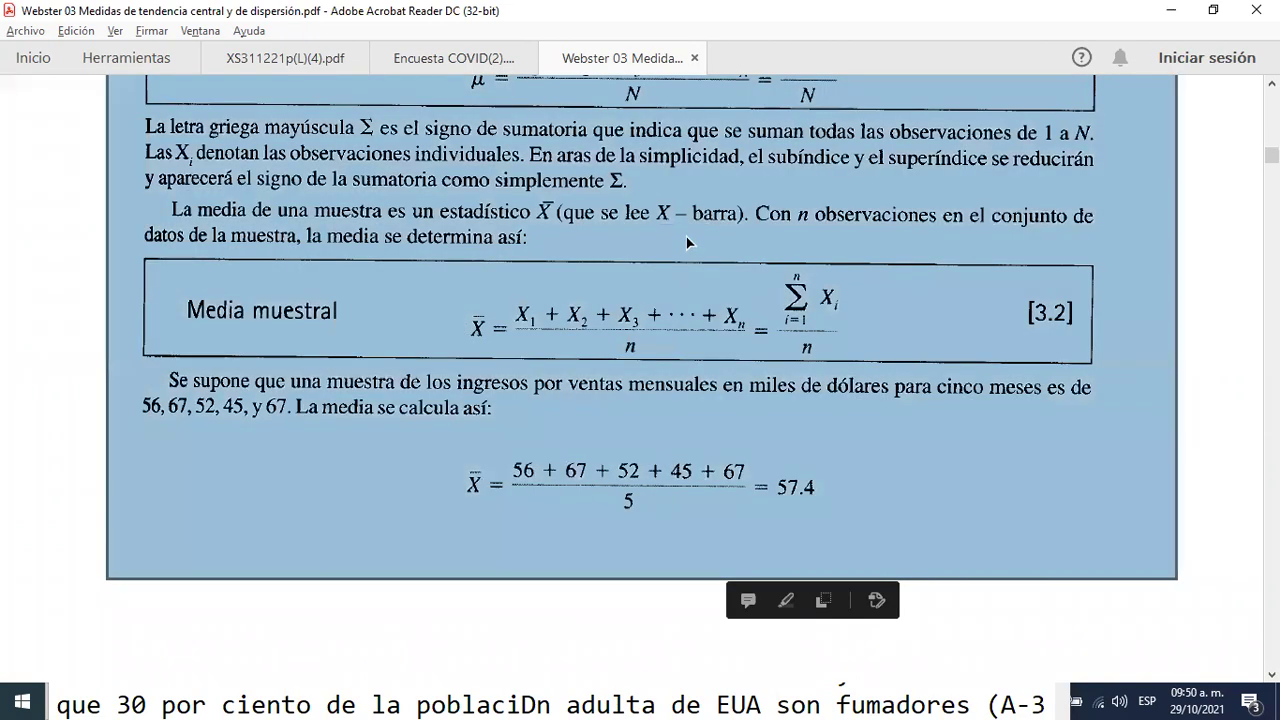
{"action": "left_click", "coordinate": [408, 312]}
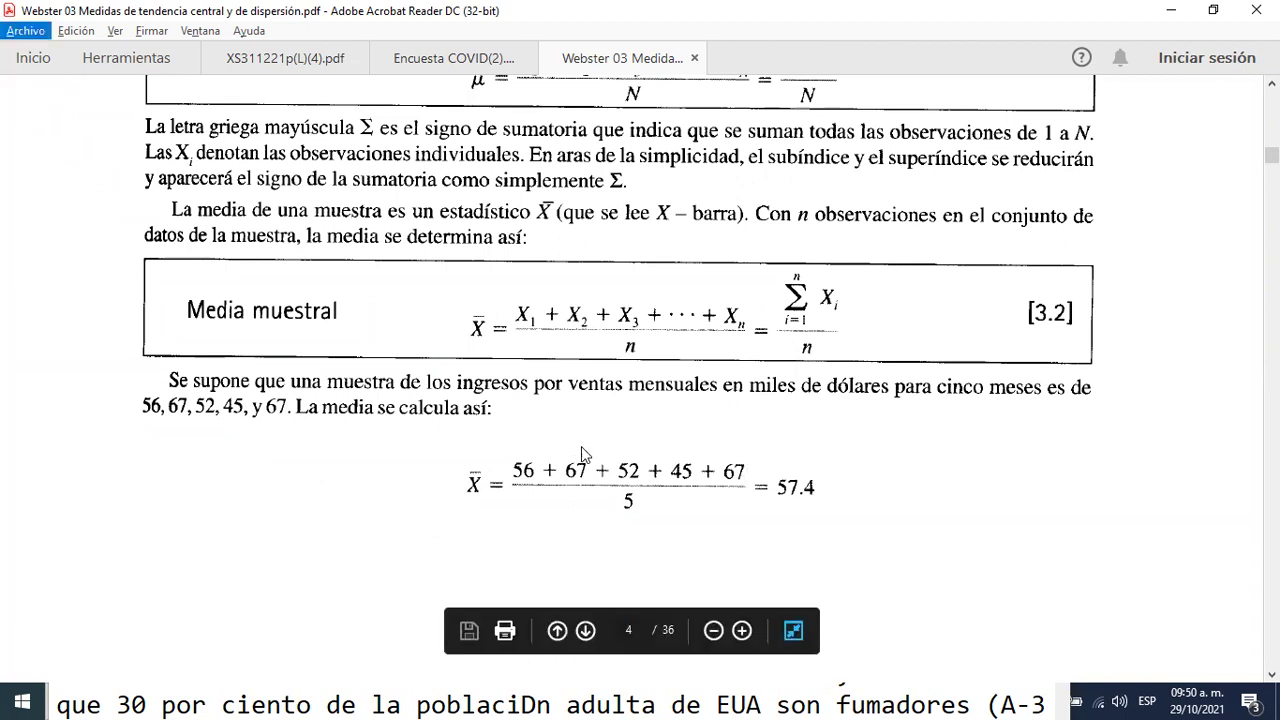
- Switch to Excel, create a blank workbook, enlarge the sheet to 190%, and make A1 the active cell
{"action": "key", "text": "alt+Tab"}
{"action": "key", "text": "alt+Tab"}
{"action": "key", "text": "alt+Tab"}
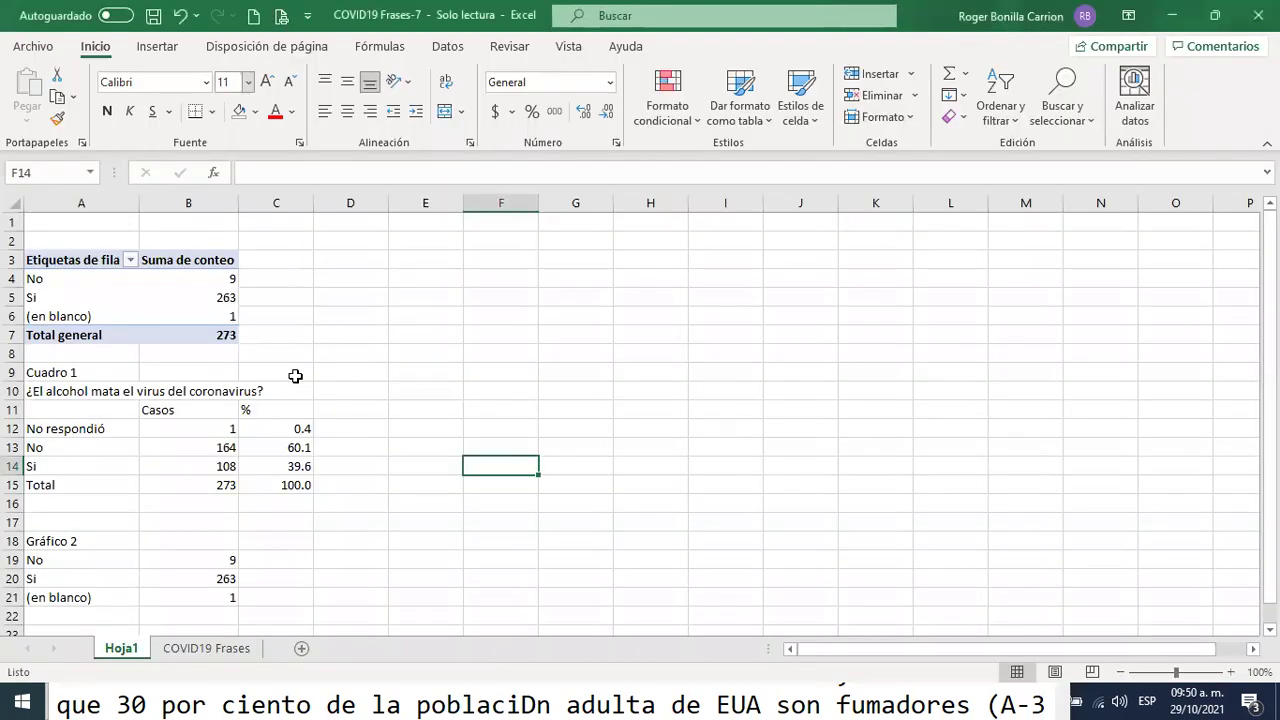
{"action": "left_click", "coordinate": [254, 15]}
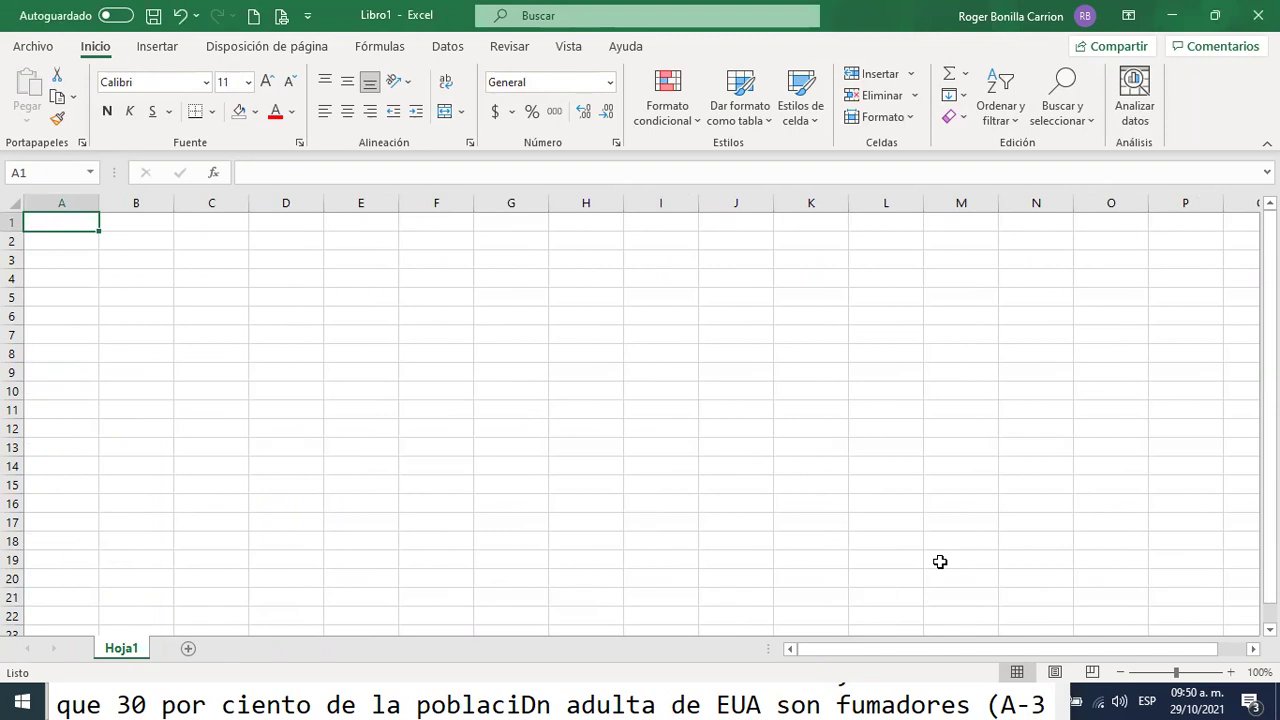
{"action": "left_click", "coordinate": [1230, 672]}
{"action": "left_click", "coordinate": [1230, 672]}
{"action": "left_click", "coordinate": [1230, 672]}
{"action": "left_click", "coordinate": [1230, 672]}
{"action": "left_click", "coordinate": [1230, 672]}
{"action": "left_click", "coordinate": [1230, 672]}
{"action": "left_click", "coordinate": [1230, 672]}
{"action": "left_click", "coordinate": [1230, 672]}
{"action": "left_click", "coordinate": [1230, 672]}
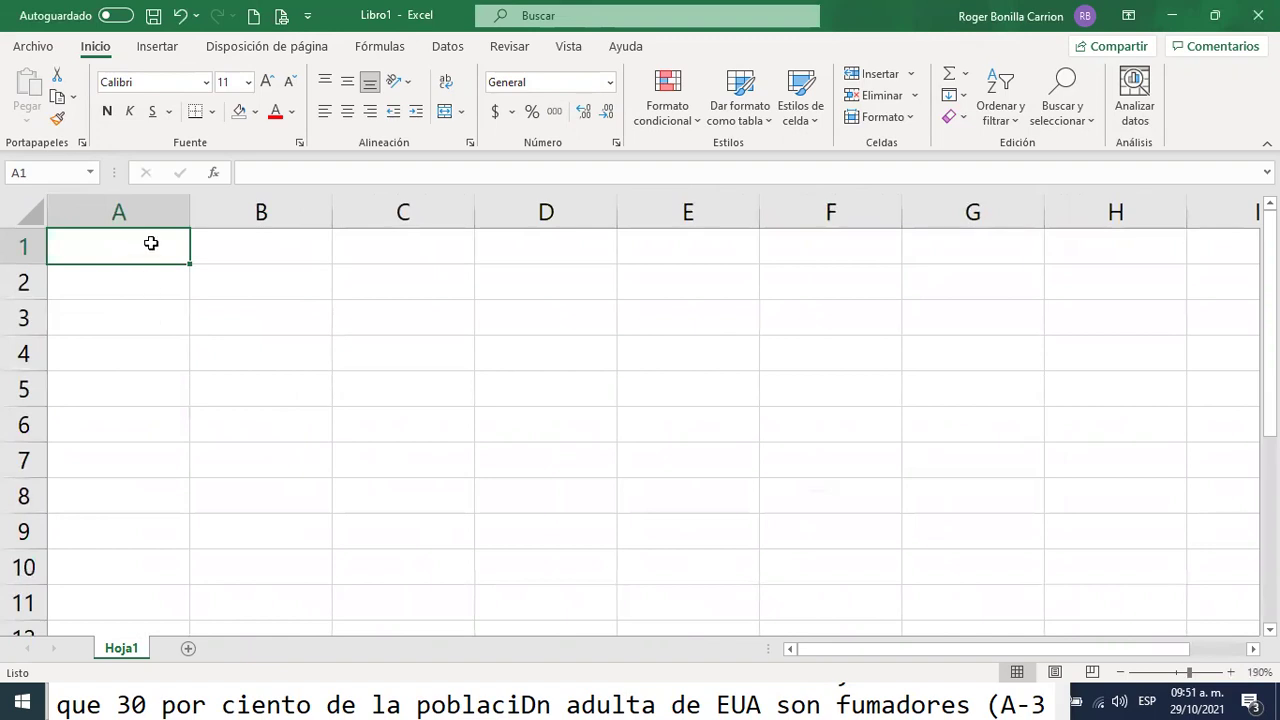
{"action": "left_click", "coordinate": [200, 285]}
{"action": "left_click", "coordinate": [127, 286]}
{"action": "left_click", "coordinate": [127, 256]}
- Check the five sales values in the Webster PDF, and close the COVID19 Frases-7 workbook in Excel without saving
{"action": "key", "text": "alt+Tab"}
{"action": "key", "text": "alt+Tab"}
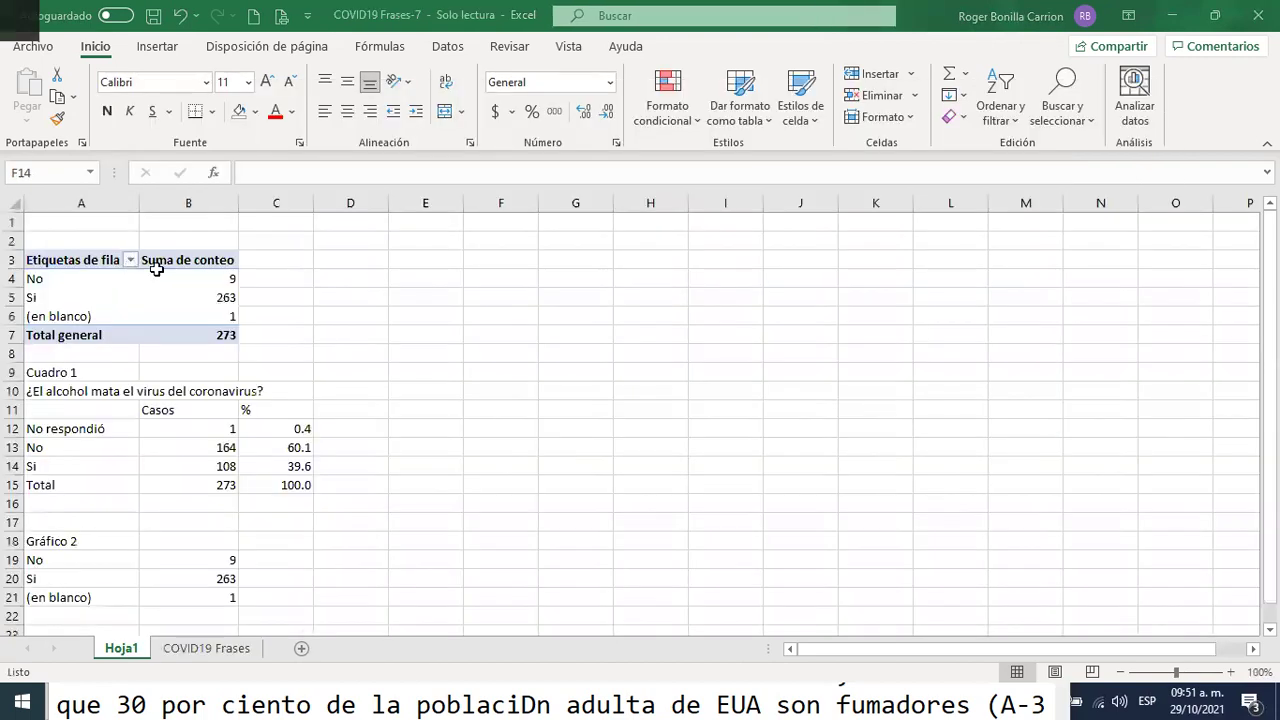
{"action": "key", "text": "alt+Tab"}
{"action": "key", "text": "alt+Tab"}
{"action": "key", "text": "alt+Tab"}
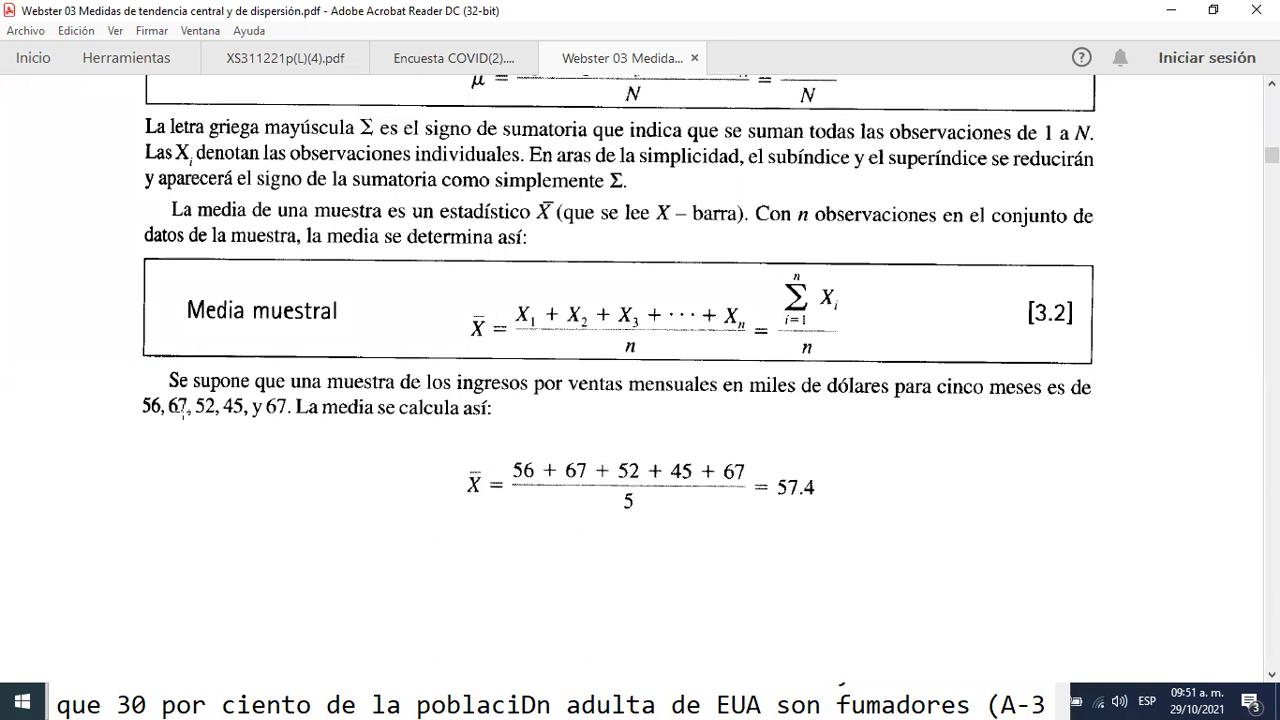
{"action": "key", "text": "alt+Tab"}
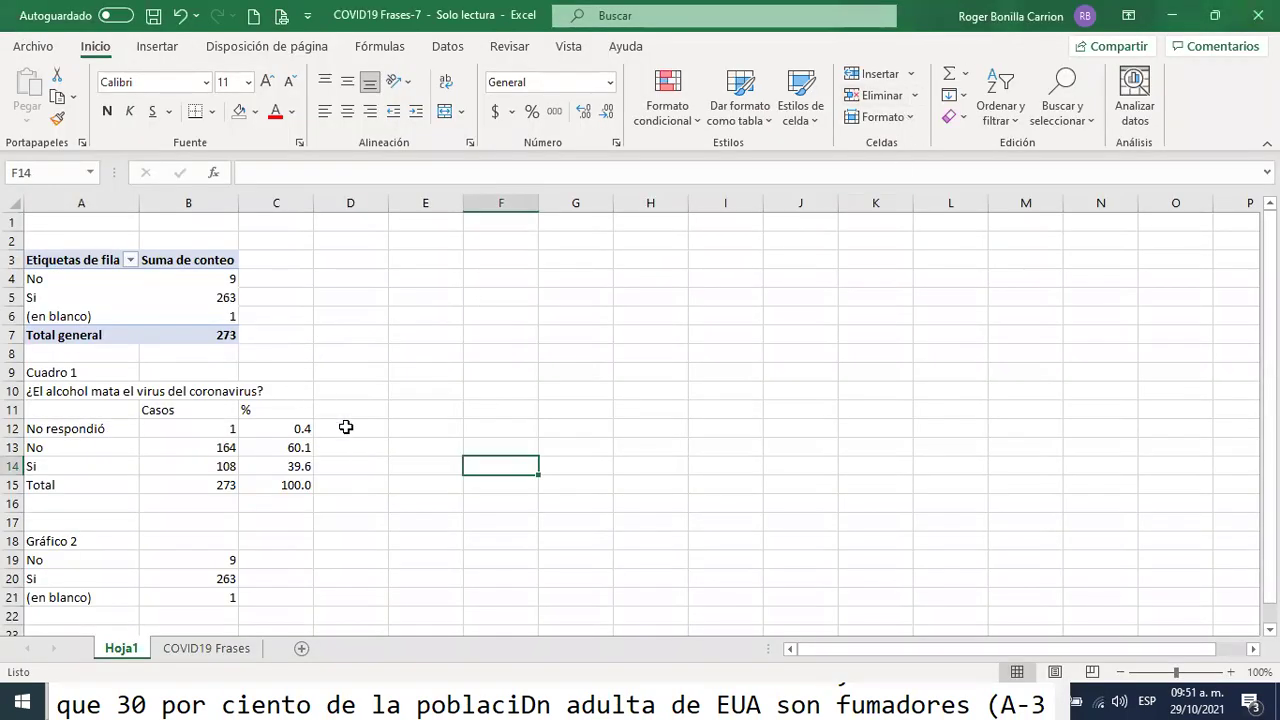
{"action": "key", "text": "alt+F4"}
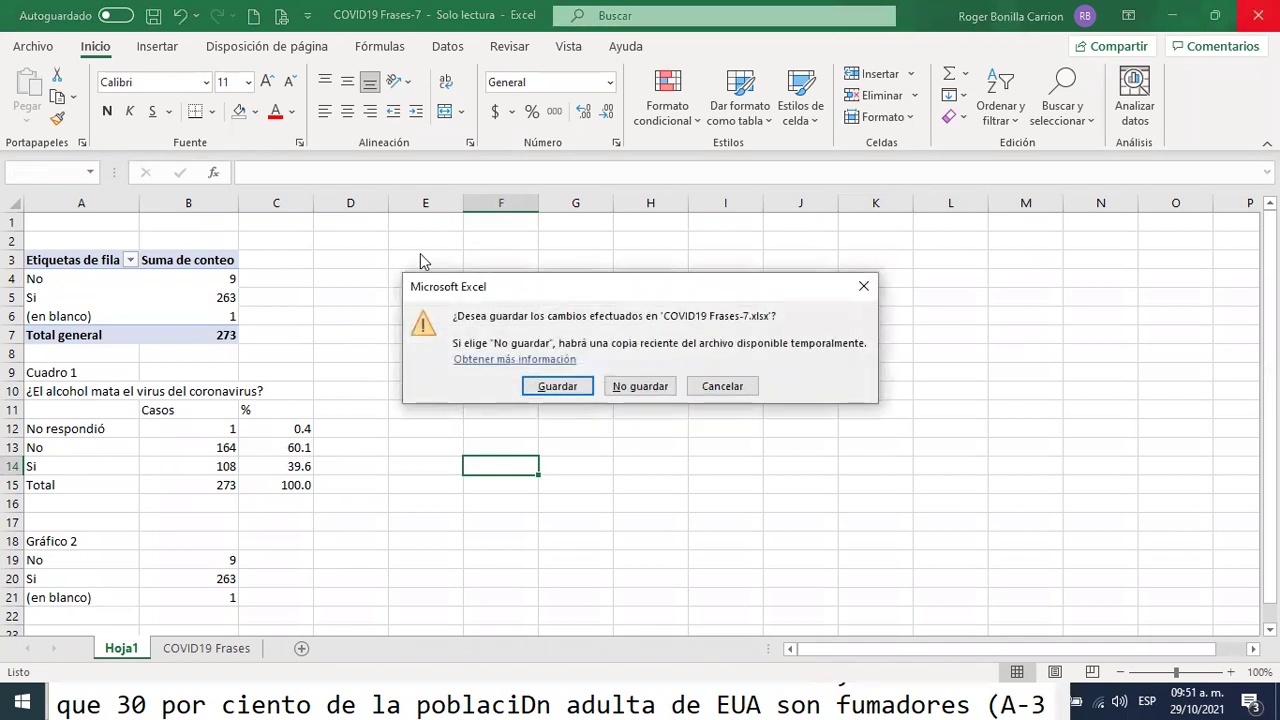
{"action": "left_click", "coordinate": [645, 386]}
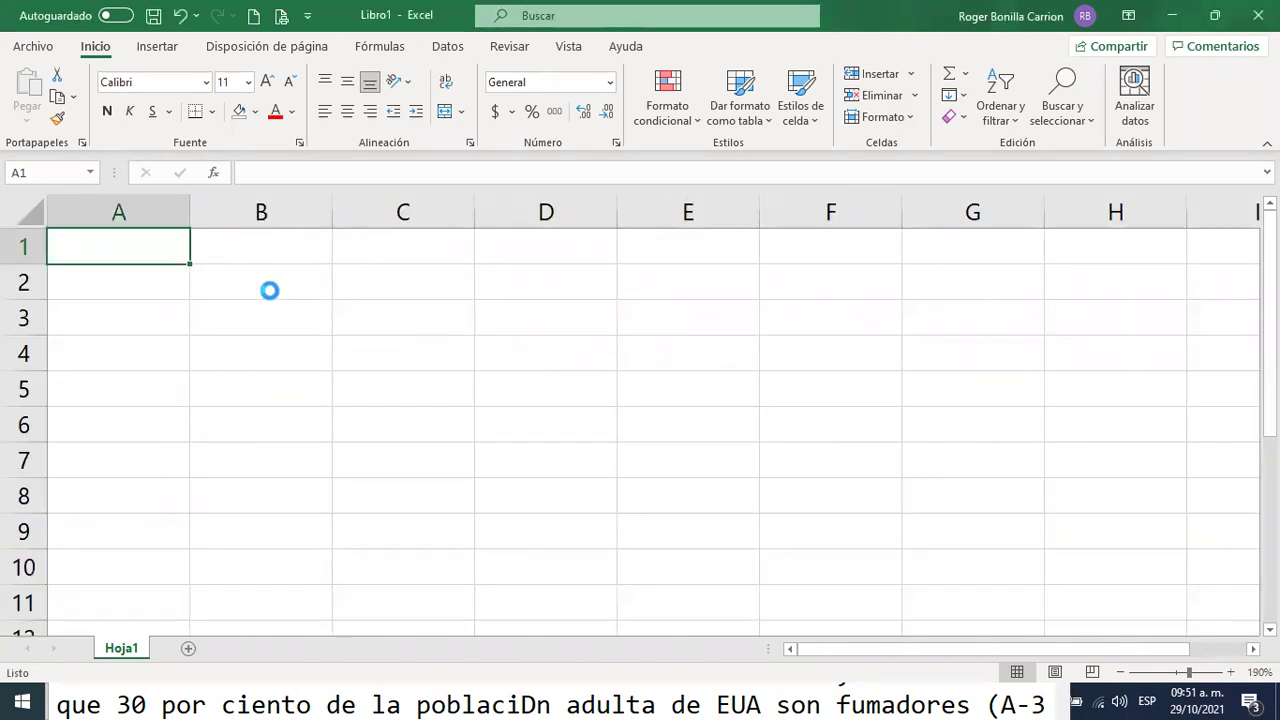
- Enter the sample values 56, 67, 52, 45 and 67 in cells A1 to A5, consulting the Webster PDF in Acrobat Reader
{"action": "type", "text": "56"}
{"action": "key", "text": "Return"}
{"action": "type", "text": "67"}
{"action": "key", "text": "Return"}
{"action": "key", "text": "alt+Tab"}
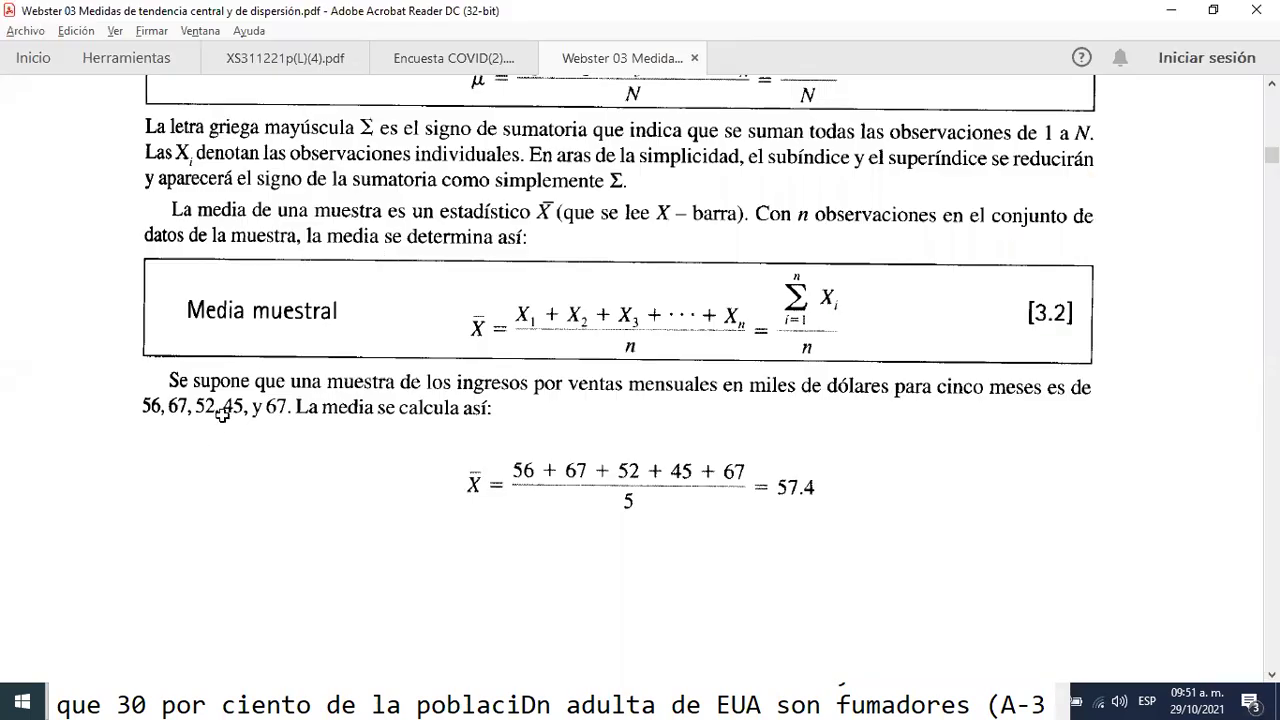
{"action": "key", "text": "alt+Tab"}
{"action": "type", "text": "52"}
{"action": "key", "text": "Return"}
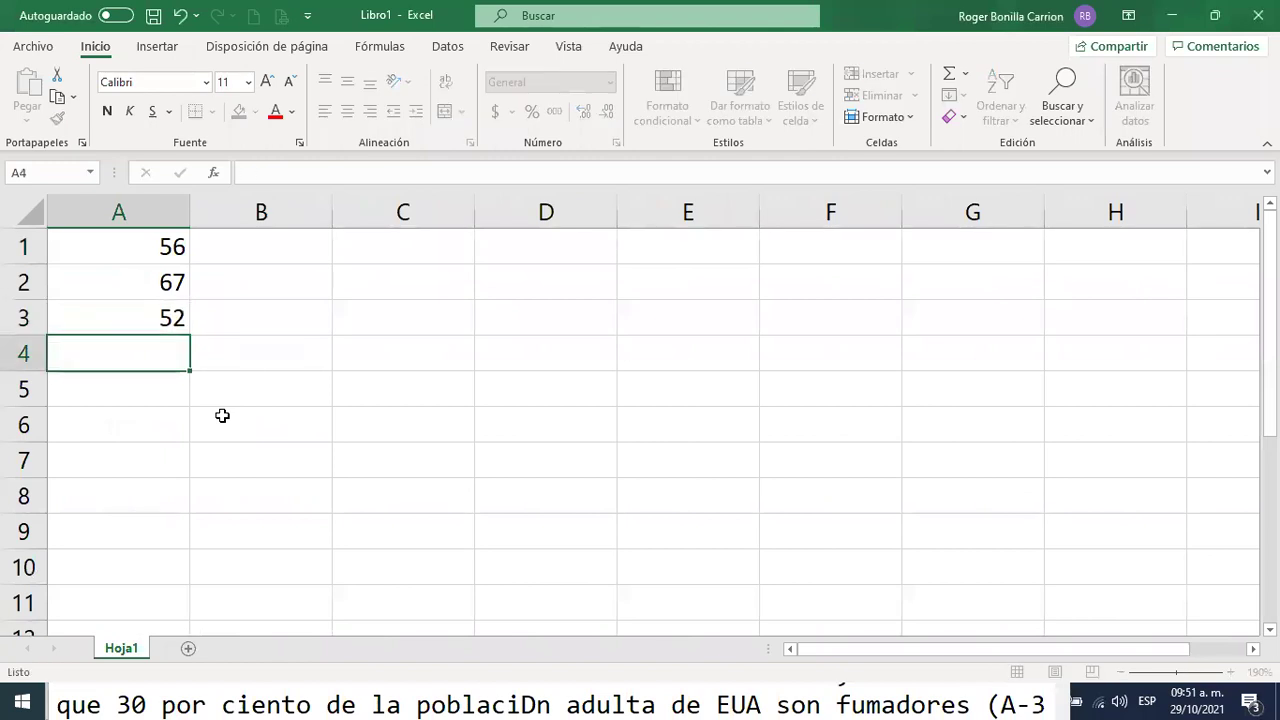
{"action": "key", "text": "alt+Tab"}
{"action": "key", "text": "alt+Tab"}
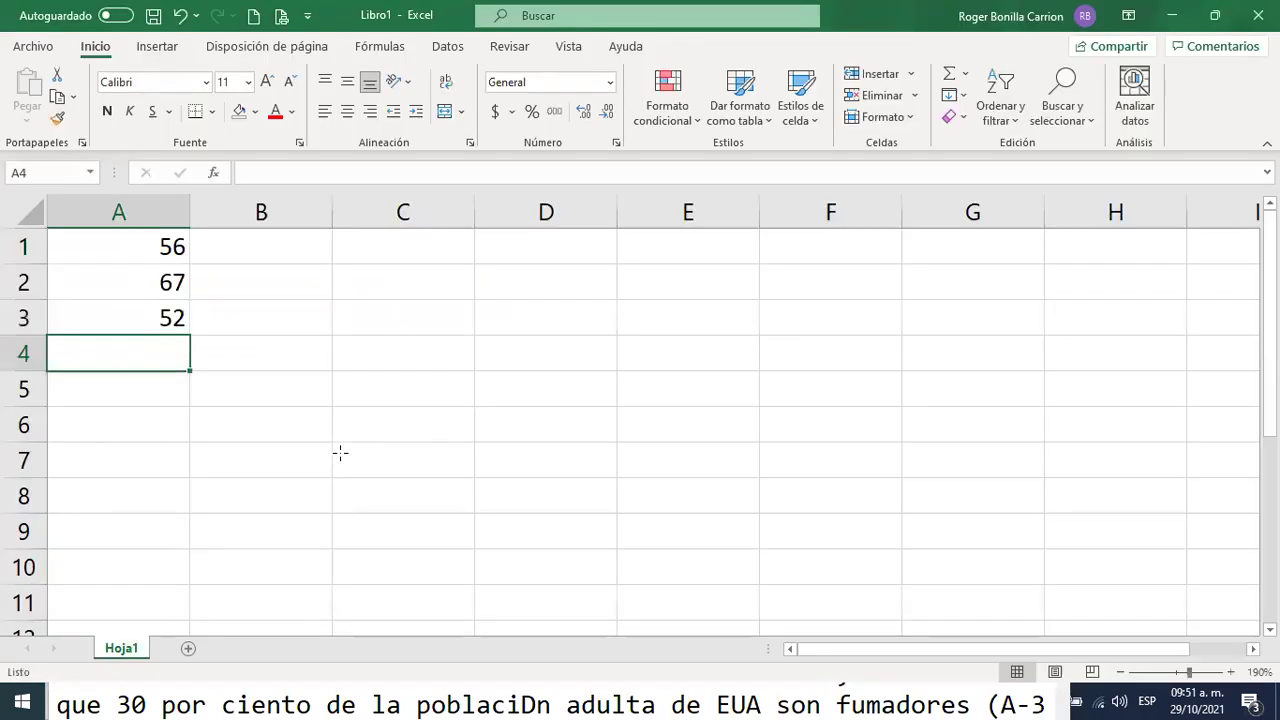
{"action": "type", "text": "45"}
{"action": "key", "text": "Return"}
{"action": "key", "text": "alt+Tab"}
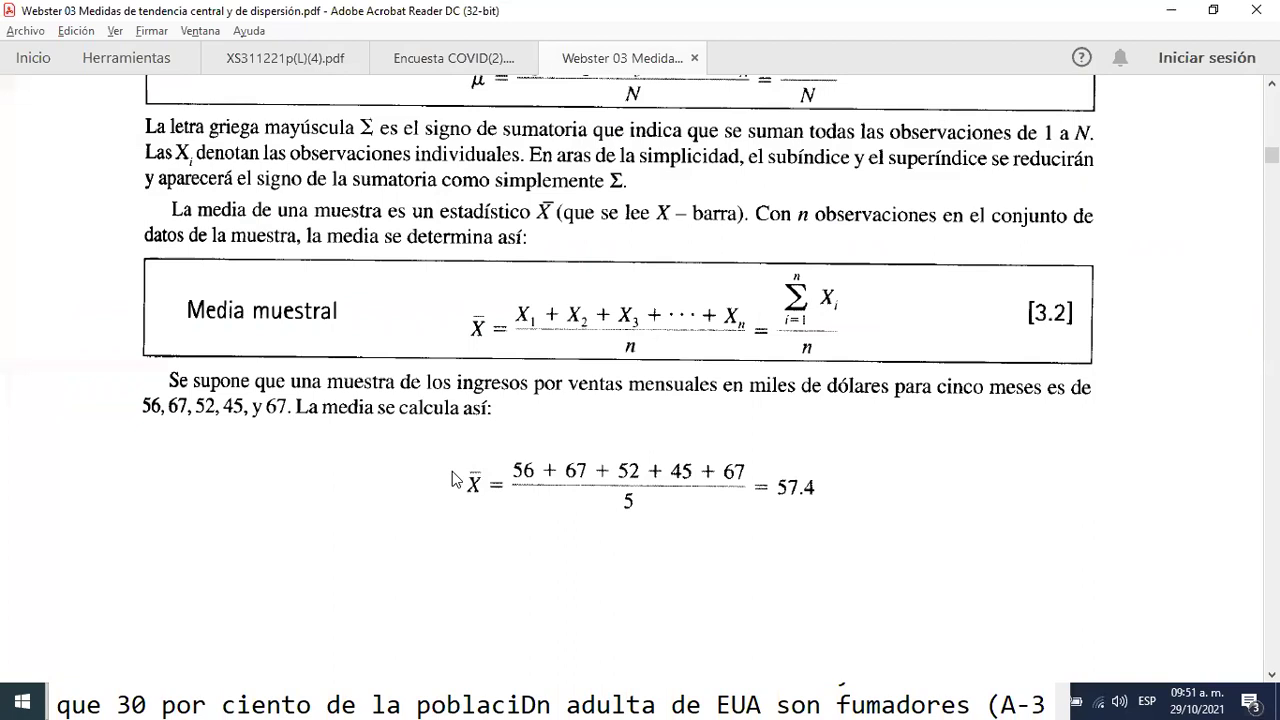
{"action": "key", "text": "alt+Tab"}
{"action": "type", "text": "67"}
{"action": "key", "text": "Return"}
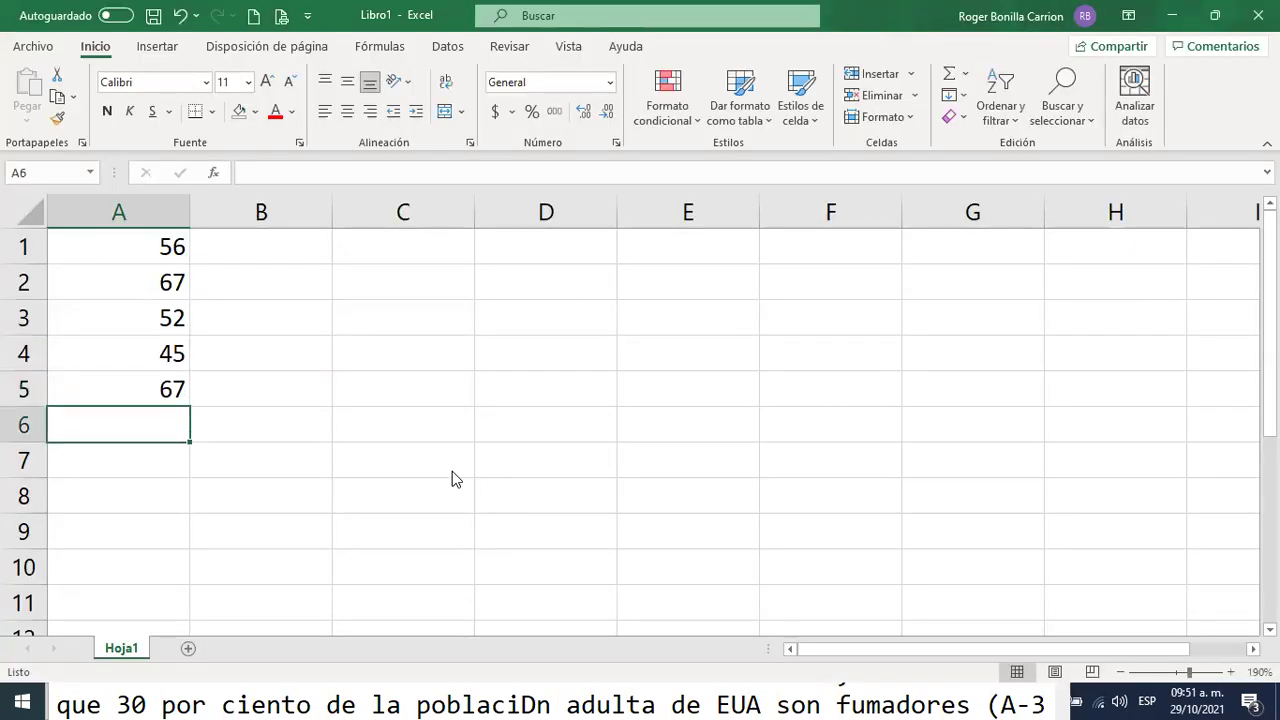
- Label cell C2 "Promedio"
{"action": "left_click", "coordinate": [385, 277]}
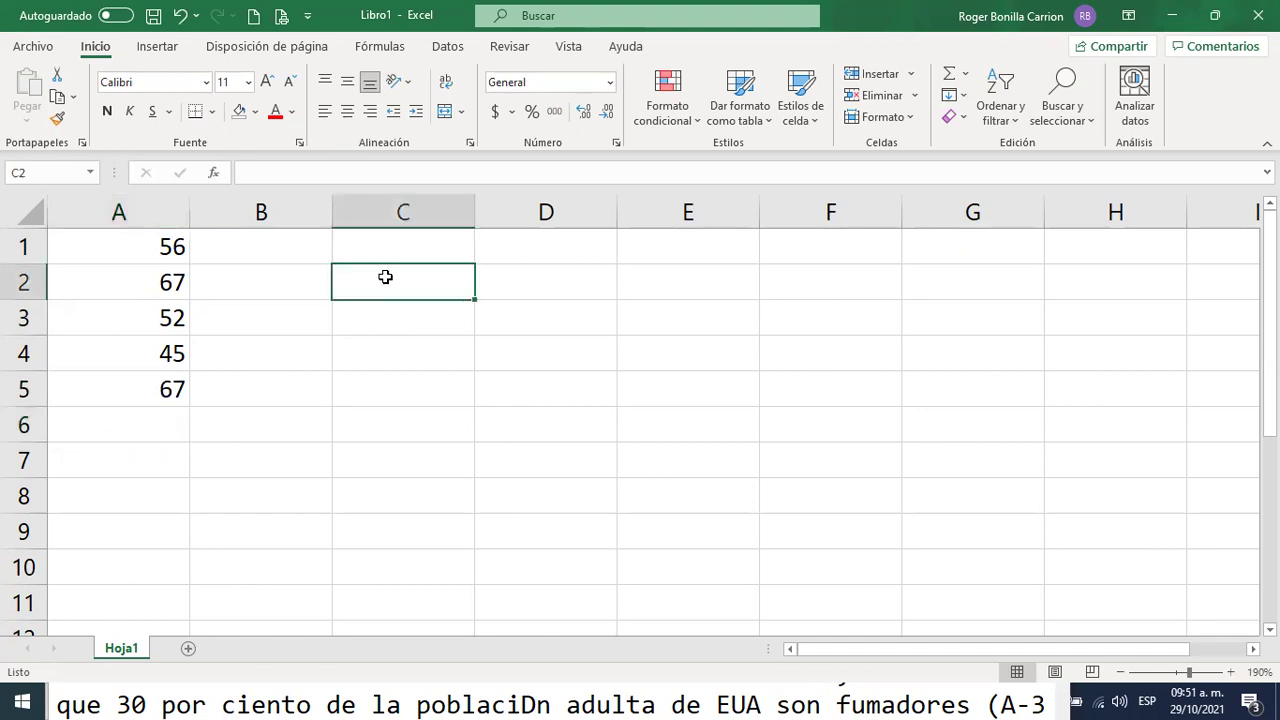
{"action": "type", "text": "Promedio"}
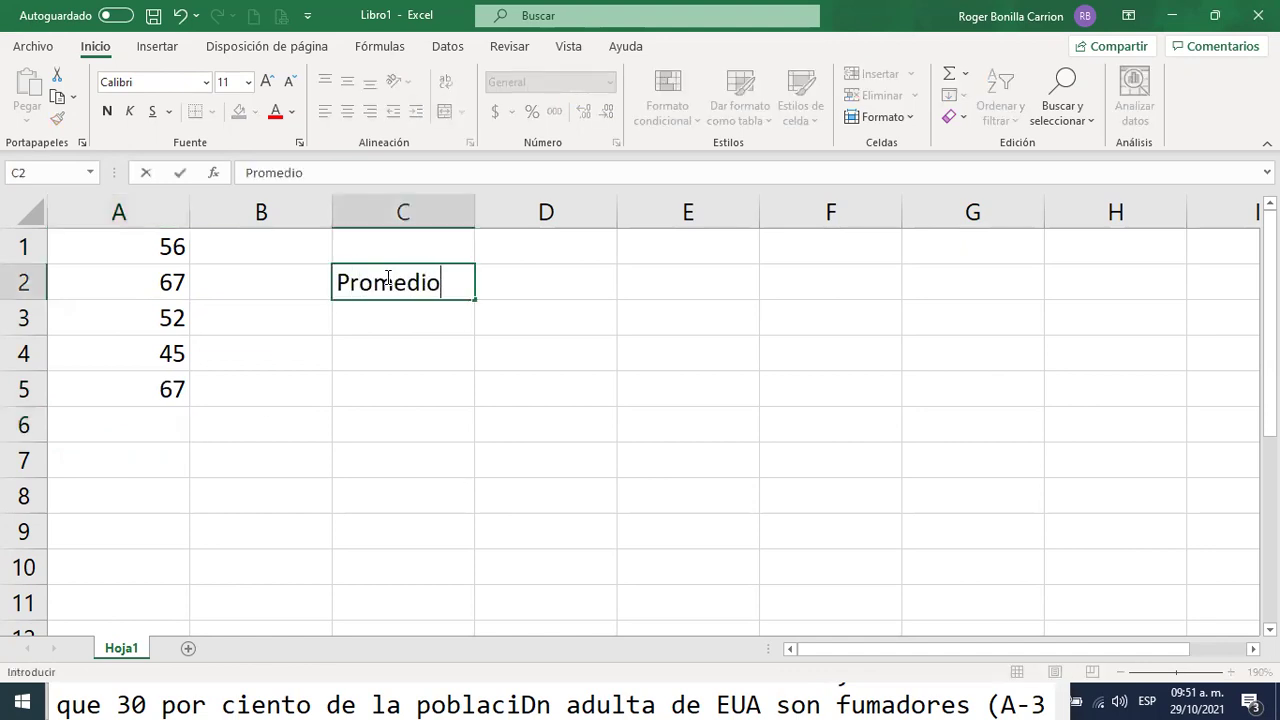
{"action": "key", "text": "Return"}
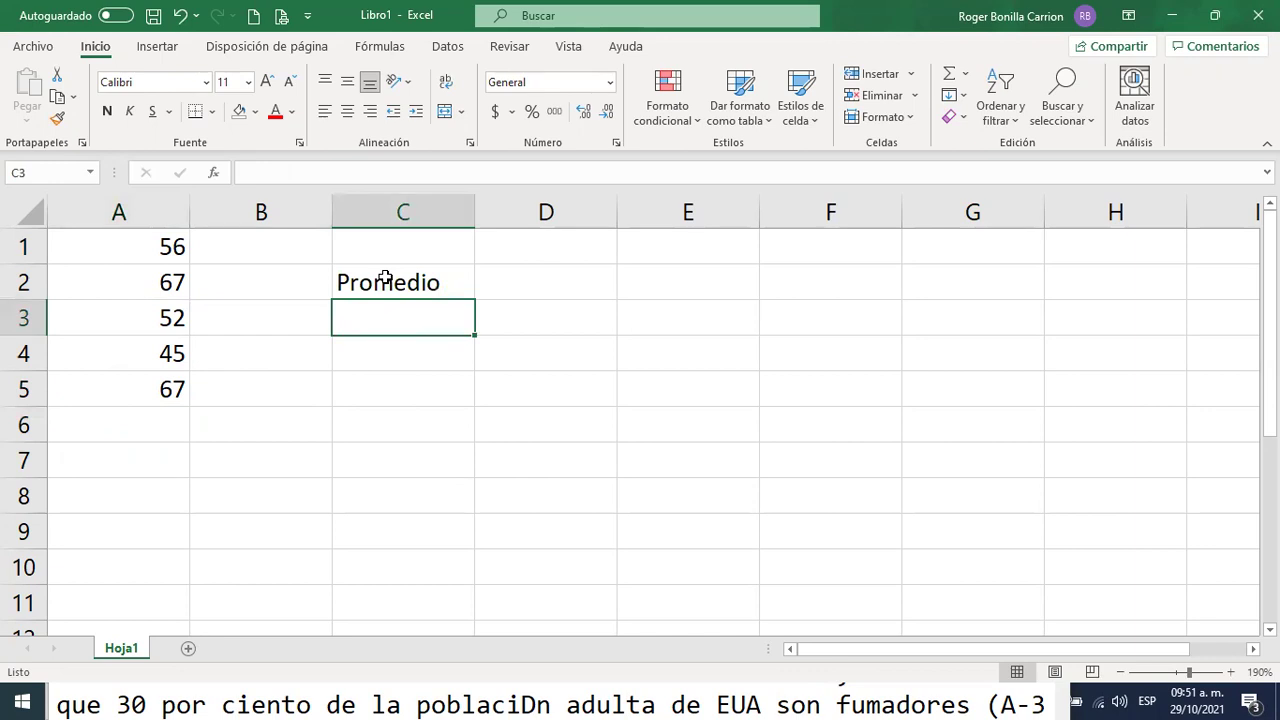
- Insert the PROMEDIO function in cell D2 from the "Todo" category, using A1:A5 as the Número1 argument
{"action": "left_click", "coordinate": [540, 286]}
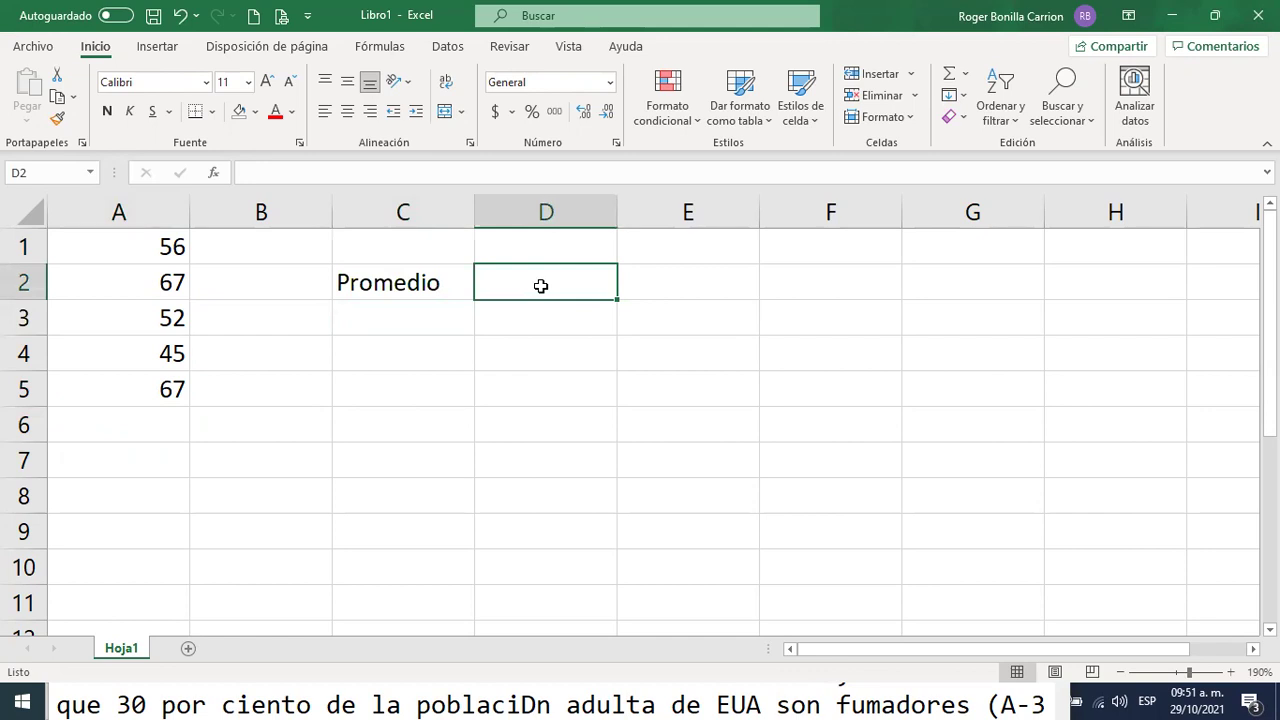
{"action": "left_click", "coordinate": [215, 176]}
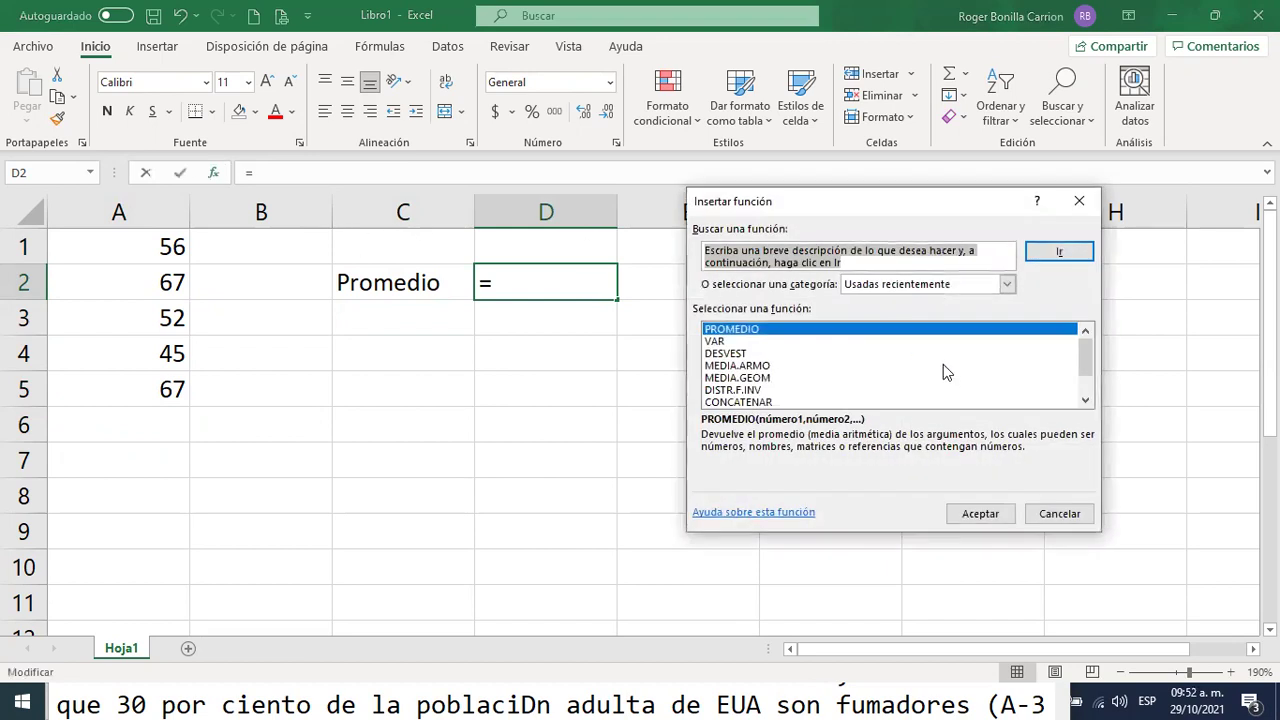
{"action": "left_click", "coordinate": [1006, 284]}
{"action": "left_click", "coordinate": [964, 314]}
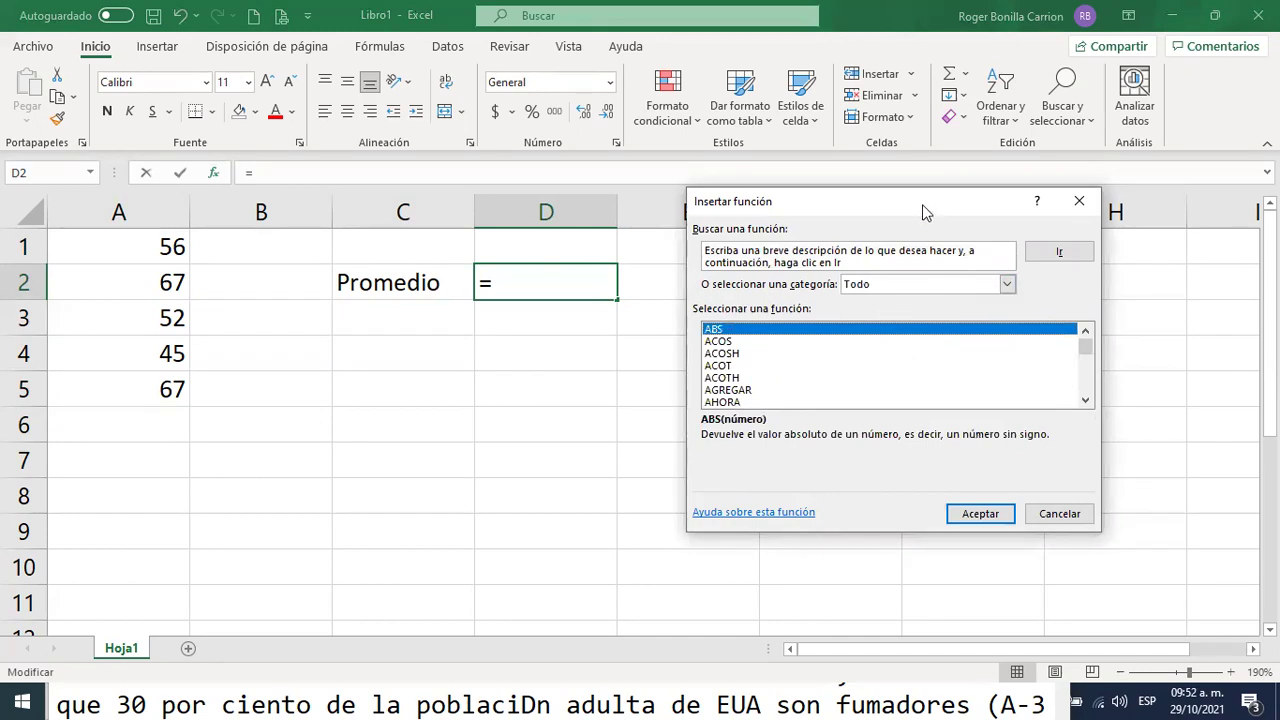
{"action": "left_click_drag", "start_coordinate": [920, 208], "coordinate": [921, 54]}
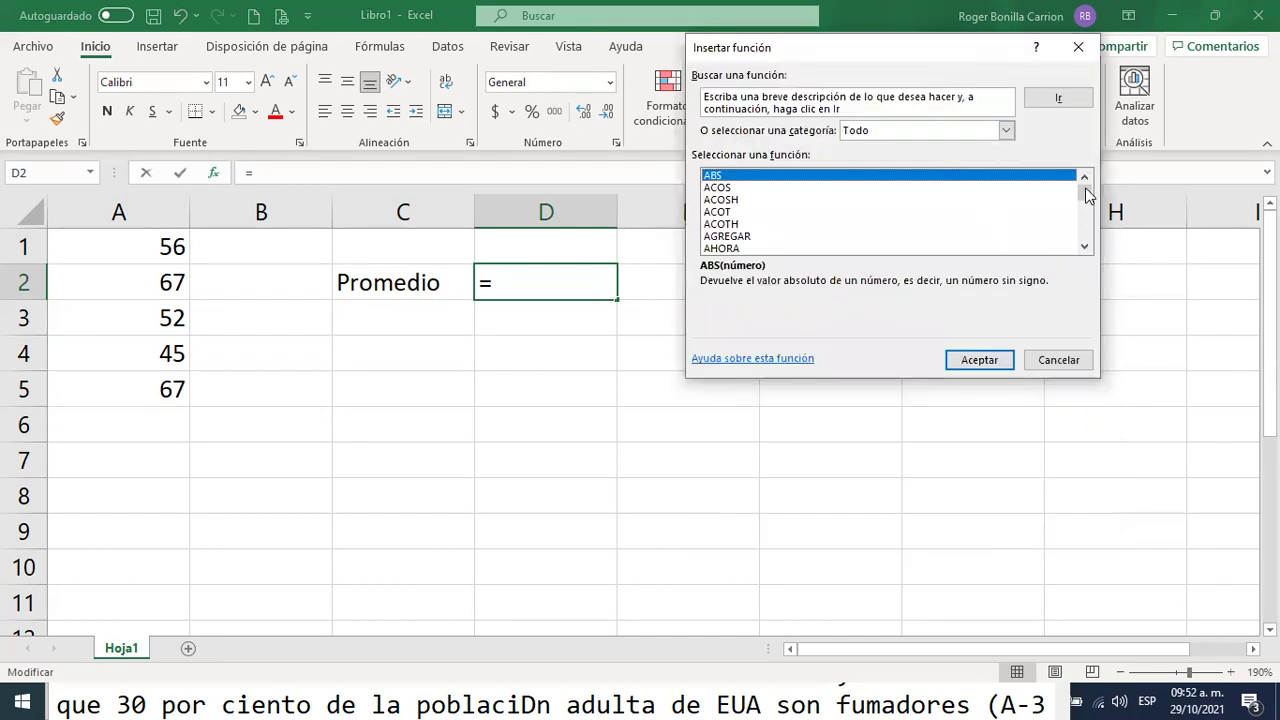
{"action": "left_click", "coordinate": [1086, 248]}
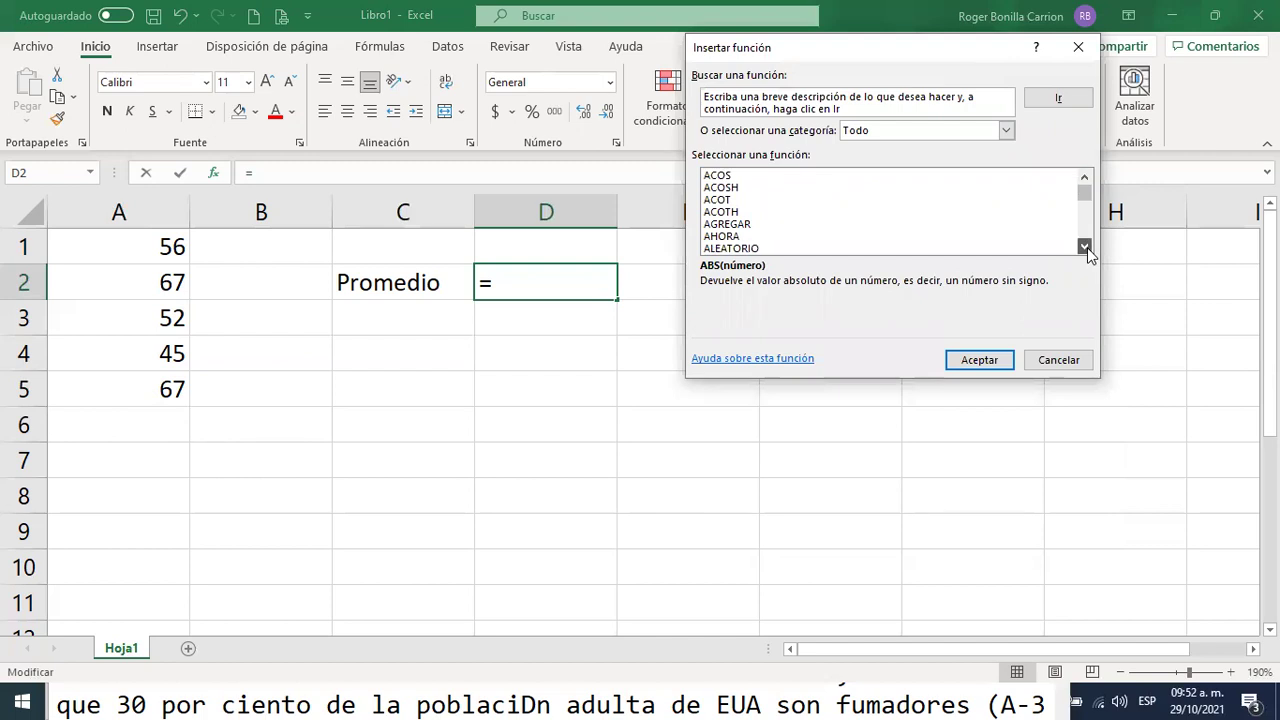
{"action": "mouse_move", "coordinate": [1086, 248]}
{"action": "left_mouse_down"}
{"action": "mouse_move", "coordinate": [1087, 207]}
{"action": "mouse_move", "coordinate": [1085, 248]}
{"action": "left_mouse_up"}
{"action": "left_click", "coordinate": [1085, 247]}
{"action": "left_click", "coordinate": [1085, 248]}
{"action": "left_click", "coordinate": [1085, 248]}
{"action": "left_click", "coordinate": [1085, 248]}
{"action": "left_click", "coordinate": [1085, 248]}
{"action": "left_click", "coordinate": [1085, 248]}
{"action": "left_click", "coordinate": [1085, 248]}
{"action": "left_click", "coordinate": [1085, 248]}
{"action": "left_click", "coordinate": [1085, 248]}
{"action": "left_click", "coordinate": [1085, 248]}
{"action": "left_click", "coordinate": [1085, 248]}
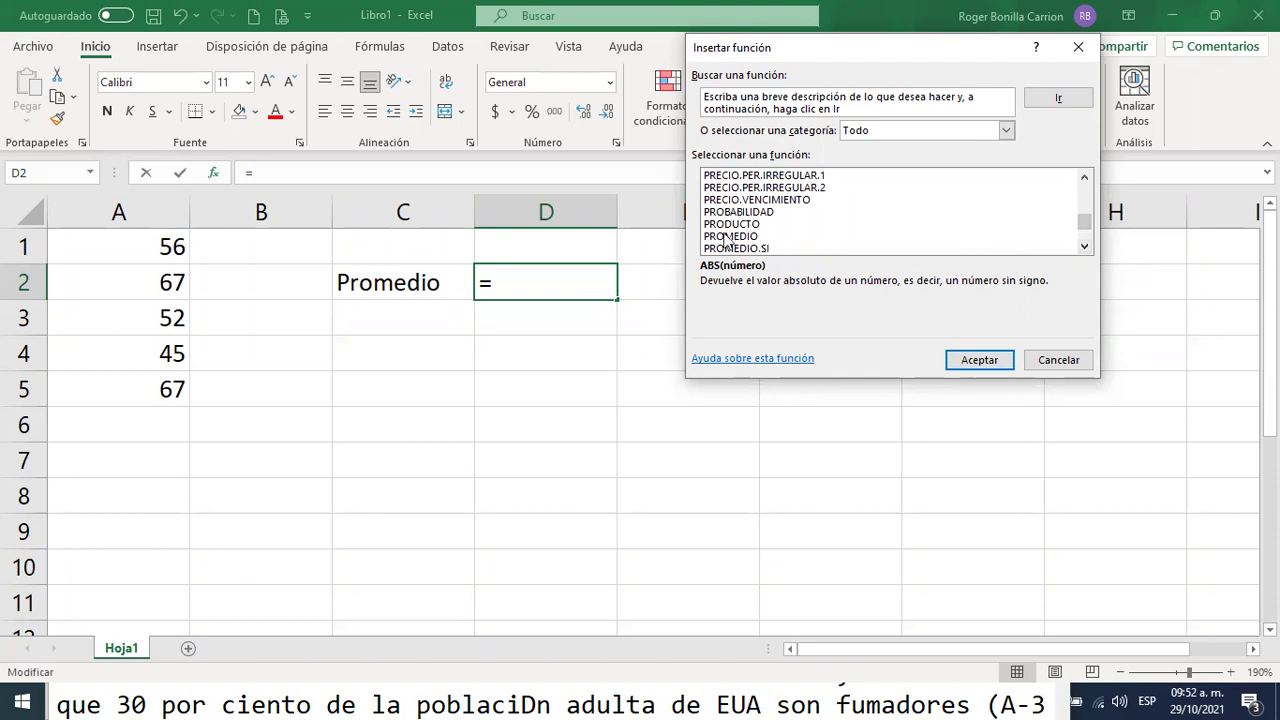
{"action": "left_click", "coordinate": [730, 236]}
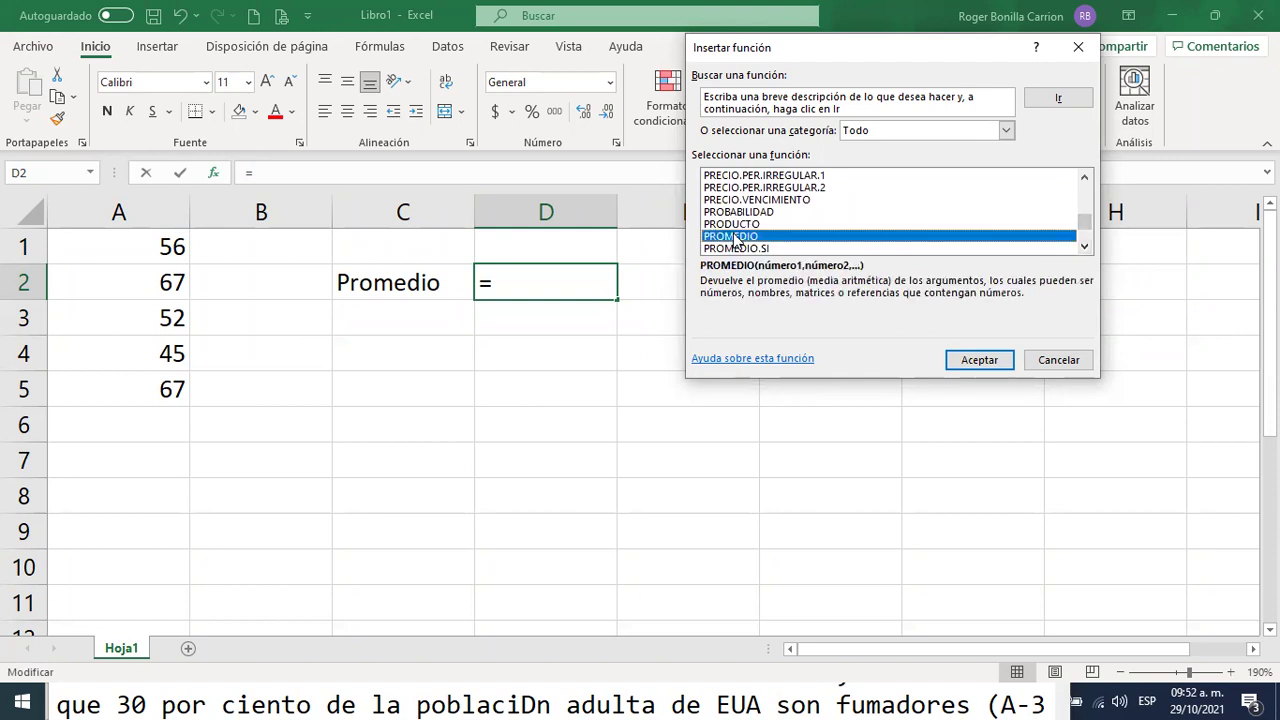
{"action": "left_click", "coordinate": [979, 363]}
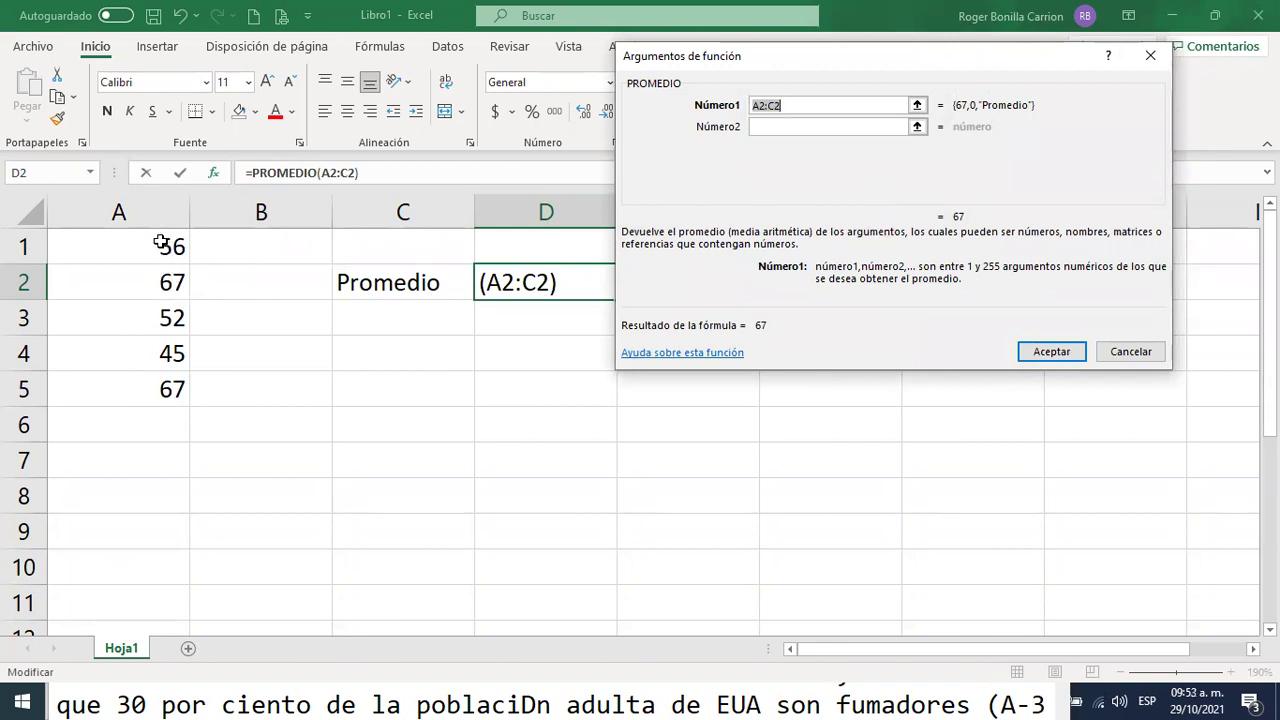
{"action": "left_click_drag", "start_coordinate": [160, 243], "coordinate": [162, 385]}
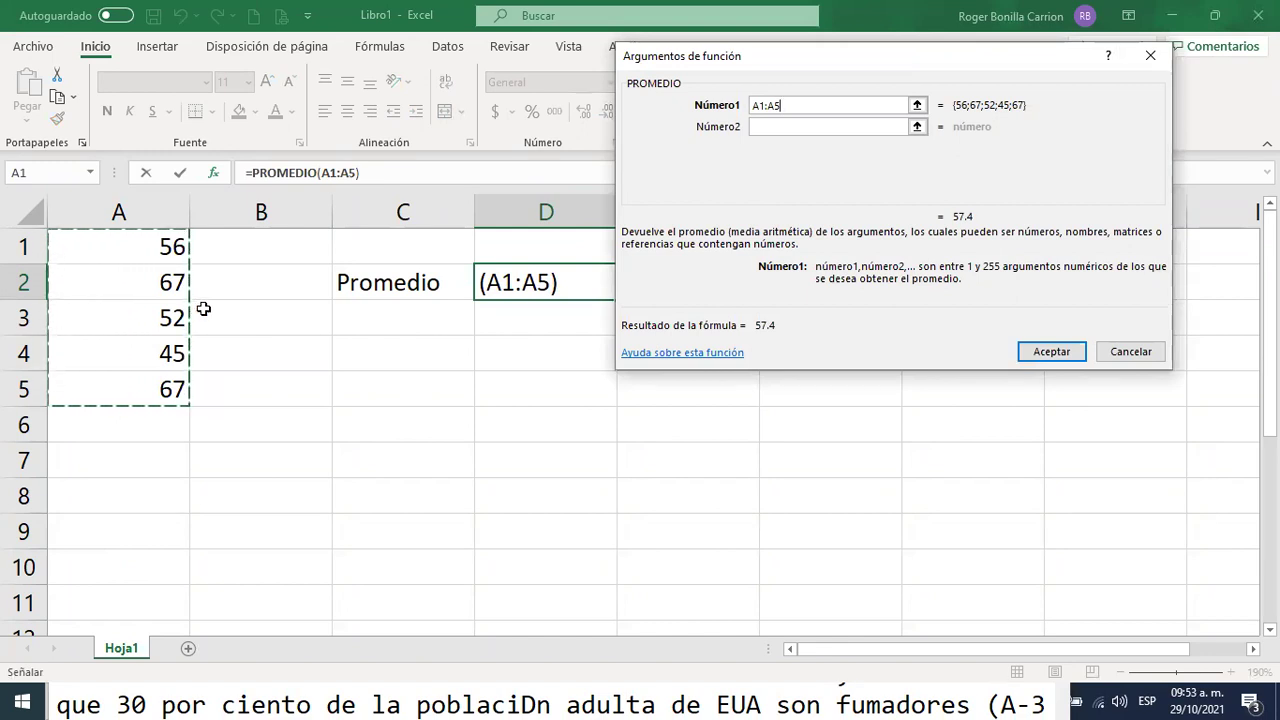
{"action": "left_click_drag", "start_coordinate": [800, 106], "coordinate": [713, 110]}
{"action": "key", "text": "BackSpace"}
{"action": "left_click", "coordinate": [403, 142]}
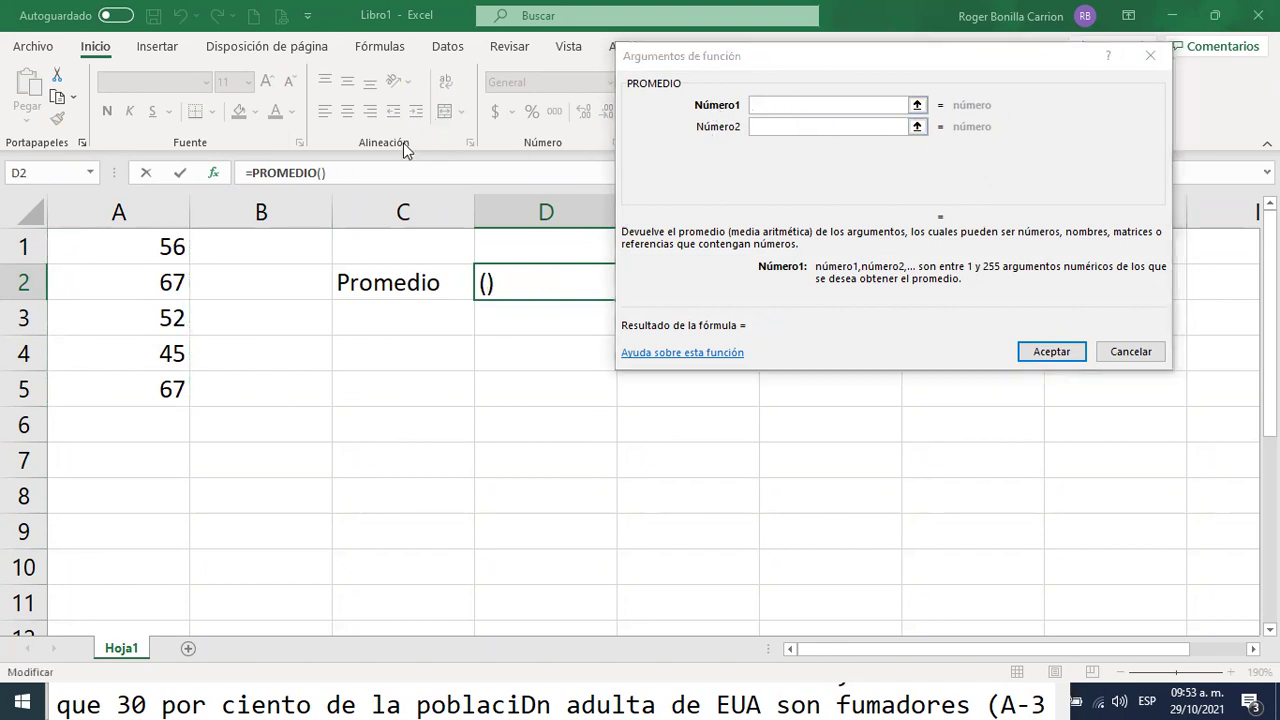
{"action": "left_click_drag", "start_coordinate": [106, 349], "coordinate": [507, 557]}
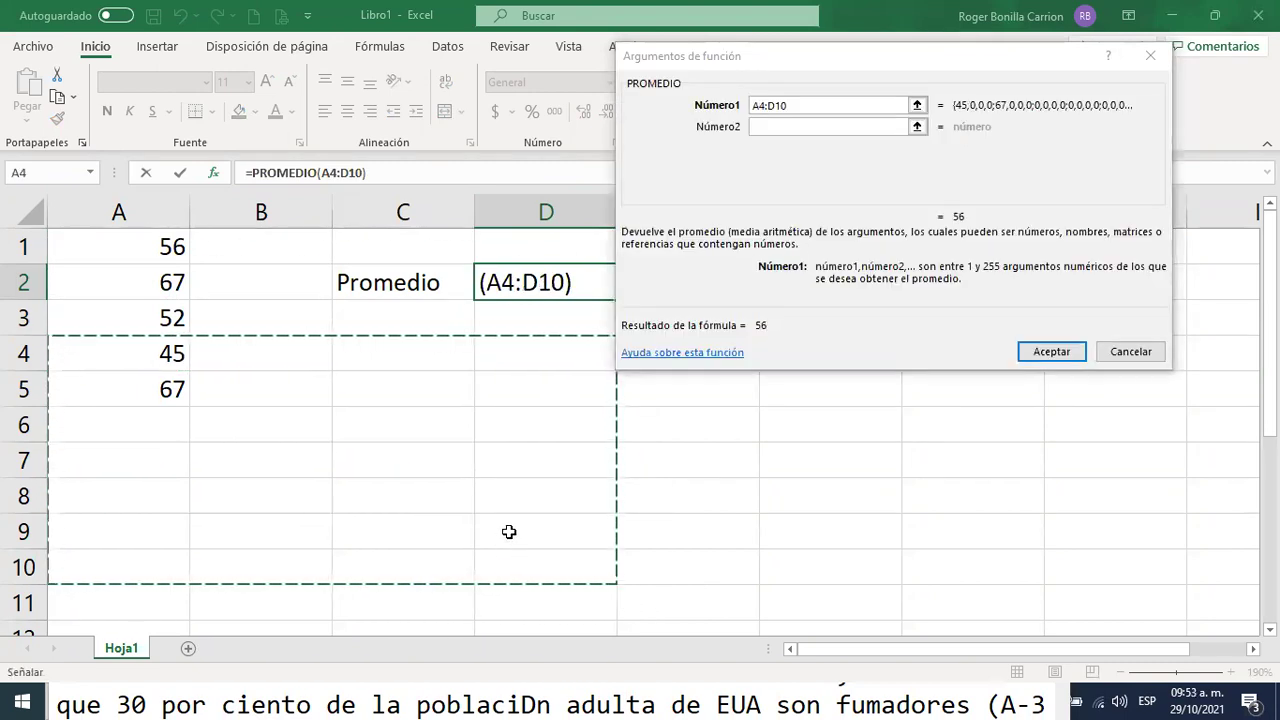
- Replace the Número1 argument of the PROMEDIO function with A1:A5 and accept the formula in cell D2
{"action": "left_click", "coordinate": [815, 106]}
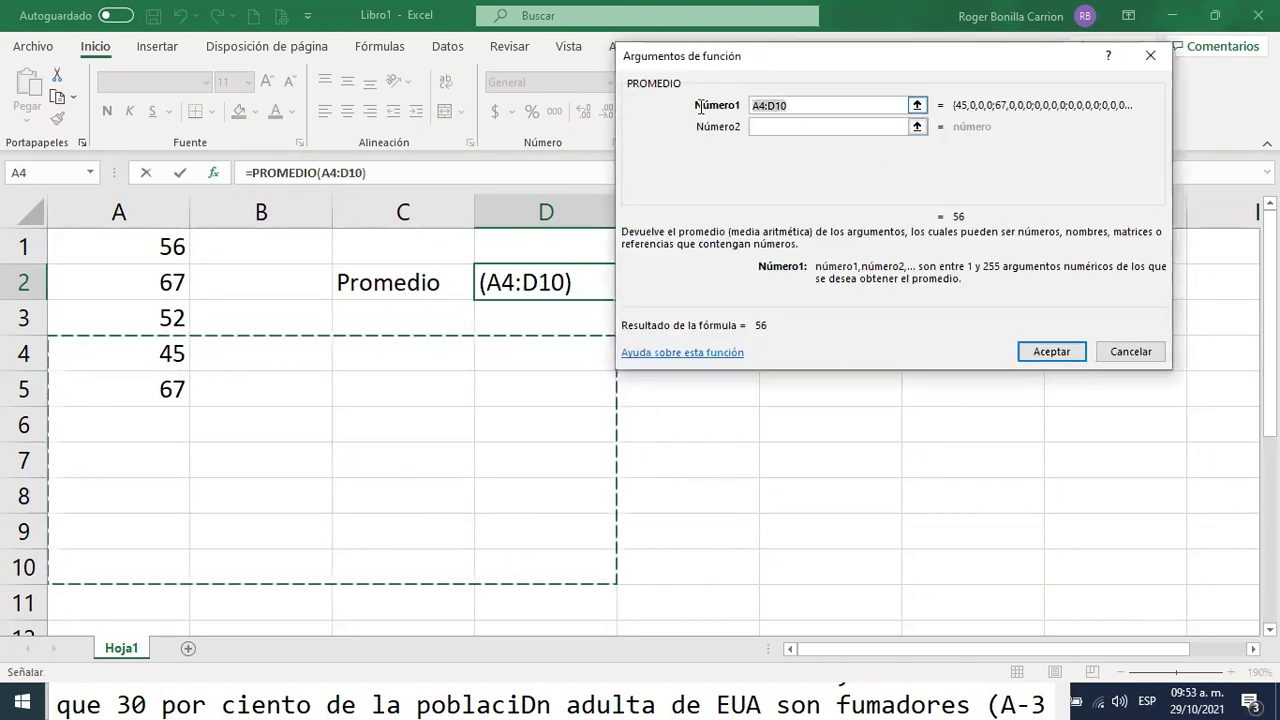
{"action": "key", "text": "BackSpace"}
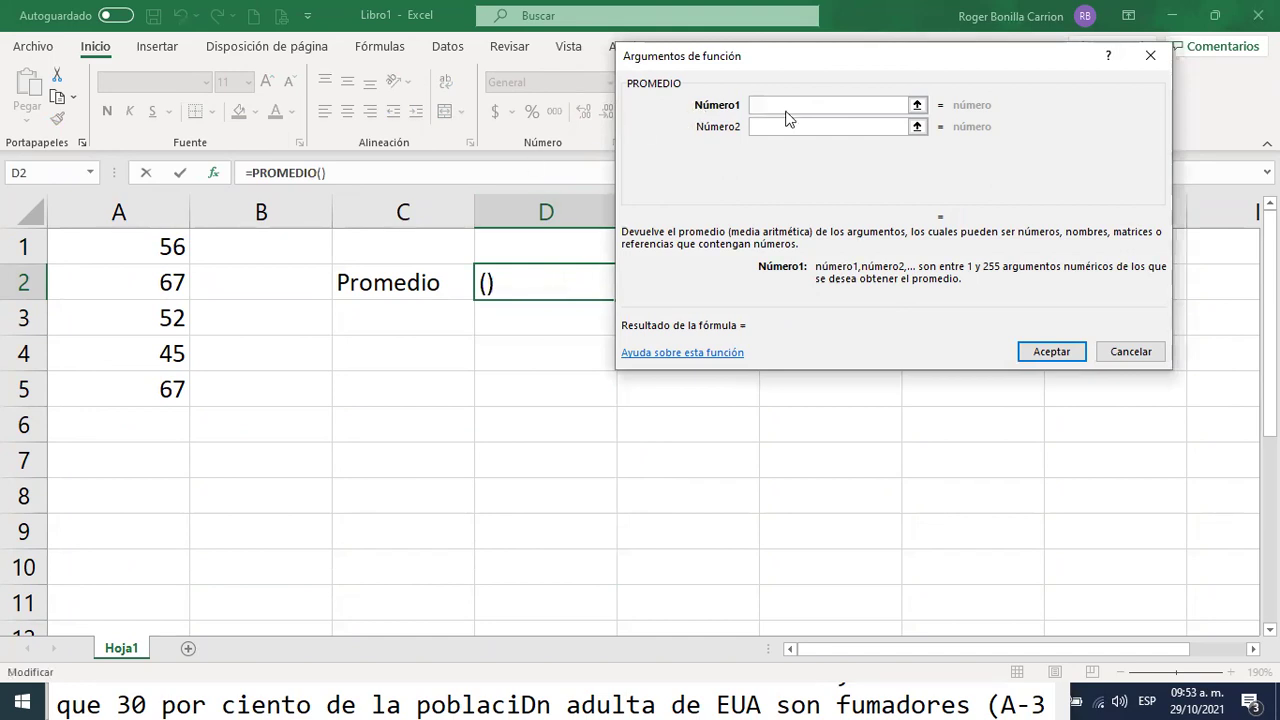
{"action": "left_click_drag", "start_coordinate": [117, 241], "coordinate": [117, 382]}
{"action": "left_click", "coordinate": [1060, 354]}
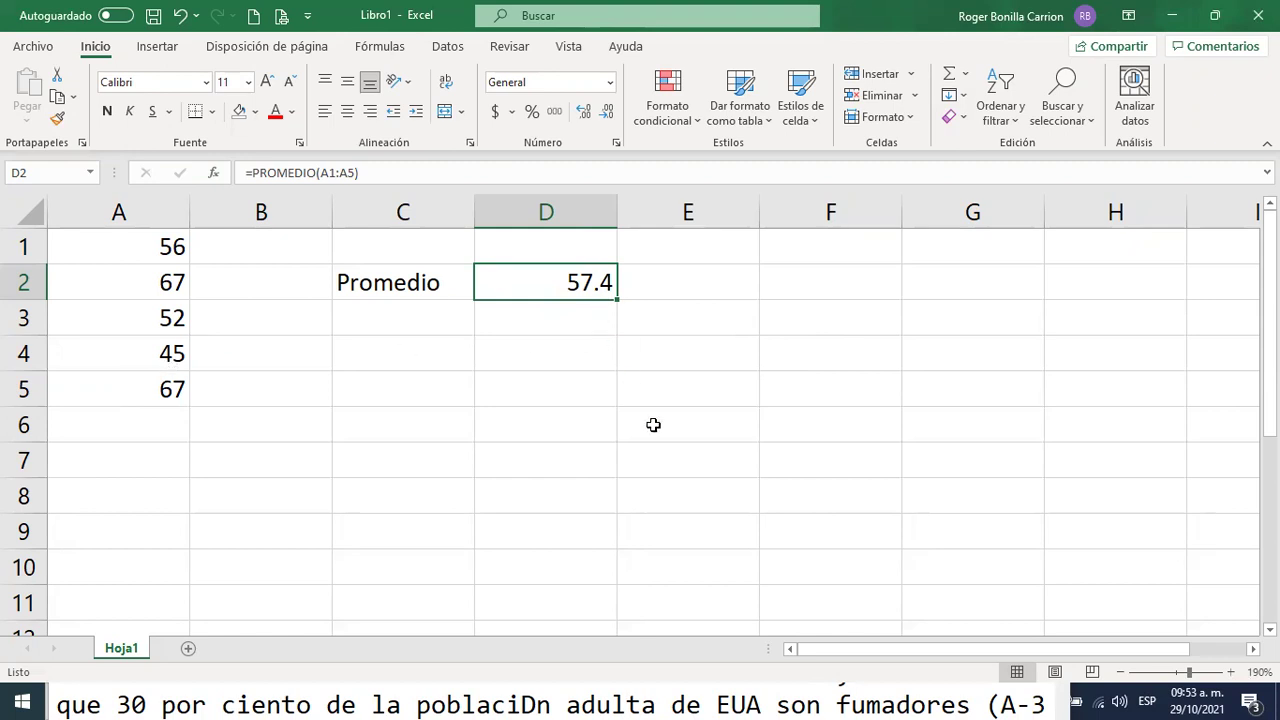
- Switch to the Webster PDF in Acrobat Reader and circle the result of the sample mean example in red
{"action": "key", "text": "alt+Tab"}
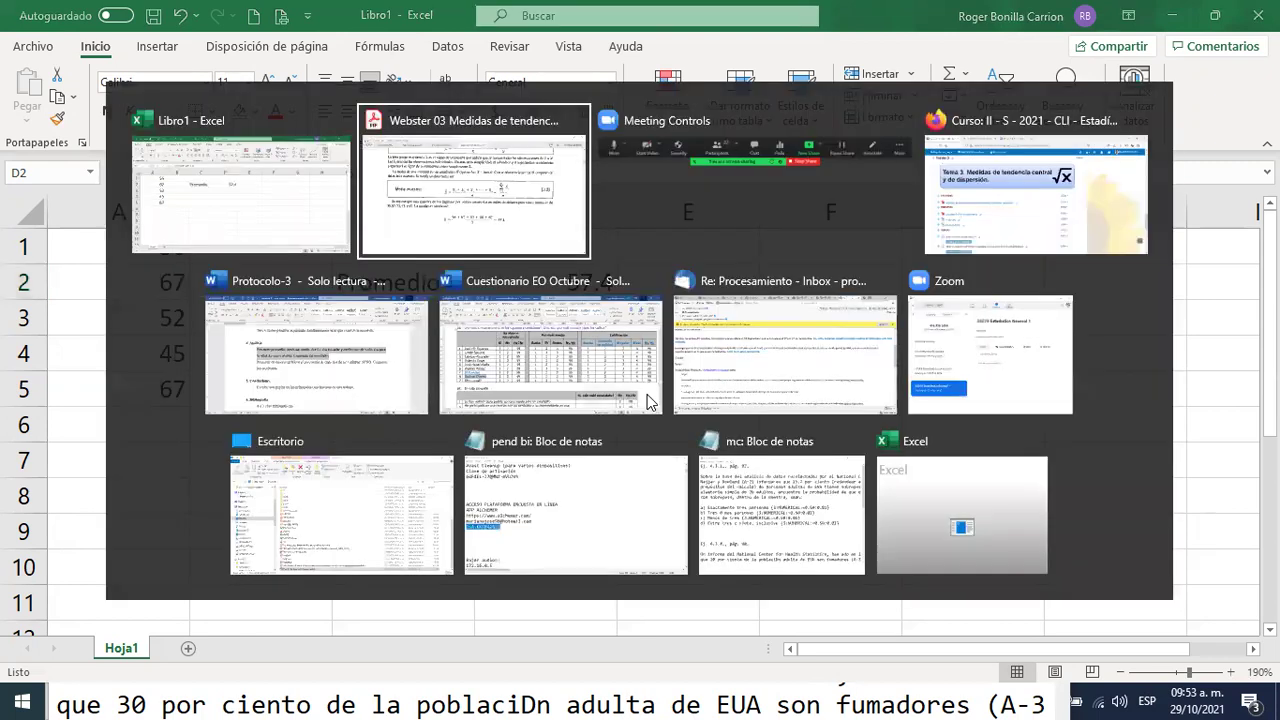
{"action": "scroll", "coordinate": [957, 430], "scroll_direction": "down", "scroll_amount": 3}
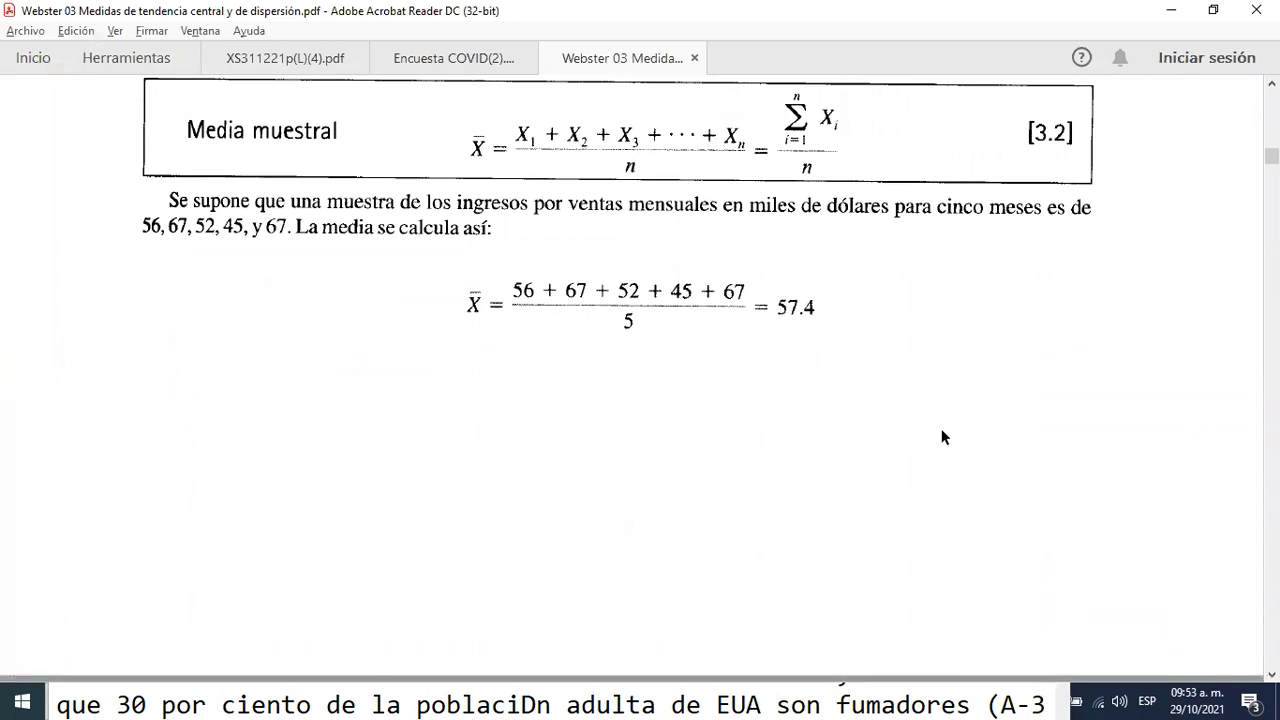
{"action": "key", "text": "super+shift+s"}
{"action": "mouse_move", "coordinate": [805, 272]}
{"action": "left_mouse_down"}
{"action": "mouse_move", "coordinate": [830, 335]}
{"action": "mouse_move", "coordinate": [800, 270]}
{"action": "left_mouse_up"}
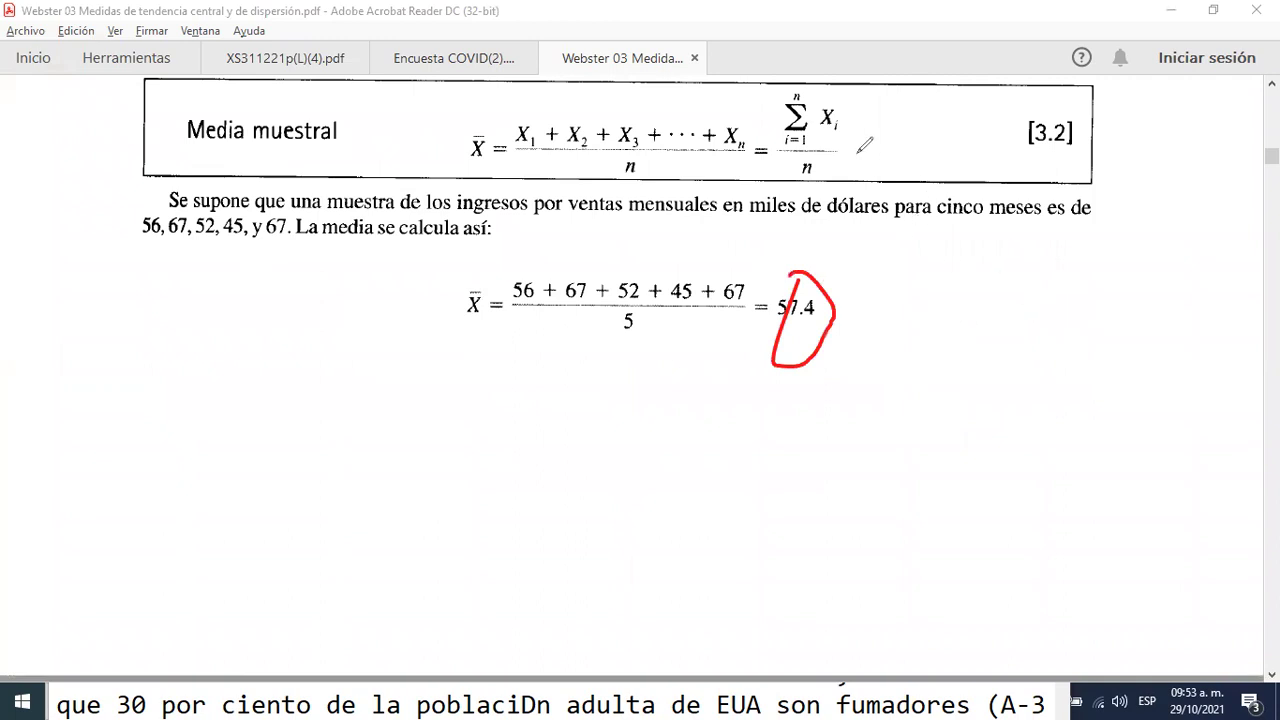
{"action": "mouse_move", "coordinate": [822, 265]}
{"action": "left_mouse_down"}
{"action": "mouse_move", "coordinate": [790, 266]}
{"action": "mouse_move", "coordinate": [765, 322]}
{"action": "mouse_move", "coordinate": [838, 337]}
{"action": "mouse_move", "coordinate": [830, 256]}
{"action": "mouse_move", "coordinate": [822, 265]}
{"action": "left_mouse_up"}
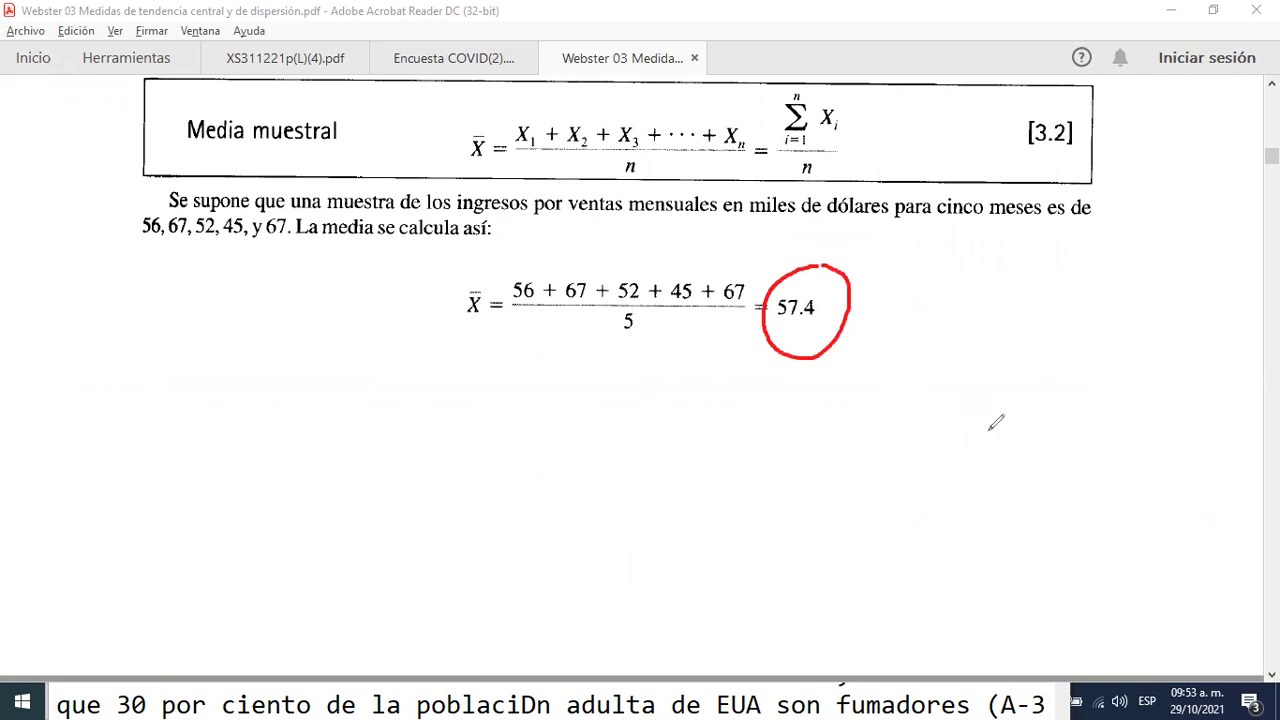
- Switch back to the Libro1 workbook in Excel and circle the average in cell D2 with the annotation pen
{"action": "key", "text": "alt+Tab"}
{"action": "key", "text": "alt+Tab"}
{"action": "key", "text": "alt+Tab"}
{"action": "key", "text": "alt+Tab"}
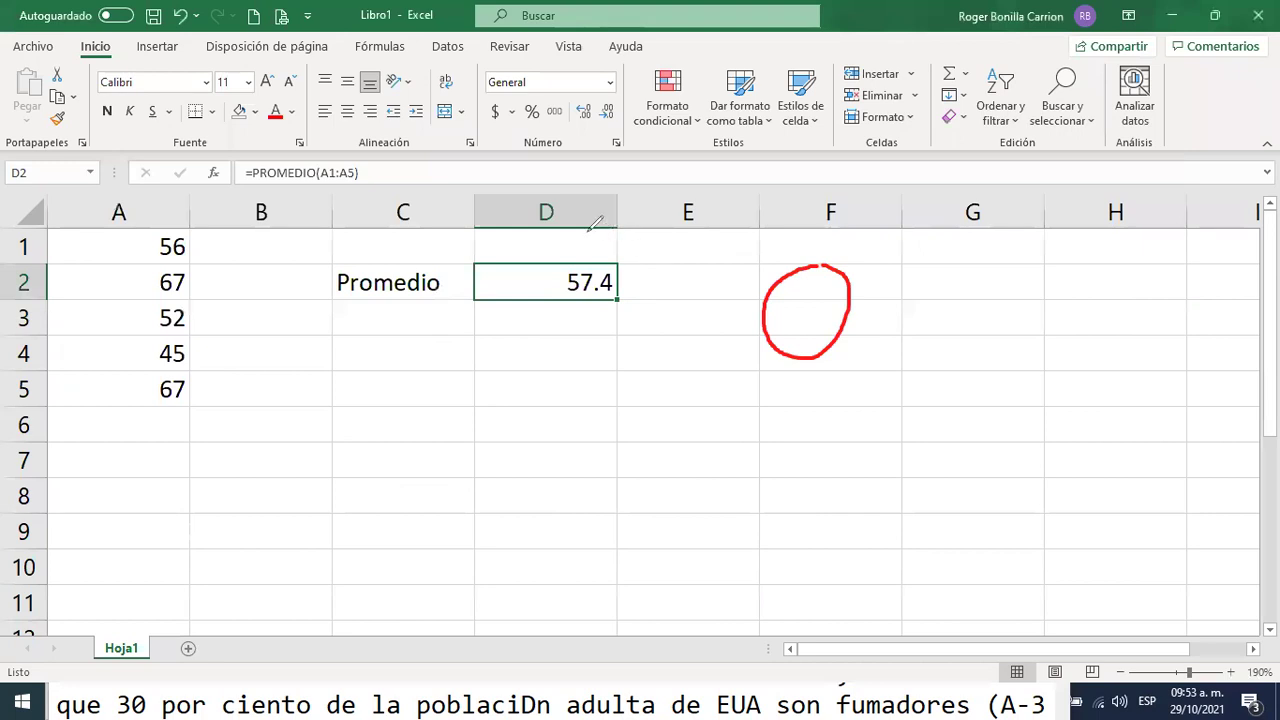
{"action": "mouse_move", "coordinate": [589, 229]}
{"action": "left_mouse_down"}
{"action": "mouse_move", "coordinate": [551, 314]}
{"action": "mouse_move", "coordinate": [630, 236]}
{"action": "mouse_move", "coordinate": [588, 226]}
{"action": "left_mouse_up"}
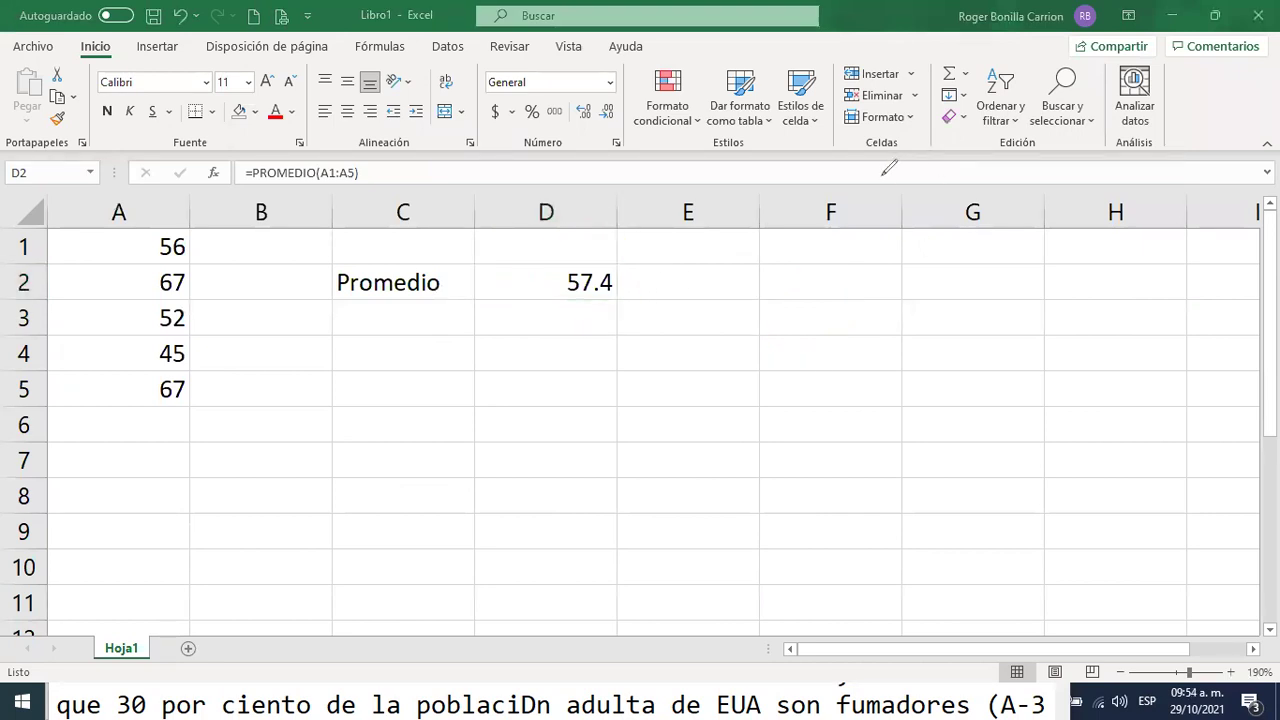
- Return to the Webster PDF in Acrobat Reader and select the ordered series 45, 52, 56, 67, 67 in the median example
{"action": "key", "text": "alt+Tab"}
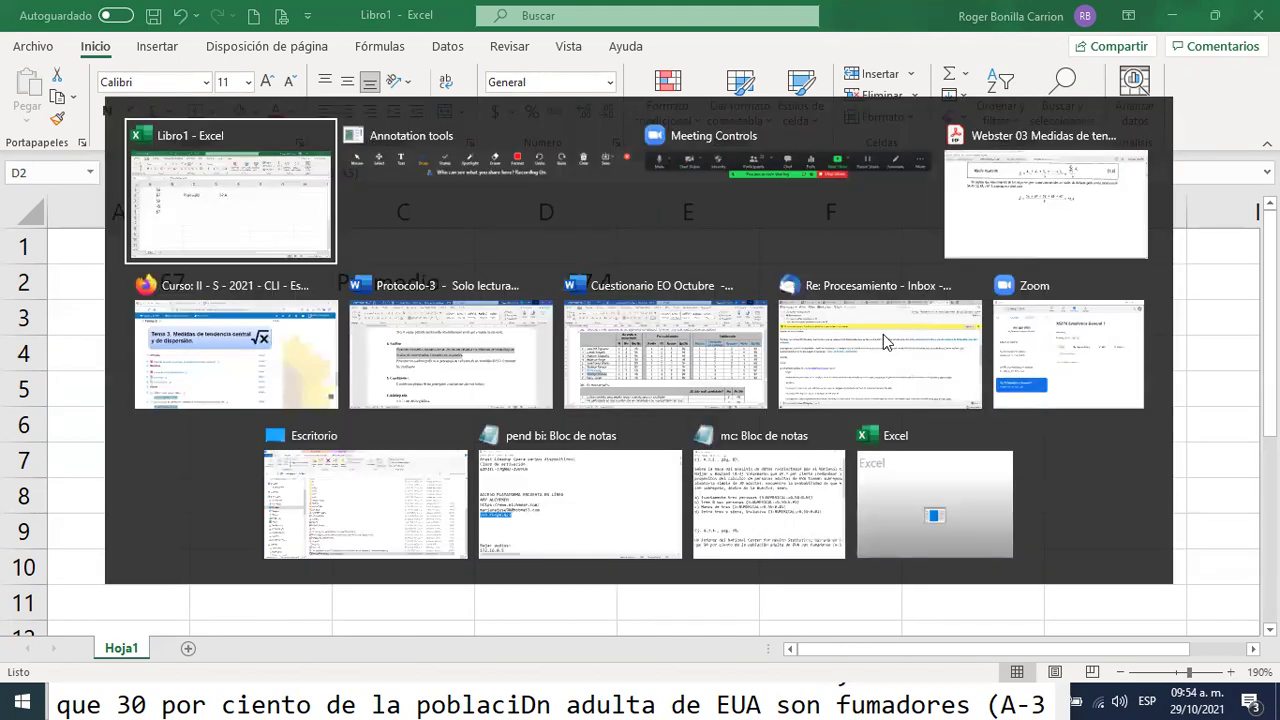
{"action": "key", "text": "alt+Tab"}
{"action": "key", "text": "alt+Tab"}
{"action": "key", "text": "alt+Tab"}
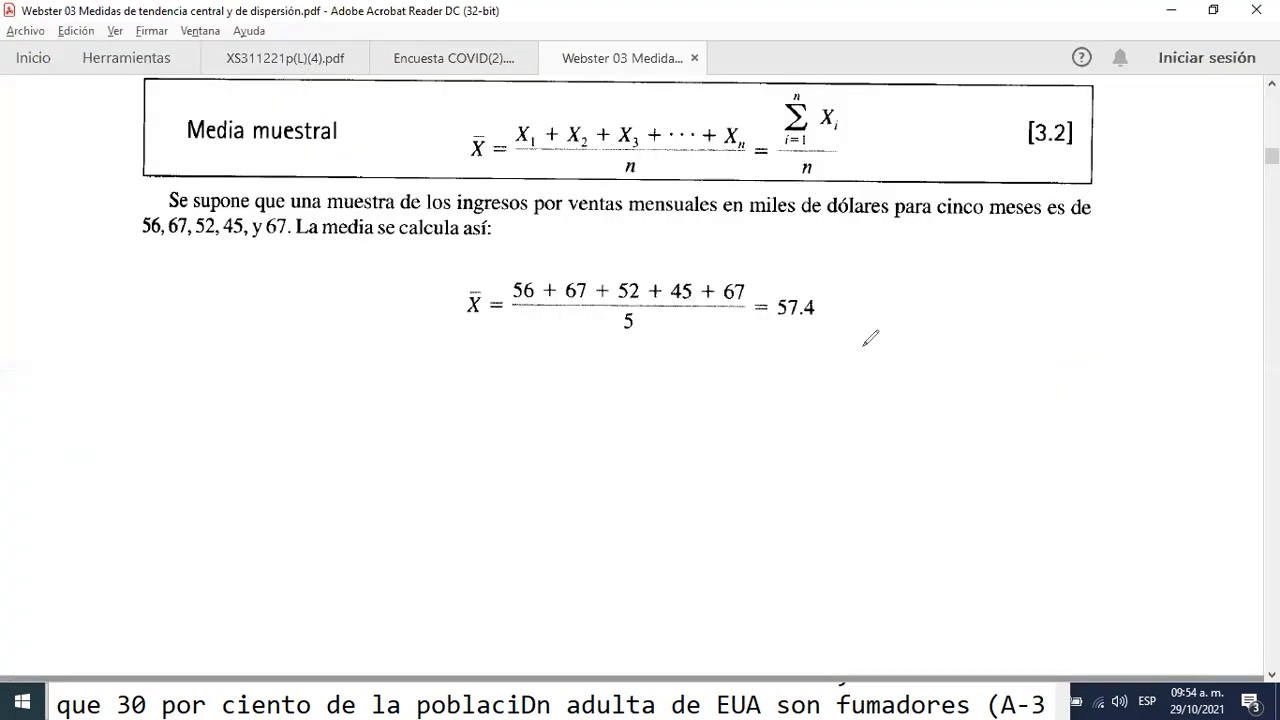
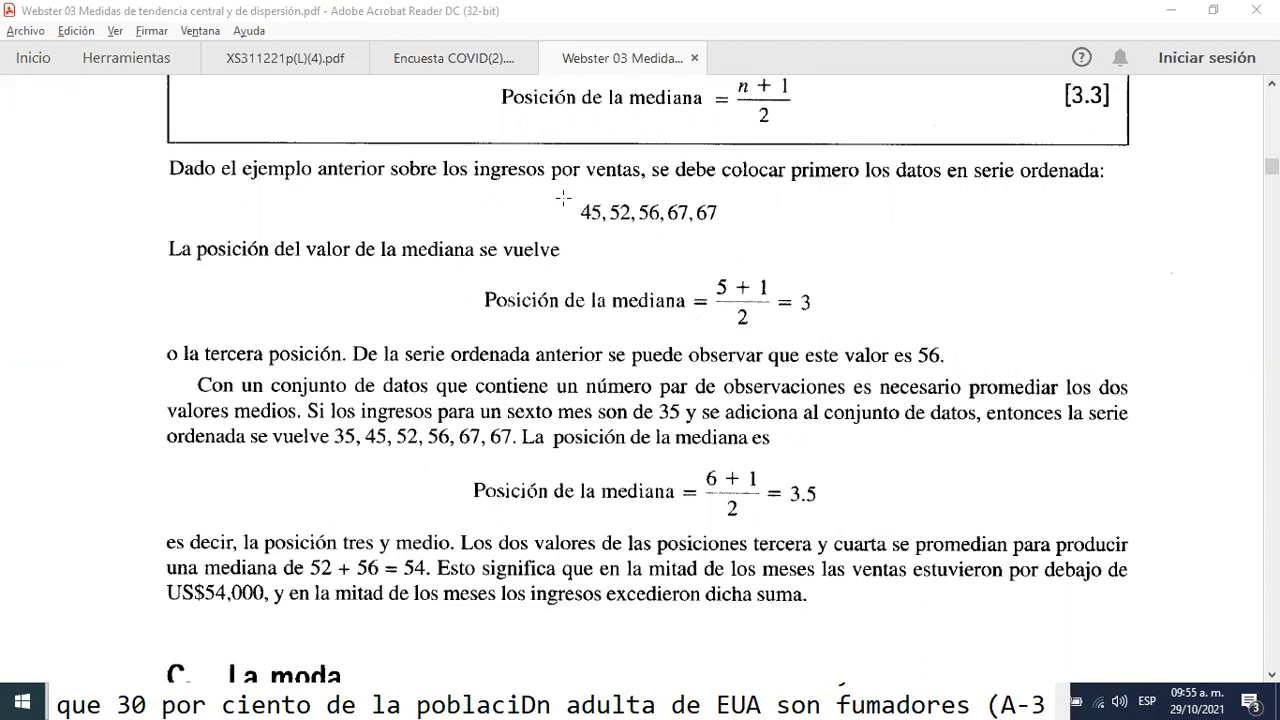
{"action": "left_click_drag", "start_coordinate": [556, 181], "coordinate": [763, 236]}
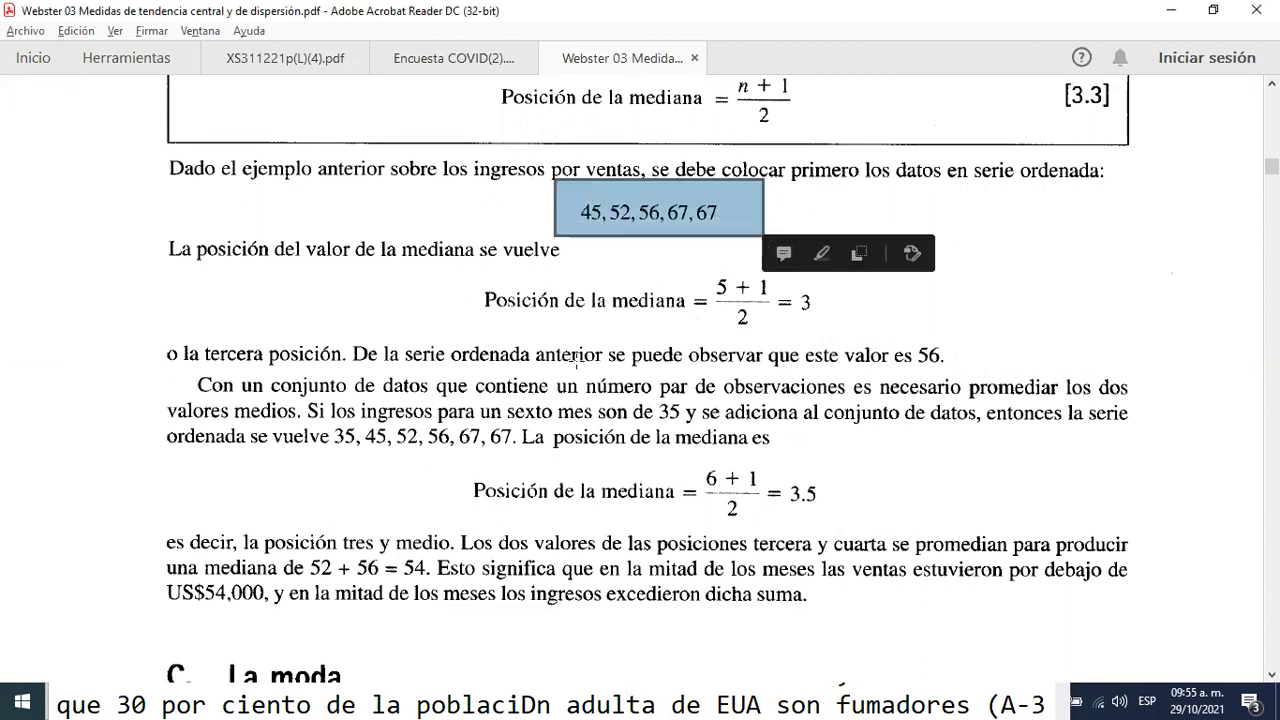
- Switch to the Libro1 workbook in Excel and label cell C3 "Mediana"
{"action": "key", "text": "alt+Tab"}
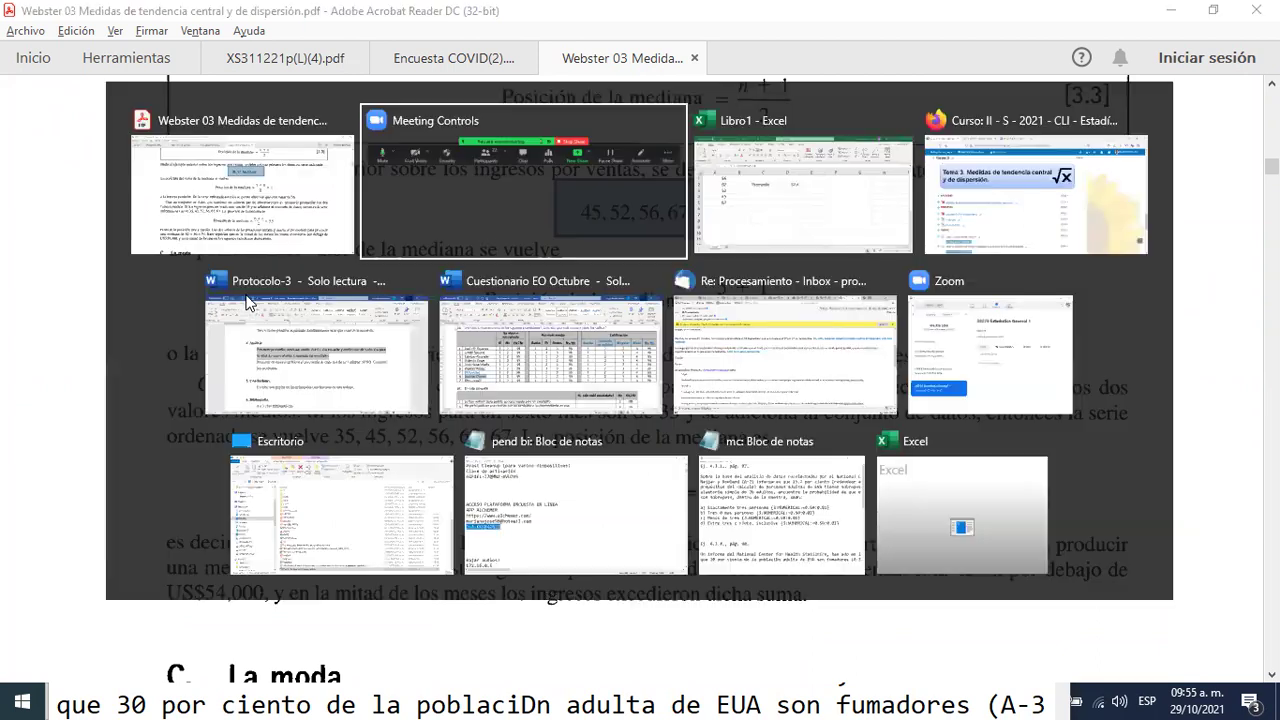
{"action": "key", "text": "alt+Tab"}
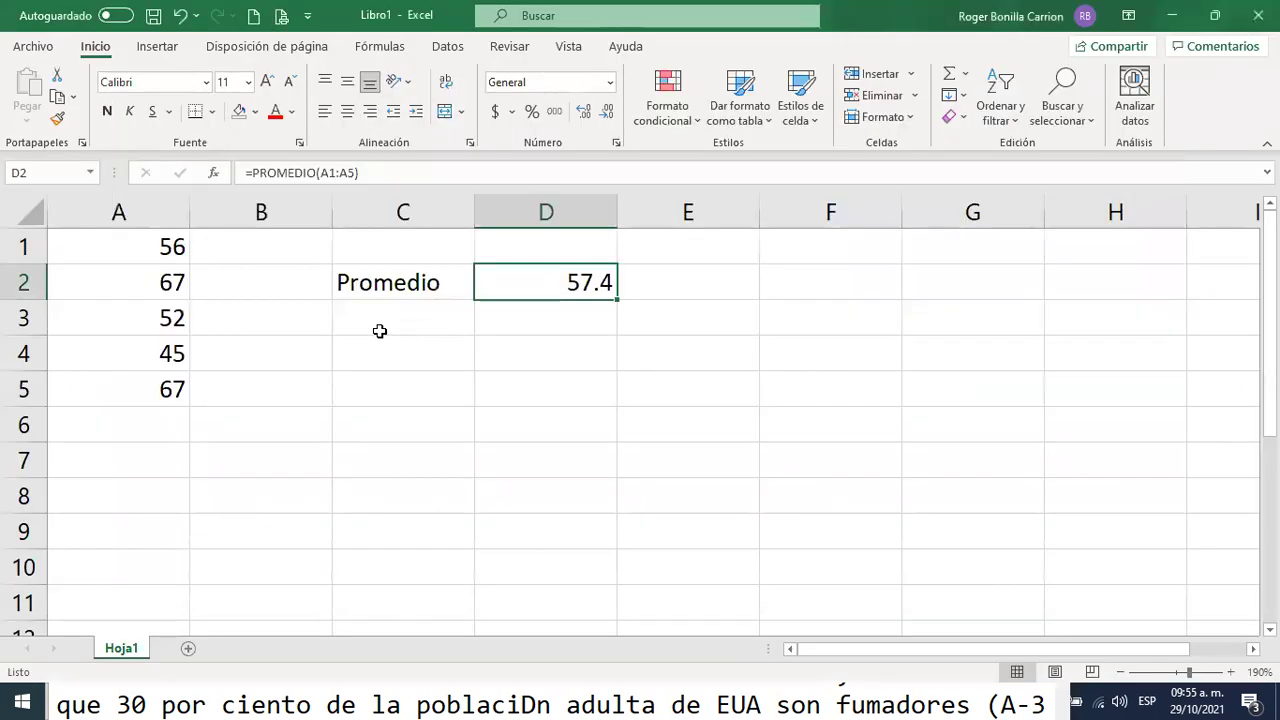
{"action": "left_click", "coordinate": [381, 329]}
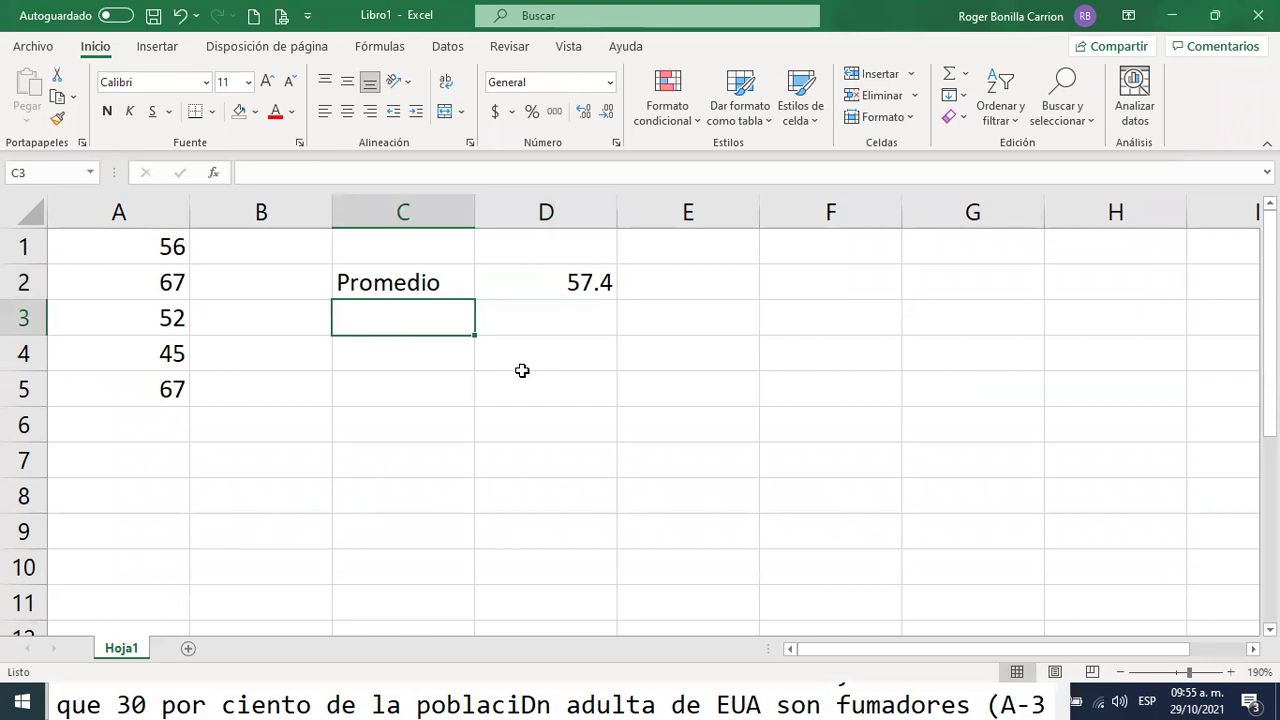
{"action": "type", "text": "Mediana"}
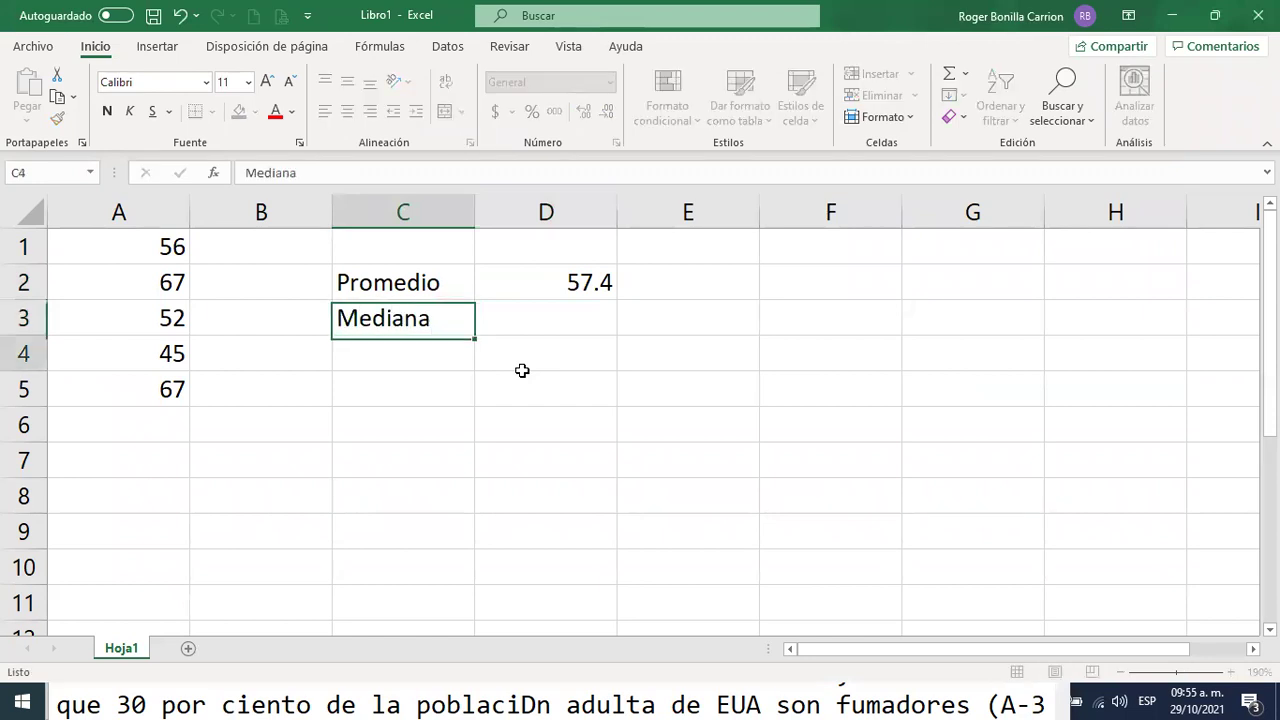
{"action": "key", "text": "Return"}
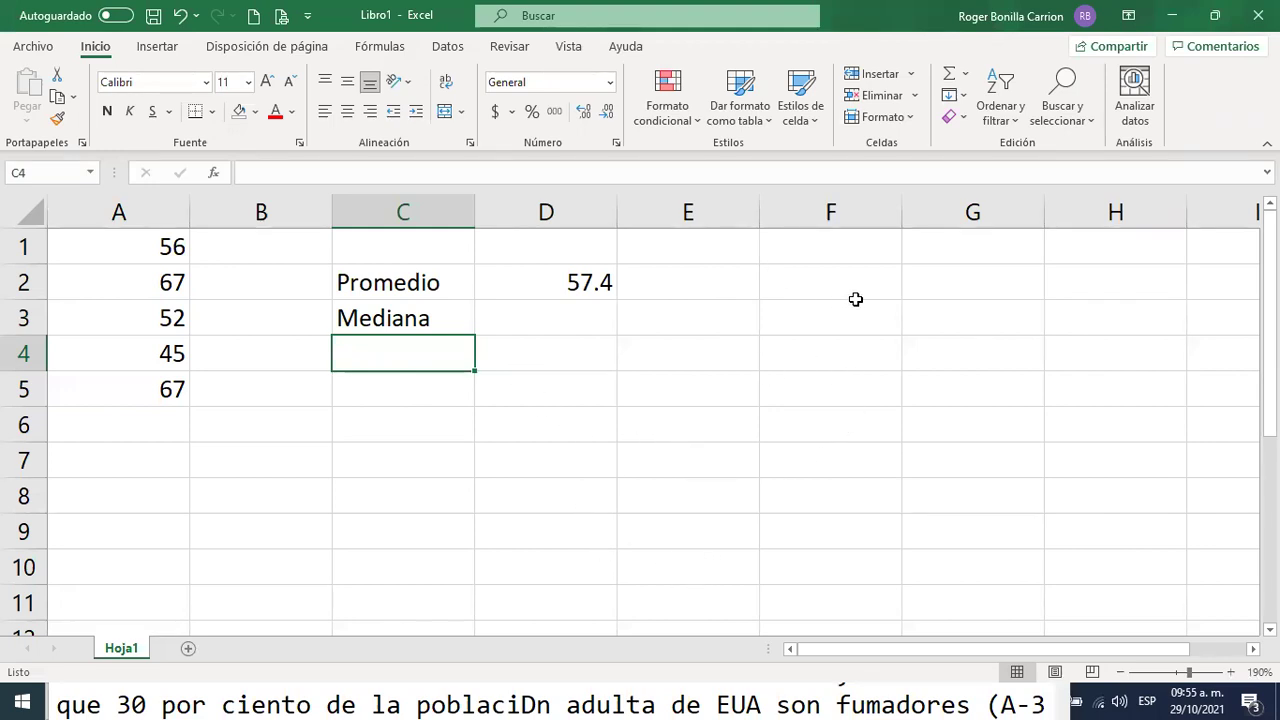
- Enter the heading "Notas" in cell F1
{"action": "left_click", "coordinate": [940, 278]}
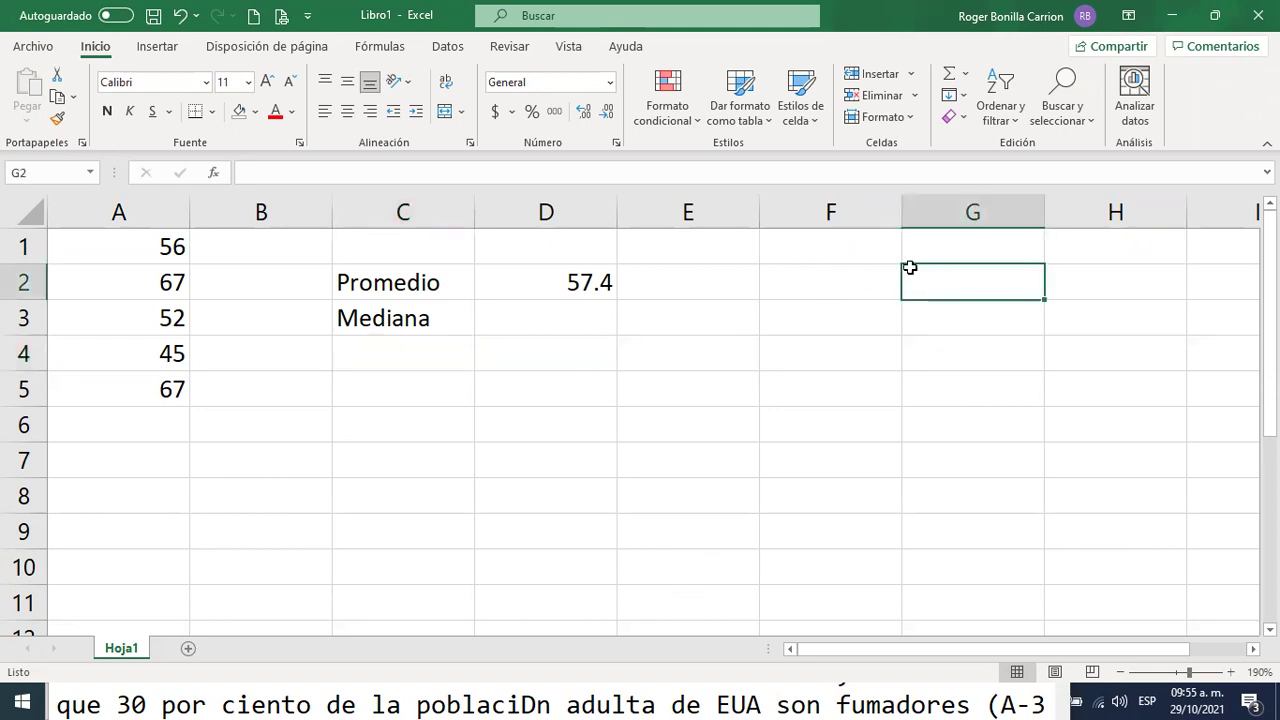
{"action": "left_click", "coordinate": [935, 247]}
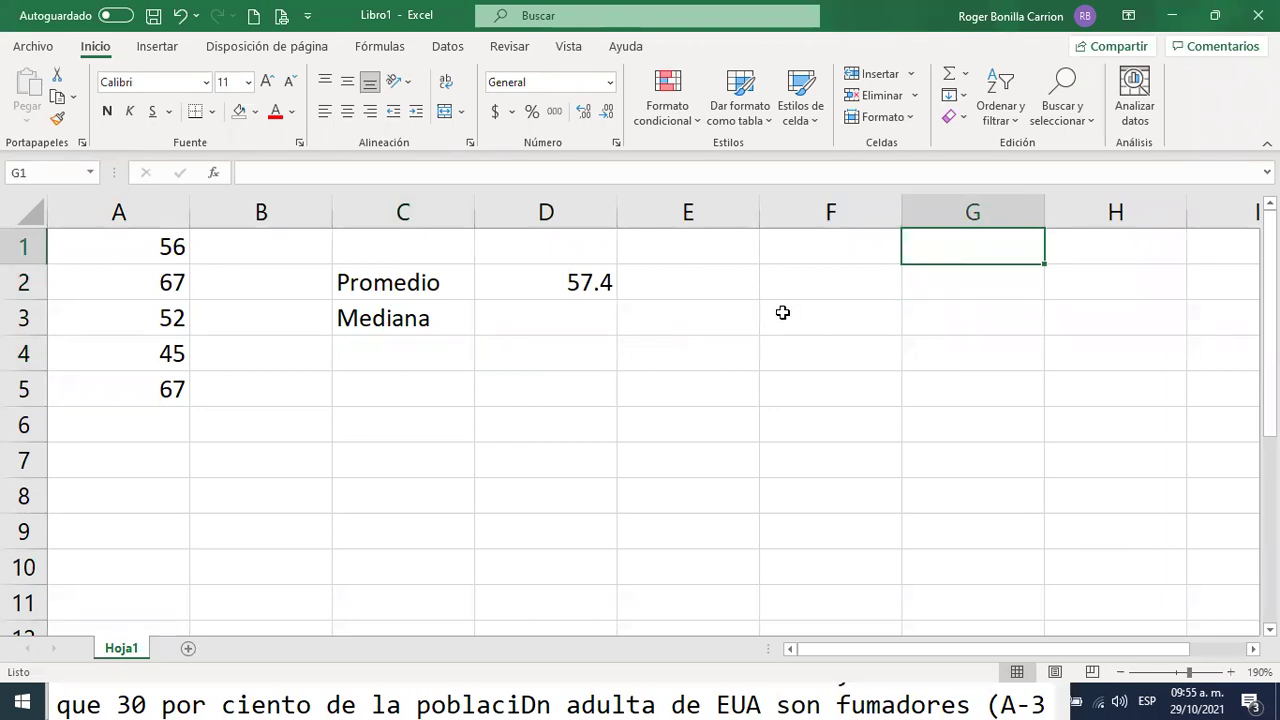
{"action": "left_click", "coordinate": [816, 250]}
{"action": "type", "text": "No"}
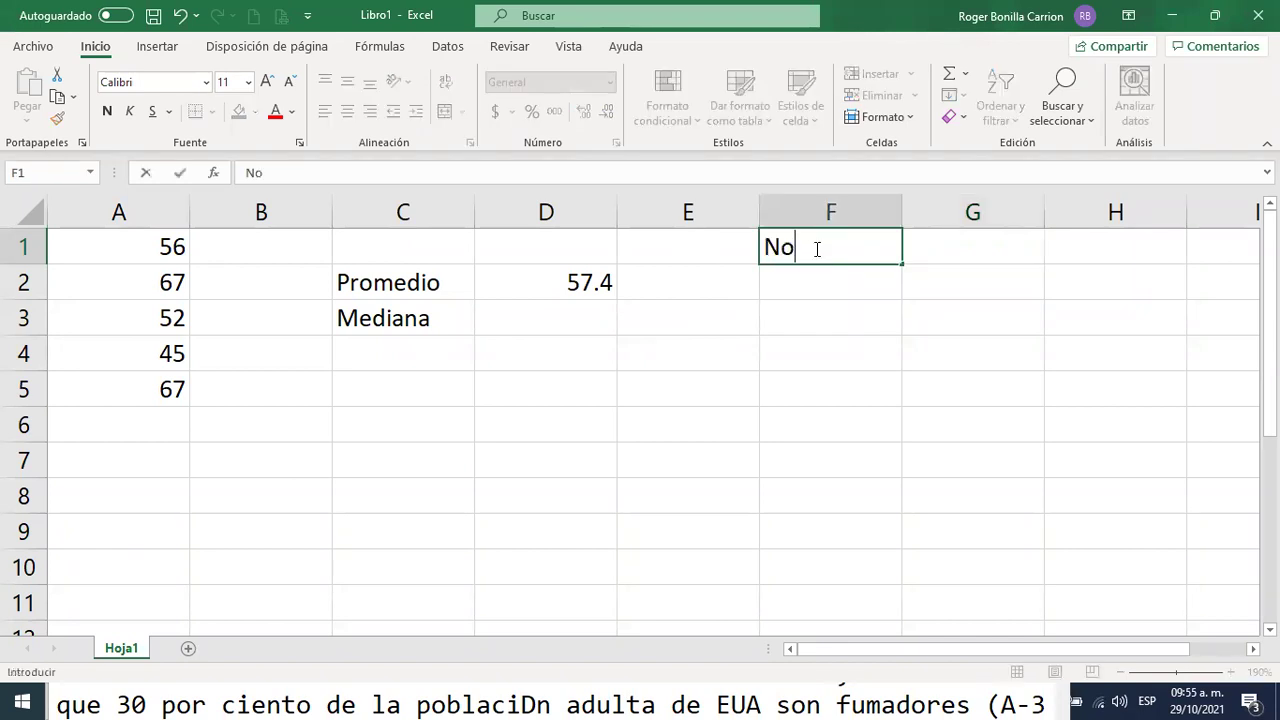
{"action": "type", "text": "tas"}
{"action": "key", "text": "Return"}
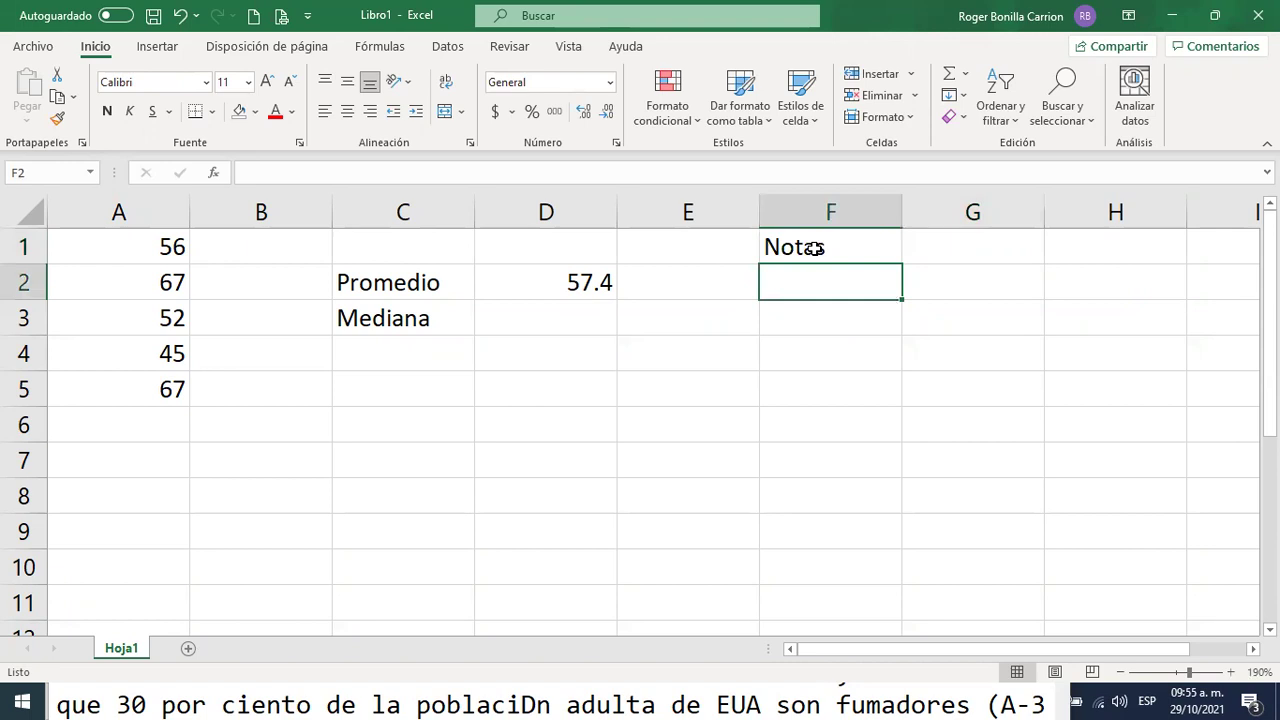
- Enter the grades 40, 90, 95, 90, 95 and 95 in cells F2 to F7 under the "Notas" heading
{"action": "type", "text": "40"}
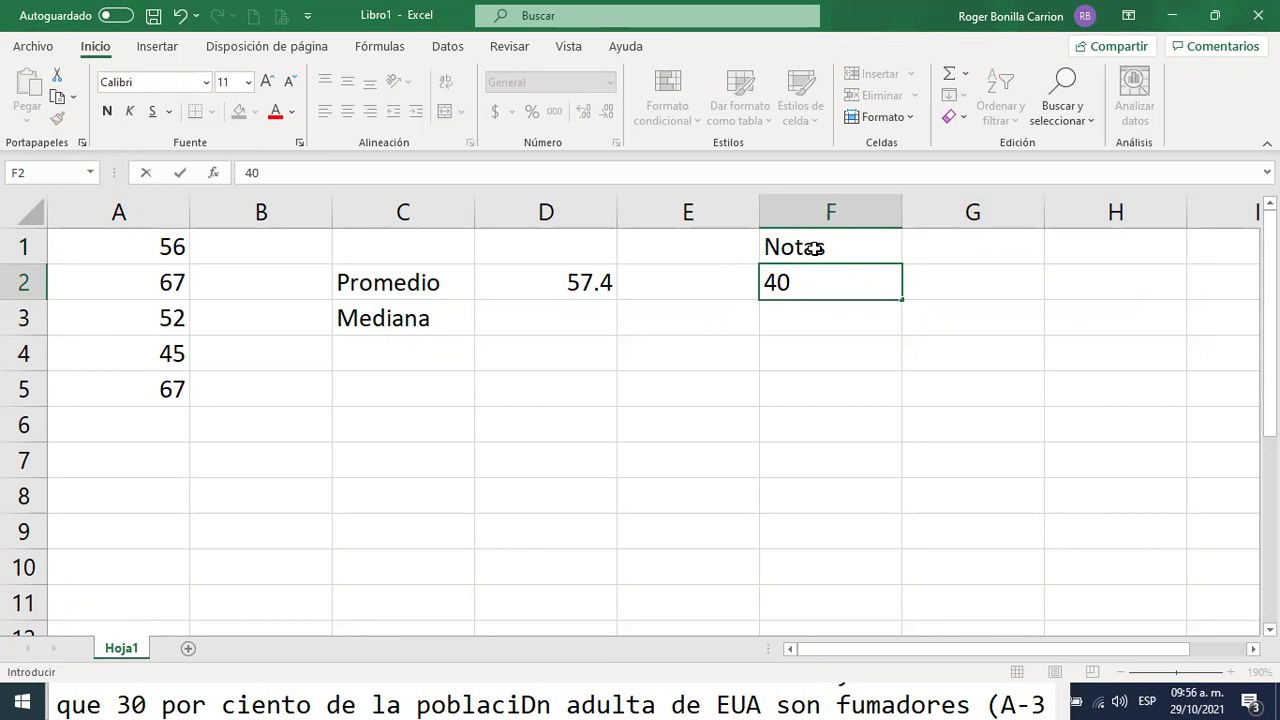
{"action": "key", "text": "Return"}
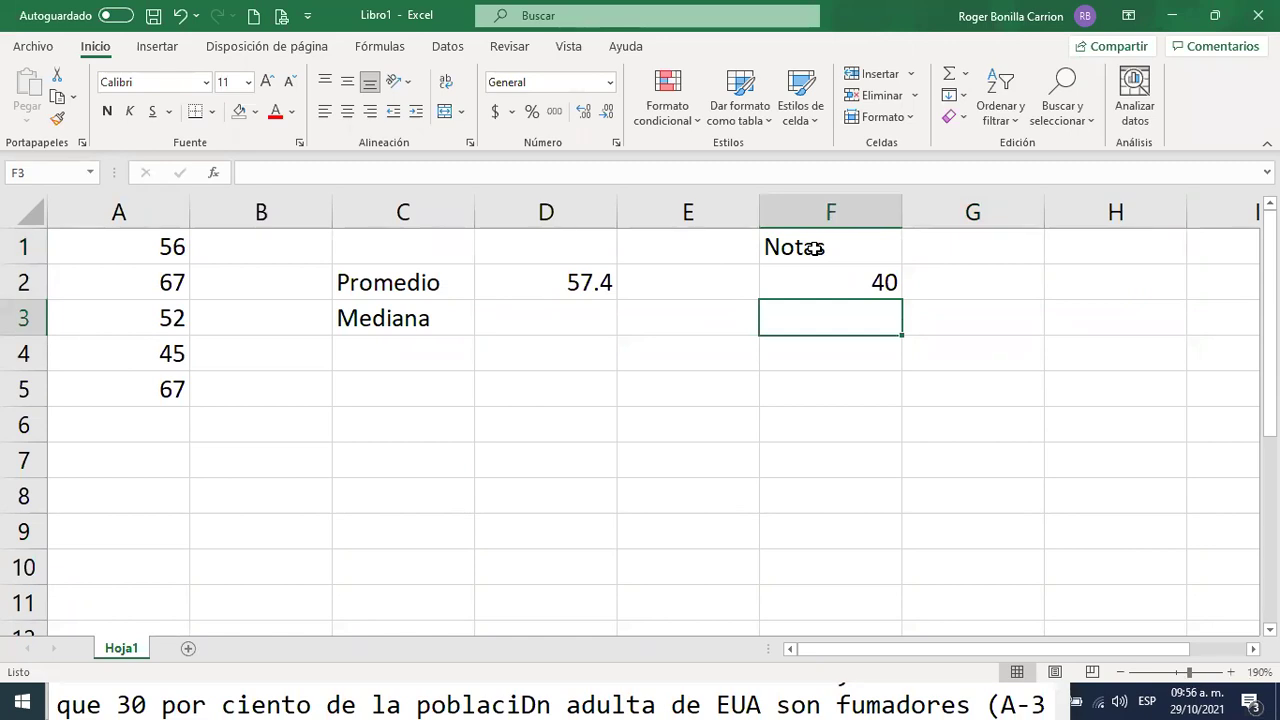
{"action": "type", "text": "90"}
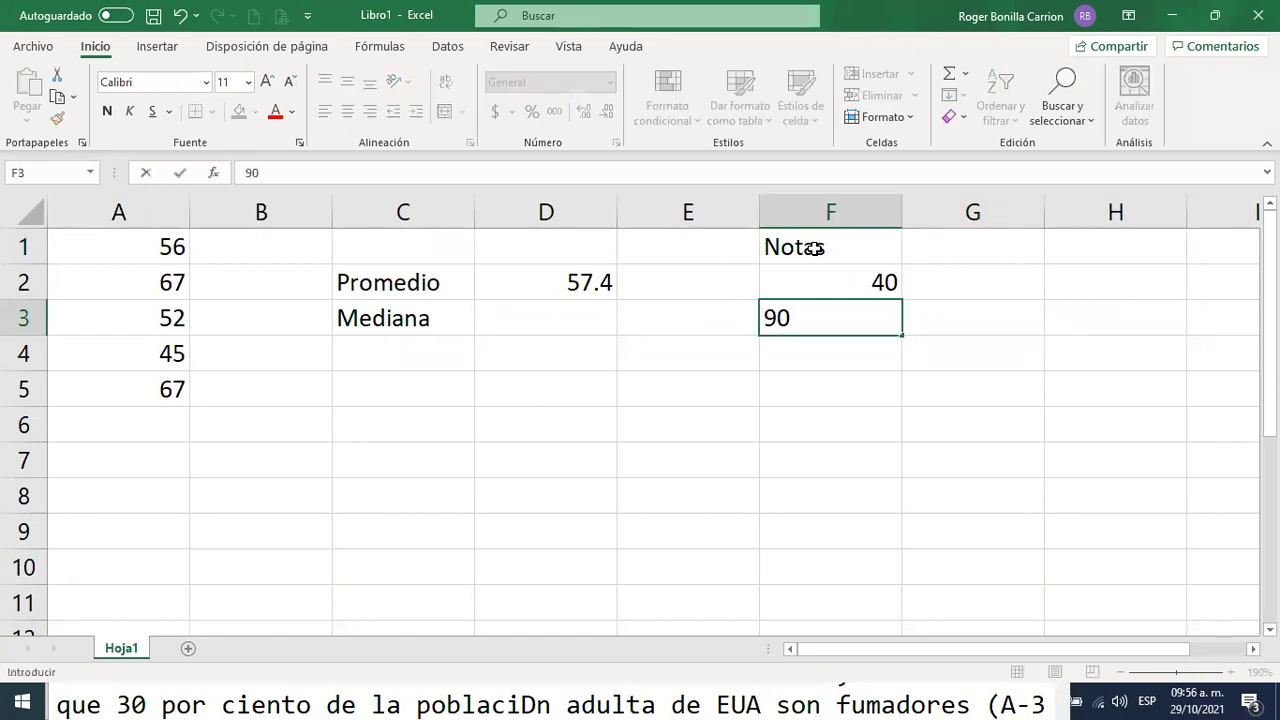
{"action": "key", "text": "Return"}
{"action": "type", "text": "95"}
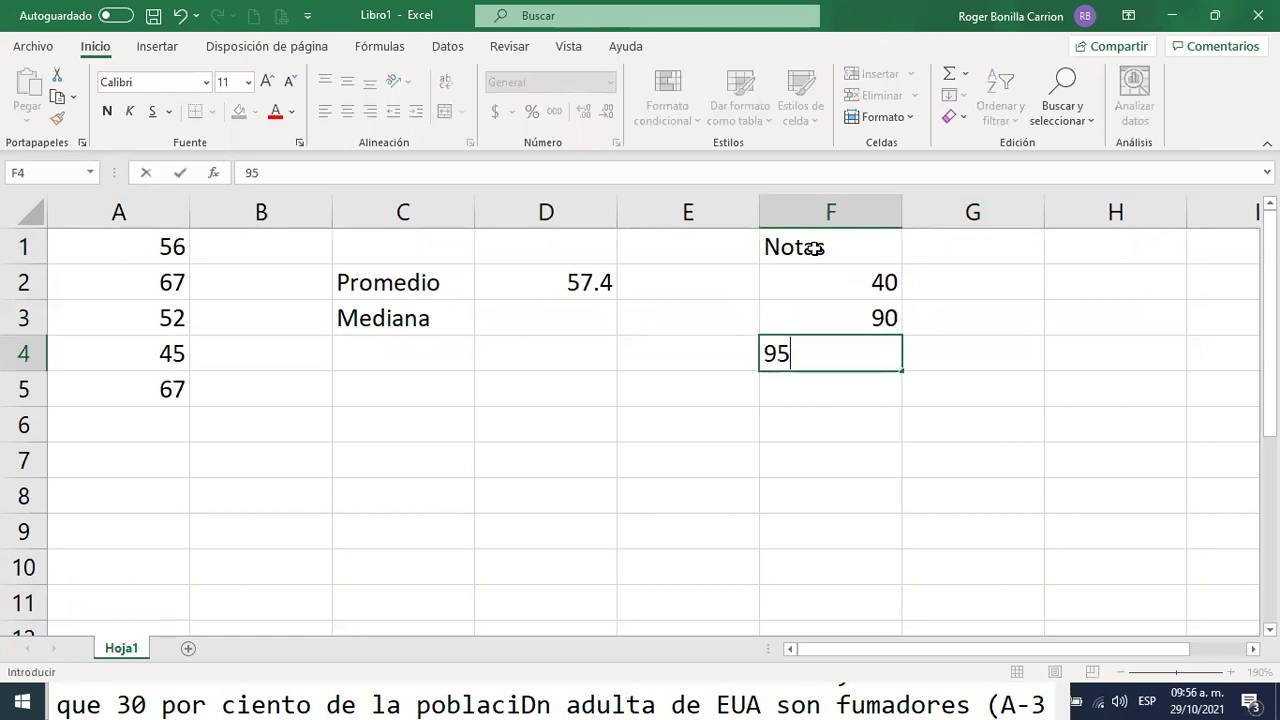
{"action": "key", "text": "Return"}
{"action": "type", "text": "90"}
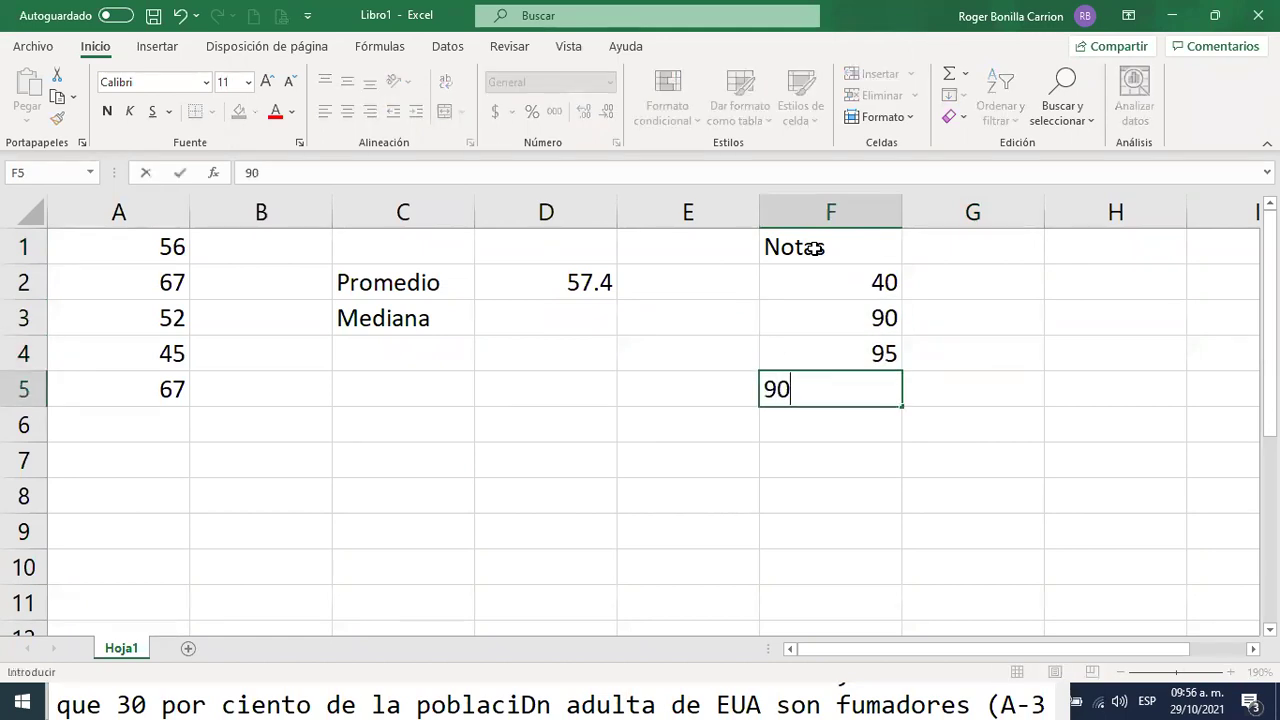
{"action": "key", "text": "Return"}
{"action": "type", "text": "95"}
{"action": "key", "text": "Return"}
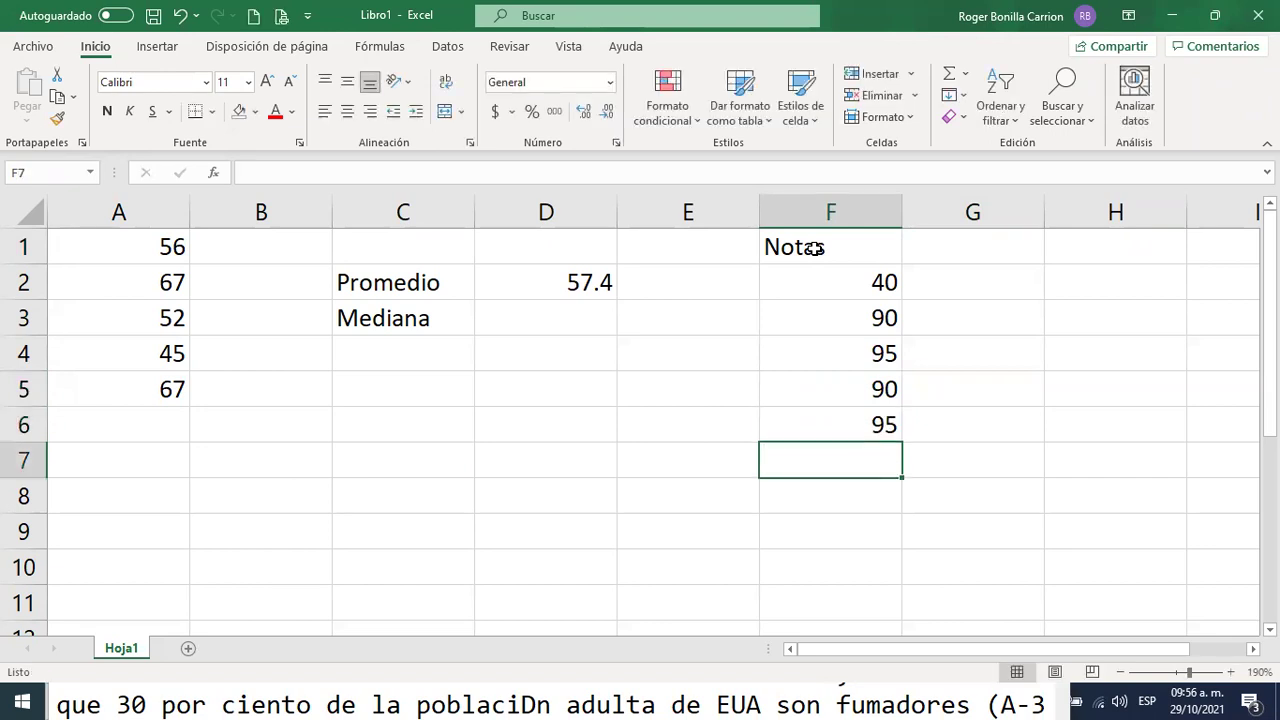
{"action": "type", "text": "95"}
{"action": "key", "text": "Return"}
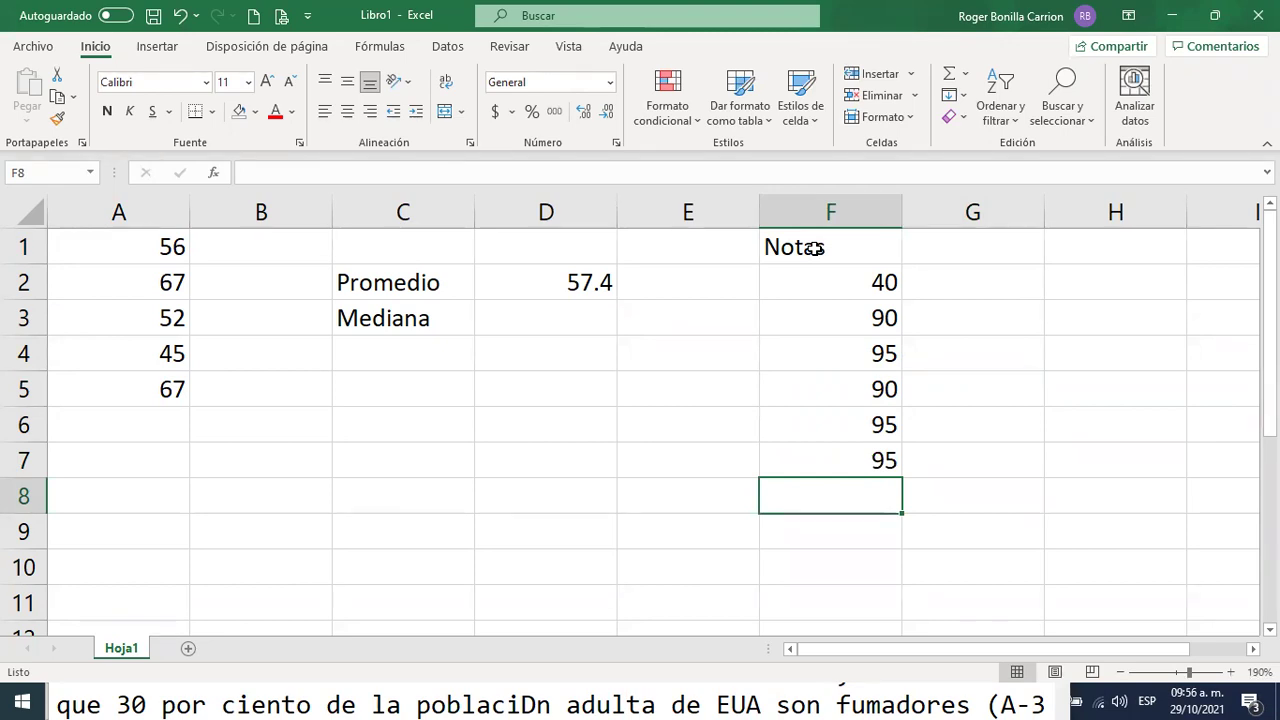
- Label cell G3 "Promedio" beside the grades
{"action": "left_click", "coordinate": [1066, 322]}
{"action": "left_click", "coordinate": [968, 323]}
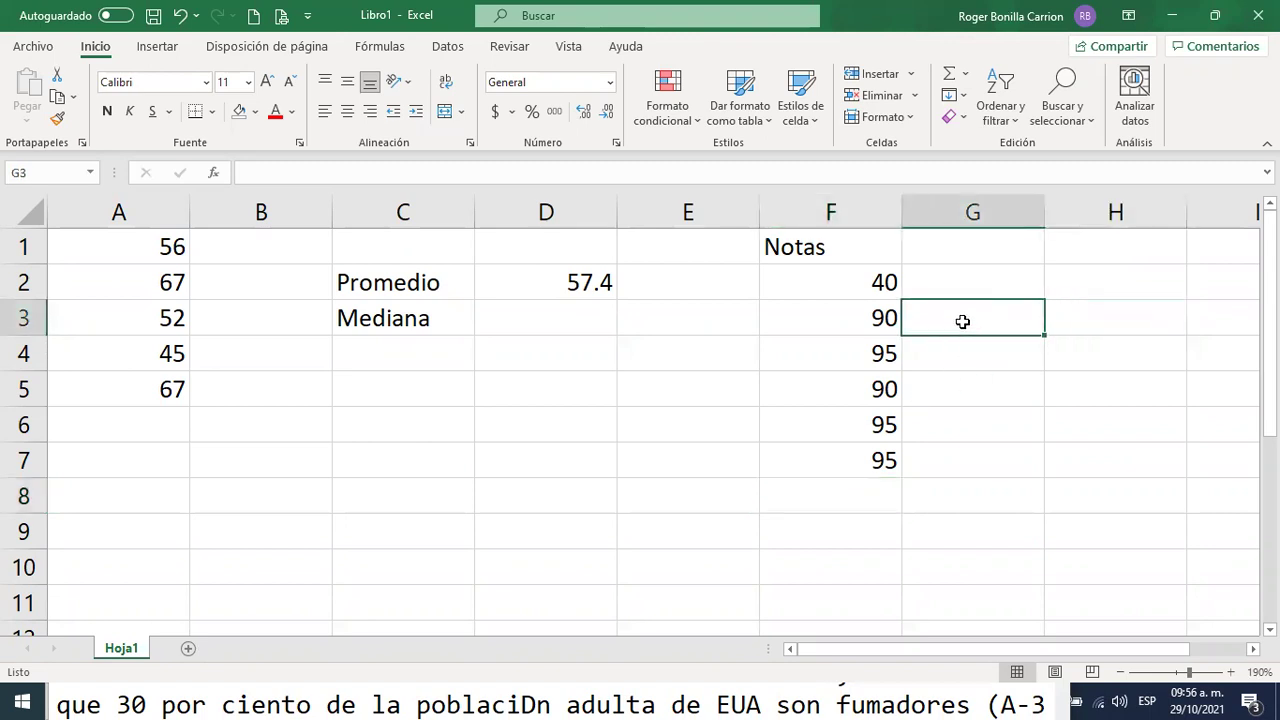
{"action": "type", "text": "Promedio"}
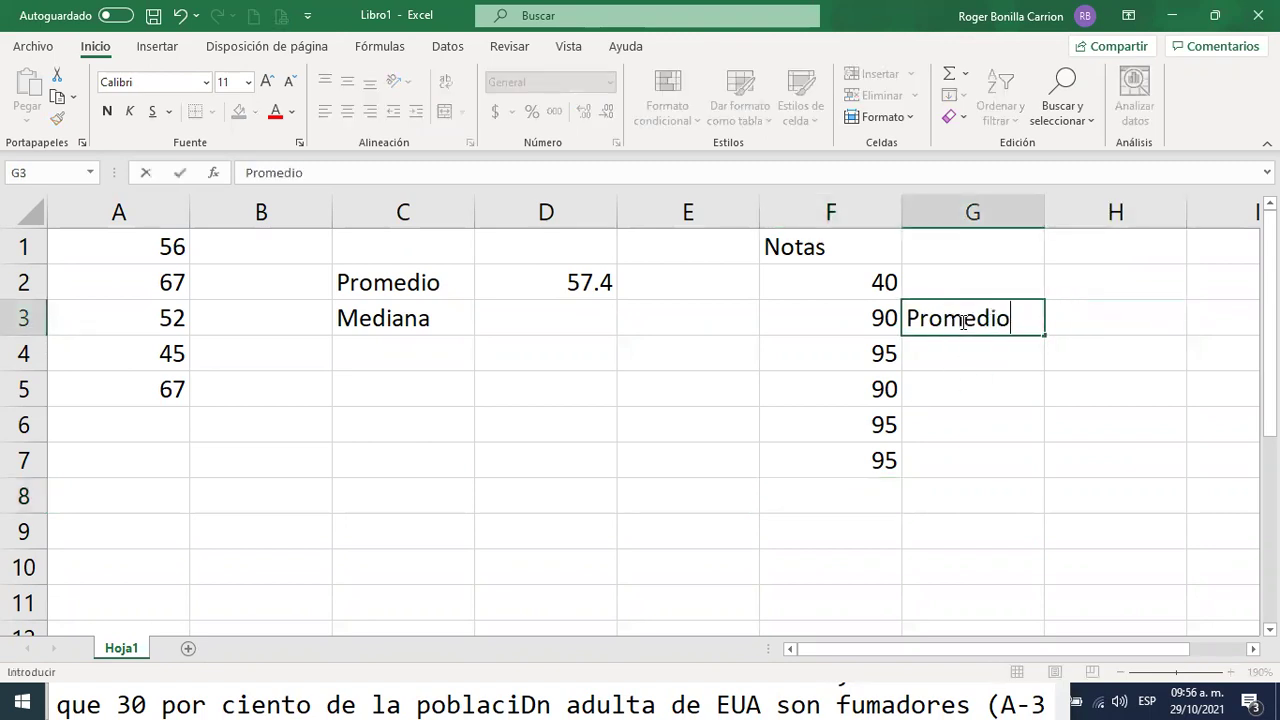
{"action": "key", "text": "Return"}
- Calculate the mean of the grades F2:F7 in cell H3 with the PROMEDIO function
{"action": "left_click", "coordinate": [1066, 336]}
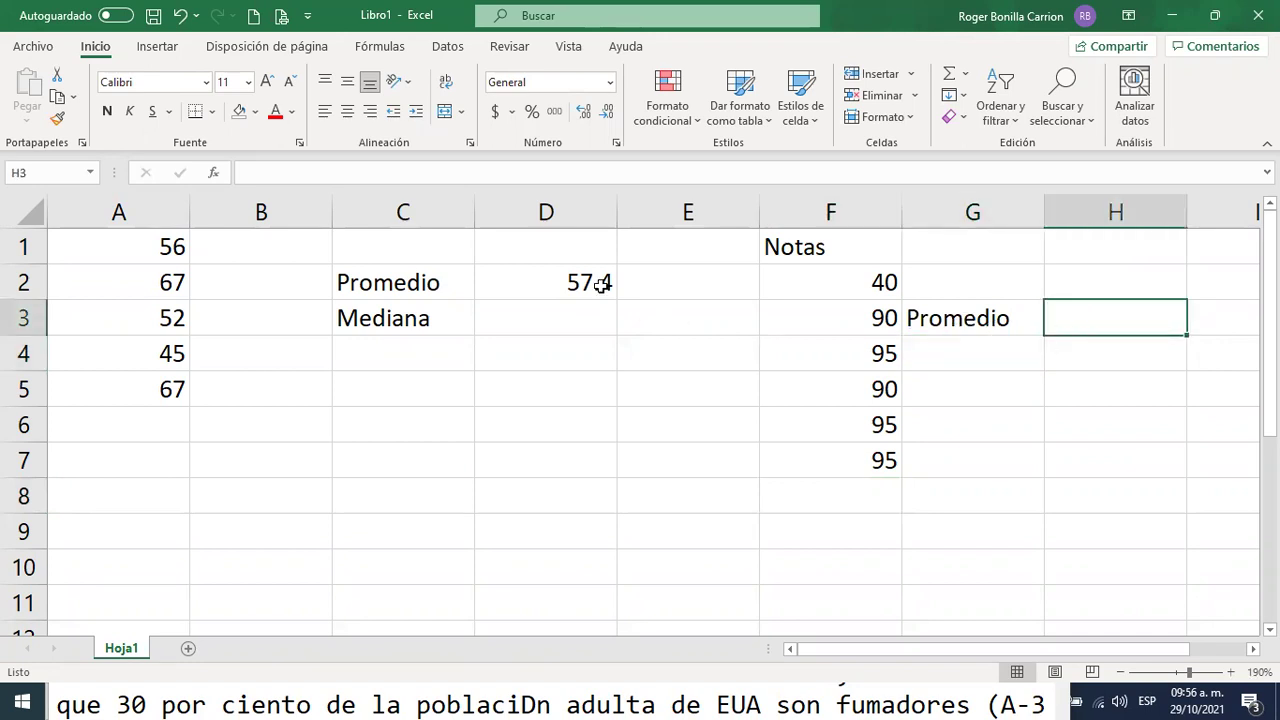
{"action": "left_click", "coordinate": [214, 174]}
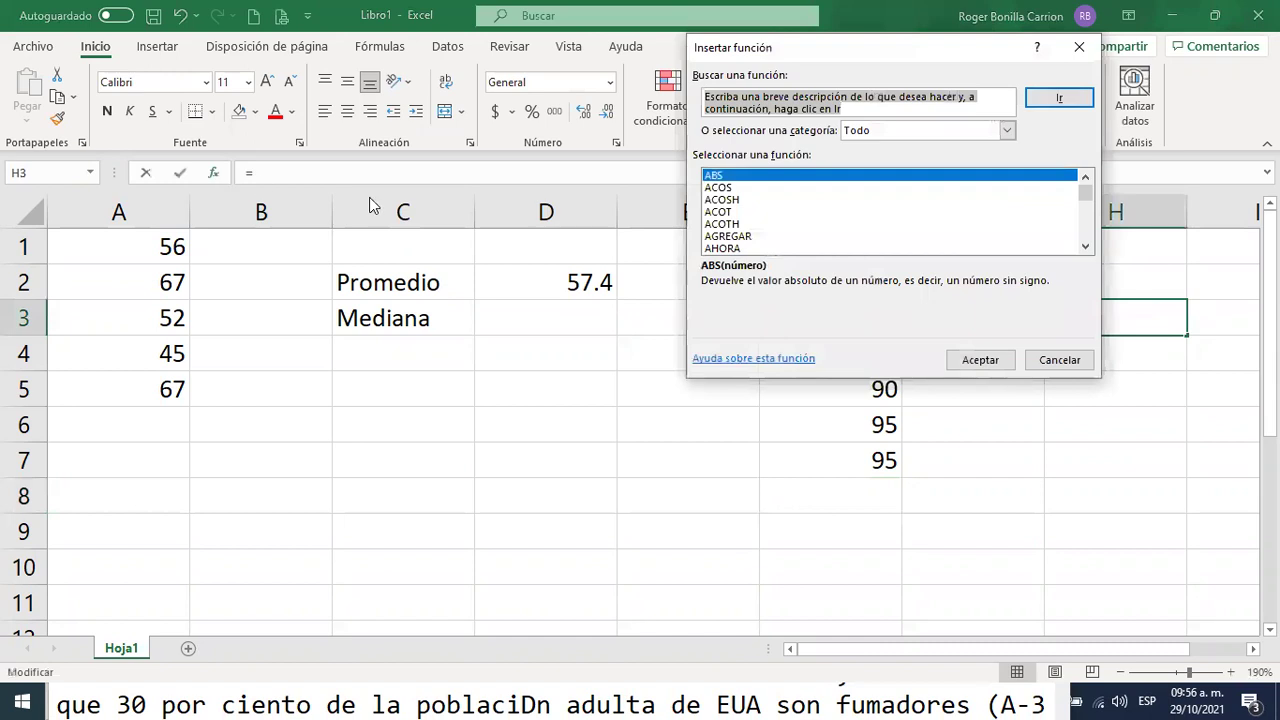
{"action": "left_click", "coordinate": [1010, 132]}
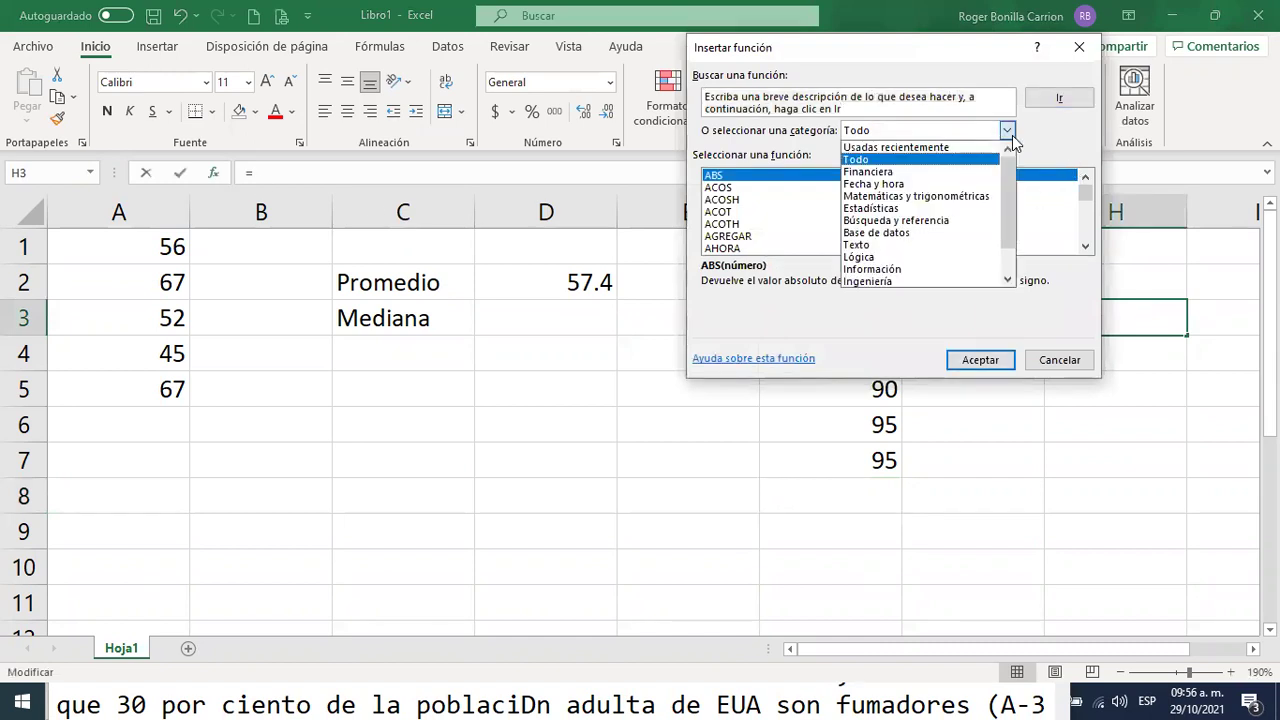
{"action": "left_click", "coordinate": [880, 160]}
{"action": "left_click_drag", "start_coordinate": [1083, 188], "coordinate": [1083, 222]}
{"action": "left_click", "coordinate": [1085, 178]}
{"action": "left_click", "coordinate": [1085, 178]}
{"action": "left_click", "coordinate": [1085, 178]}
{"action": "left_click", "coordinate": [1085, 178]}
{"action": "left_click", "coordinate": [1085, 178]}
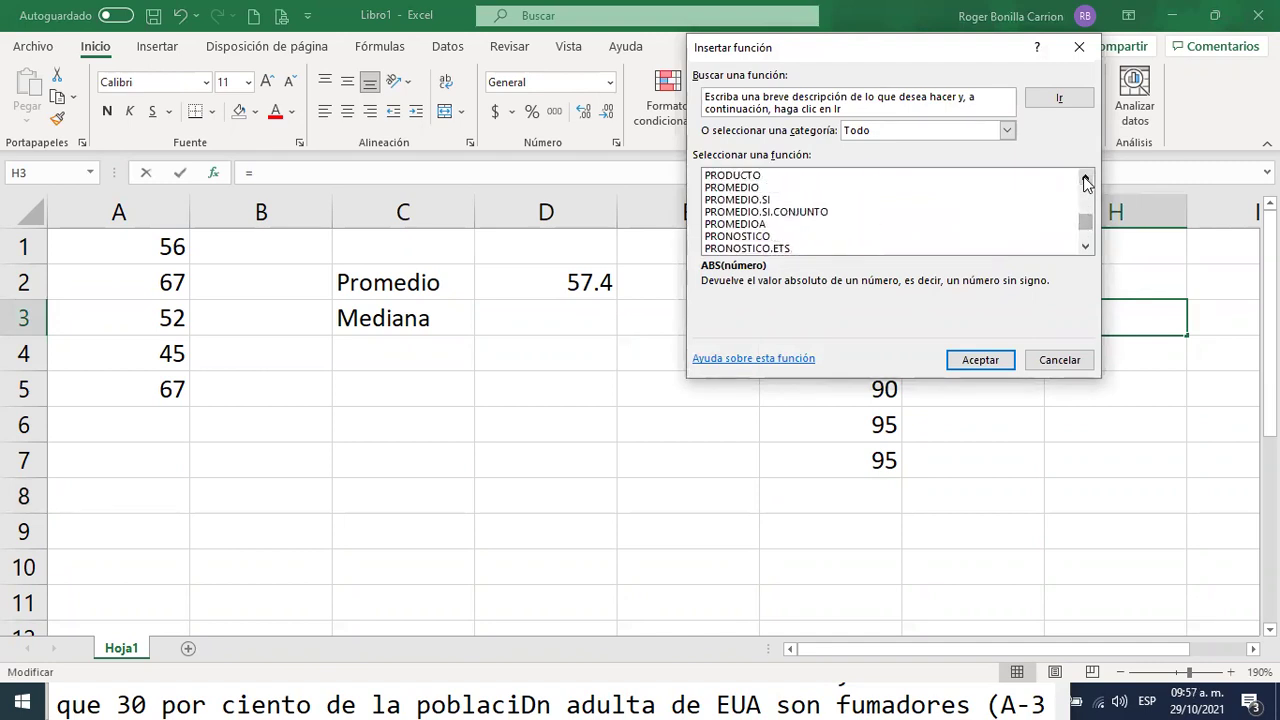
{"action": "left_click", "coordinate": [750, 188]}
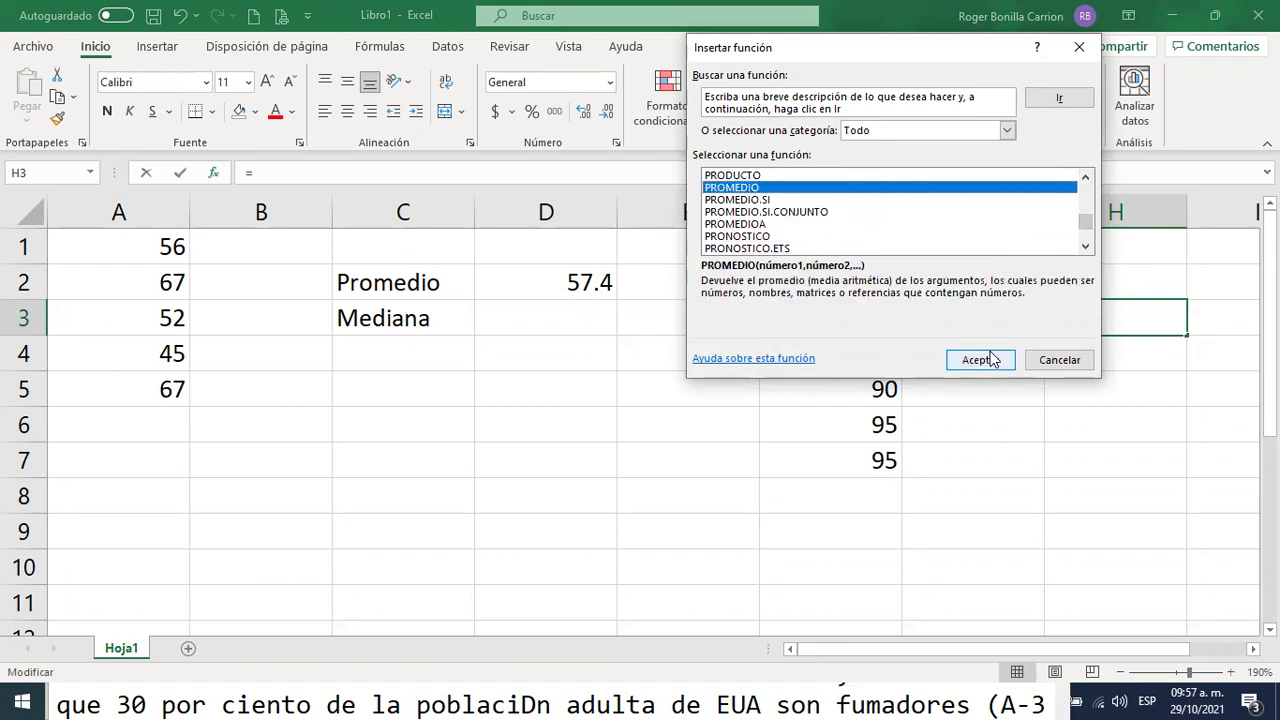
{"action": "left_click", "coordinate": [980, 360]}
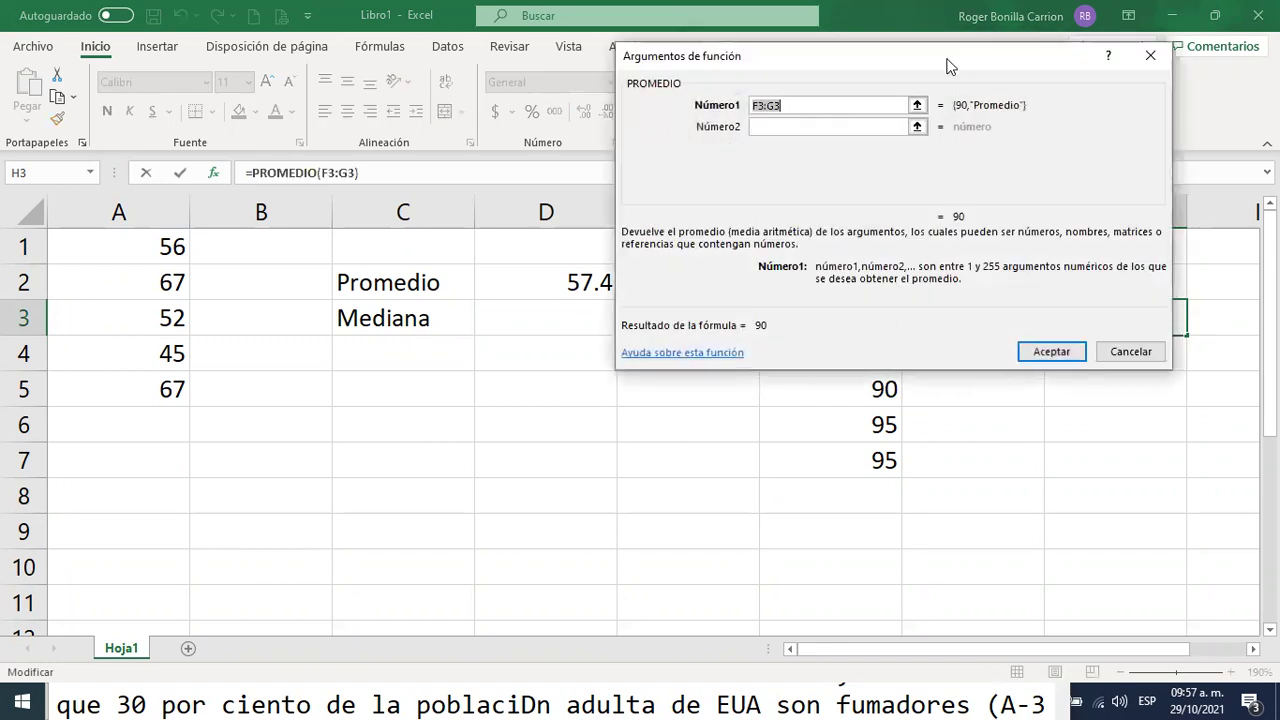
{"action": "left_click_drag", "start_coordinate": [956, 64], "coordinate": [527, 92]}
{"action": "left_click_drag", "start_coordinate": [870, 284], "coordinate": [869, 453]}
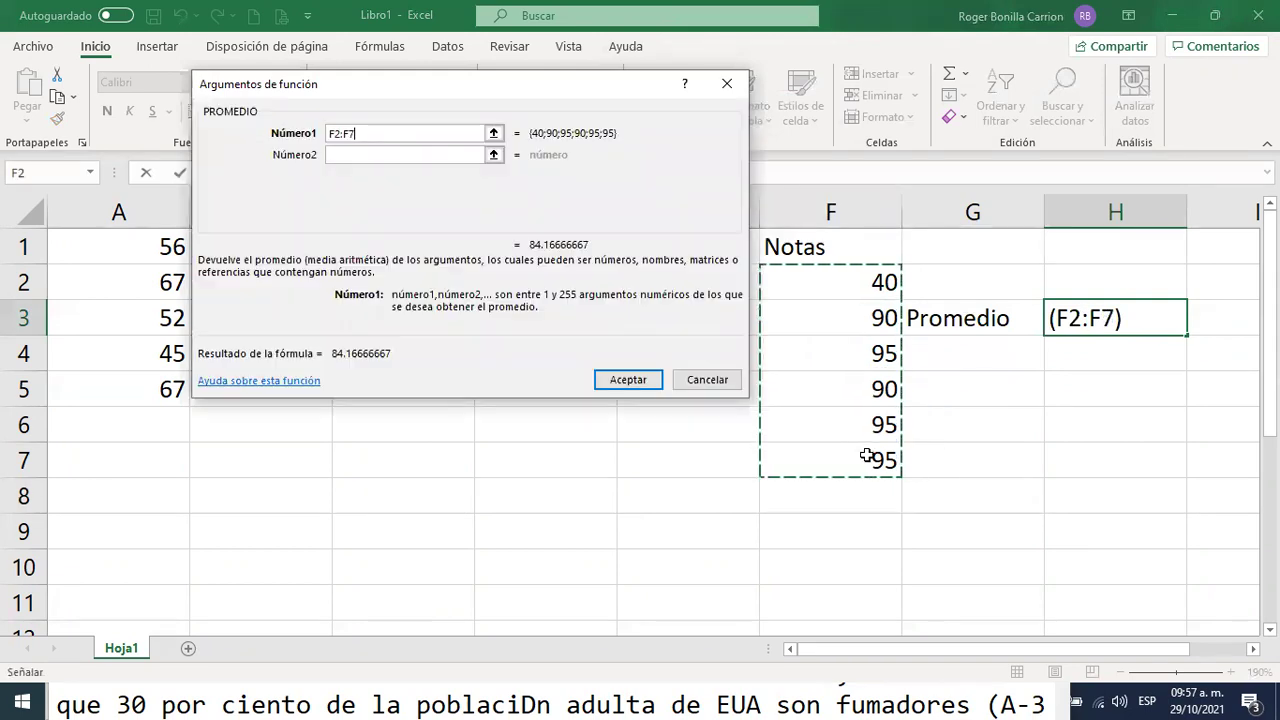
{"action": "left_click", "coordinate": [626, 381]}
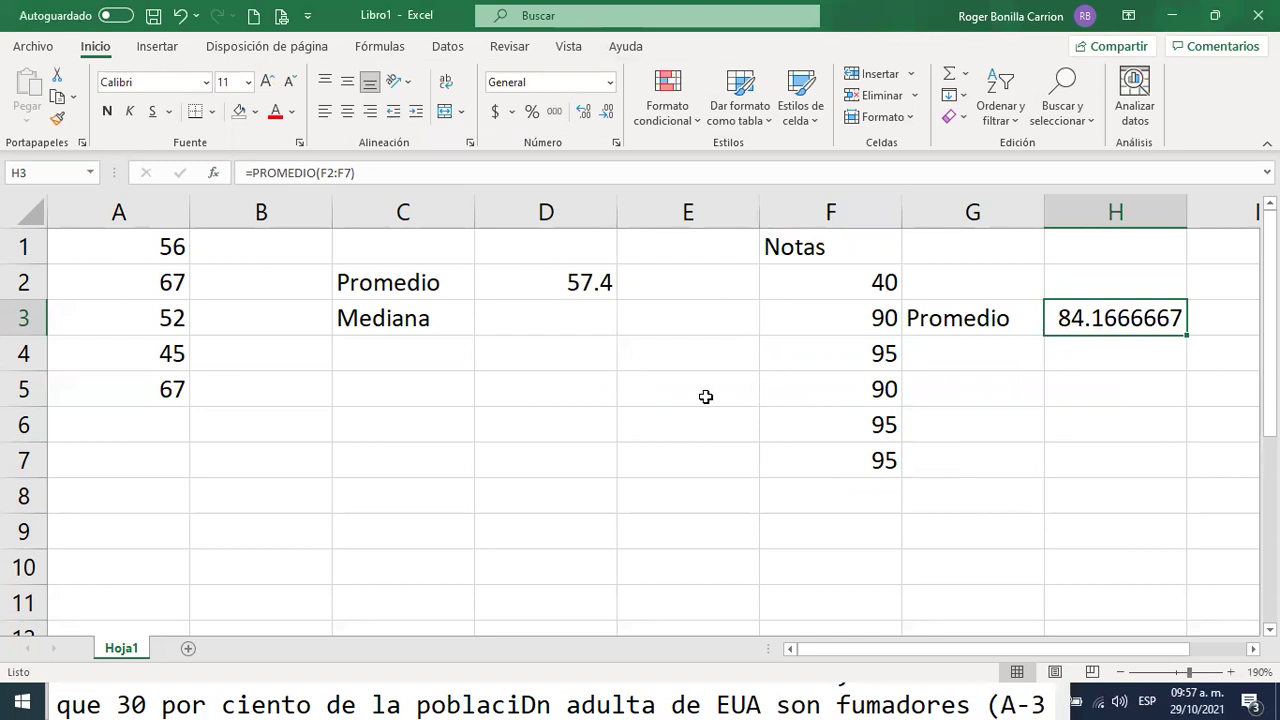
- Reduce the mean in cell H3 to two decimal places
{"action": "left_click", "coordinate": [607, 112]}
{"action": "left_click", "coordinate": [607, 112]}
{"action": "left_click", "coordinate": [607, 112]}
{"action": "left_click", "coordinate": [607, 112]}
{"action": "left_click", "coordinate": [607, 112]}
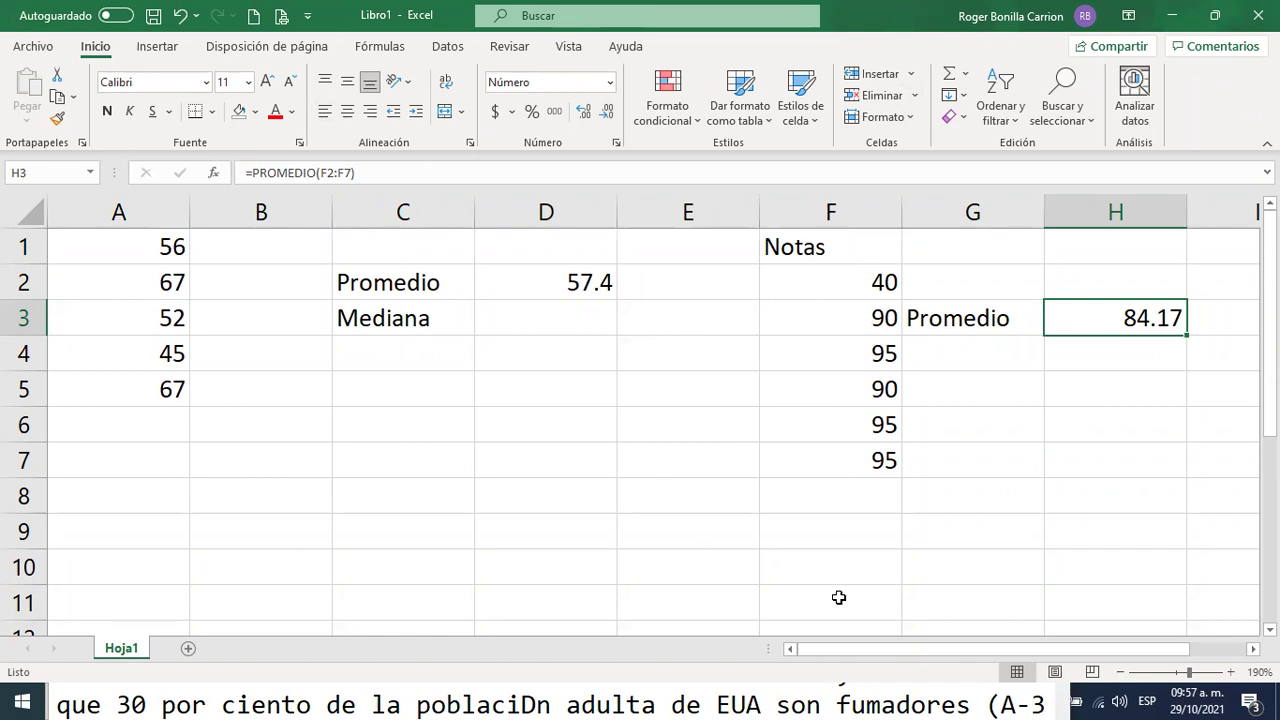
- Circle the grade 40 in red, draw an upward arrow beside the other grades, and clear the annotations
{"action": "key", "text": "ctrl+2"}
{"action": "mouse_move", "coordinate": [878, 260]}
{"action": "left_mouse_down"}
{"action": "mouse_move", "coordinate": [848, 282]}
{"action": "mouse_move", "coordinate": [858, 298]}
{"action": "mouse_move", "coordinate": [914, 296]}
{"action": "mouse_move", "coordinate": [916, 258]}
{"action": "mouse_move", "coordinate": [886, 267]}
{"action": "left_mouse_up"}
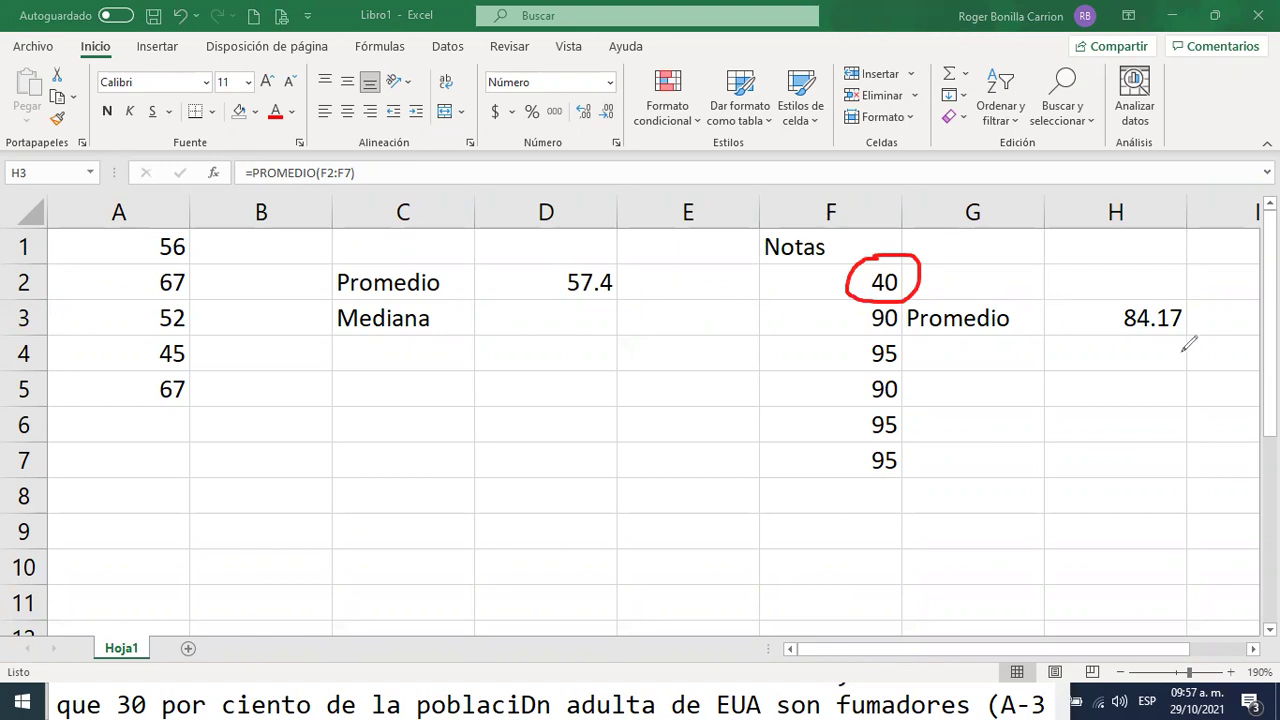
{"action": "left_click_drag", "start_coordinate": [764, 311], "coordinate": [763, 418]}
{"action": "mouse_move", "coordinate": [763, 306]}
{"action": "left_mouse_down"}
{"action": "mouse_move", "coordinate": [742, 337]}
{"action": "mouse_move", "coordinate": [775, 322]}
{"action": "left_mouse_up"}
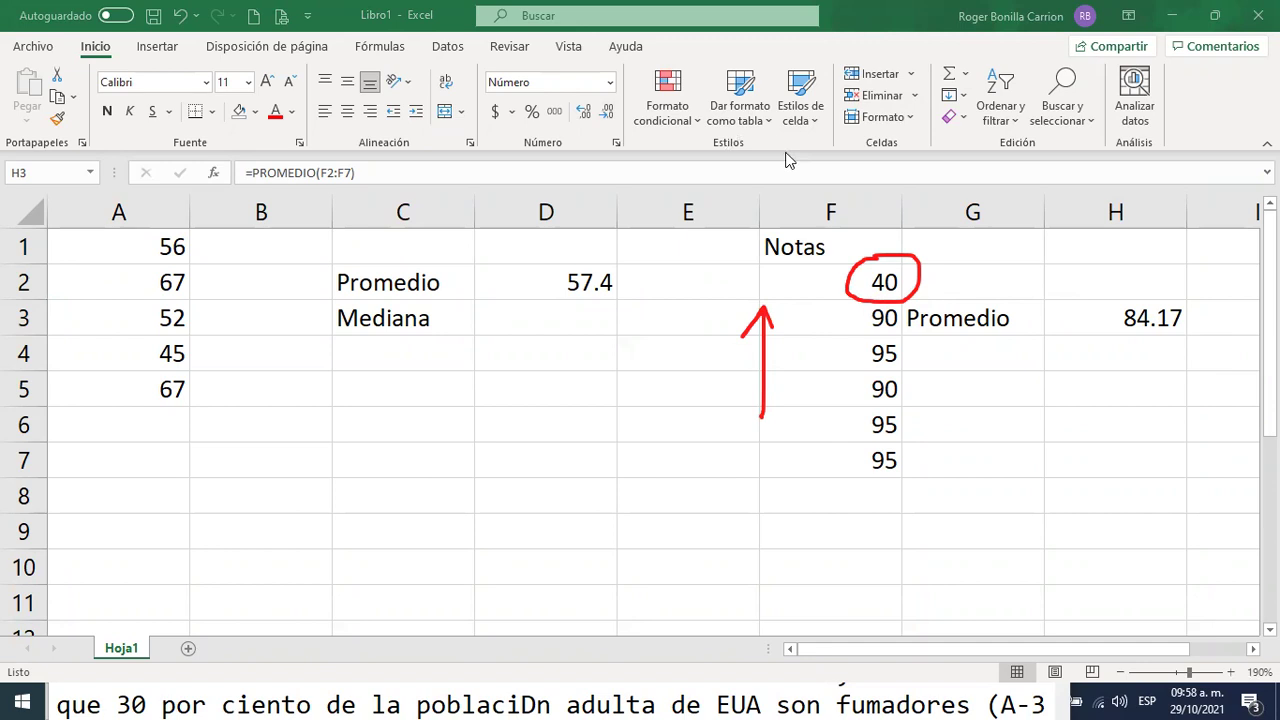
{"action": "key", "text": "e"}
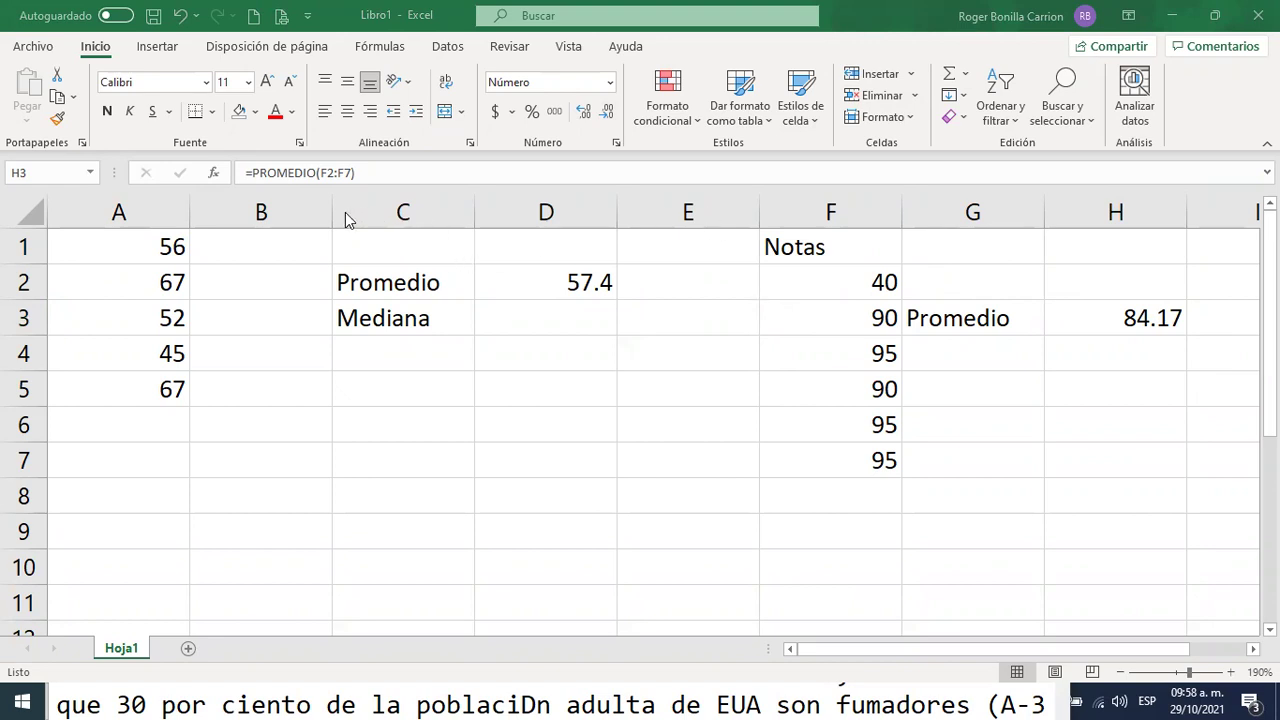
- Label cell G4 "Mediana" below the "Promedio" label beside the grades
{"action": "left_click", "coordinate": [968, 358]}
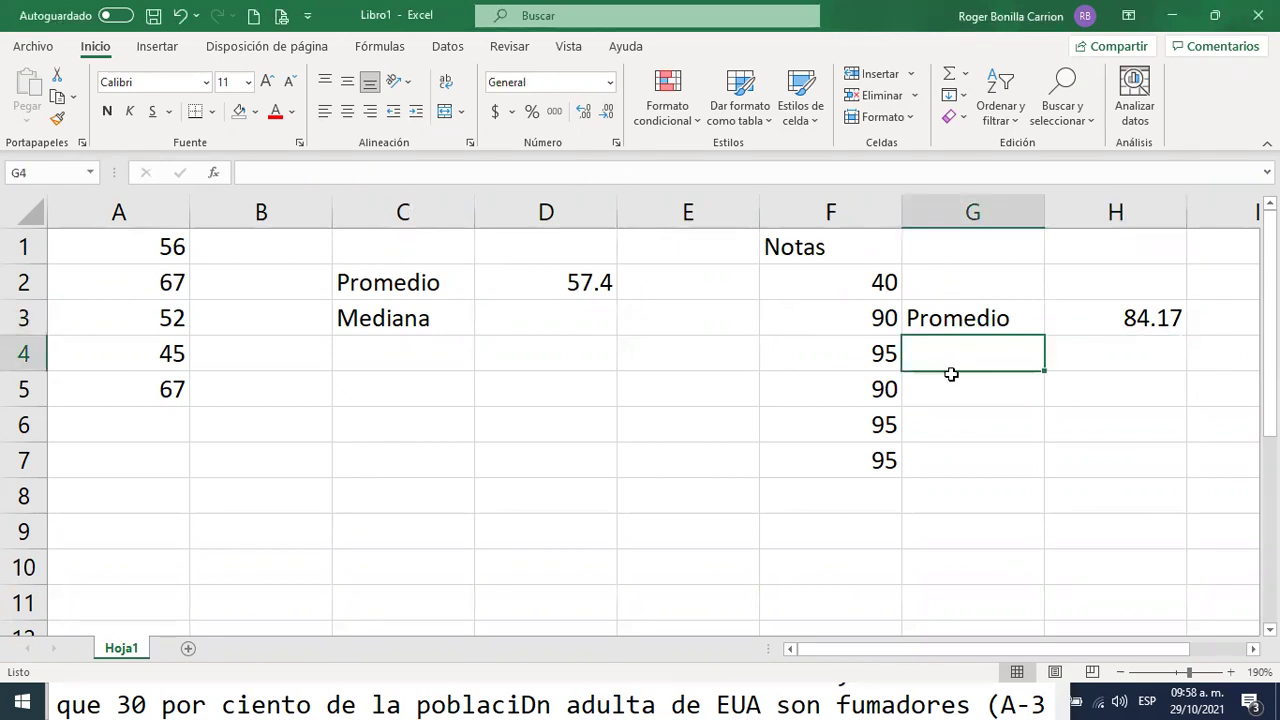
{"action": "type", "text": "Median"}
{"action": "type", "text": "ana"}
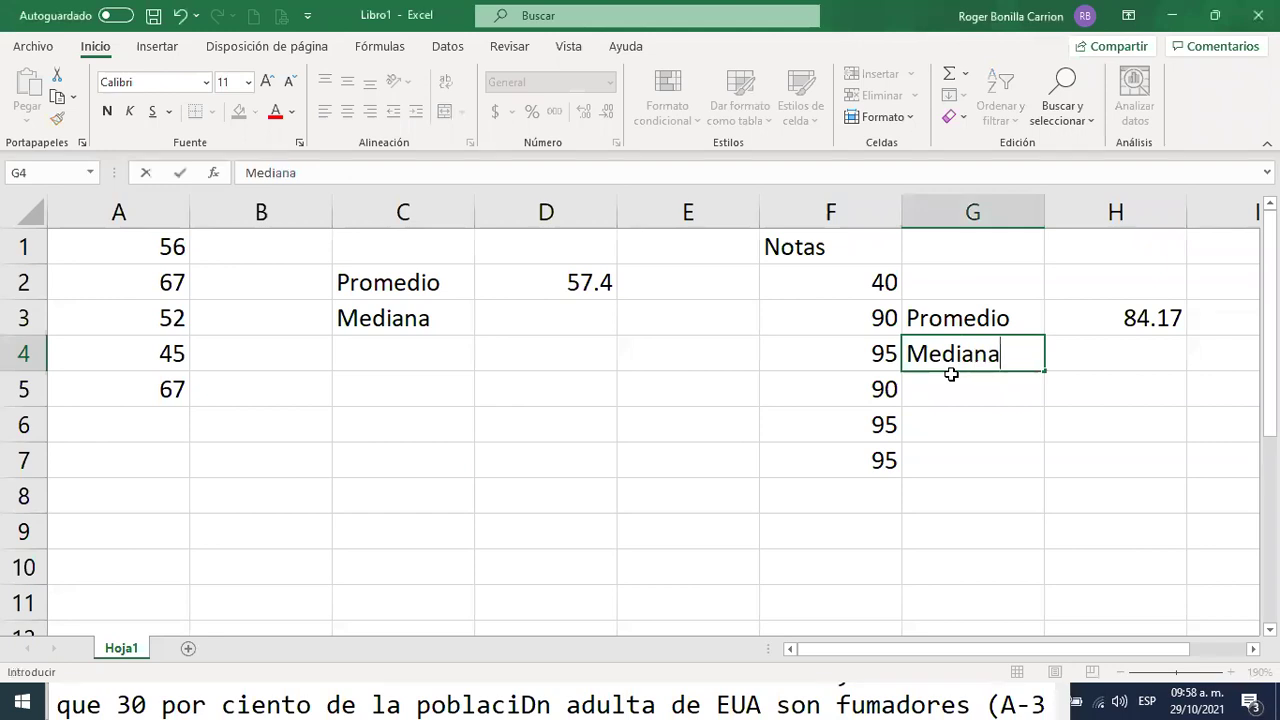
- Calculate the median of the grades F2:F7 in cell H4 with the MEDIANA function
{"action": "left_click", "coordinate": [1108, 356]}
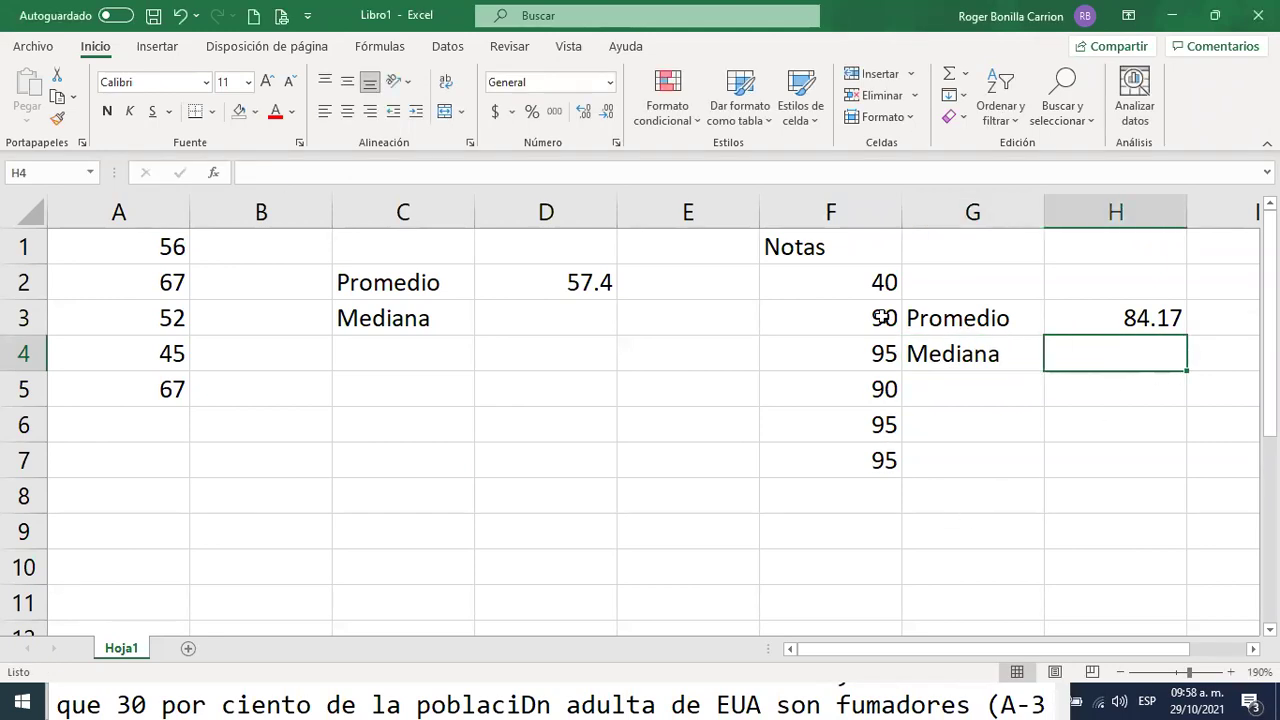
{"action": "left_click", "coordinate": [212, 176]}
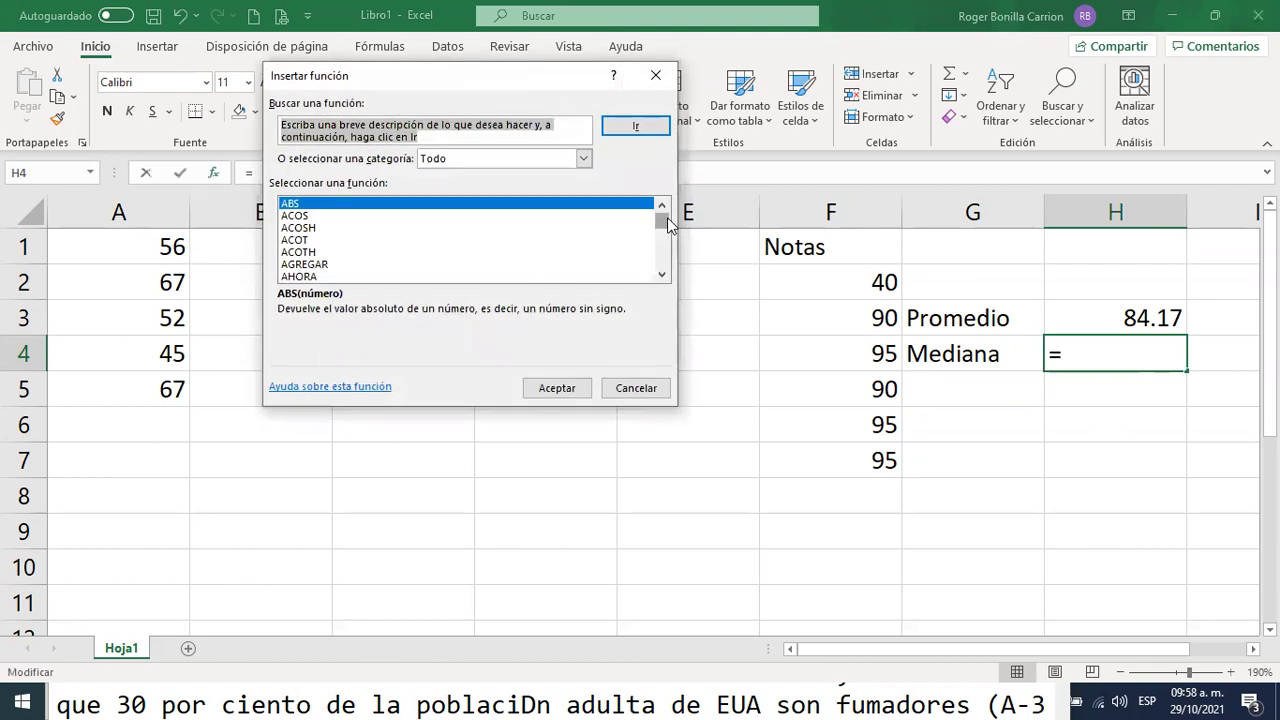
{"action": "left_click_drag", "start_coordinate": [665, 232], "coordinate": [663, 252]}
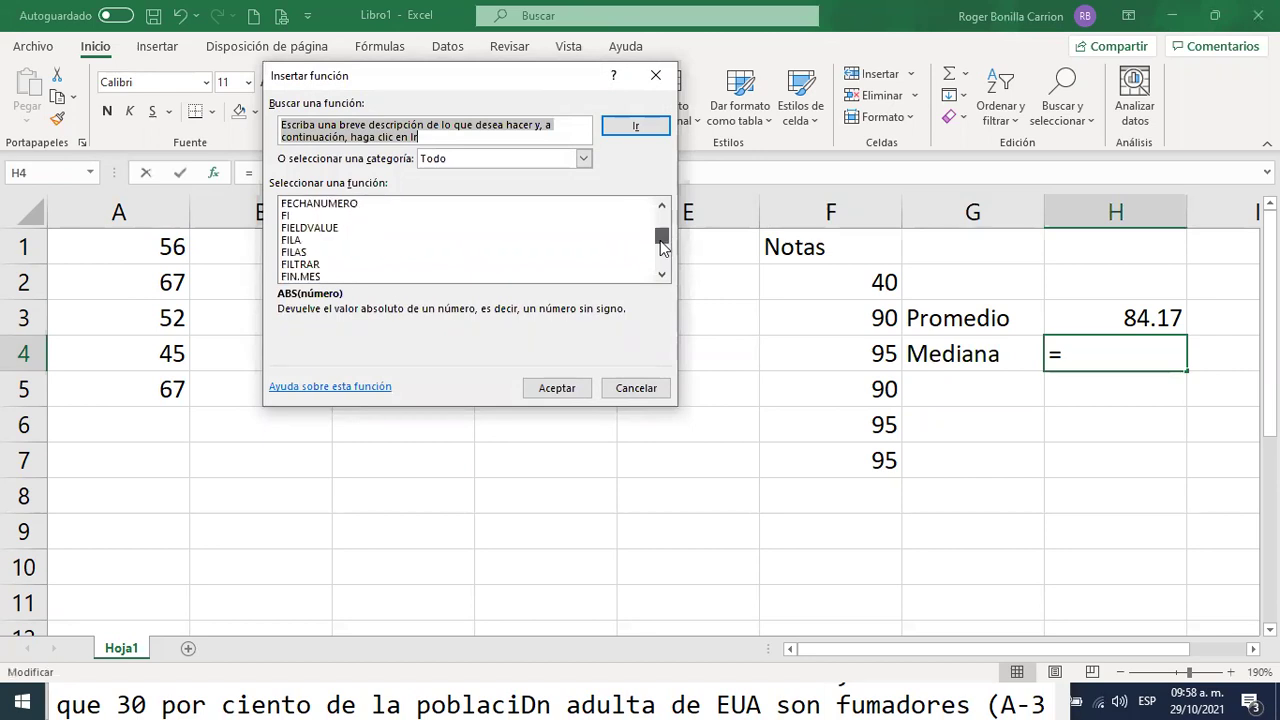
{"action": "left_click", "coordinate": [660, 263]}
{"action": "left_click", "coordinate": [660, 265]}
{"action": "left_click", "coordinate": [660, 265]}
{"action": "left_click", "coordinate": [660, 267]}
{"action": "left_click", "coordinate": [661, 271]}
{"action": "left_click", "coordinate": [660, 271]}
{"action": "left_click", "coordinate": [660, 271]}
{"action": "left_click", "coordinate": [660, 271]}
{"action": "left_click", "coordinate": [660, 271]}
{"action": "left_click", "coordinate": [660, 271]}
{"action": "left_click", "coordinate": [660, 271]}
{"action": "left_click", "coordinate": [660, 271]}
{"action": "left_click", "coordinate": [660, 271]}
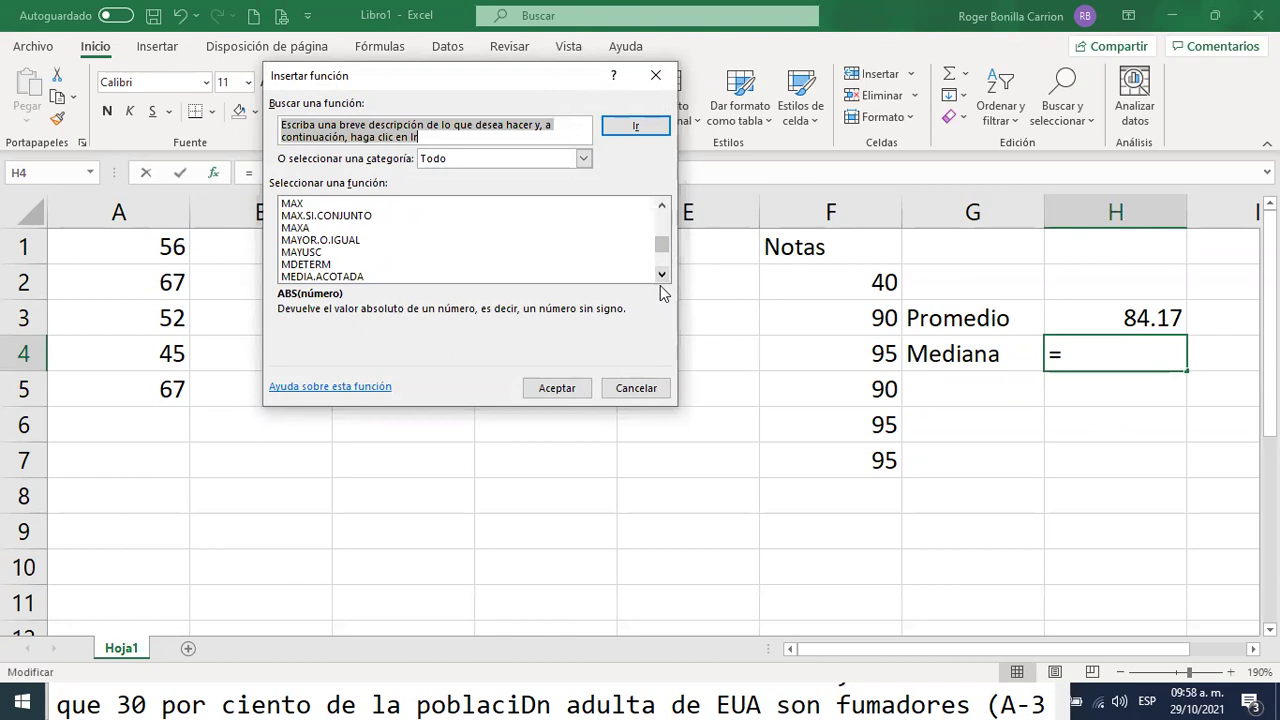
{"action": "left_click", "coordinate": [662, 278]}
{"action": "left_click", "coordinate": [662, 278]}
{"action": "left_click", "coordinate": [662, 278]}
{"action": "left_click", "coordinate": [662, 278]}
{"action": "left_click", "coordinate": [662, 278]}
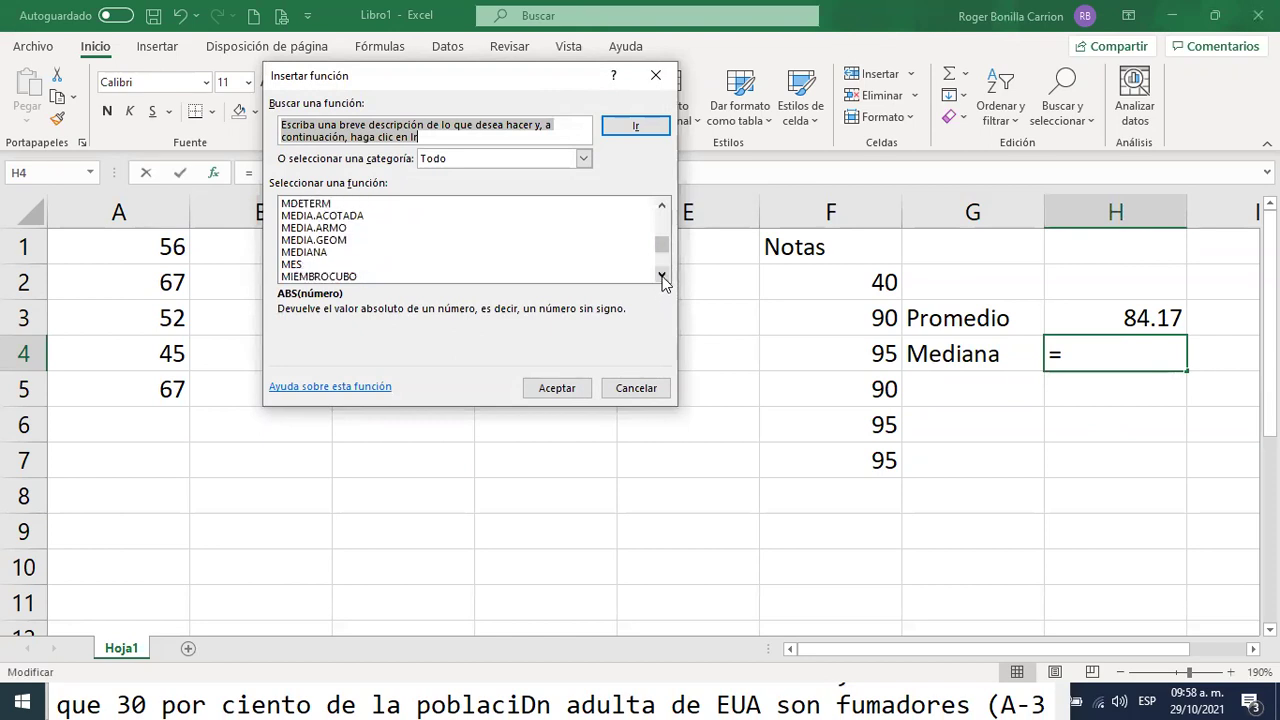
{"action": "left_click", "coordinate": [319, 252]}
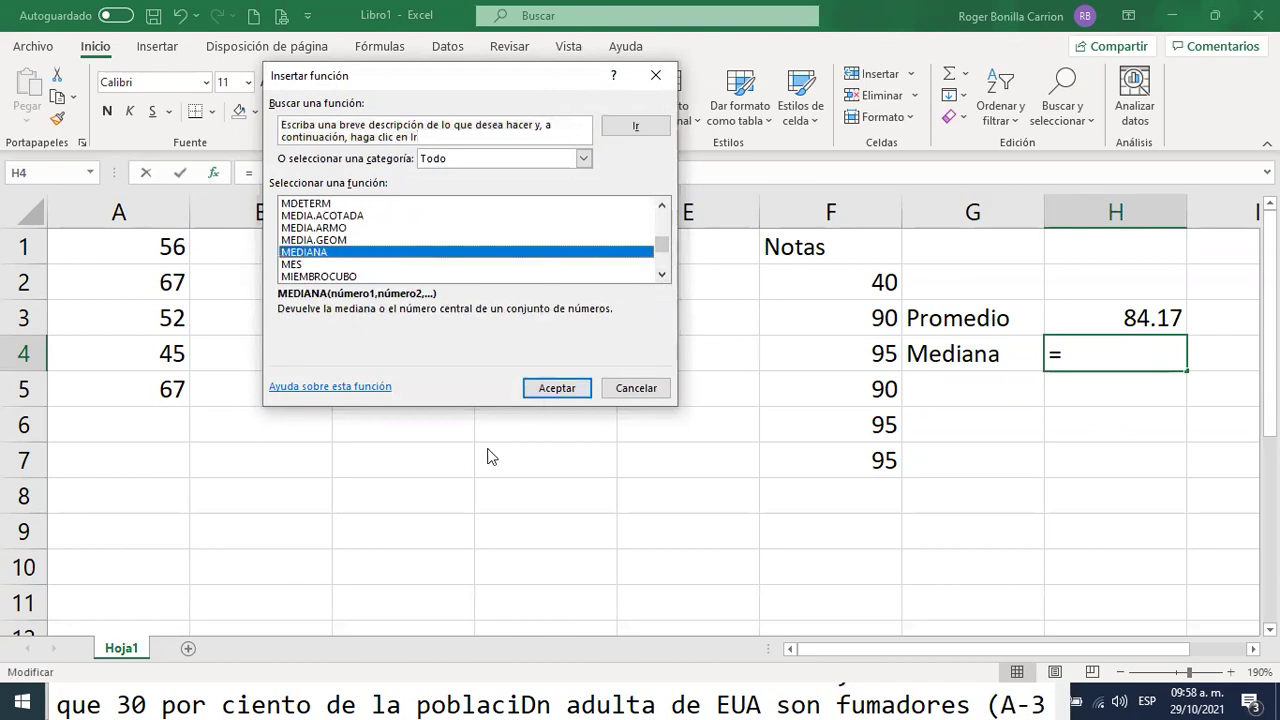
{"action": "left_click", "coordinate": [575, 393]}
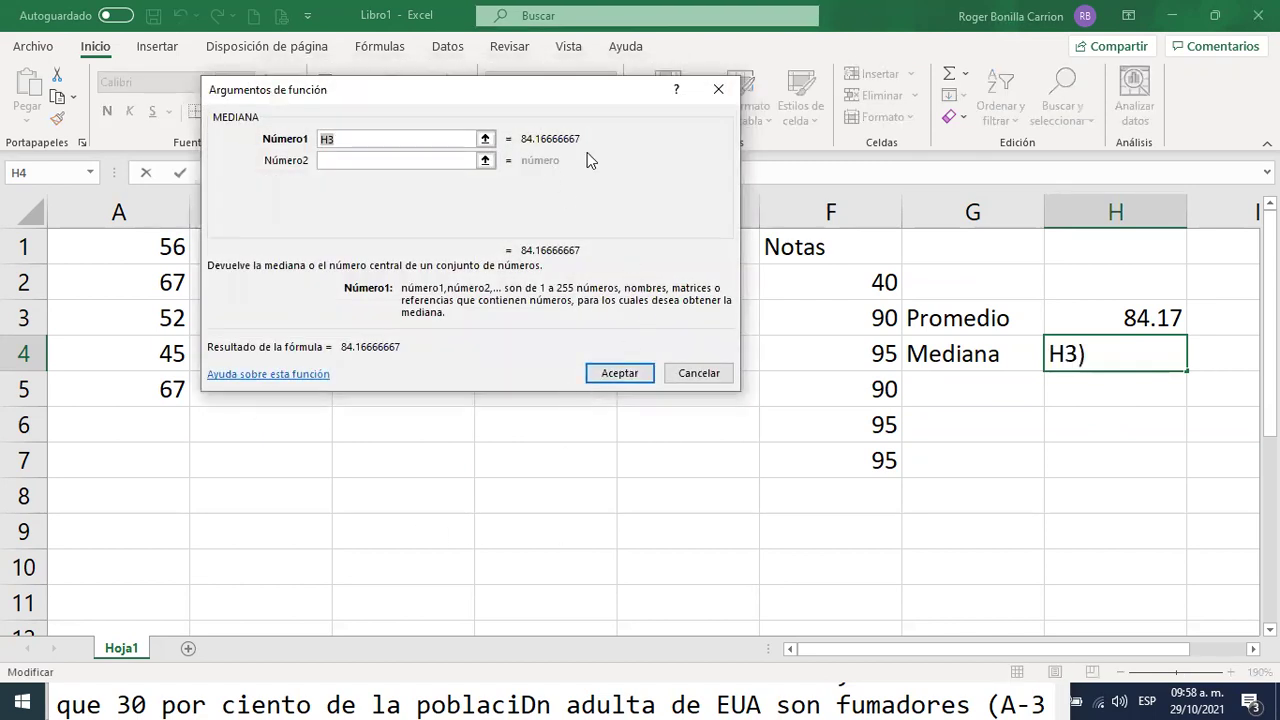
{"action": "left_click_drag", "start_coordinate": [866, 281], "coordinate": [857, 466]}
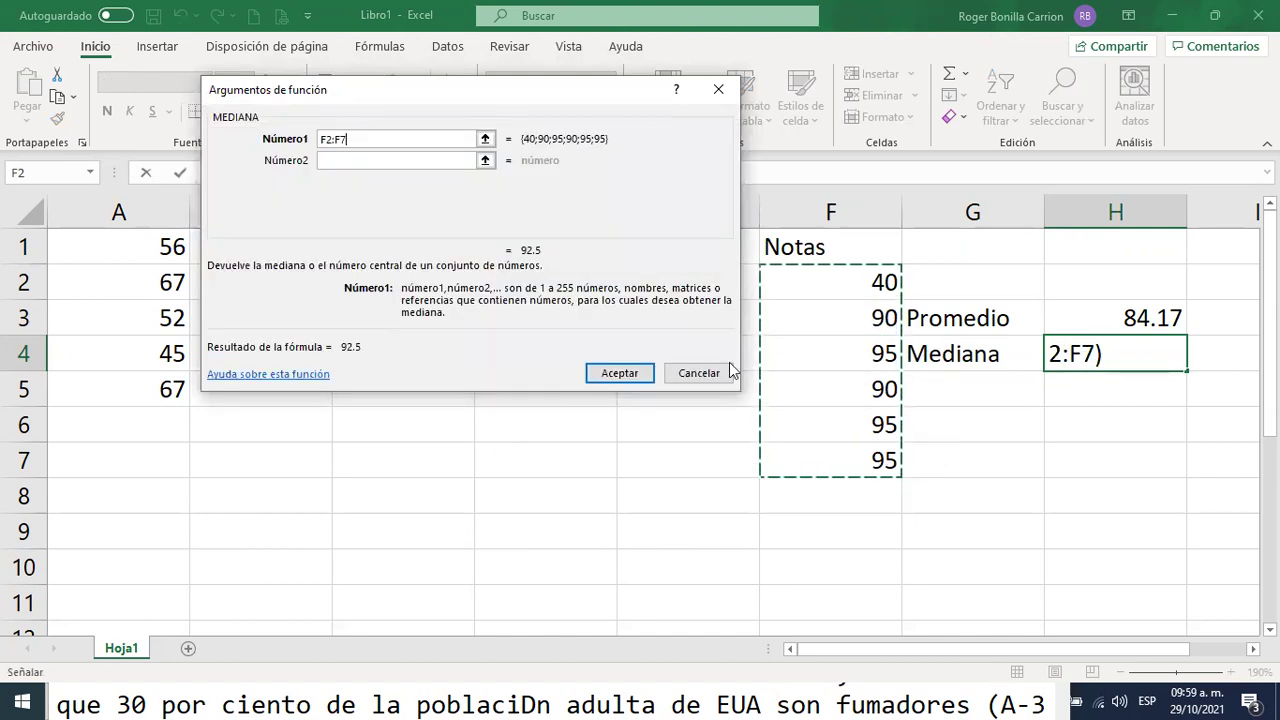
{"action": "left_click", "coordinate": [636, 375]}
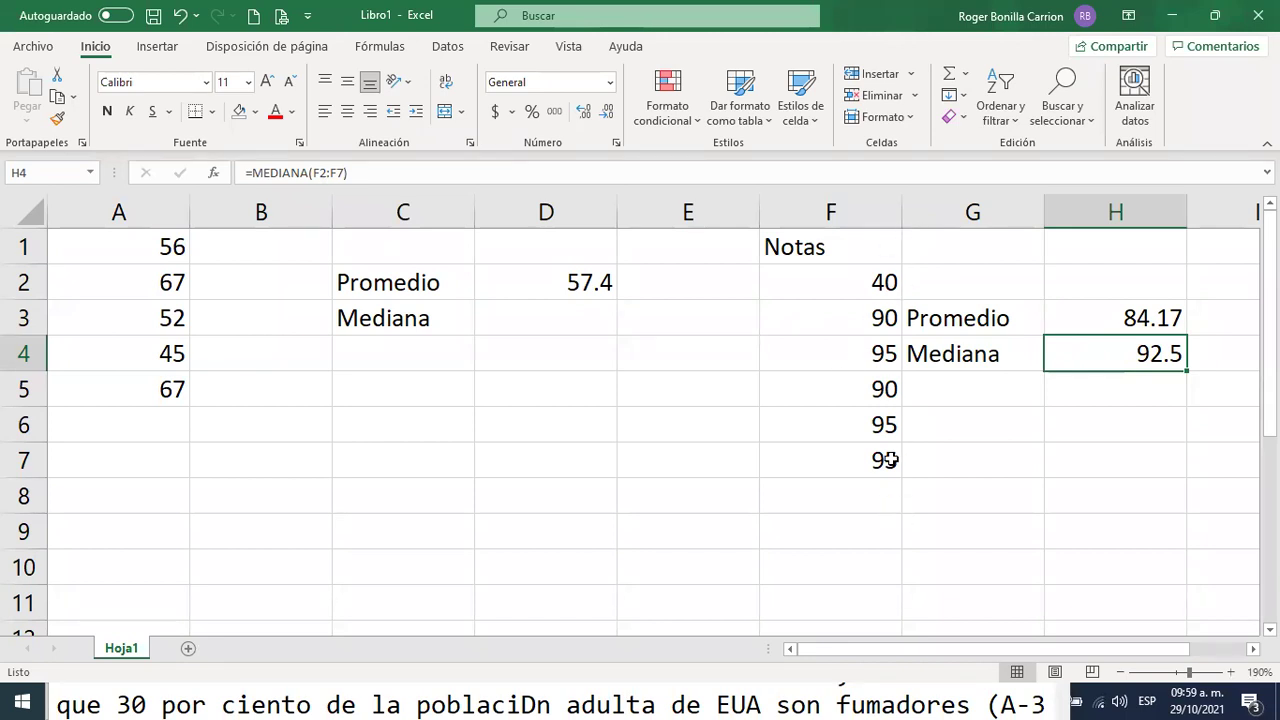
- Go through the individual grades in F2 to F7 and compare their mean in H3 with their median in H4
{"action": "left_click", "coordinate": [878, 283]}
{"action": "left_click", "coordinate": [872, 320]}
{"action": "left_click", "coordinate": [872, 355]}
{"action": "left_click", "coordinate": [877, 389]}
{"action": "left_click", "coordinate": [880, 423]}
{"action": "left_click", "coordinate": [874, 460]}
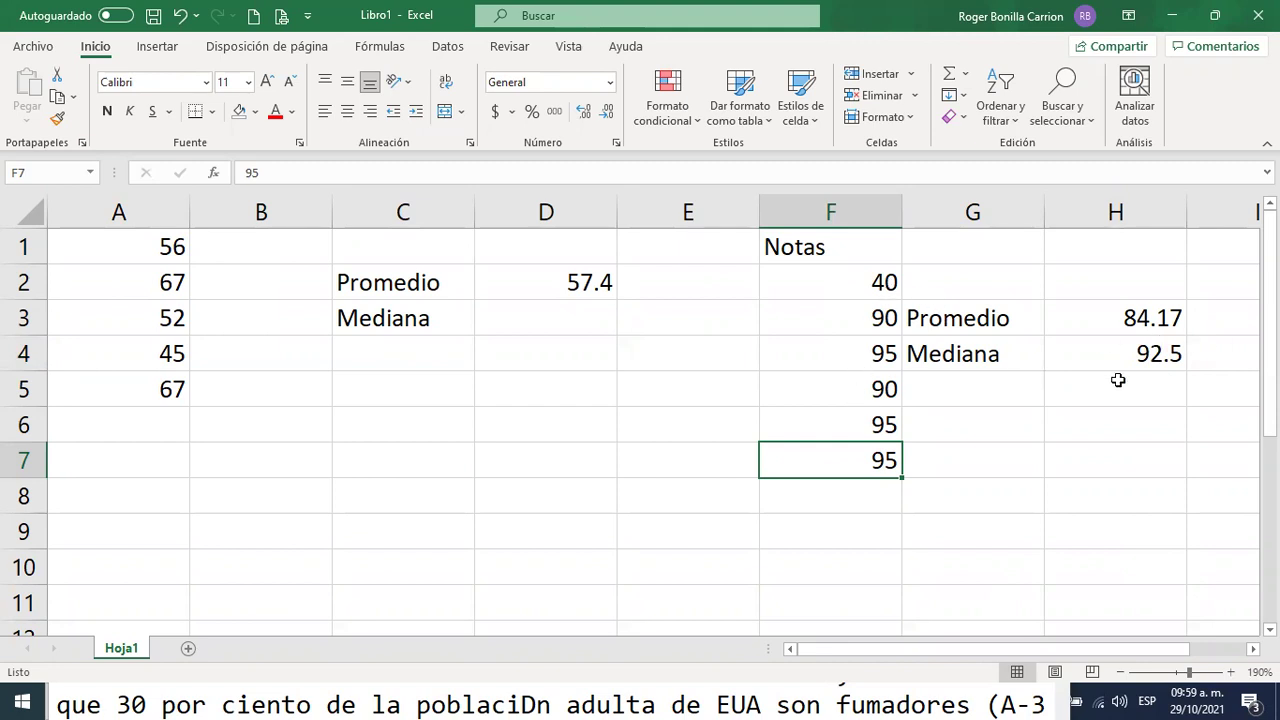
{"action": "left_click", "coordinate": [962, 355]}
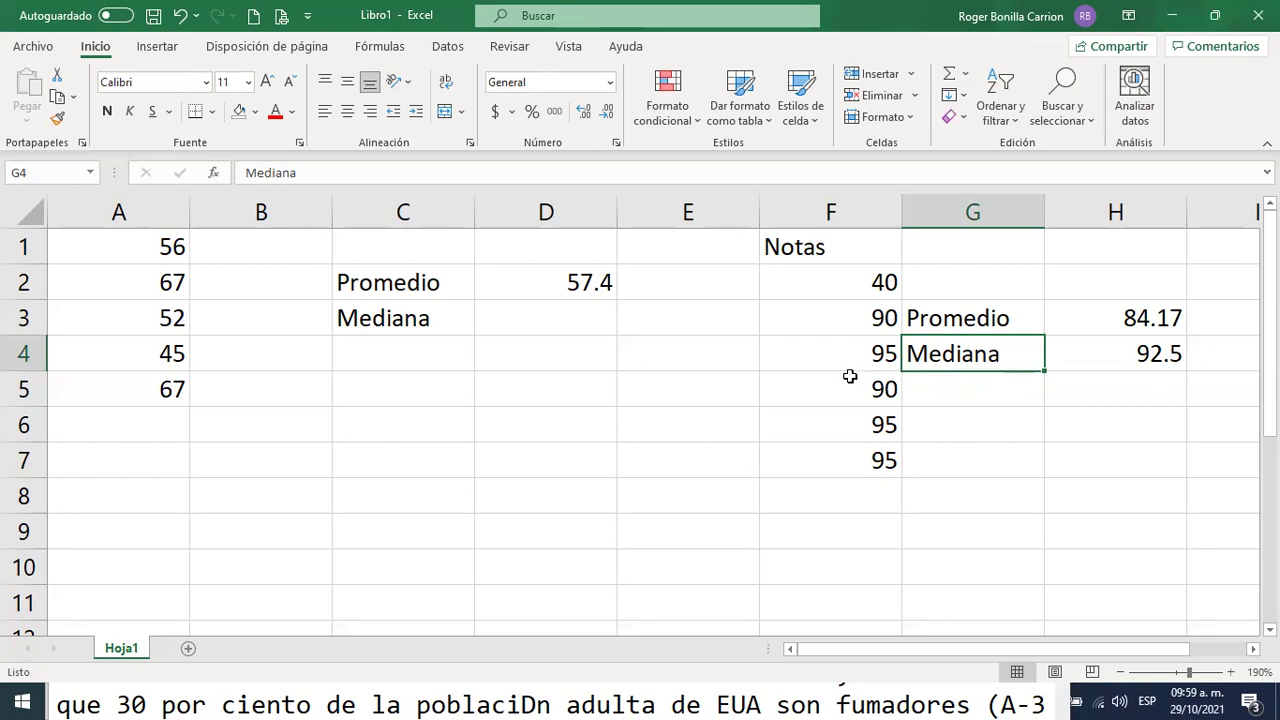
{"action": "left_click", "coordinate": [866, 288]}
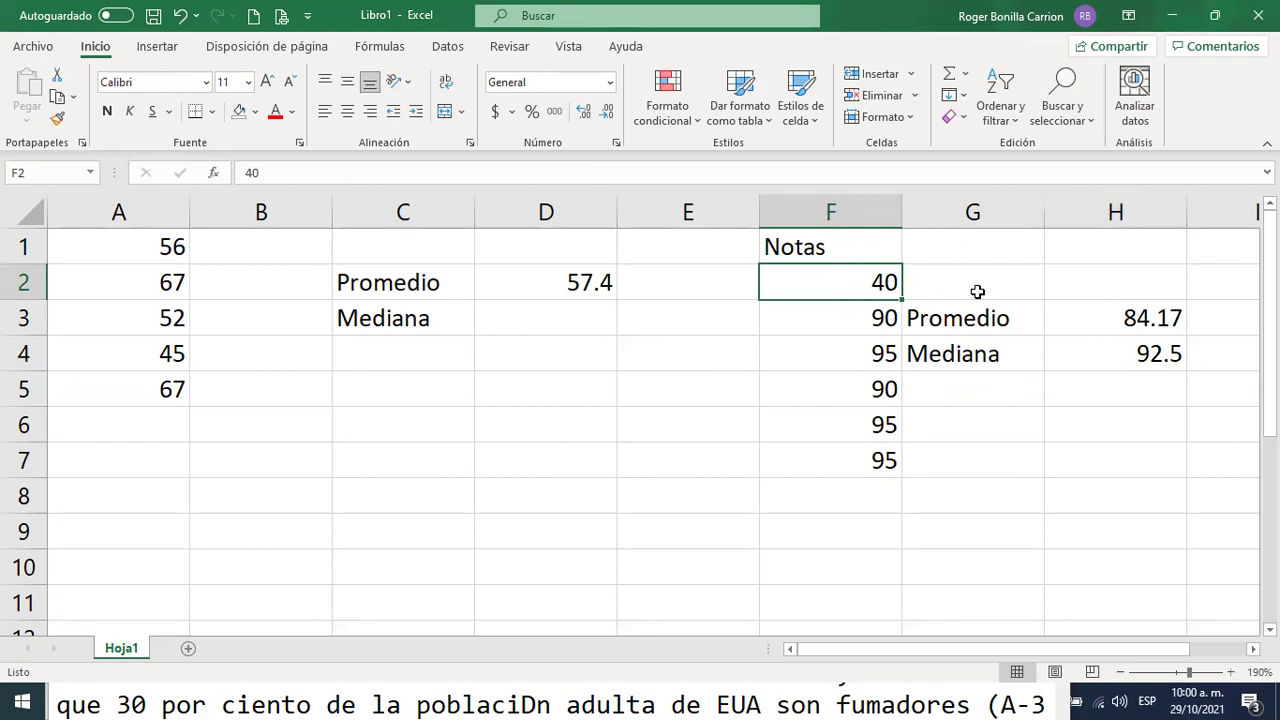
{"action": "left_click", "coordinate": [1165, 330]}
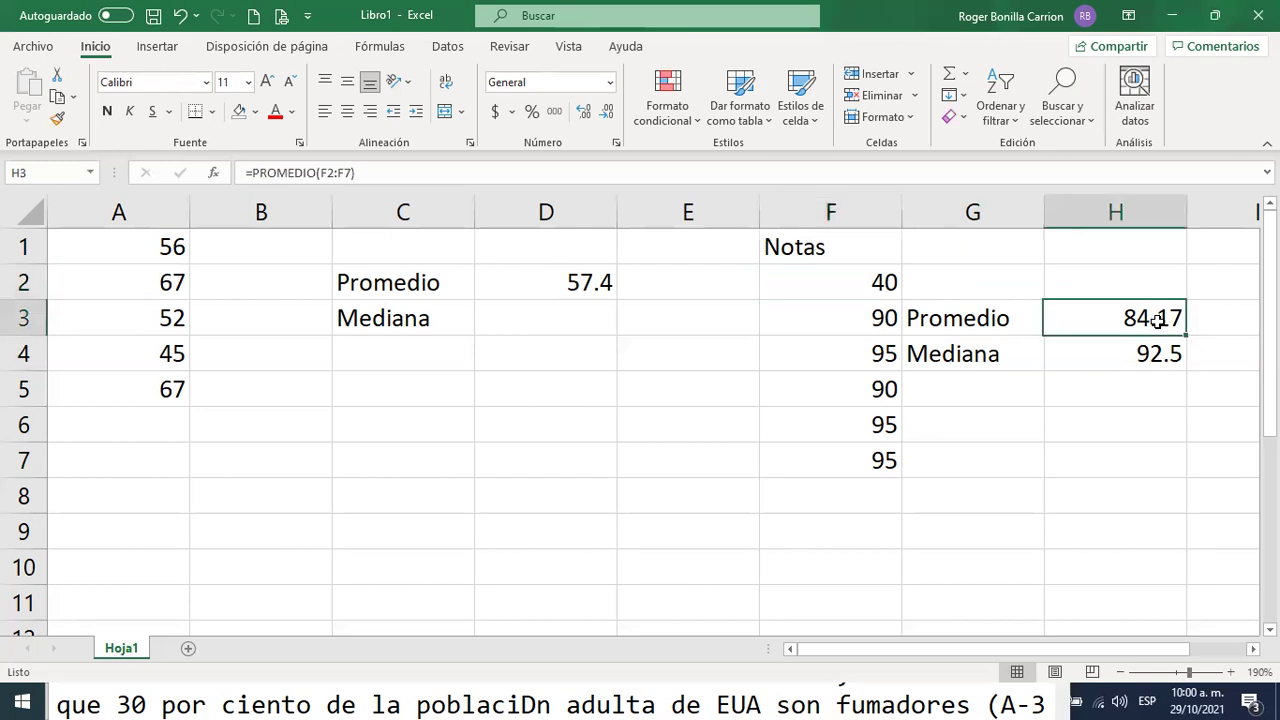
{"action": "left_click", "coordinate": [1142, 360]}
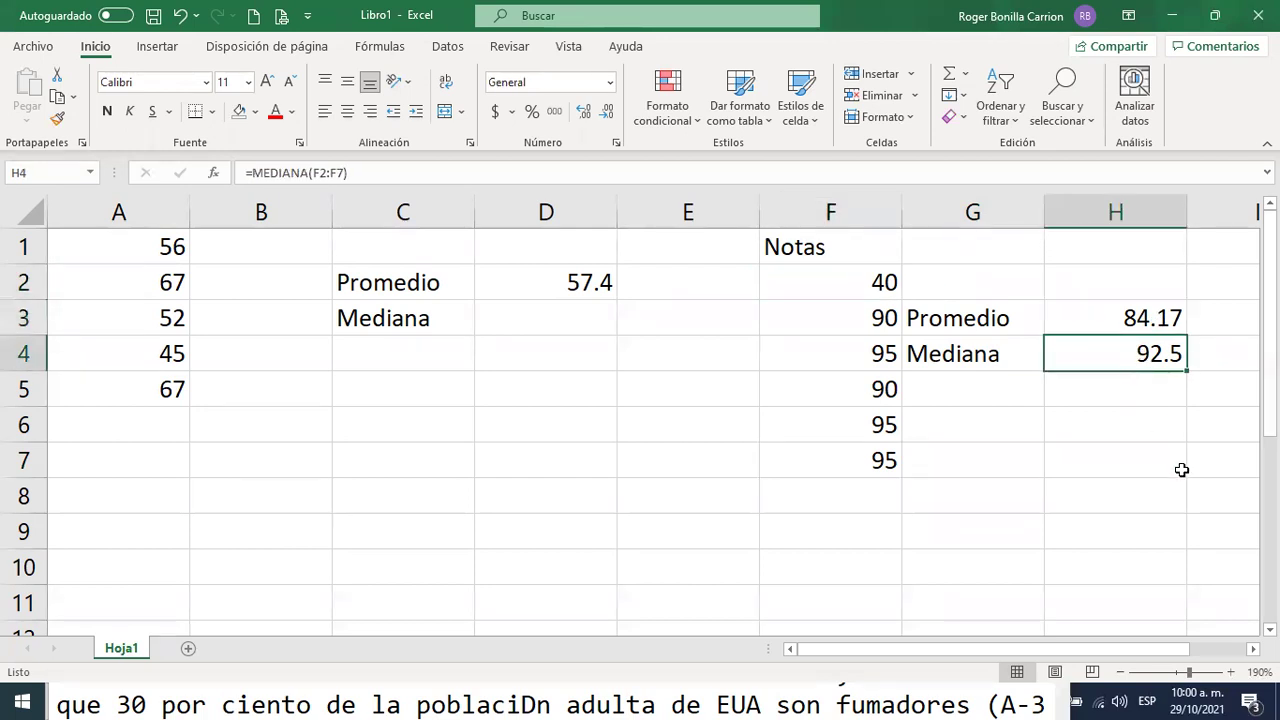
- Switch to the Webster chapter 3 PDF, read on to section C "La moda", and mark its six observations 35, 45, 52, 56, 67, 67
{"action": "key", "text": "alt+Tab"}
{"action": "key", "text": "alt+Tab"}
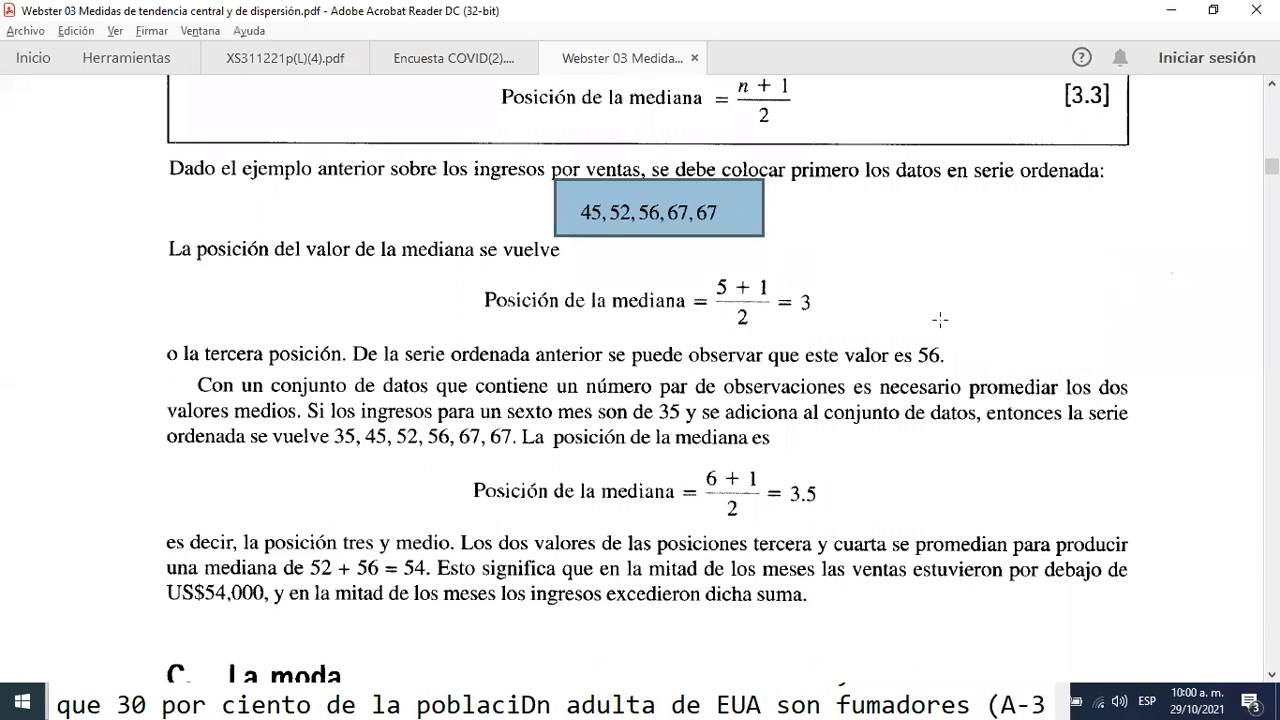
{"action": "scroll", "coordinate": [762, 350], "scroll_direction": "down", "scroll_amount": 3}
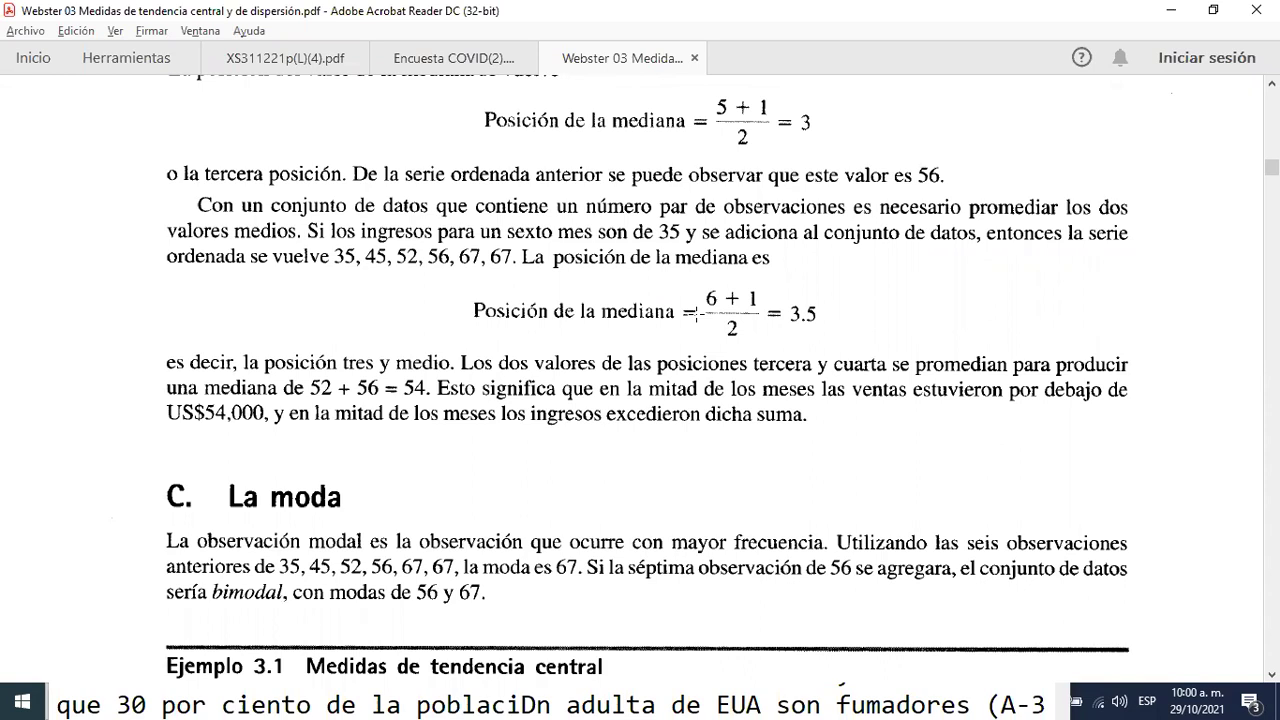
{"action": "scroll", "coordinate": [697, 313], "scroll_direction": "down", "scroll_amount": 5}
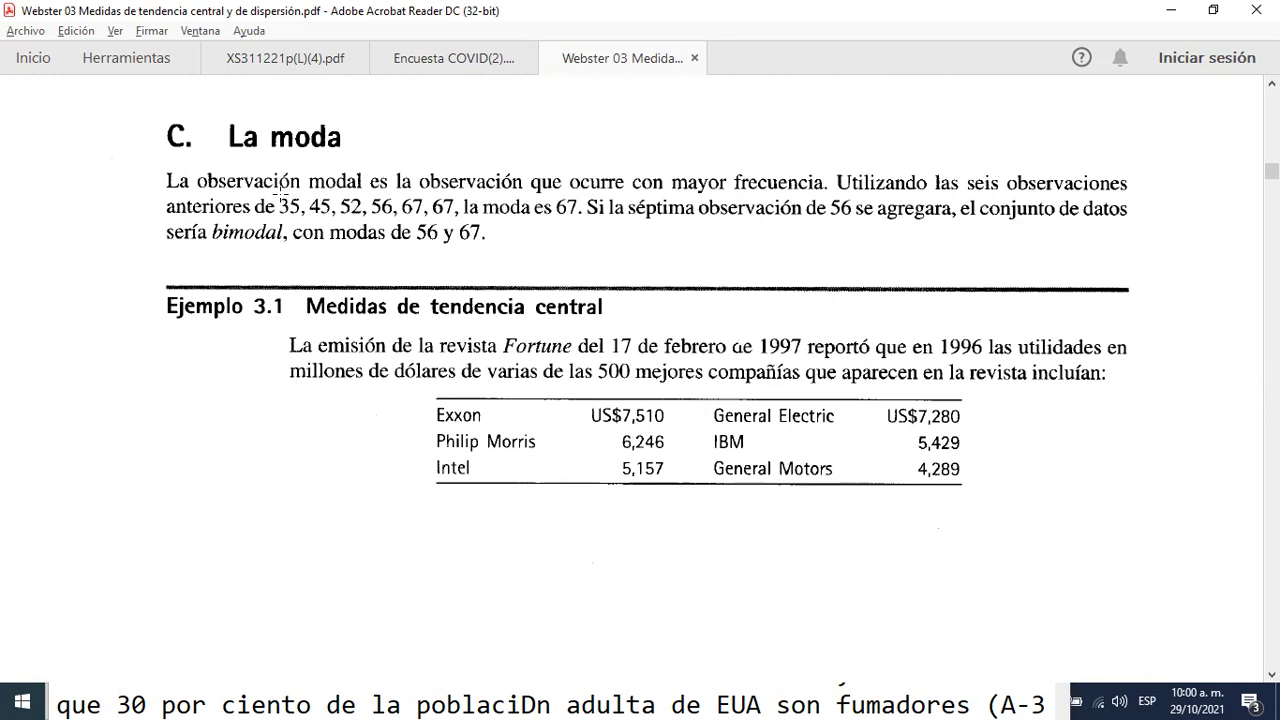
{"action": "left_click_drag", "start_coordinate": [279, 207], "coordinate": [466, 220]}
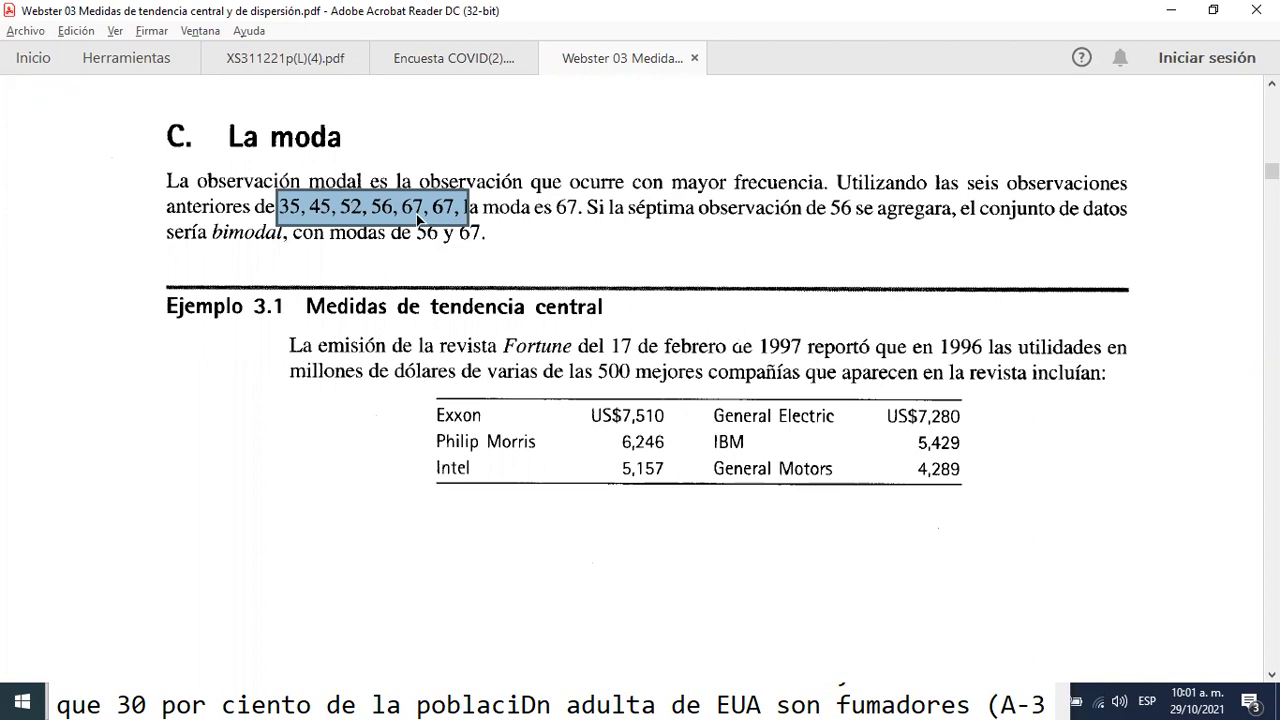
- Switch to the Excel workbook and calculate the median of A1:A5 in cell D3 with the MEDIANA function
{"action": "key", "text": "alt+Tab"}
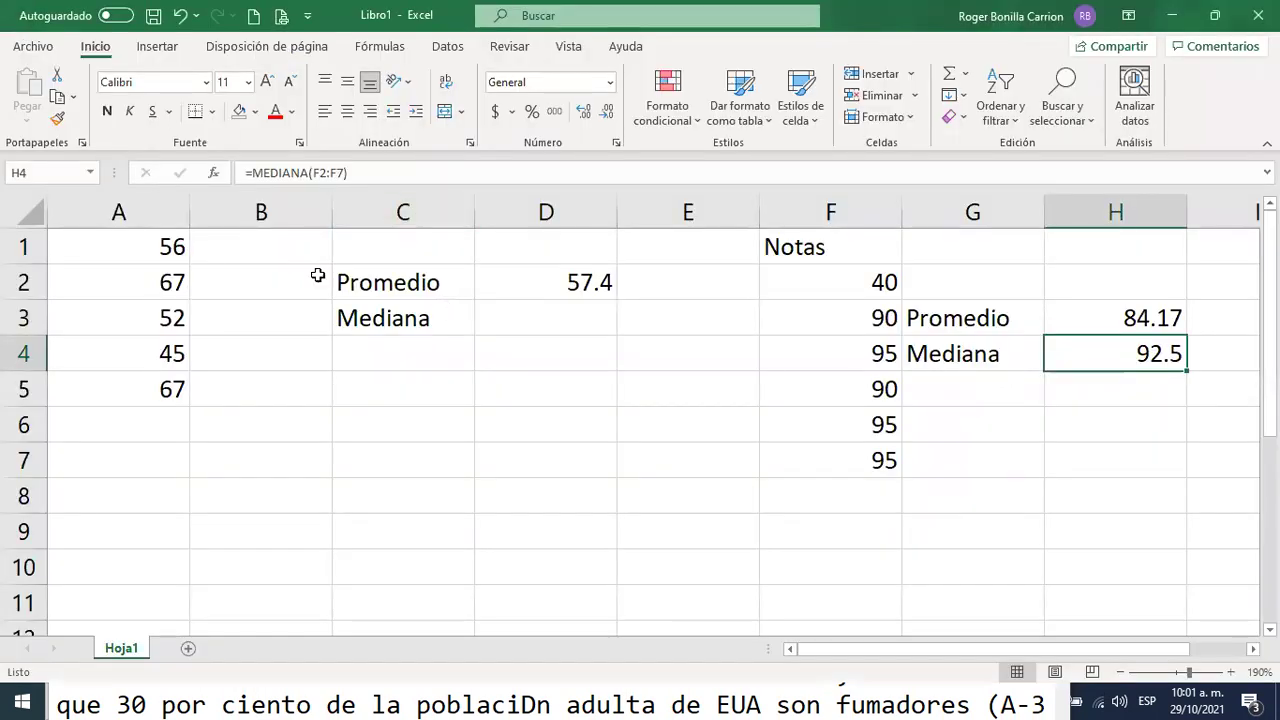
{"action": "left_click", "coordinate": [530, 340]}
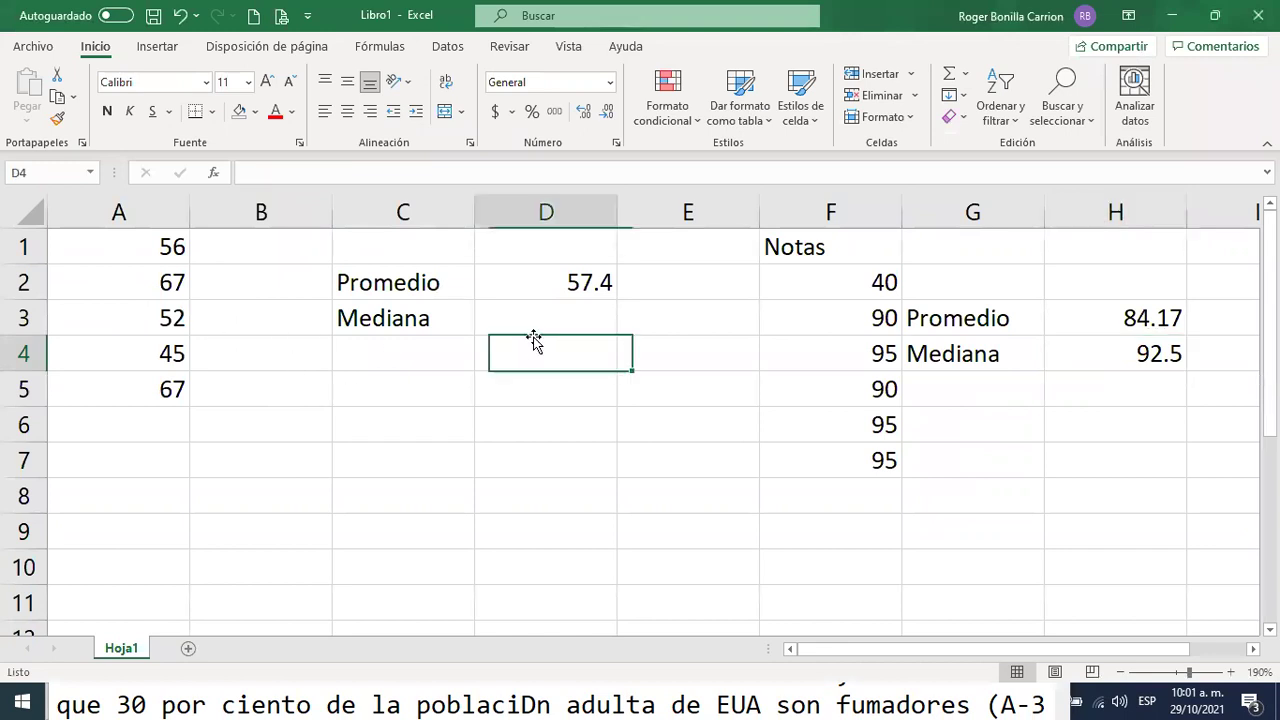
{"action": "left_click", "coordinate": [510, 312]}
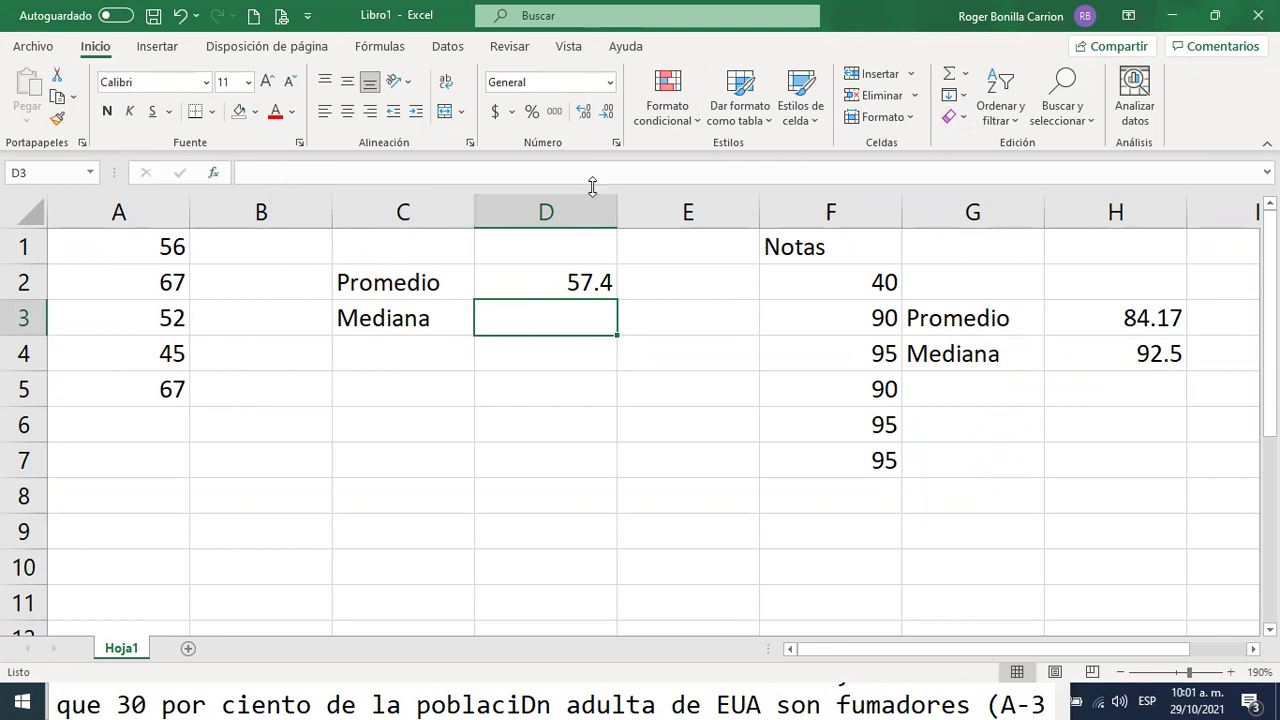
{"action": "left_click", "coordinate": [214, 173]}
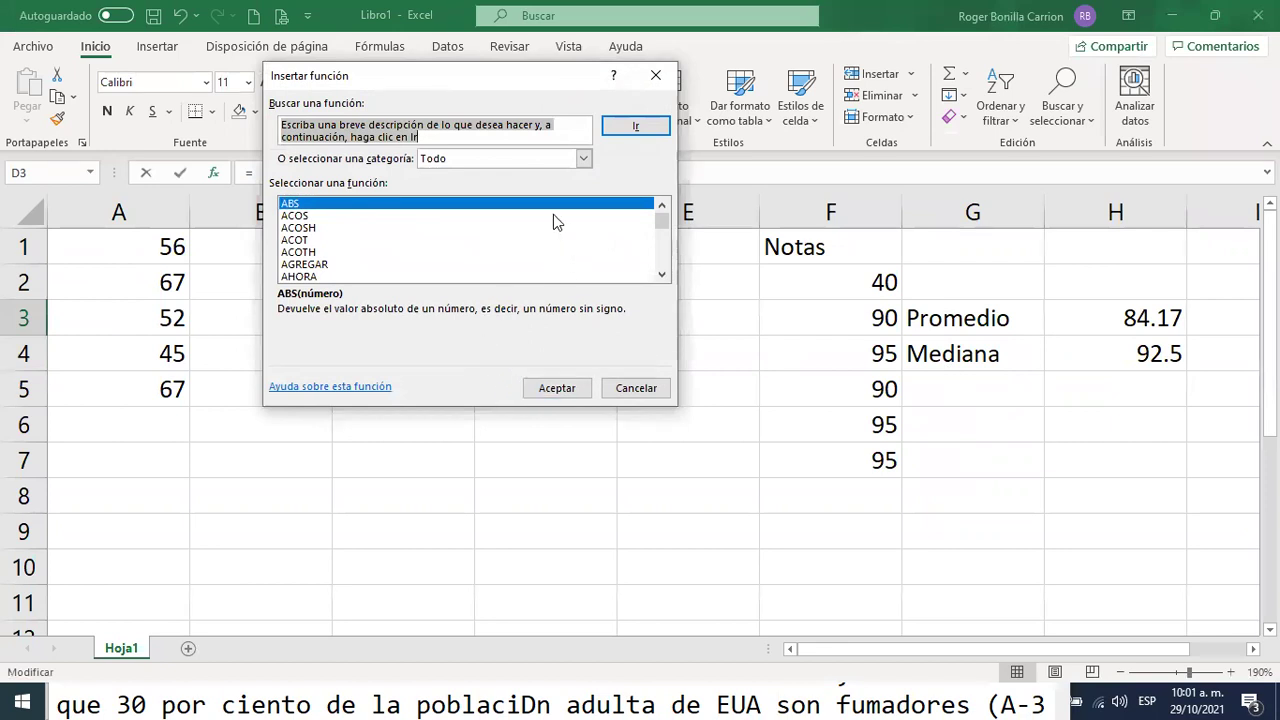
{"action": "left_click", "coordinate": [582, 160]}
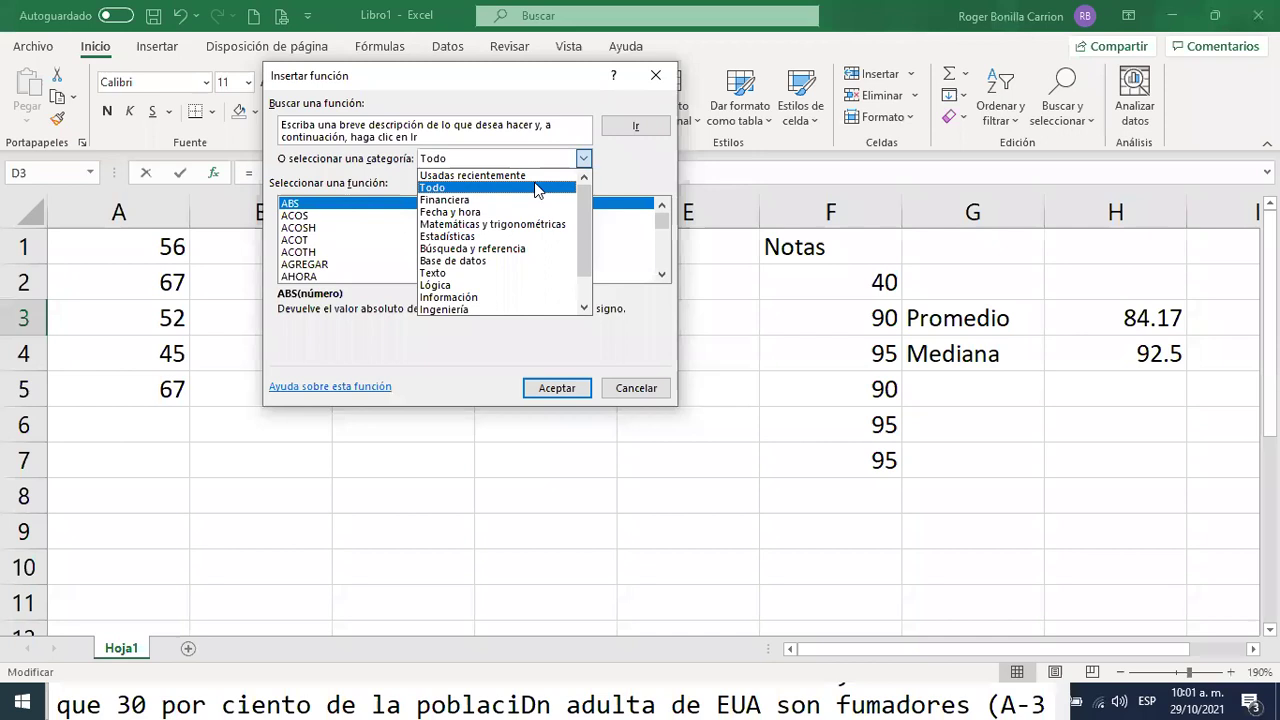
{"action": "left_click", "coordinate": [641, 217]}
{"action": "left_click_drag", "start_coordinate": [661, 219], "coordinate": [662, 254]}
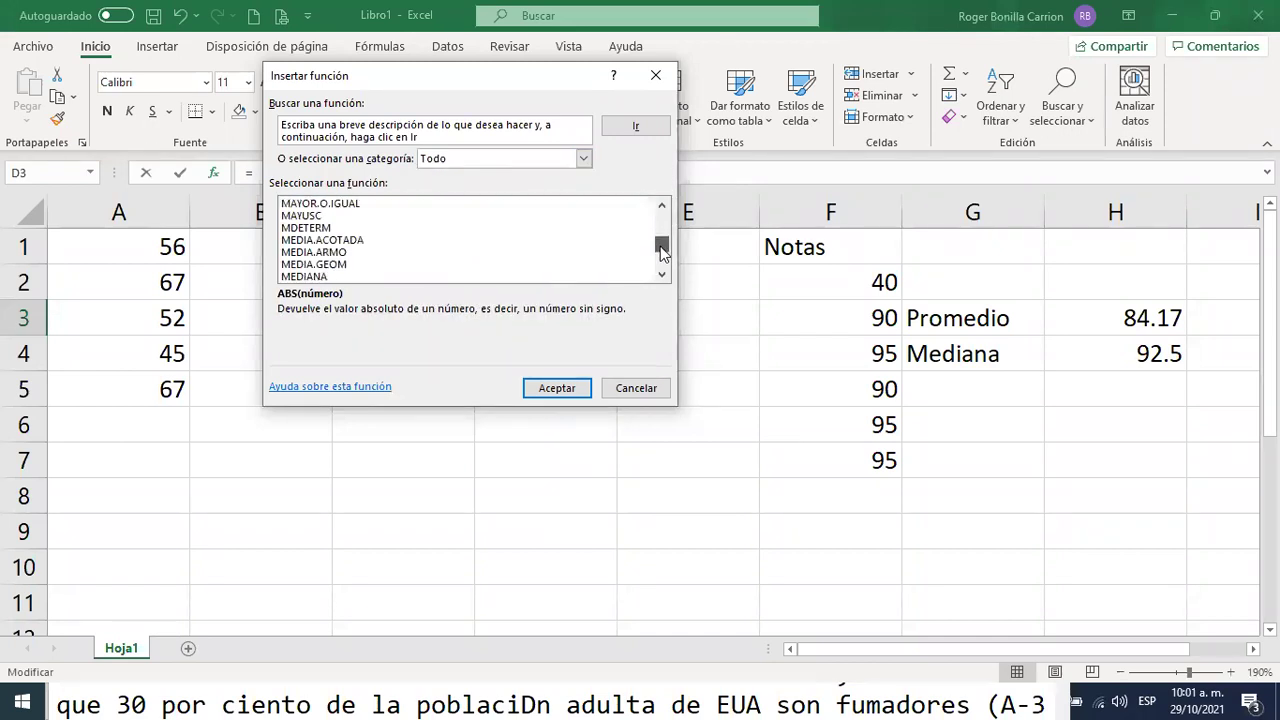
{"action": "left_click", "coordinate": [368, 277]}
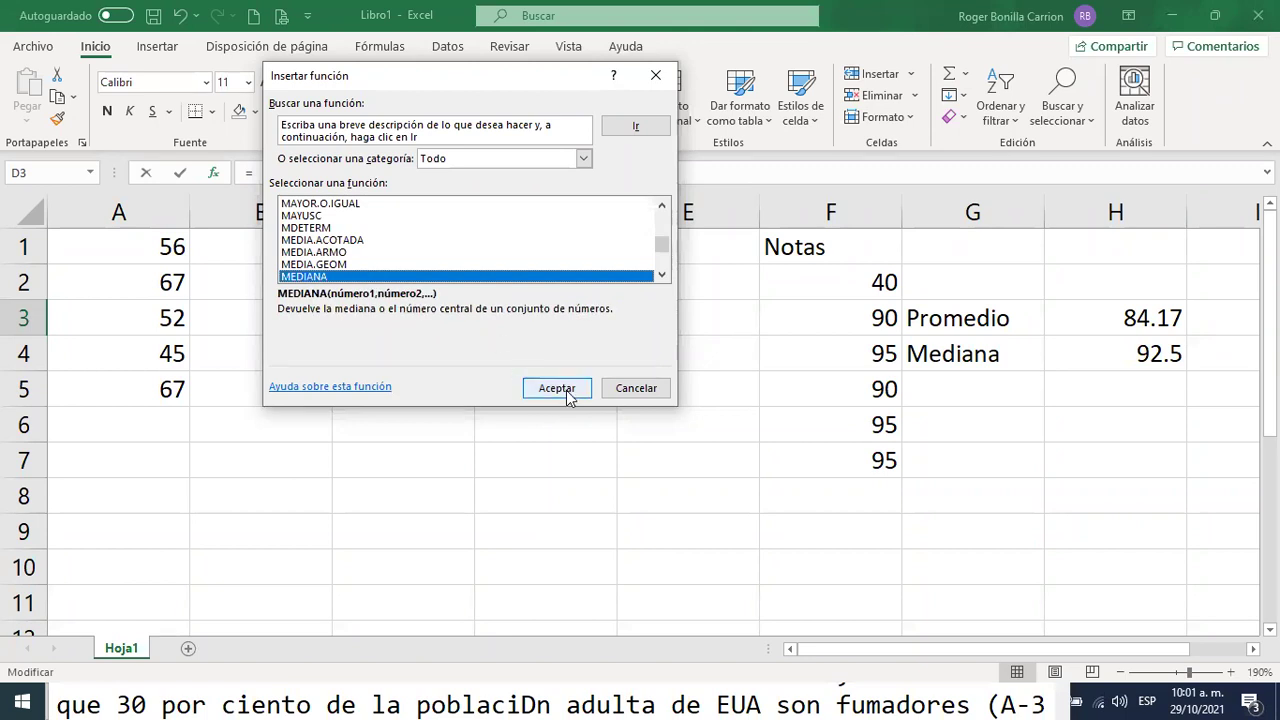
{"action": "left_click", "coordinate": [557, 388]}
{"action": "left_click_drag", "start_coordinate": [166, 247], "coordinate": [157, 389]}
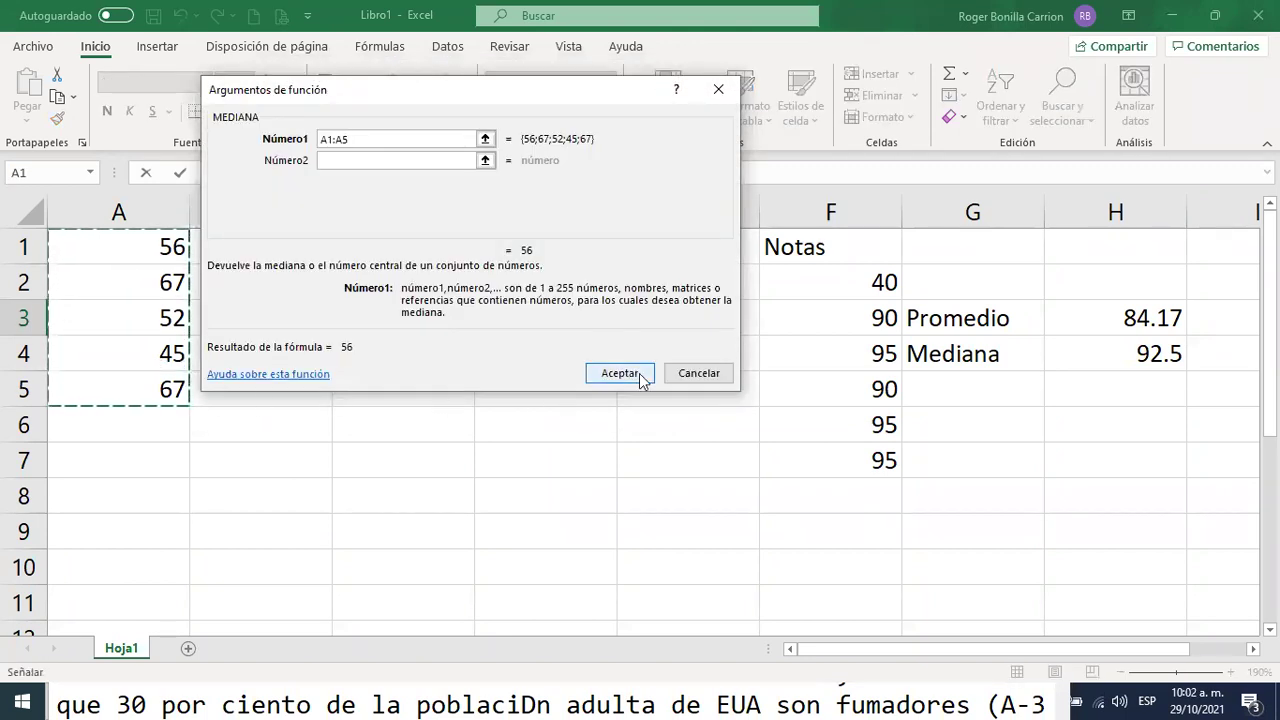
{"action": "left_click", "coordinate": [620, 373]}
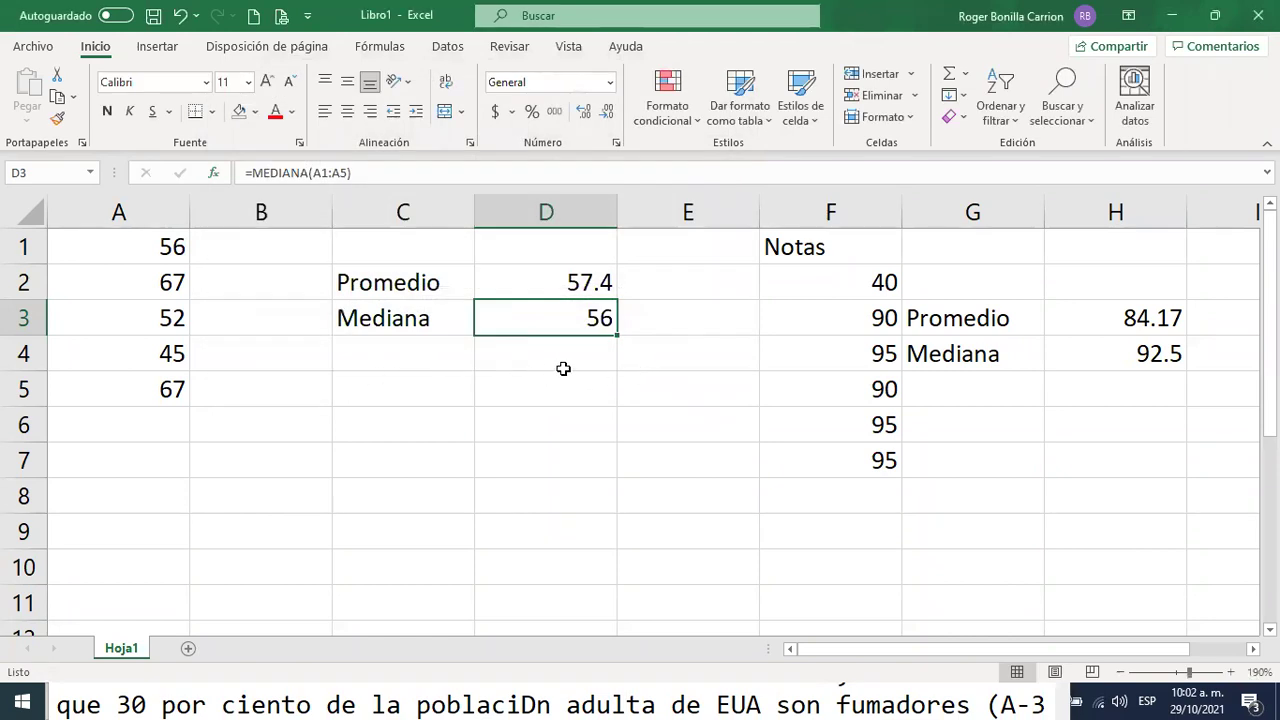
- Label cell C4 "Moda" below the "Mediana" label and point out the matching values in A2 and A5
{"action": "left_click", "coordinate": [390, 349]}
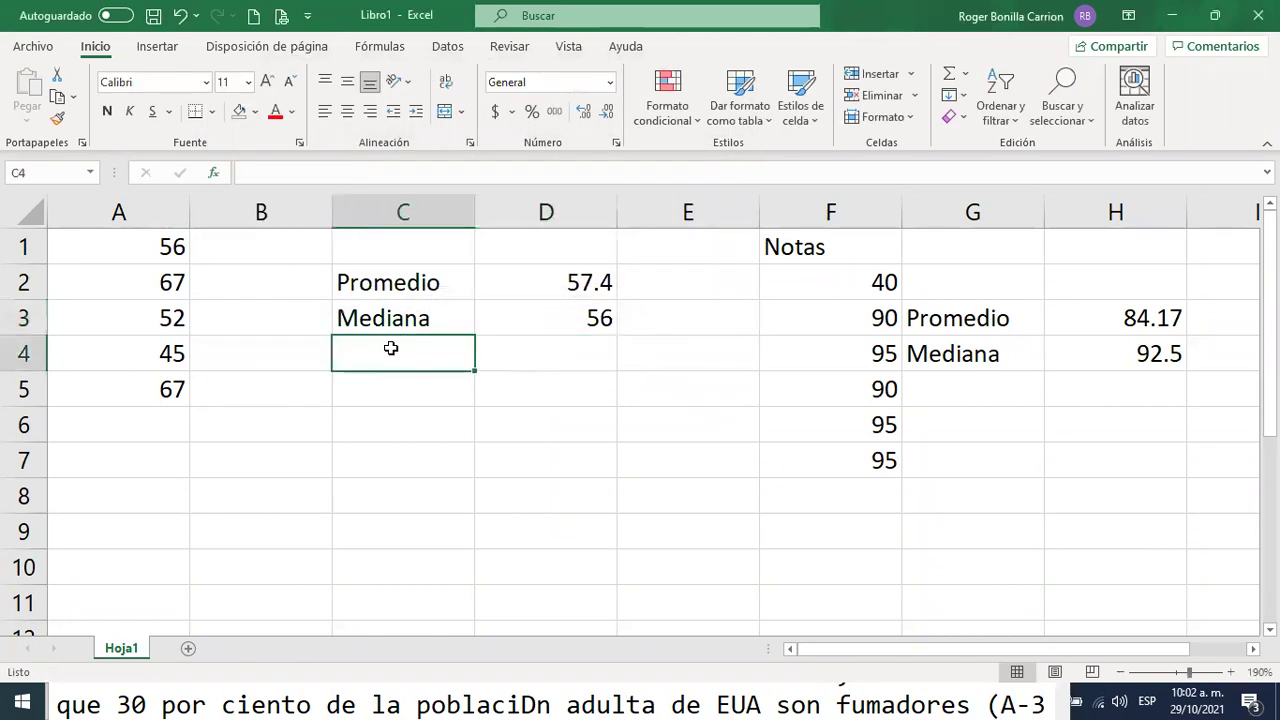
{"action": "type", "text": "Moda"}
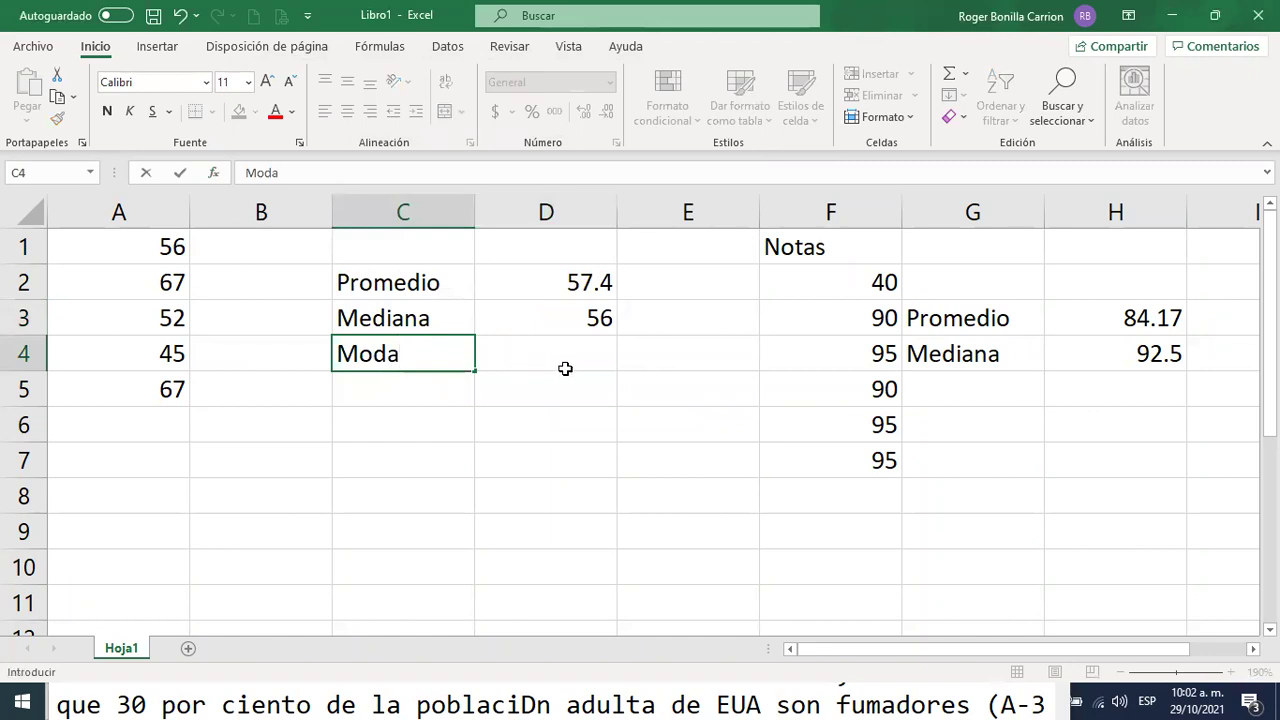
{"action": "left_click", "coordinate": [566, 370]}
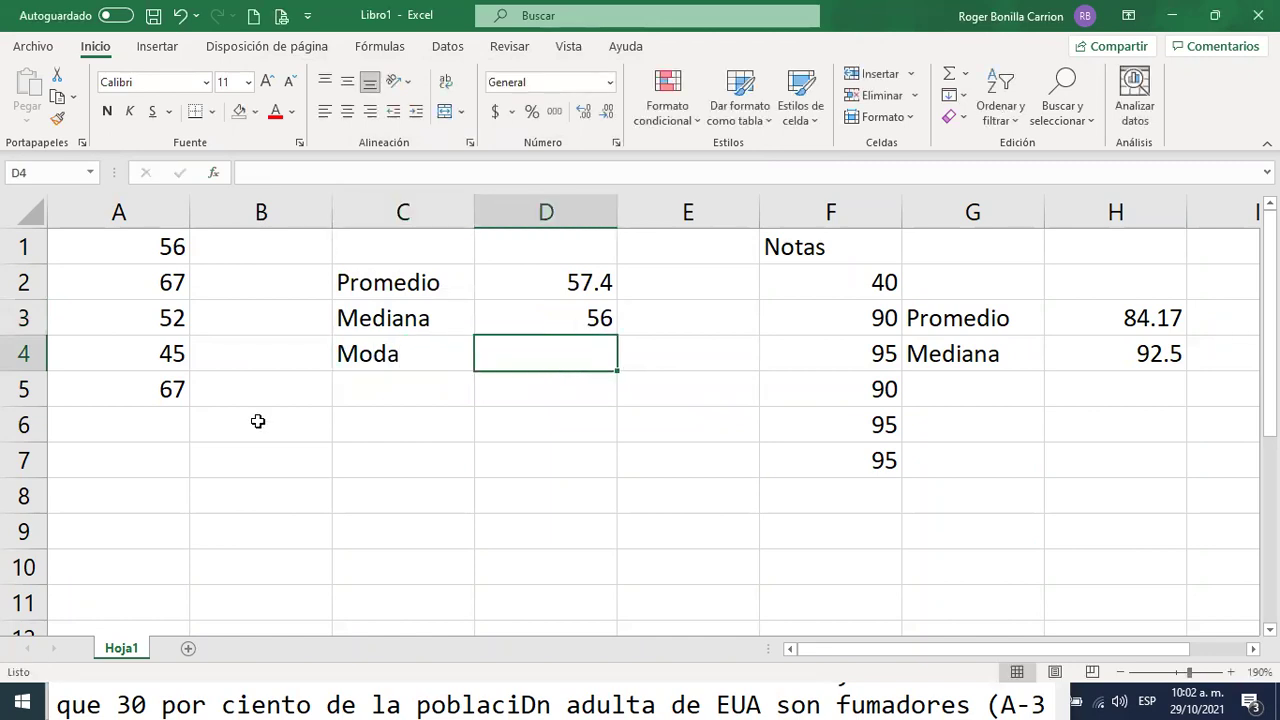
{"action": "left_click", "coordinate": [177, 291]}
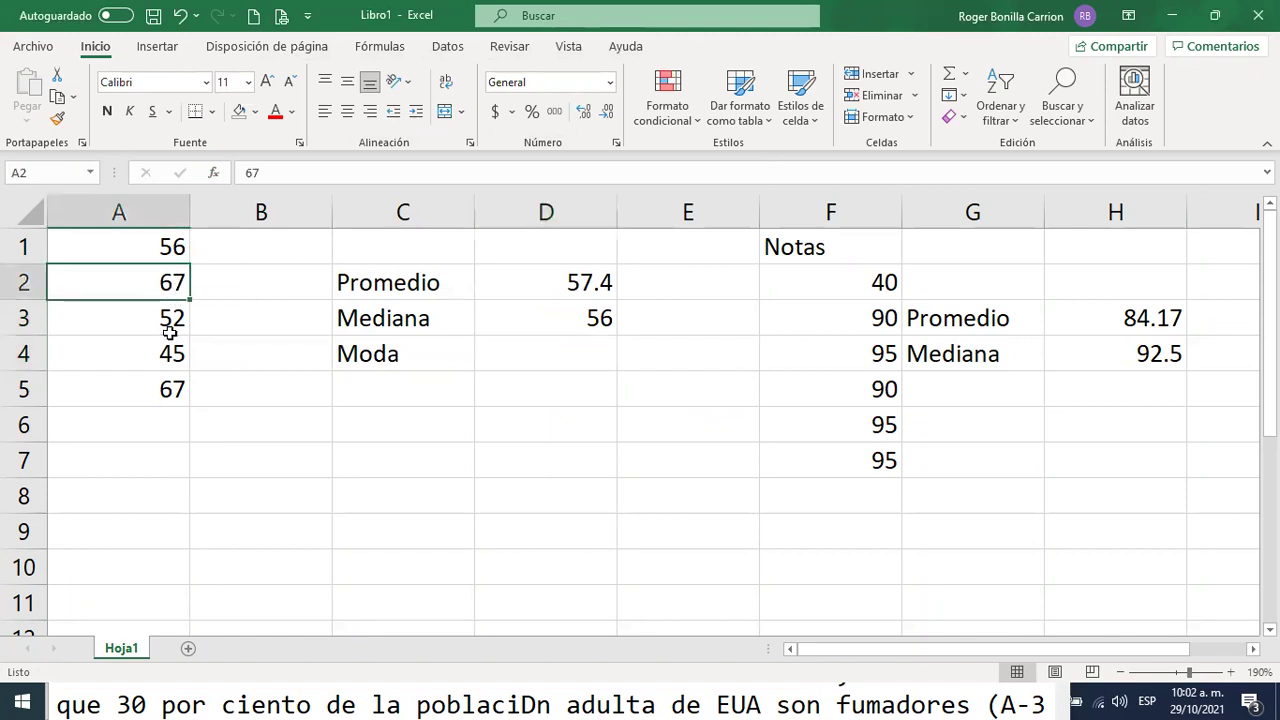
{"action": "left_click", "coordinate": [163, 388]}
- Calculate the mode of A1:A5 in cell D4 with the MODA function
{"action": "left_click", "coordinate": [514, 354]}
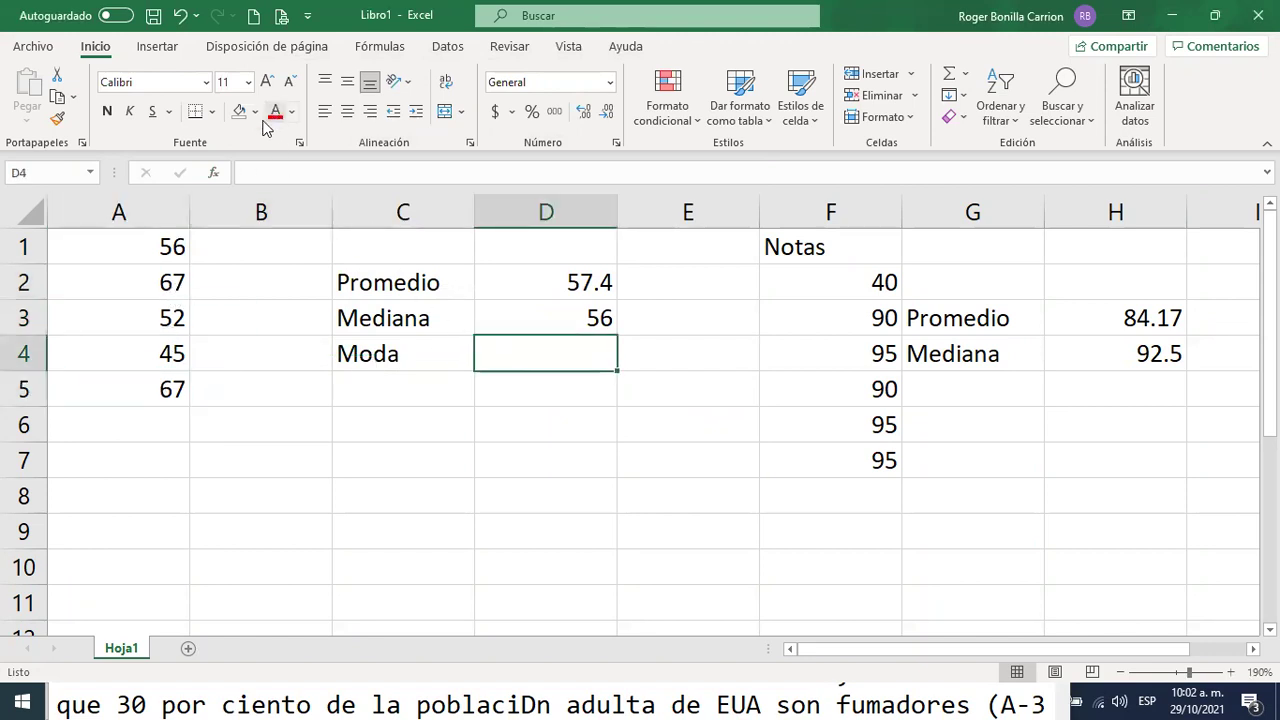
{"action": "left_click", "coordinate": [213, 172]}
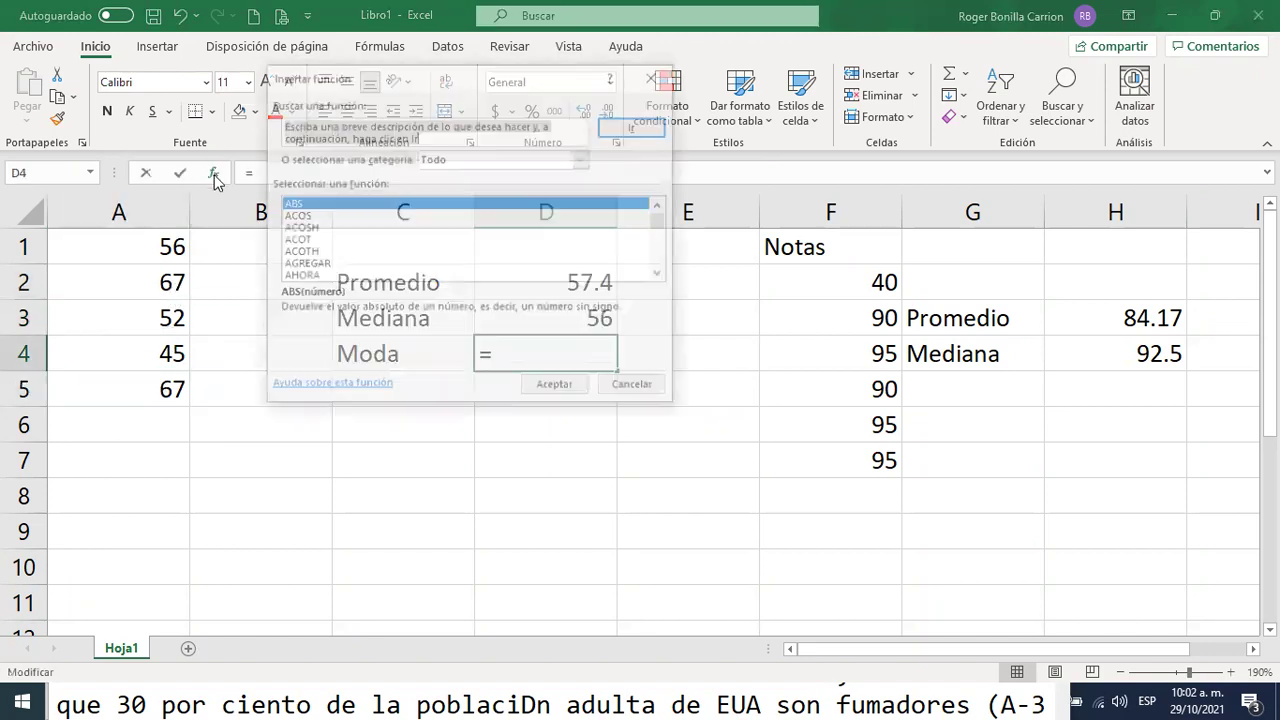
{"action": "left_click", "coordinate": [661, 276]}
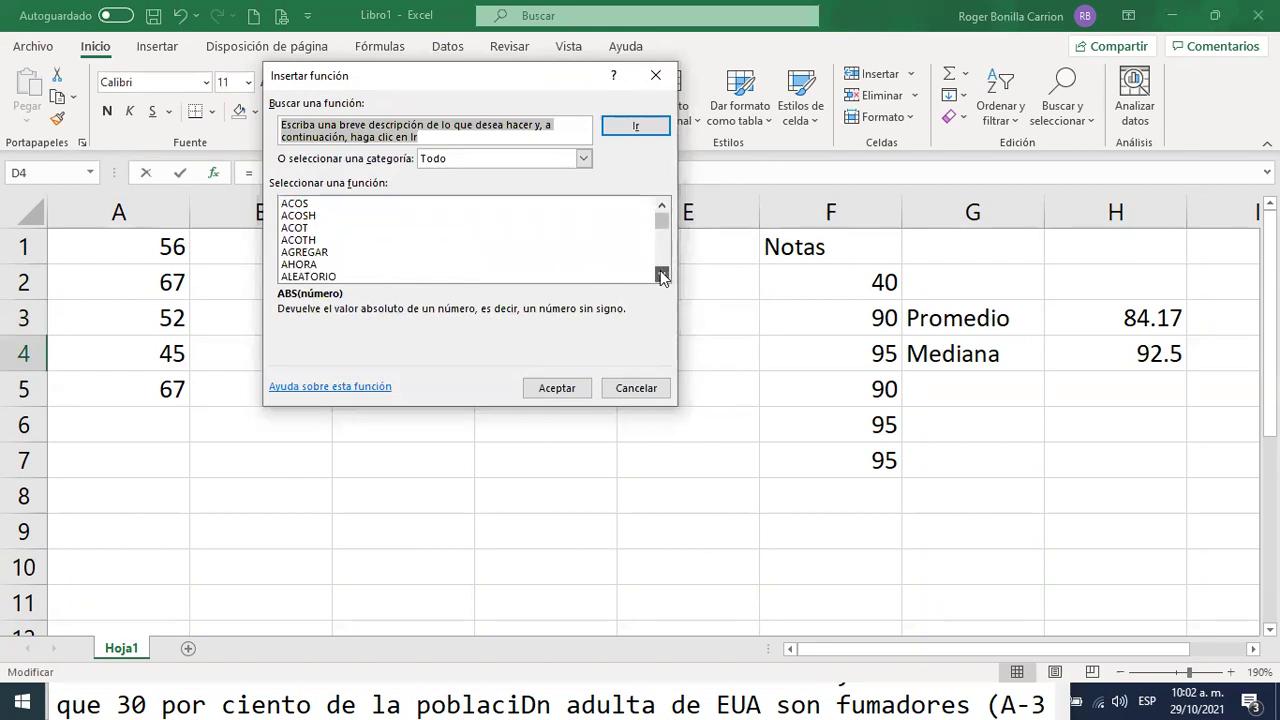
{"action": "mouse_move", "coordinate": [661, 276]}
{"action": "left_mouse_down"}
{"action": "mouse_move", "coordinate": [666, 236]}
{"action": "mouse_move", "coordinate": [666, 281]}
{"action": "left_mouse_up"}
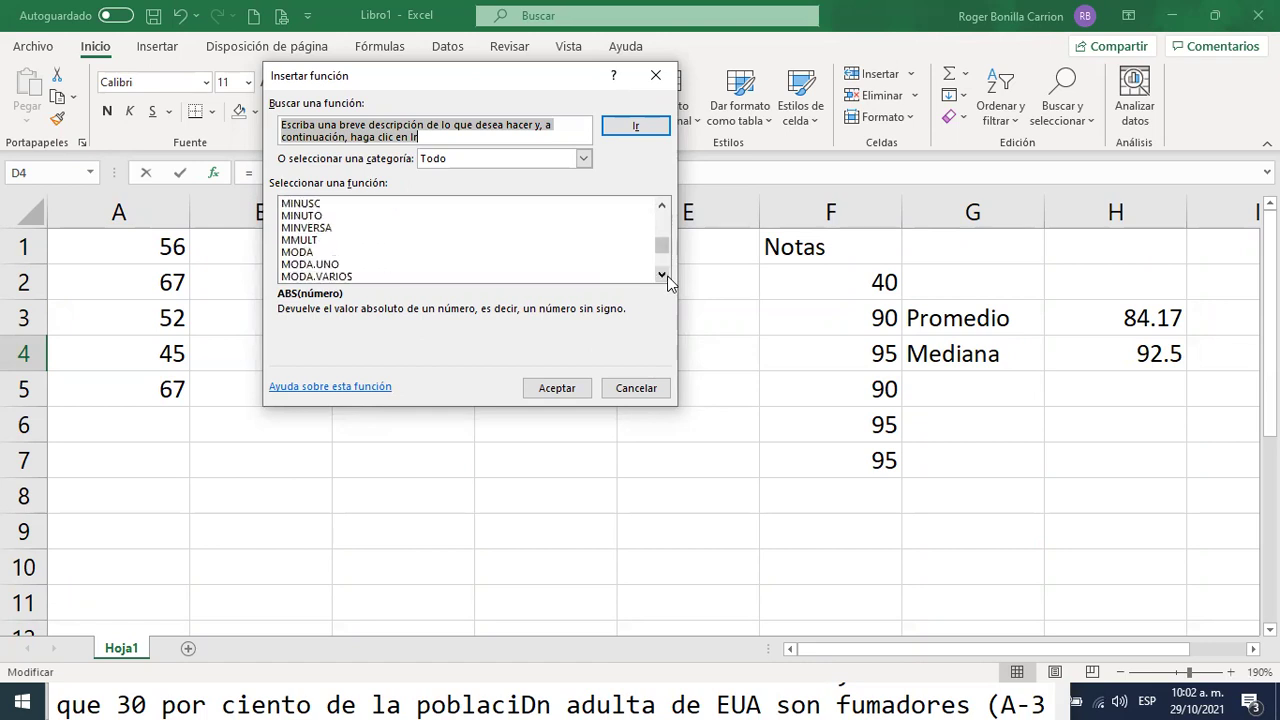
{"action": "left_click", "coordinate": [310, 253]}
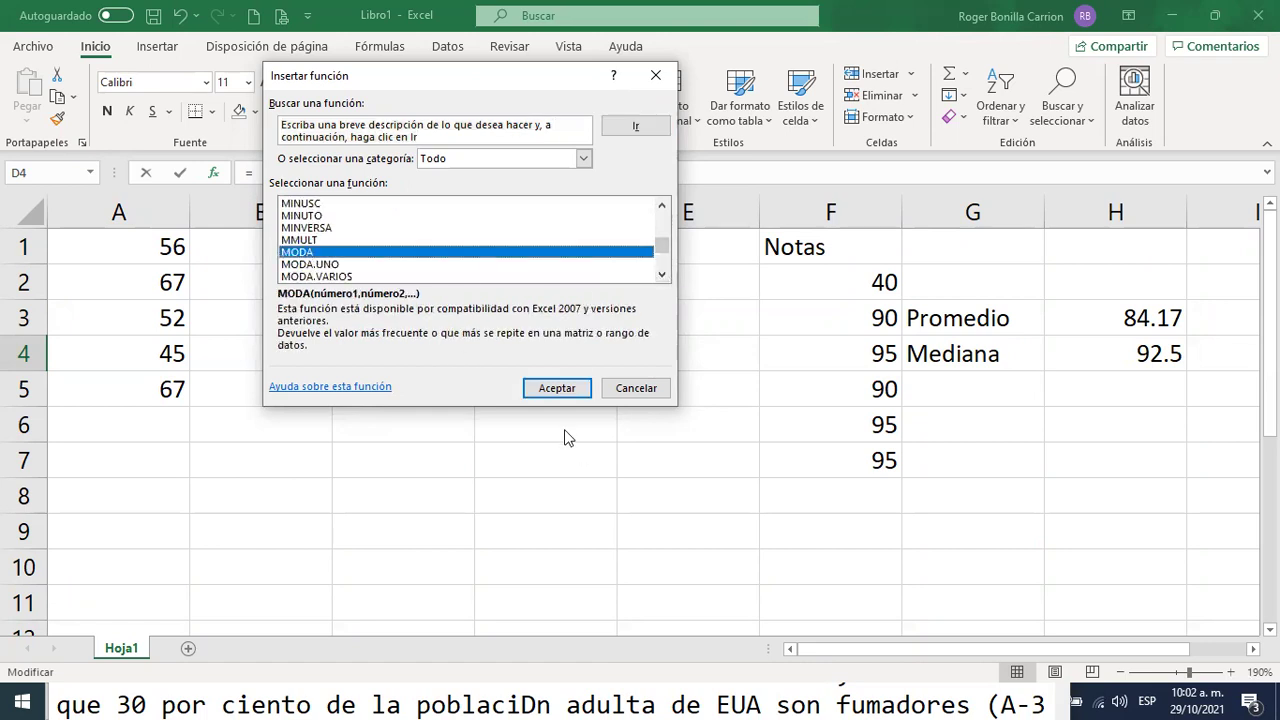
{"action": "left_click", "coordinate": [560, 390]}
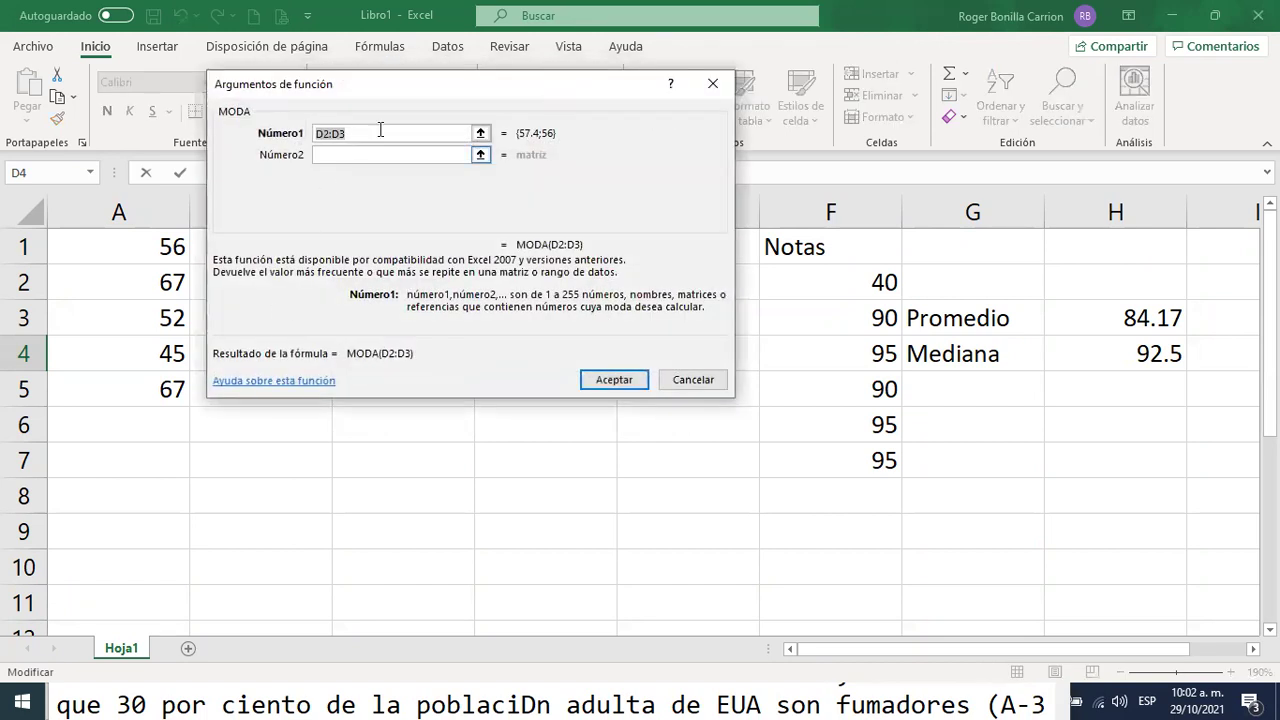
{"action": "left_click_drag", "start_coordinate": [401, 90], "coordinate": [931, 209]}
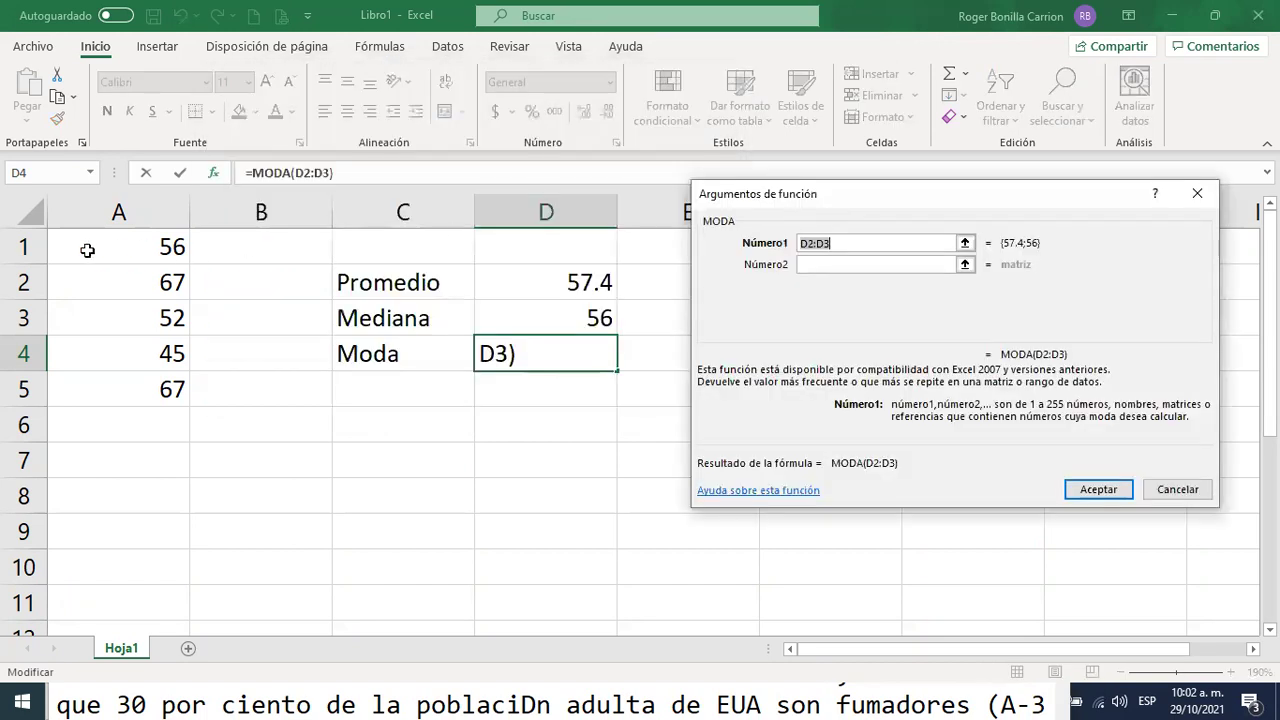
{"action": "left_click_drag", "start_coordinate": [120, 245], "coordinate": [156, 388]}
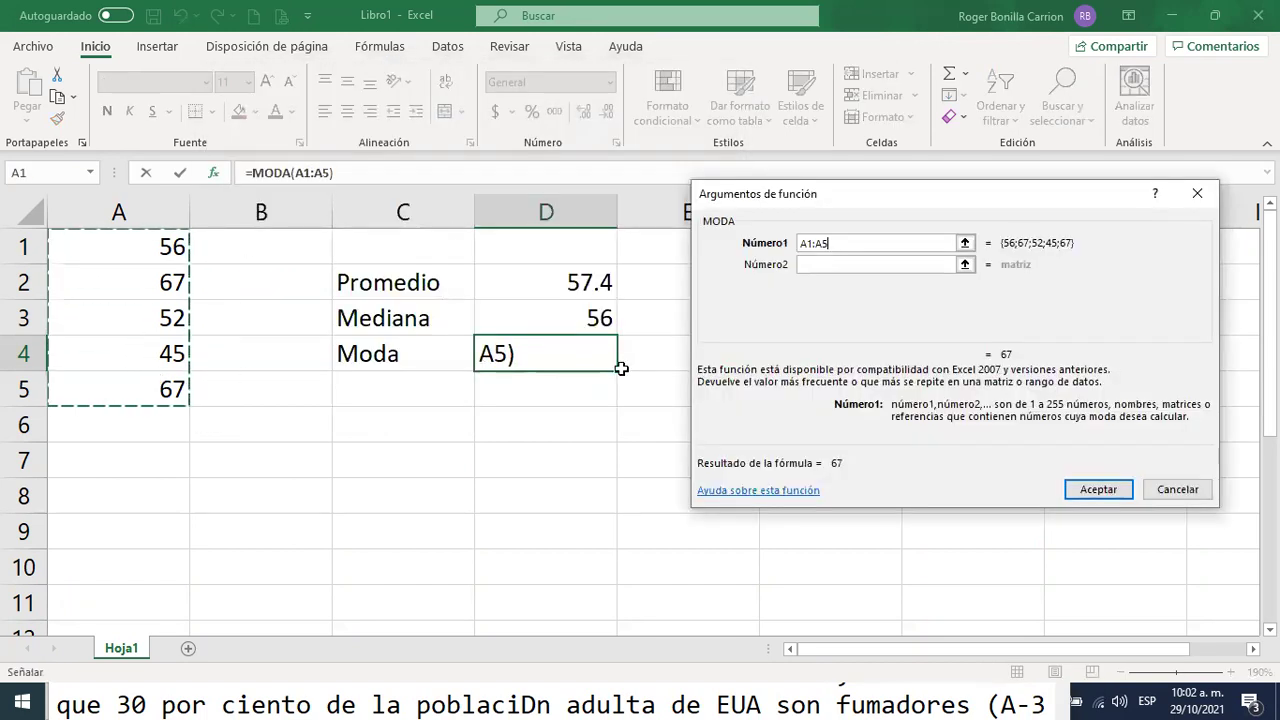
{"action": "left_click", "coordinate": [1094, 490]}
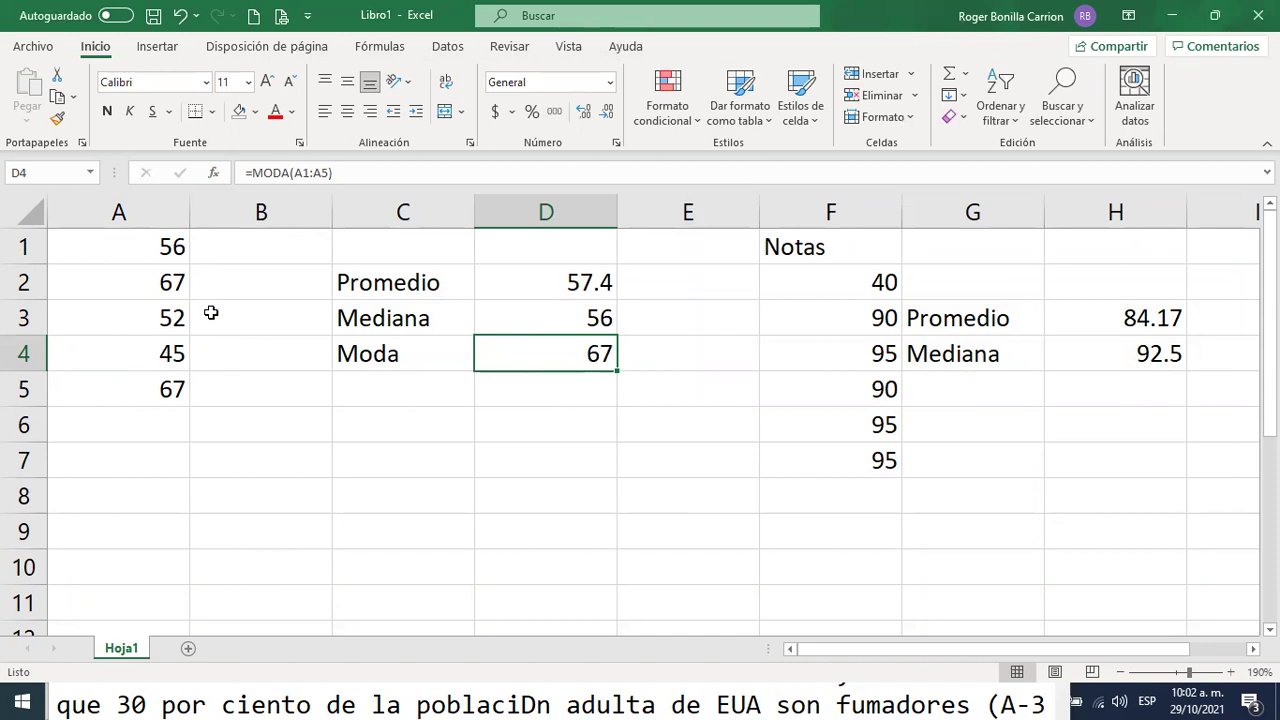
- Compare the values in A2 and A5 with the mode in D4
{"action": "left_click", "coordinate": [168, 292]}
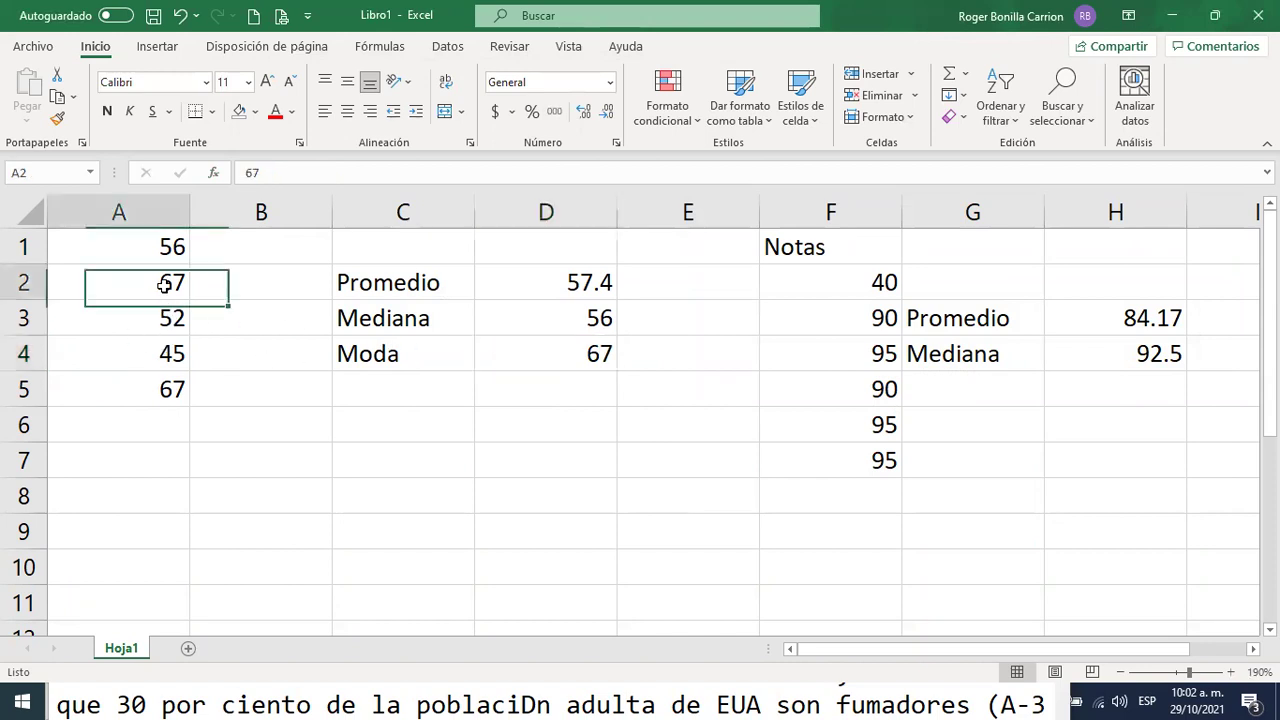
{"action": "left_click", "coordinate": [168, 386]}
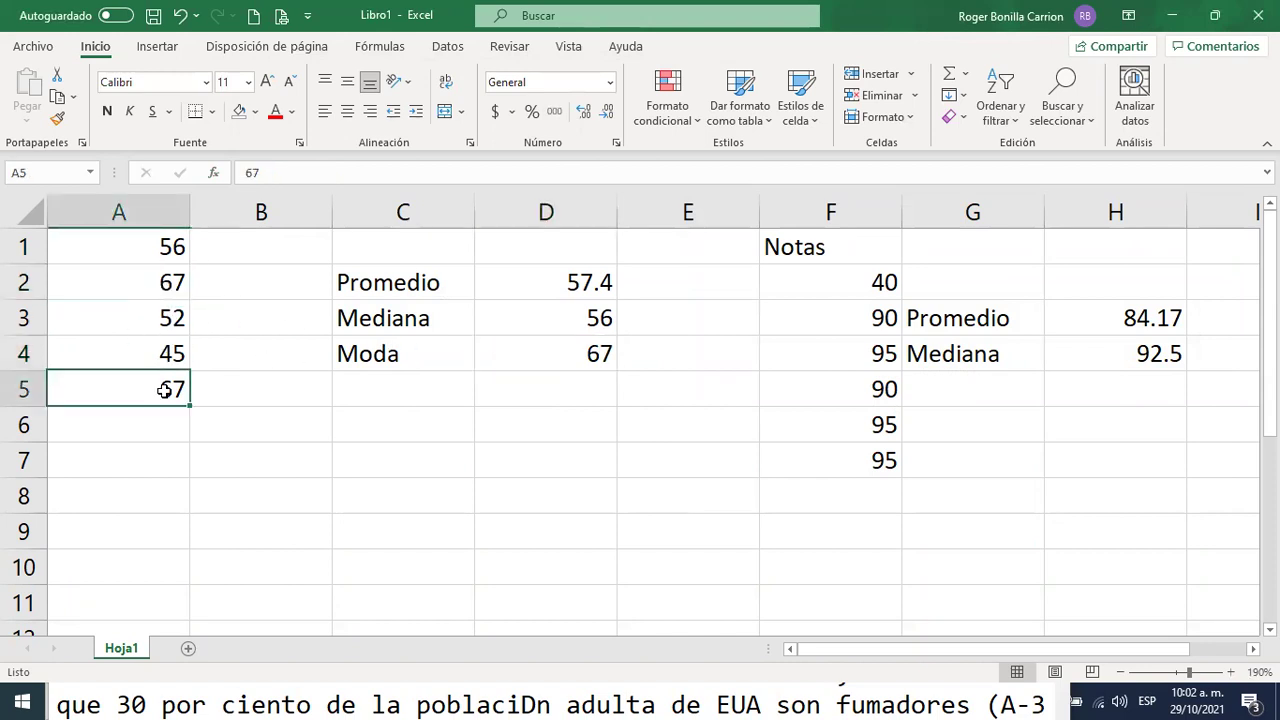
{"action": "left_click", "coordinate": [140, 294]}
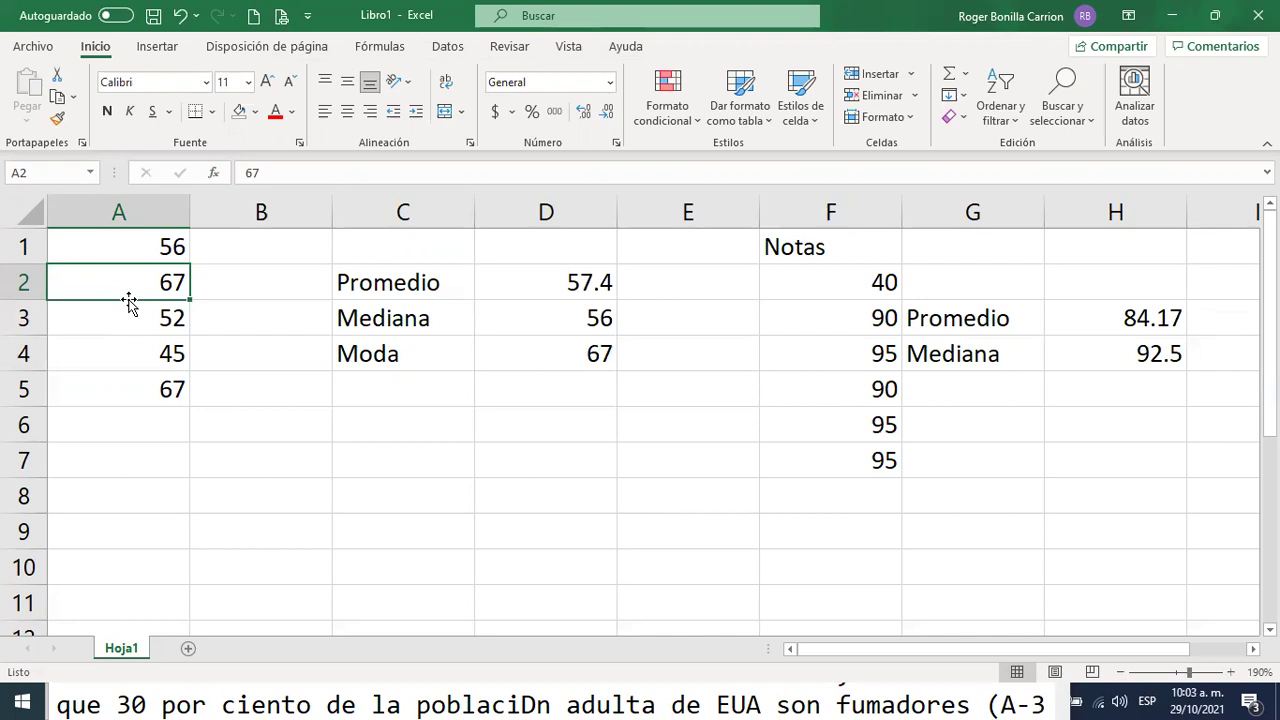
- Annotate the screen in red with A2 circled and linked to "69" and an eye pointing at circled D4, and erase the marks
{"action": "key", "text": "ctrl+shift+p"}
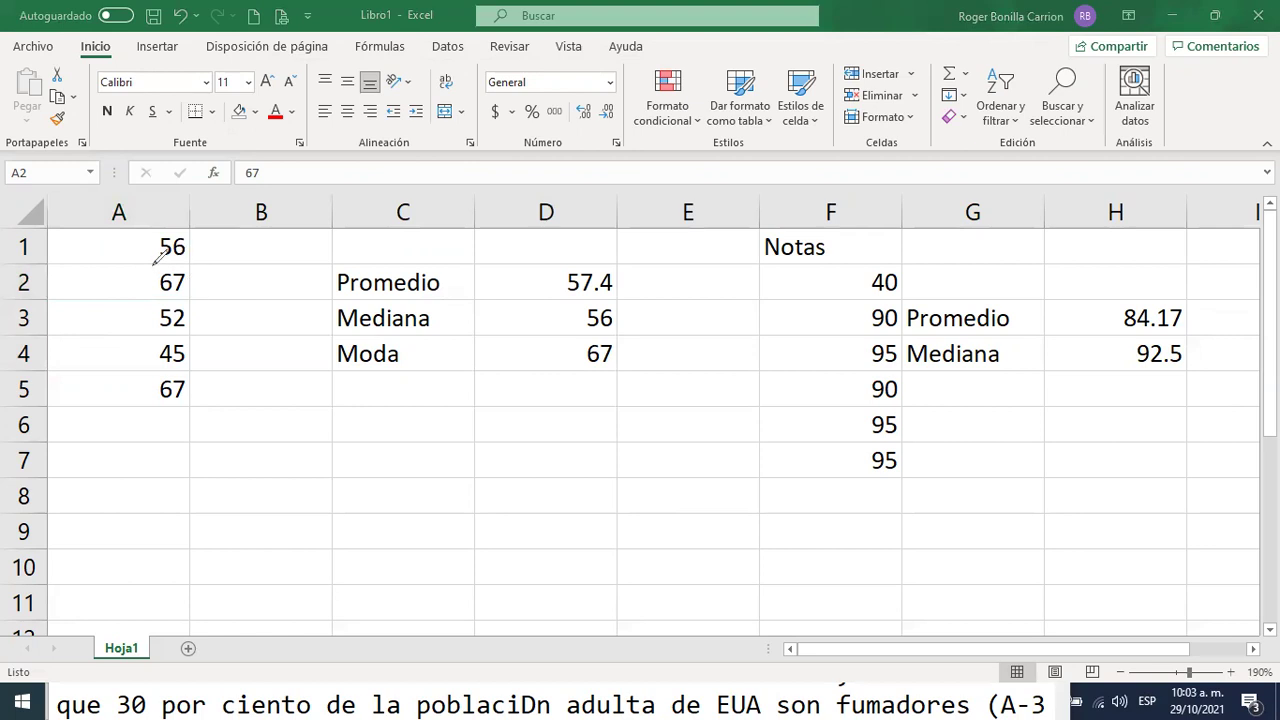
{"action": "mouse_move", "coordinate": [144, 268]}
{"action": "left_mouse_down"}
{"action": "mouse_move", "coordinate": [206, 290]}
{"action": "mouse_move", "coordinate": [118, 212]}
{"action": "left_mouse_up"}
{"action": "mouse_move", "coordinate": [64, 166]}
{"action": "left_mouse_down"}
{"action": "mouse_move", "coordinate": [46, 183]}
{"action": "mouse_move", "coordinate": [96, 170]}
{"action": "mouse_move", "coordinate": [95, 190]}
{"action": "left_mouse_up"}
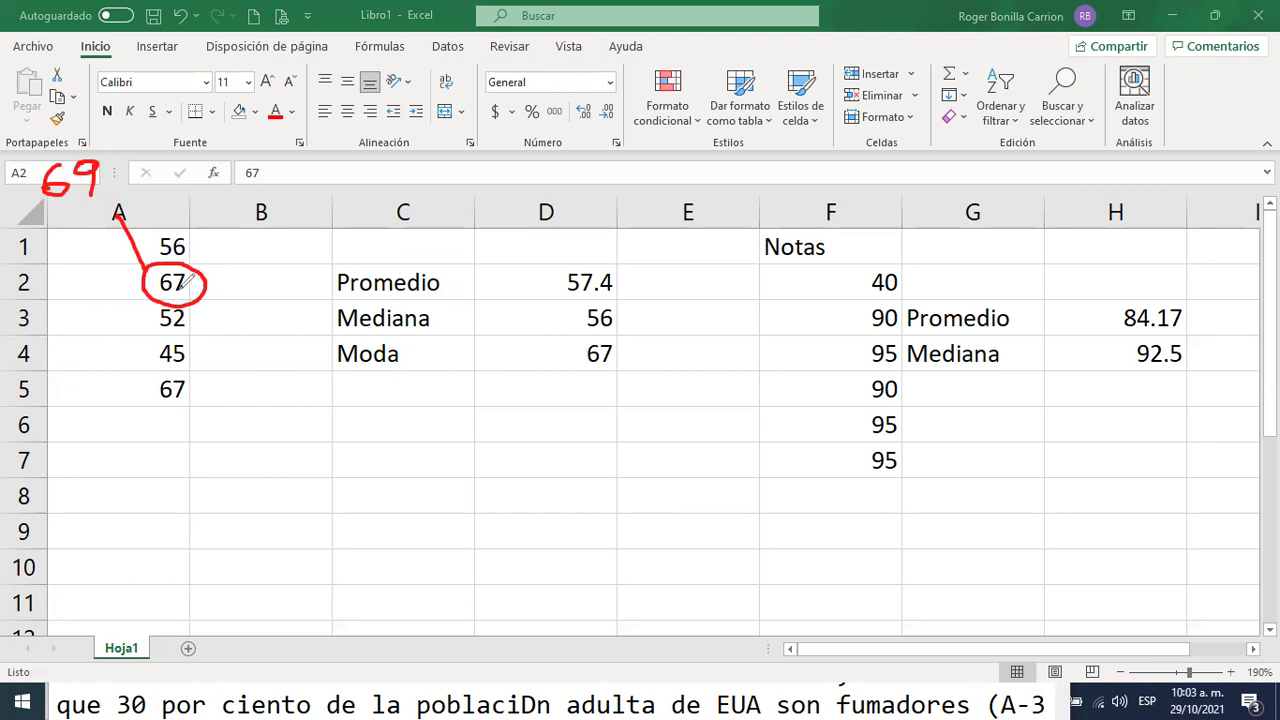
{"action": "mouse_move", "coordinate": [604, 322]}
{"action": "left_mouse_down"}
{"action": "mouse_move", "coordinate": [572, 356]}
{"action": "mouse_move", "coordinate": [620, 374]}
{"action": "mouse_move", "coordinate": [626, 342]}
{"action": "left_mouse_up"}
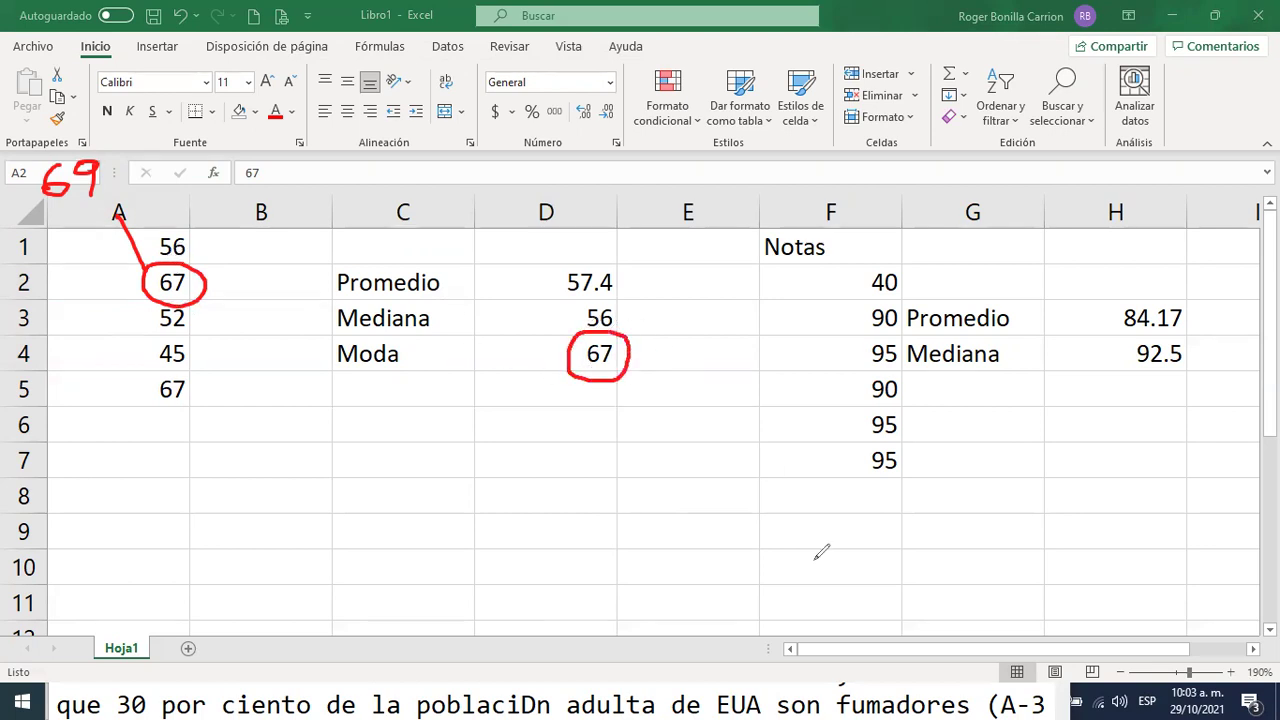
{"action": "left_click_drag", "start_coordinate": [581, 417], "coordinate": [617, 408]}
{"action": "left_click", "coordinate": [598, 418]}
{"action": "left_click_drag", "start_coordinate": [593, 401], "coordinate": [591, 395]}
{"action": "mouse_move", "coordinate": [605, 399]}
{"action": "left_mouse_down"}
{"action": "mouse_move", "coordinate": [674, 390]}
{"action": "mouse_move", "coordinate": [637, 376]}
{"action": "mouse_move", "coordinate": [650, 376]}
{"action": "left_mouse_up"}
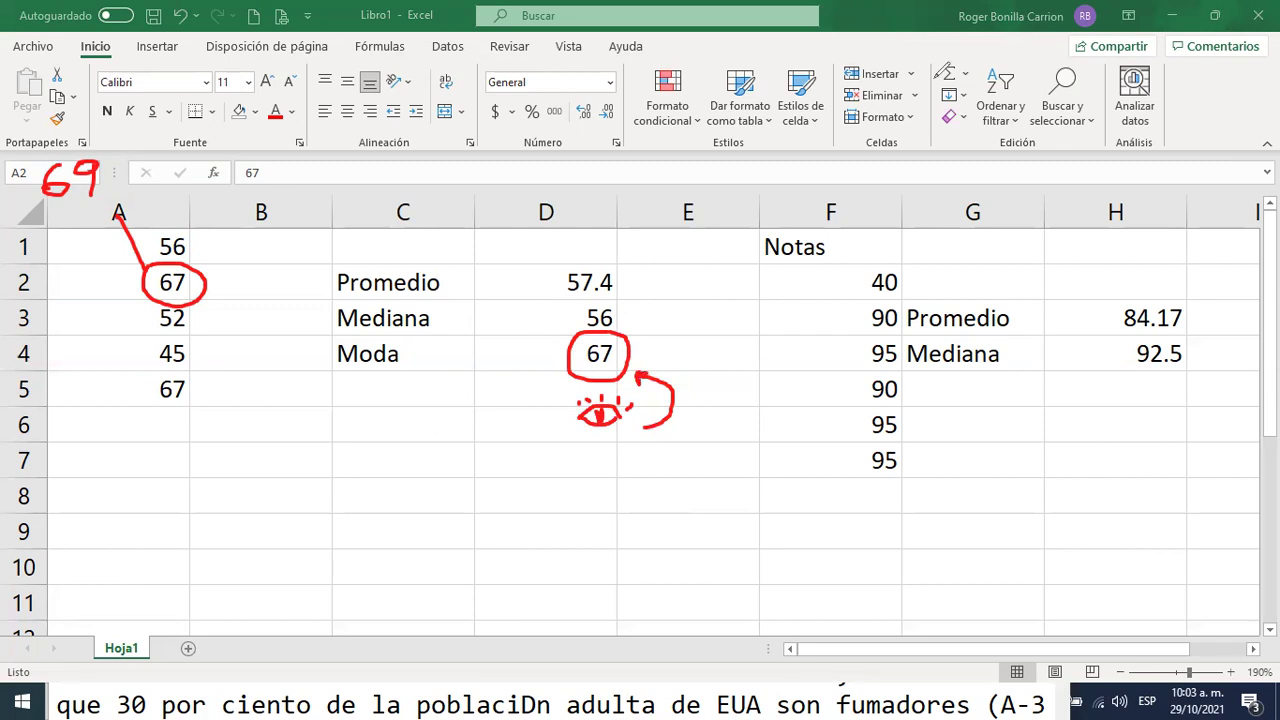
{"action": "key", "text": "e"}
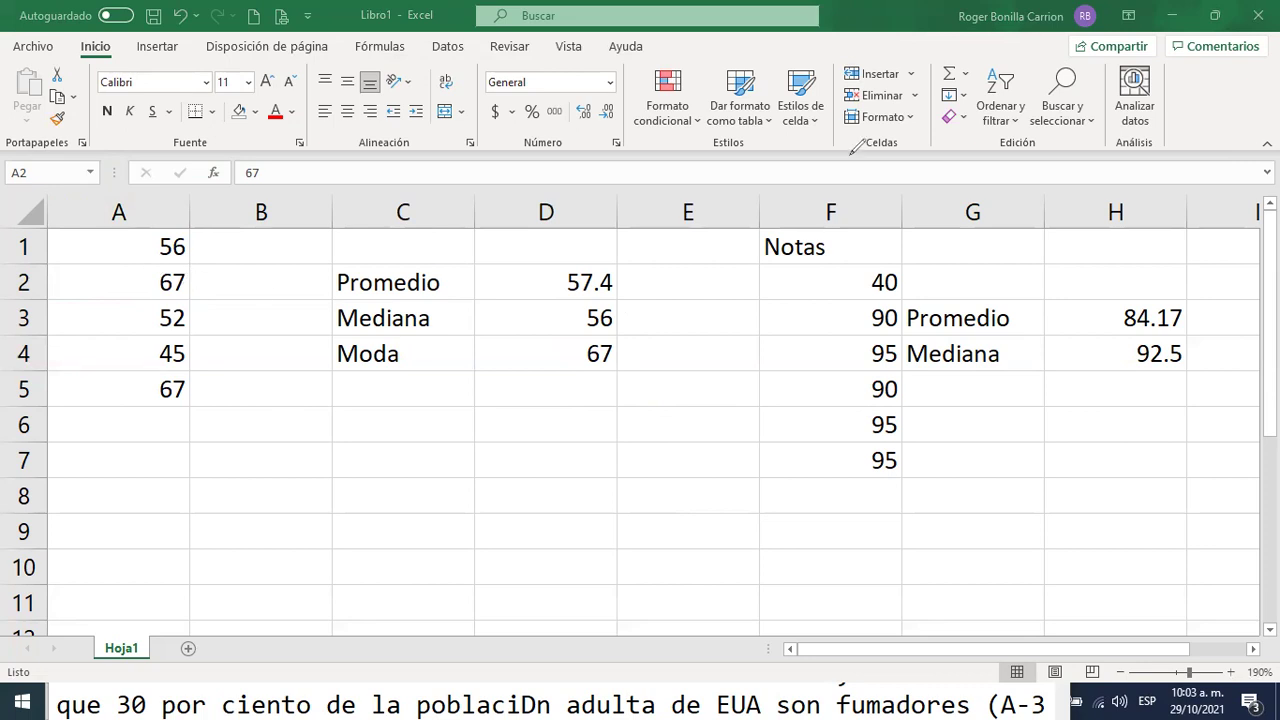
- Set cell A2 to 69 and check the effect on the mode in D4
{"action": "left_click", "coordinate": [134, 286]}
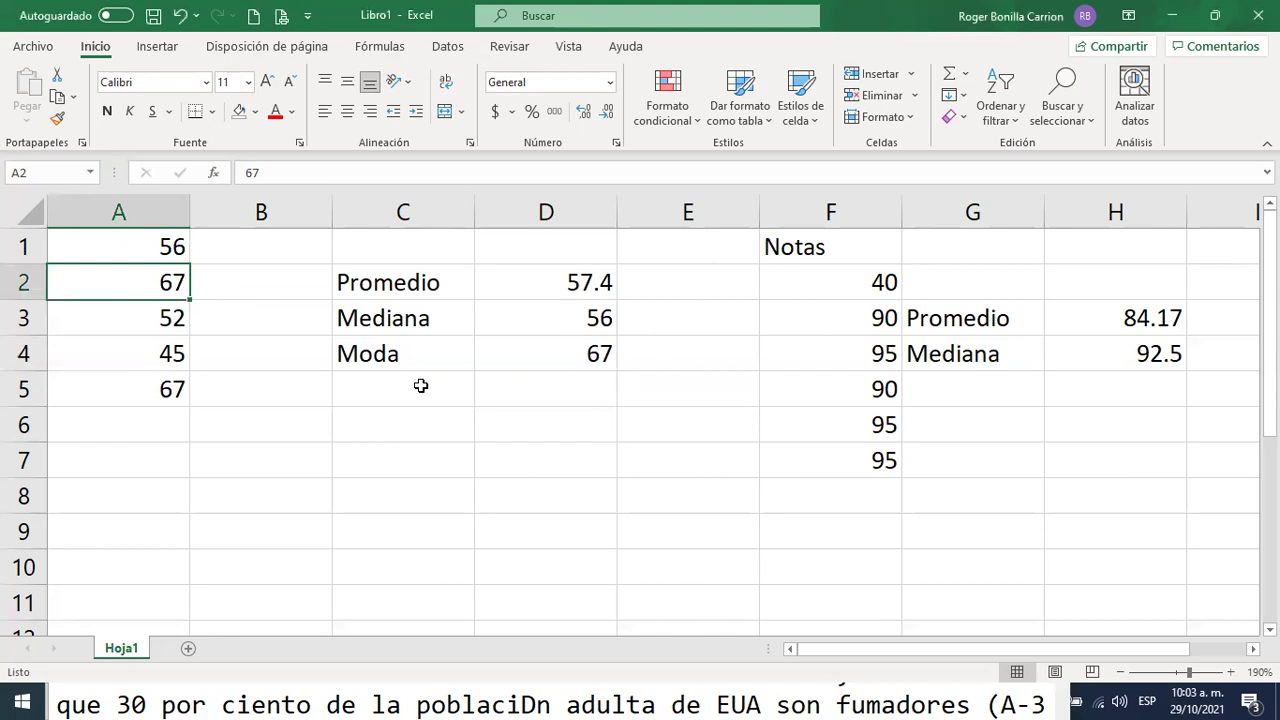
{"action": "type", "text": "69"}
{"action": "key", "text": "Return"}
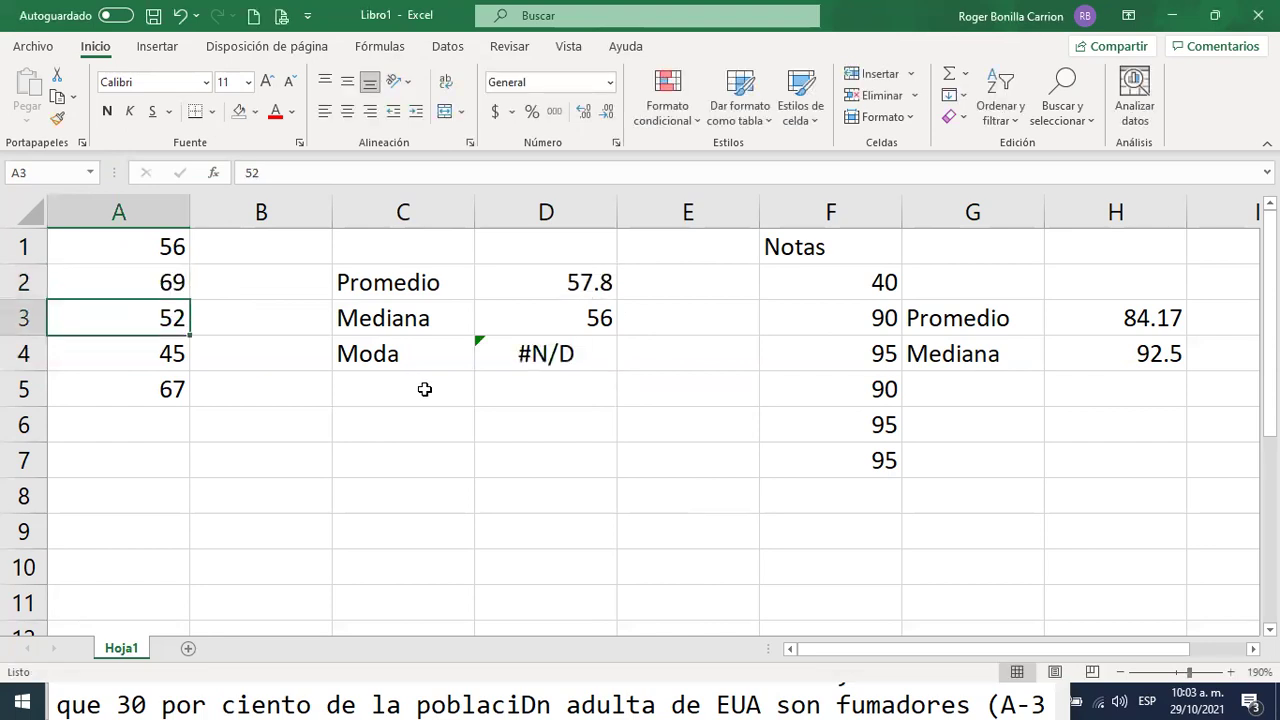
{"action": "left_click", "coordinate": [606, 357]}
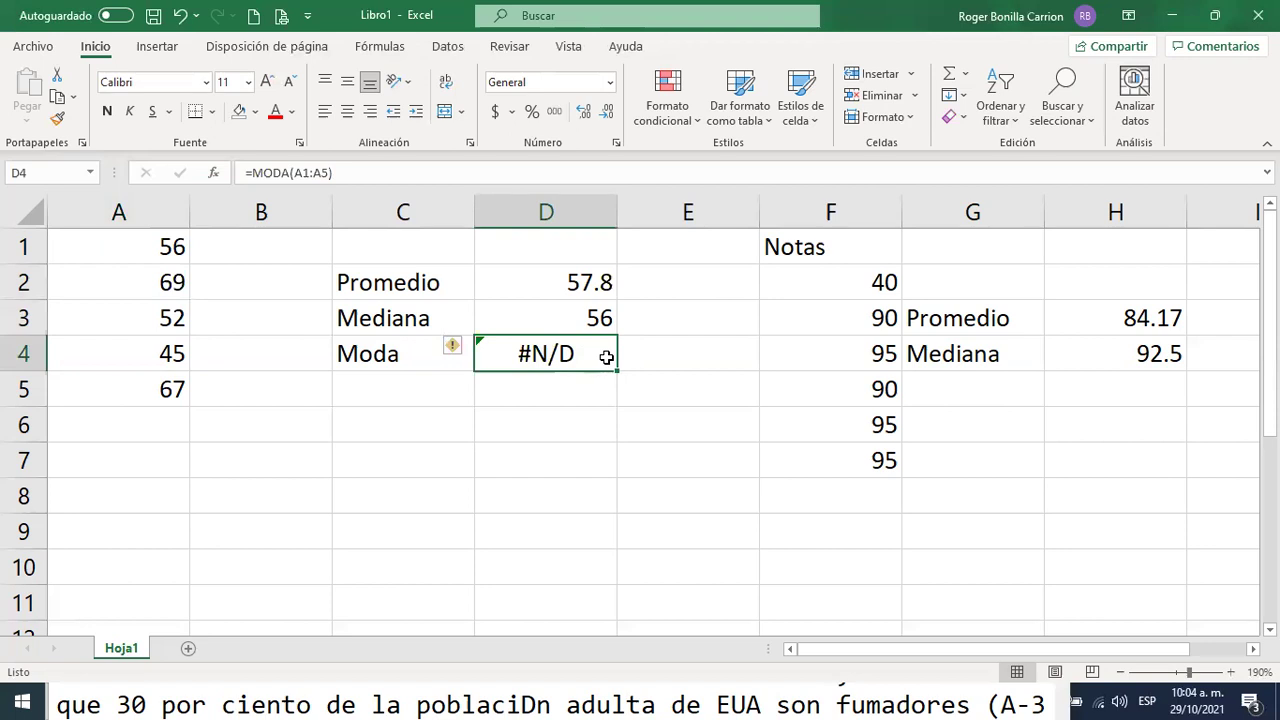
- Restore the value of cell A2 to 67
{"action": "left_click", "coordinate": [164, 286]}
{"action": "type", "text": "67"}
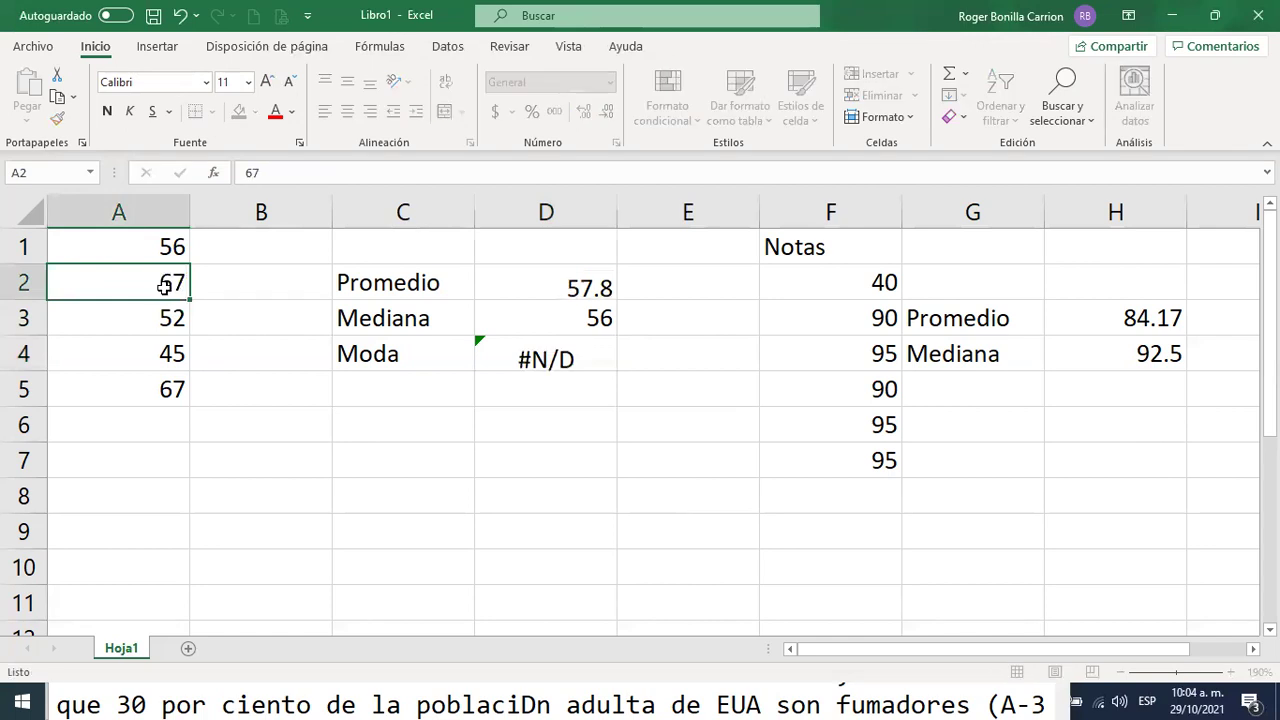
{"action": "key", "text": "Return"}
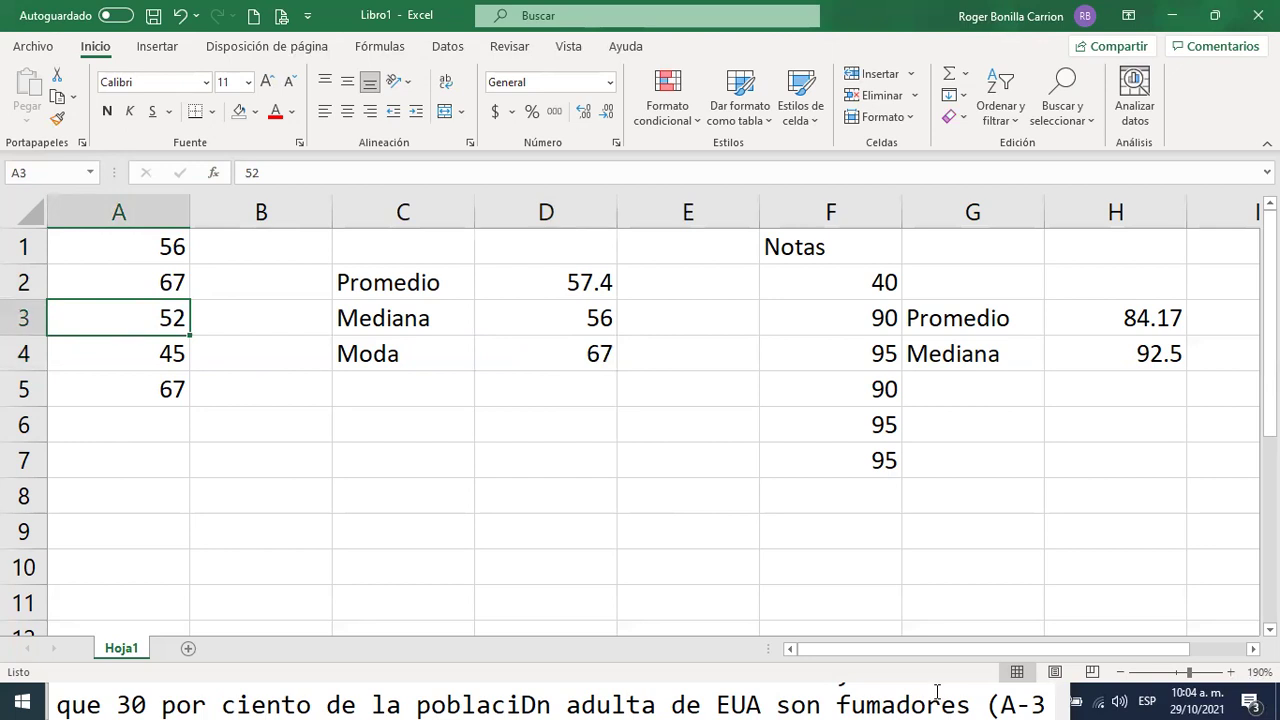
- Switch to the Webster chapter PDF in Acrobat Reader and read Ejemplo 3.1 with its solution for the mean, median and mode
{"action": "key", "text": "alt+Tab"}
{"action": "key", "text": "Tab"}
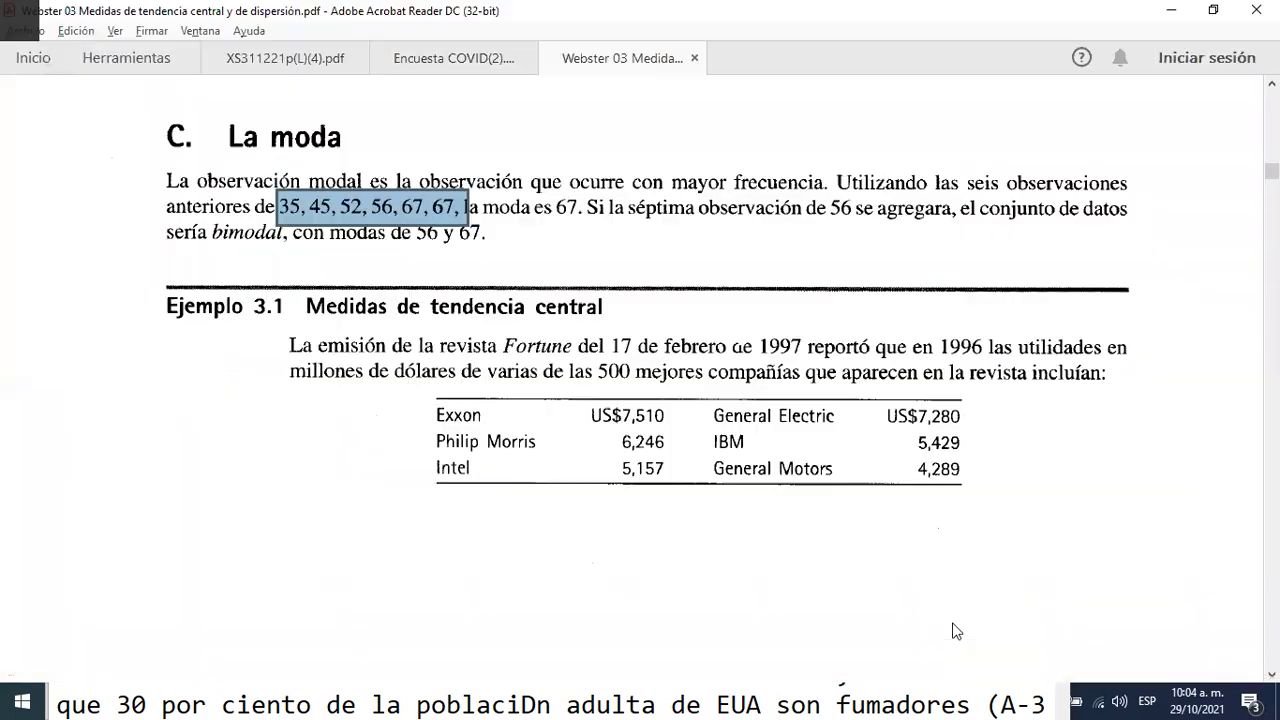
{"action": "scroll", "coordinate": [552, 366], "scroll_direction": "down", "scroll_amount": 1}
{"action": "scroll", "coordinate": [552, 366], "scroll_direction": "down", "scroll_amount": 2}
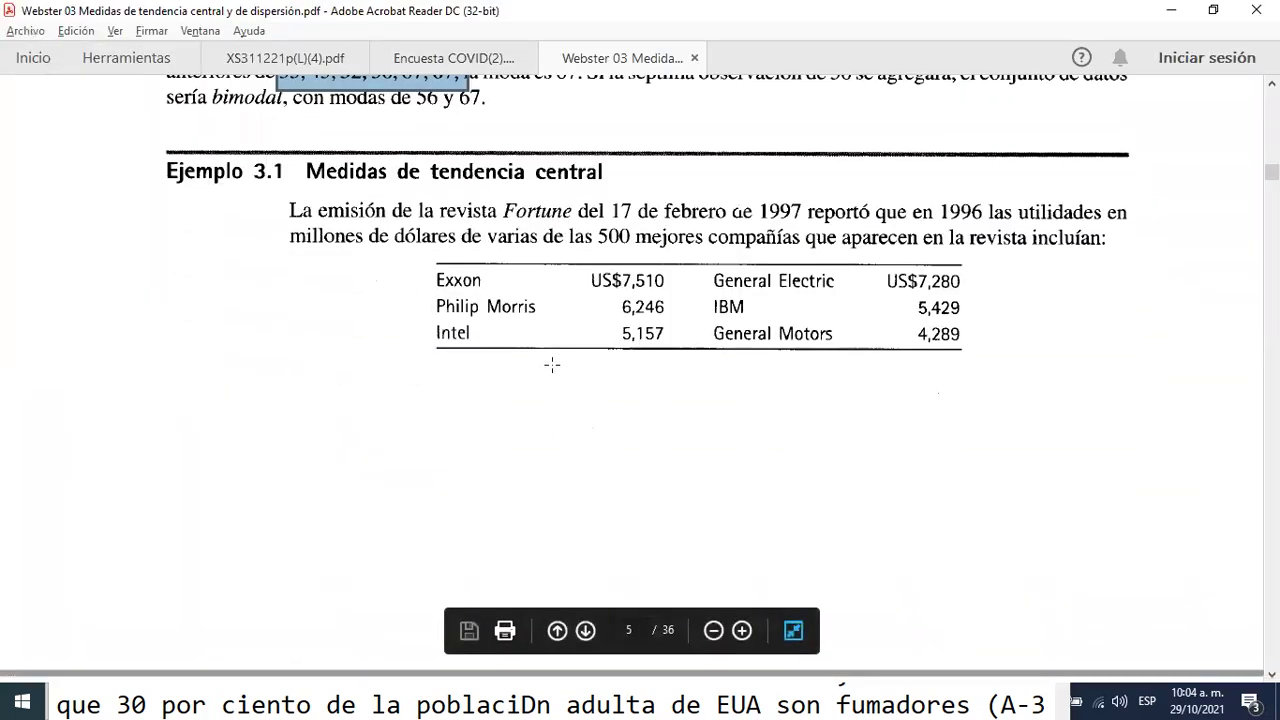
{"action": "scroll", "coordinate": [552, 366], "scroll_direction": "down", "scroll_amount": 10}
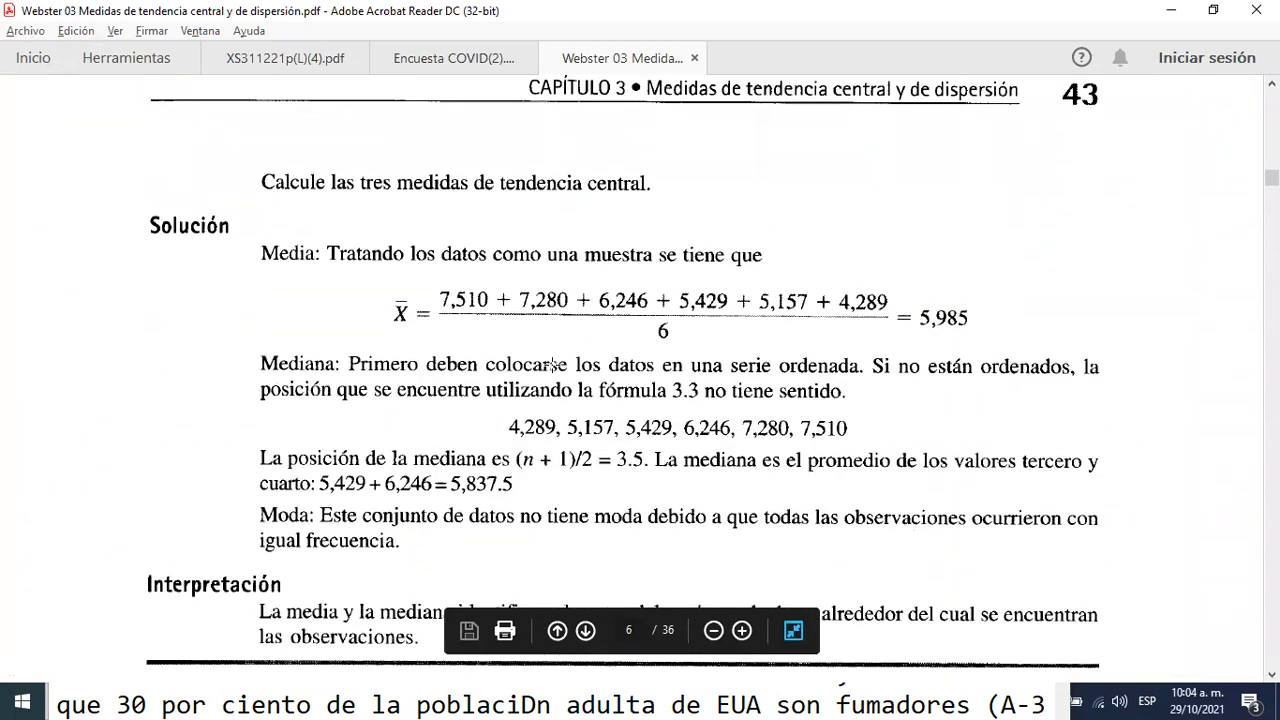
{"action": "scroll", "coordinate": [552, 366], "scroll_direction": "down", "scroll_amount": 2}
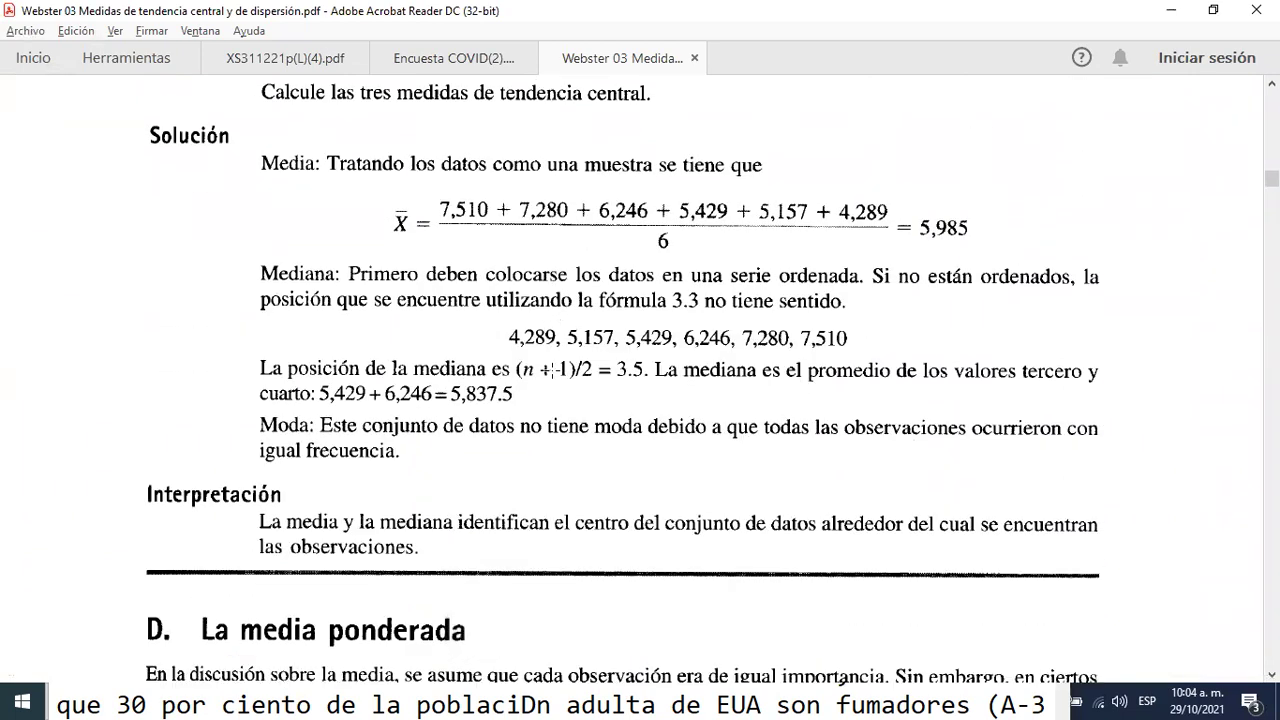
{"action": "scroll", "coordinate": [552, 370], "scroll_direction": "up", "scroll_amount": 8}
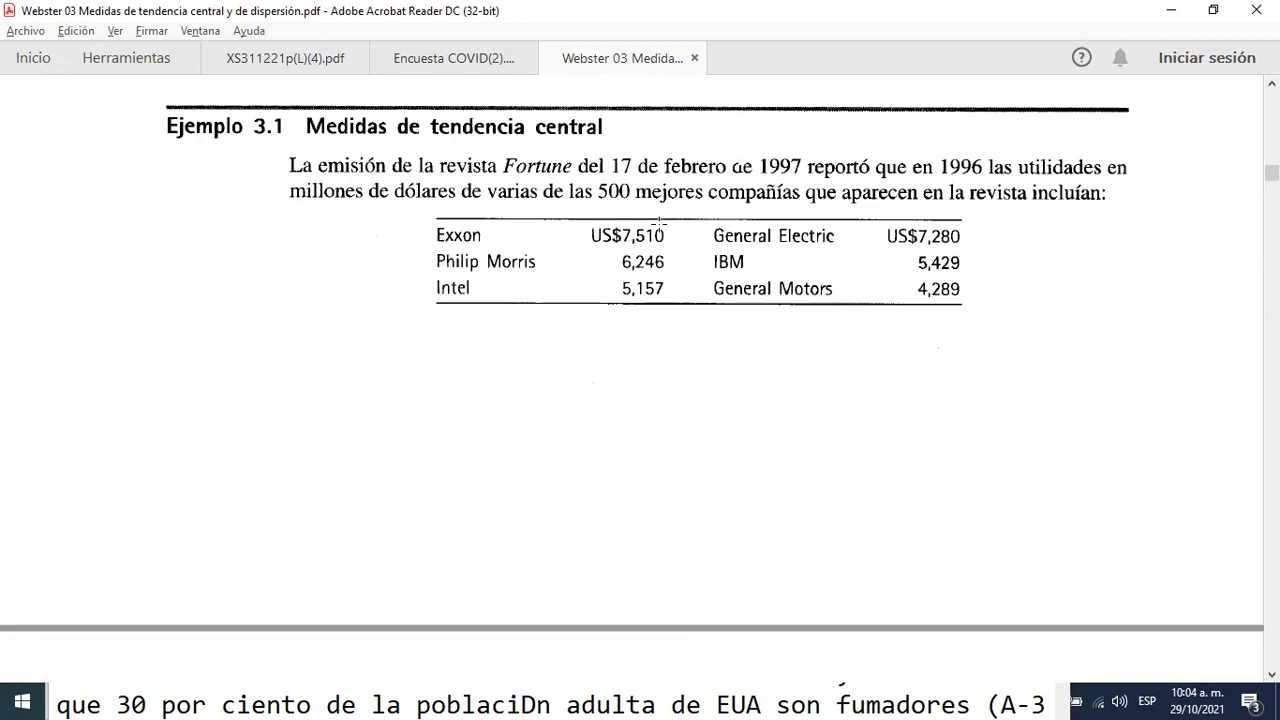
{"action": "scroll", "coordinate": [723, 363], "scroll_direction": "down", "scroll_amount": 8}
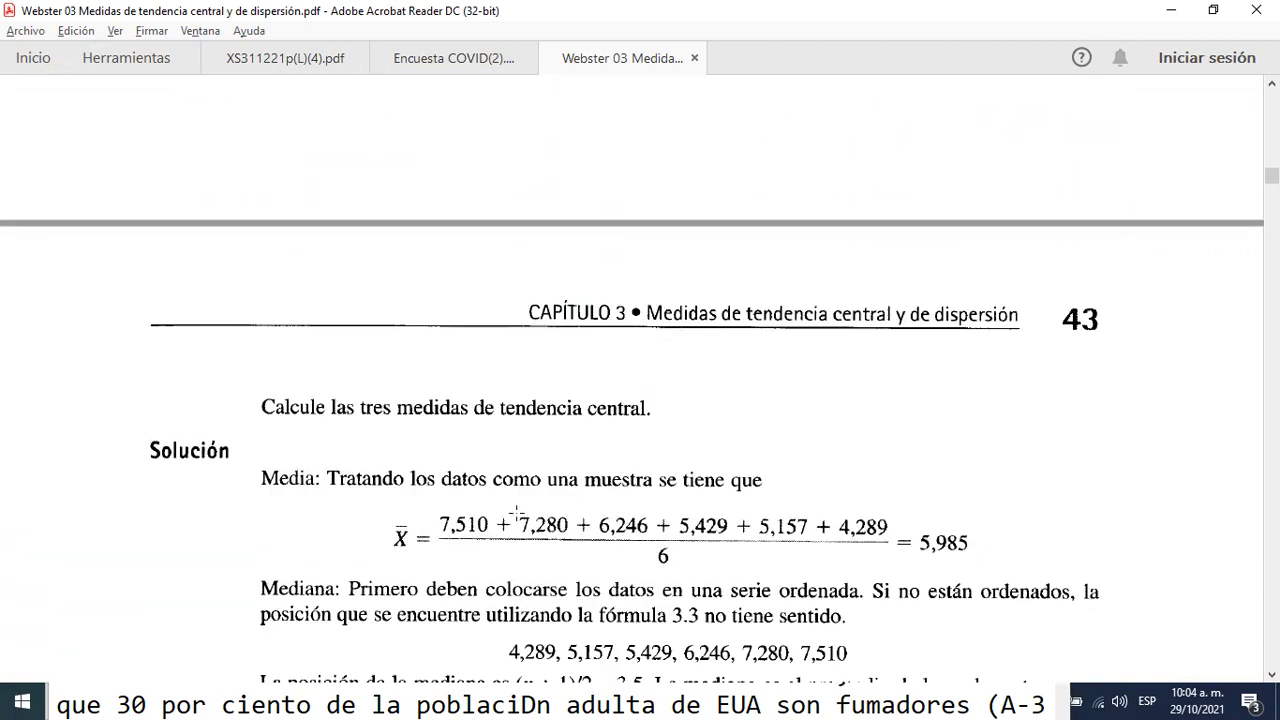
{"action": "scroll", "coordinate": [501, 485], "scroll_direction": "down", "scroll_amount": 4}
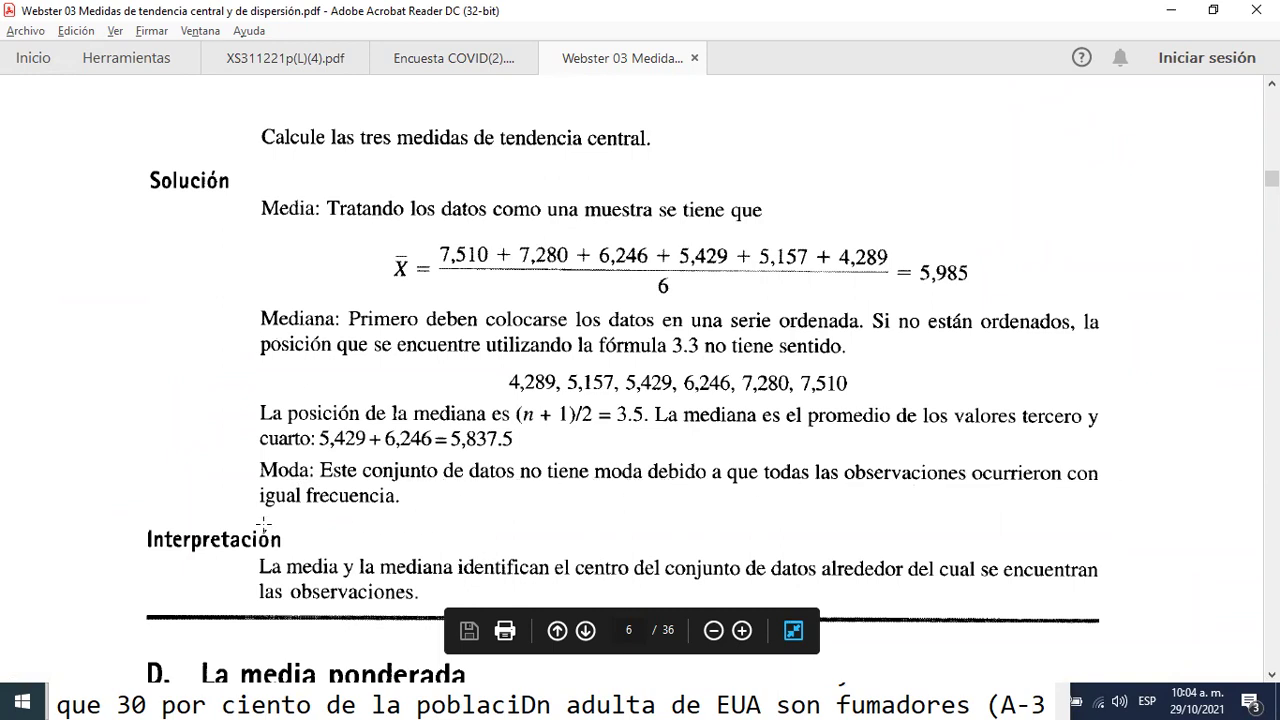
{"action": "scroll", "coordinate": [335, 518], "scroll_direction": "down", "scroll_amount": 2}
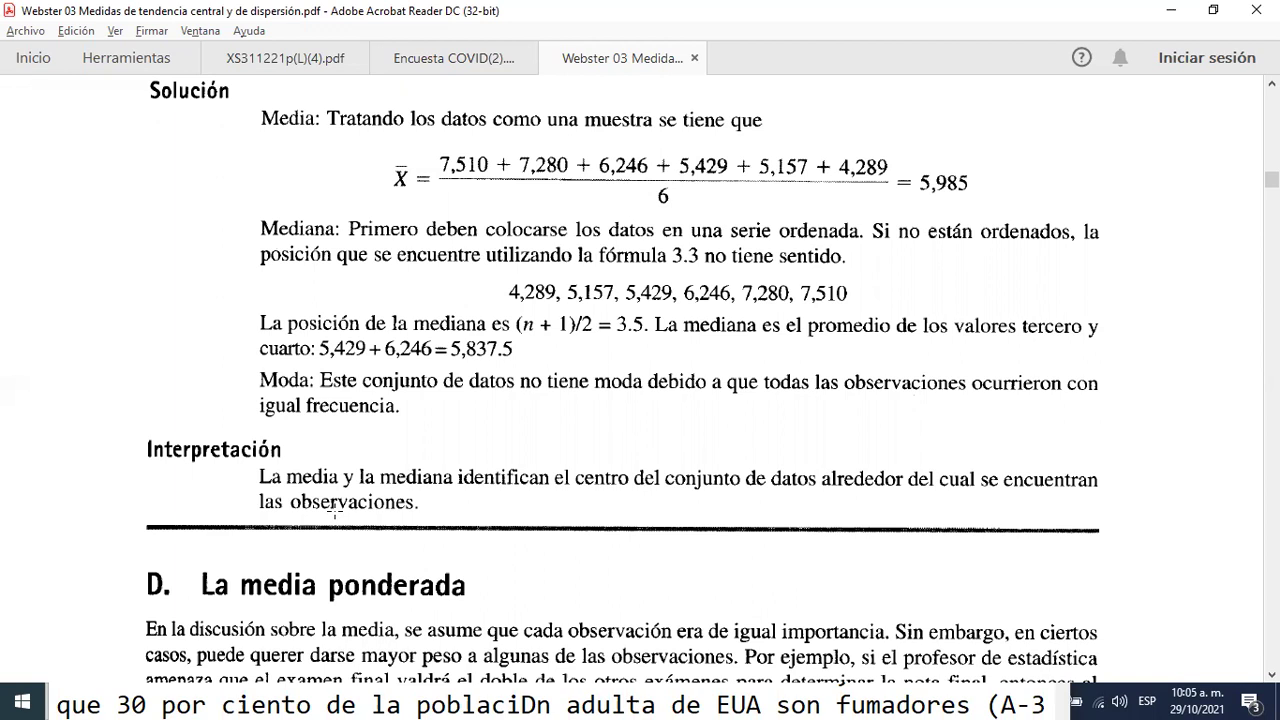
- Switch to Excel, annotate in red A3 circled with "56" and linked to A1, and A2 linked to A5, and erase the marks
{"action": "key", "text": "alt+Tab"}
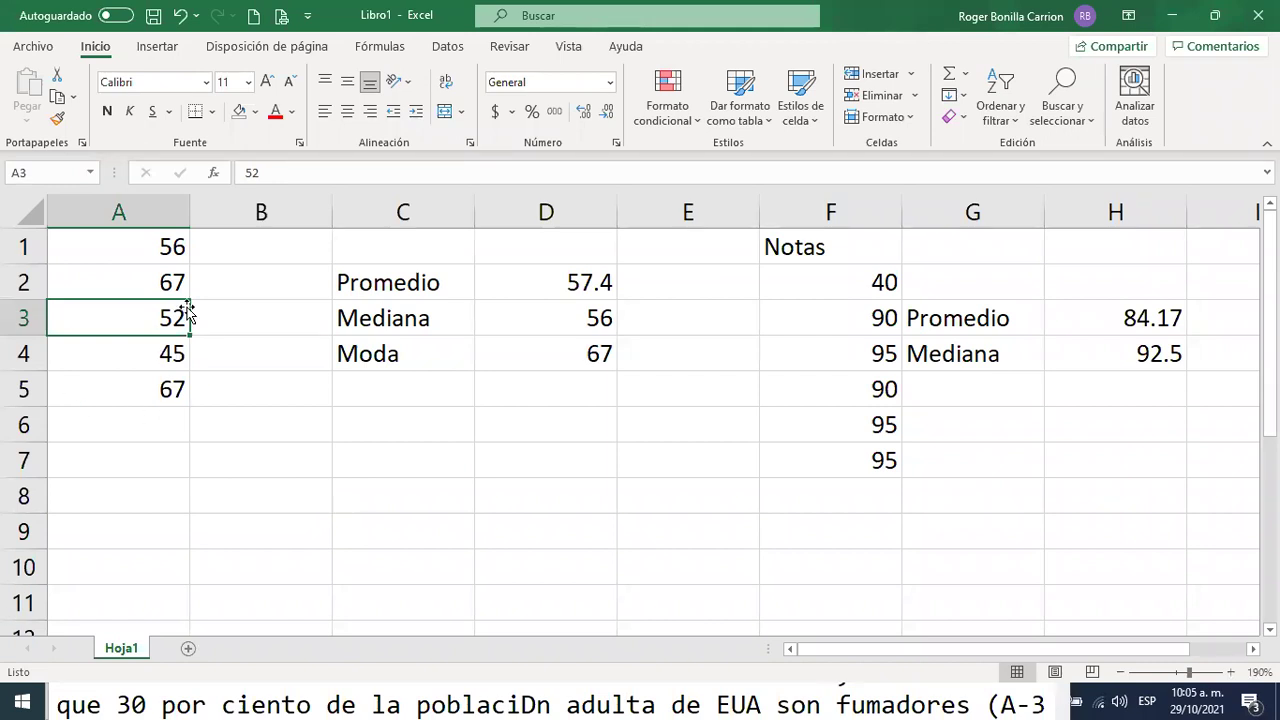
{"action": "key", "text": "ctrl+2"}
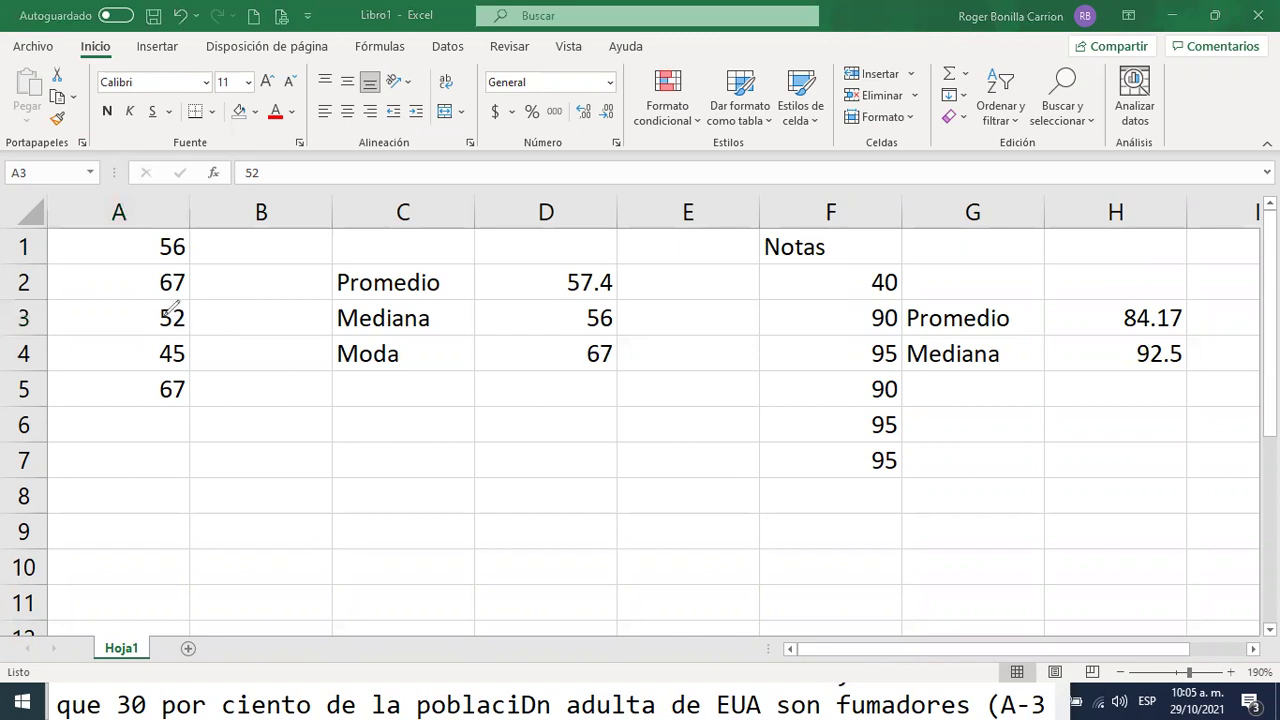
{"action": "mouse_move", "coordinate": [146, 309]}
{"action": "left_mouse_down"}
{"action": "mouse_move", "coordinate": [143, 323]}
{"action": "mouse_move", "coordinate": [198, 325]}
{"action": "mouse_move", "coordinate": [155, 290]}
{"action": "mouse_move", "coordinate": [145, 298]}
{"action": "left_mouse_up"}
{"action": "mouse_move", "coordinate": [88, 336]}
{"action": "left_mouse_down"}
{"action": "mouse_move", "coordinate": [66, 349]}
{"action": "mouse_move", "coordinate": [101, 340]}
{"action": "left_mouse_up"}
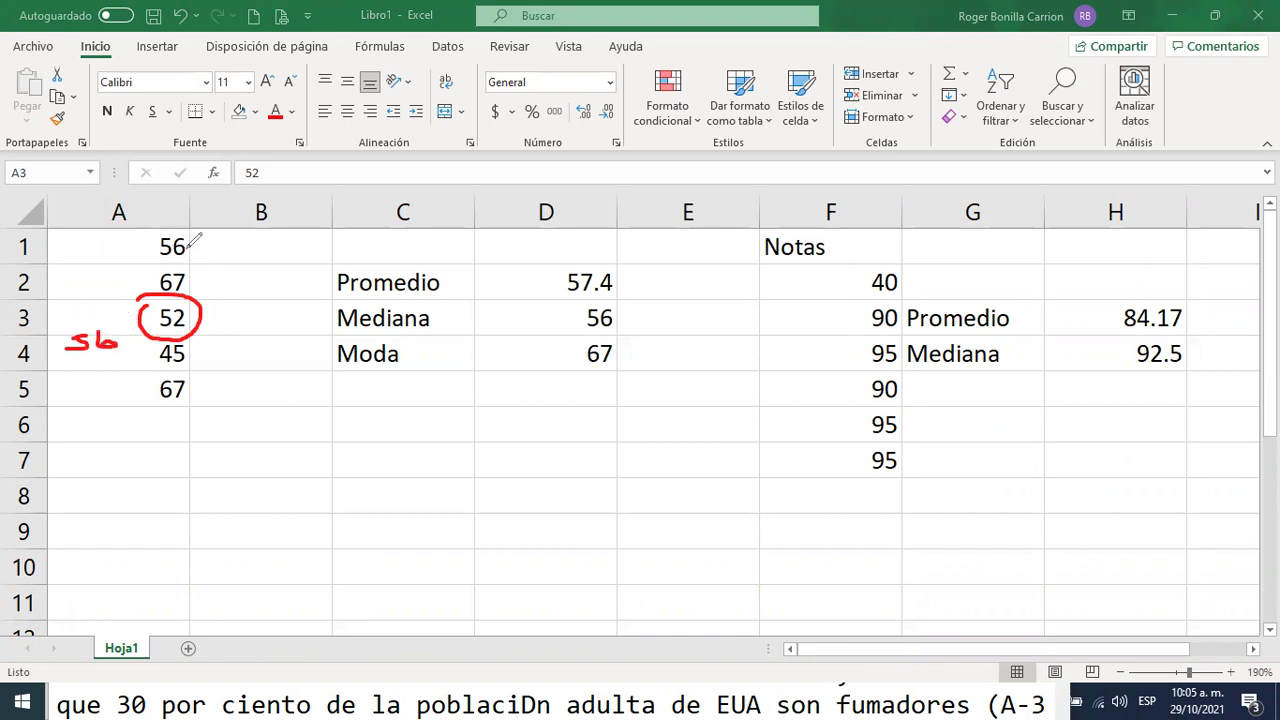
{"action": "mouse_move", "coordinate": [168, 268]}
{"action": "left_mouse_down"}
{"action": "mouse_move", "coordinate": [158, 290]}
{"action": "mouse_move", "coordinate": [200, 272]}
{"action": "mouse_move", "coordinate": [206, 286]}
{"action": "mouse_move", "coordinate": [204, 368]}
{"action": "mouse_move", "coordinate": [178, 410]}
{"action": "mouse_move", "coordinate": [200, 376]}
{"action": "left_mouse_up"}
{"action": "left_click_drag", "start_coordinate": [140, 300], "coordinate": [158, 246]}
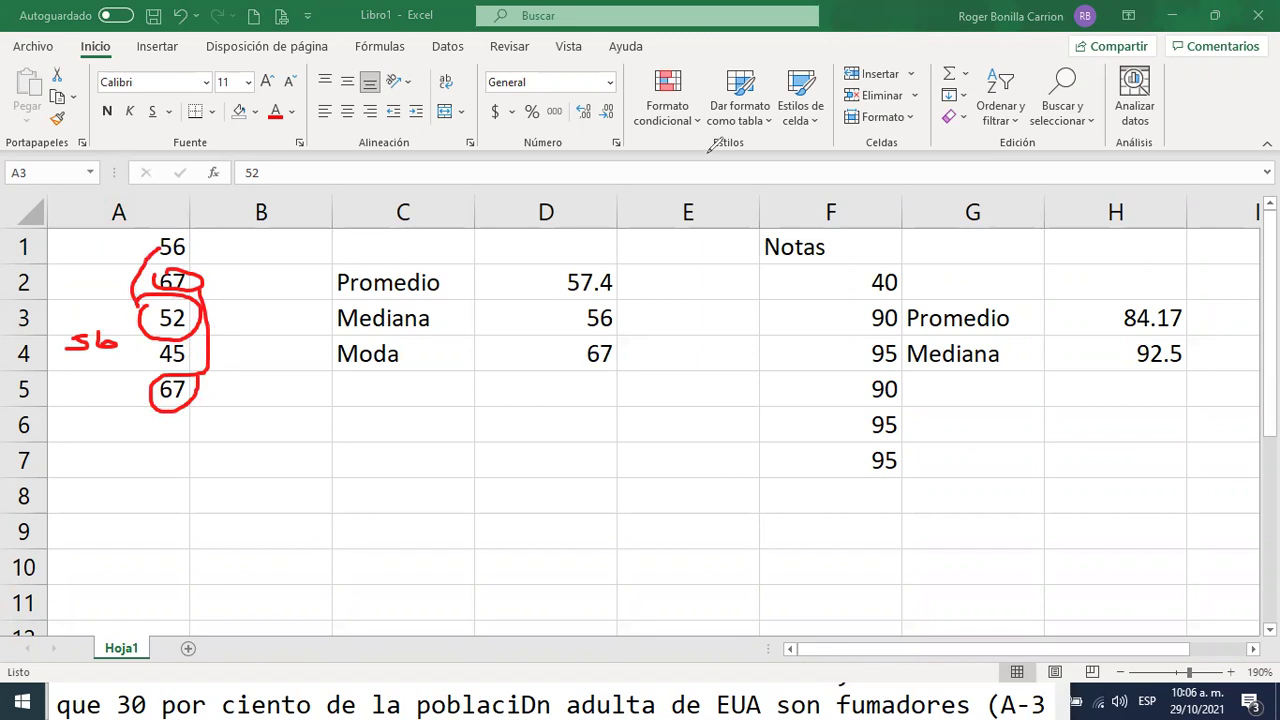
{"action": "key", "text": "e"}
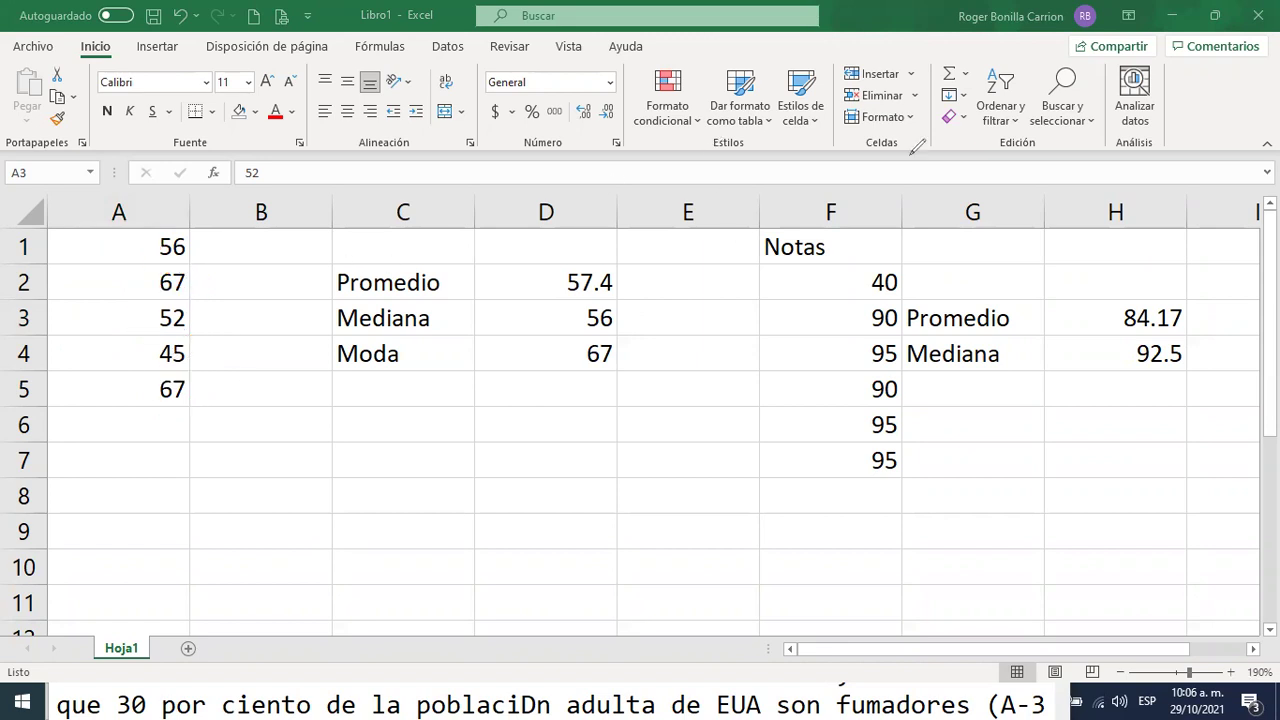
- Set cell A3 to 56 and check the effect on the mode formula in D4
{"action": "left_click", "coordinate": [168, 318]}
{"action": "type", "text": "56"}
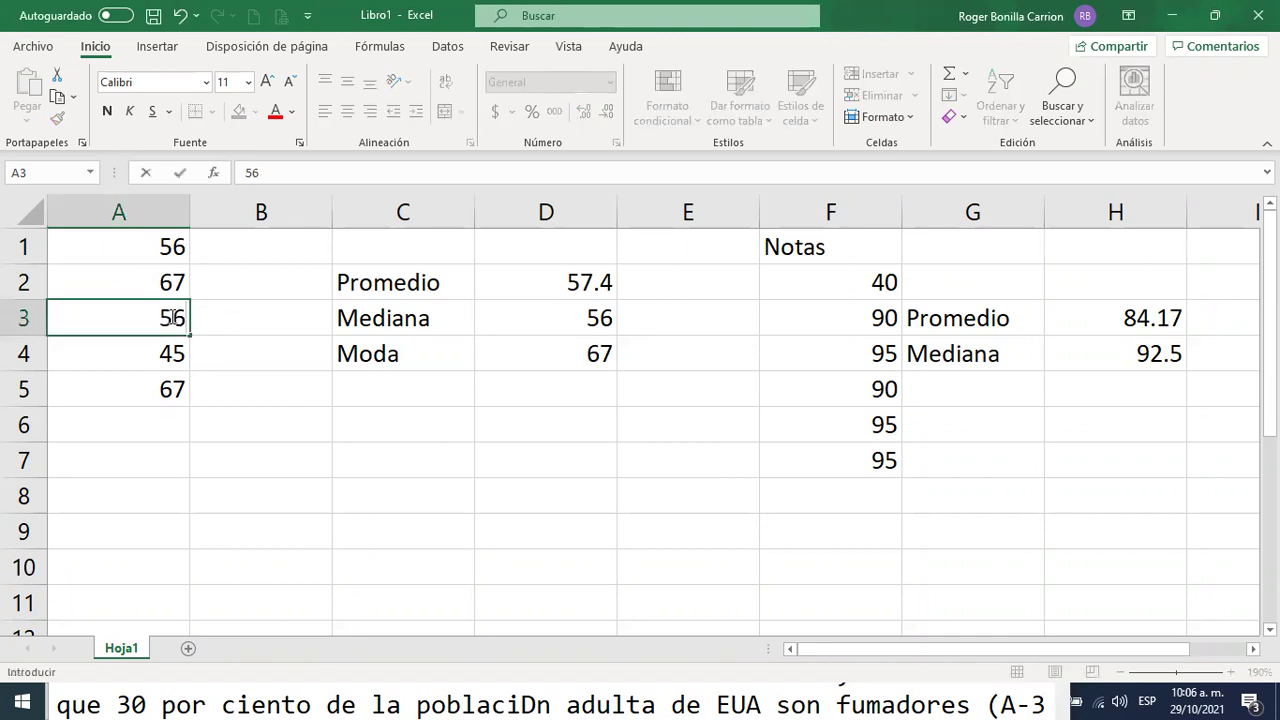
{"action": "key", "text": "Return"}
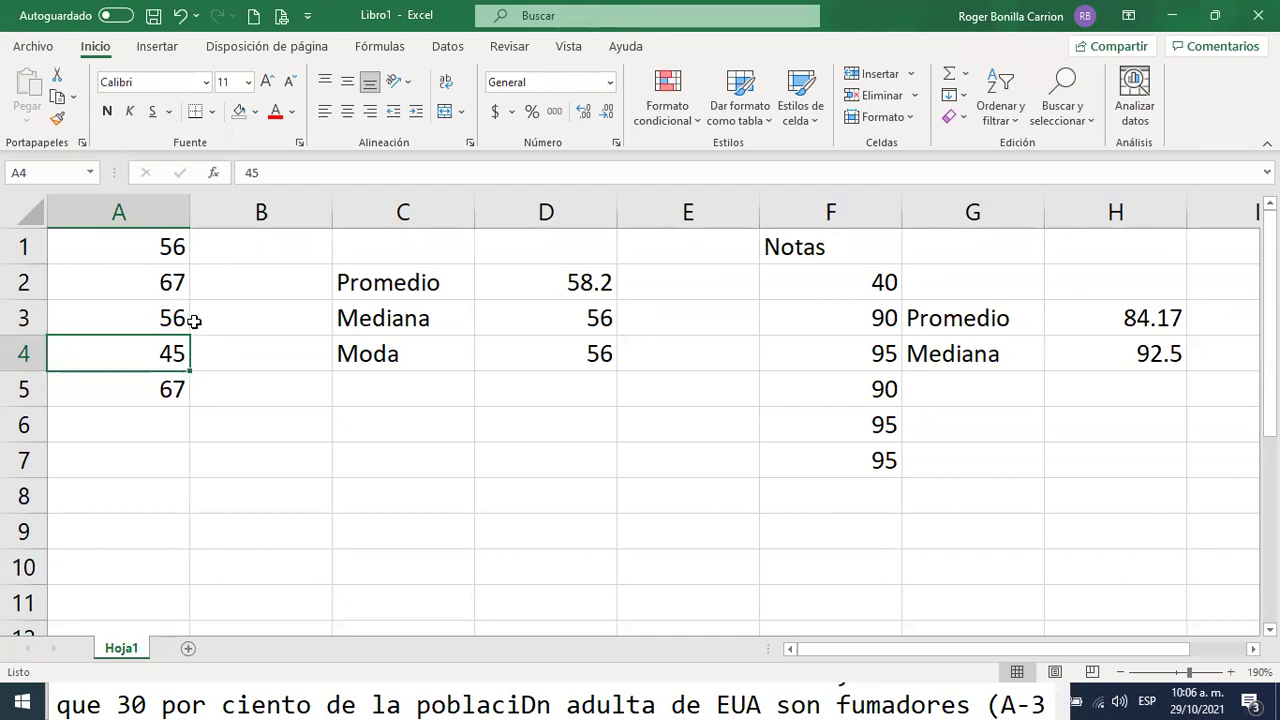
{"action": "left_click", "coordinate": [170, 258]}
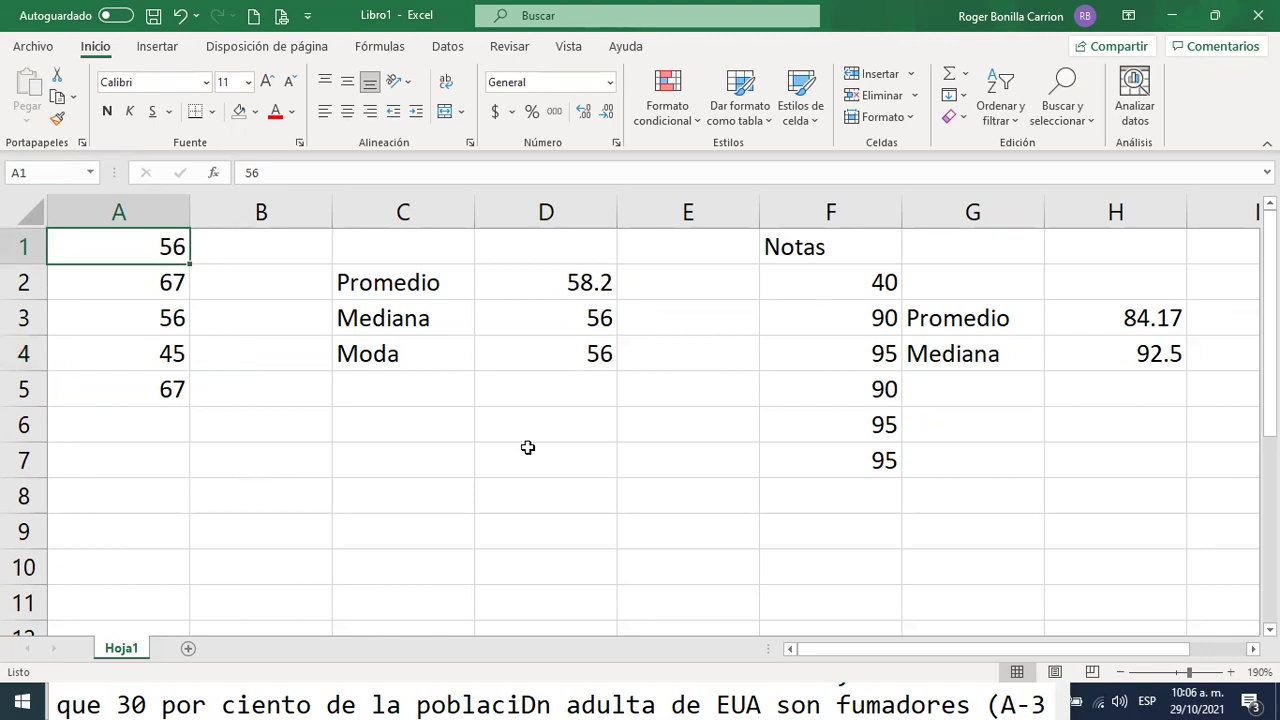
{"action": "left_click", "coordinate": [553, 368]}
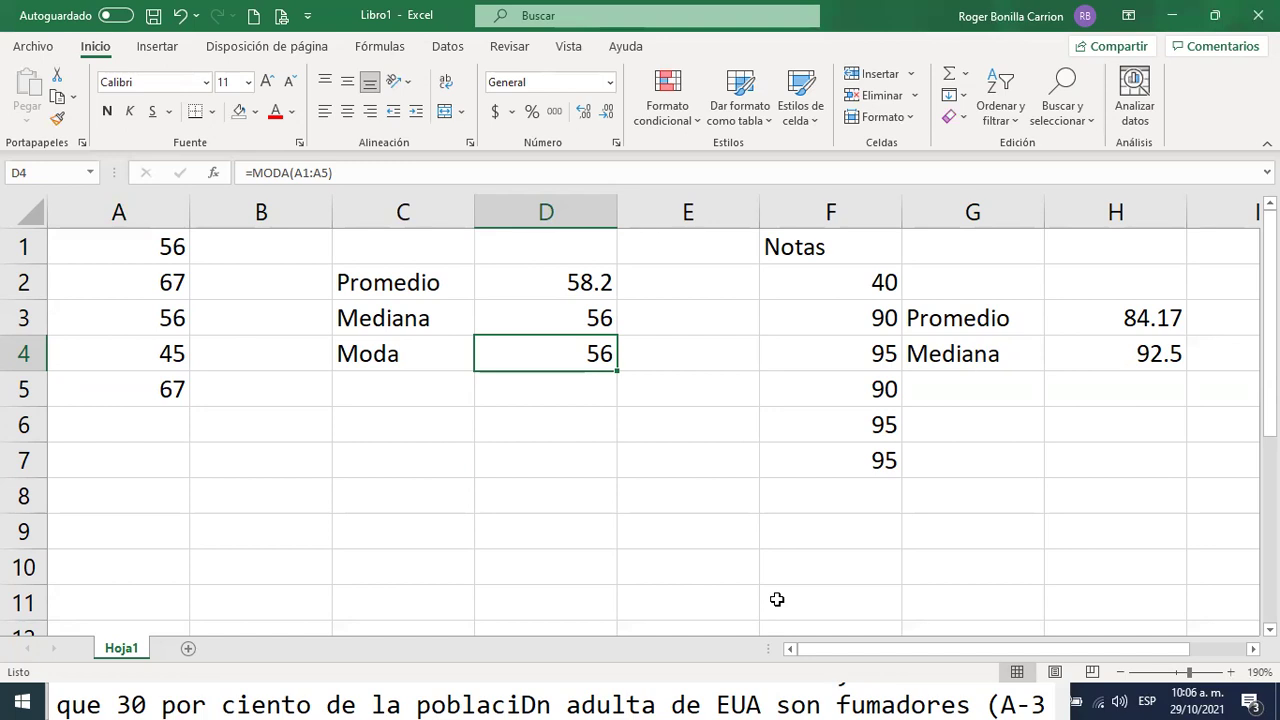
- Switch to the chapter PDF and examine section D, La media ponderada, including formula 3.4 and the worked grades in Tabla 3.1
{"action": "key", "text": "alt+Tab"}
{"action": "key", "text": "alt+Tab"}
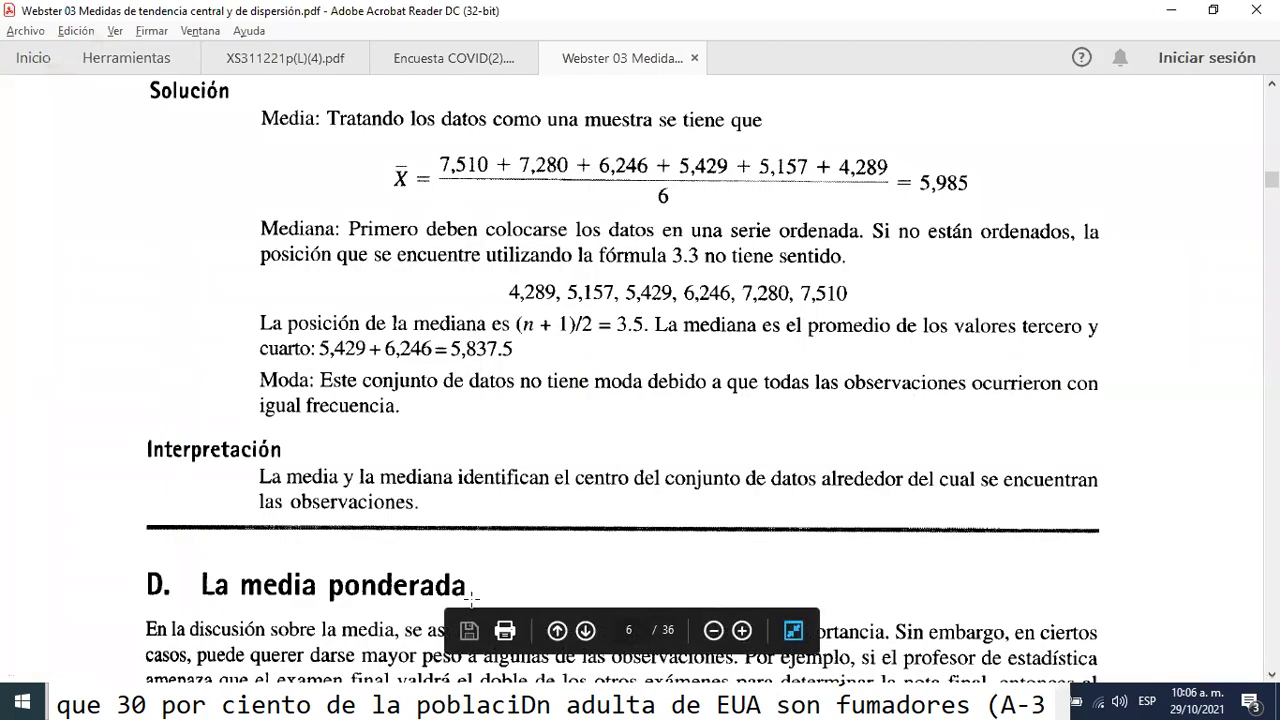
{"action": "scroll", "coordinate": [692, 360], "scroll_direction": "down", "scroll_amount": 5}
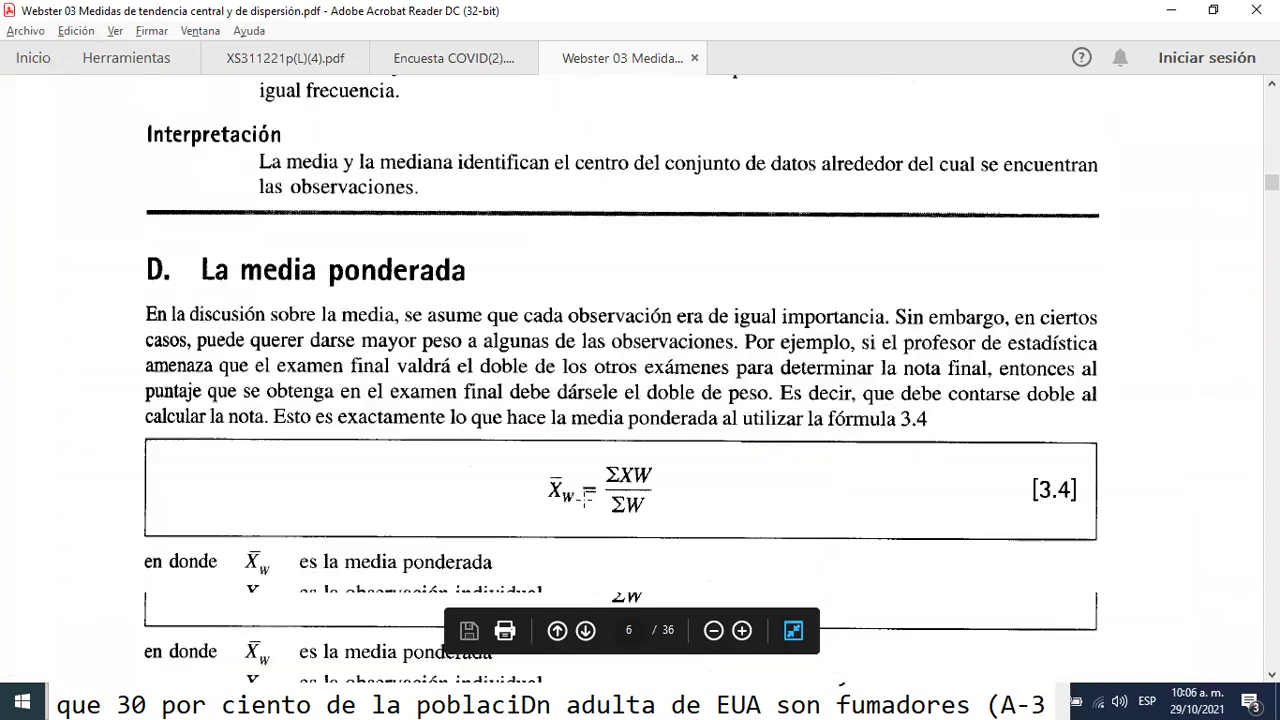
{"action": "scroll", "coordinate": [584, 499], "scroll_direction": "down", "scroll_amount": 4}
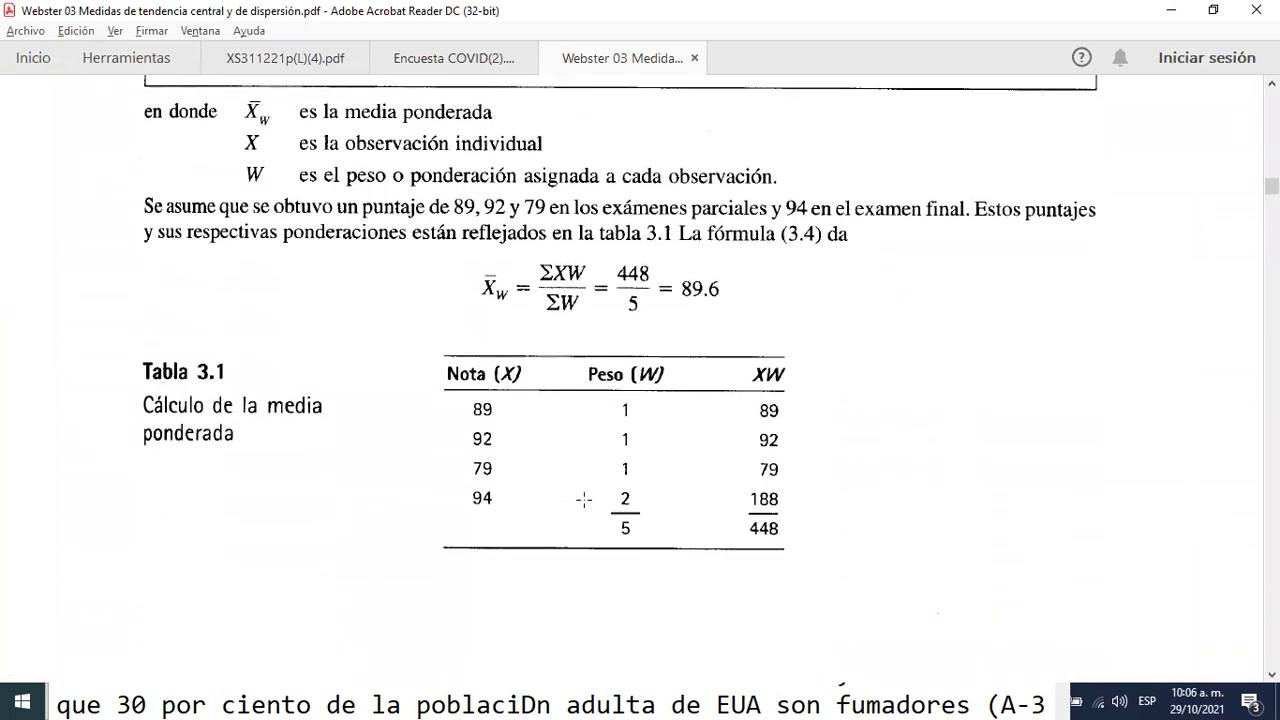
{"action": "scroll", "coordinate": [584, 499], "scroll_direction": "down", "scroll_amount": 2}
{"action": "scroll", "coordinate": [584, 499], "scroll_direction": "up", "scroll_amount": 2}
{"action": "scroll", "coordinate": [584, 499], "scroll_direction": "up", "scroll_amount": 2}
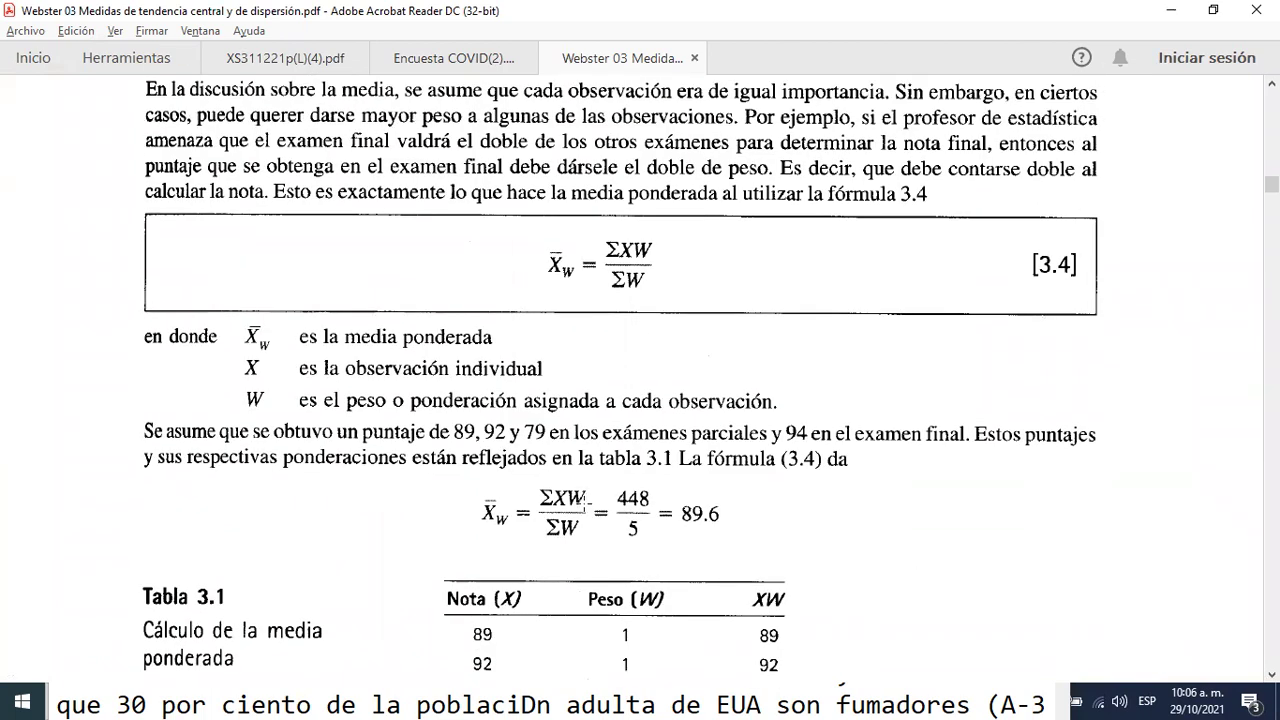
{"action": "scroll", "coordinate": [583, 510], "scroll_direction": "down", "scroll_amount": 1}
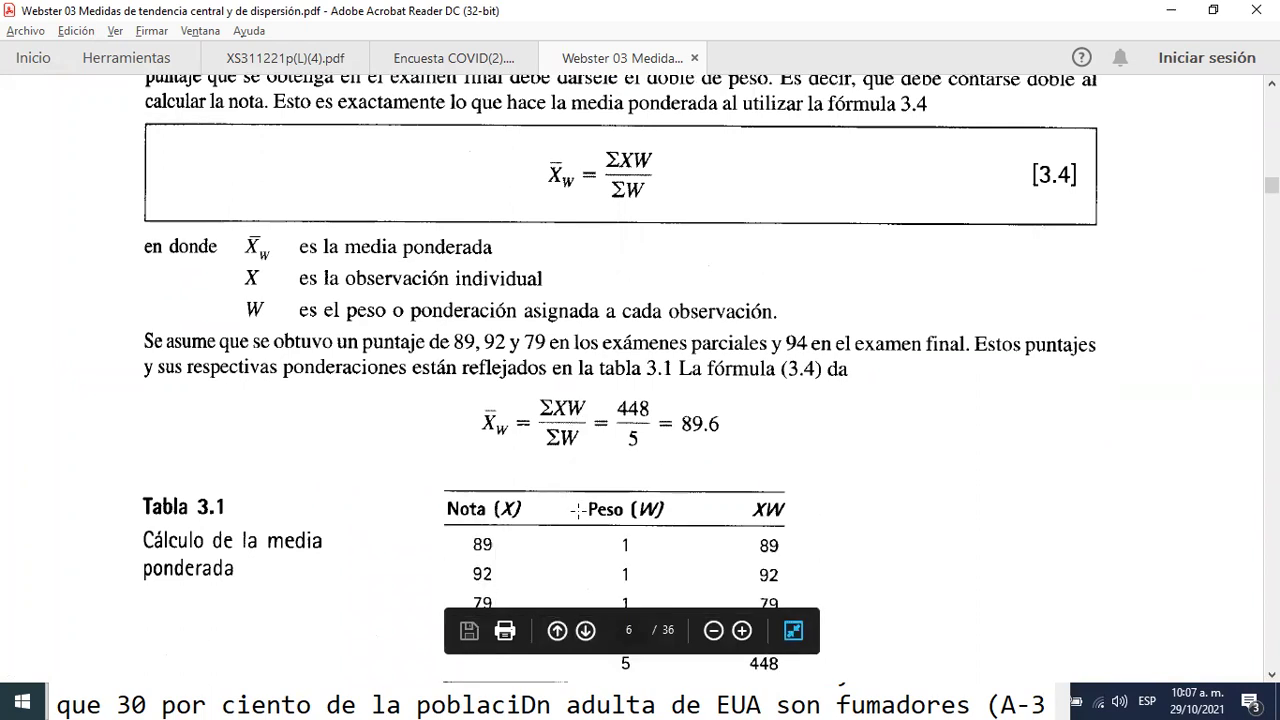
{"action": "scroll", "coordinate": [578, 510], "scroll_direction": "up", "scroll_amount": 3}
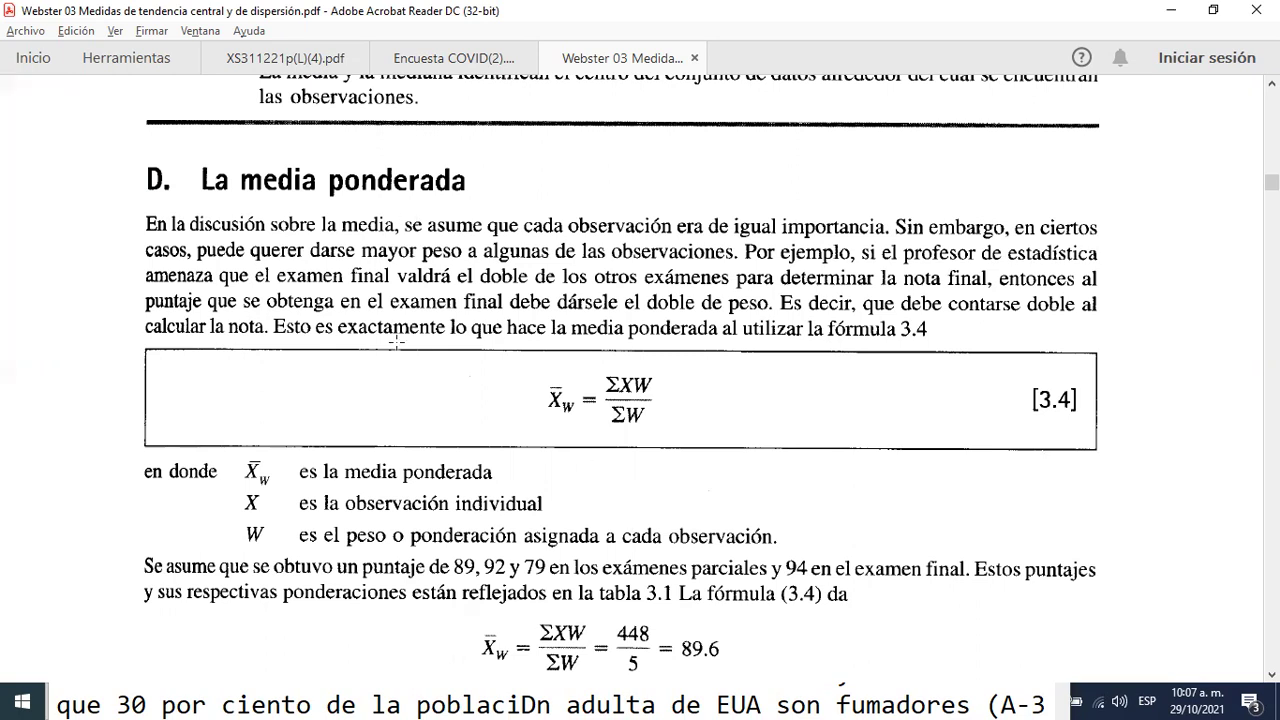
{"action": "scroll", "coordinate": [440, 218], "scroll_direction": "down", "scroll_amount": 10}
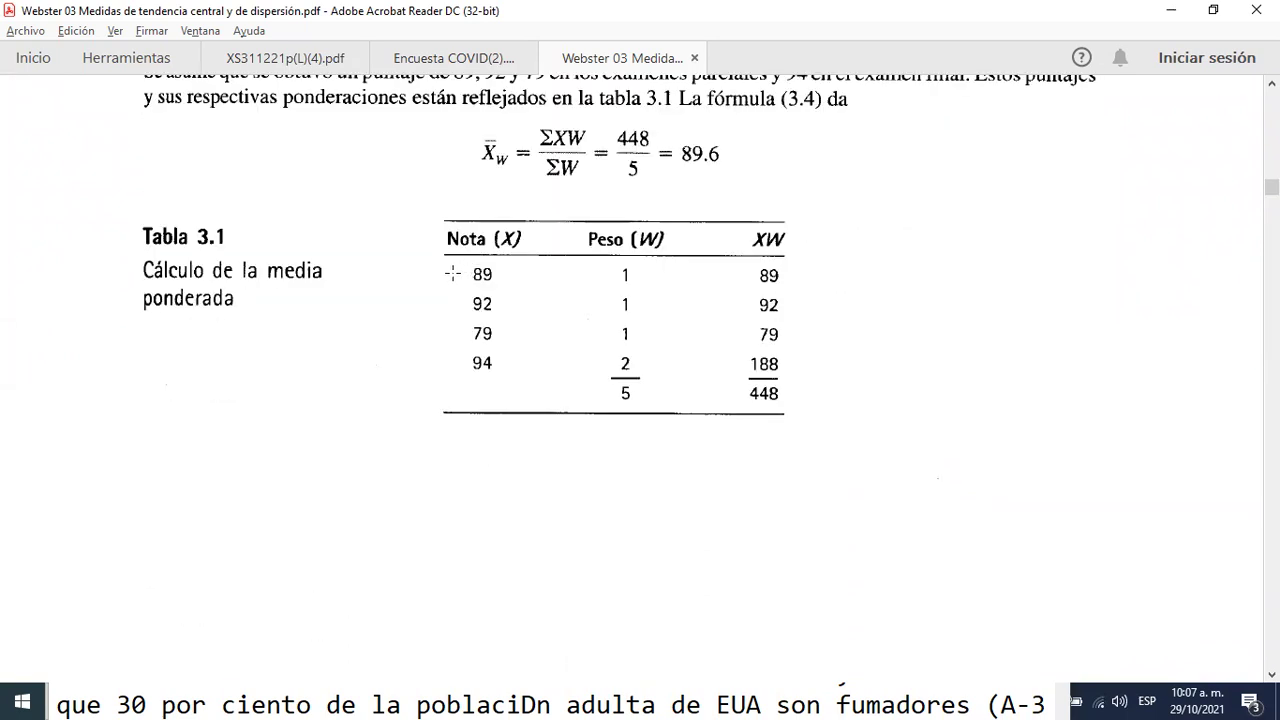
{"action": "scroll", "coordinate": [432, 270], "scroll_direction": "up", "scroll_amount": 4}
{"action": "scroll", "coordinate": [432, 270], "scroll_direction": "up", "scroll_amount": 8}
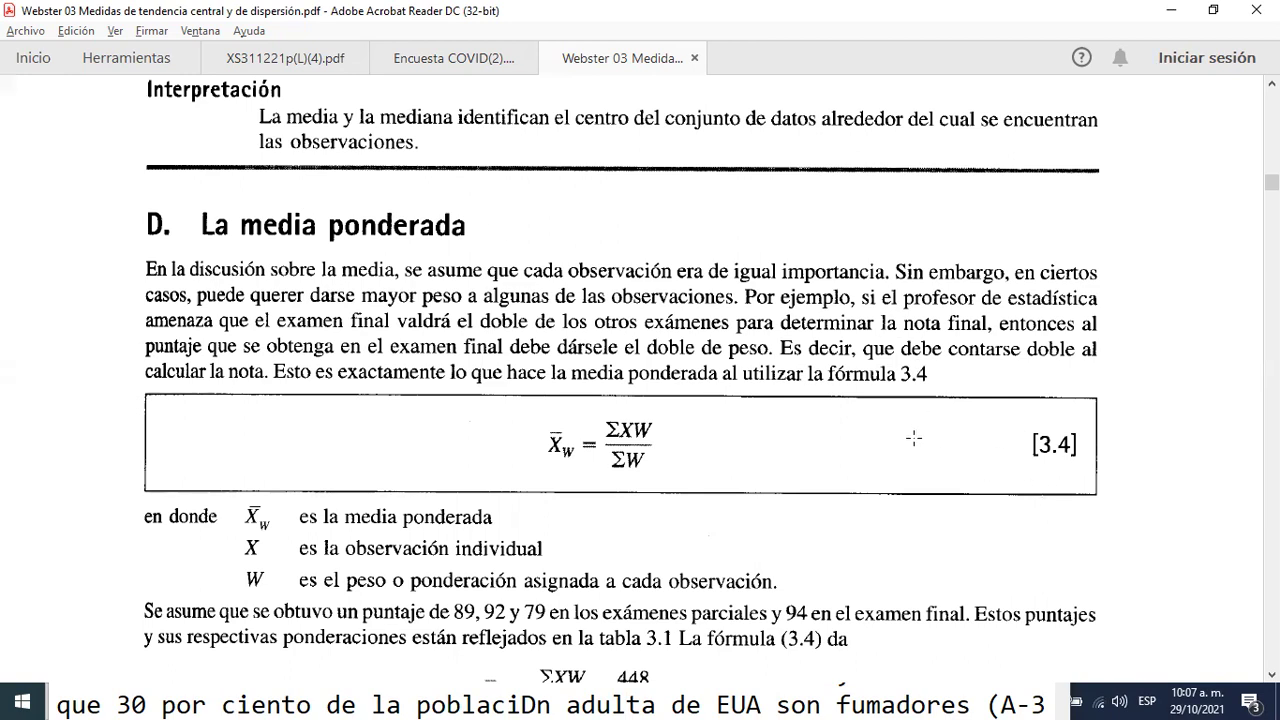
{"action": "scroll", "coordinate": [916, 438], "scroll_direction": "down", "scroll_amount": 3}
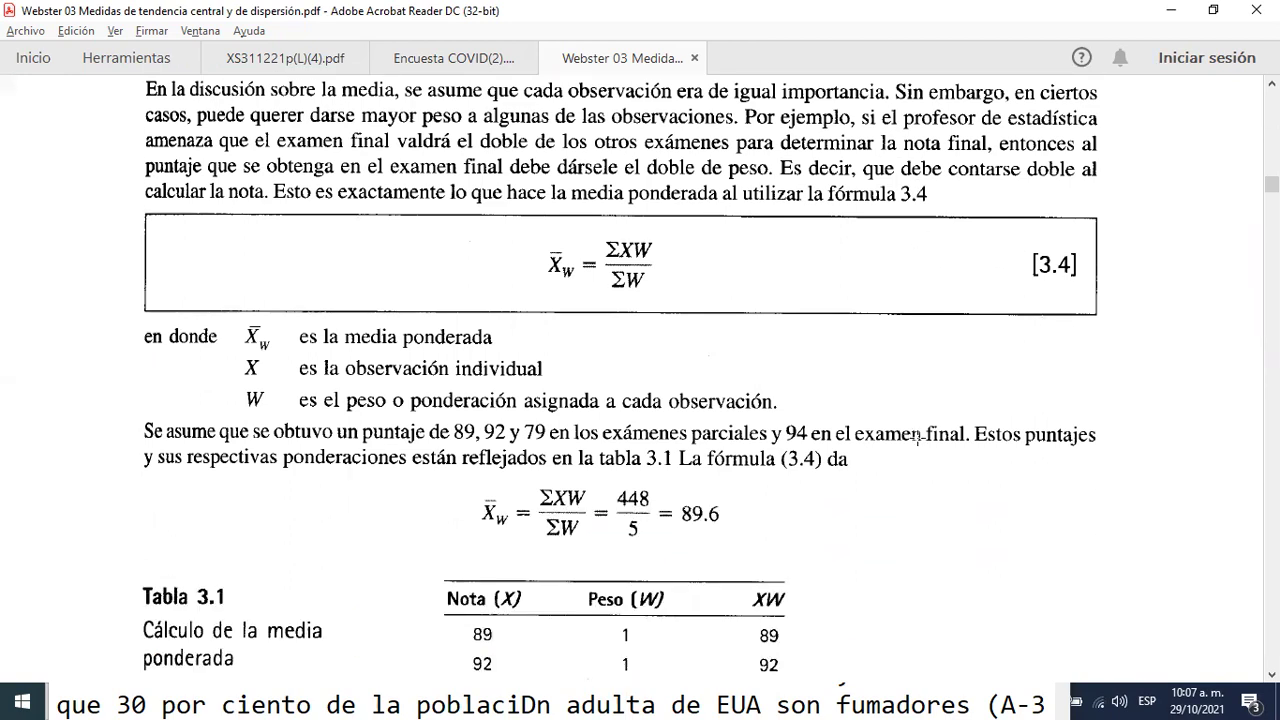
{"action": "scroll", "coordinate": [916, 437], "scroll_direction": "up", "scroll_amount": 2}
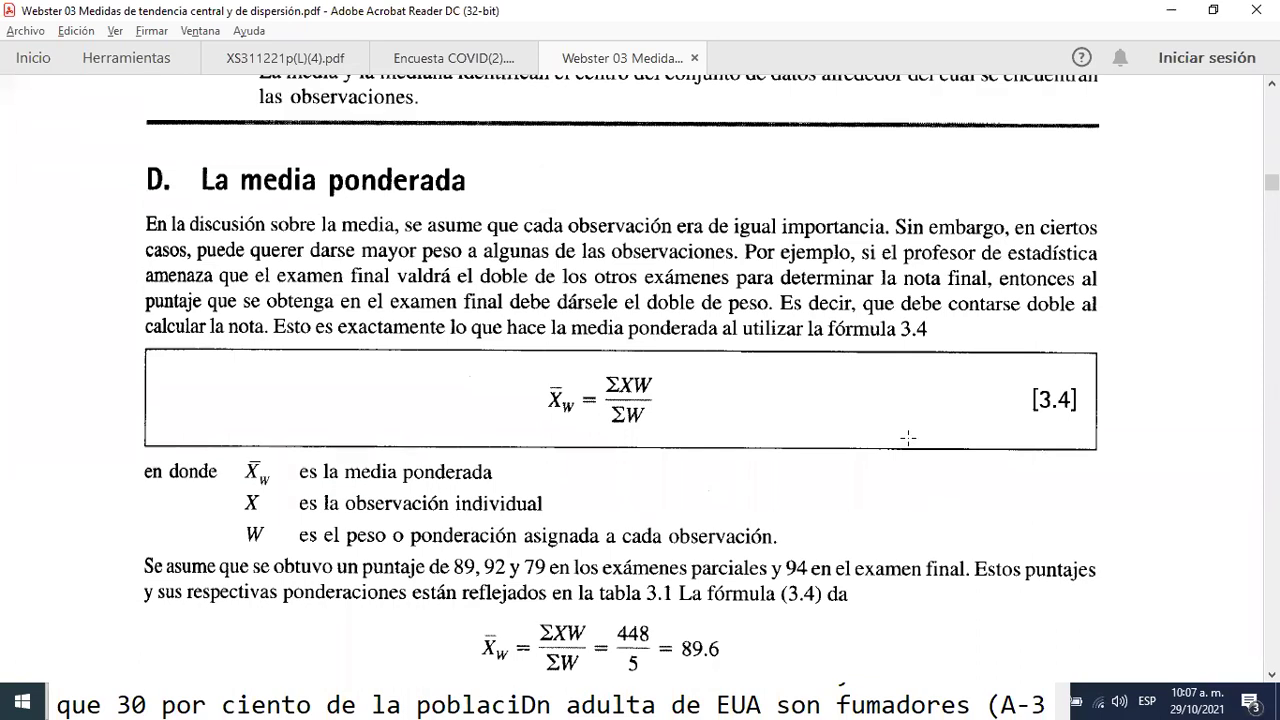